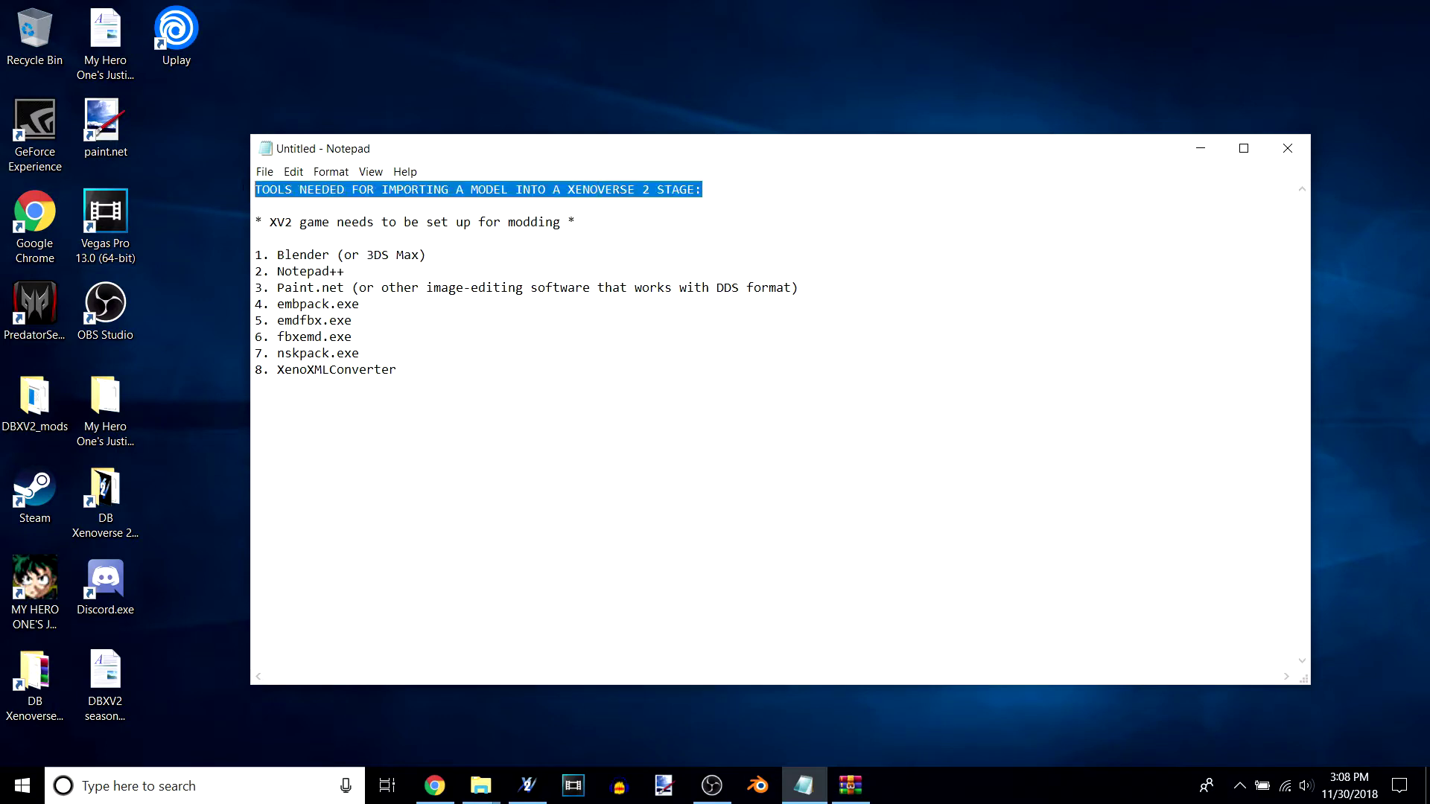
Step: Read the heading of the tools list and the note that the XV2 game needs to be set up for modding
click(703, 189)
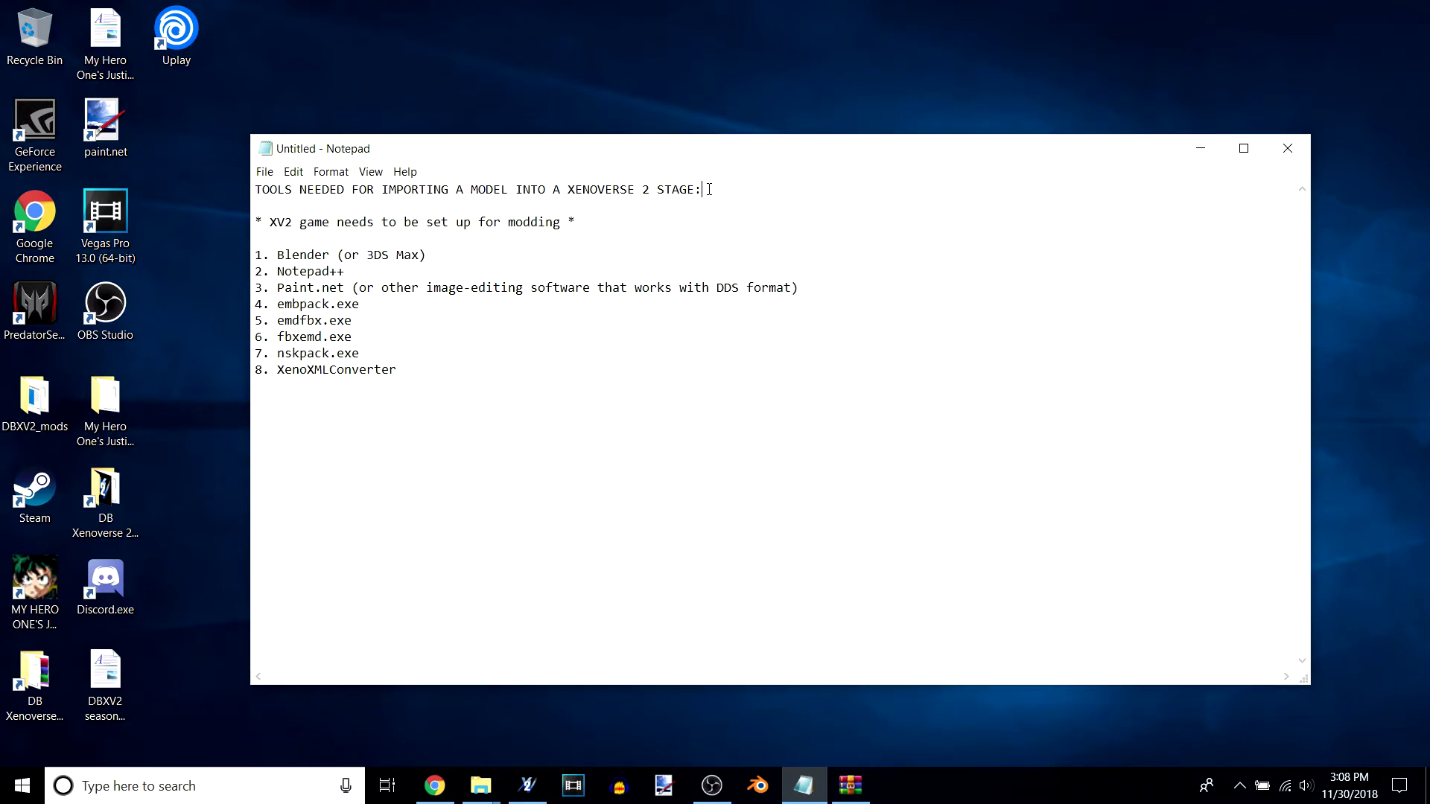
key(shift+Home)
click(726, 192)
mouse_move(257, 224)
mouse_down()
mouse_move(603, 223)
mouse_move(258, 221)
mouse_up()
click(594, 221)
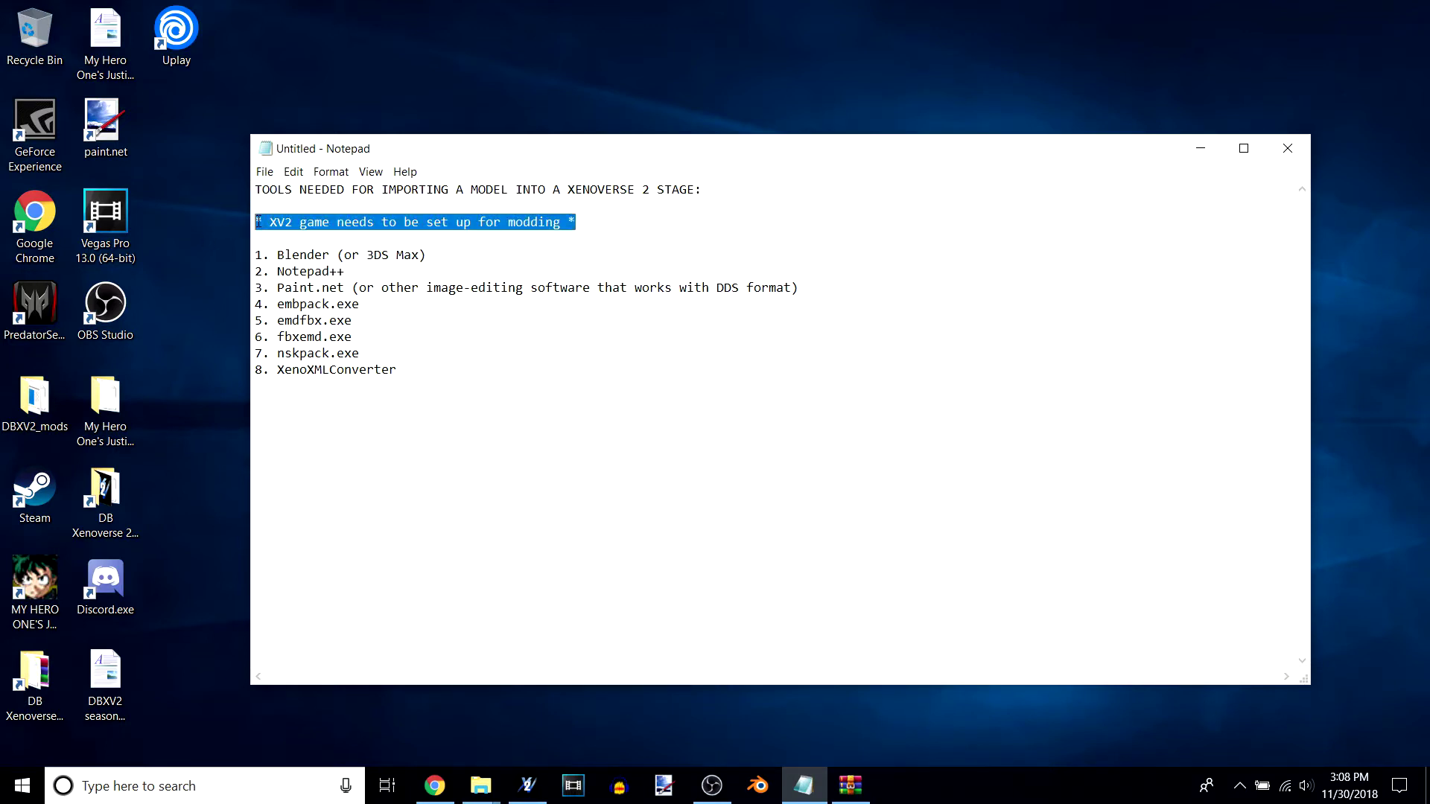
mouse_move(584, 221)
mouse_down()
mouse_move(247, 223)
mouse_move(596, 222)
mouse_up()
click(600, 222)
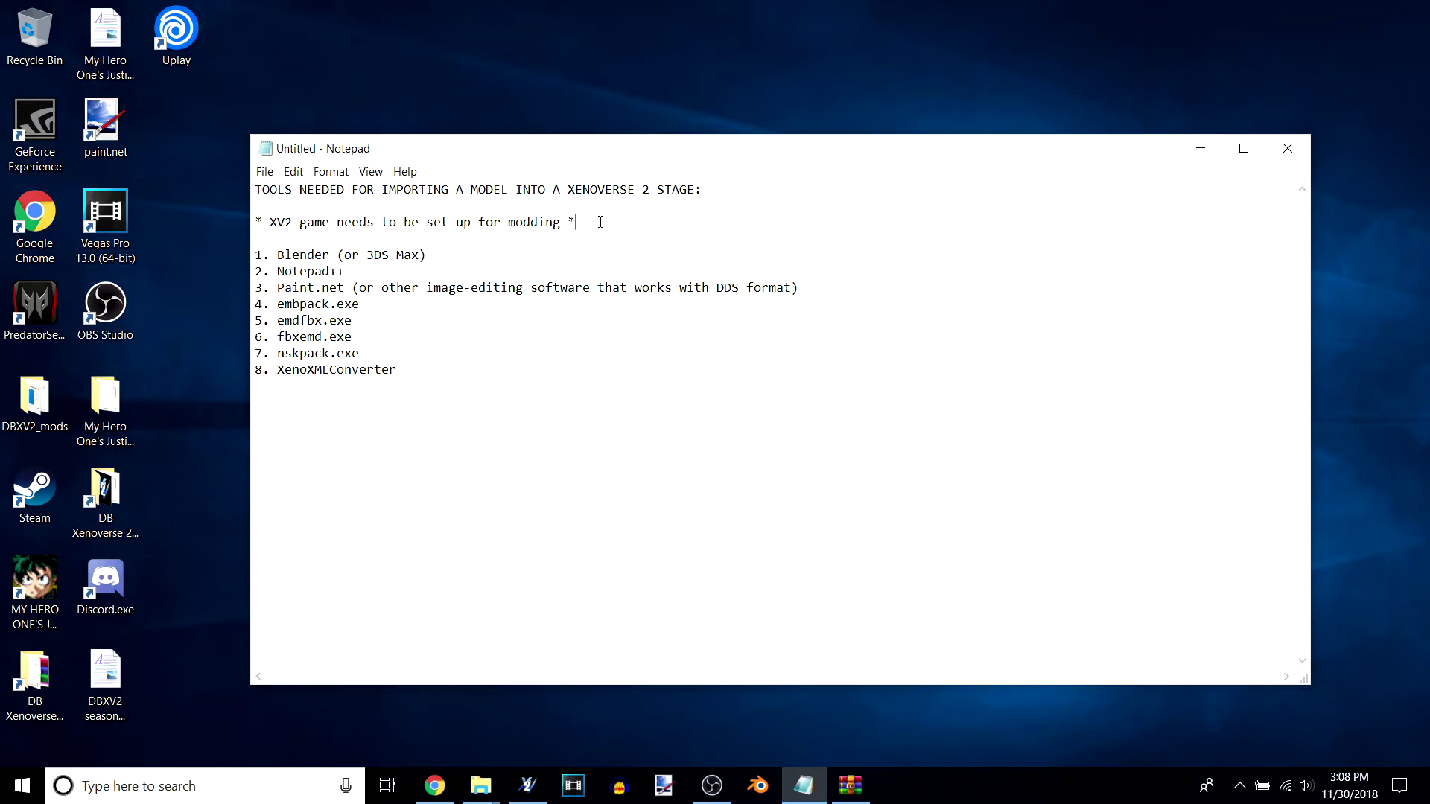
Step: Go over the numbered tools list, highlighting the Blender (or 3DS Max) and Notepad++ entries
drag(434, 370, 253, 251)
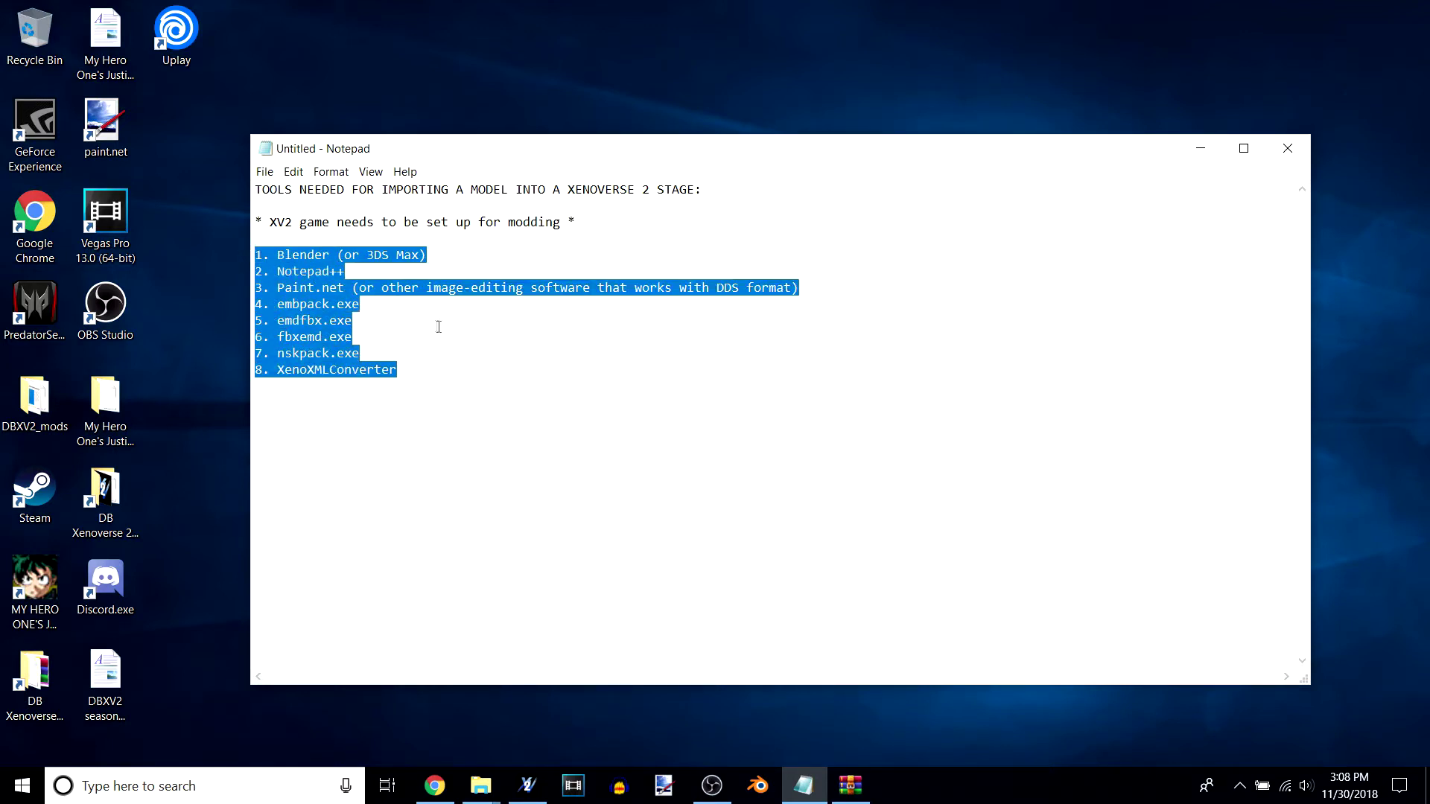
click(436, 380)
drag(428, 254, 231, 248)
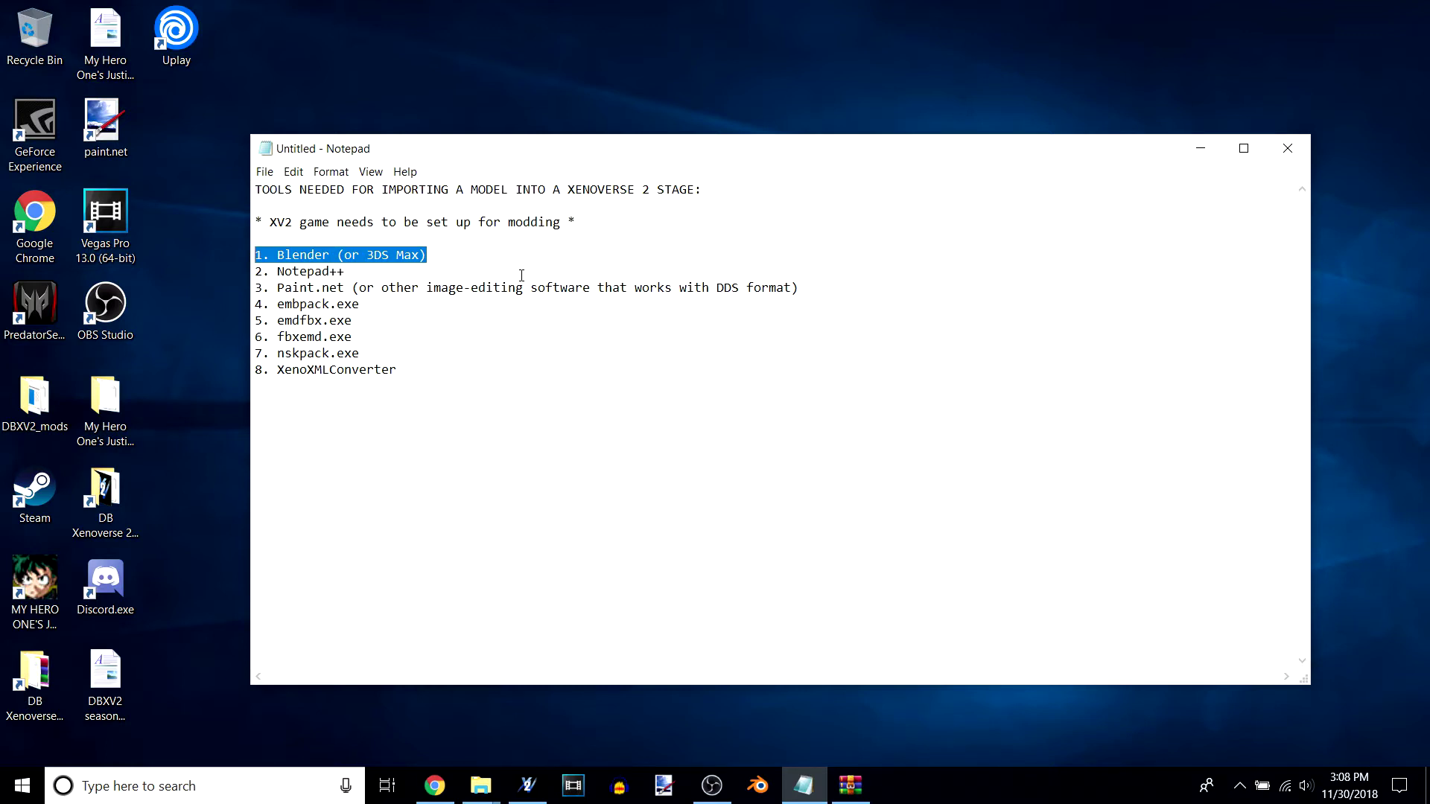
click(449, 249)
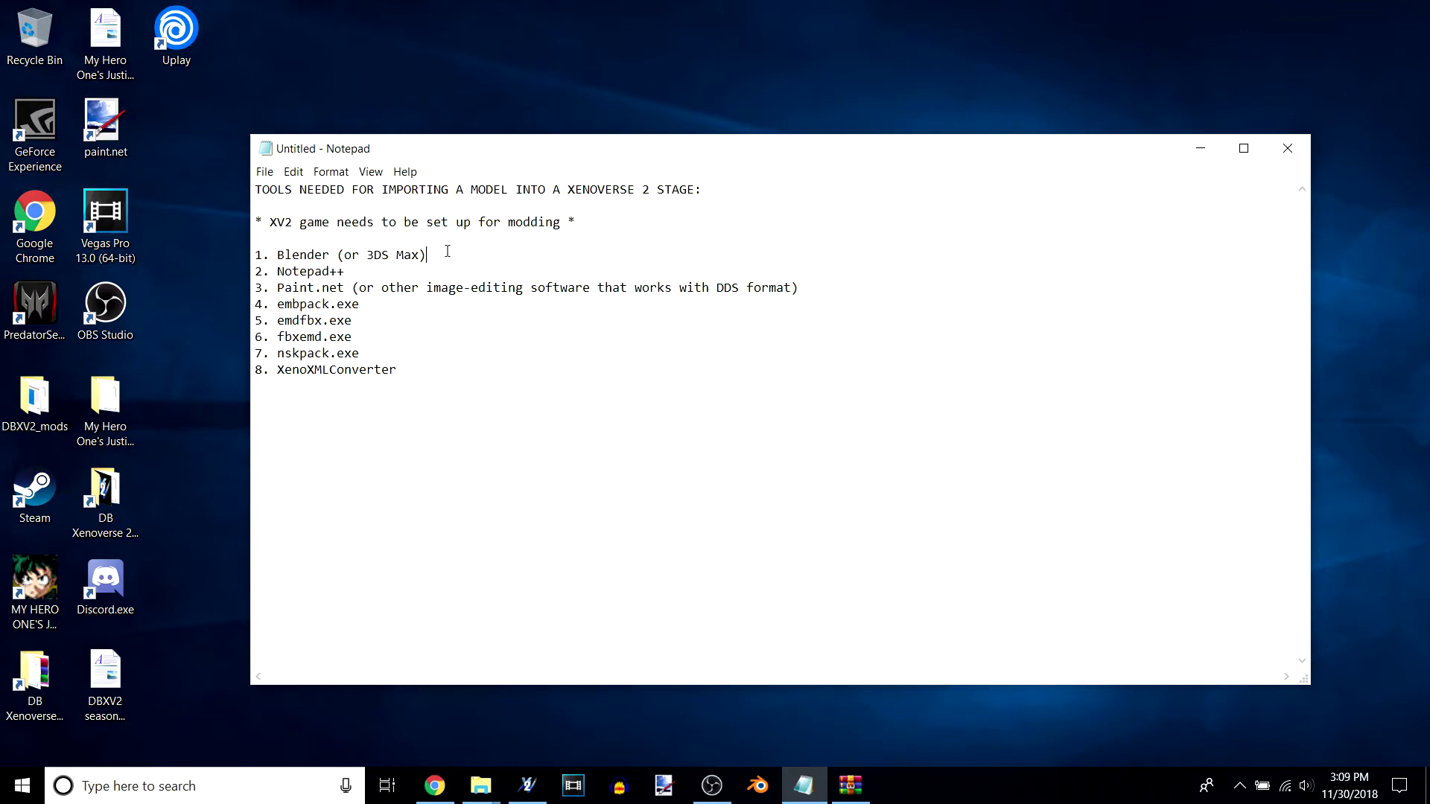
key(shift+Home)
click(429, 270)
key(shift+Home)
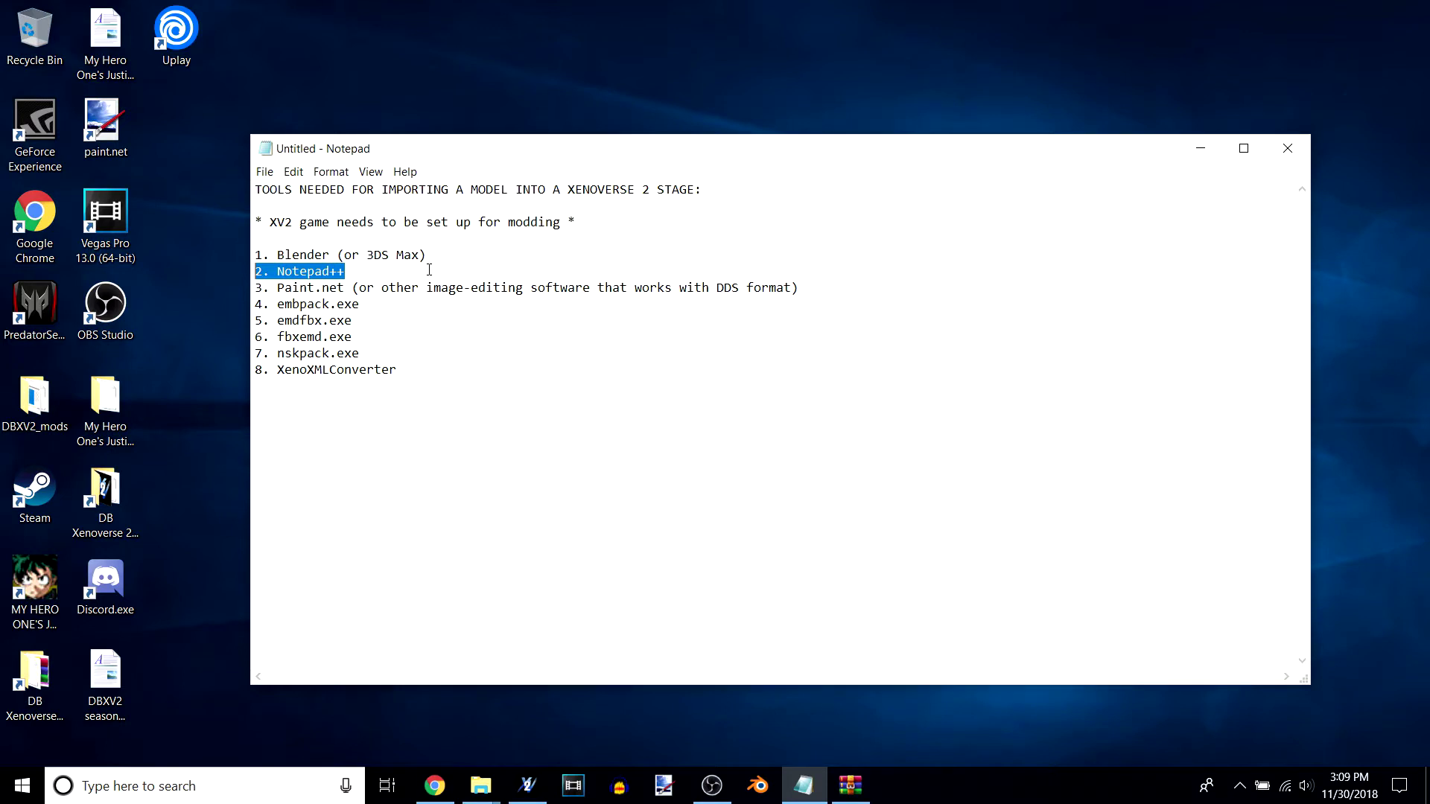
Step: Examine the Paint.net entry and its requirement for image-editing software that works with DDS format
mouse_move(816, 289)
mouse_down()
mouse_move(257, 288)
mouse_move(798, 288)
mouse_up()
click(403, 288)
click(347, 288)
click(802, 287)
drag(256, 304, 387, 303)
drag(798, 287, 253, 288)
click(709, 287)
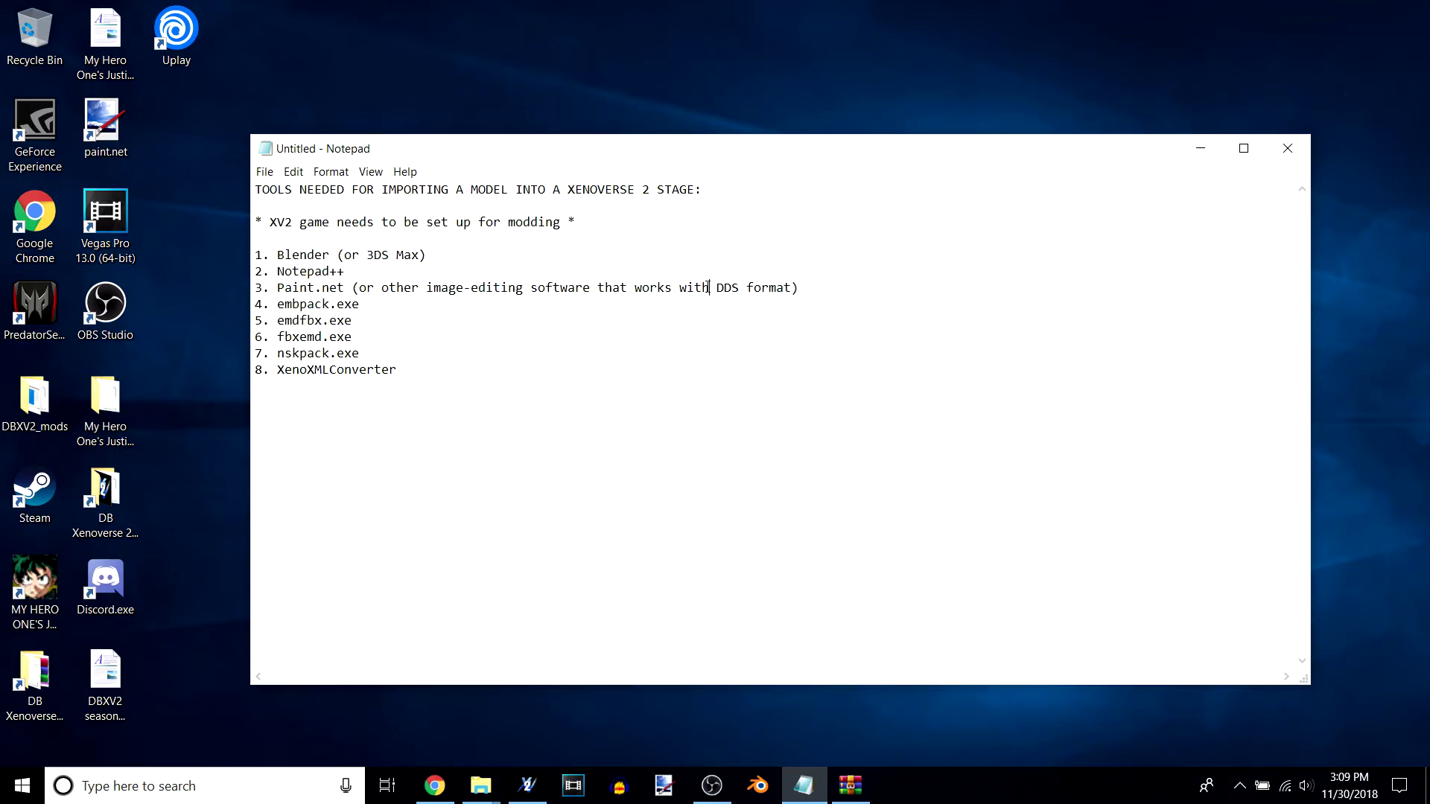
mouse_move(715, 287)
mouse_down()
mouse_move(793, 288)
mouse_move(740, 289)
mouse_up()
Step: Review the embpack.exe, emdfbx.exe and fbxemd.exe entries in the tools list
drag(360, 304, 223, 307)
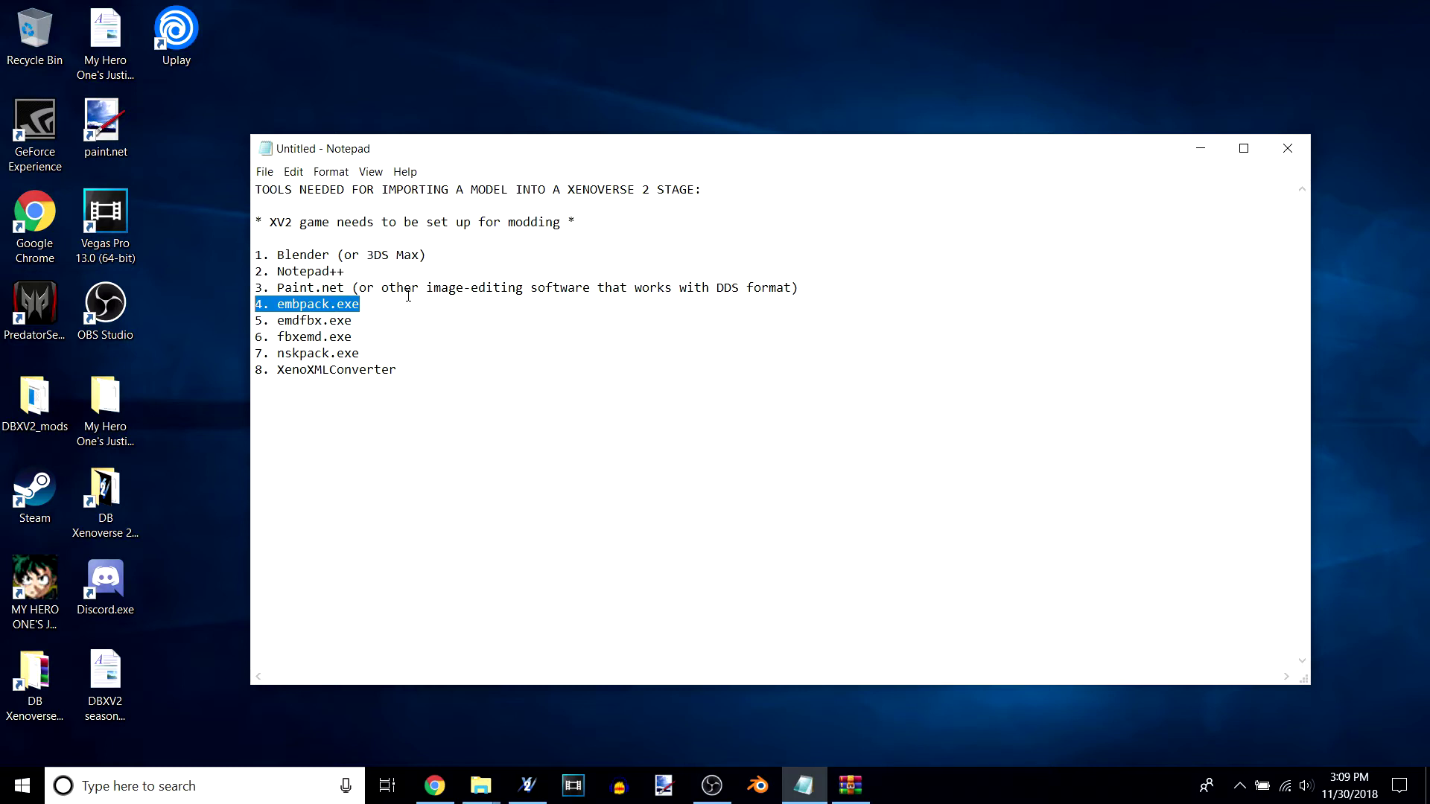
drag(364, 320, 256, 321)
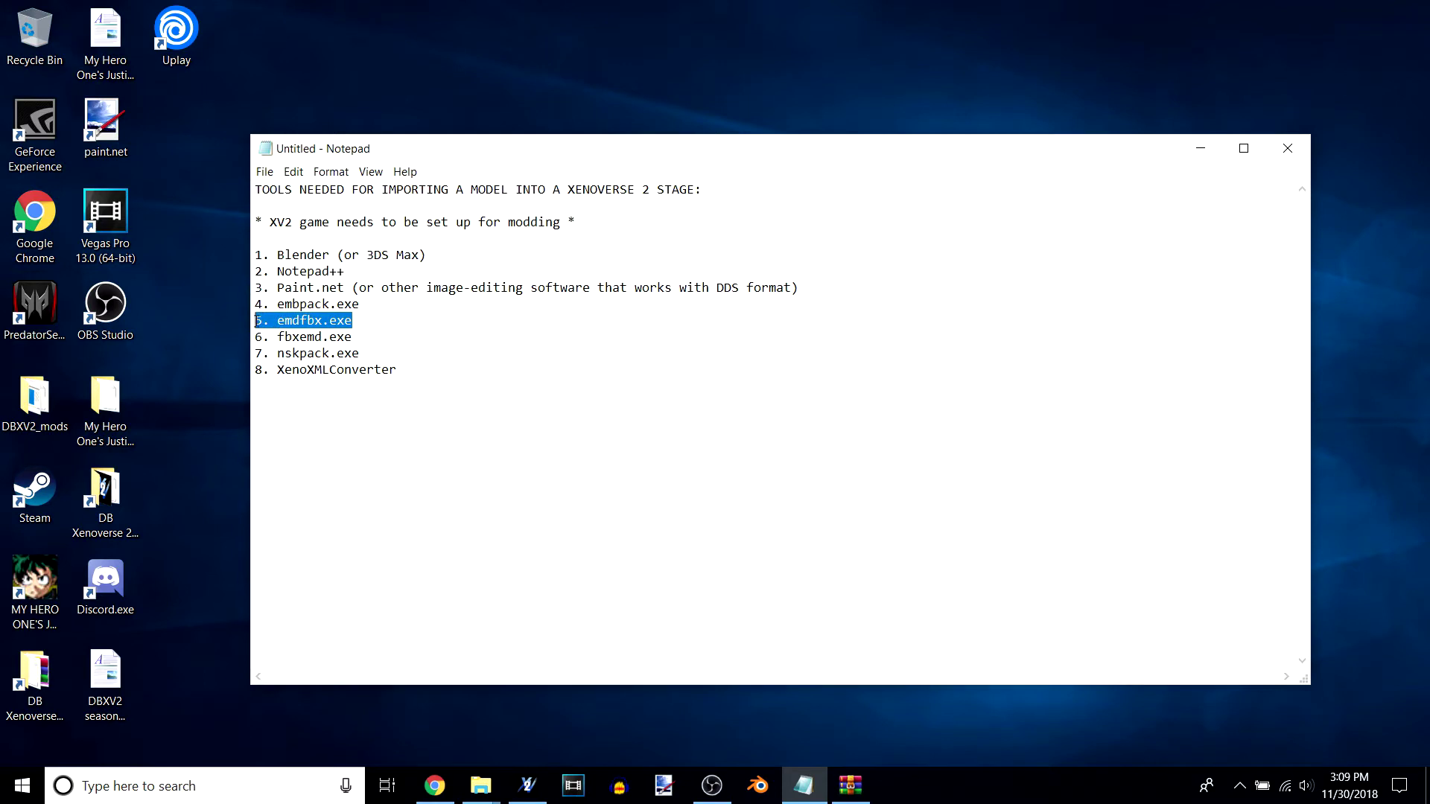
click(380, 325)
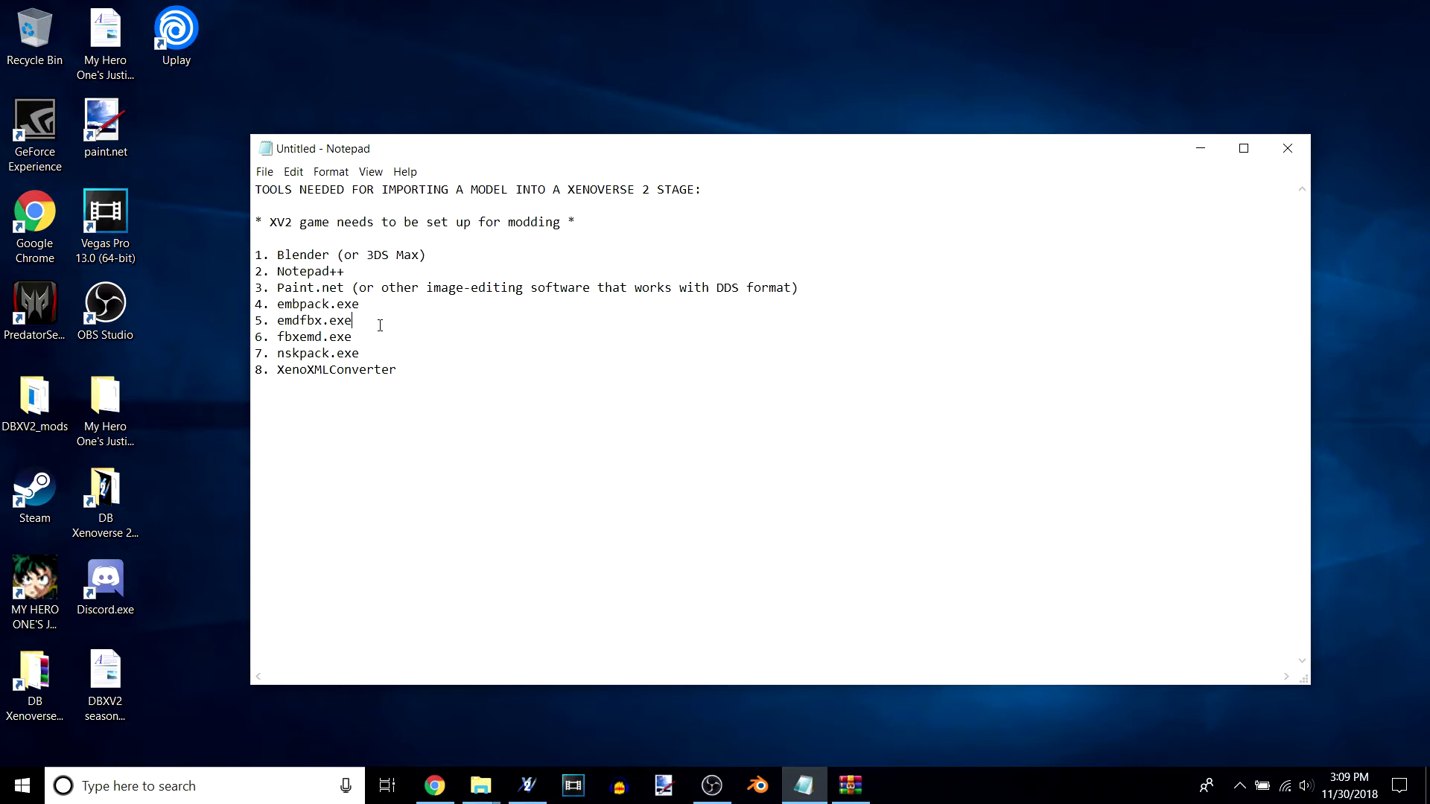
drag(377, 342, 165, 330)
click(302, 330)
drag(364, 335, 221, 342)
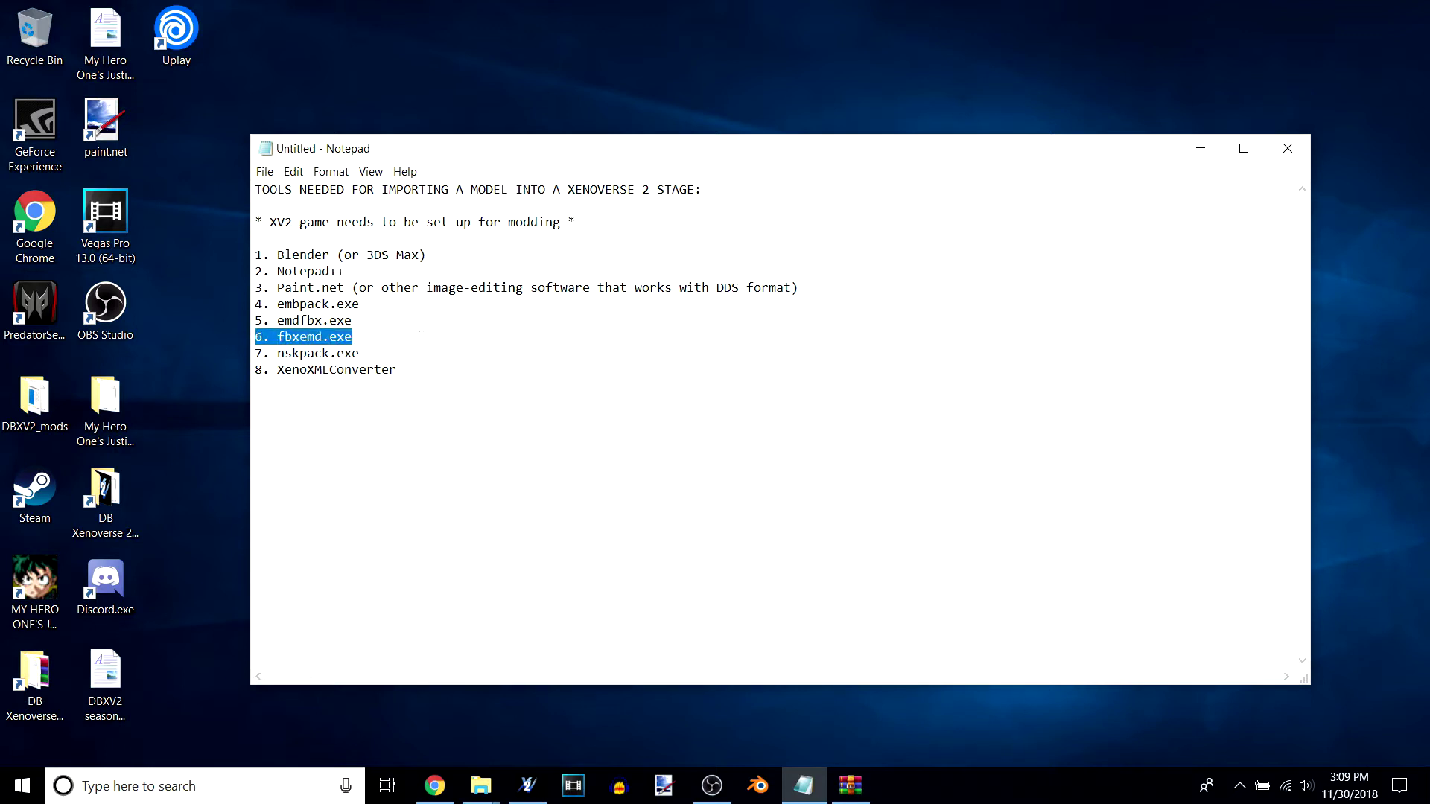
click(364, 333)
drag(360, 336, 206, 343)
click(361, 335)
drag(362, 336, 216, 341)
click(373, 337)
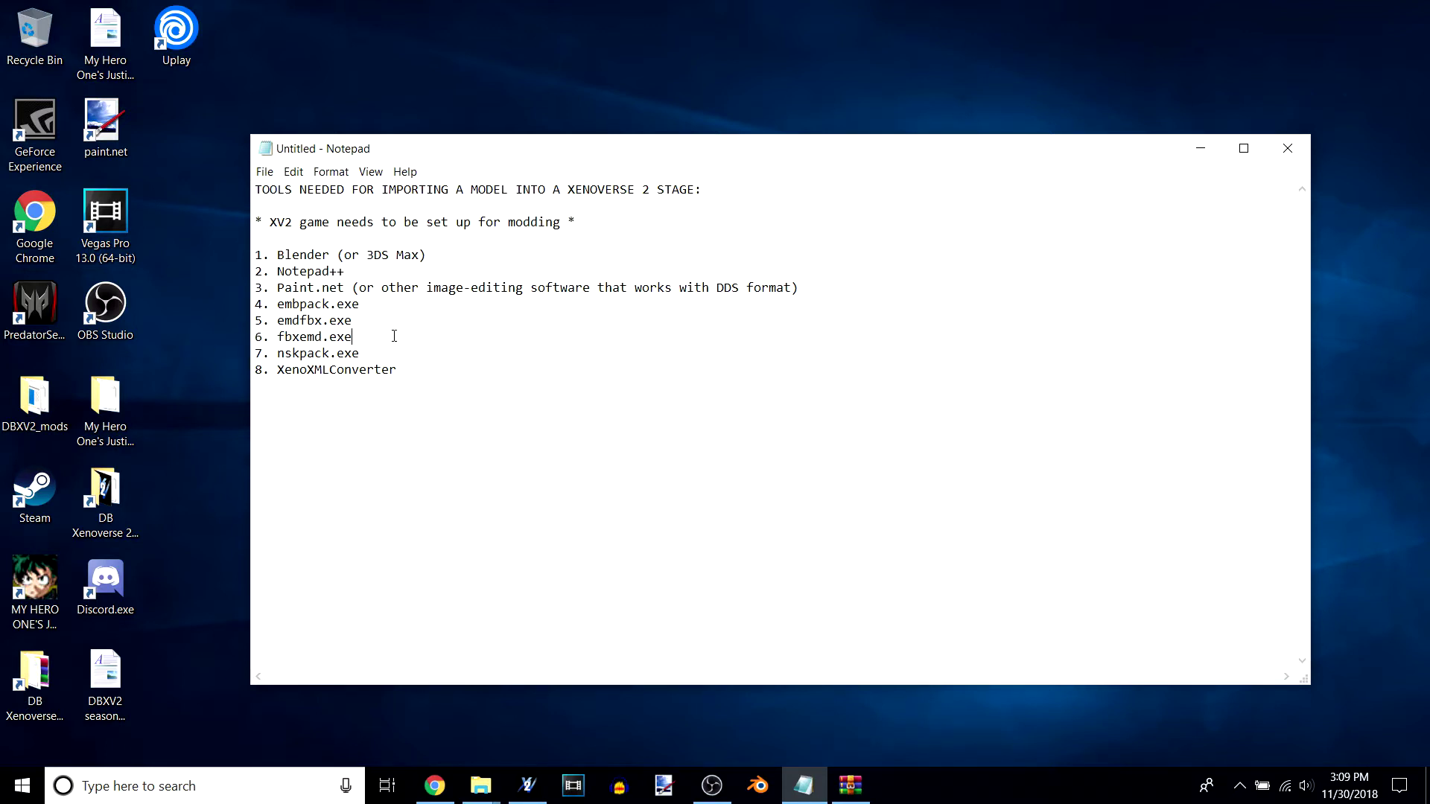
Step: Review the nskpack.exe entry in the tools list
drag(370, 353, 216, 359)
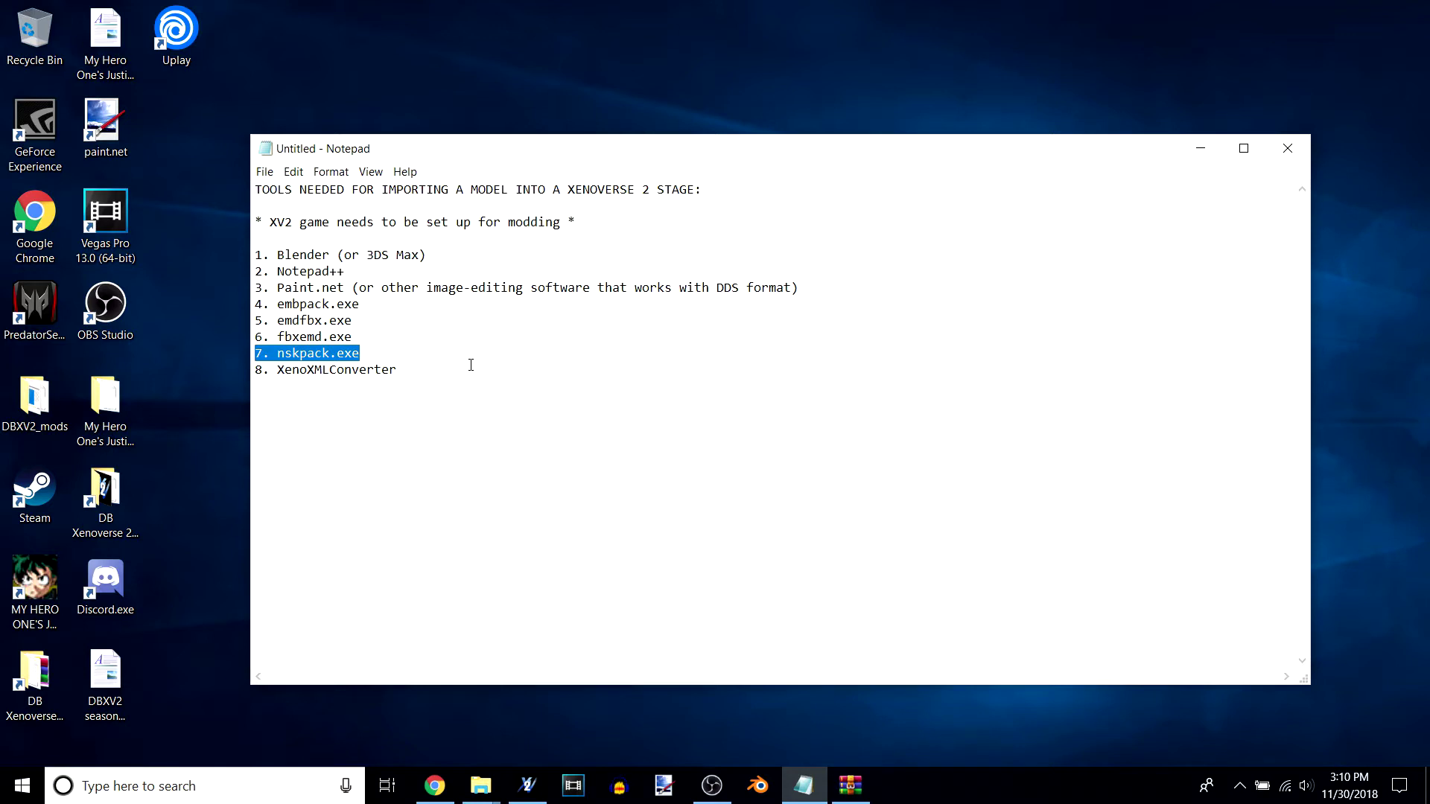
click(439, 353)
drag(384, 356, 232, 358)
click(380, 360)
drag(372, 356, 246, 357)
click(367, 365)
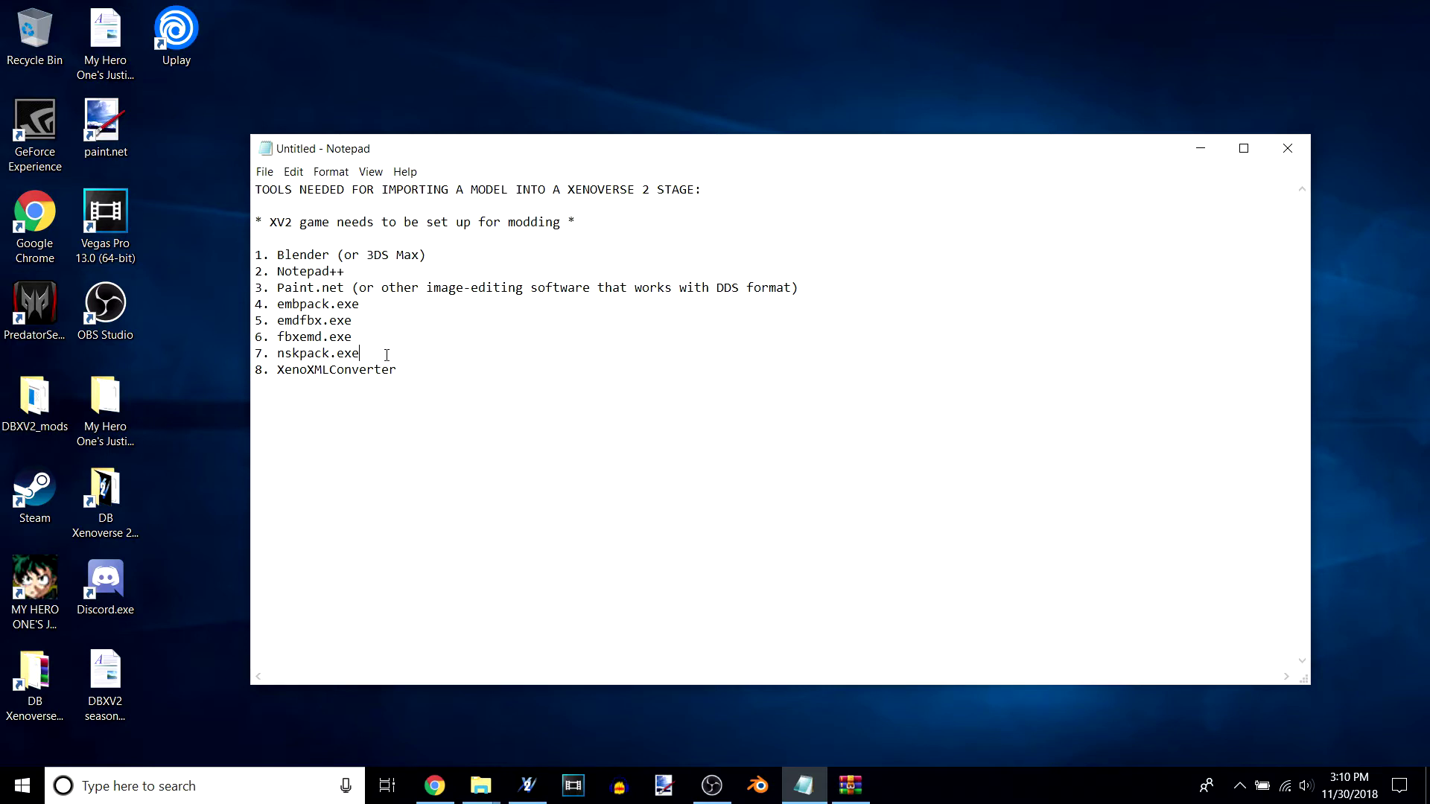
drag(393, 357, 183, 365)
click(374, 356)
Step: Review the XenoXMLConverter entry at the end of the tools list
drag(412, 370, 237, 376)
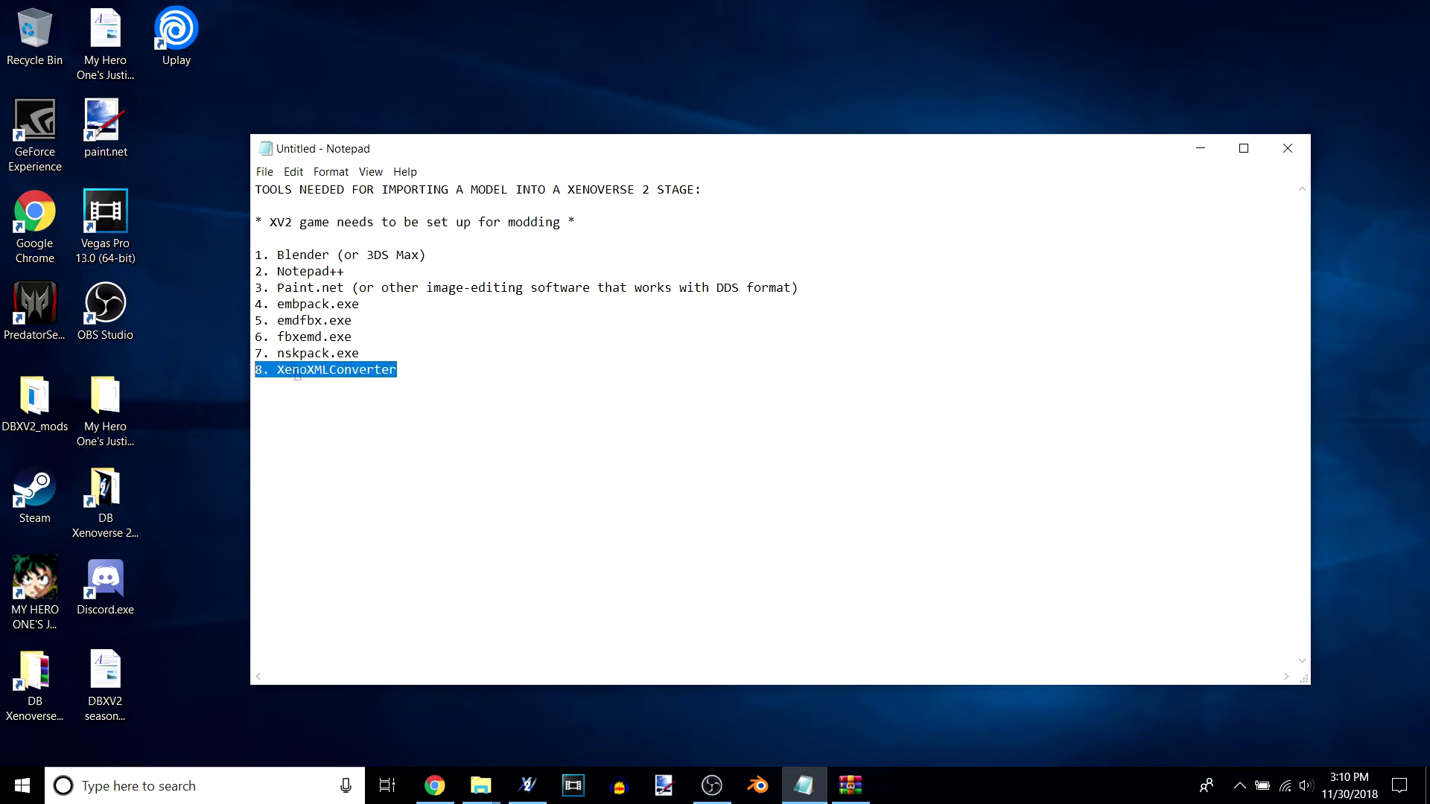
click(264, 370)
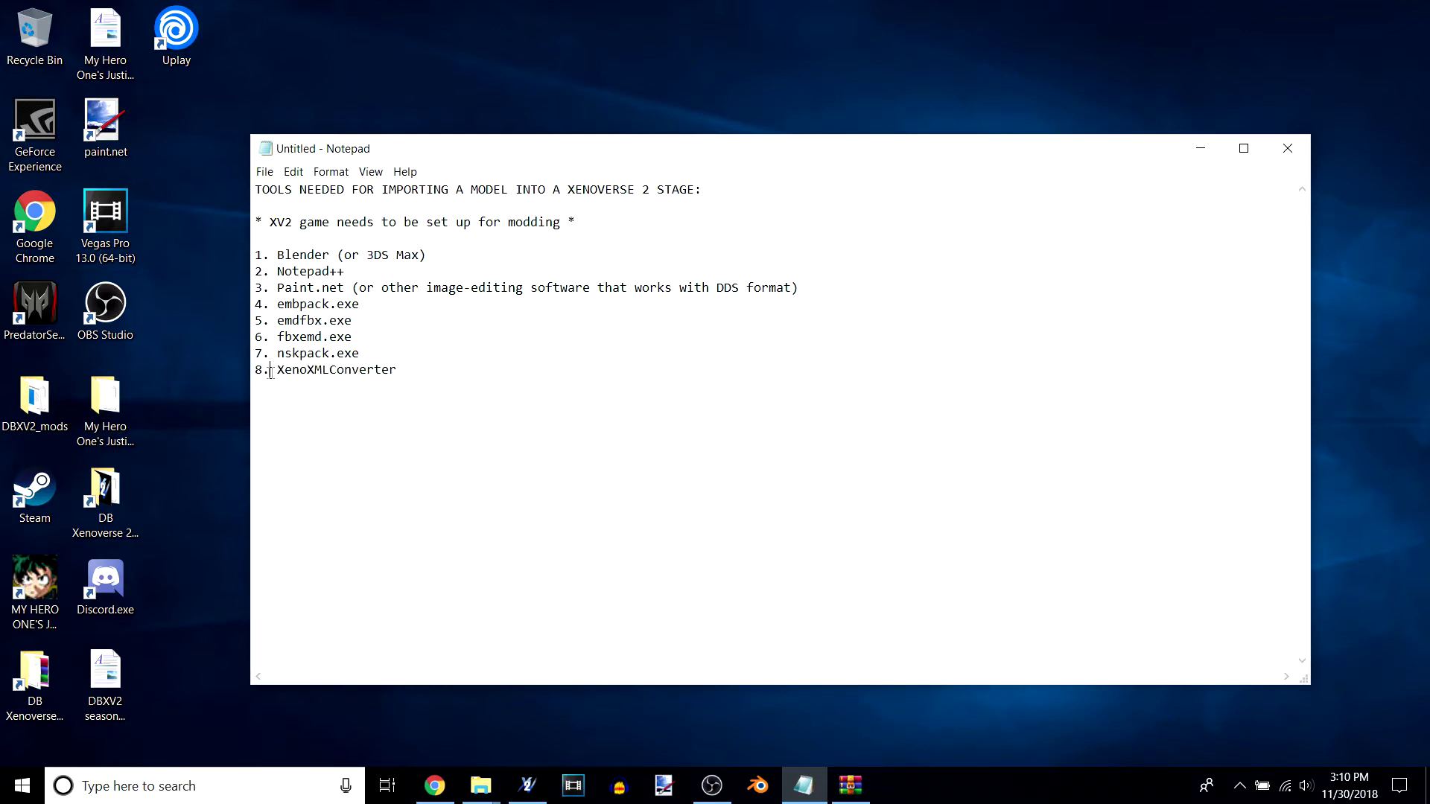
drag(405, 375, 250, 376)
click(413, 374)
drag(406, 376, 249, 375)
click(405, 374)
drag(405, 375, 249, 376)
click(414, 369)
drag(442, 380, 177, 262)
click(437, 370)
drag(437, 370, 249, 372)
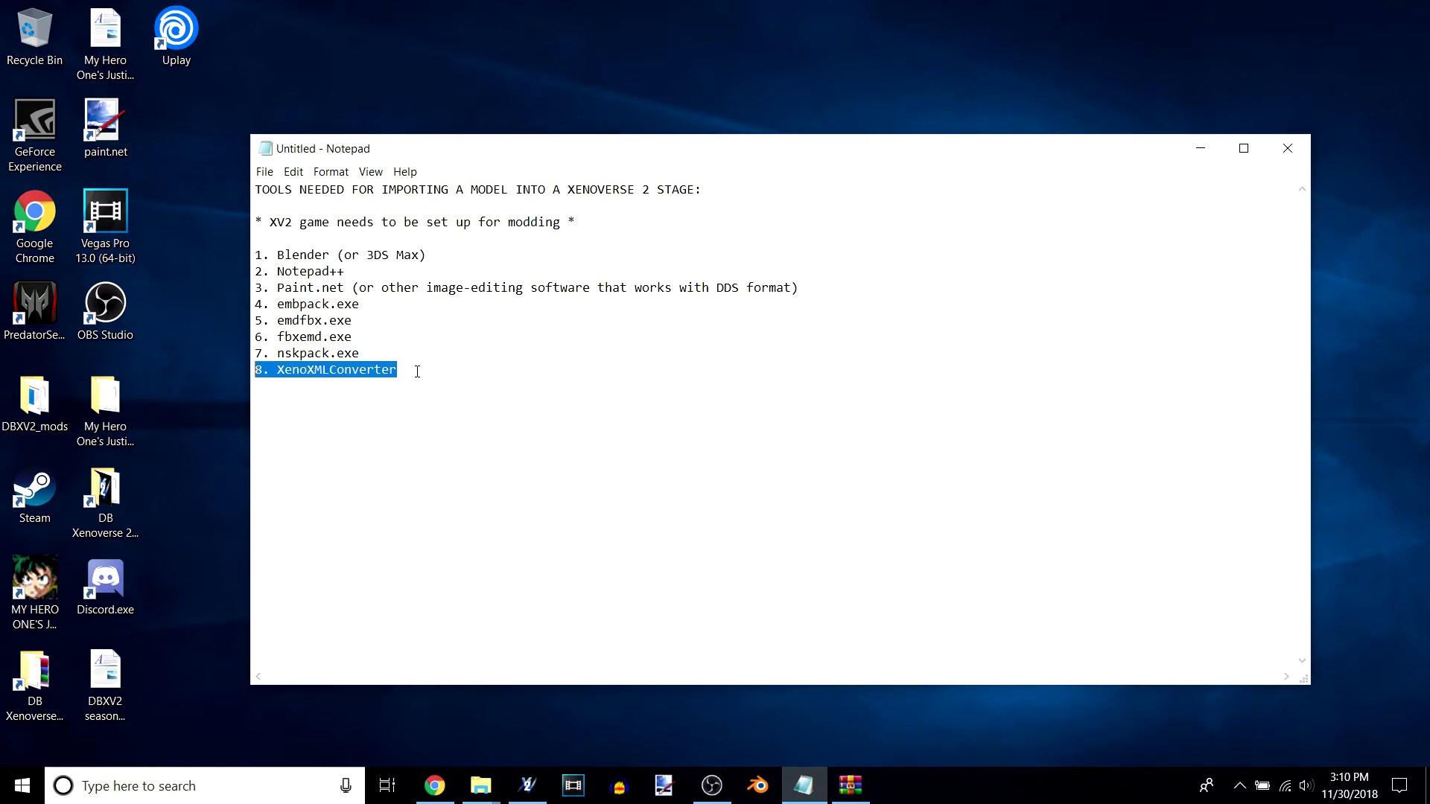
Step: Recap the complete list of eight tools, from Blender to XenoXMLConverter
click(387, 328)
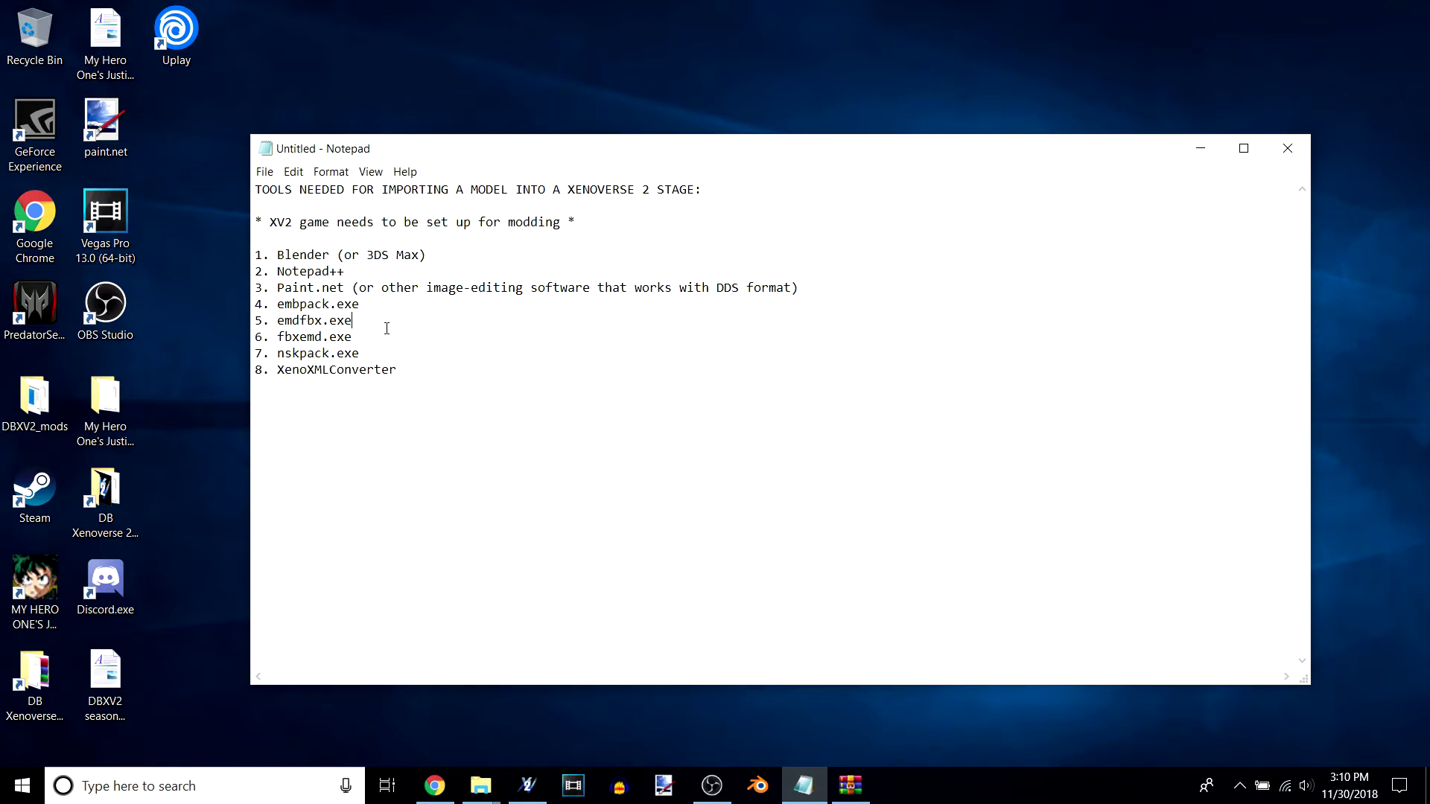
drag(358, 272, 249, 273)
click(365, 275)
drag(417, 370, 255, 254)
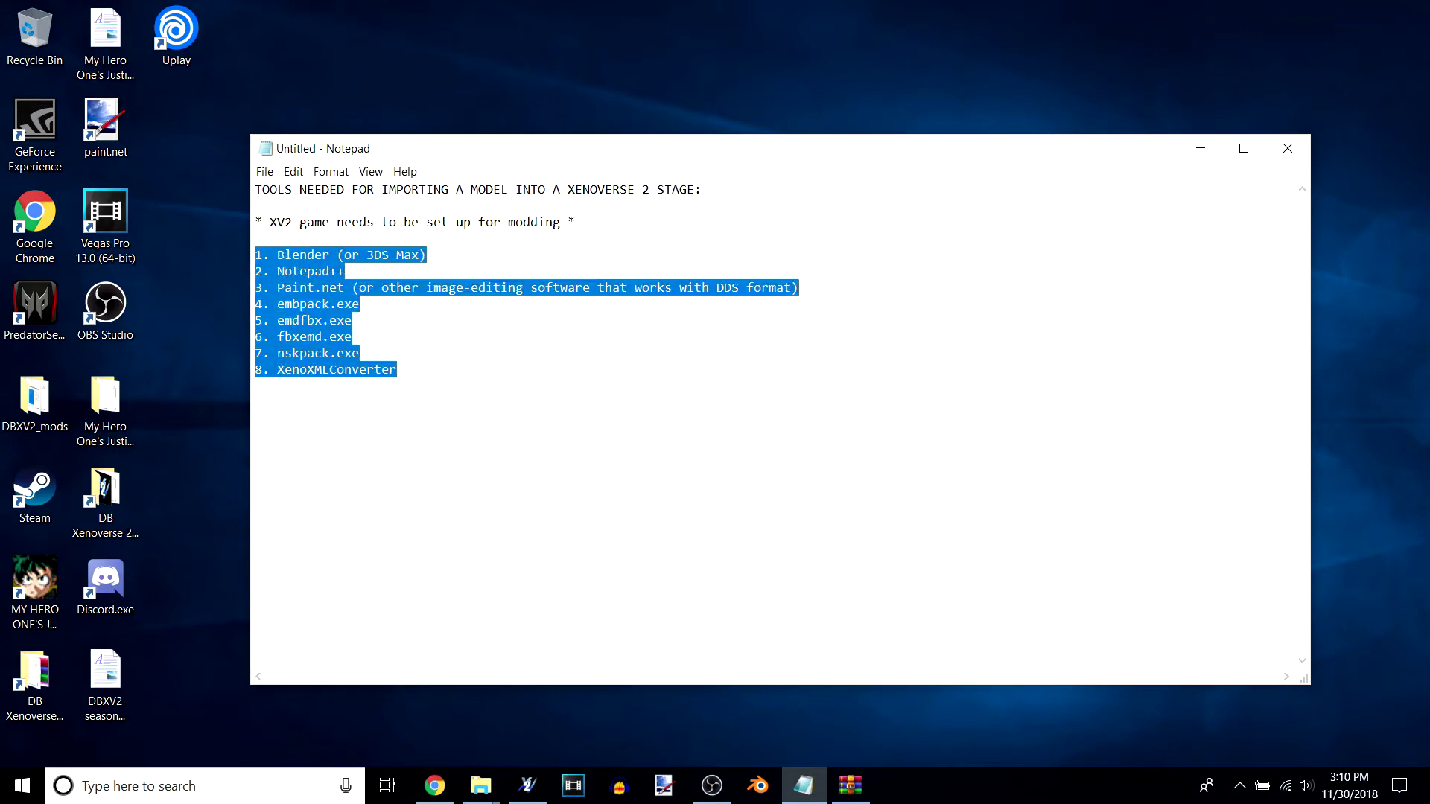
click(482, 380)
drag(437, 390, 255, 254)
click(509, 372)
drag(510, 372, 255, 254)
click(482, 350)
click(557, 387)
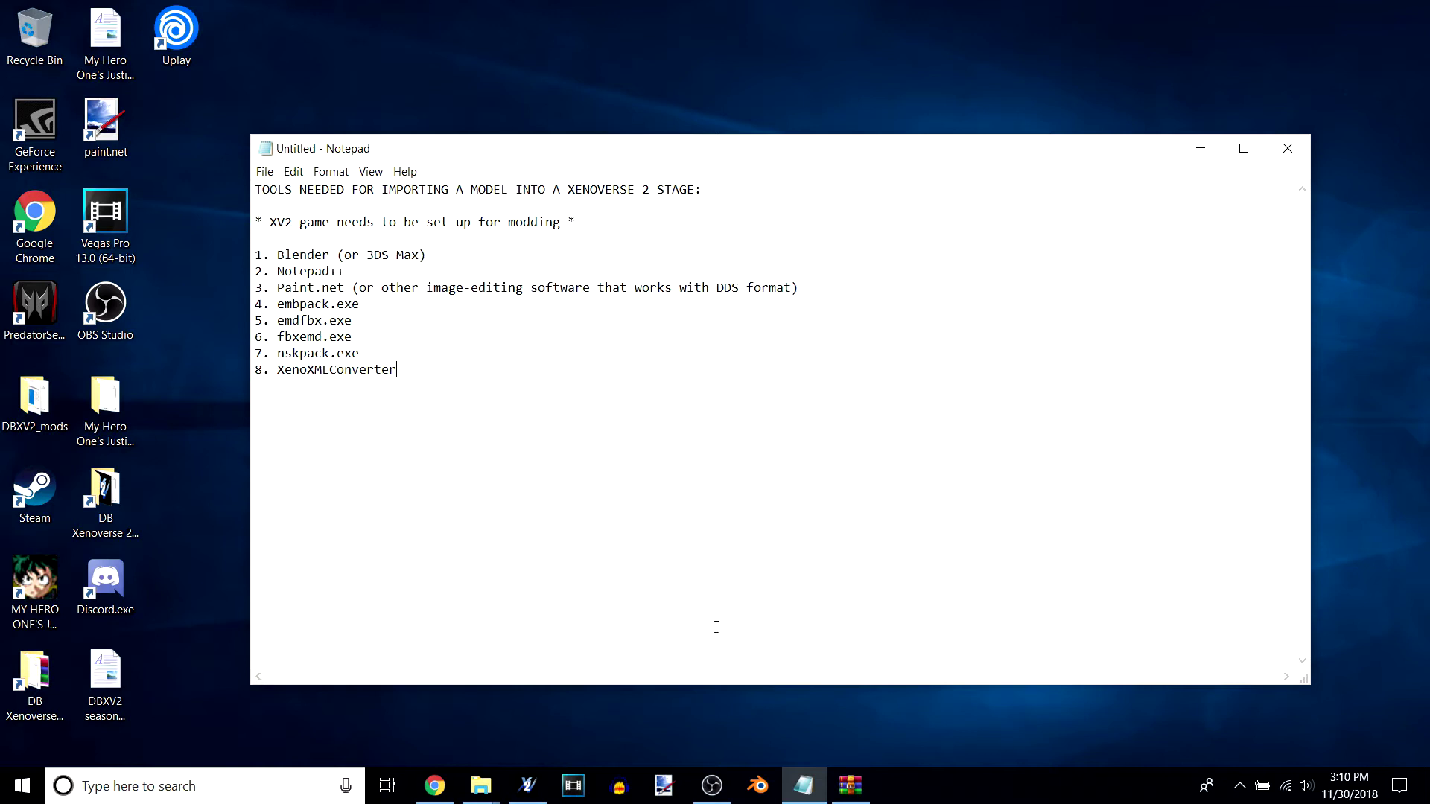
mouse_move(543, 797)
click(543, 797)
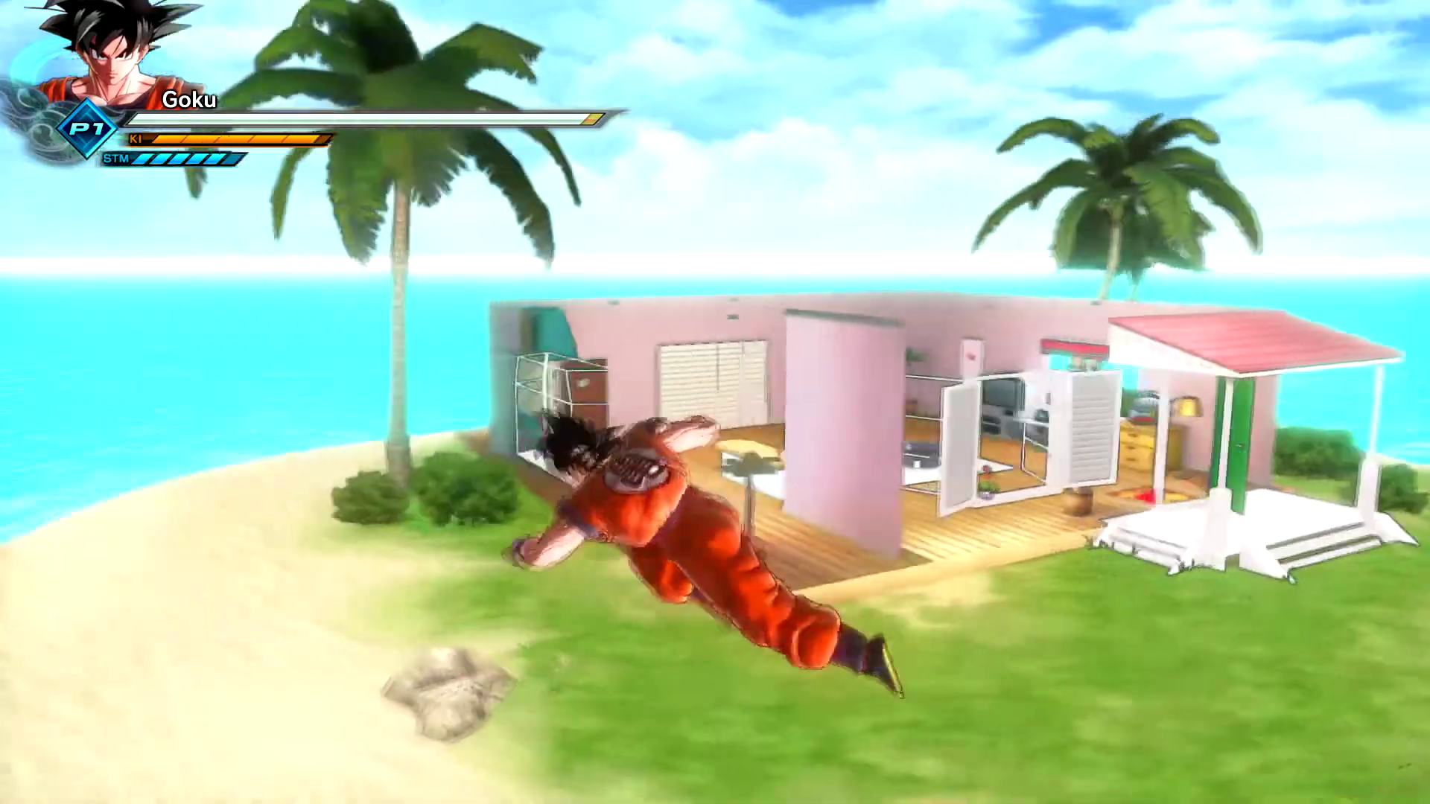
key(w)
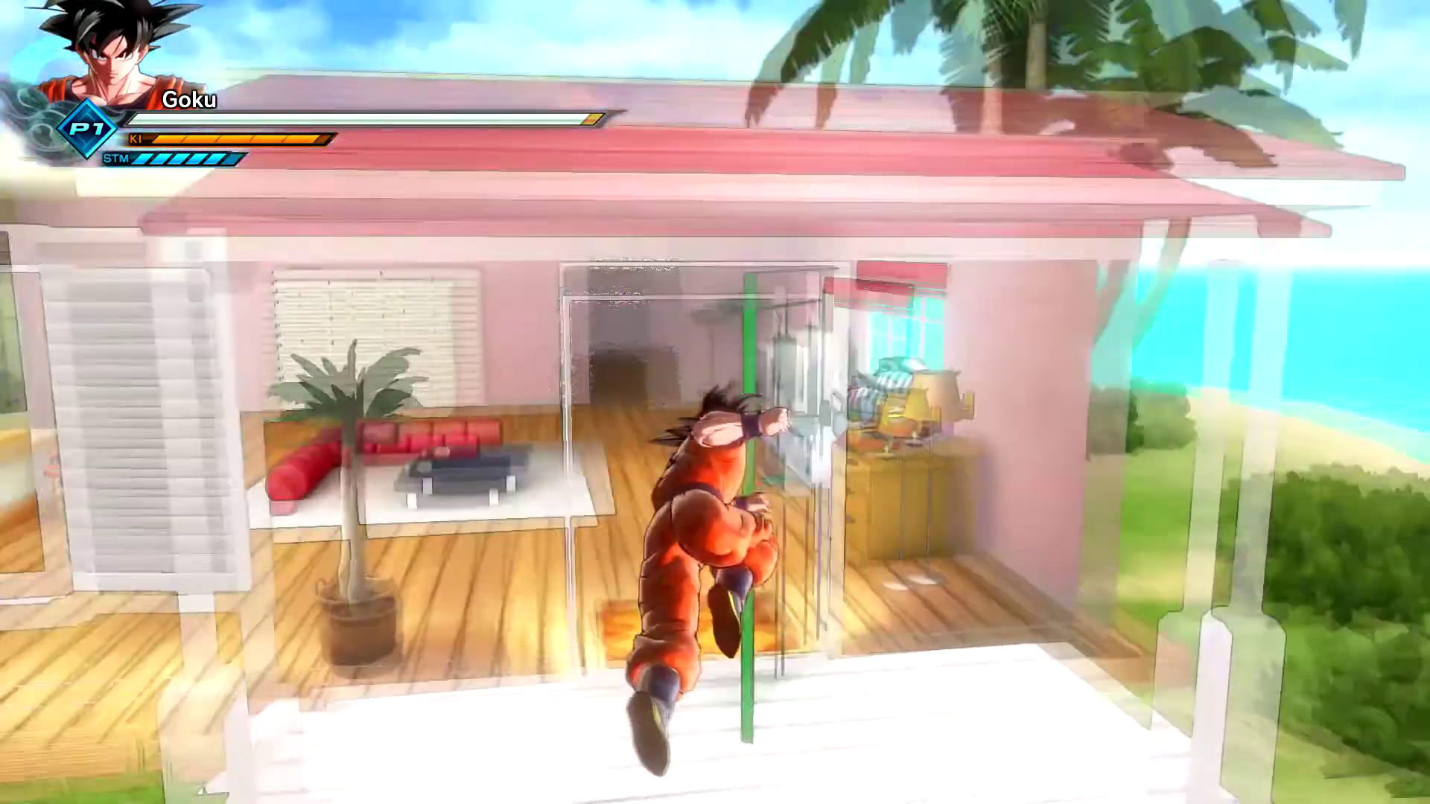
key(w)
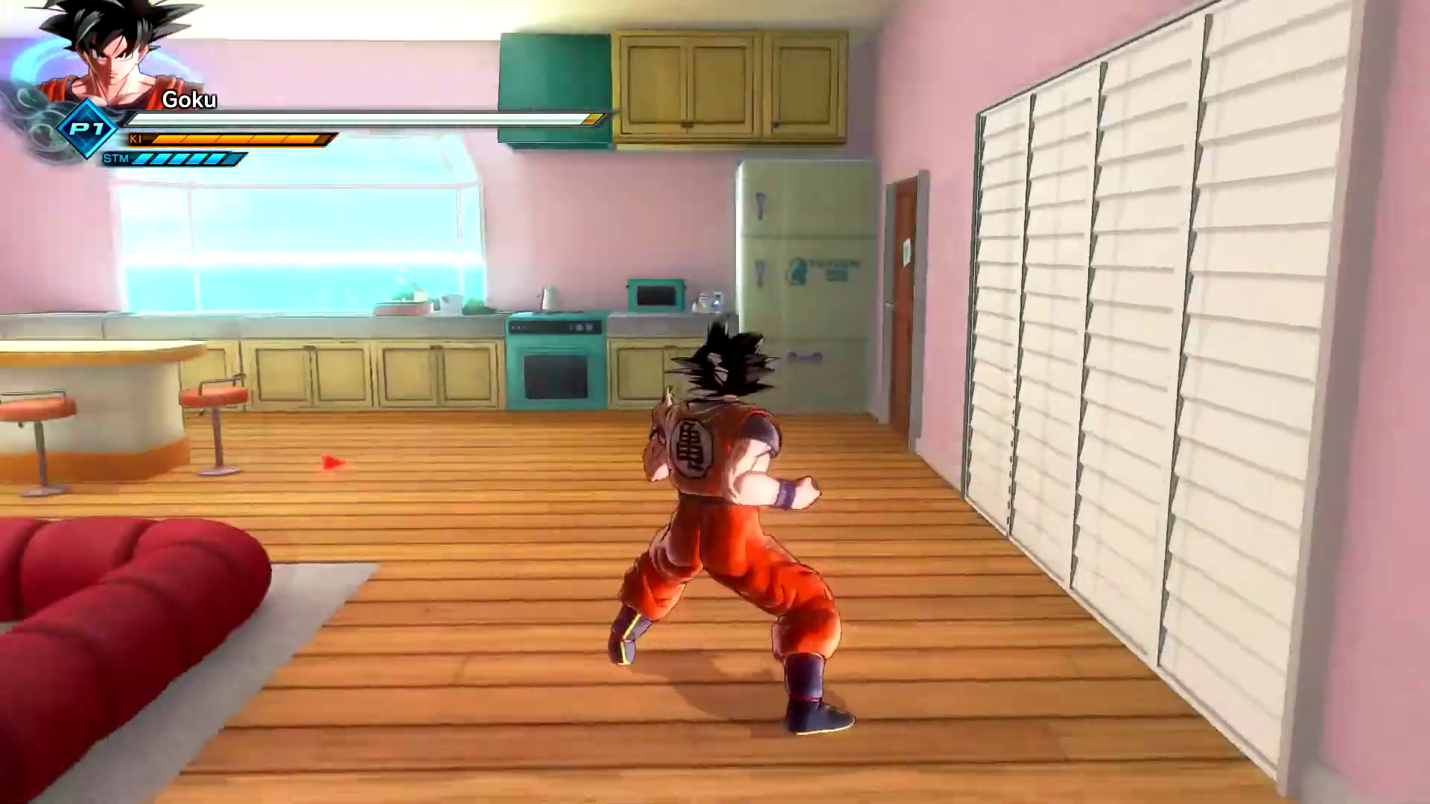
key(w)
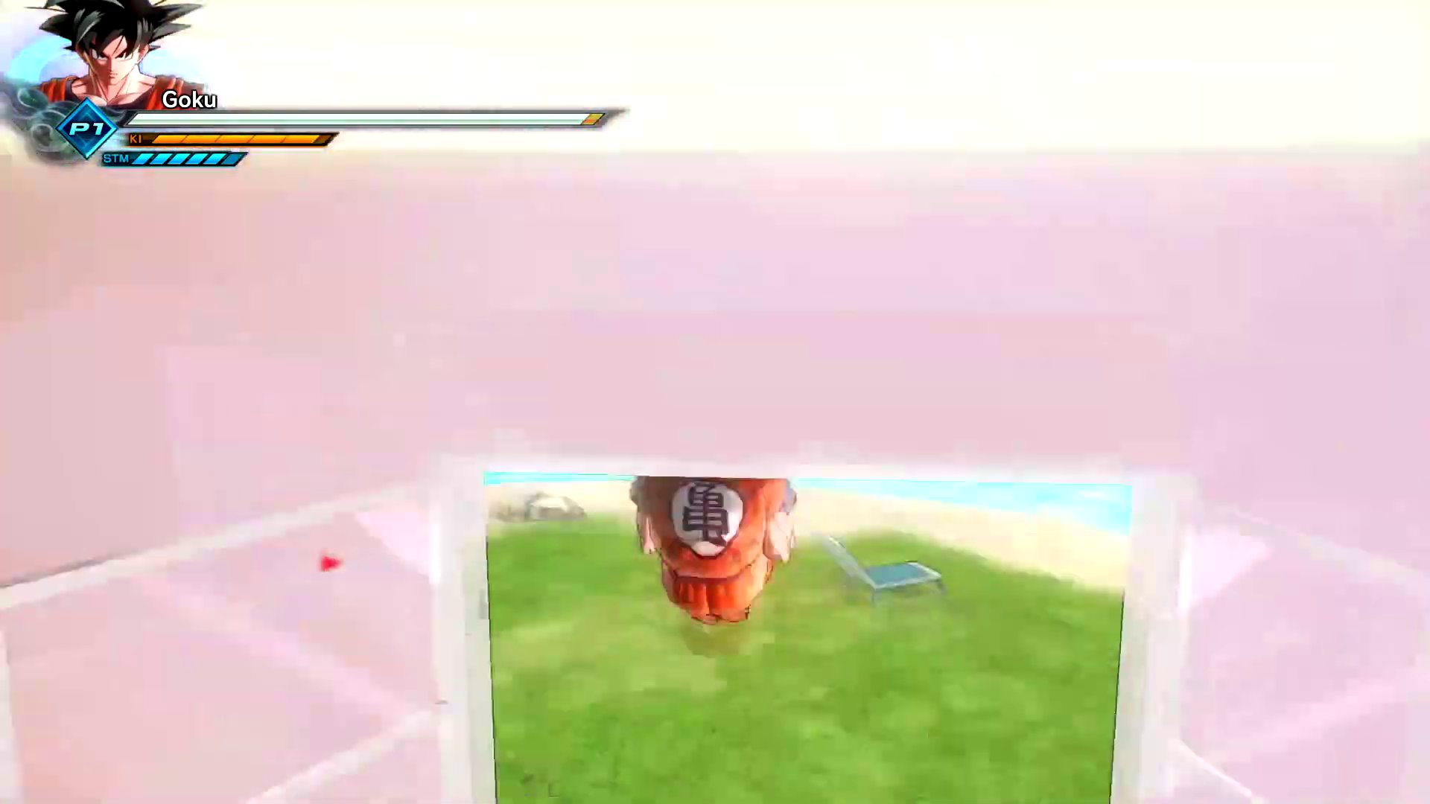
key(w)
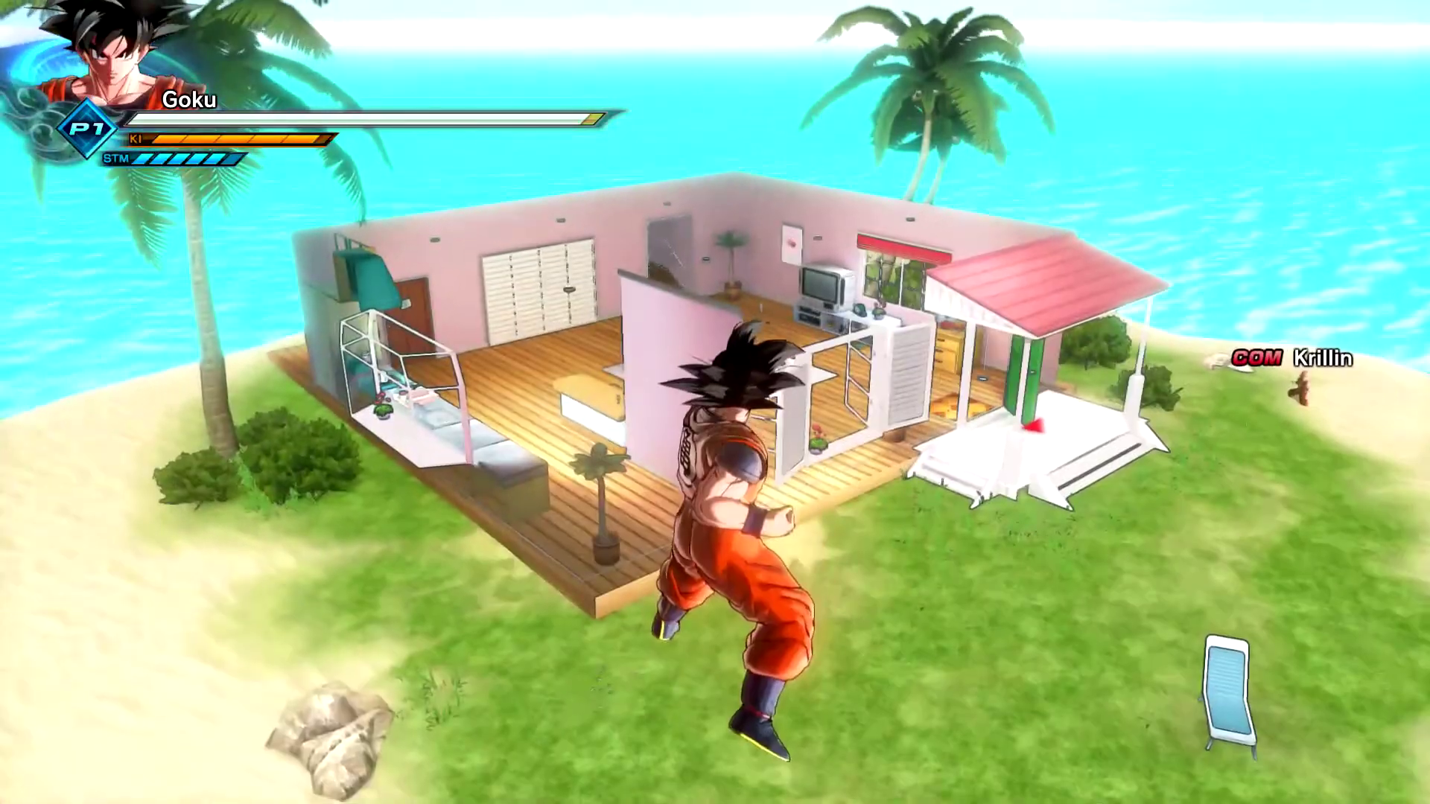
key(d)
key(d)
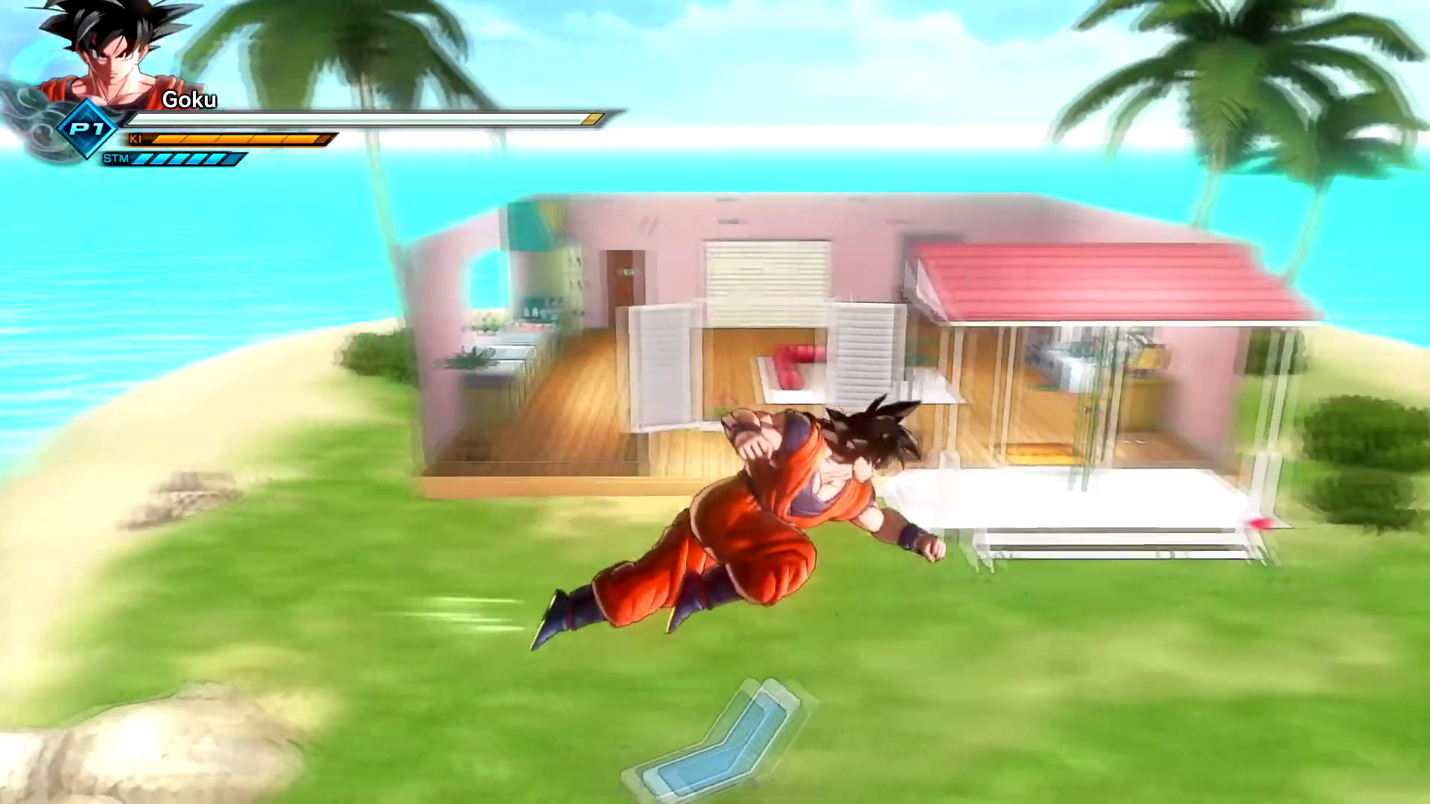
key(w)
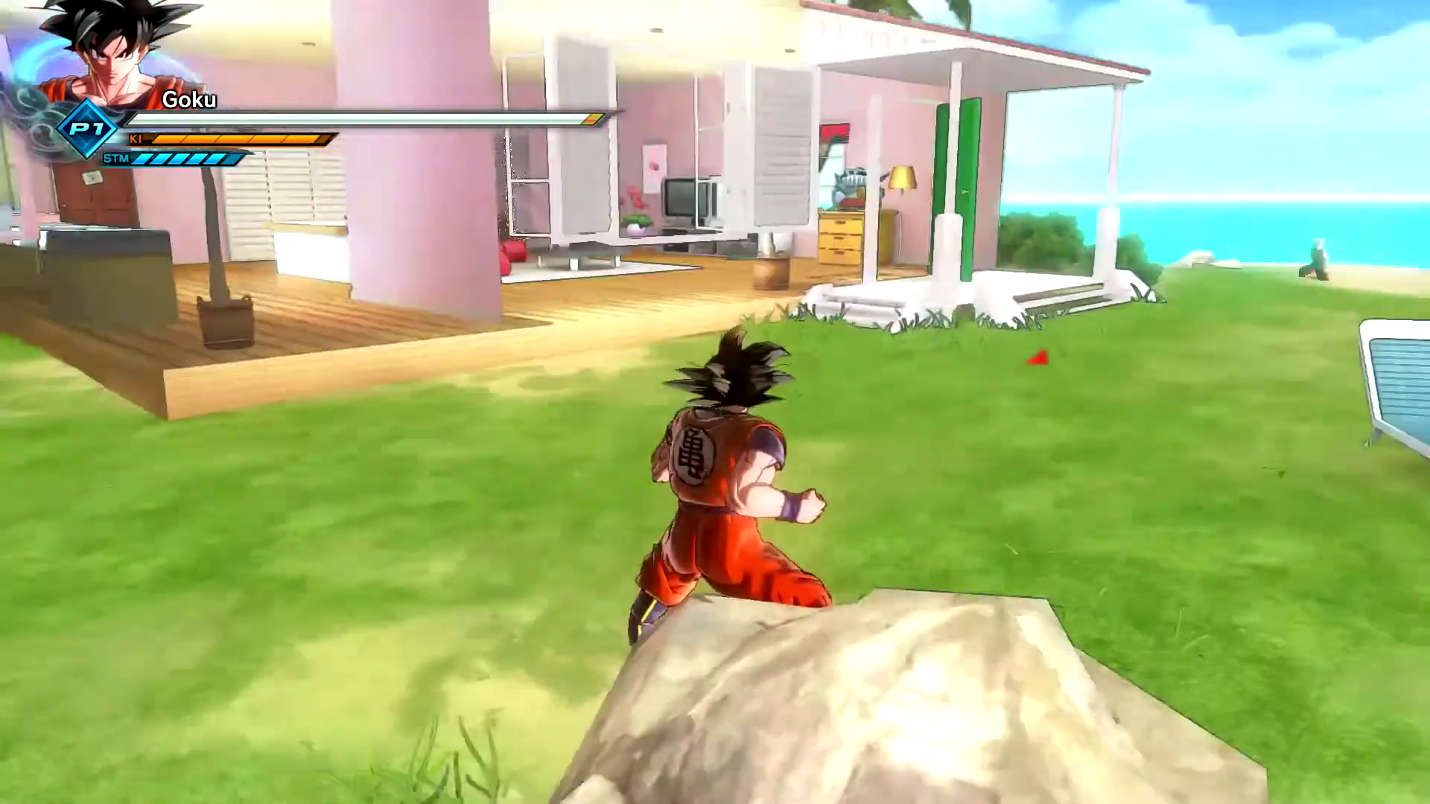
key(Escape)
key(Return)
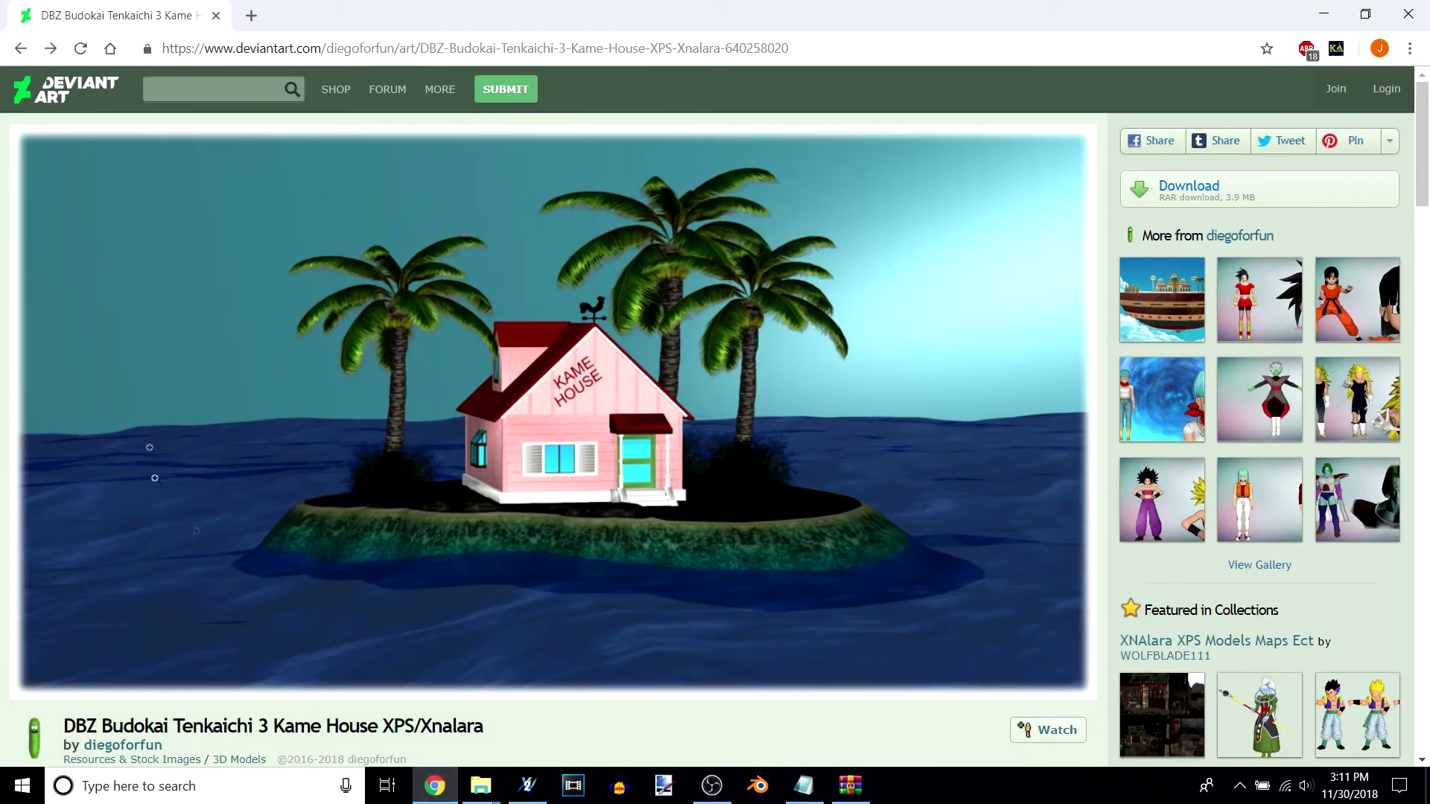
Step: Examine the DeviantArt page of the DBZ Budokai Tenkaichi 3 Kame House model, including its description and download option
scroll(493, 346, down, 3)
scroll(492, 345, up, 3)
scroll(488, 275, down, 3)
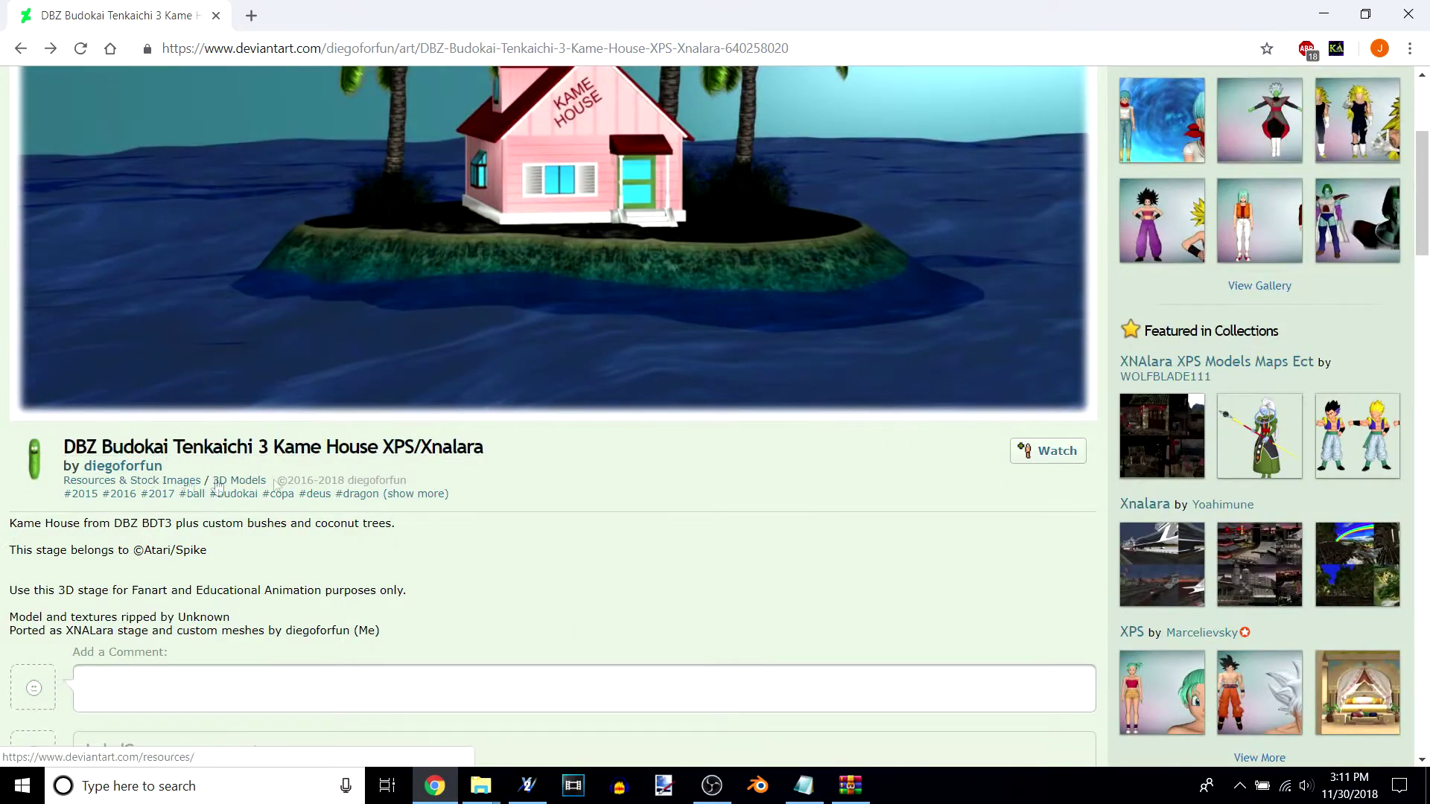
scroll(218, 487, up, 3)
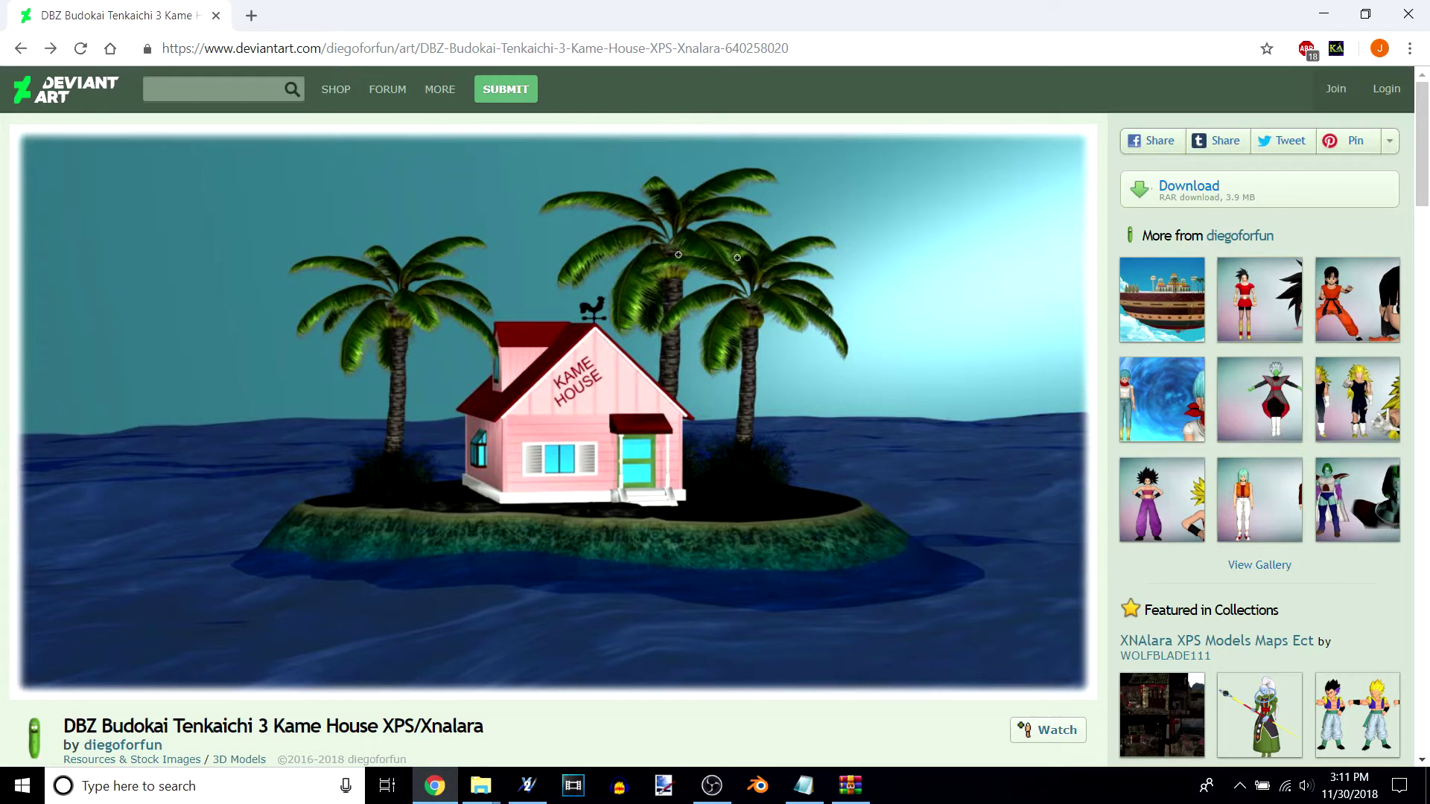
click(1166, 195)
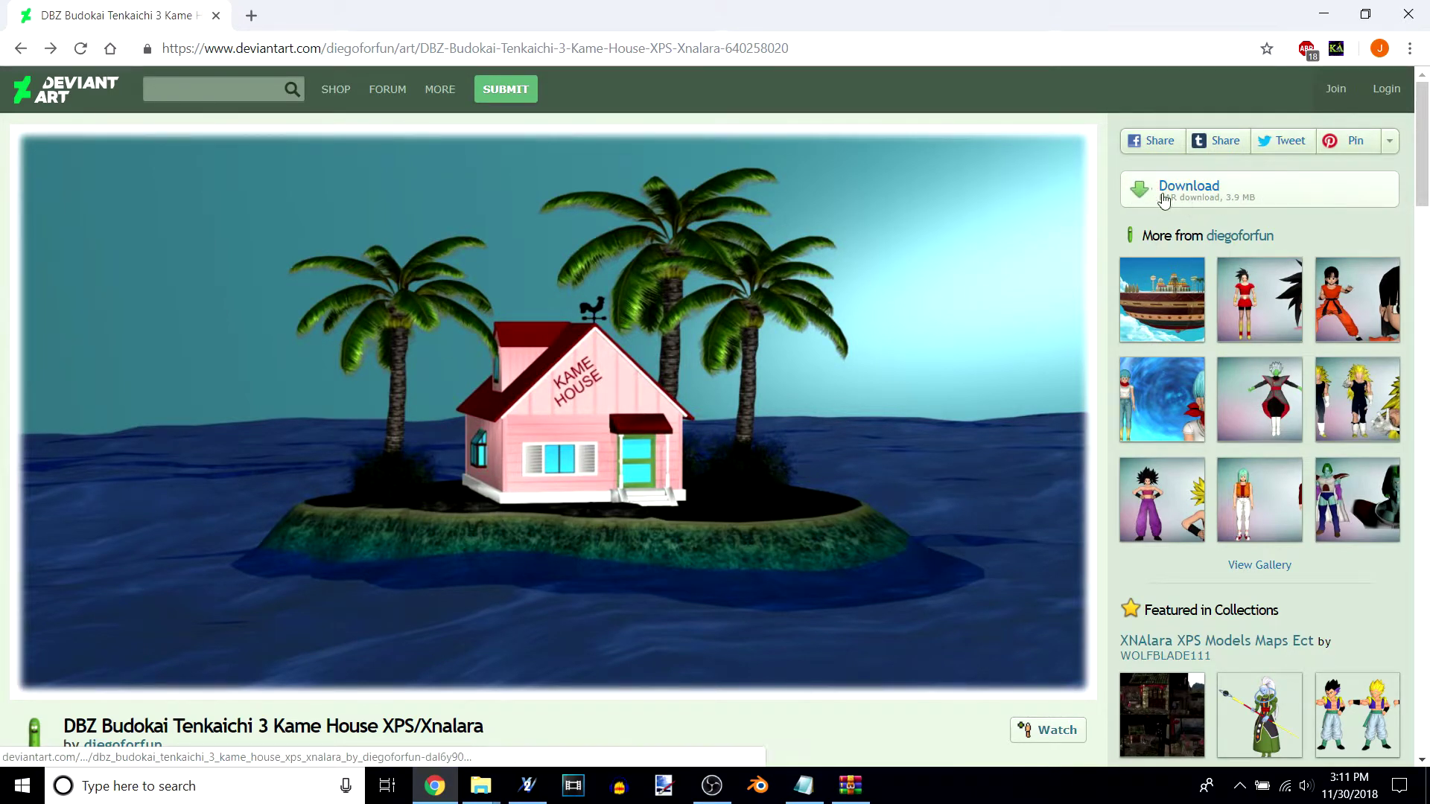
click(1324, 14)
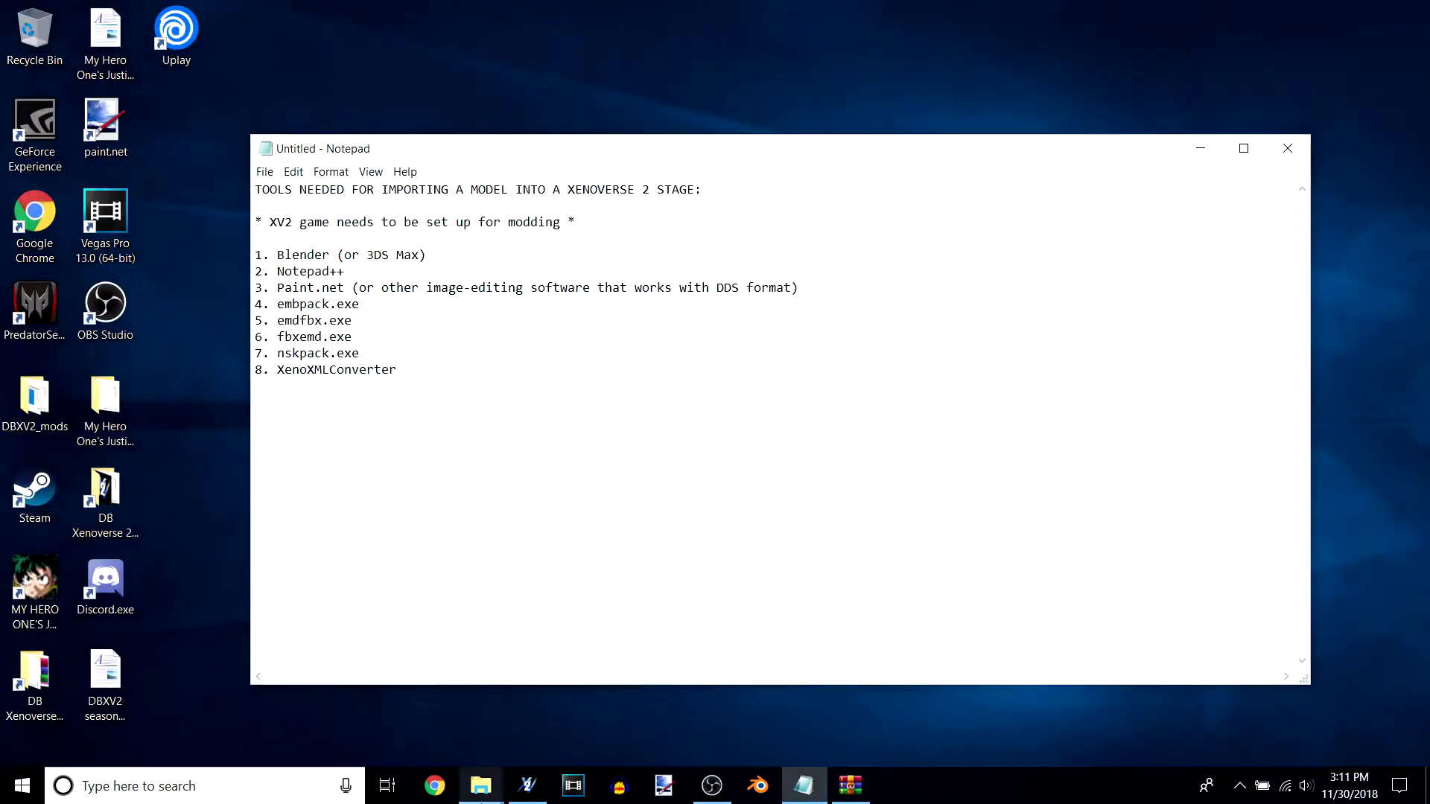
Step: Select the Kame House folder and 2.png in the WinRAR archive, and bring up the DB Xenoverse 2 folder in File Explorer
click(481, 789)
click(851, 787)
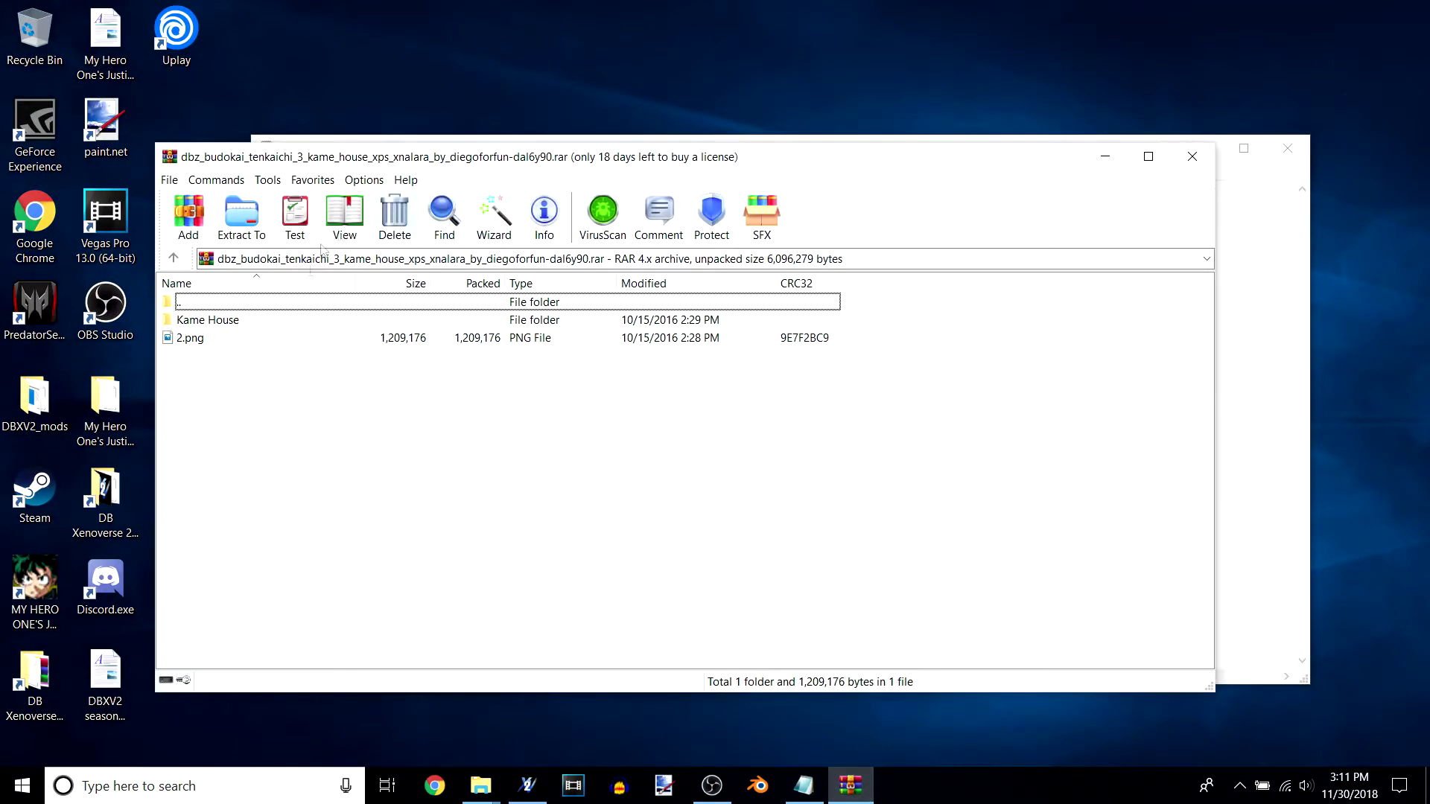
drag(233, 386, 222, 316)
click(481, 786)
click(432, 724)
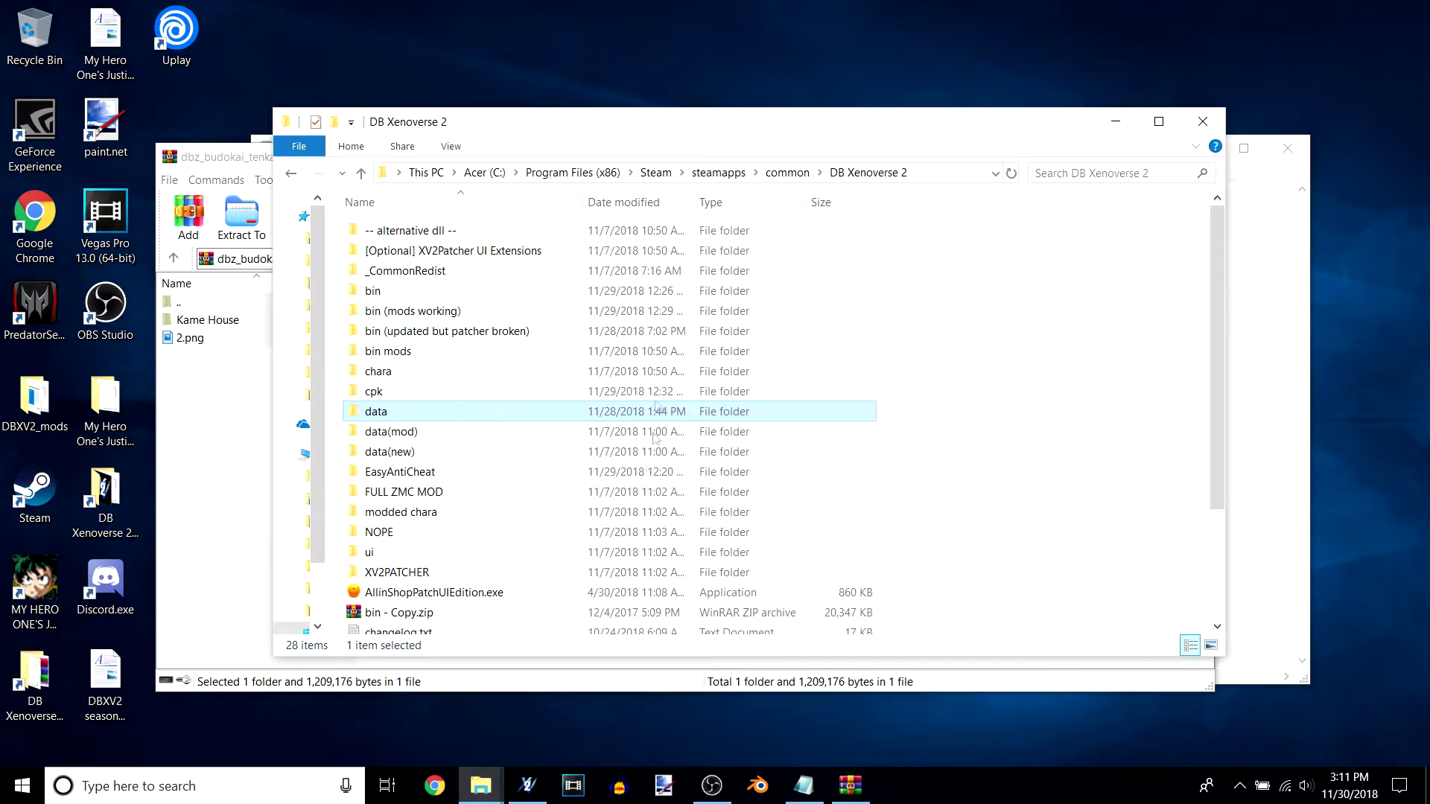
Step: Open the RLBY5 stage folder under data\stage in the DB Xenoverse 2 directory, keeping the WinRAR archive in view
drag(509, 130, 708, 132)
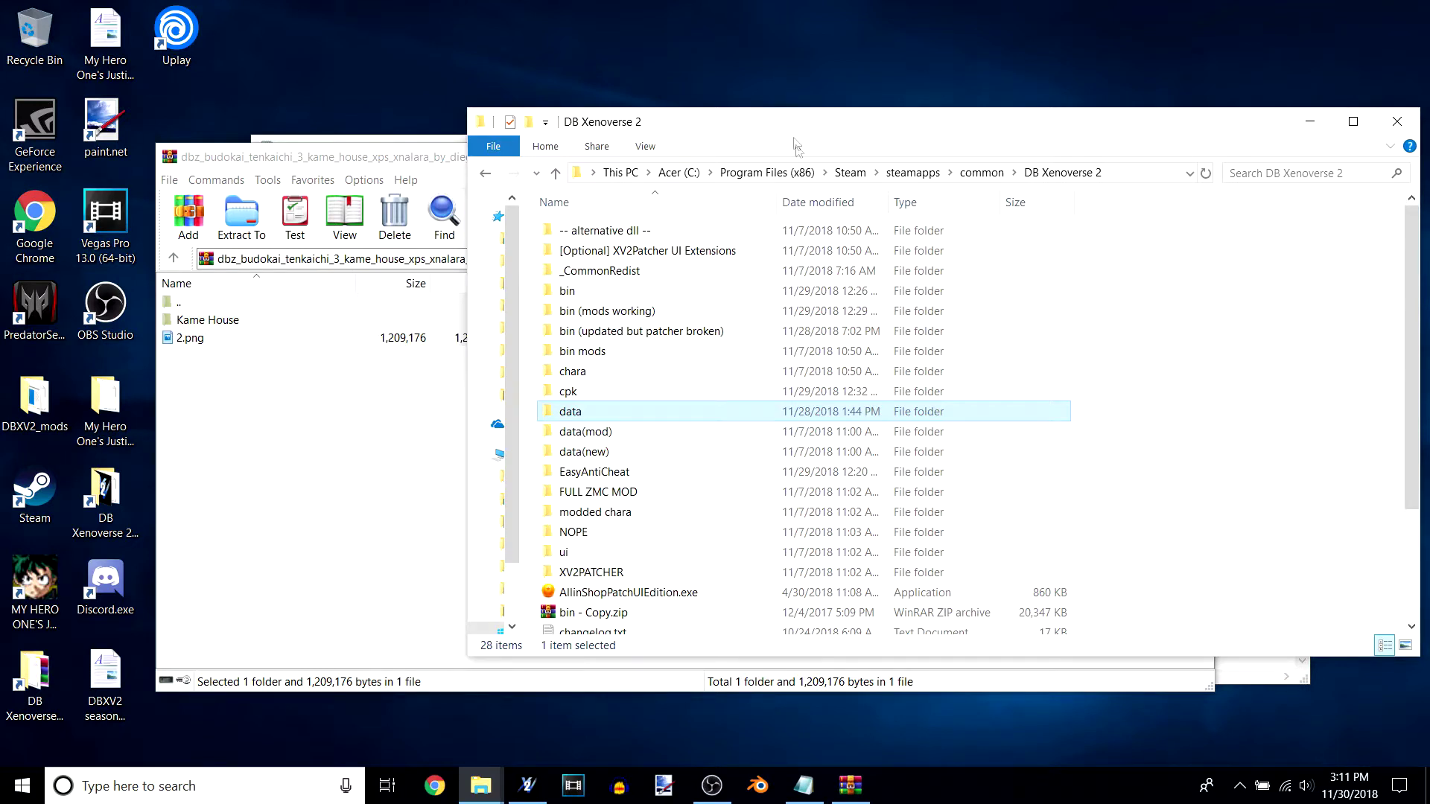
mouse_move(668, 421)
double_click(578, 419)
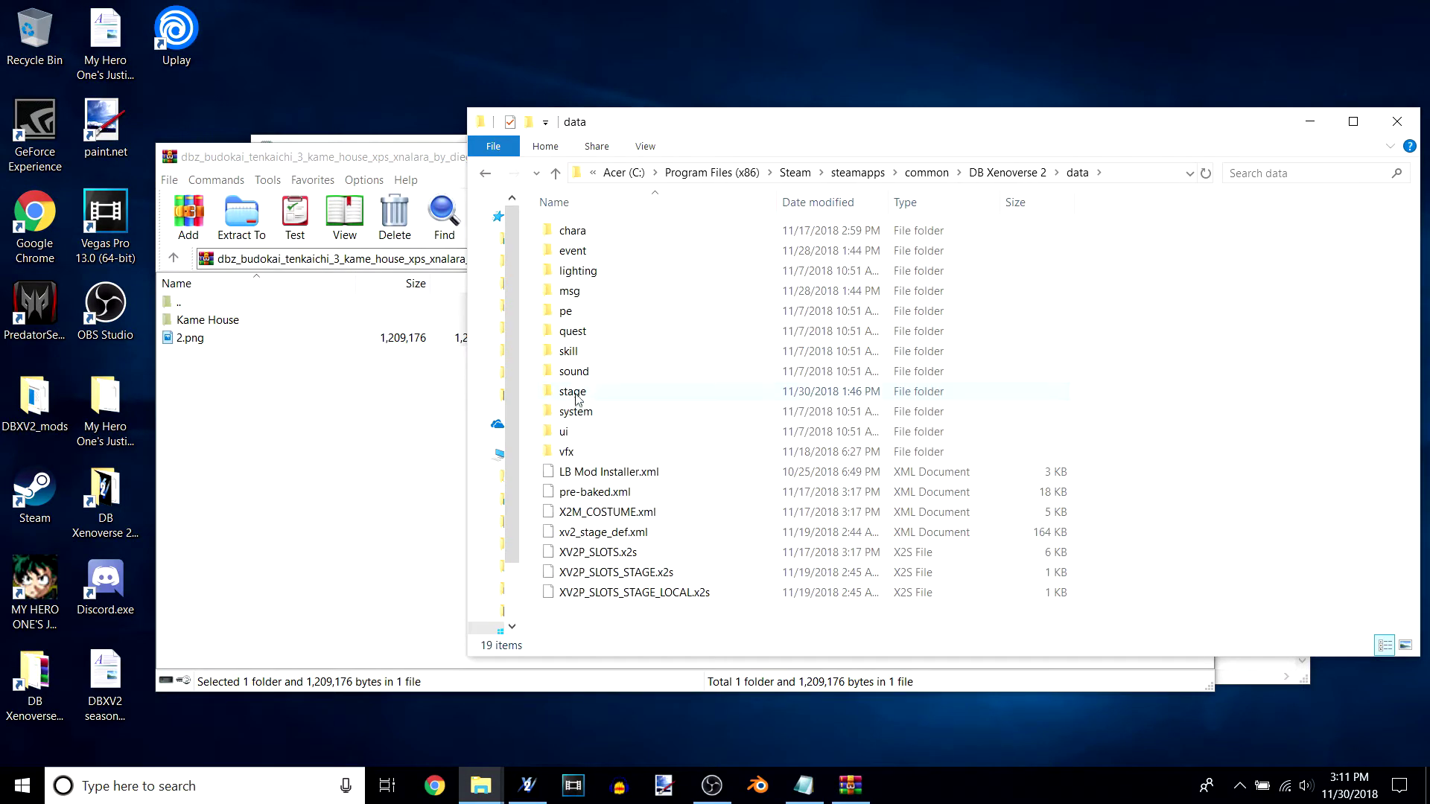
double_click(574, 392)
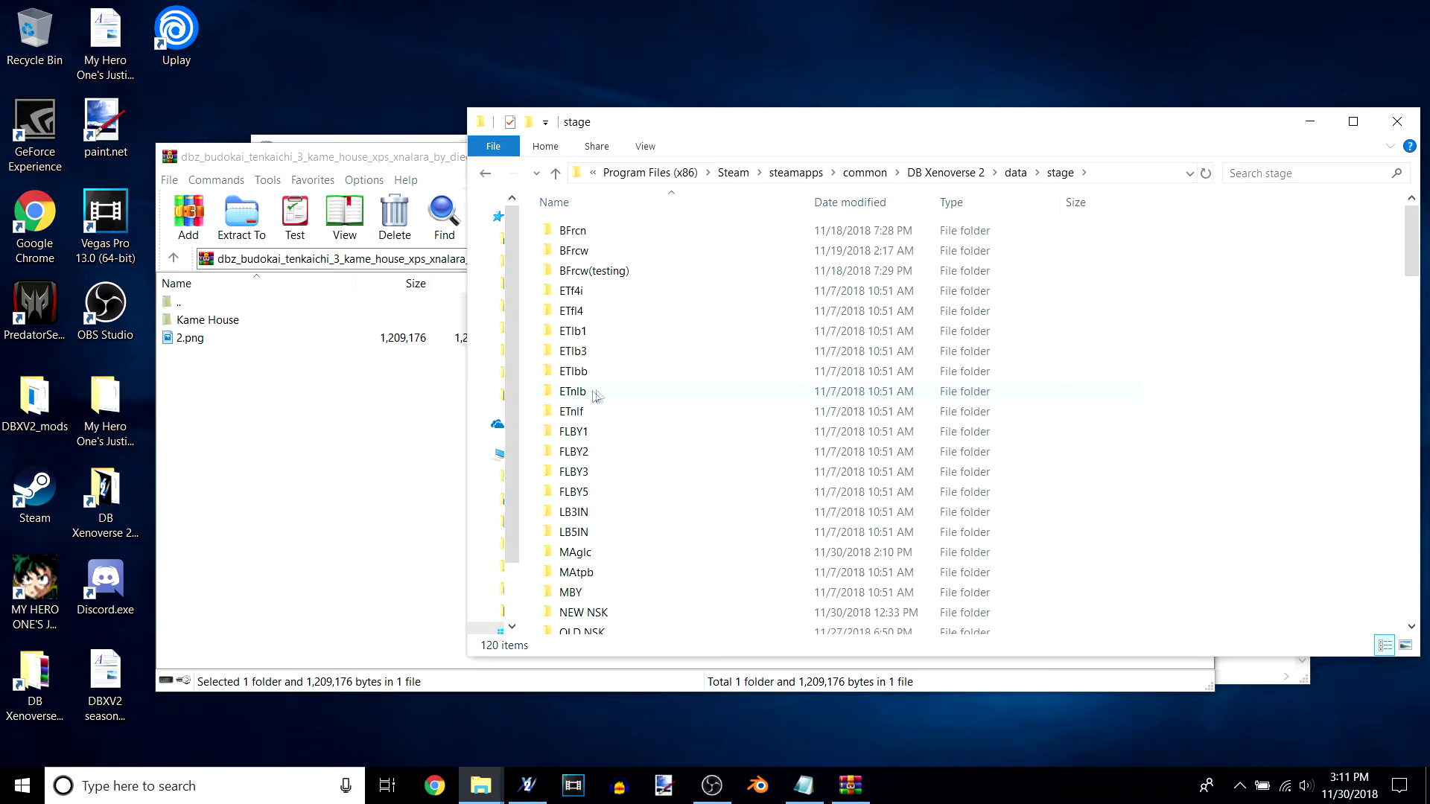
scroll(625, 477, down, 5)
scroll(733, 481, up, 3)
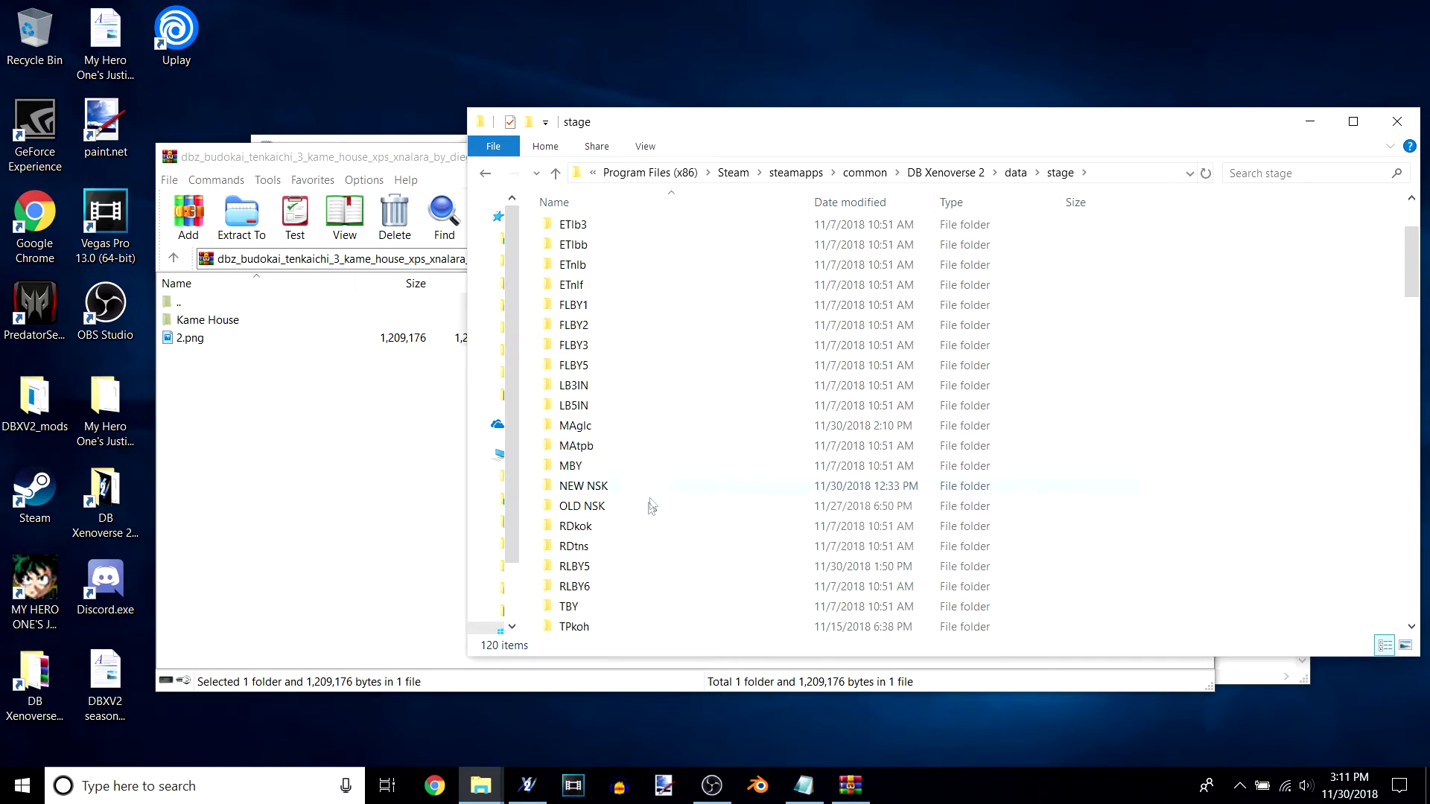
double_click(581, 567)
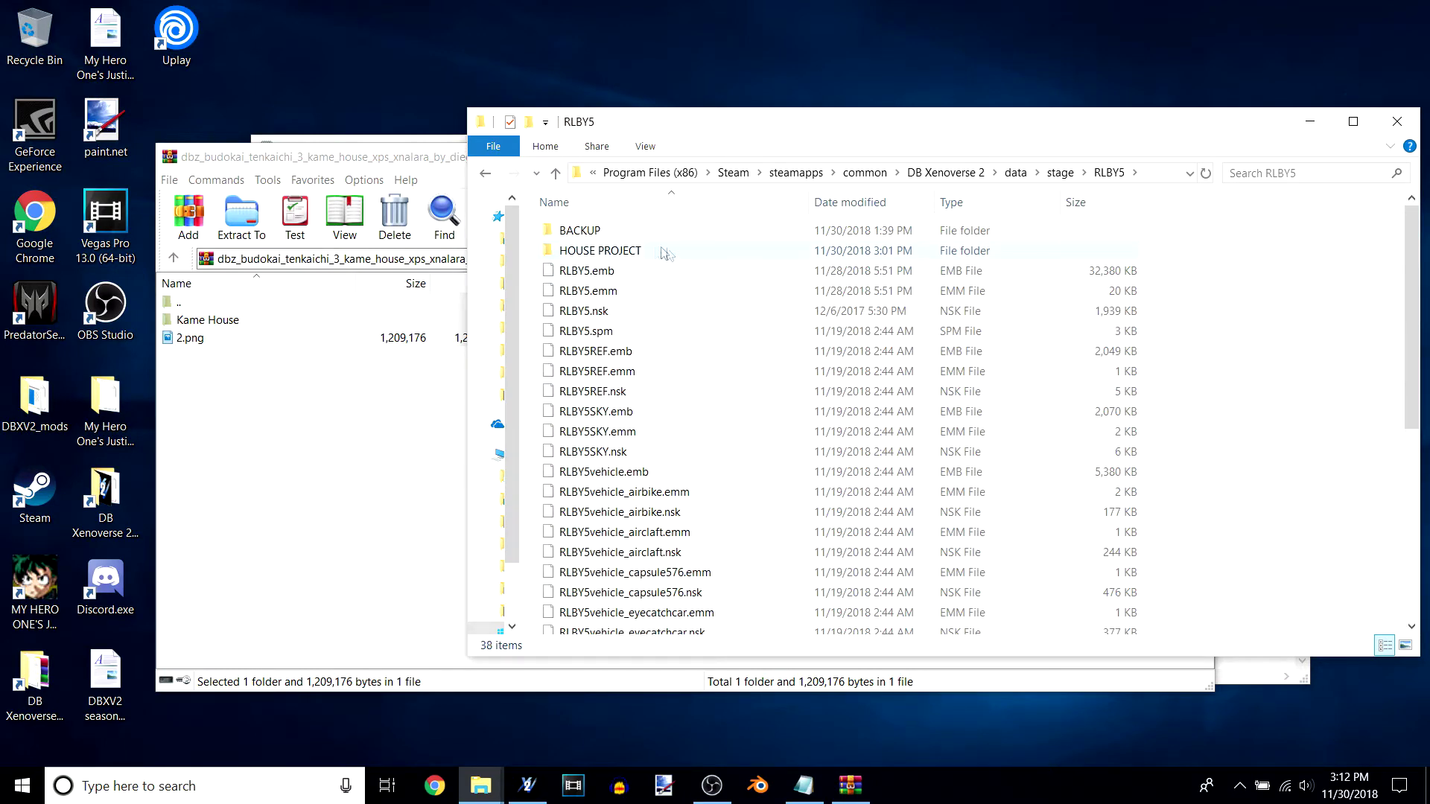
Step: Extract the Kame House folder and 2.png from the archive into RLBY5's HOUSE PROJECT folder
double_click(629, 253)
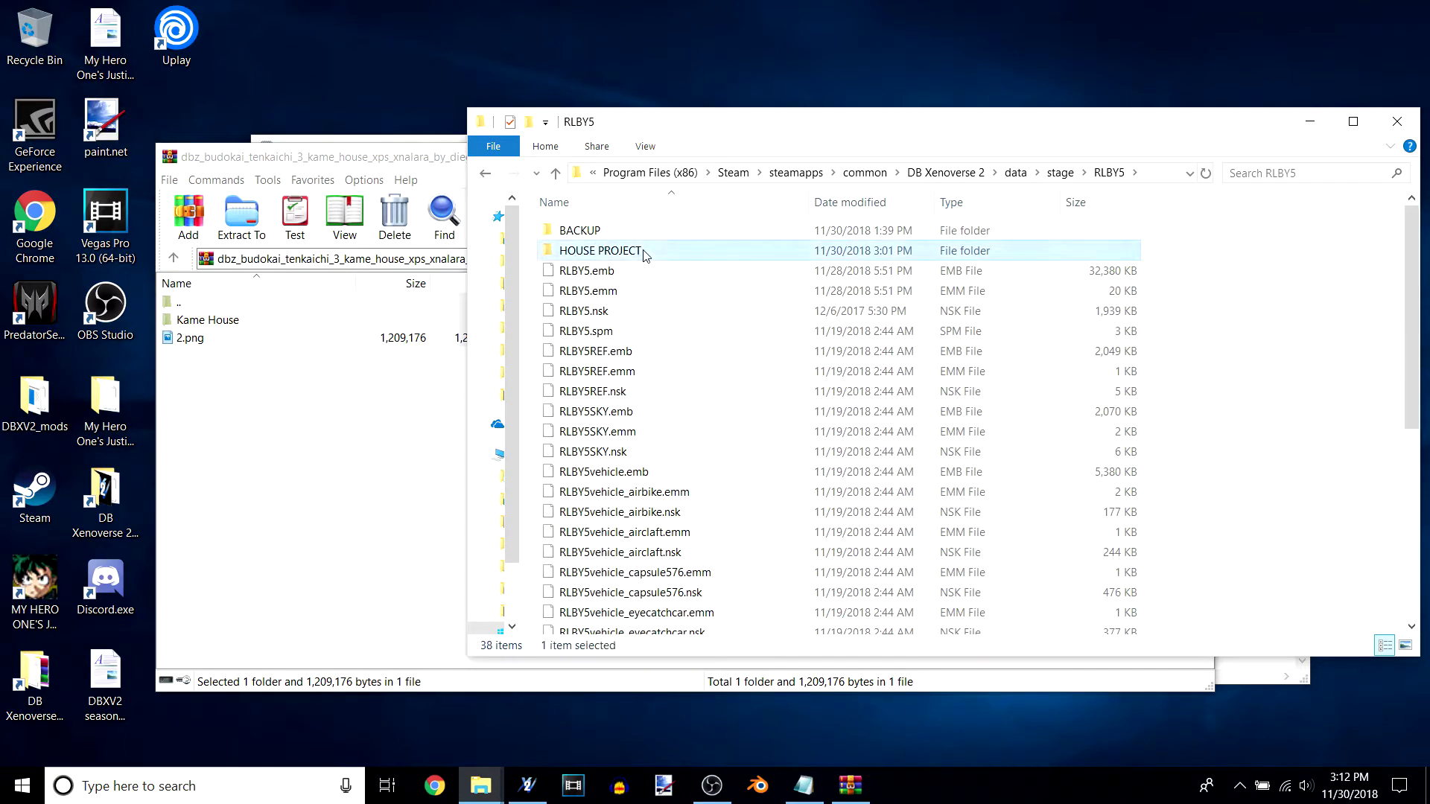
click(220, 326)
drag(221, 326, 1254, 360)
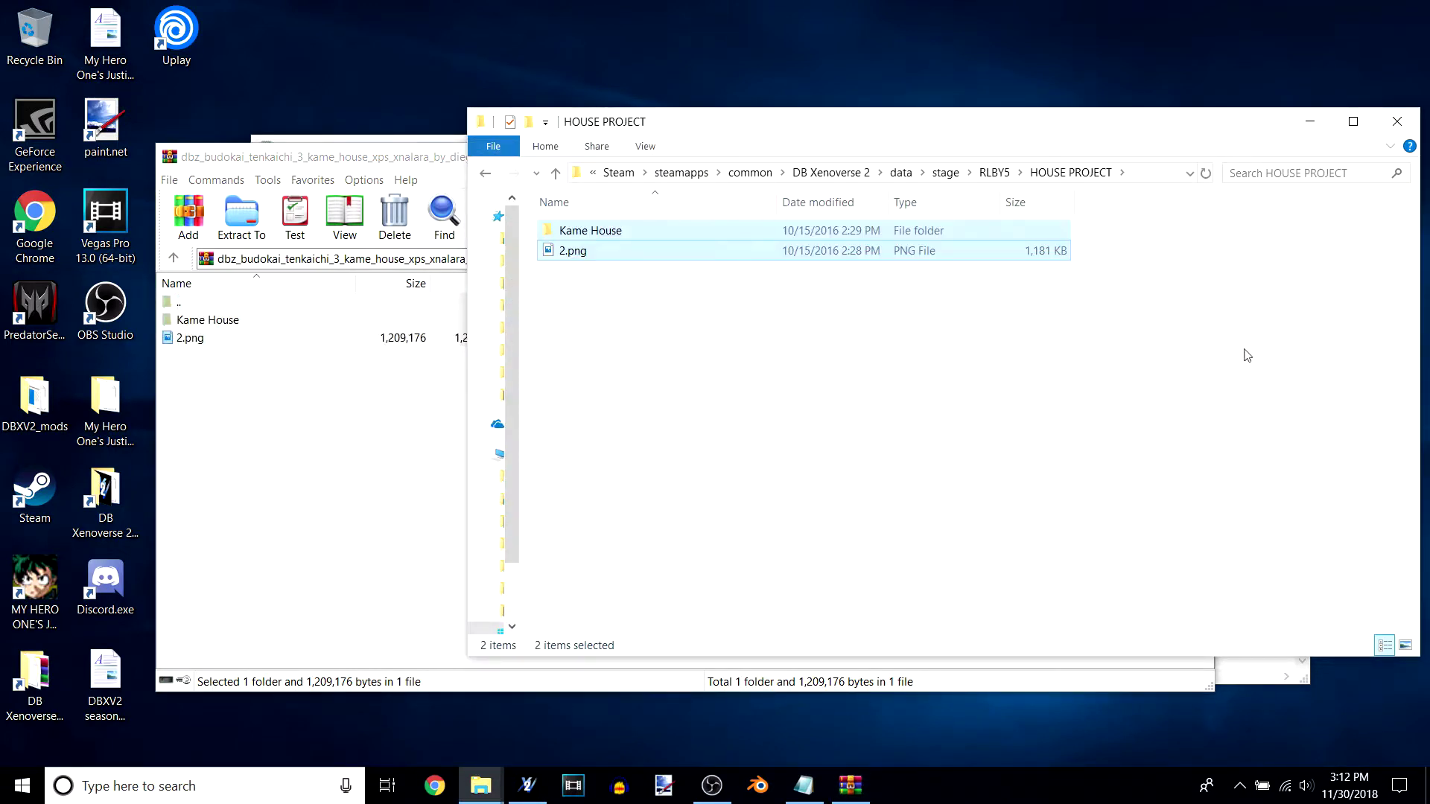
Step: Examine the extracted Kame House folder, including its textures, Kame House.mtl and Kame House.obj
double_click(610, 229)
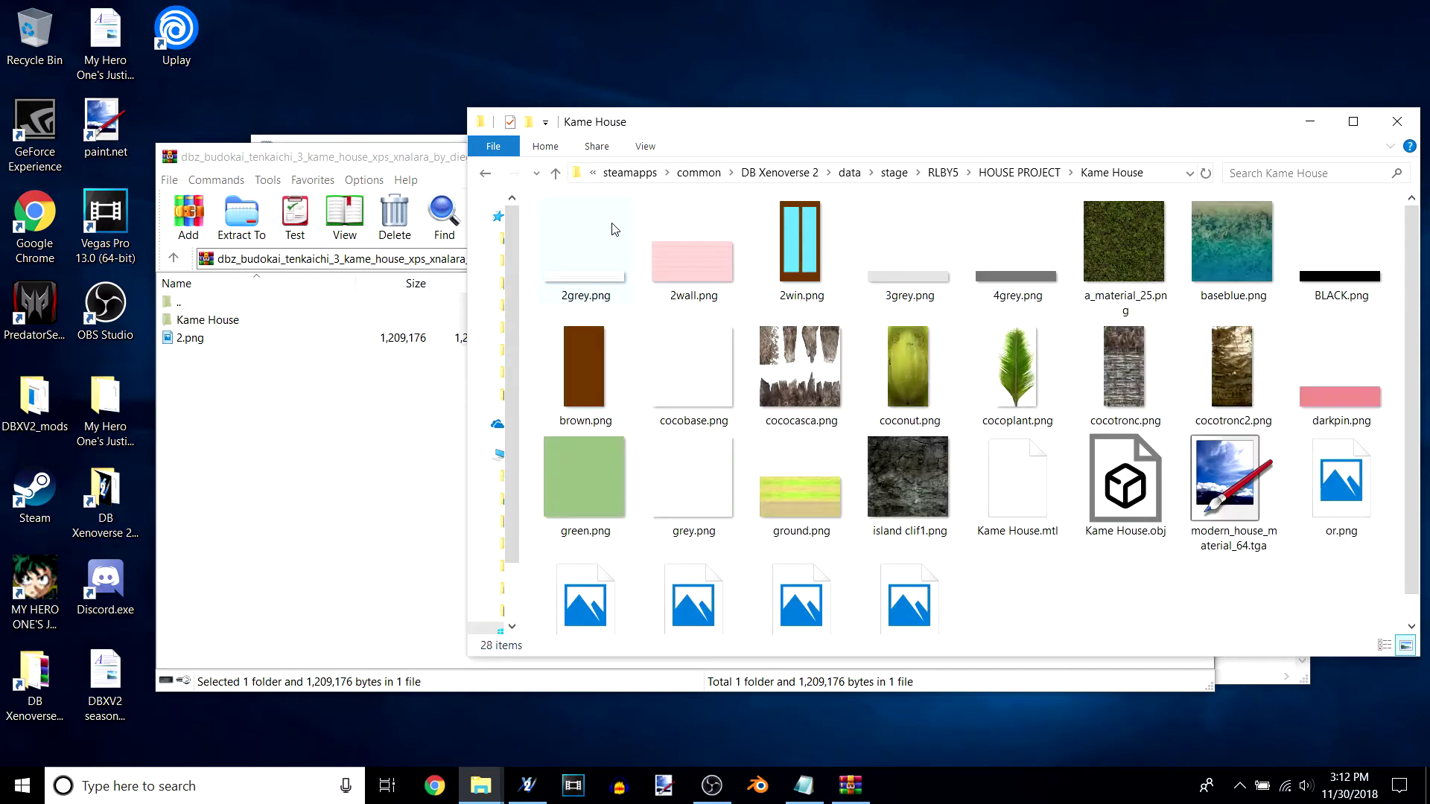
scroll(944, 288, down, 1)
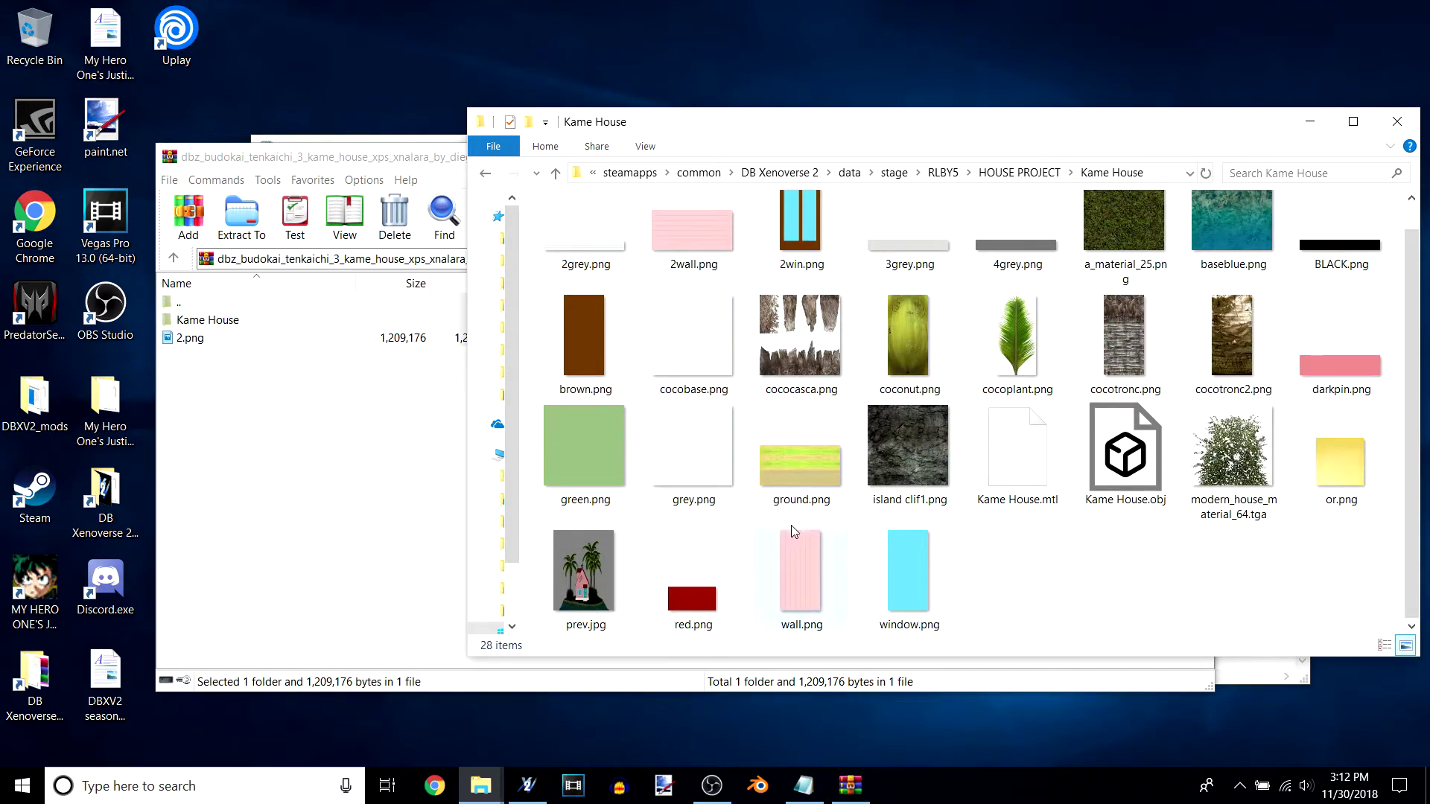
click(1125, 466)
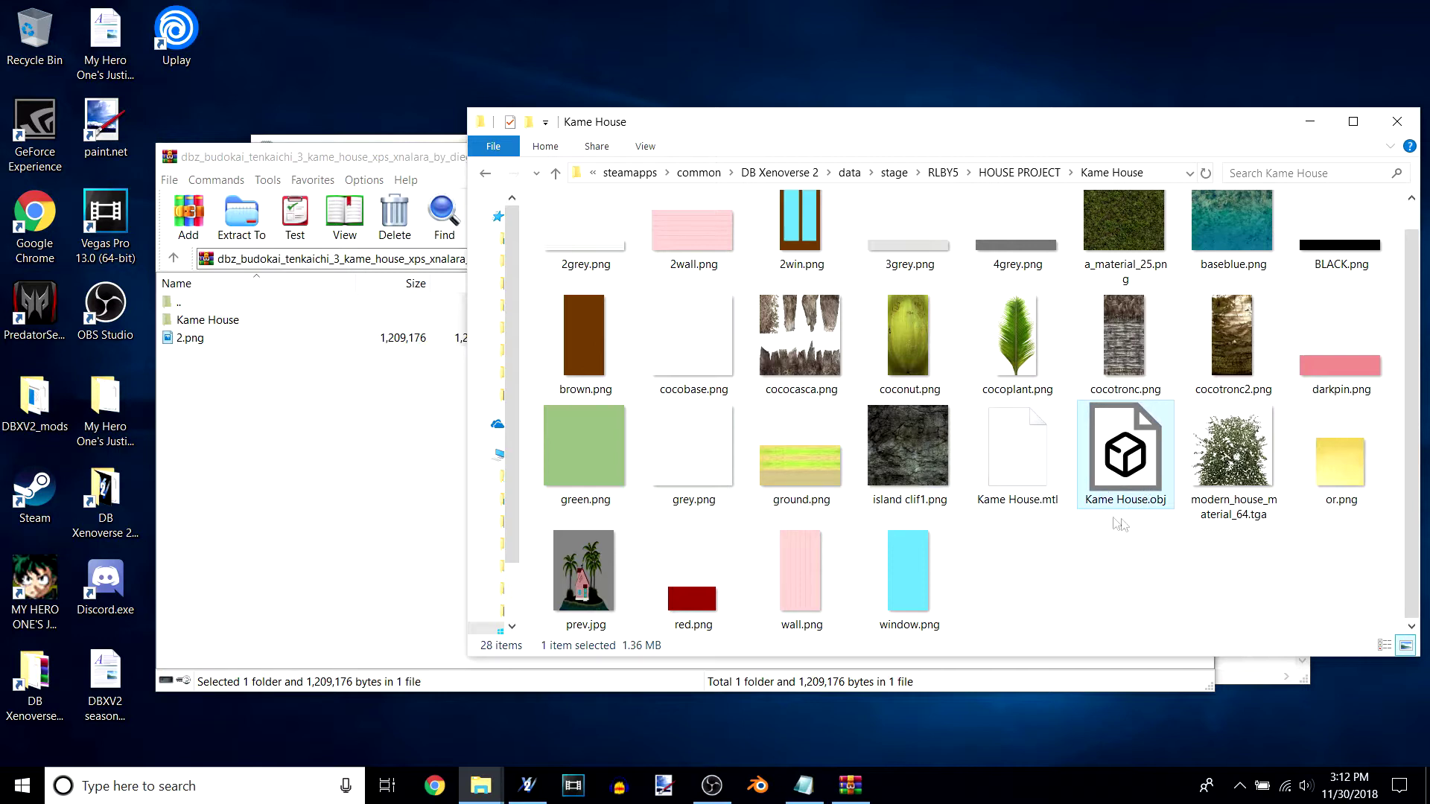
click(1030, 480)
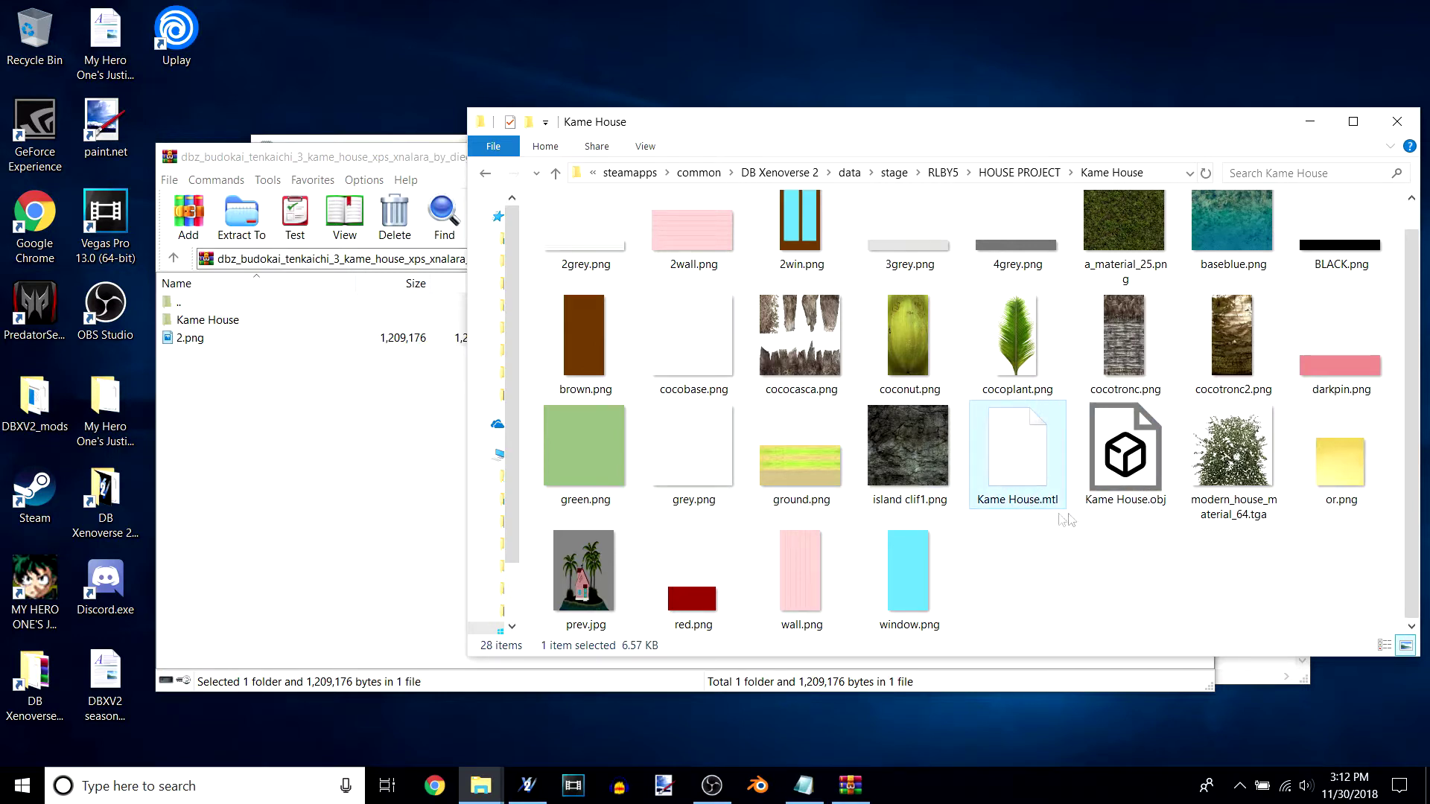
click(1114, 497)
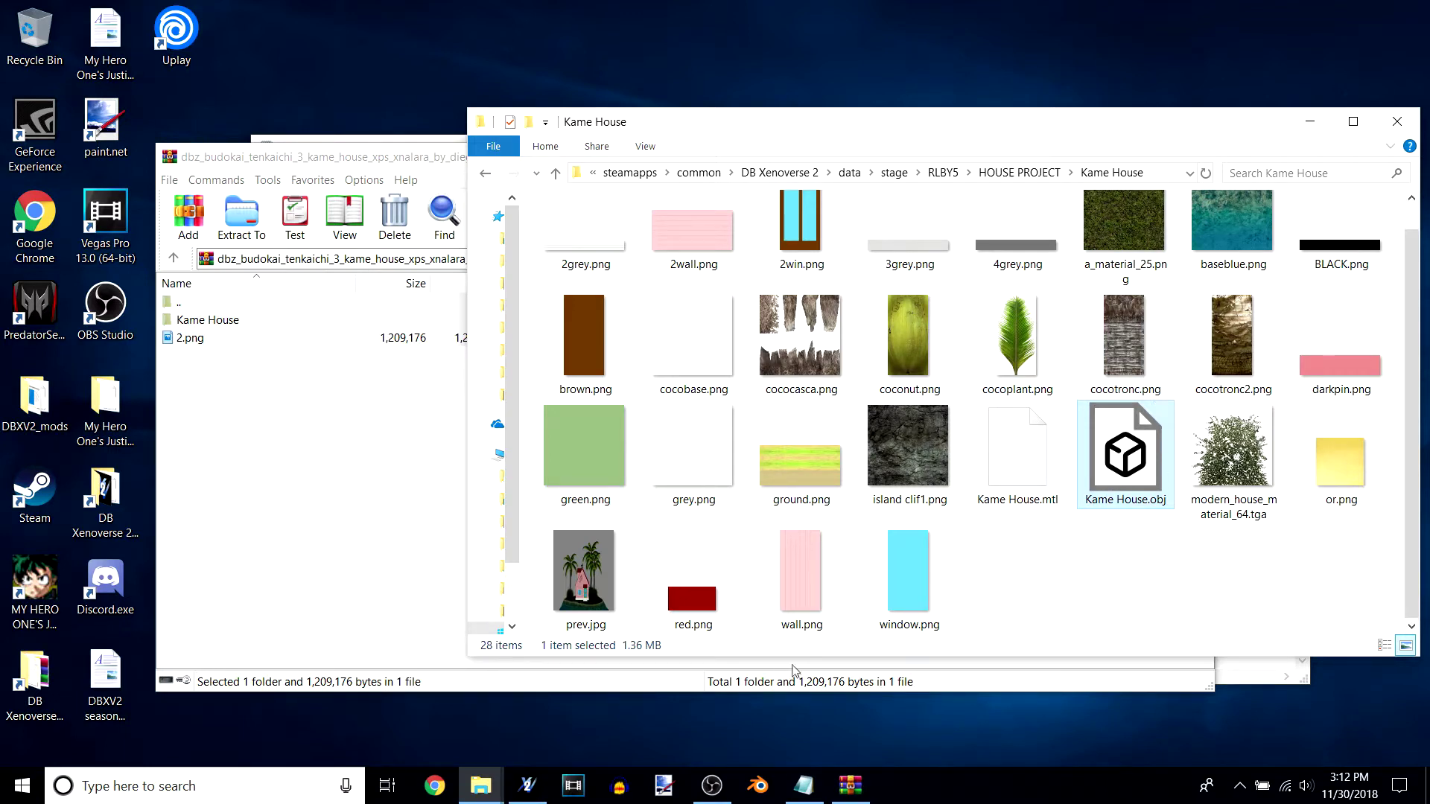
Step: Switch to Blender and delete the default camera, cube and lamp from the scene
click(757, 785)
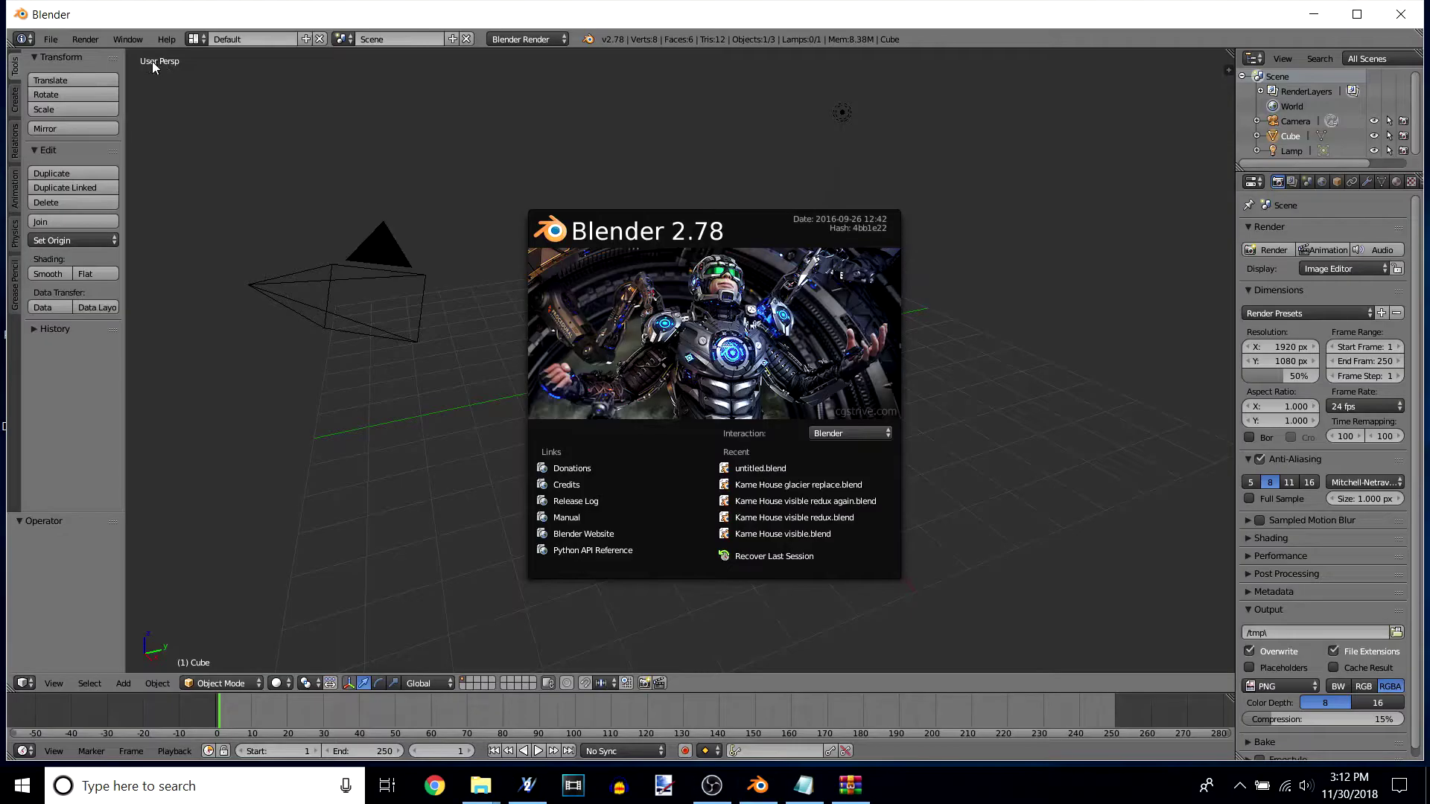
click(403, 186)
key(a)
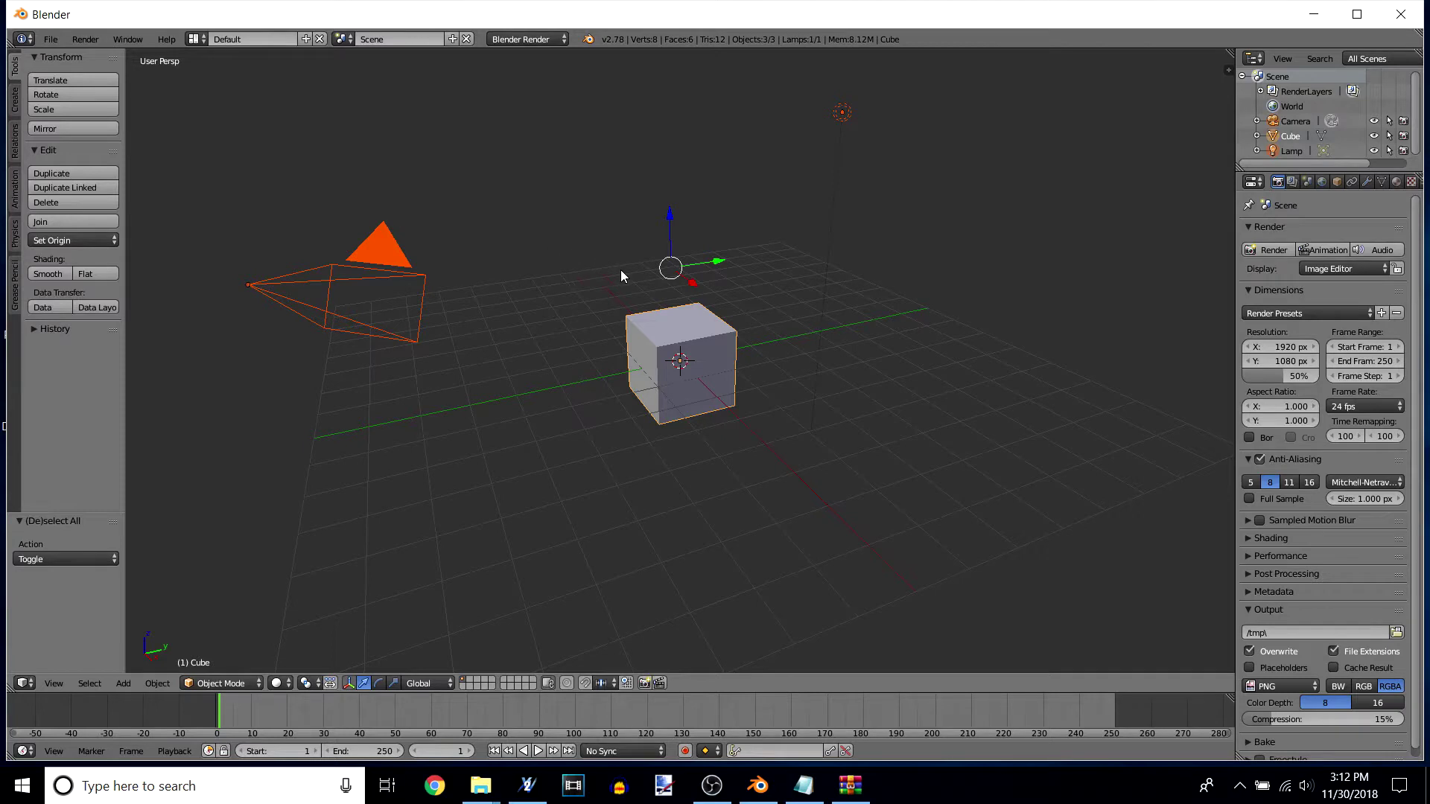
key(a)
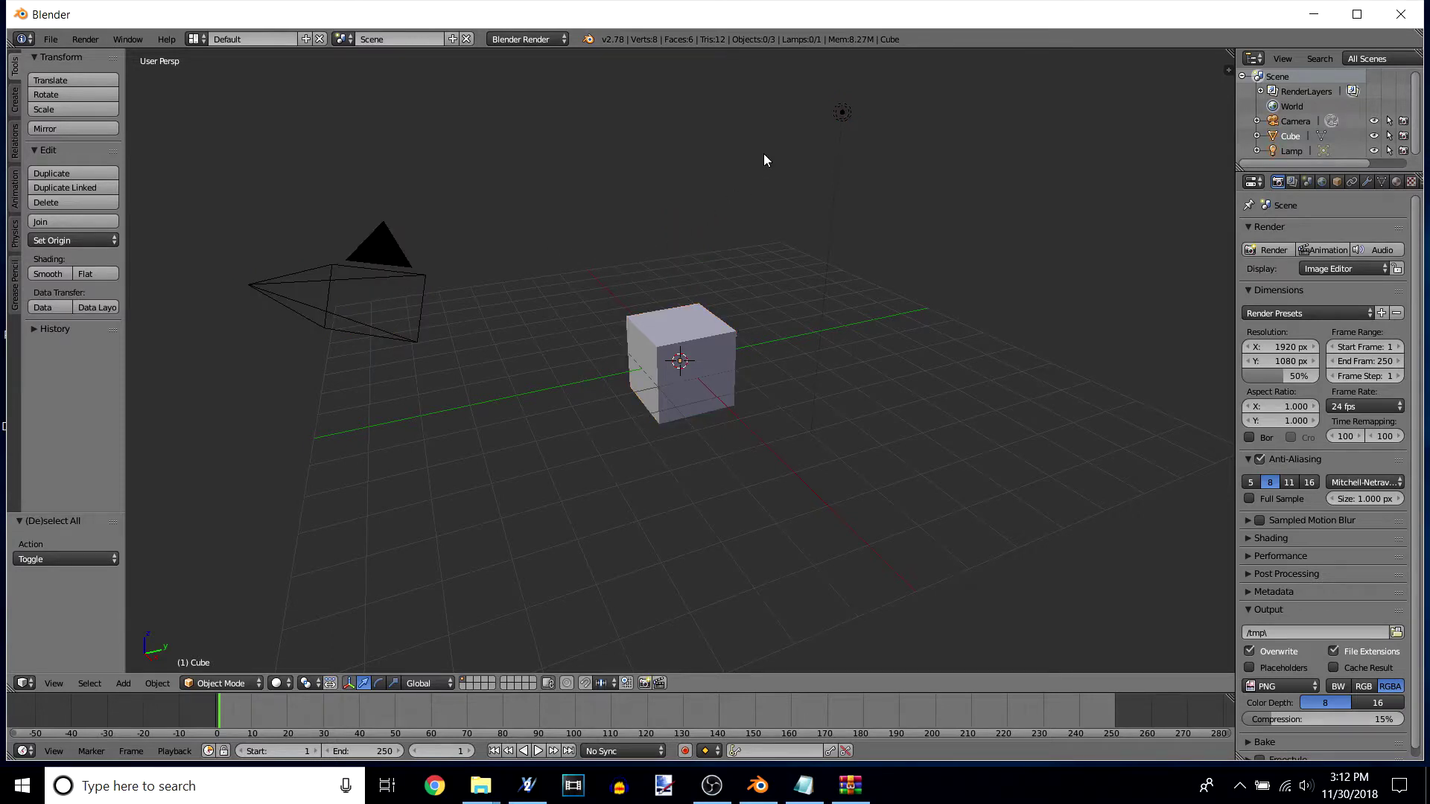
key(a)
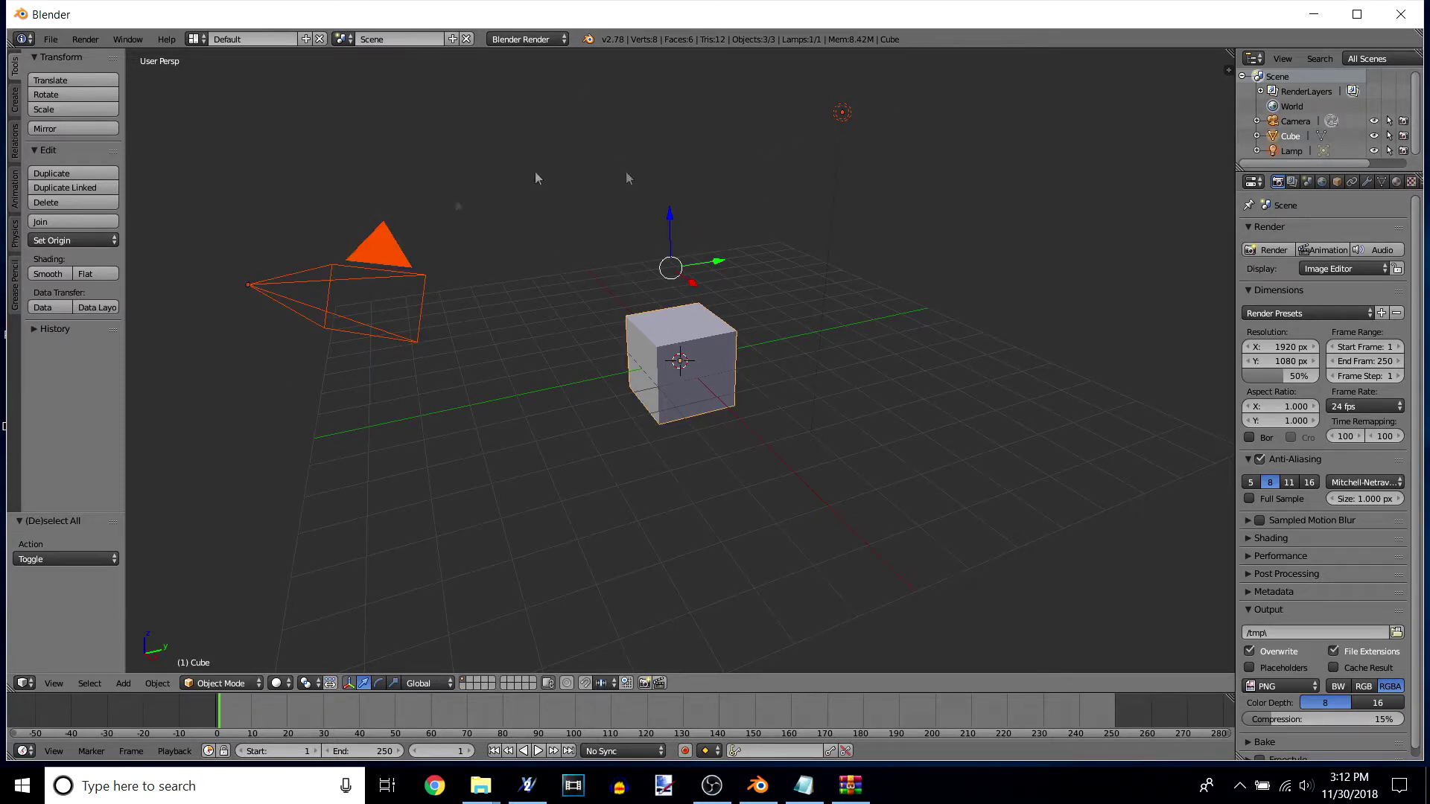
key(x)
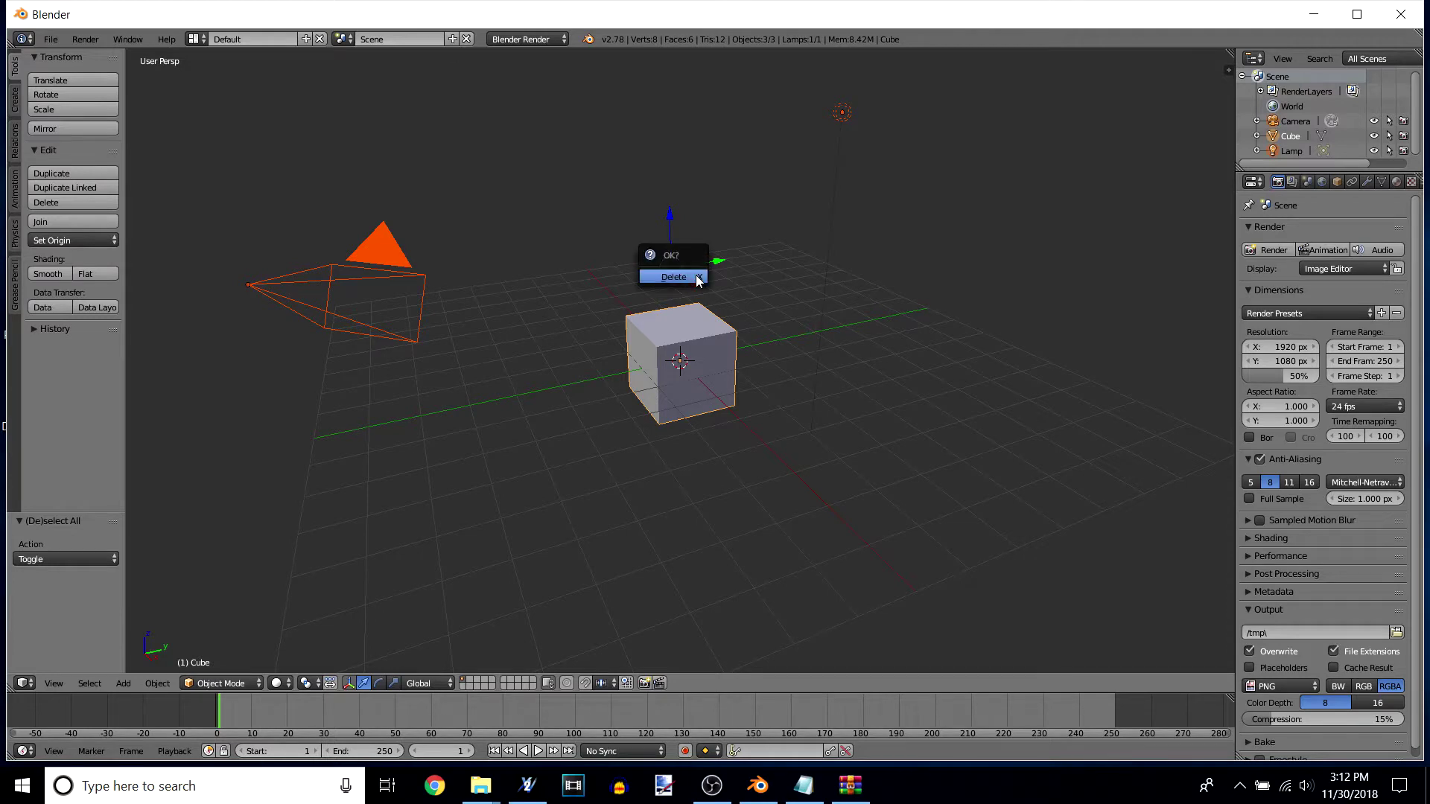
click(670, 277)
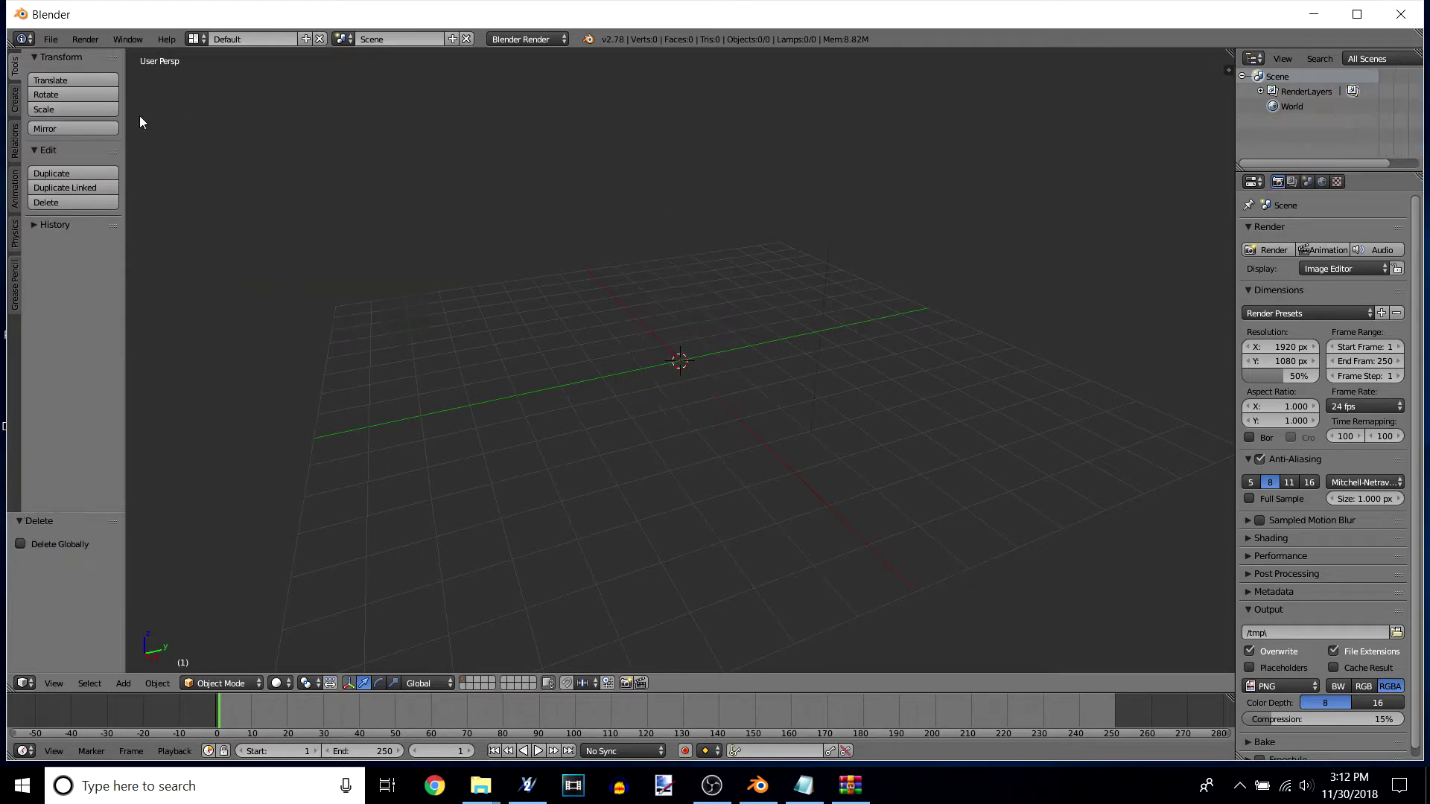
Step: Import Kame House.obj as a Wavefront model from the Kame House folder inside HOUSE PROJECT
click(52, 41)
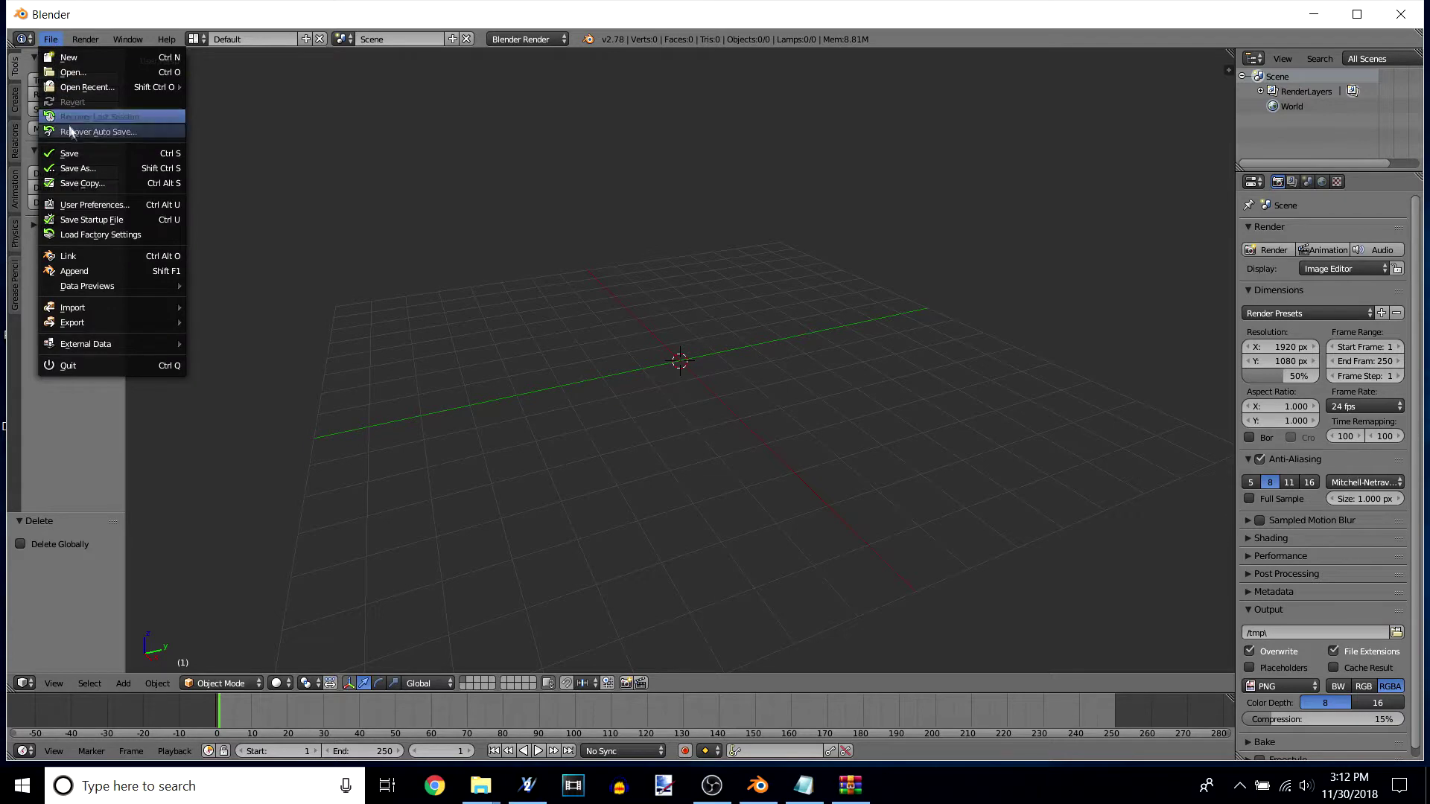
mouse_move(116, 310)
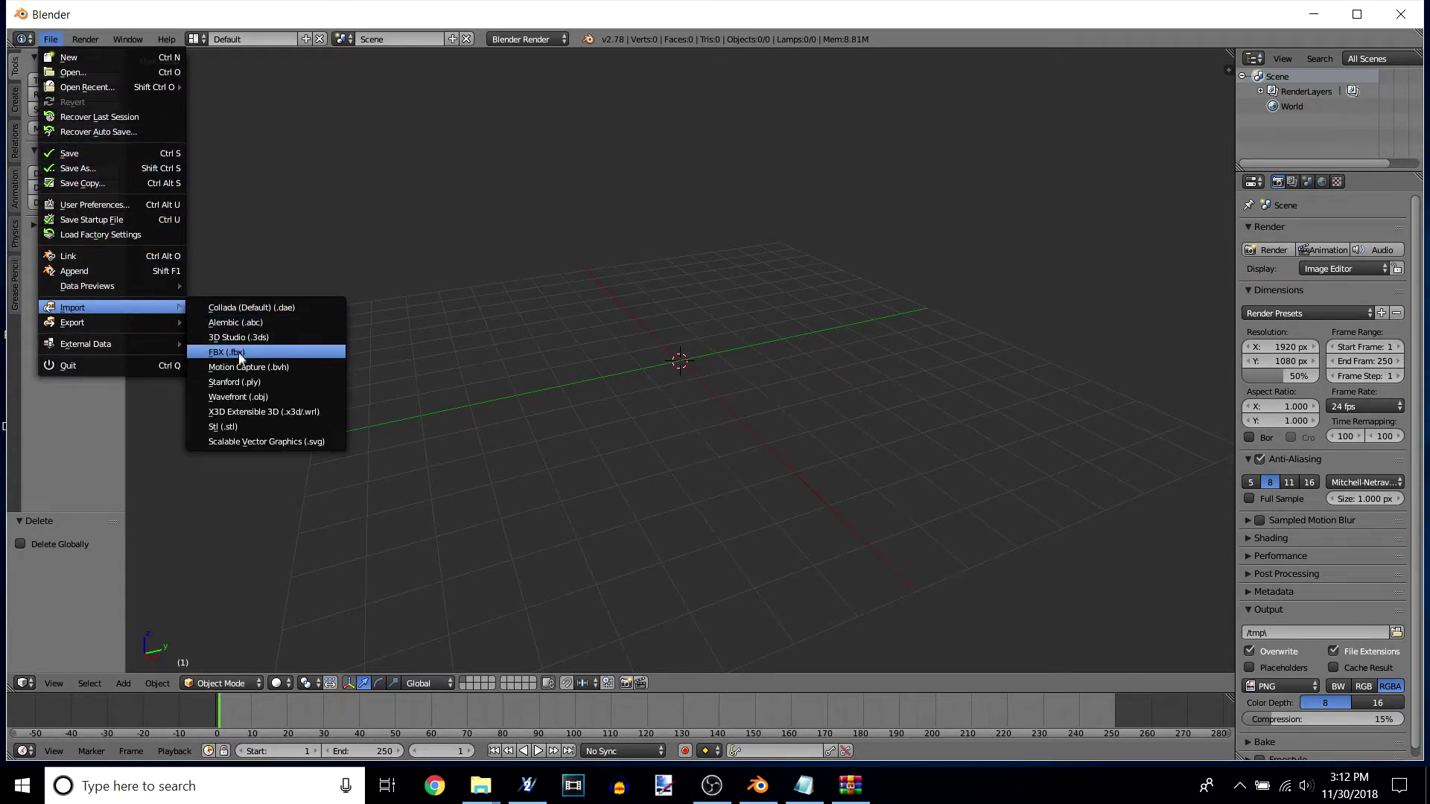
click(272, 397)
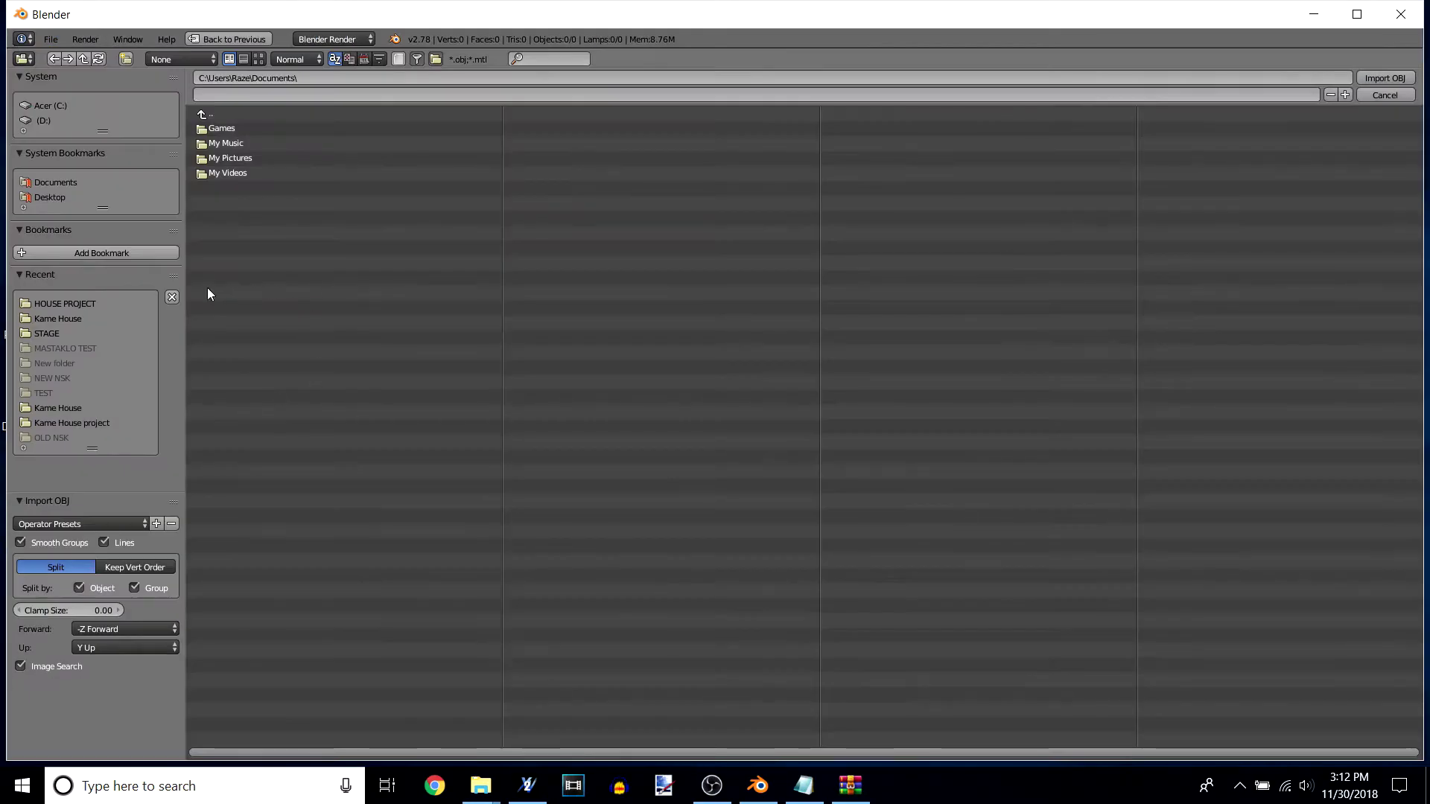
click(75, 304)
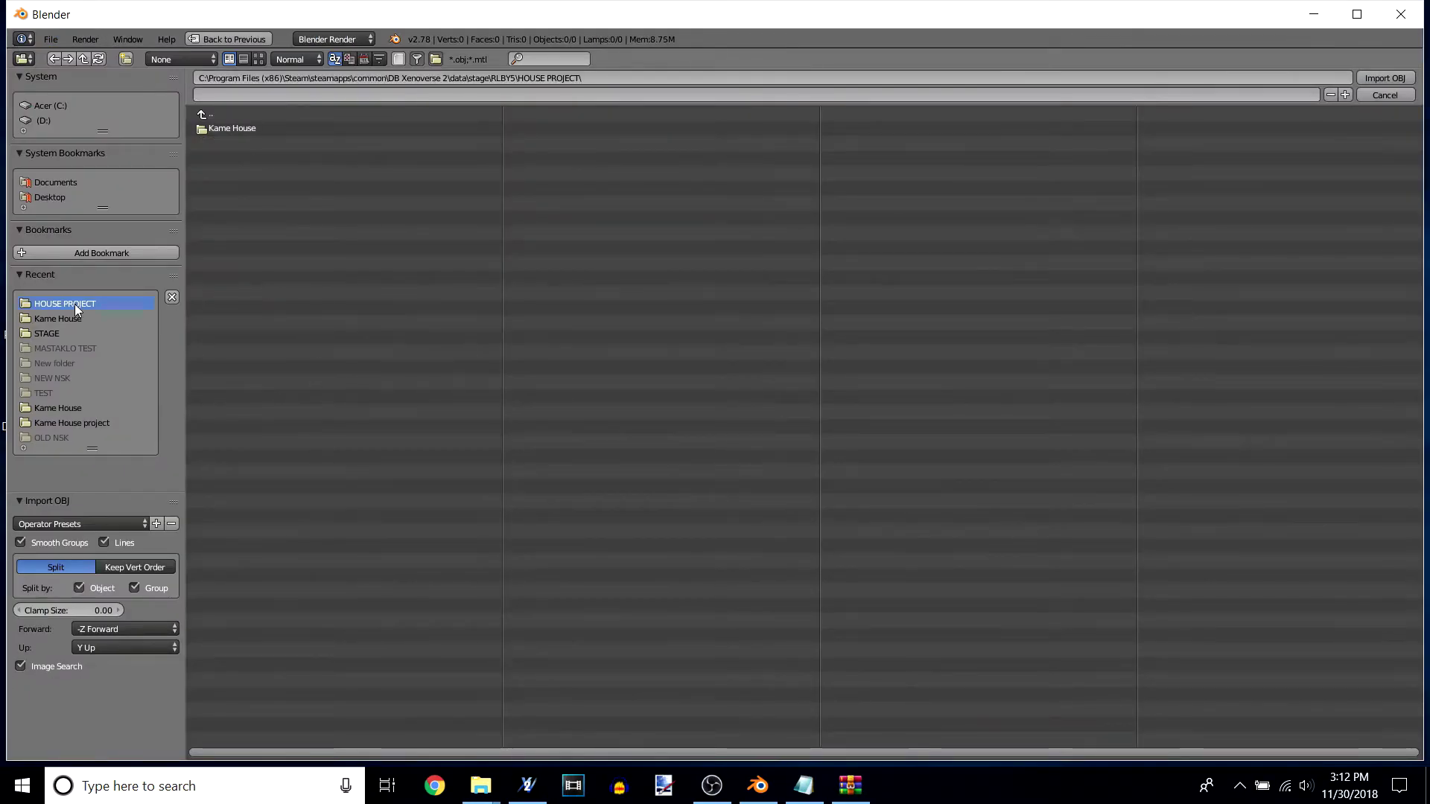
click(237, 132)
click(205, 144)
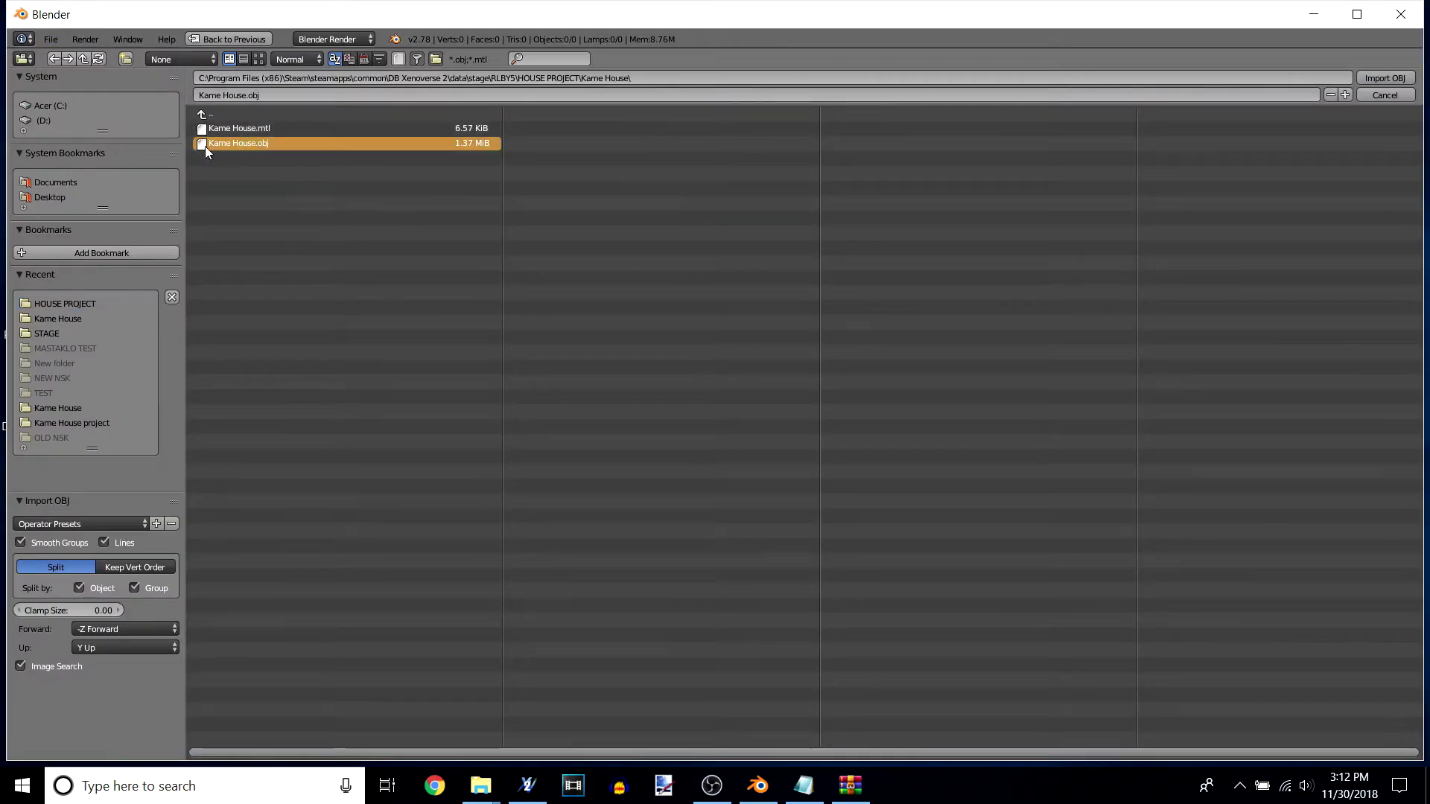
click(1395, 77)
Step: Set the imported house model's X rotation to 0° so the island stands upright
middle_drag(892, 535, 861, 466)
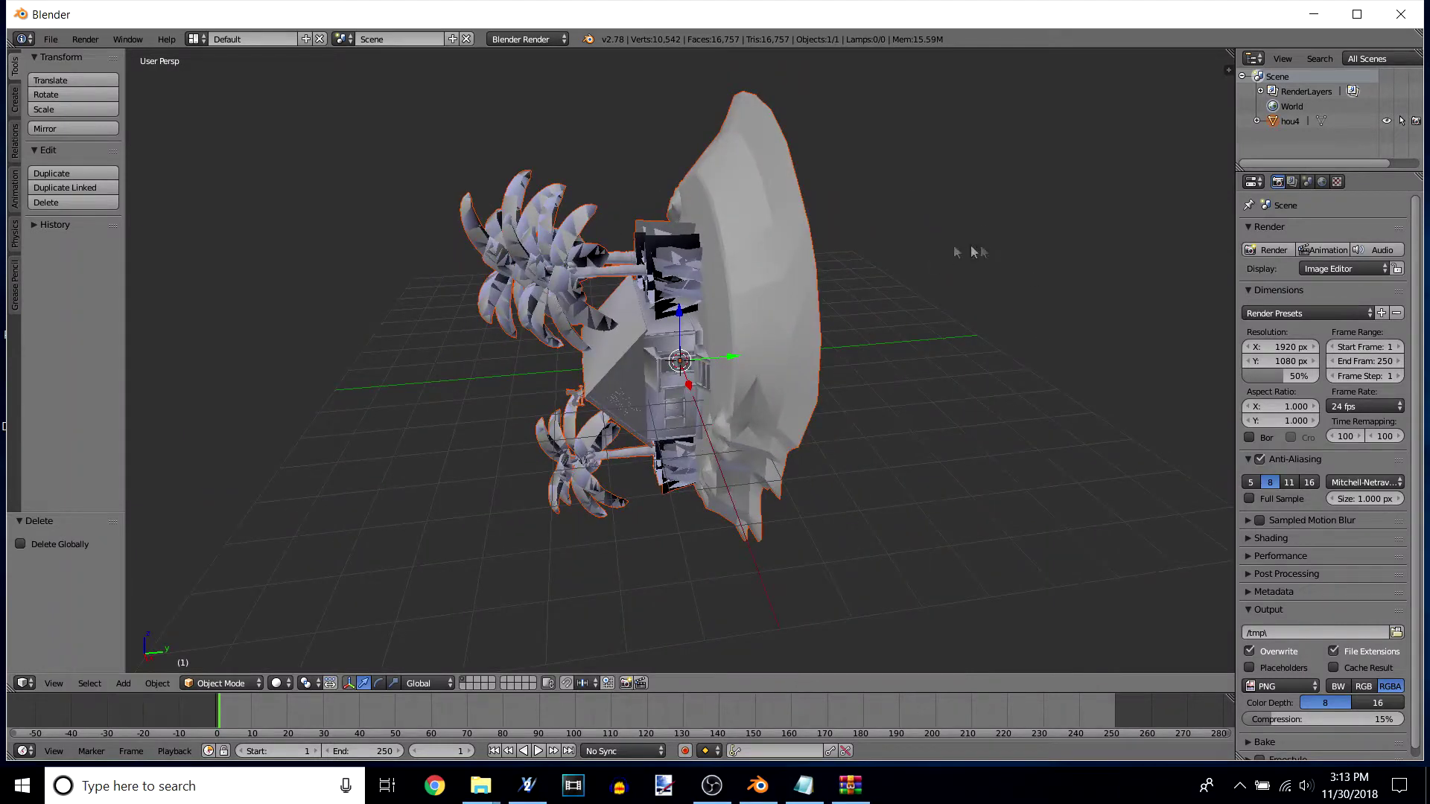
right_click(750, 304)
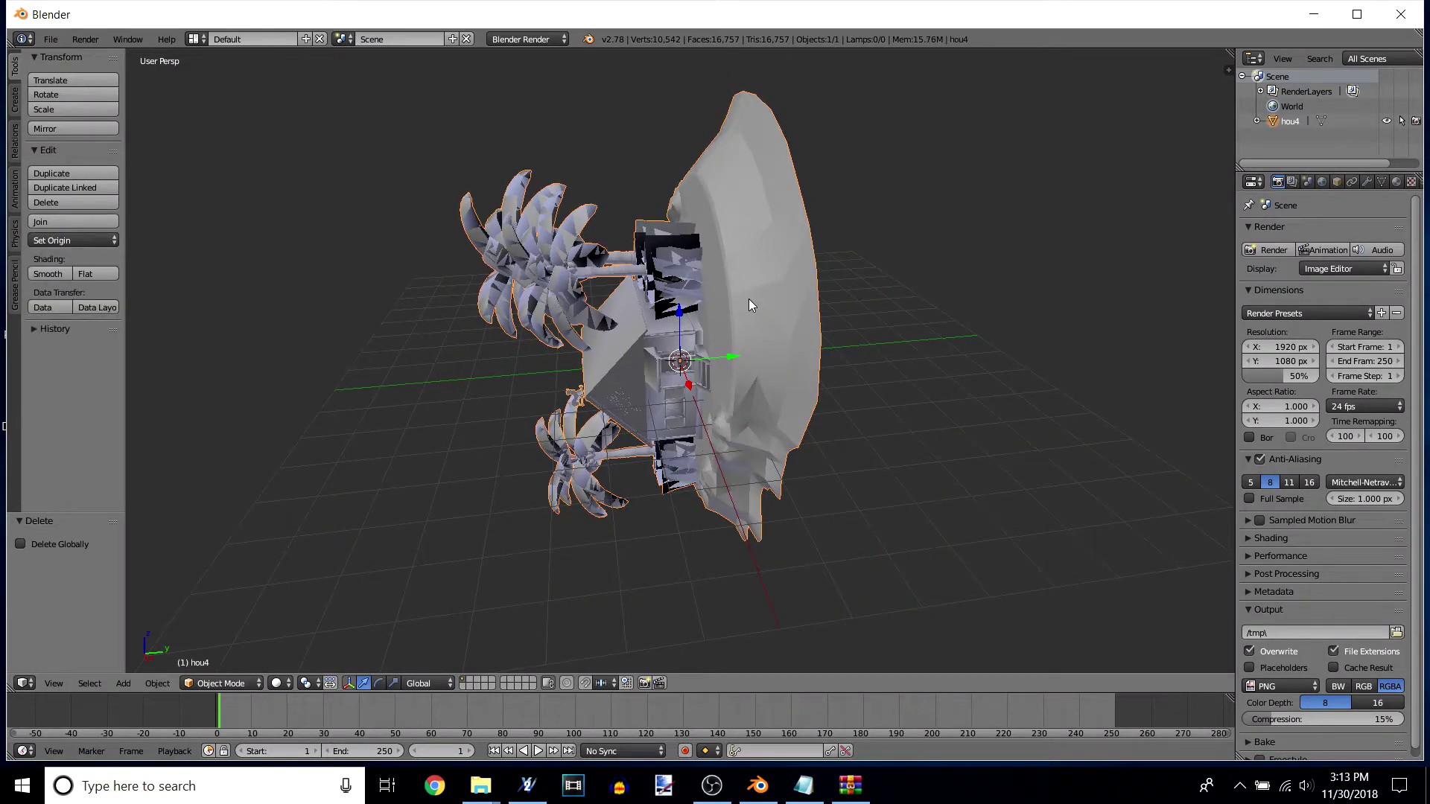
click(1338, 183)
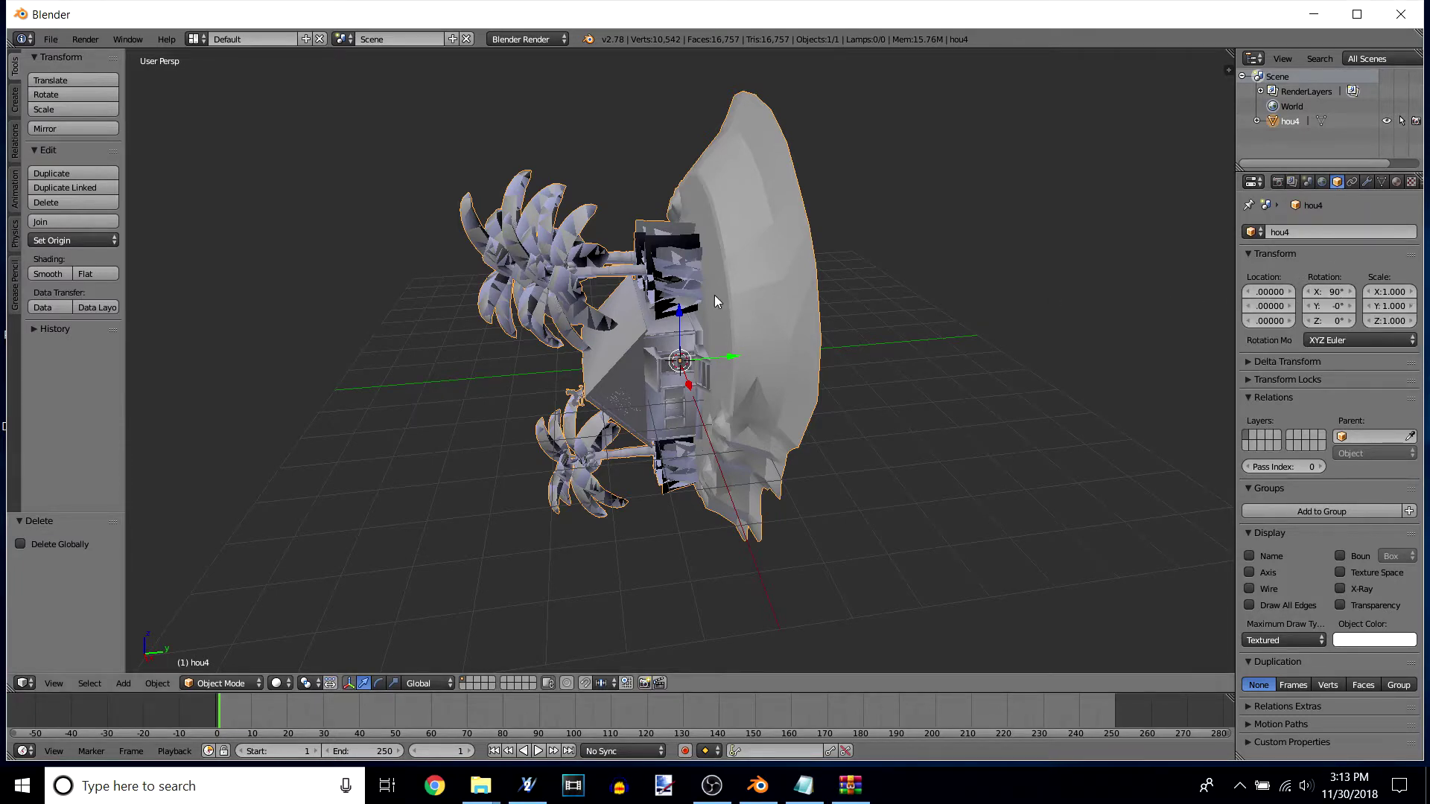
click(1334, 292)
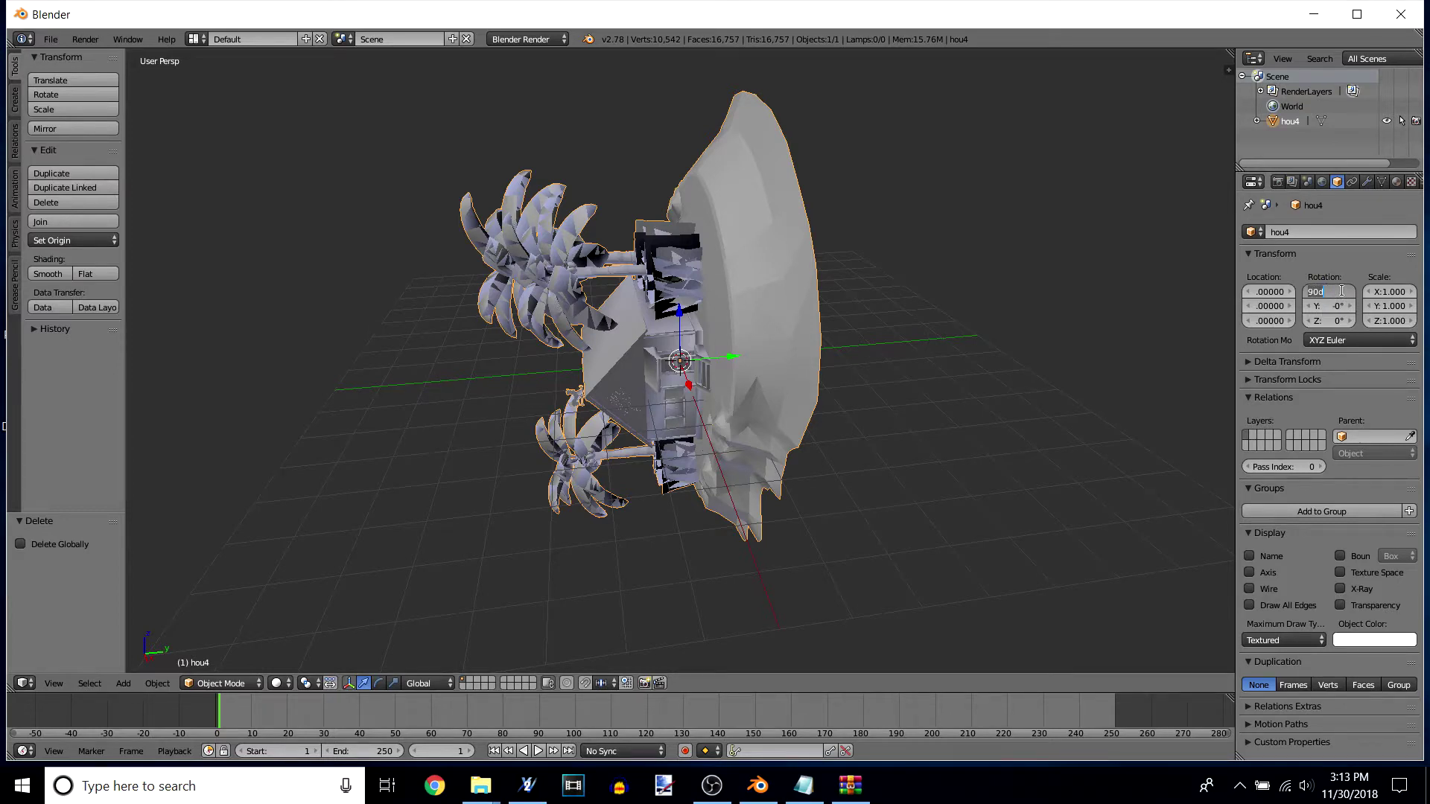
text(0)
key(Return)
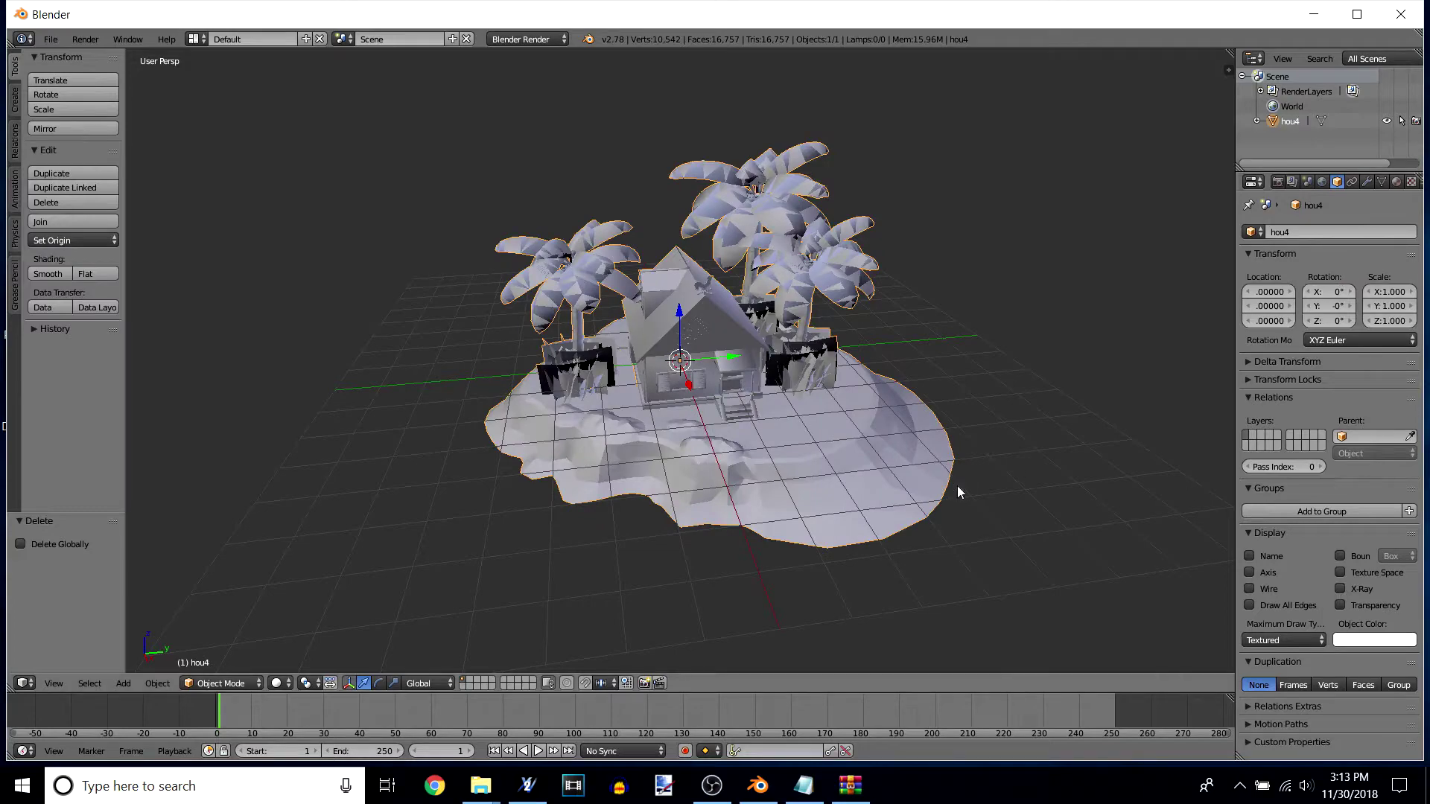
Step: Inspect the house, palm trees and island up close from several angles
middle_drag(876, 514, 936, 578)
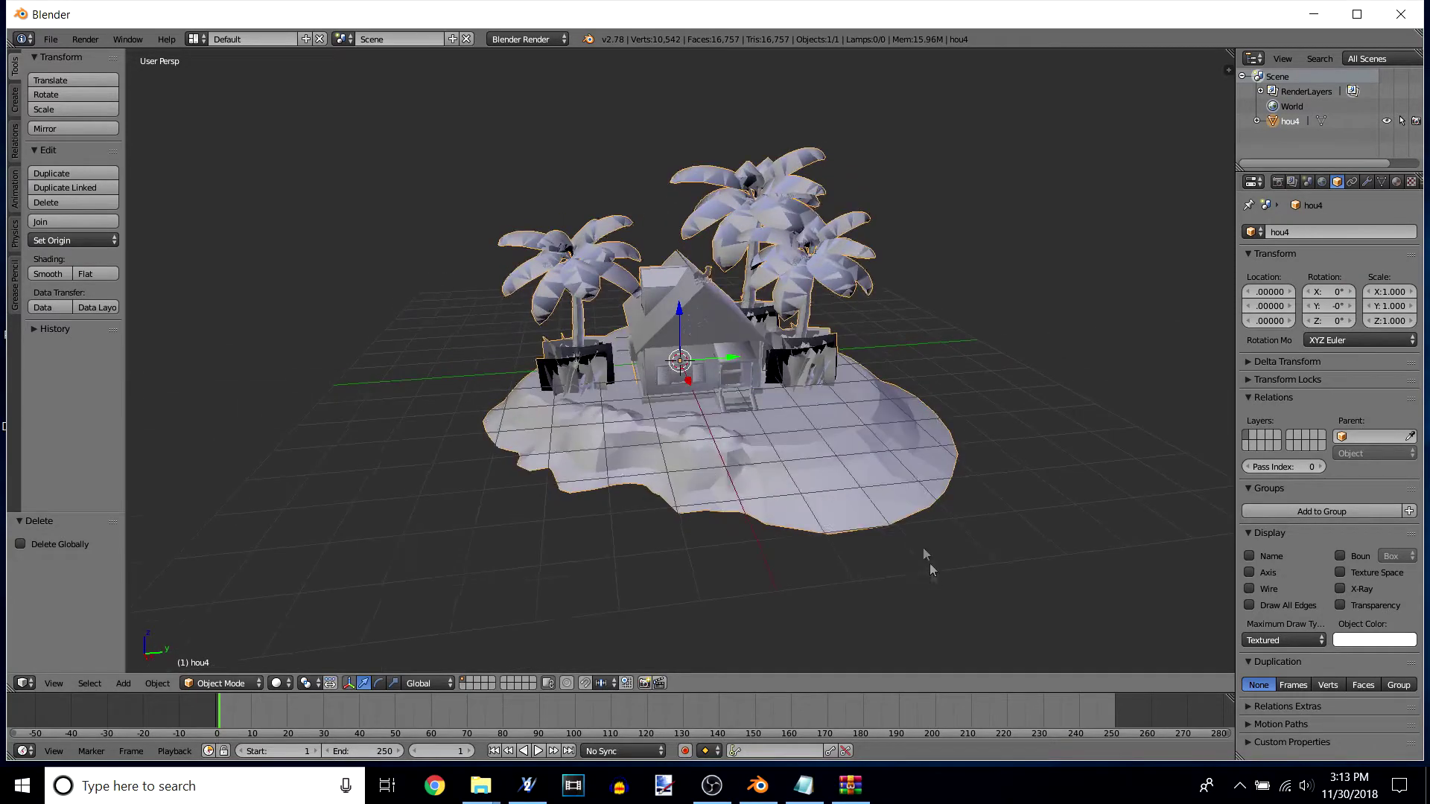
scroll(906, 504, up, 4)
mouse_move(861, 549)
middle_down()
mouse_move(574, 501)
mouse_move(842, 535)
middle_up()
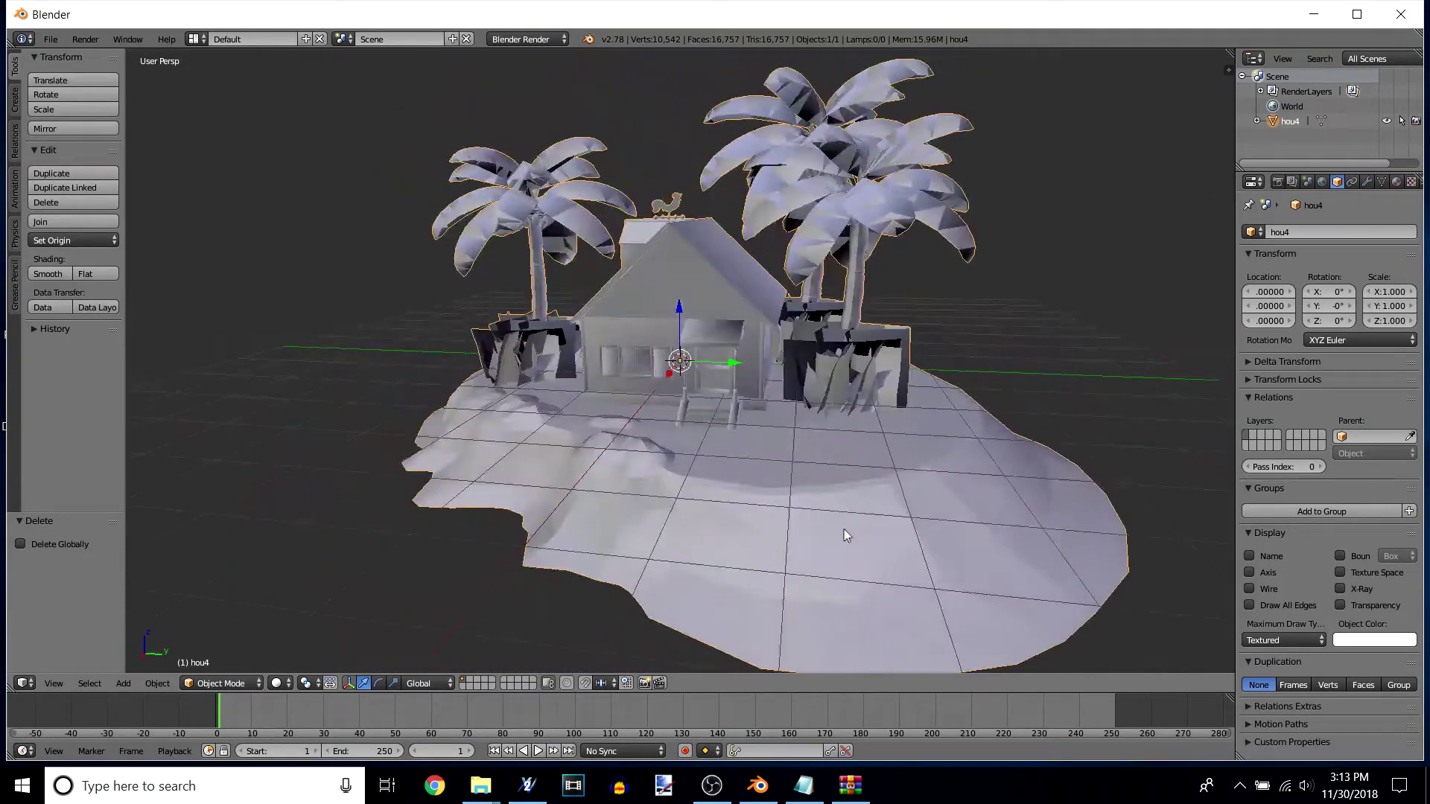
middle_drag(733, 504, 883, 462)
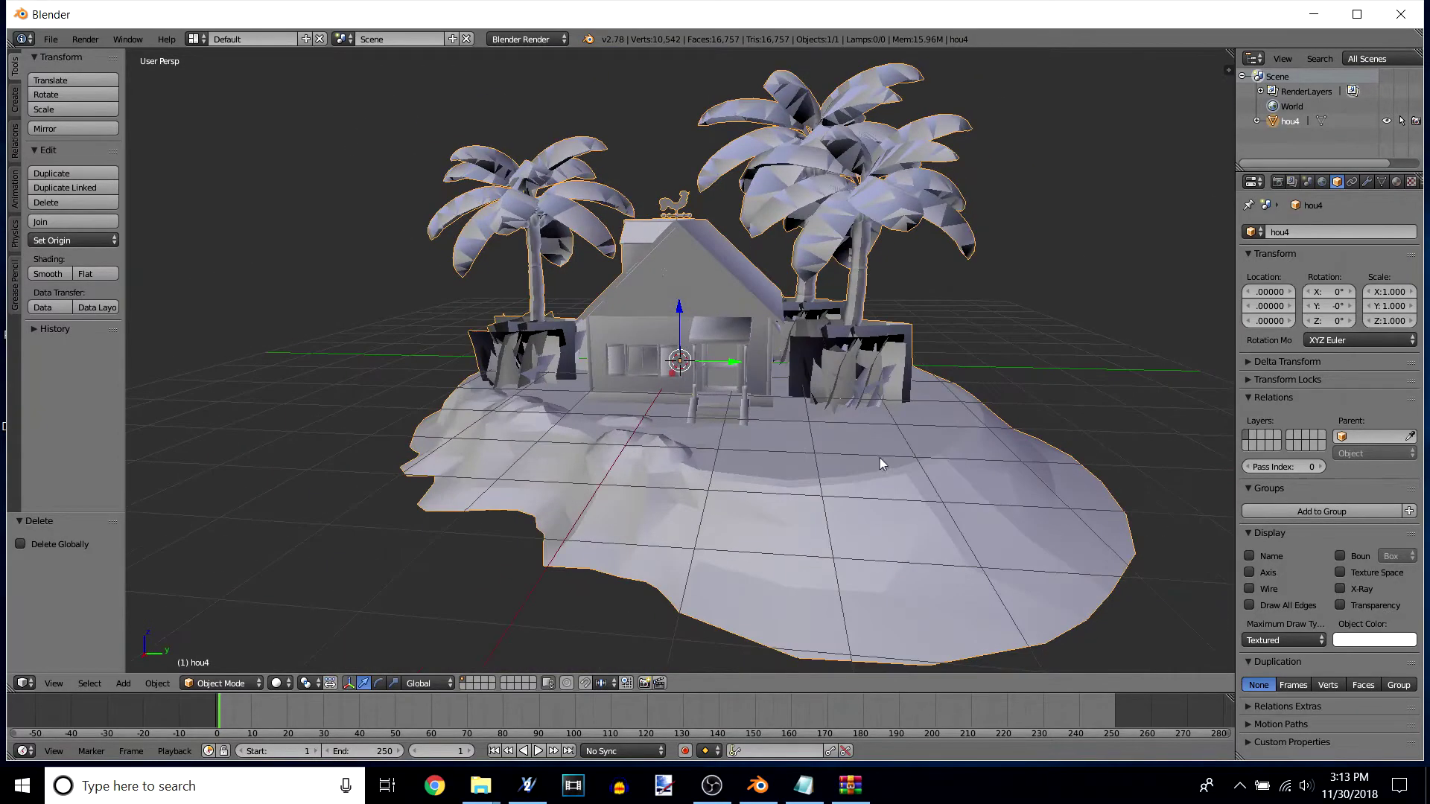
middle_drag(1019, 395, 600, 584)
middle_drag(773, 470, 557, 585)
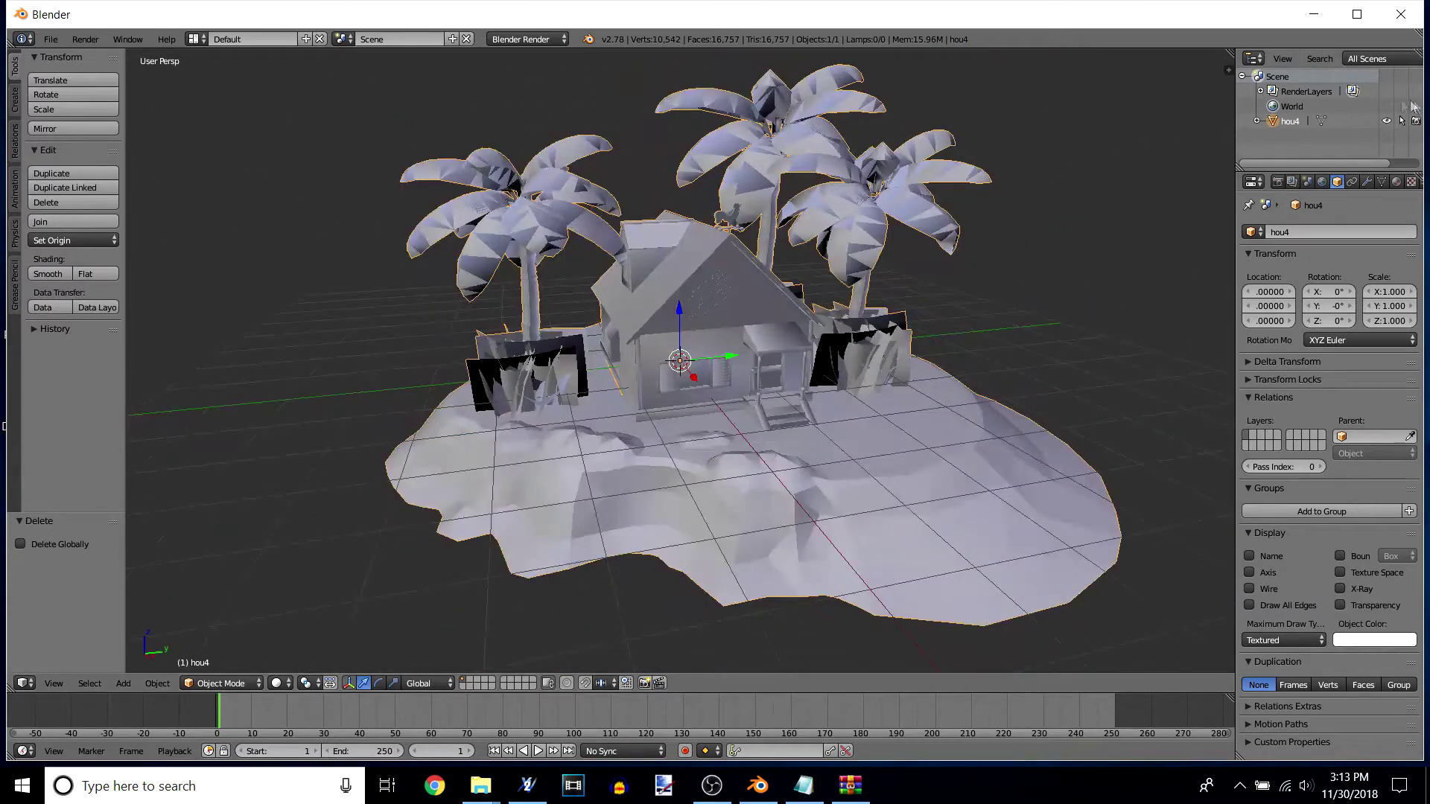
Step: Review the house model's materials and their previews, from Material__241 through Material__596
click(1398, 186)
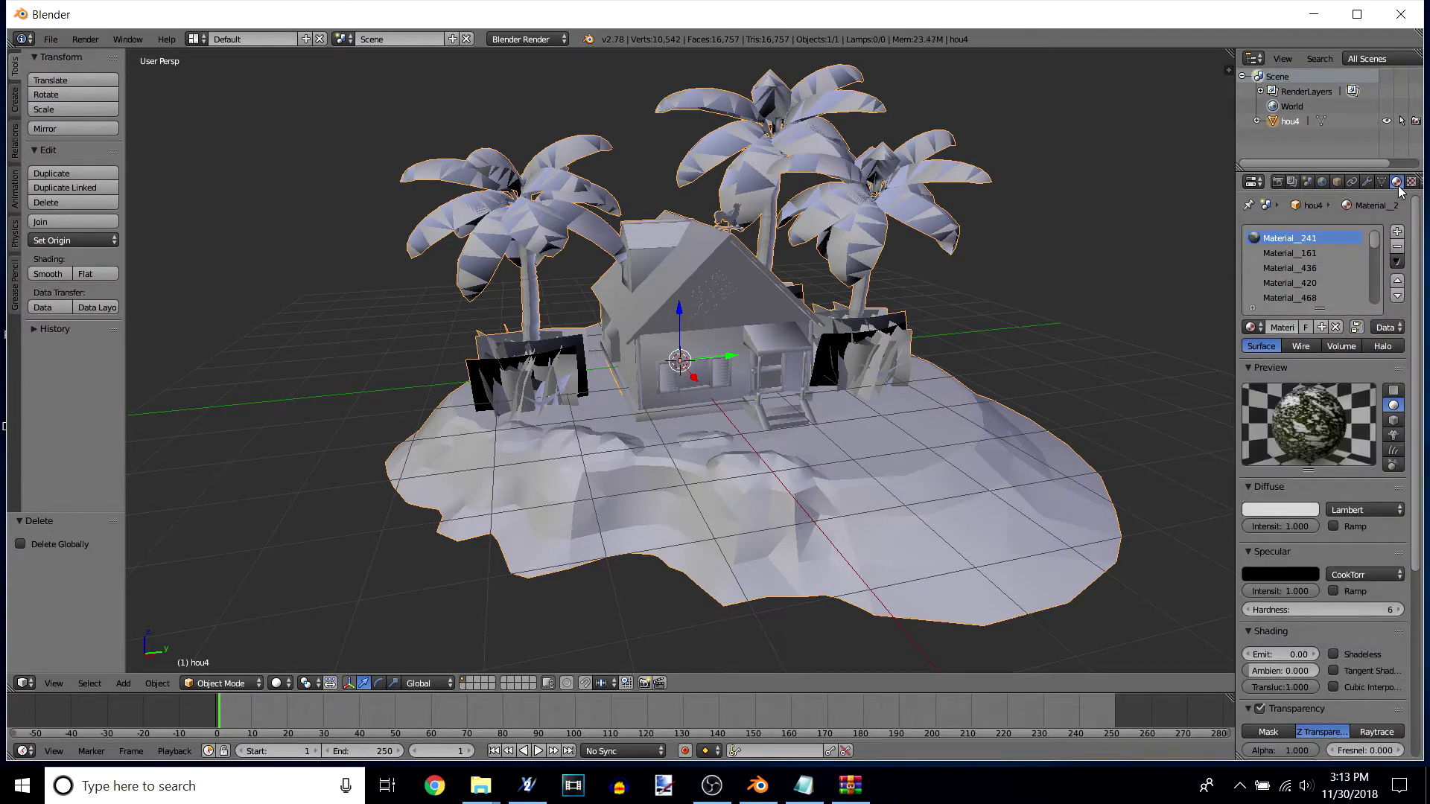
click(1297, 254)
click(1296, 268)
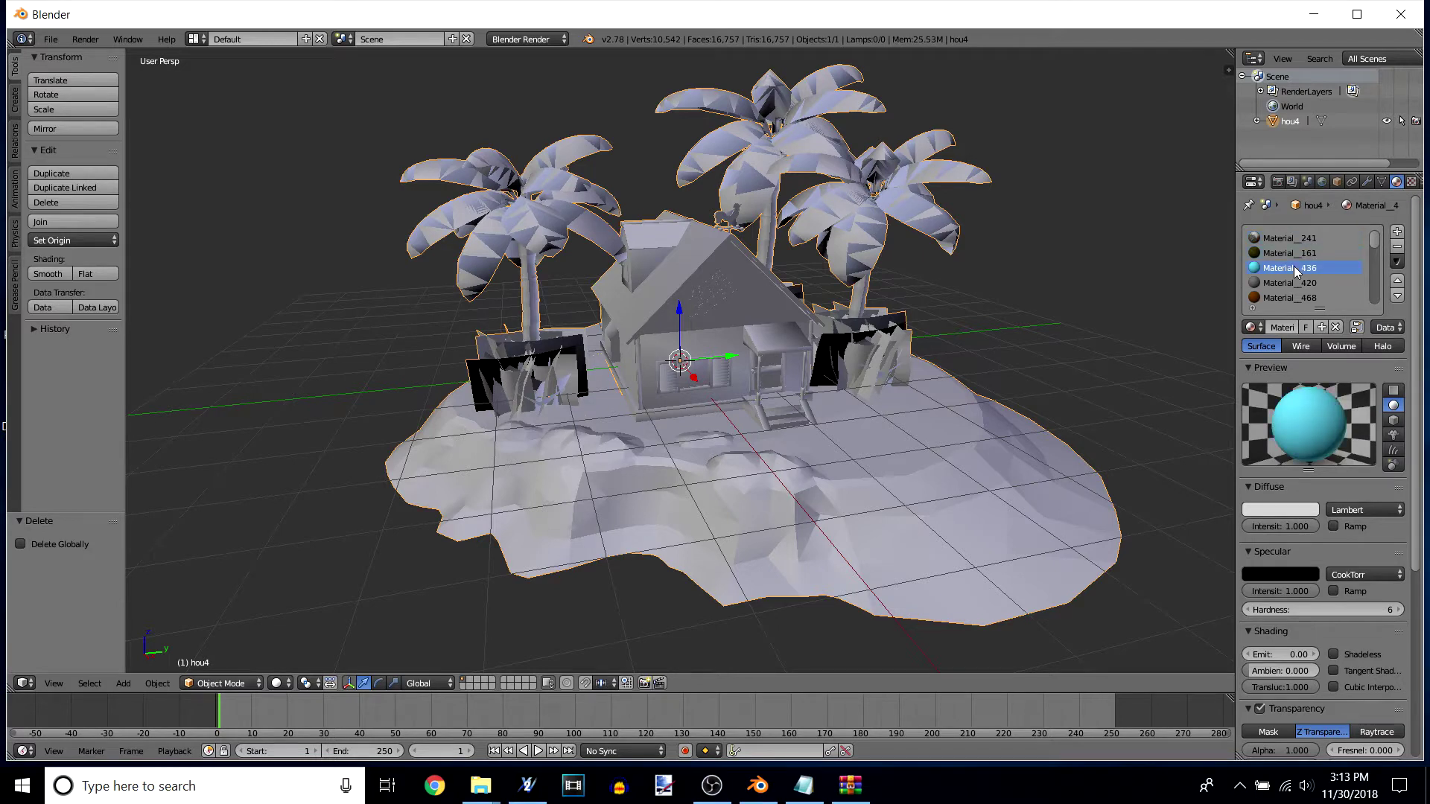
click(1296, 269)
click(1296, 269)
click(1291, 284)
click(1291, 300)
scroll(1298, 284, down, 4)
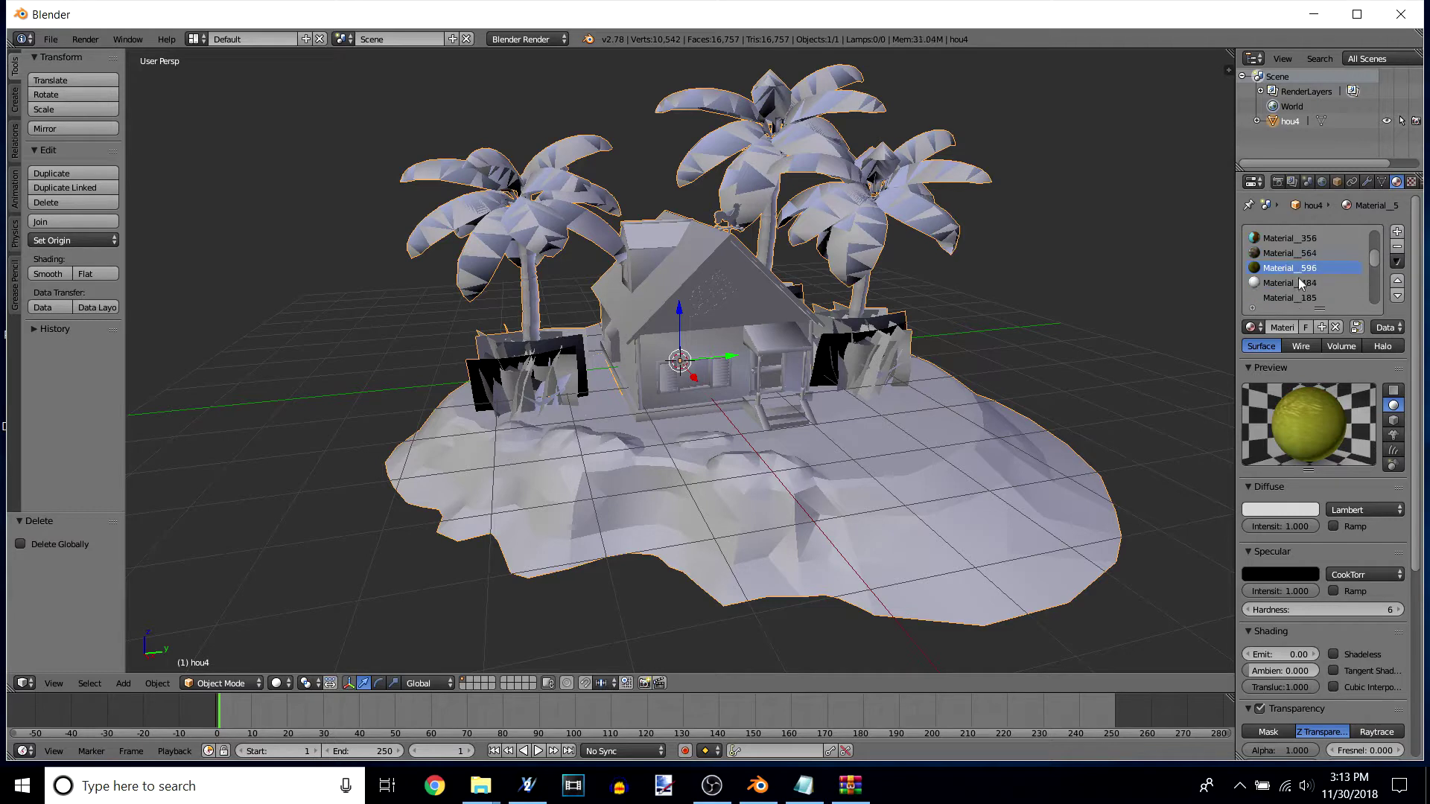
Step: Review the remaining materials from Material__596 to the end of the list, then make Material__241 the active one
click(1299, 283)
scroll(1300, 283, down, 3)
scroll(1300, 283, down, 1)
click(1299, 283)
scroll(1300, 283, down, 4)
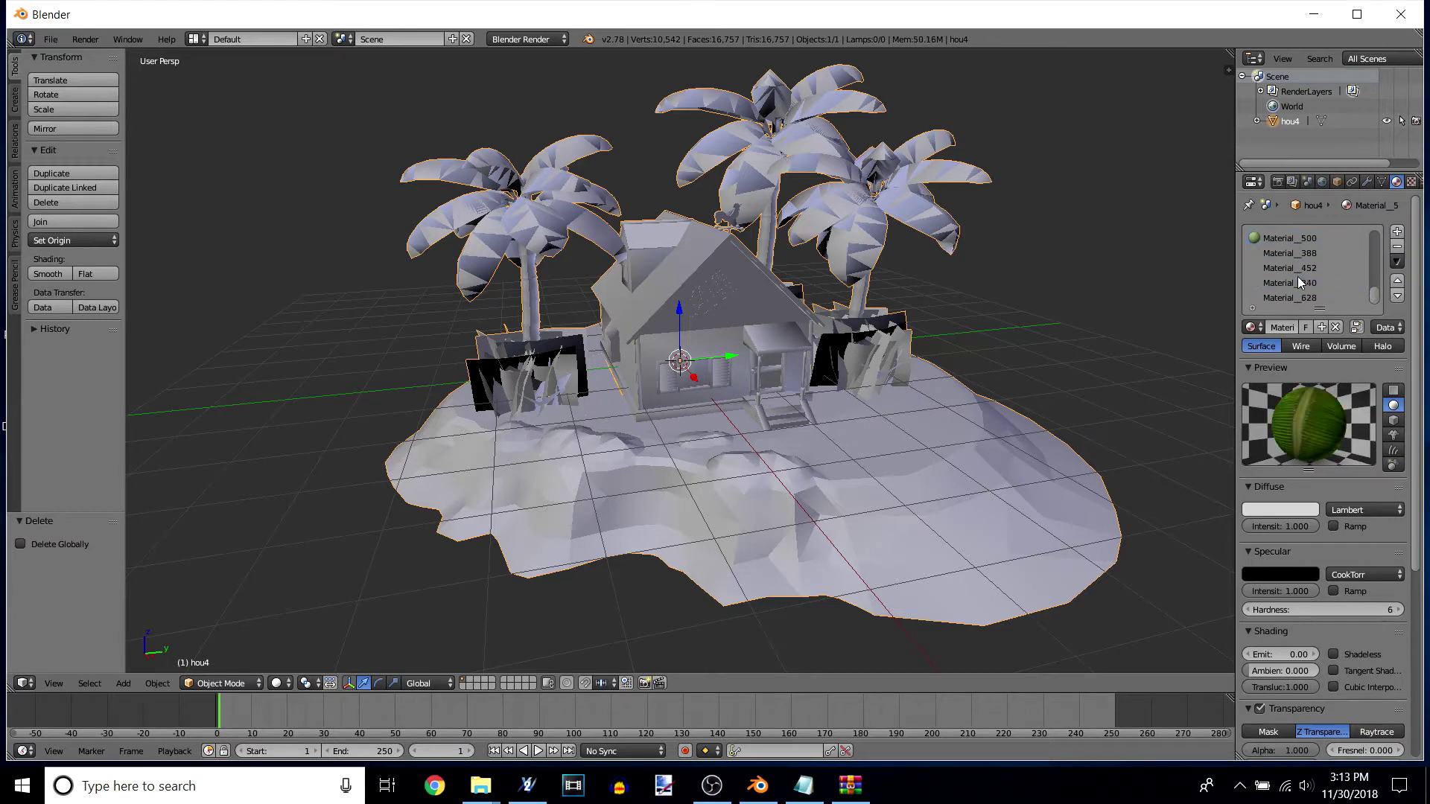
click(1301, 283)
scroll(1305, 276, up, 2)
scroll(1304, 275, up, 8)
click(1288, 238)
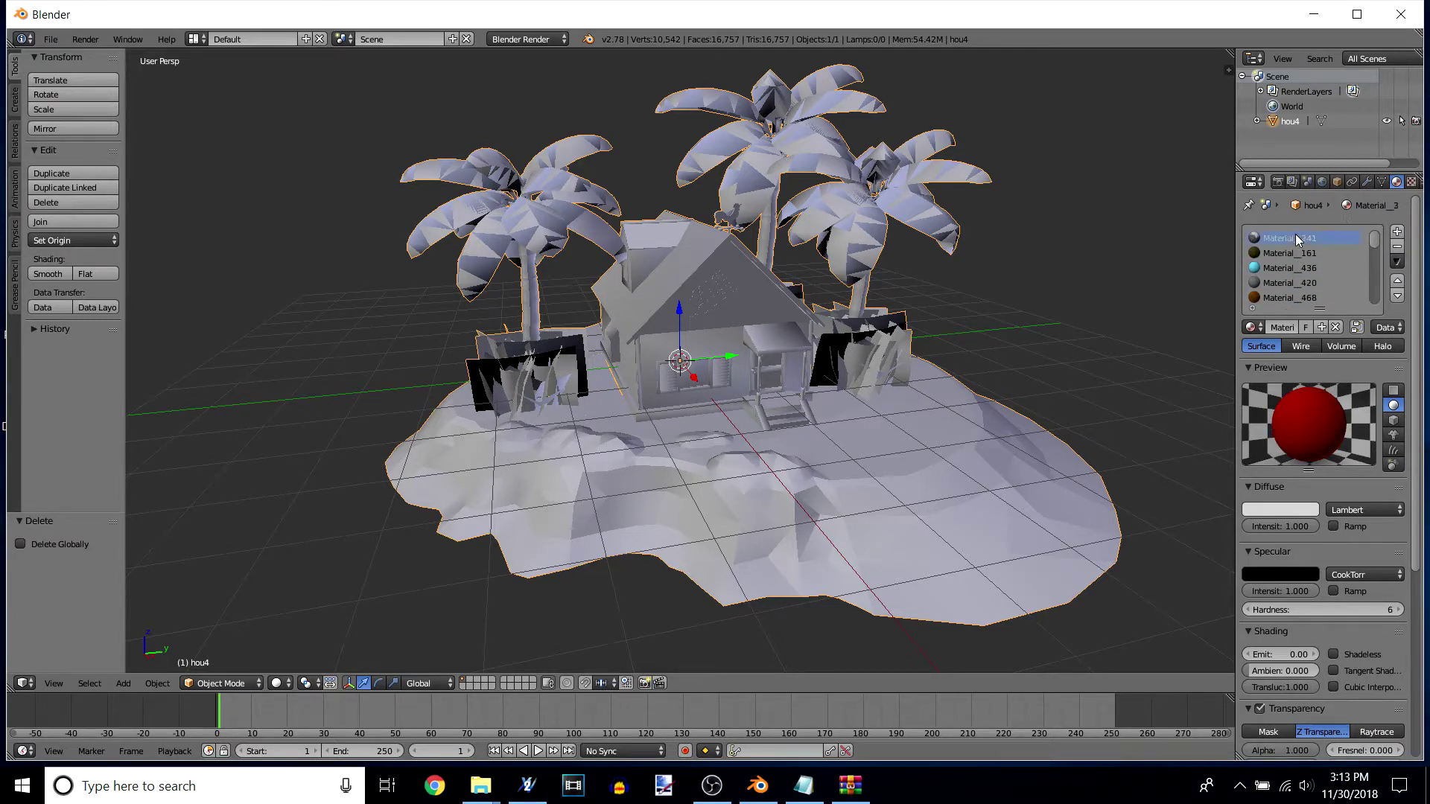
Step: Examine the Ka.007 and D.002 textures of the active material, then return to the material settings for Material__241
click(1411, 184)
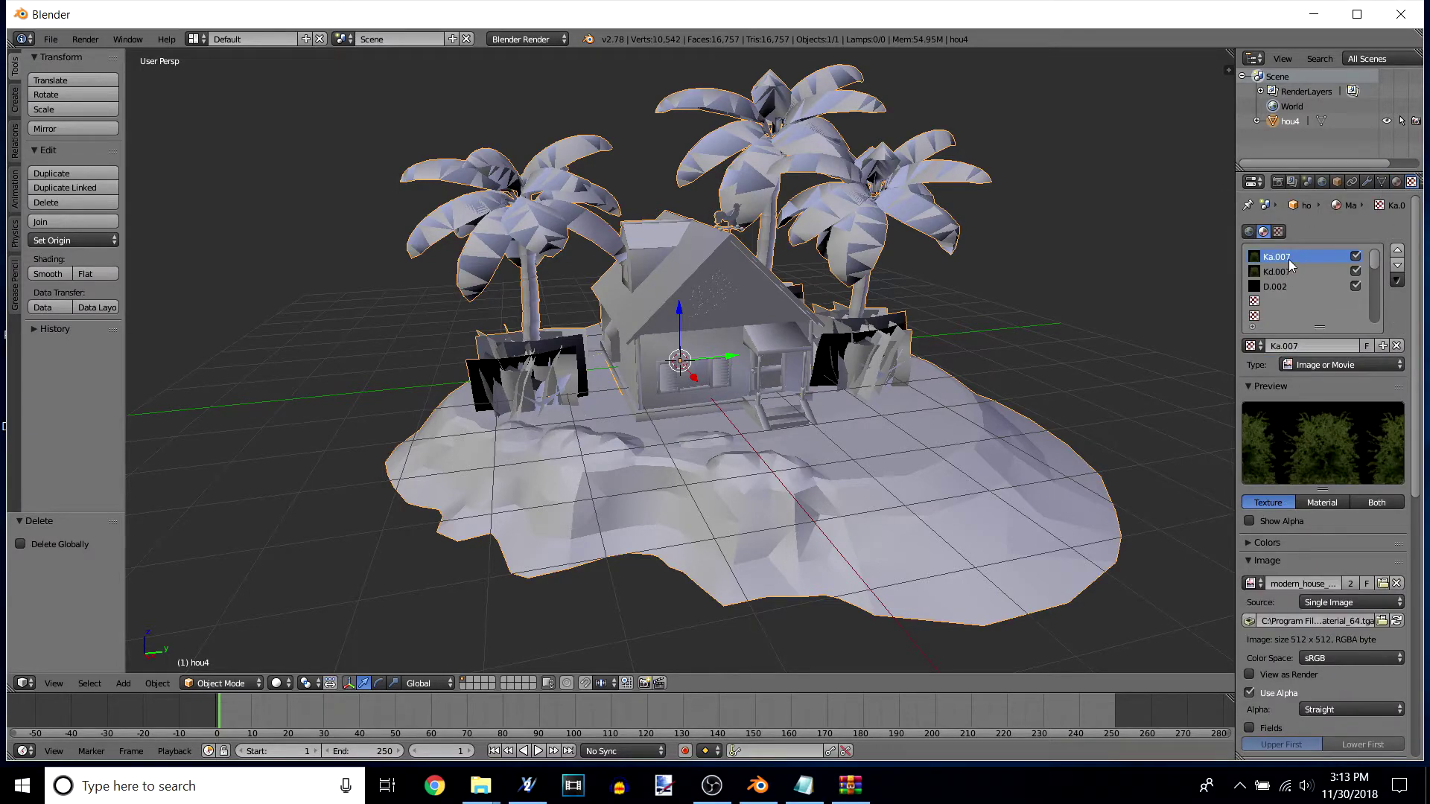
click(1292, 287)
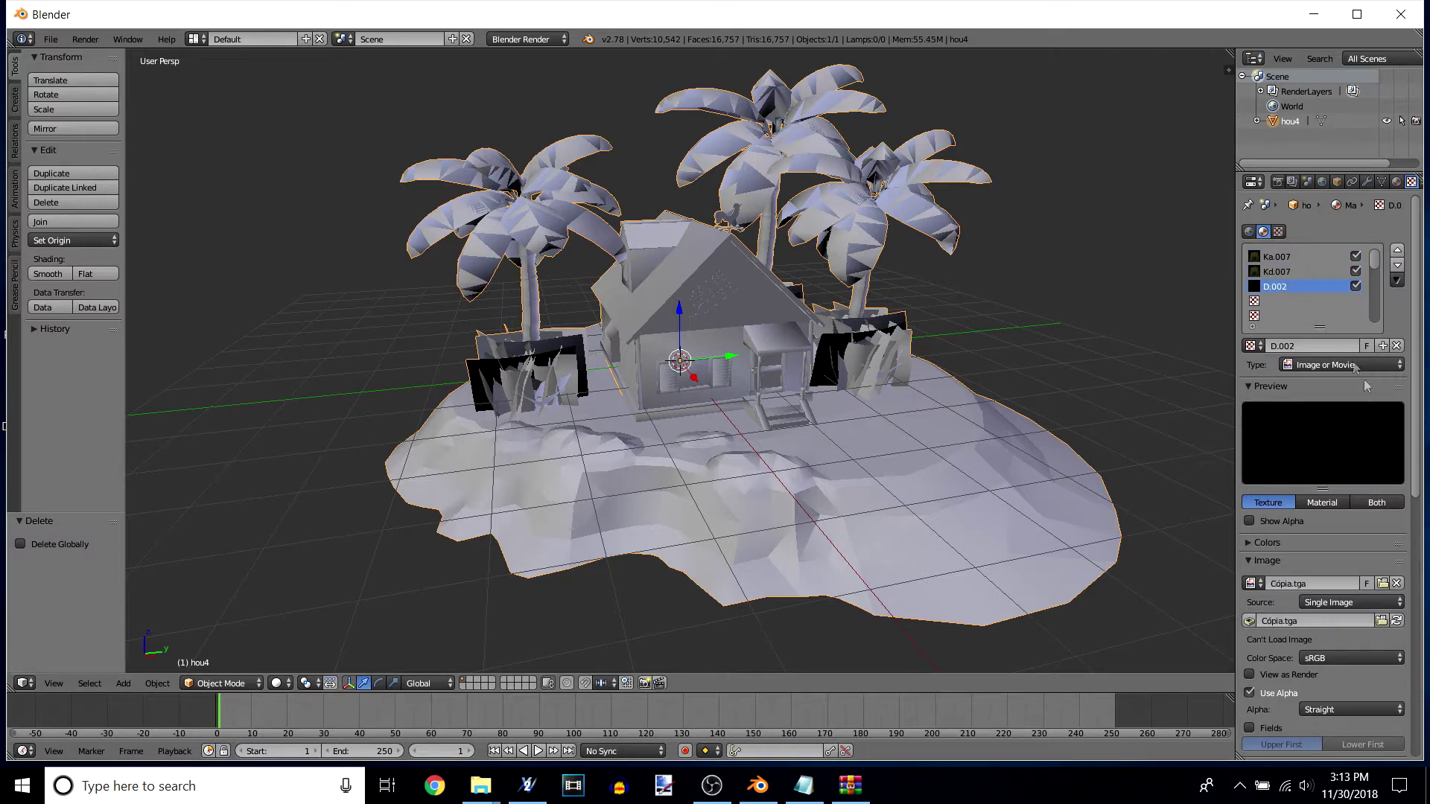
click(1297, 257)
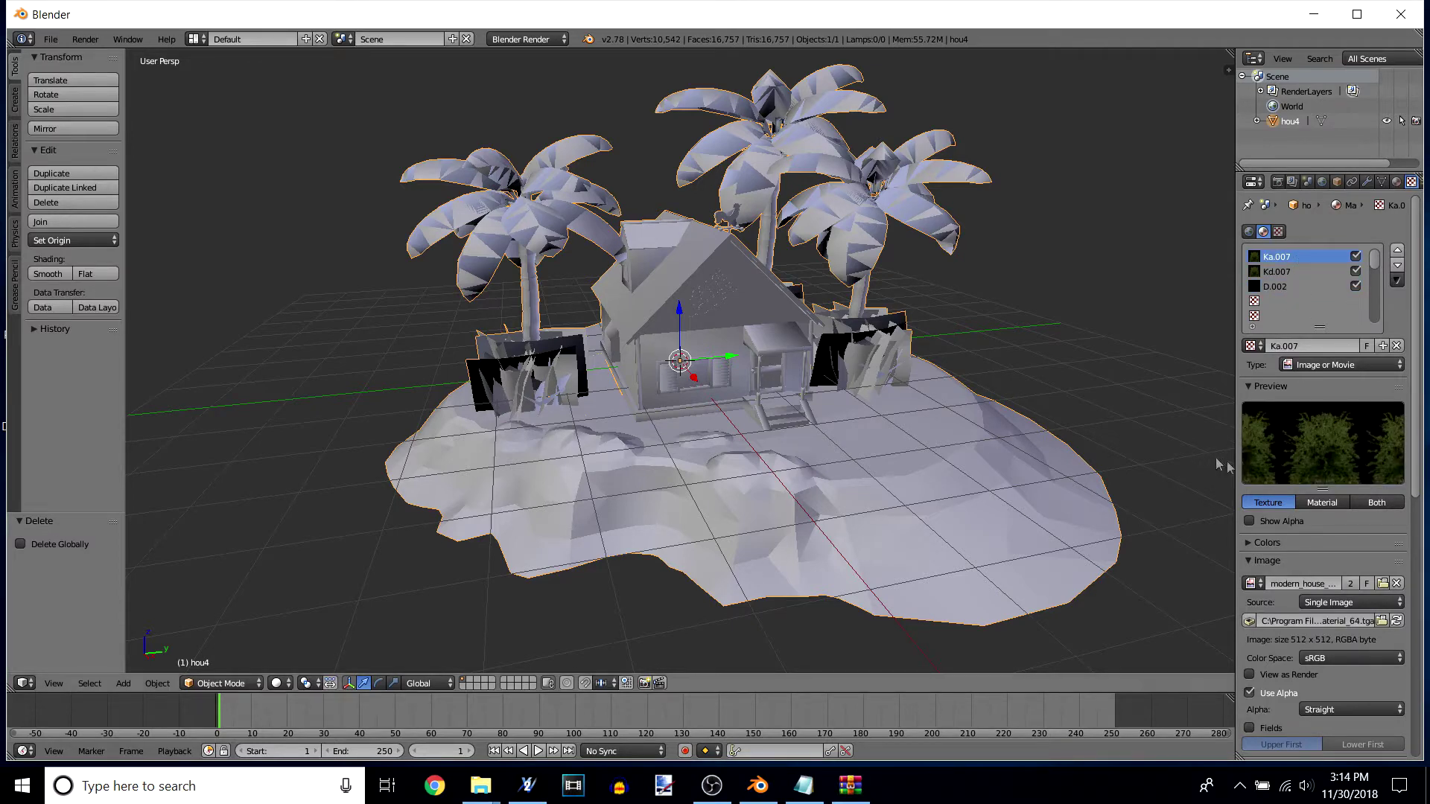
click(1397, 182)
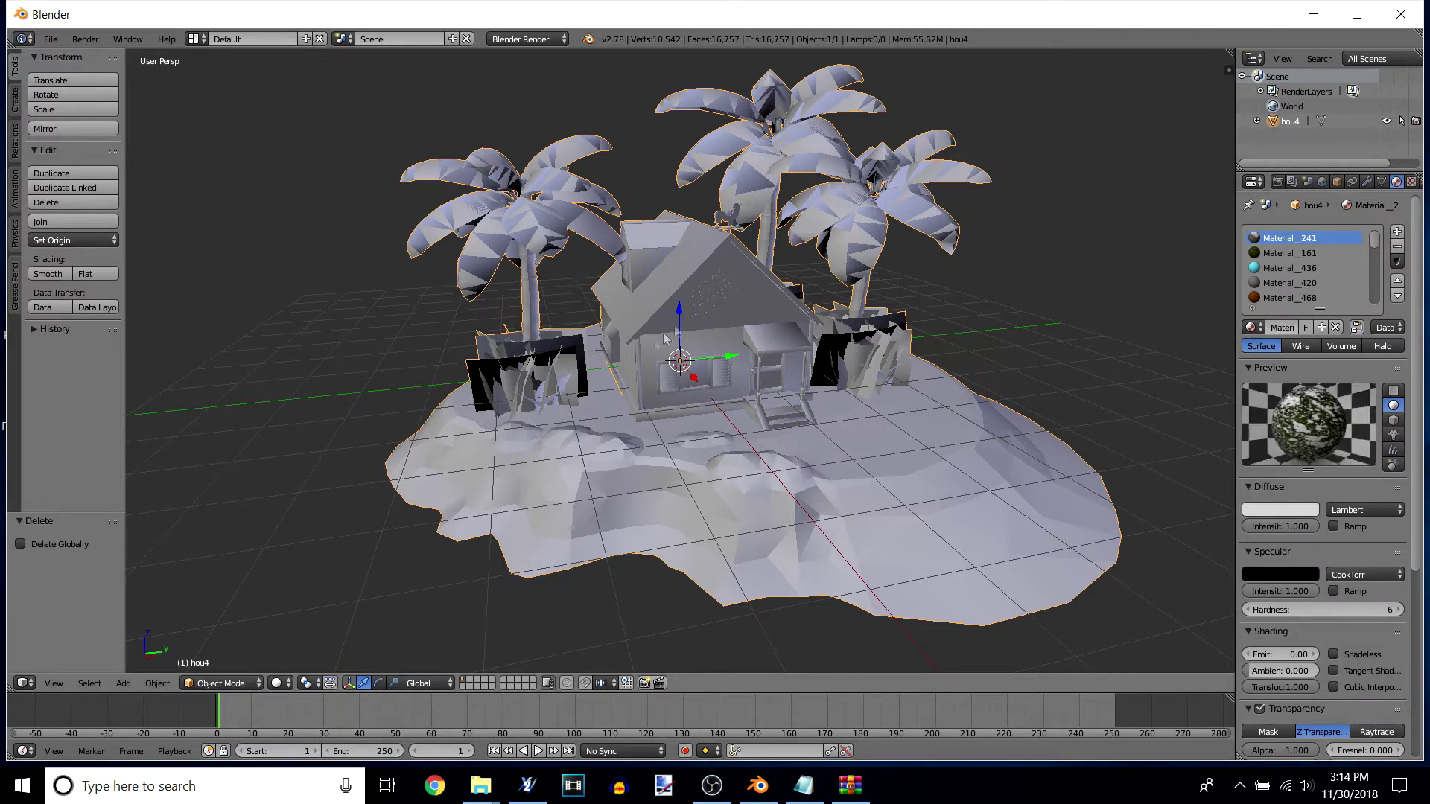
Step: Set the 3D viewport shading to Texture to display the house and island with their textures
click(277, 684)
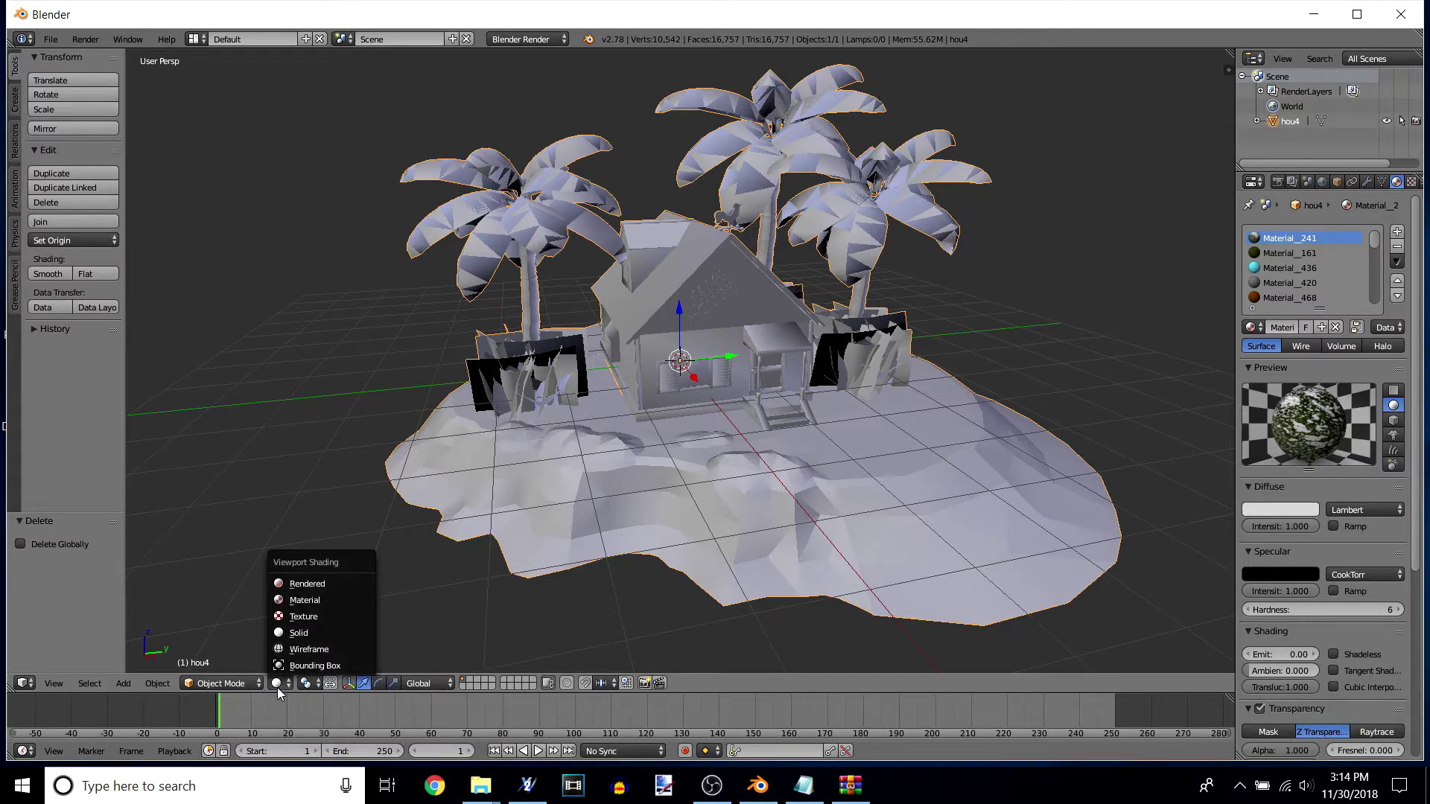
click(319, 616)
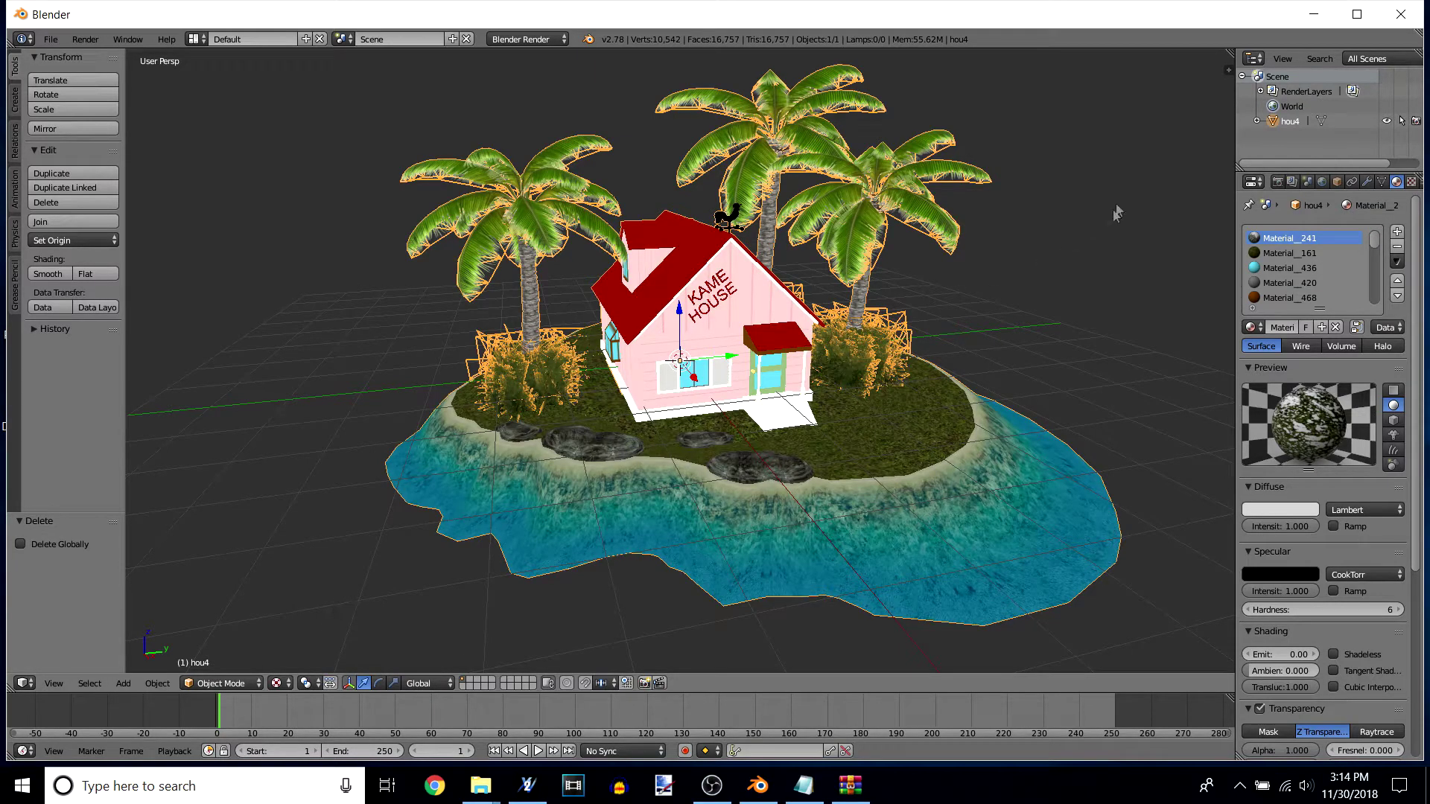
middle_drag(896, 519, 886, 460)
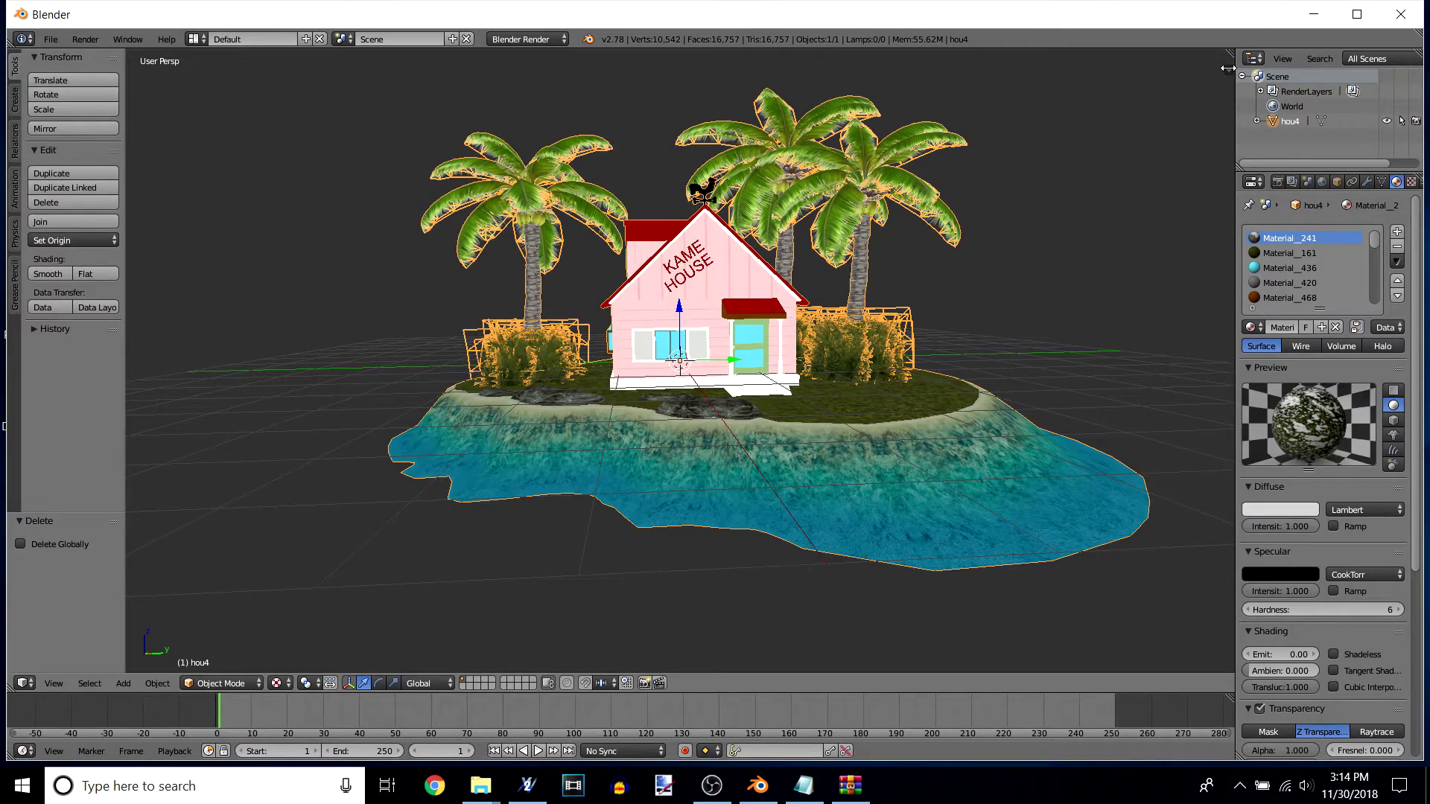
Step: Compare the GLSL and Multitexture material modes in the viewport's shading properties and leave it set to GLSL
key(n)
scroll(1177, 567, down, 8)
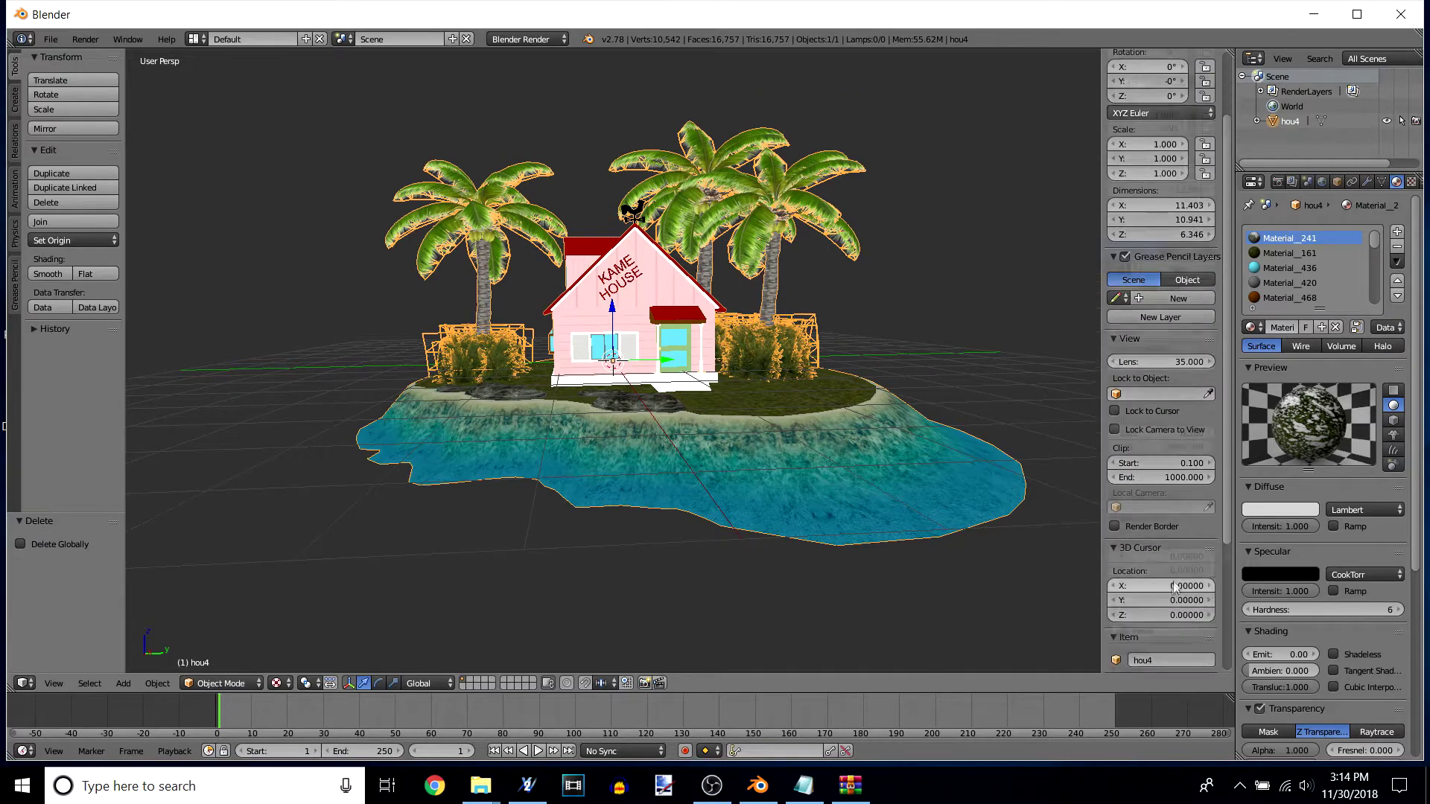
click(1153, 542)
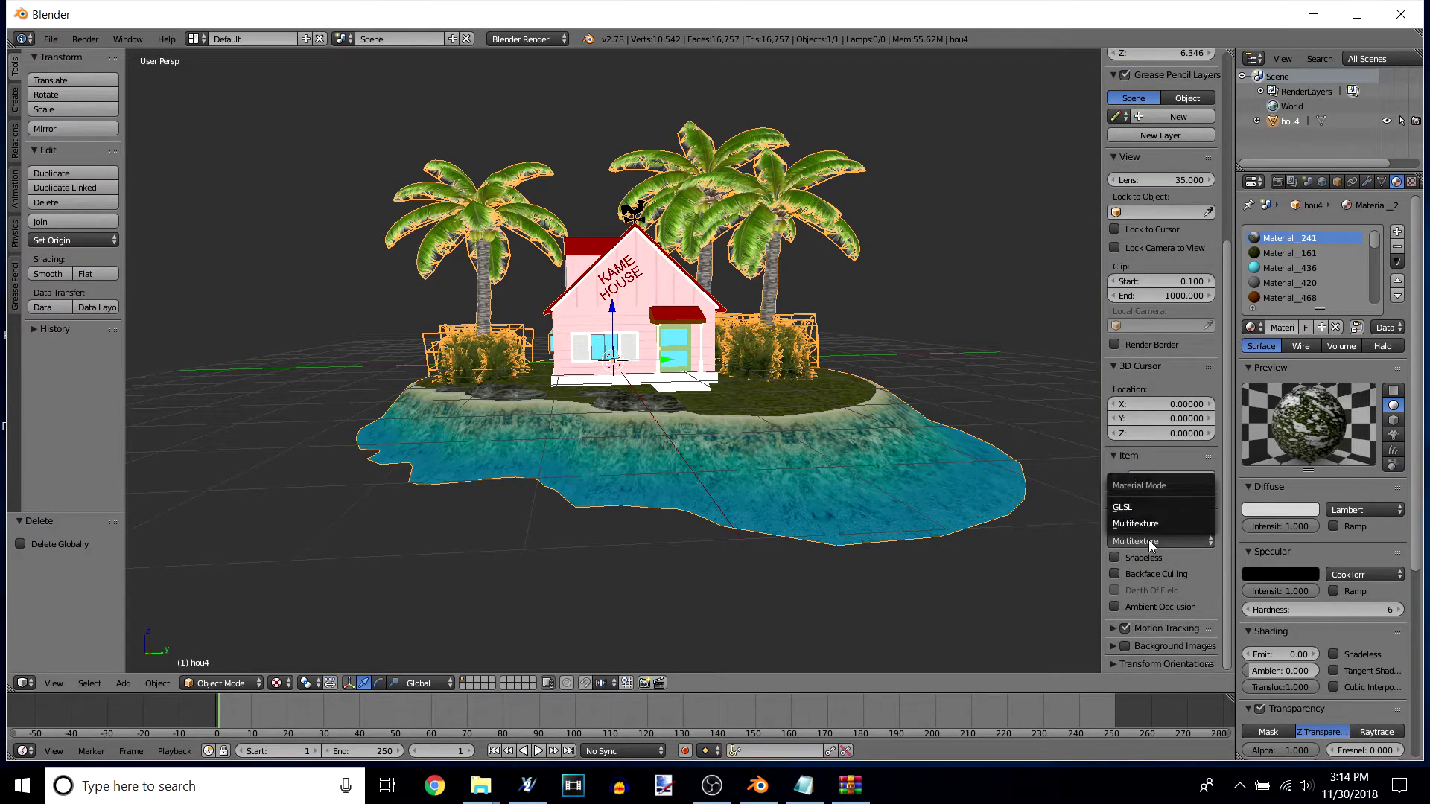
click(1146, 507)
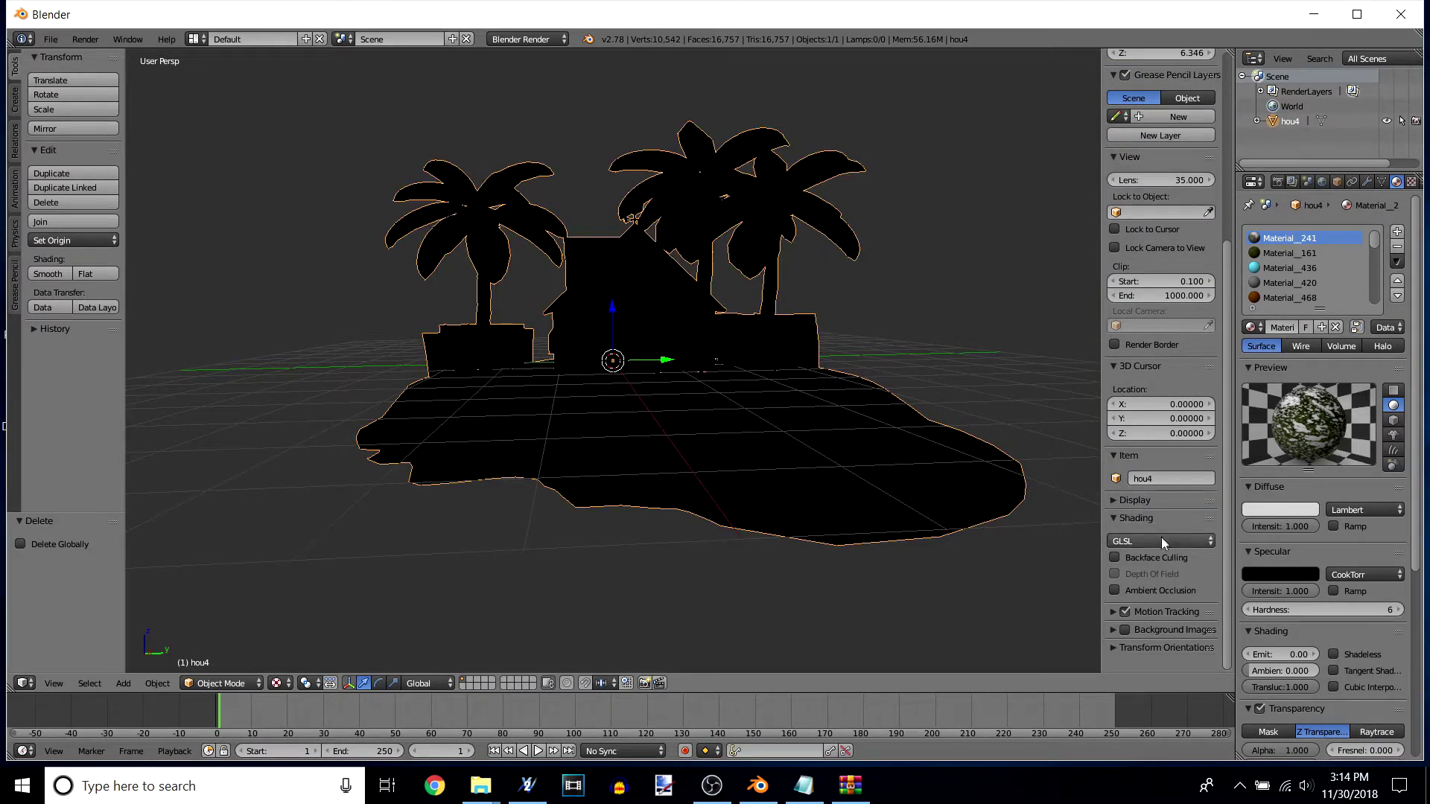
click(1146, 542)
click(1137, 525)
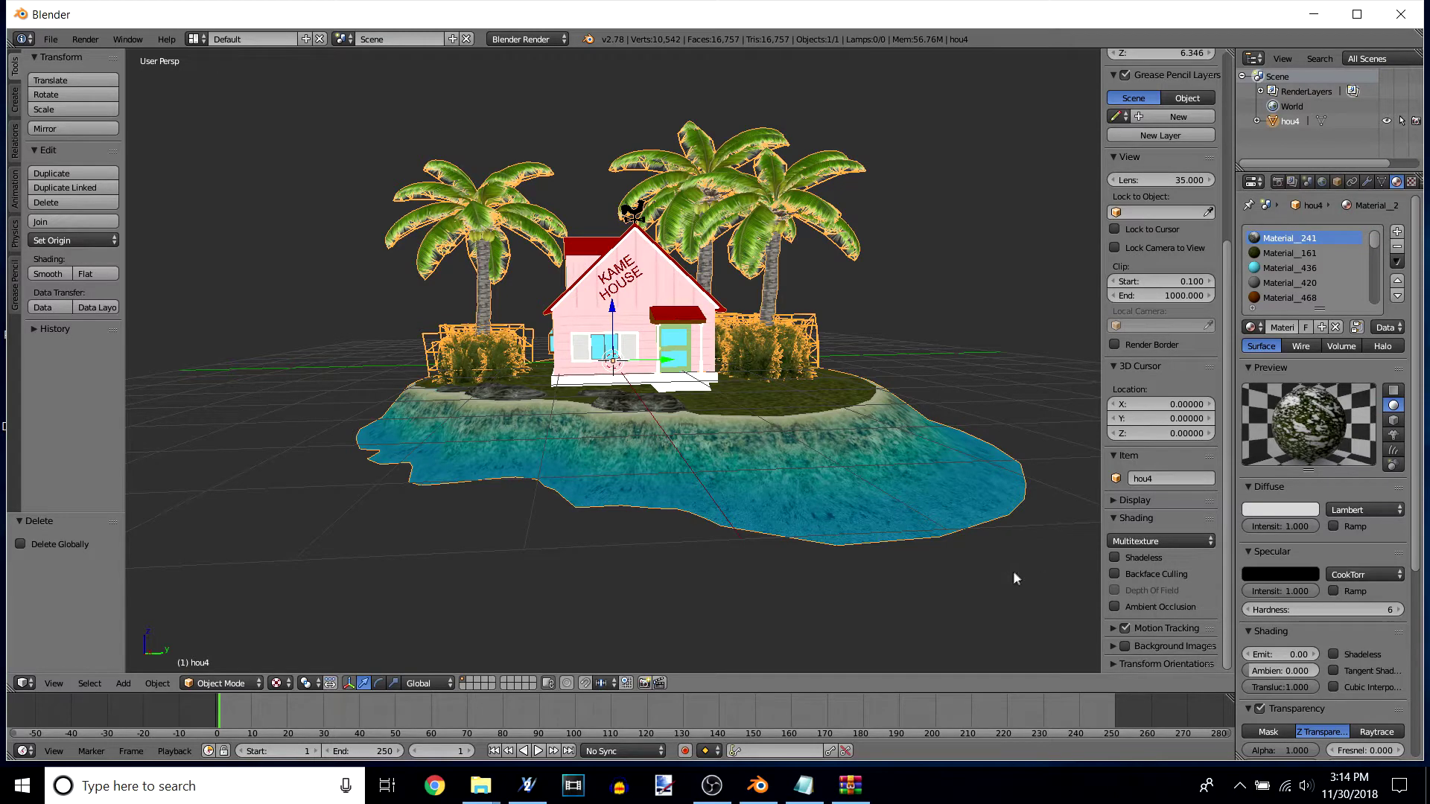
click(1125, 541)
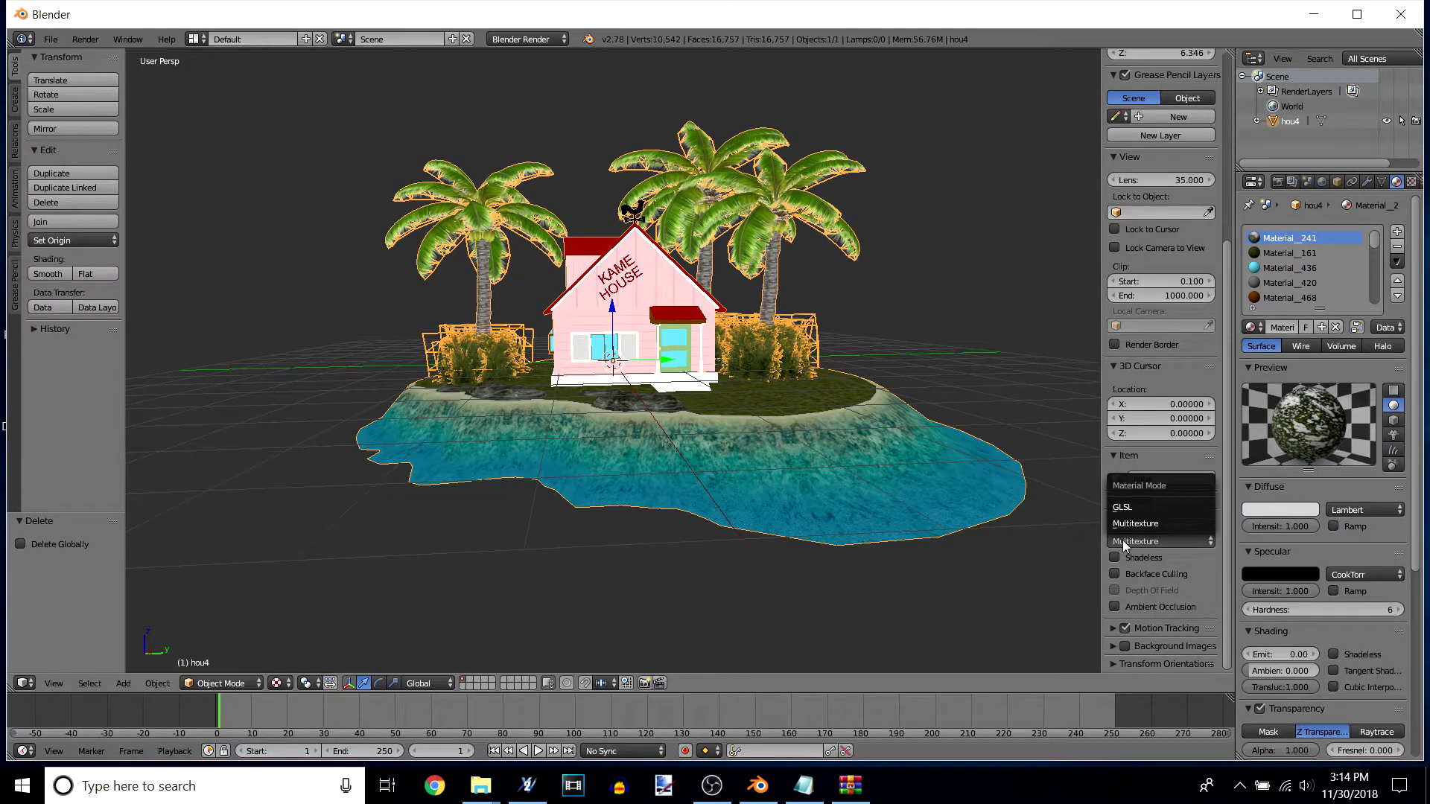
click(1137, 507)
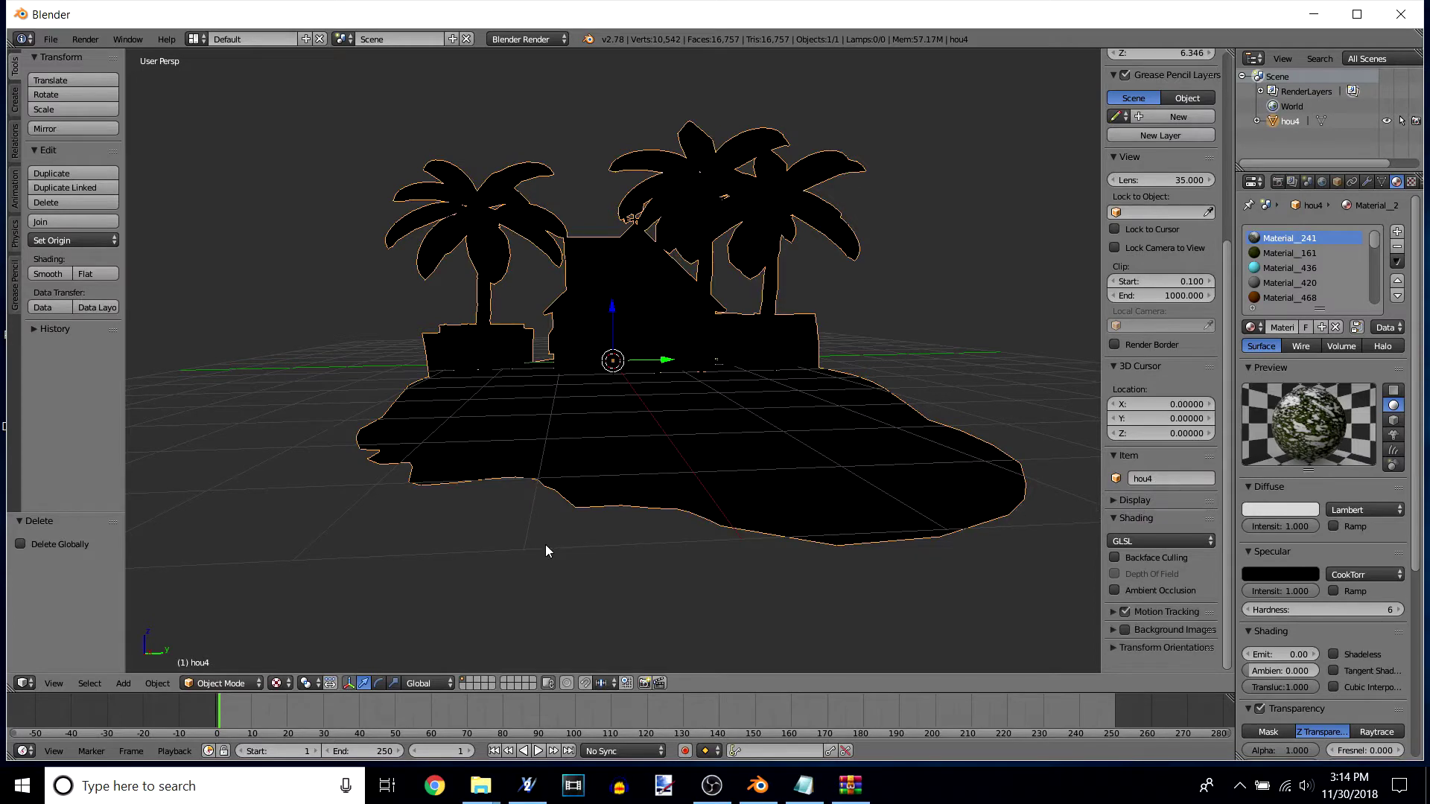
Step: Add a Hemi lamp to the scene and raise it along the Z axis high above the house
click(123, 684)
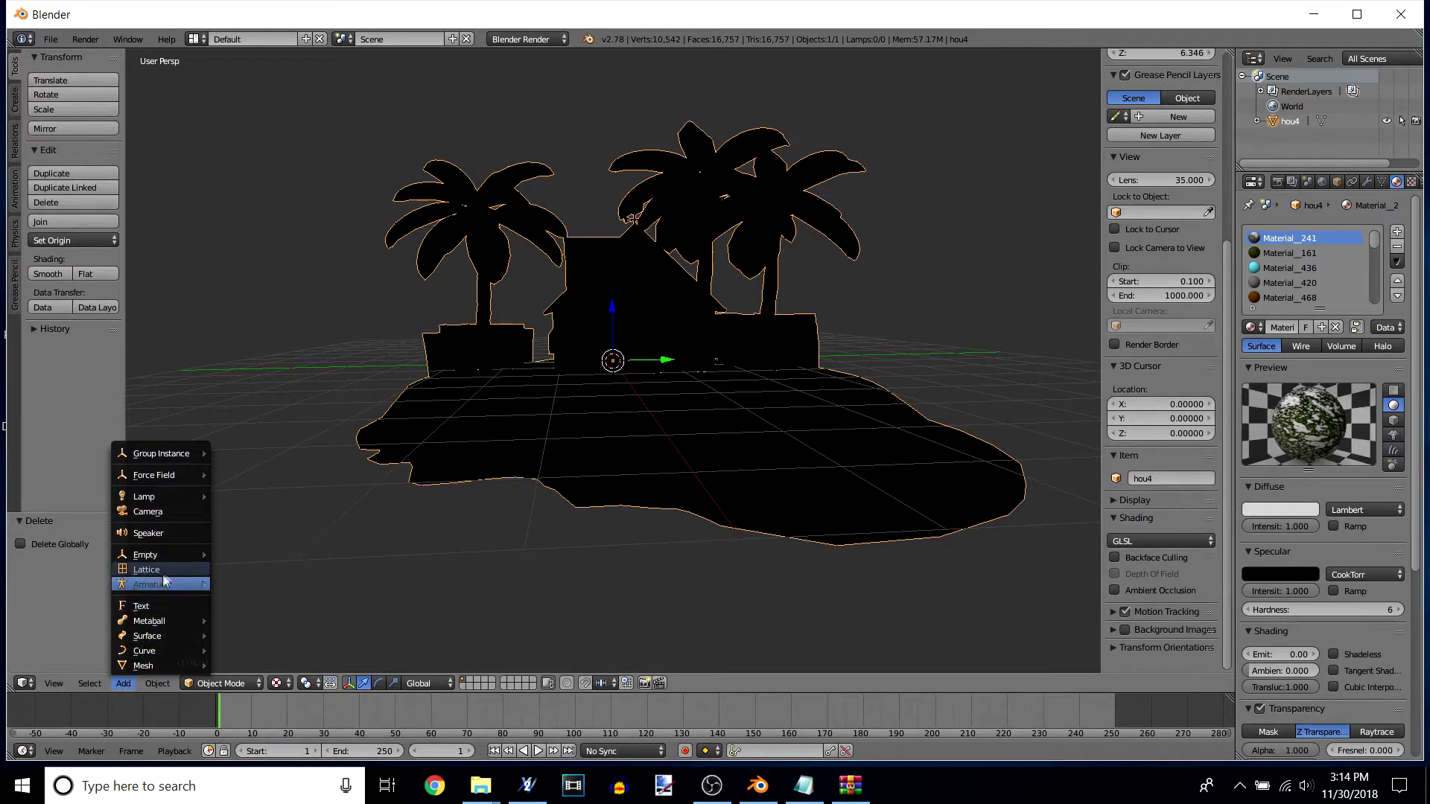
mouse_move(177, 499)
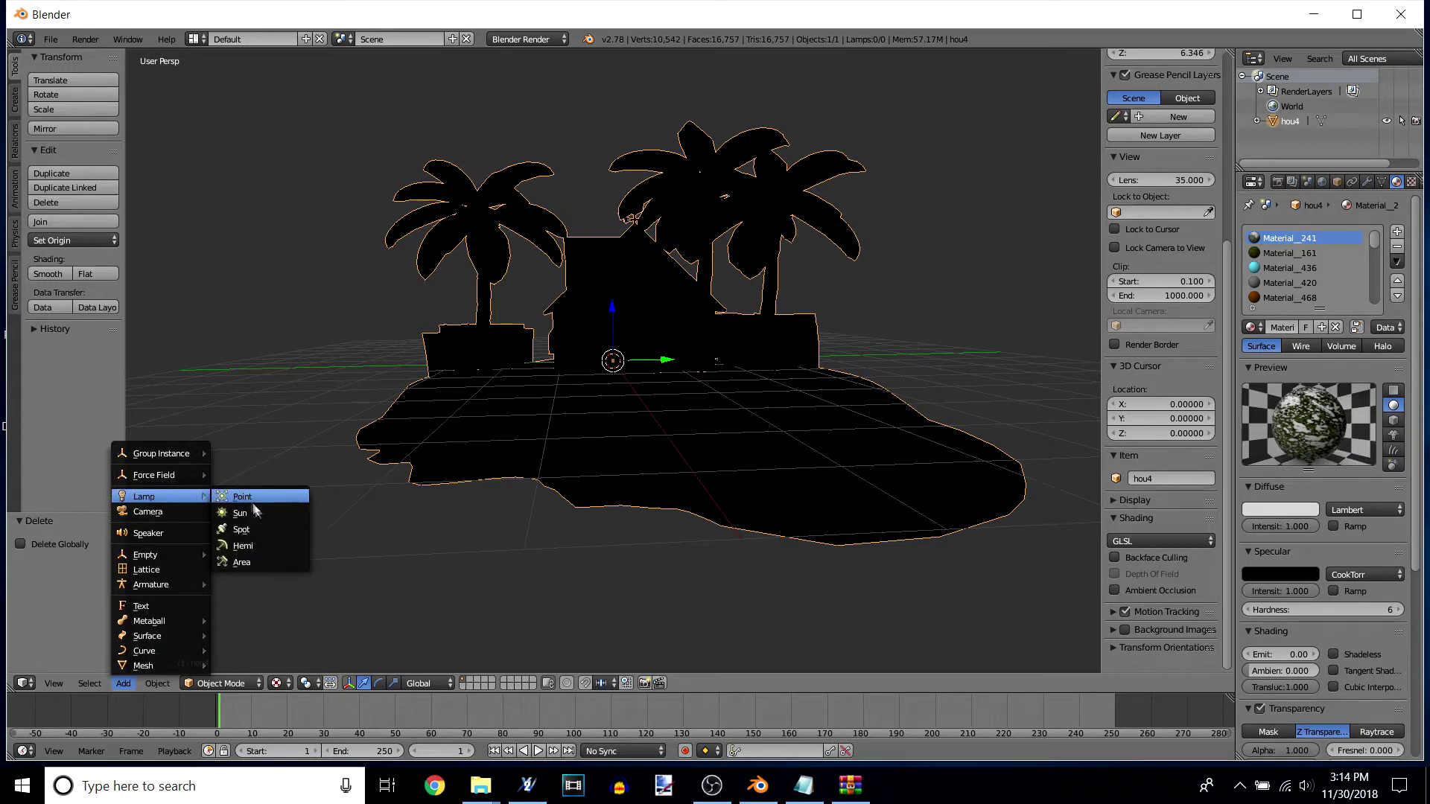
click(261, 548)
key(g)
key(z)
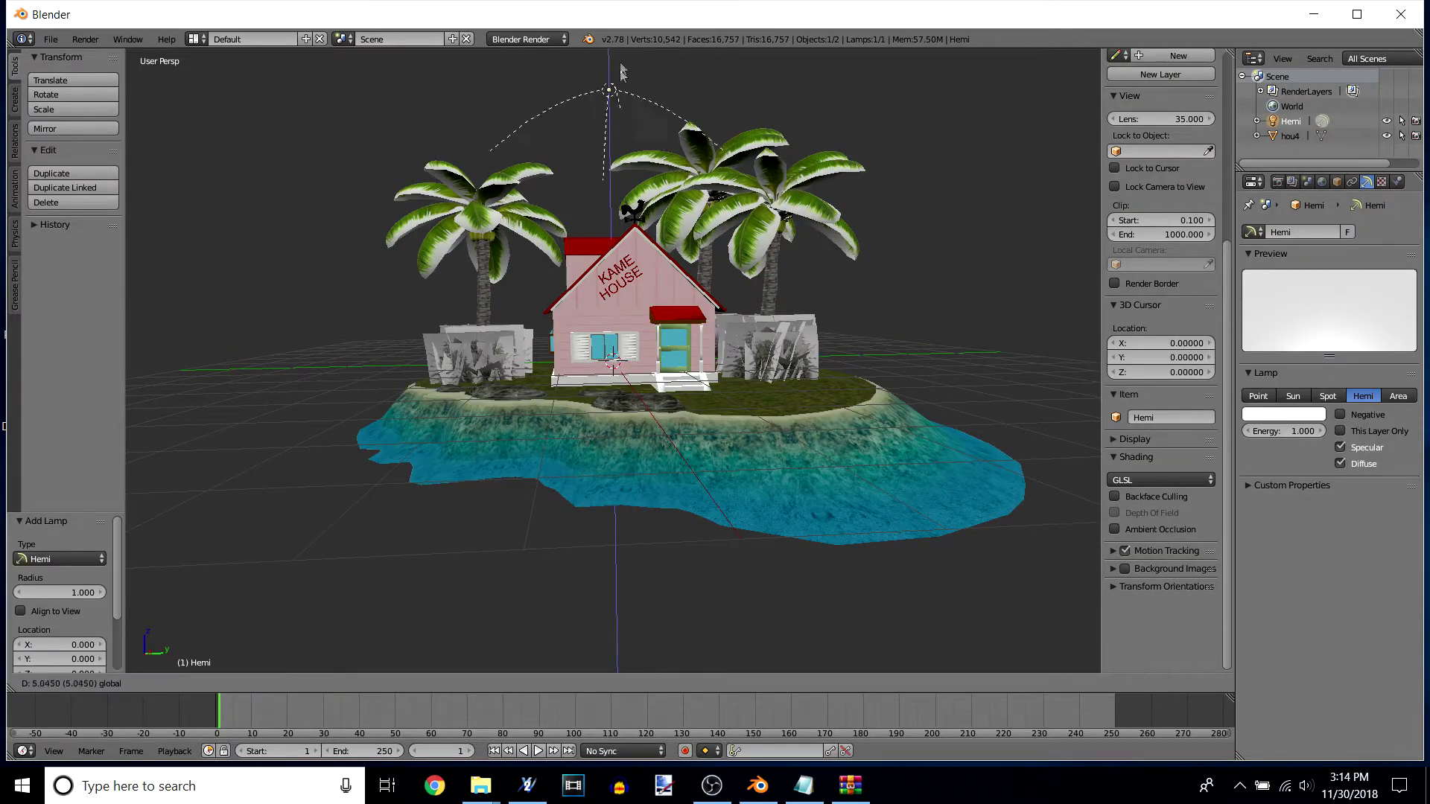
click(618, 154)
drag(610, 143, 611, 581)
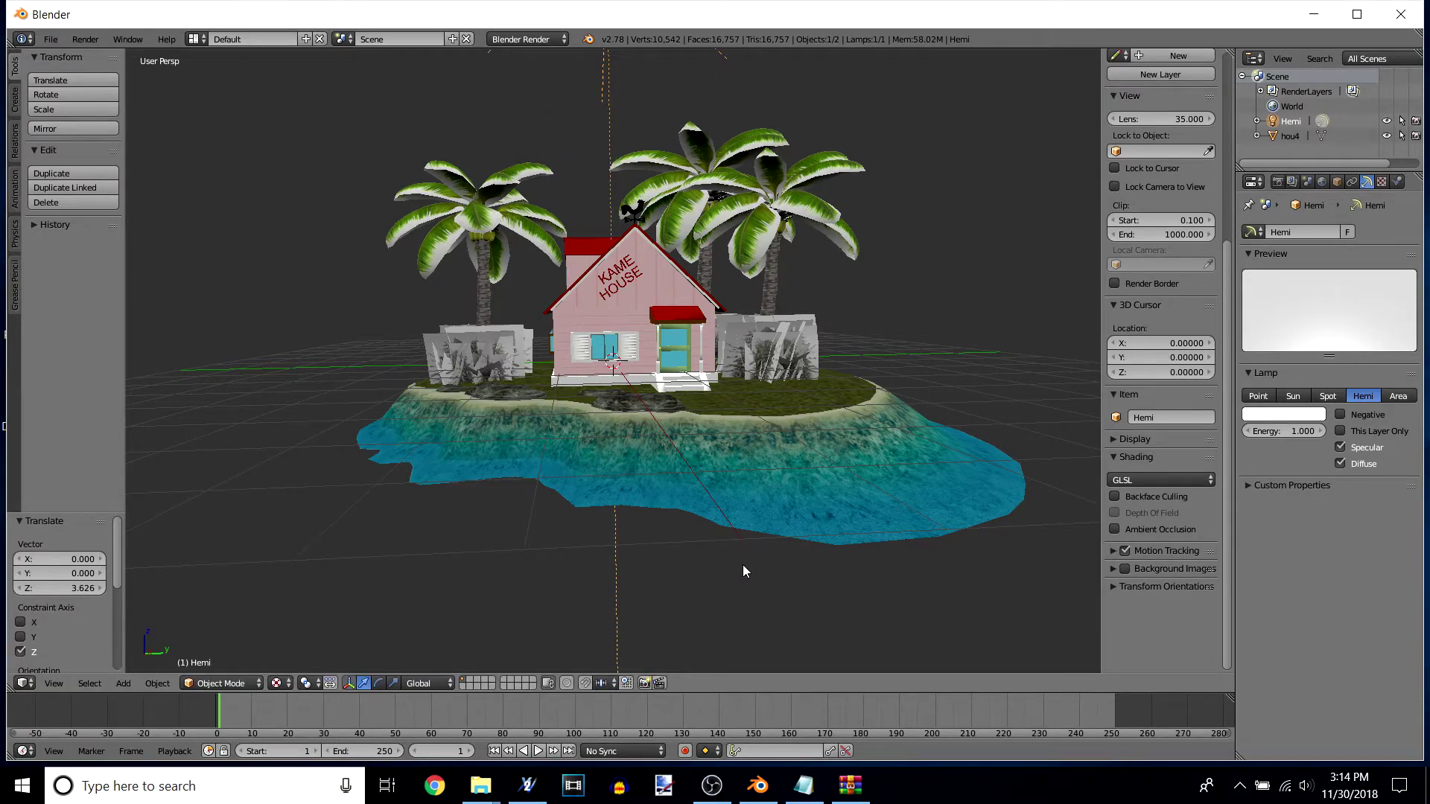
Step: Select the house model hou4 and put it in Edit Mode
middle_drag(711, 535, 769, 550)
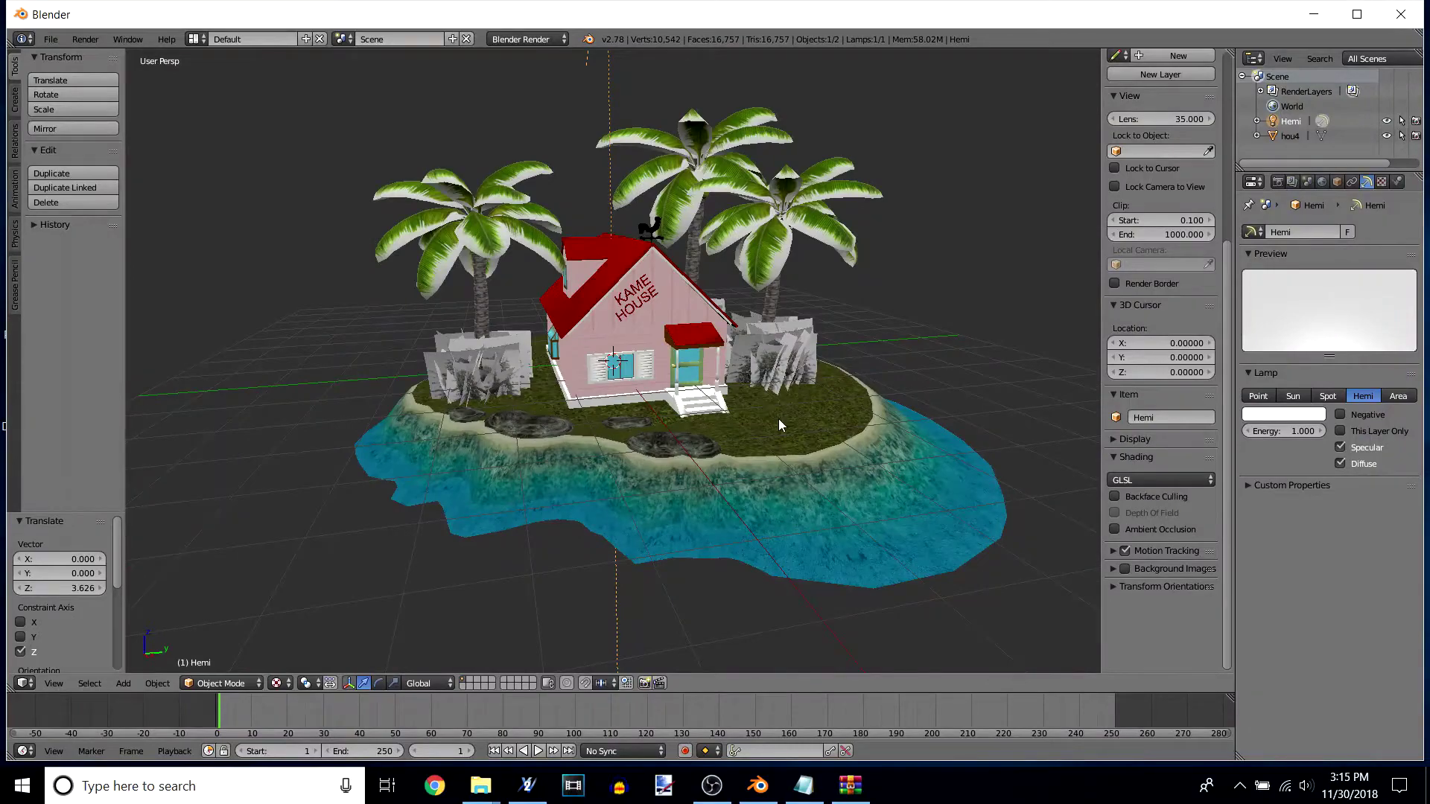
scroll(779, 425, up, 6)
middle_drag(740, 496, 725, 529)
scroll(724, 468, down, 4)
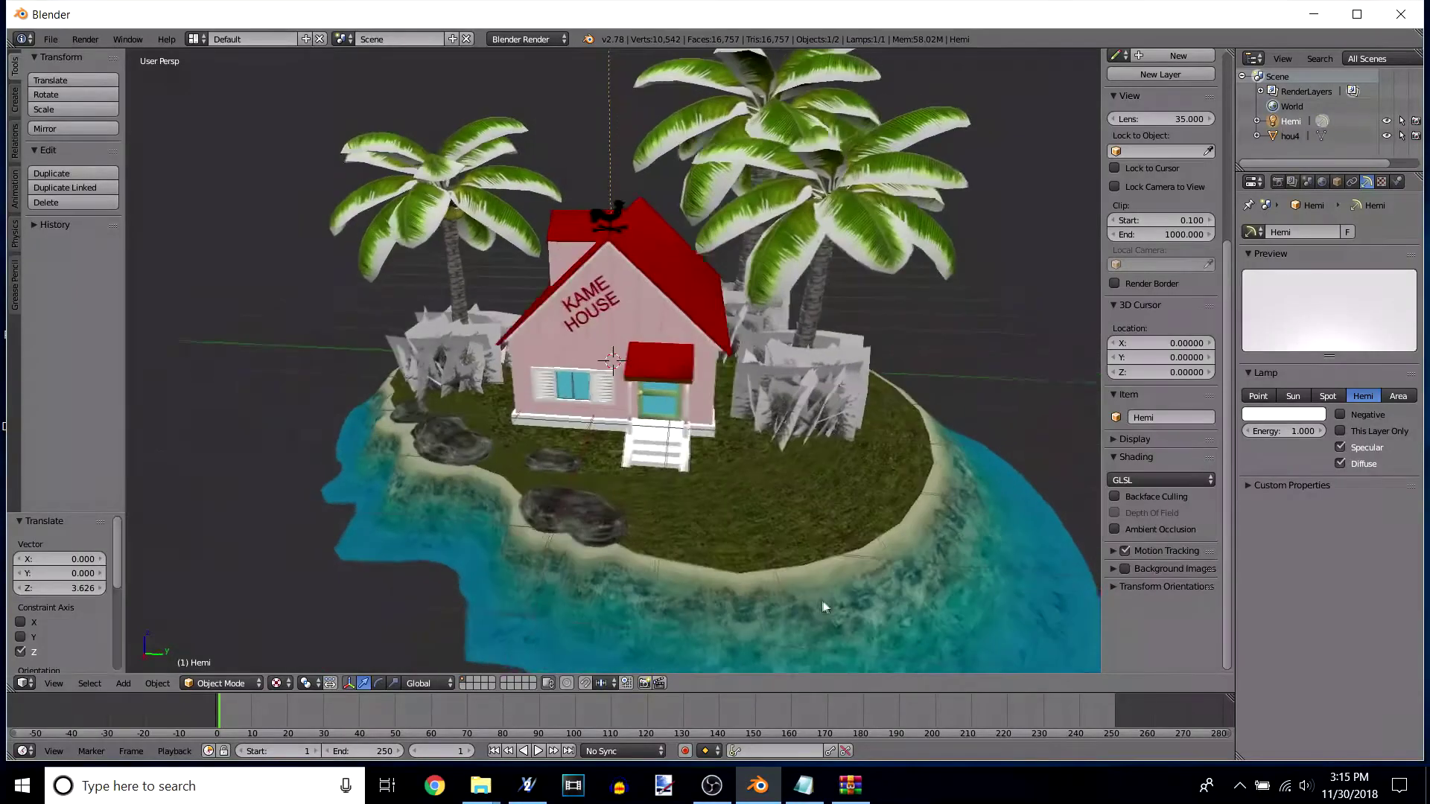
middle_drag(826, 640, 845, 591)
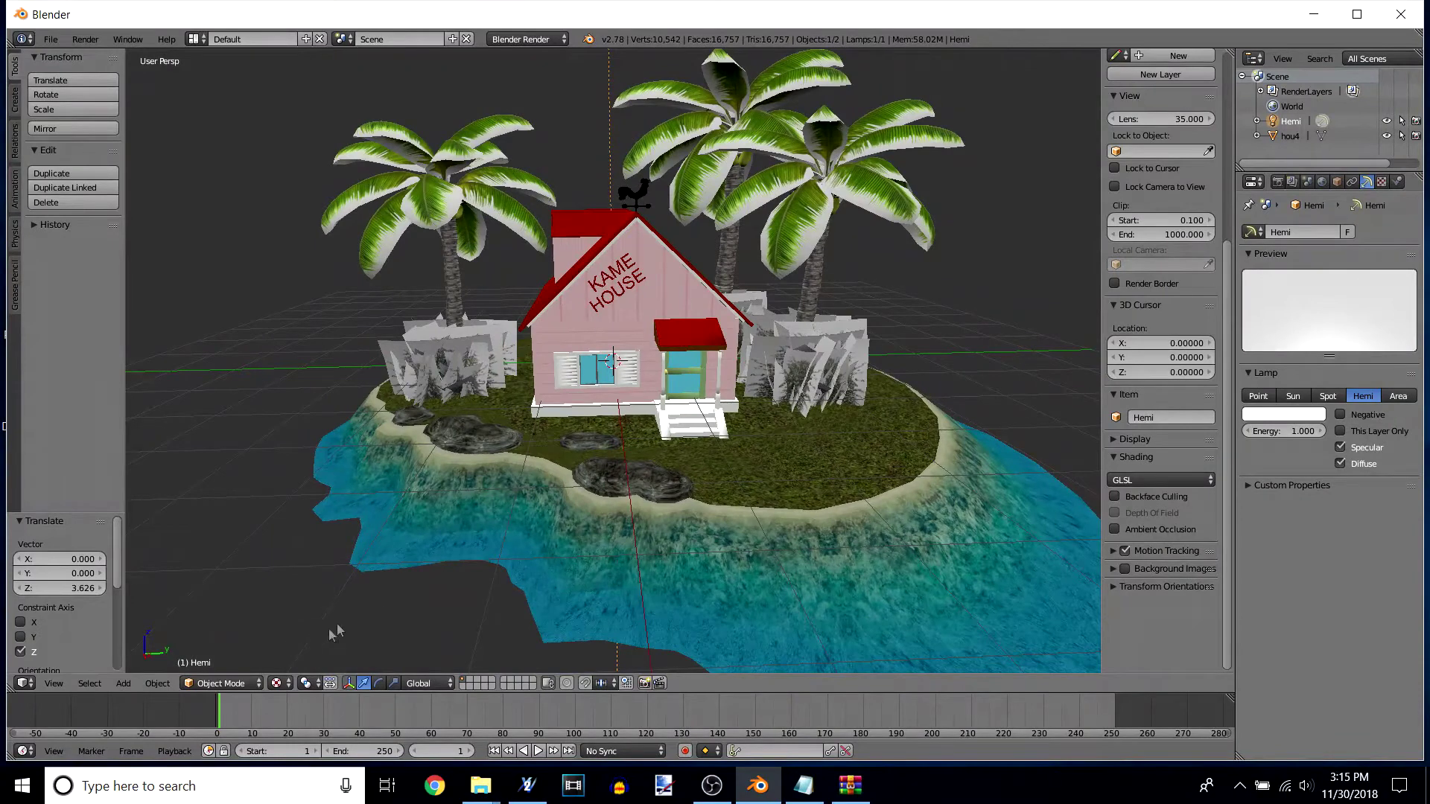
right_click(653, 349)
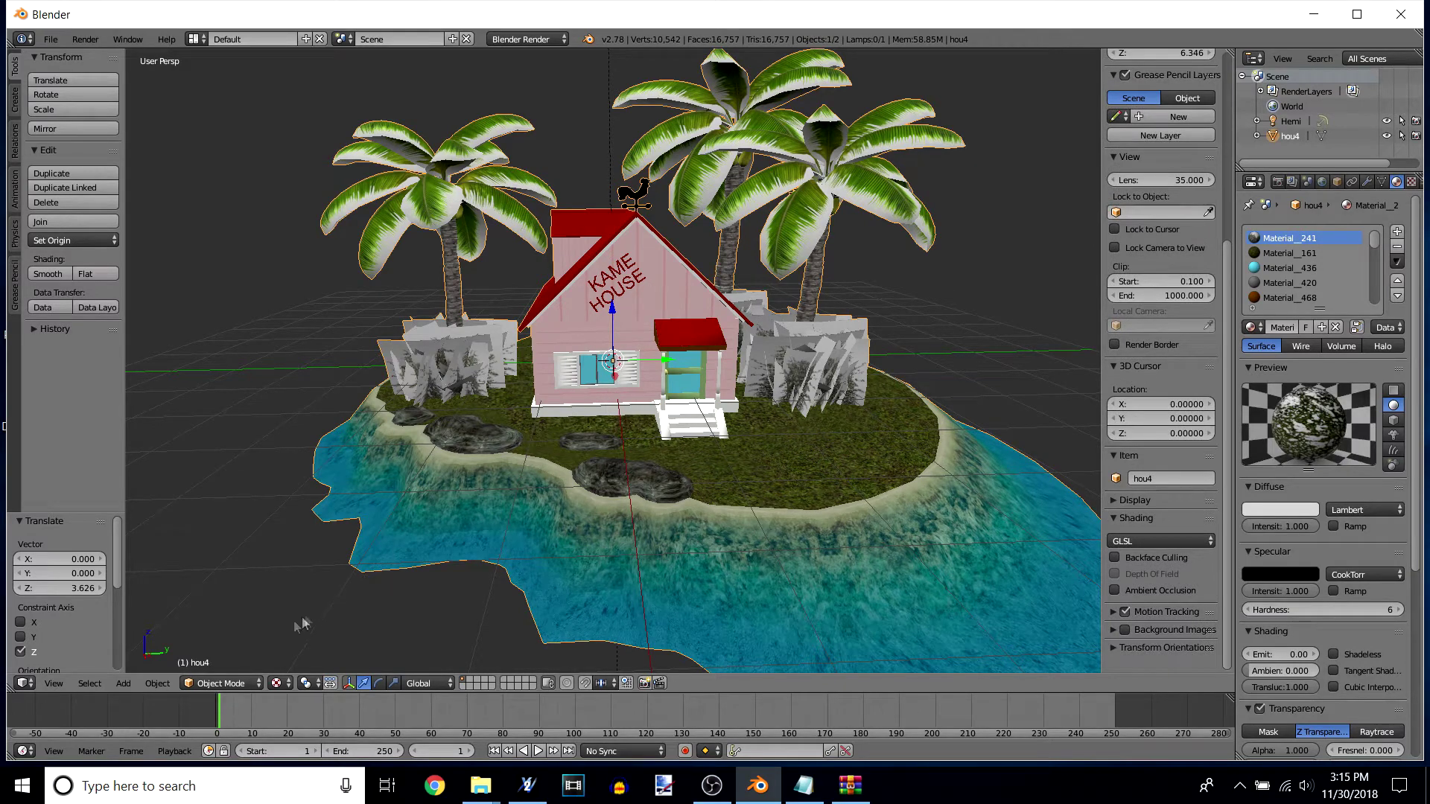
click(220, 689)
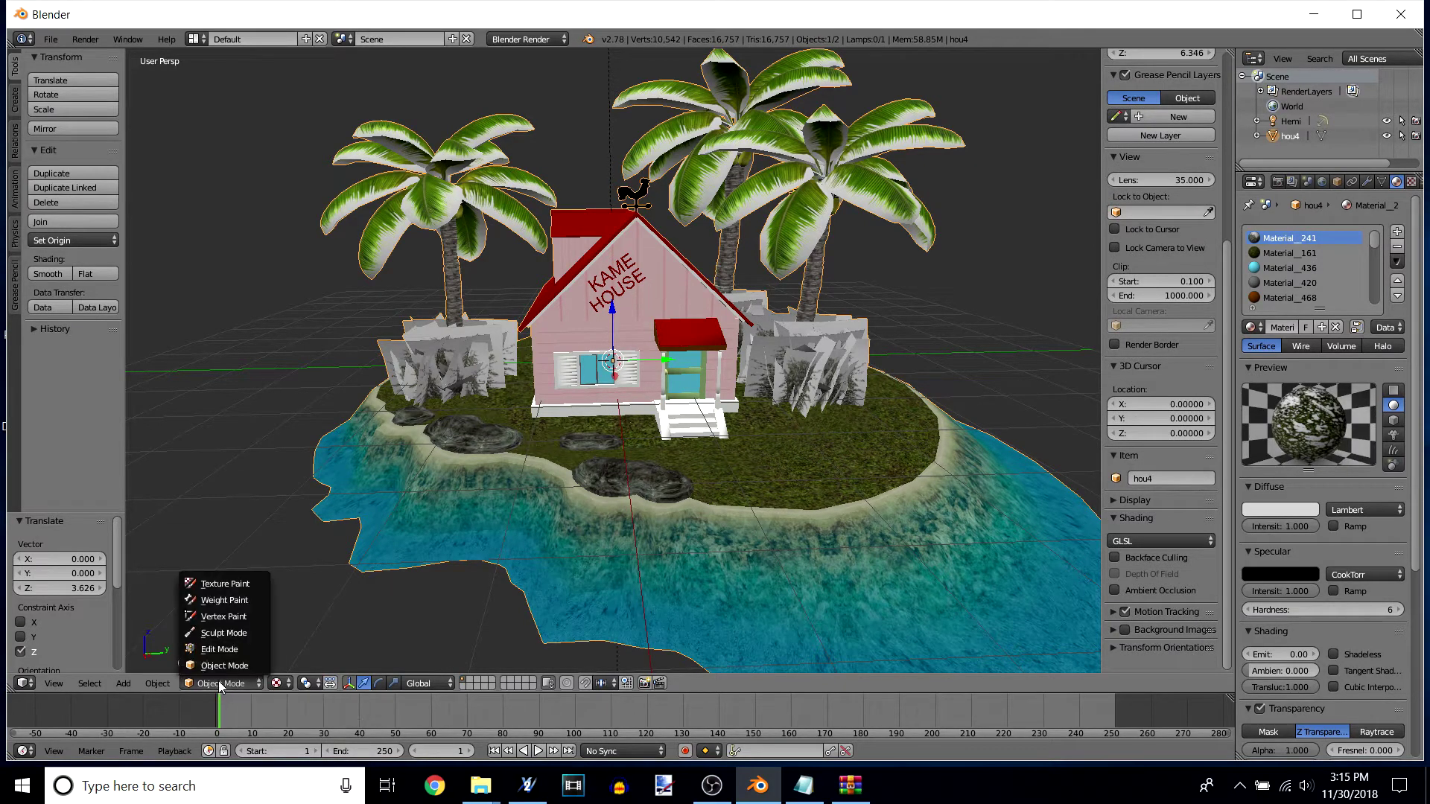
click(234, 649)
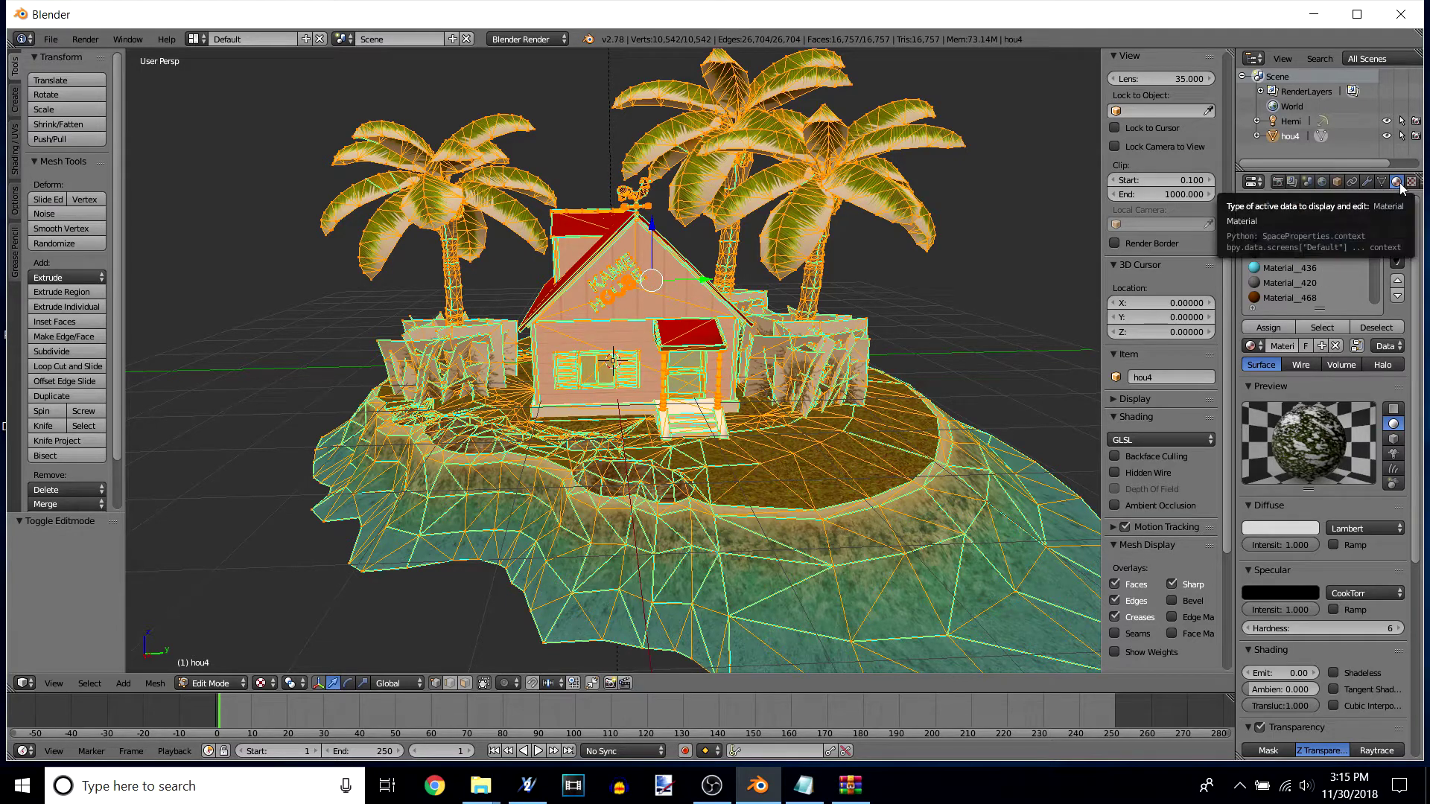
Step: Deselect and reselect the faces assigned to Material__241 to identify which parts of the model use it
click(1303, 250)
click(1294, 235)
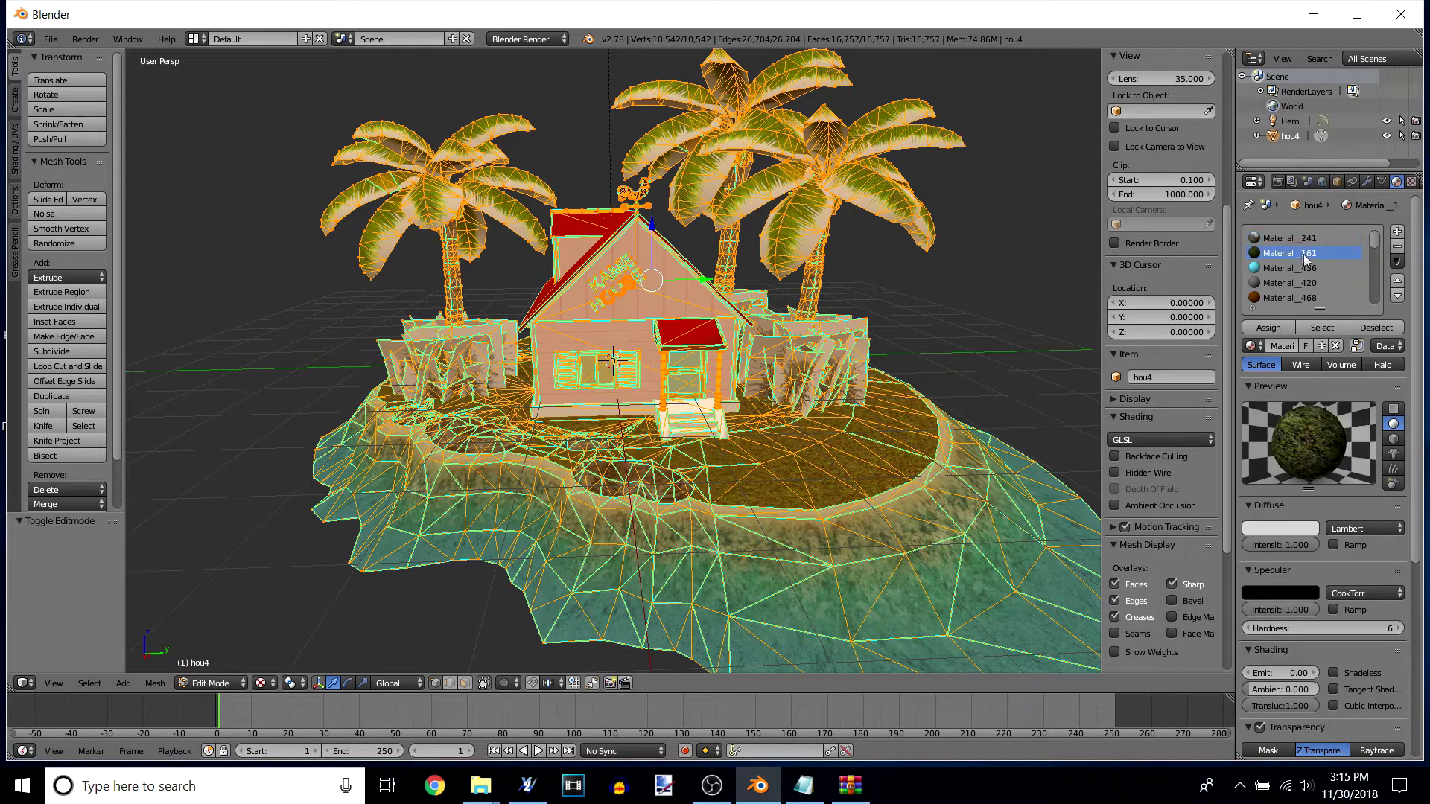
click(1371, 324)
click(1343, 323)
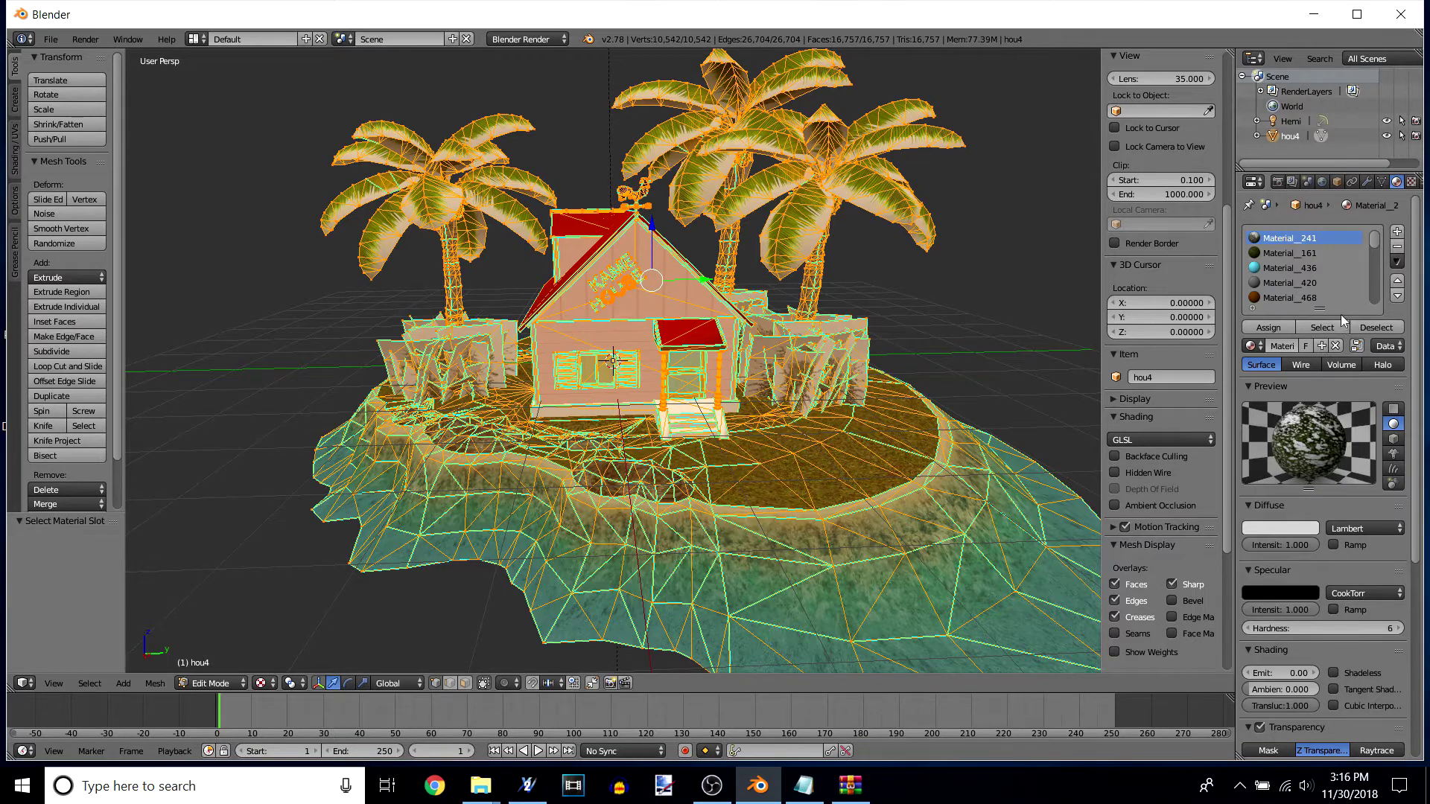
click(1371, 324)
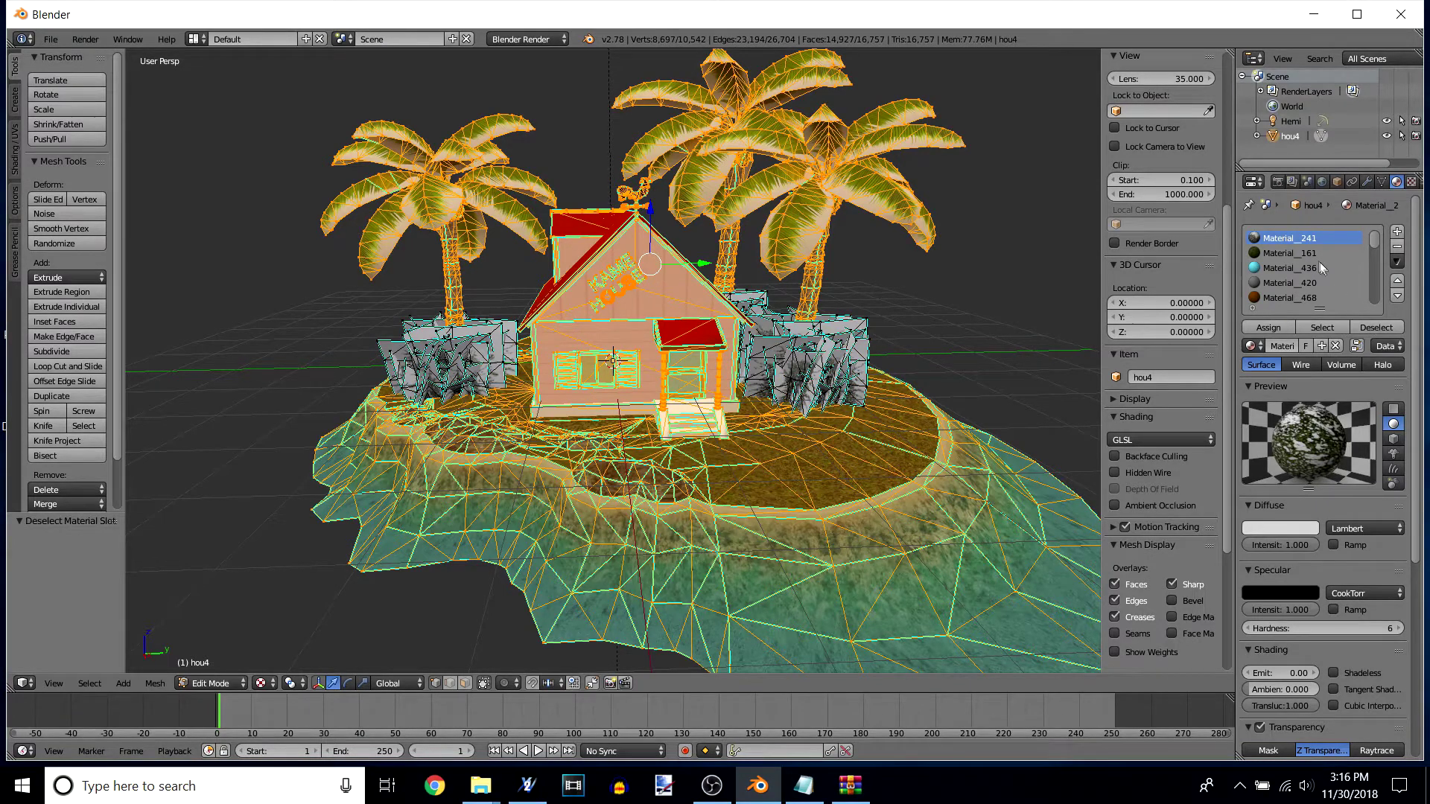
click(1338, 328)
Step: Deselect and reselect the faces assigned to Material__161 to identify which parts of the model use it
click(1296, 253)
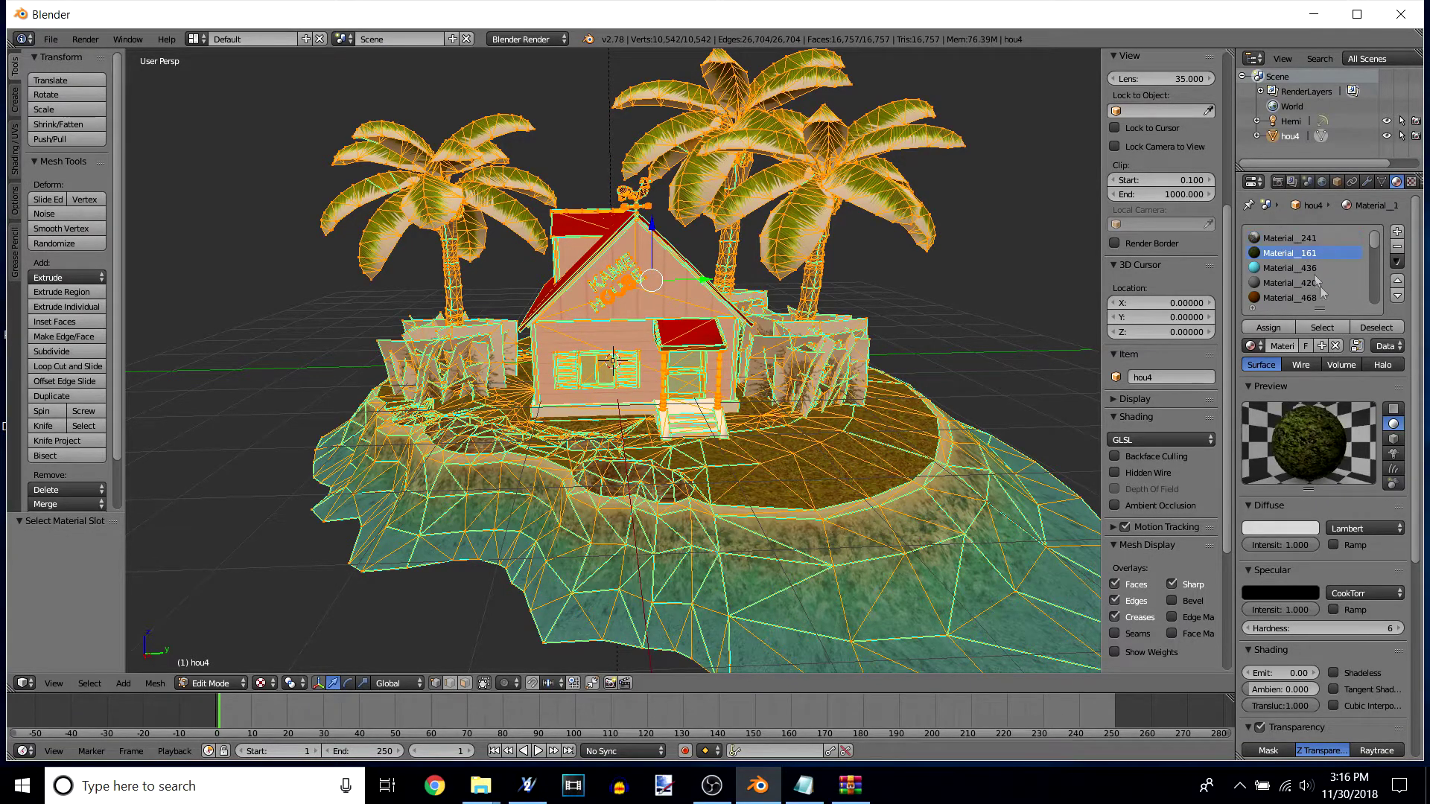
click(1367, 328)
click(1335, 326)
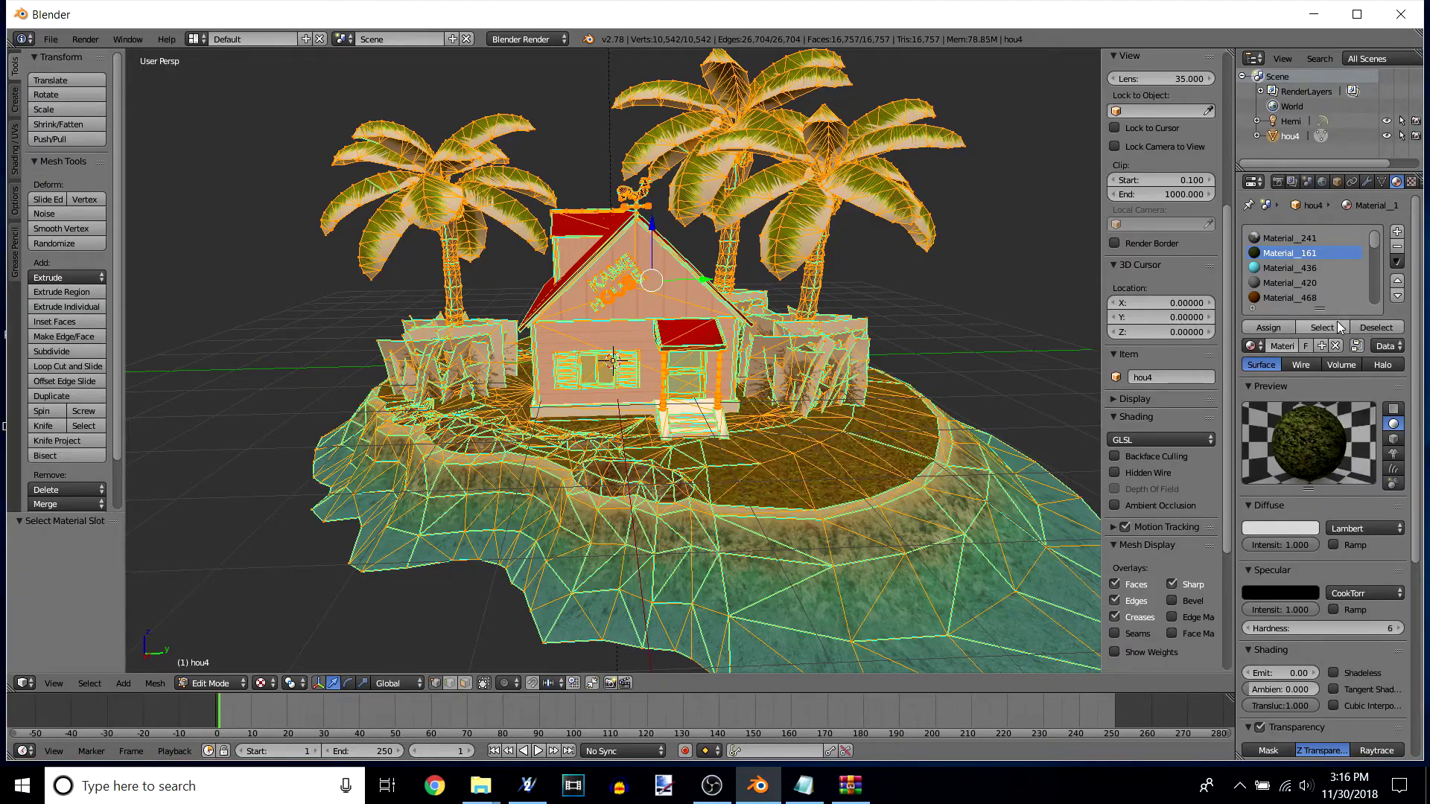
Step: Make Material__241 active and remove its bush faces from the mesh selection
click(1308, 242)
mouse_move(653, 465)
middle_down()
mouse_move(663, 454)
mouse_move(664, 484)
mouse_move(662, 450)
middle_up()
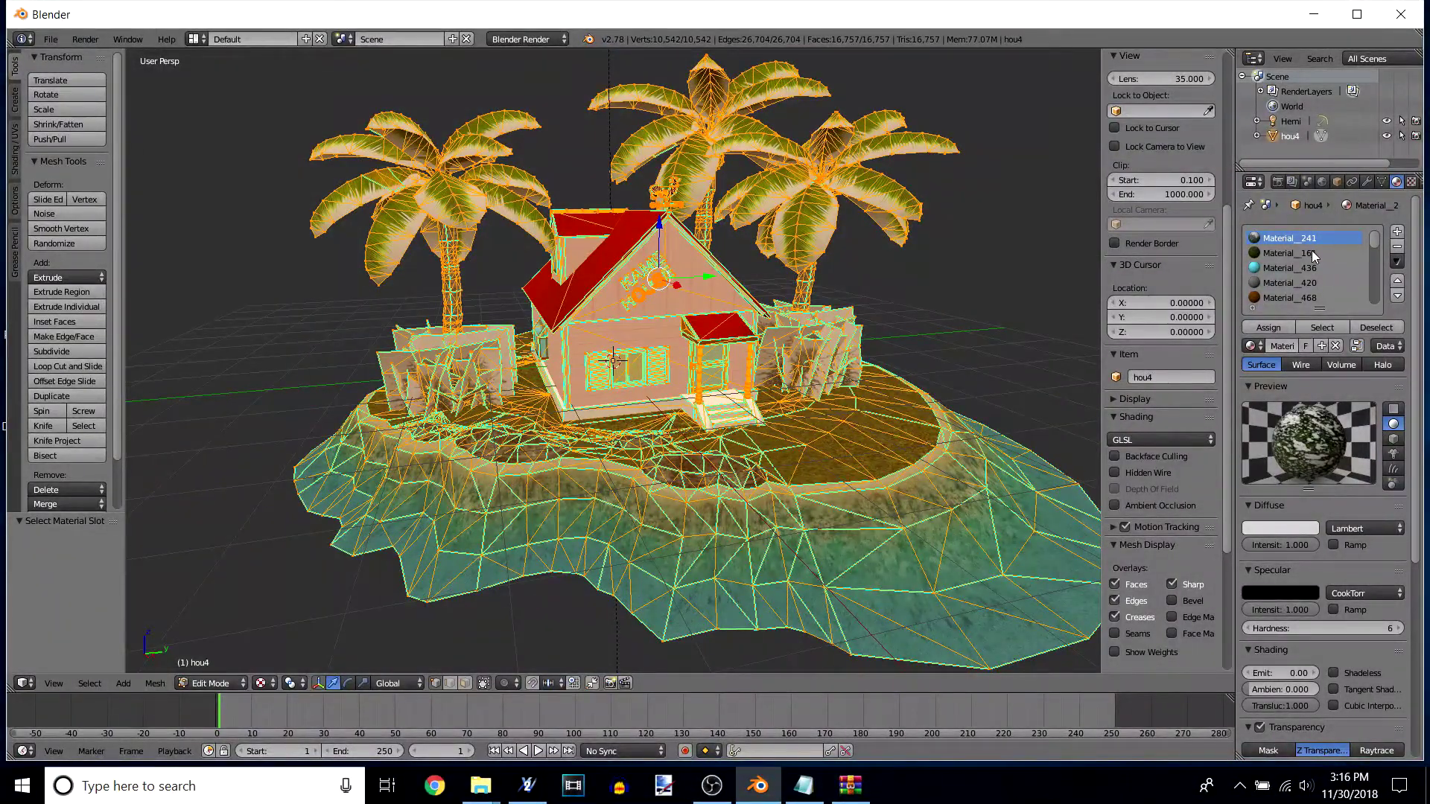
middle_drag(601, 481, 373, 390)
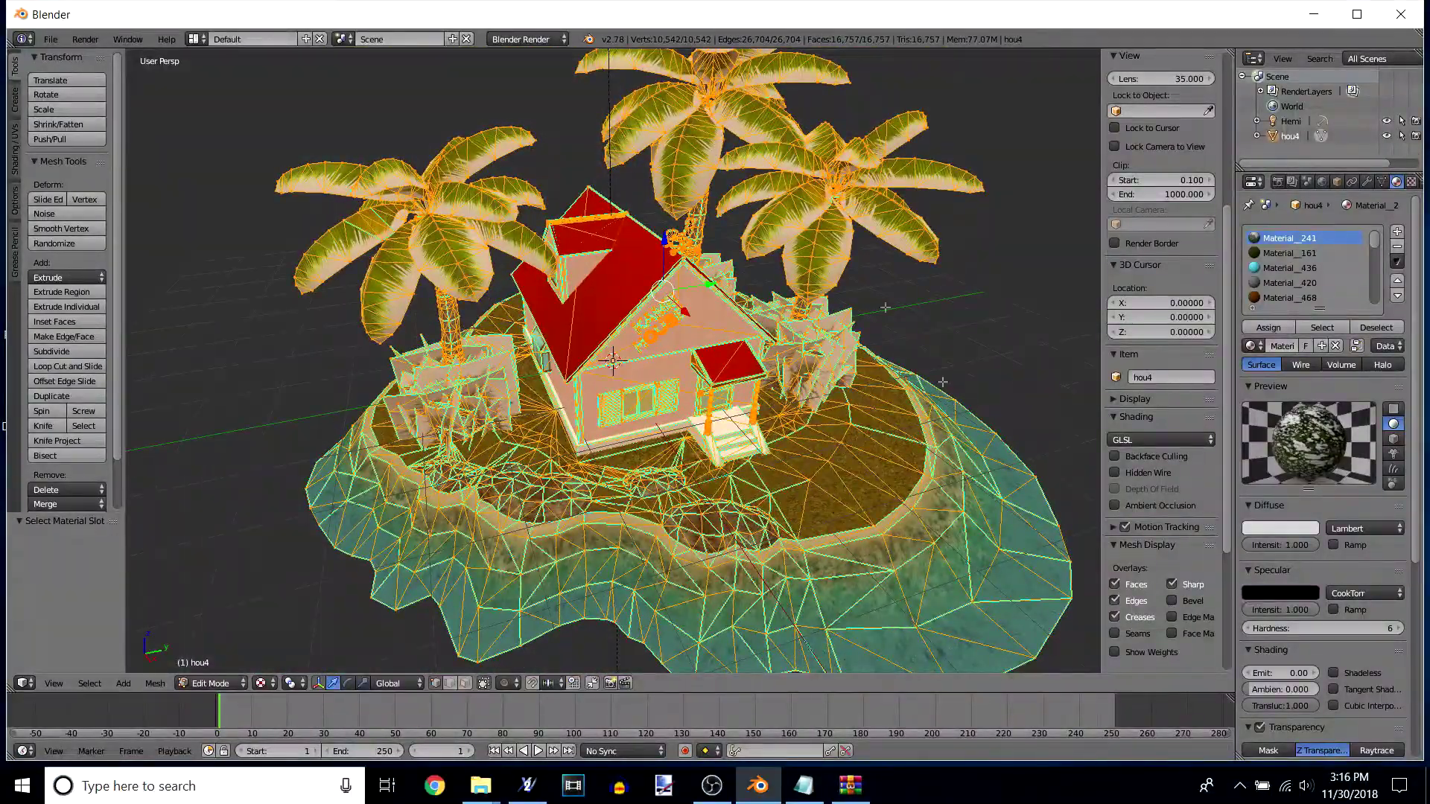
mouse_move(758, 555)
middle_down()
mouse_move(753, 358)
mouse_move(750, 552)
mouse_move(747, 538)
middle_up()
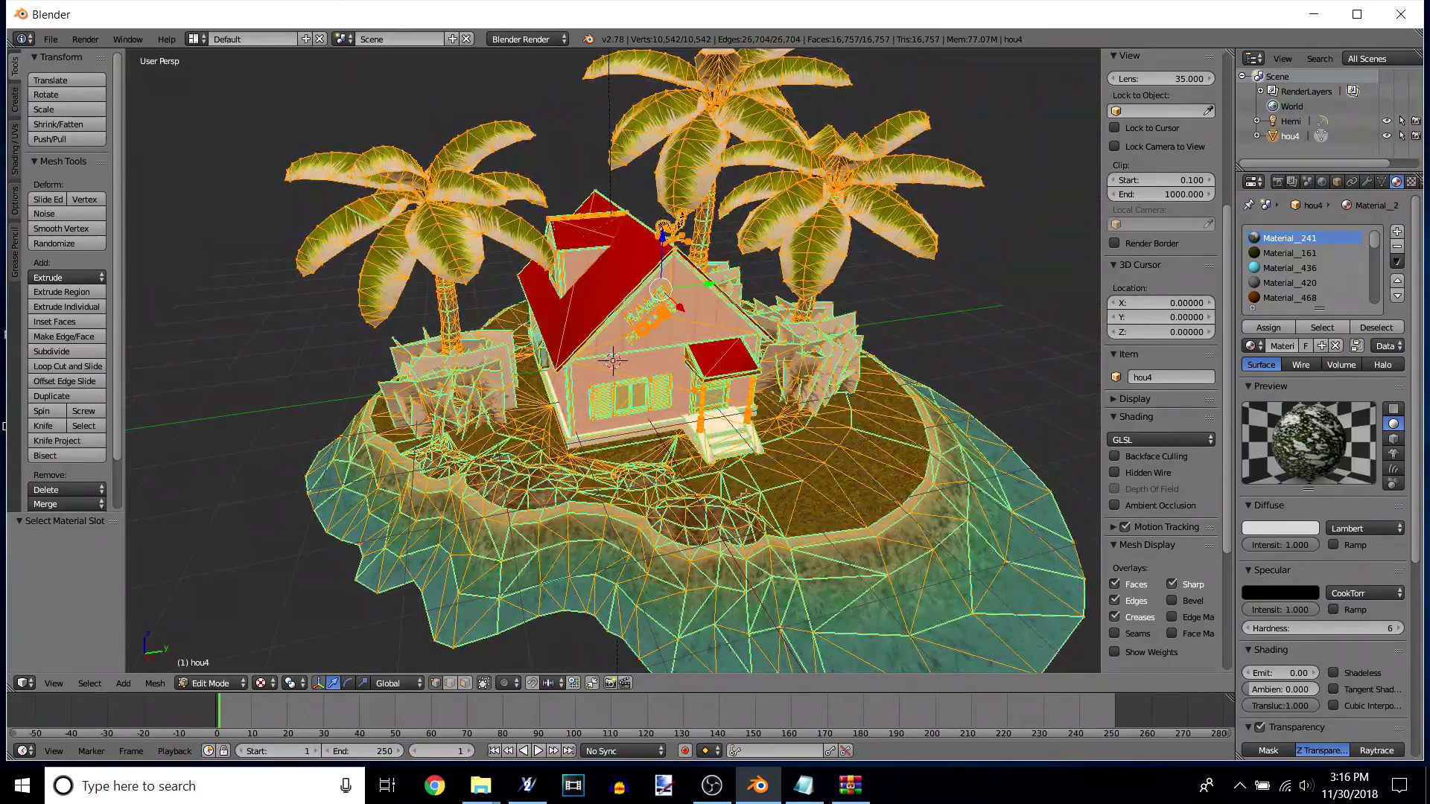
mouse_move(757, 560)
middle_down()
mouse_move(743, 534)
mouse_move(758, 542)
middle_up()
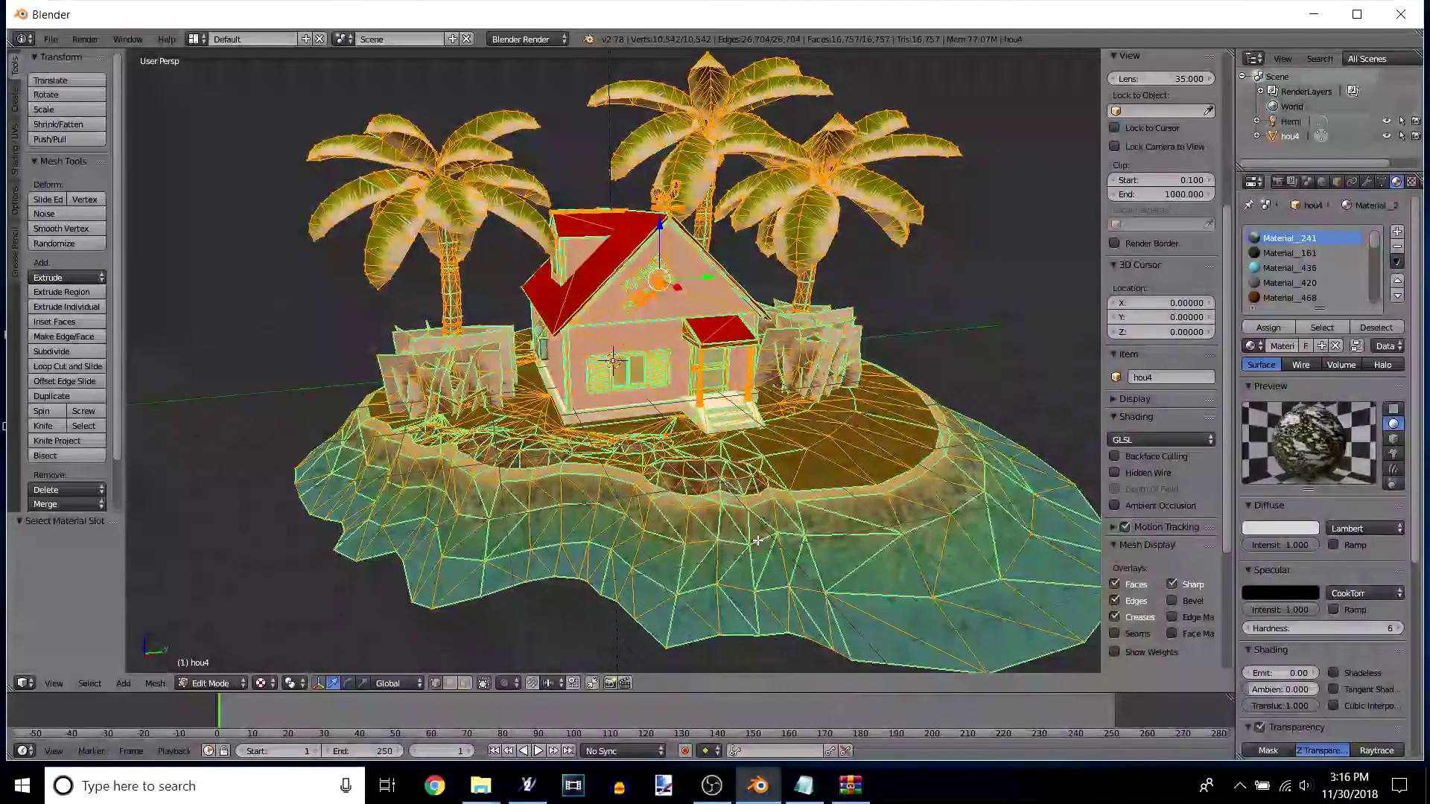
click(1369, 328)
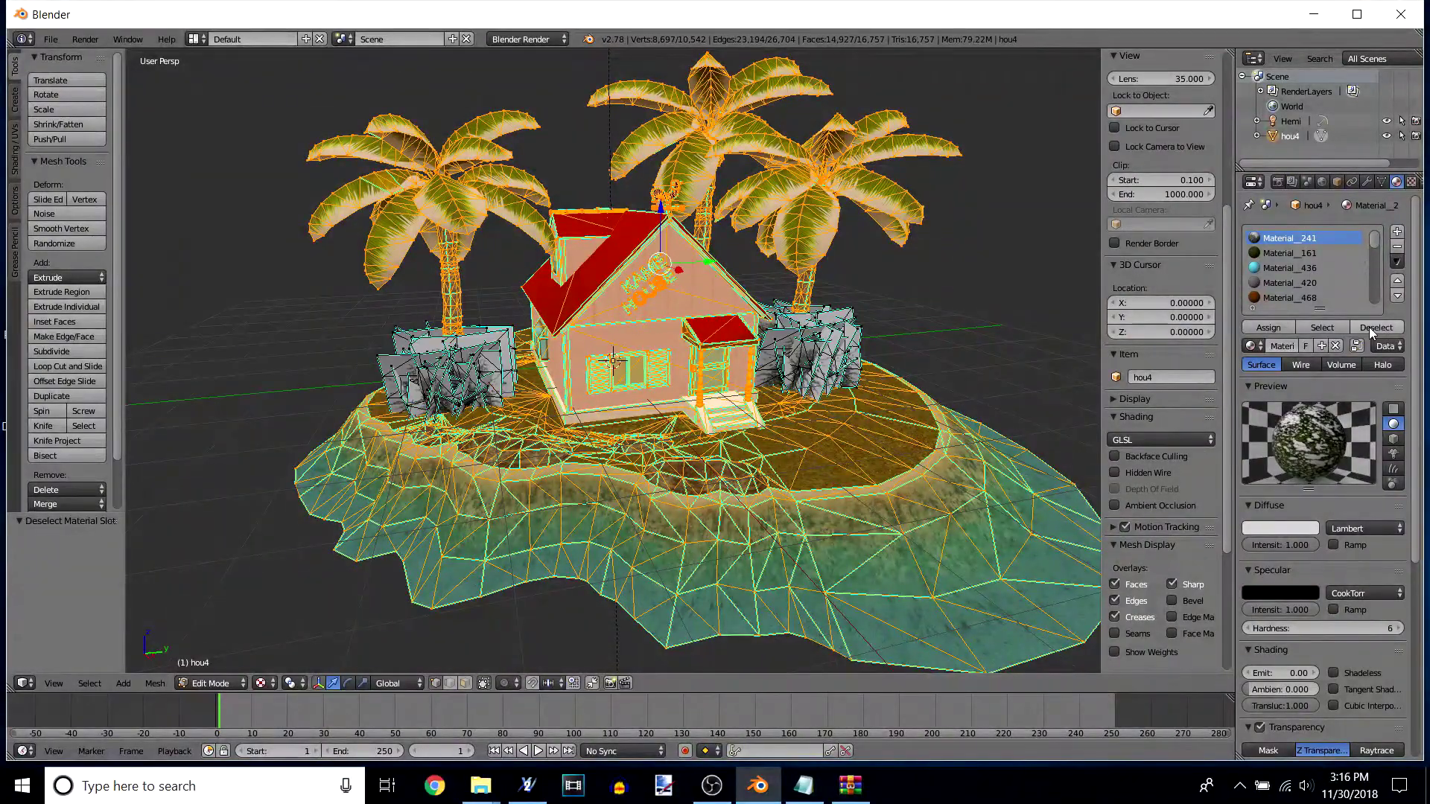
Step: Add the Material__241 faces back to the mesh selection, and deselect and reselect the faces assigned to Material__161
click(1325, 327)
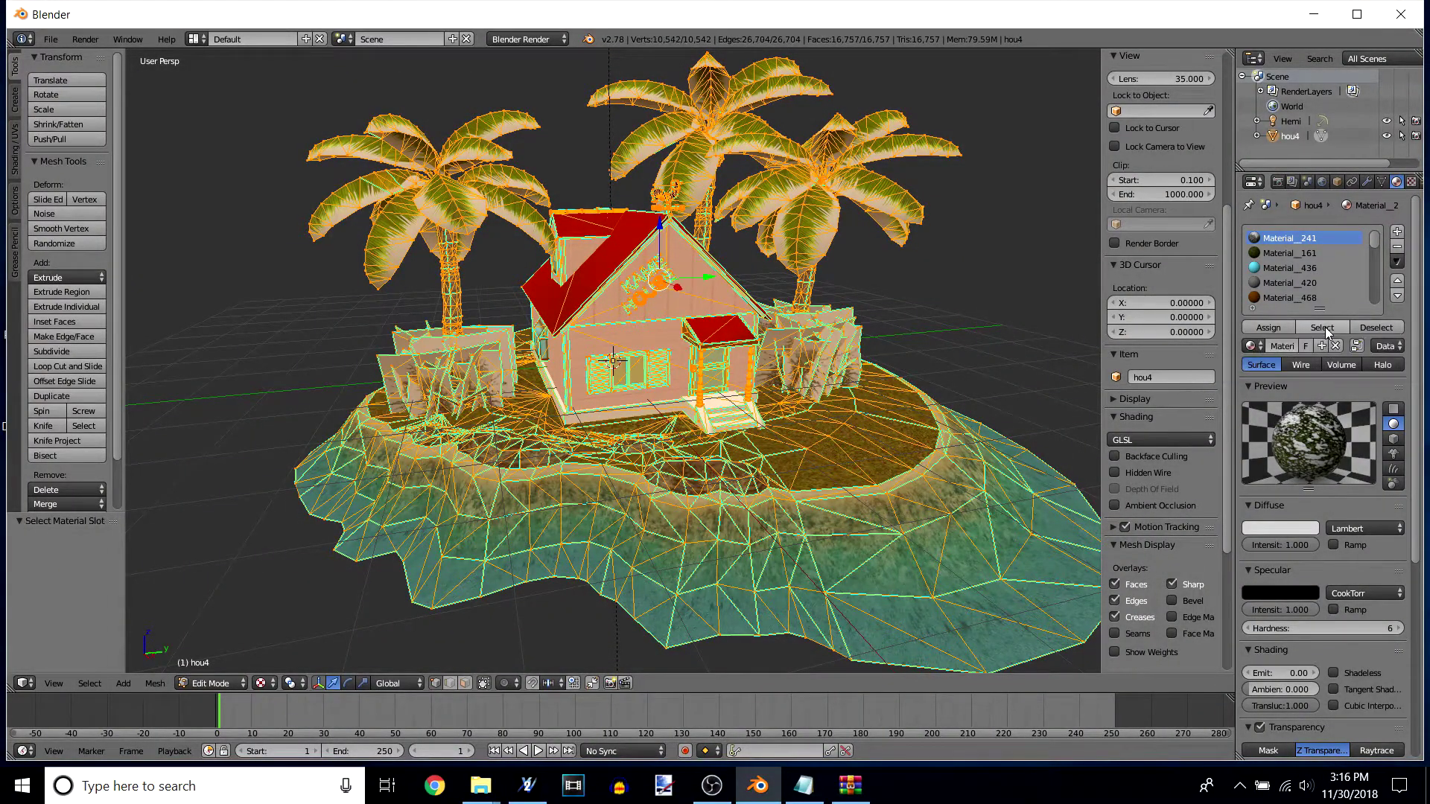
click(1321, 253)
click(1375, 329)
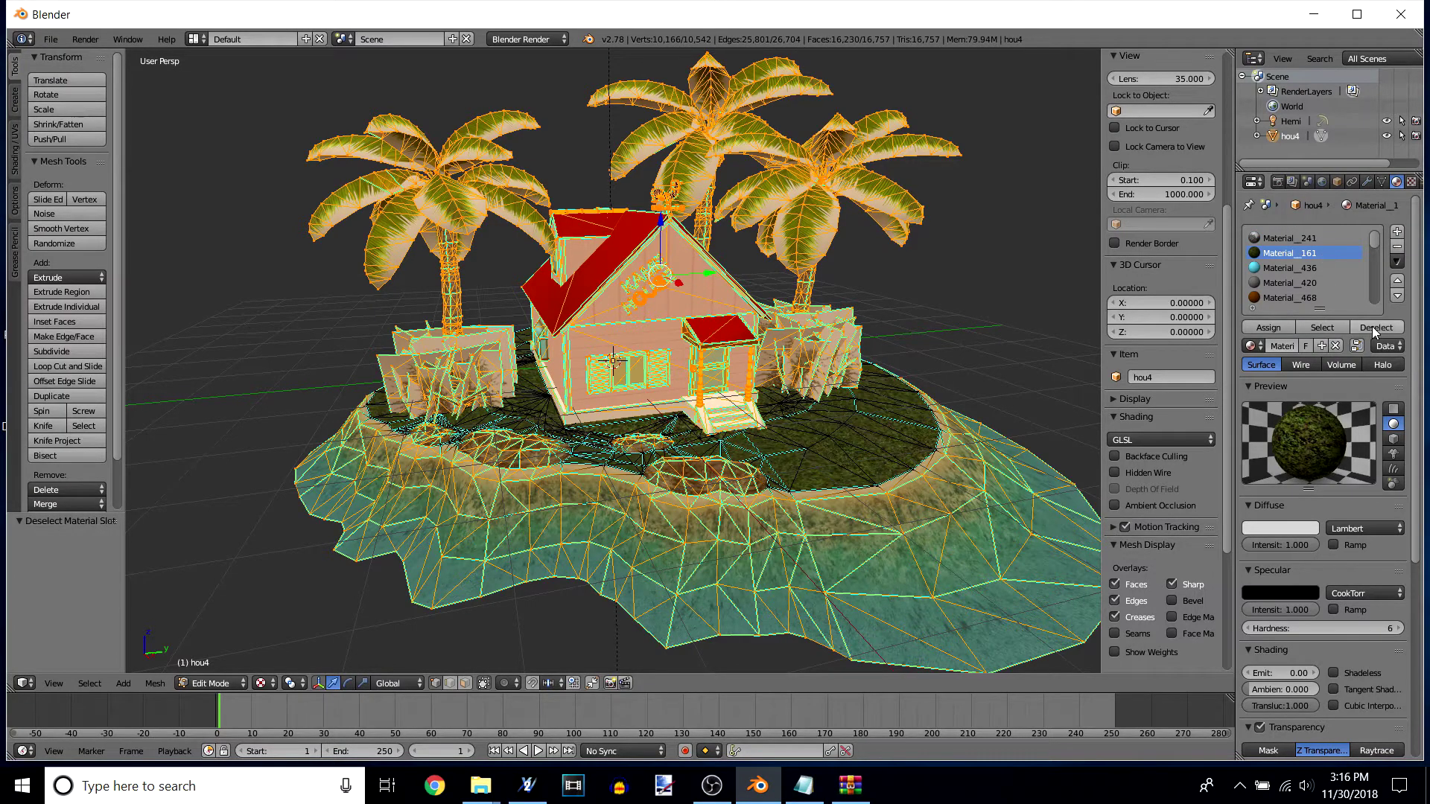
click(1330, 333)
Step: Remove the faces assigned to Material__436 and Material__420 from the mesh selection
click(1310, 269)
click(1374, 328)
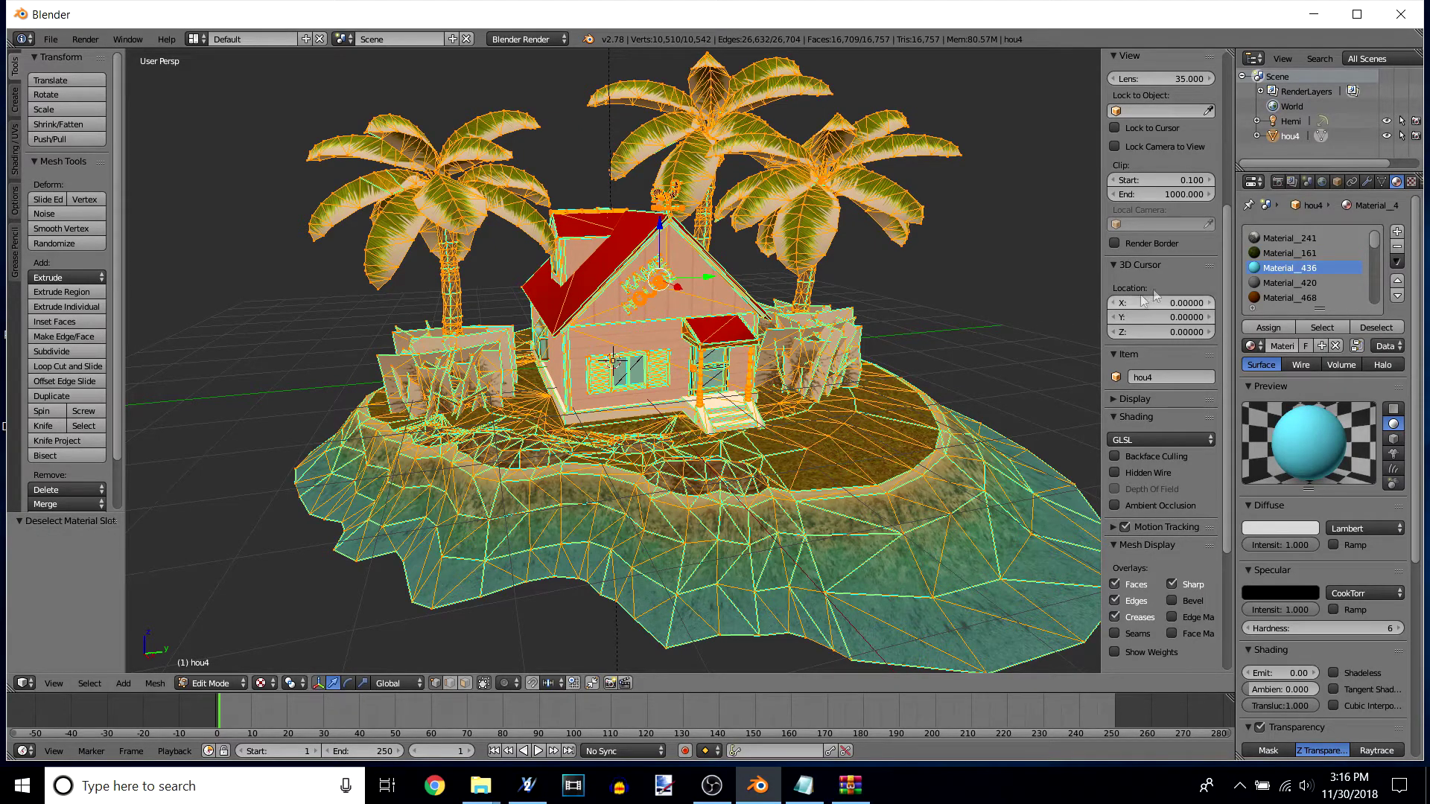
click(1322, 283)
click(1333, 325)
click(1360, 328)
click(1323, 328)
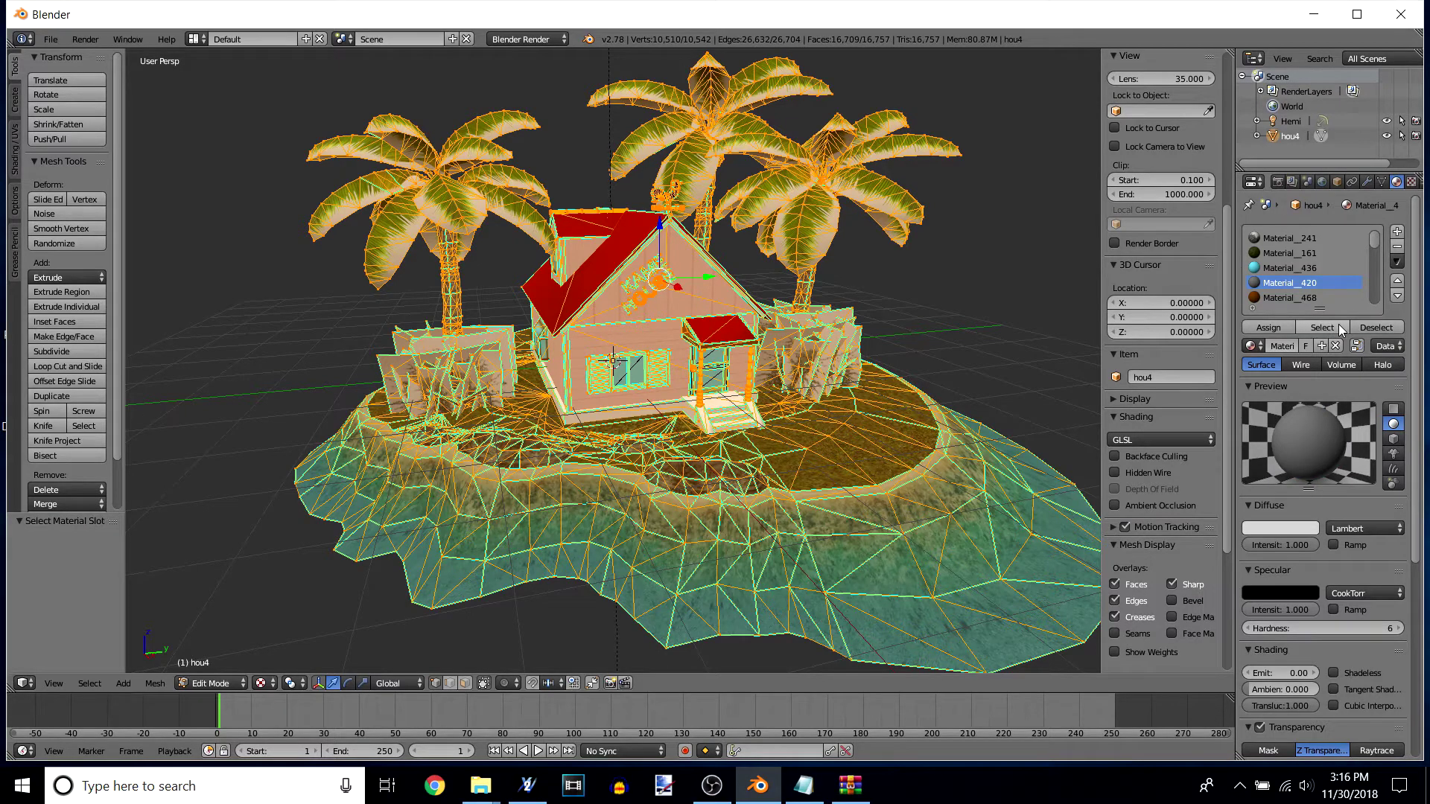
click(1374, 328)
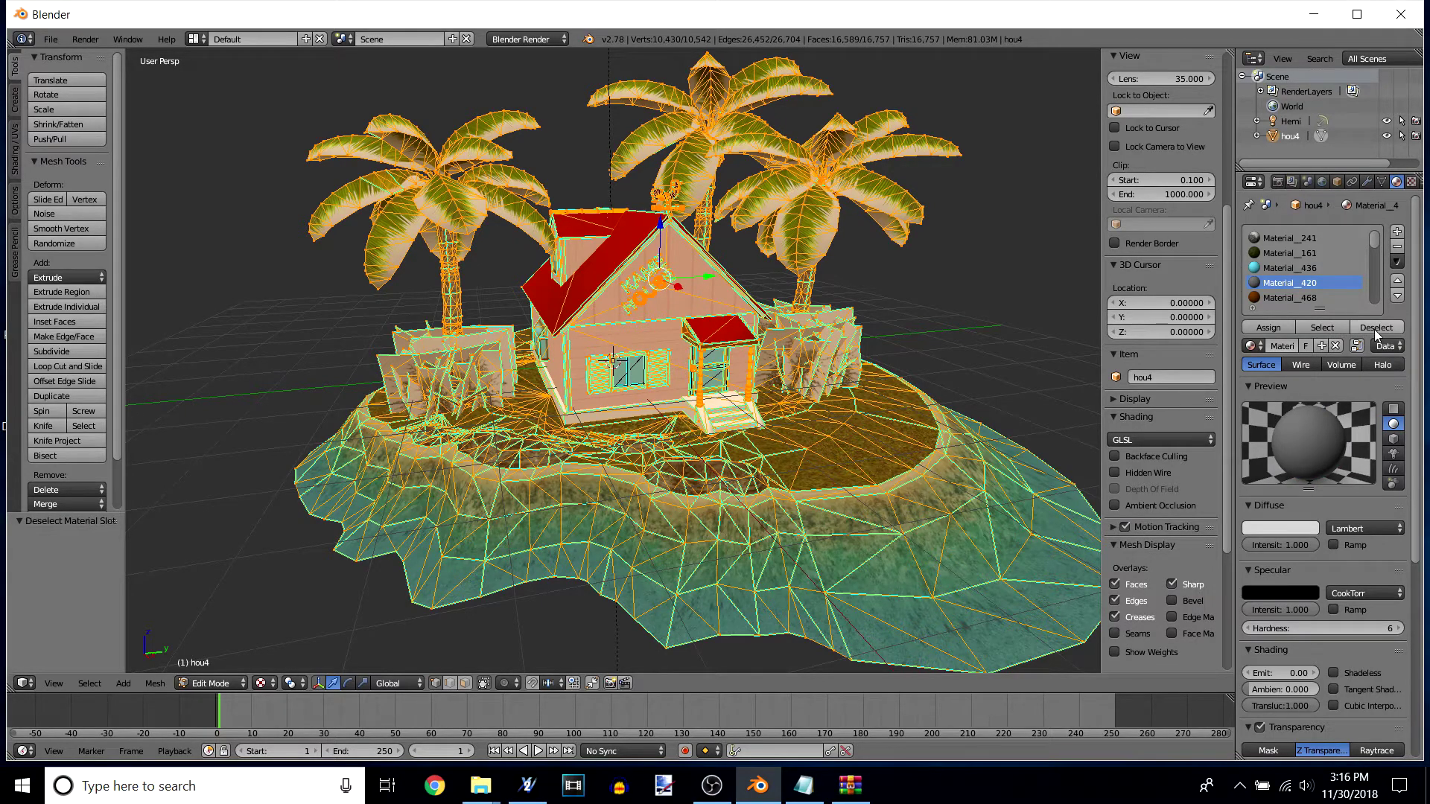
Step: Remove the faces assigned to Material__468 and Material__356 from the mesh selection
scroll(1321, 277, down, 1)
click(1317, 283)
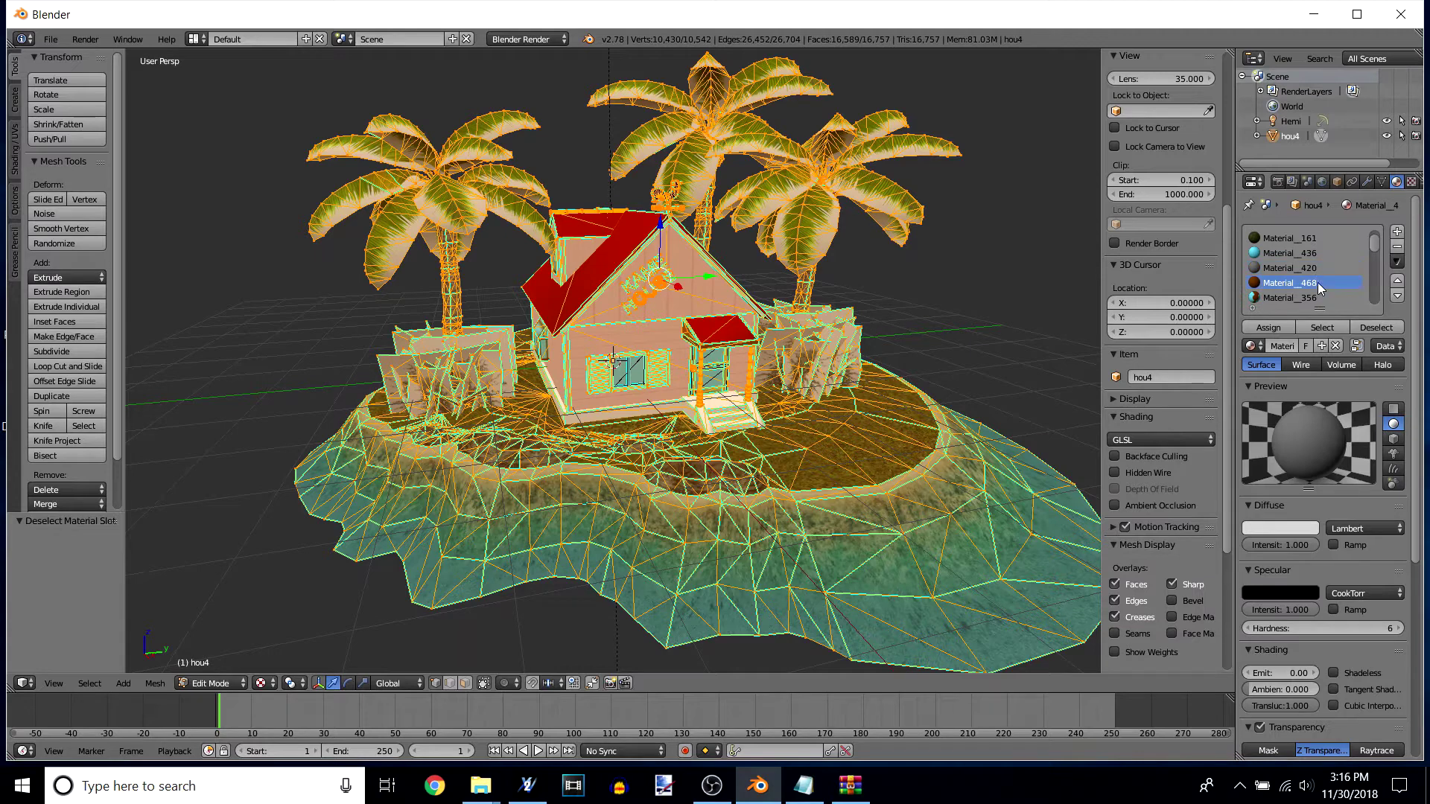
click(1345, 326)
click(1371, 325)
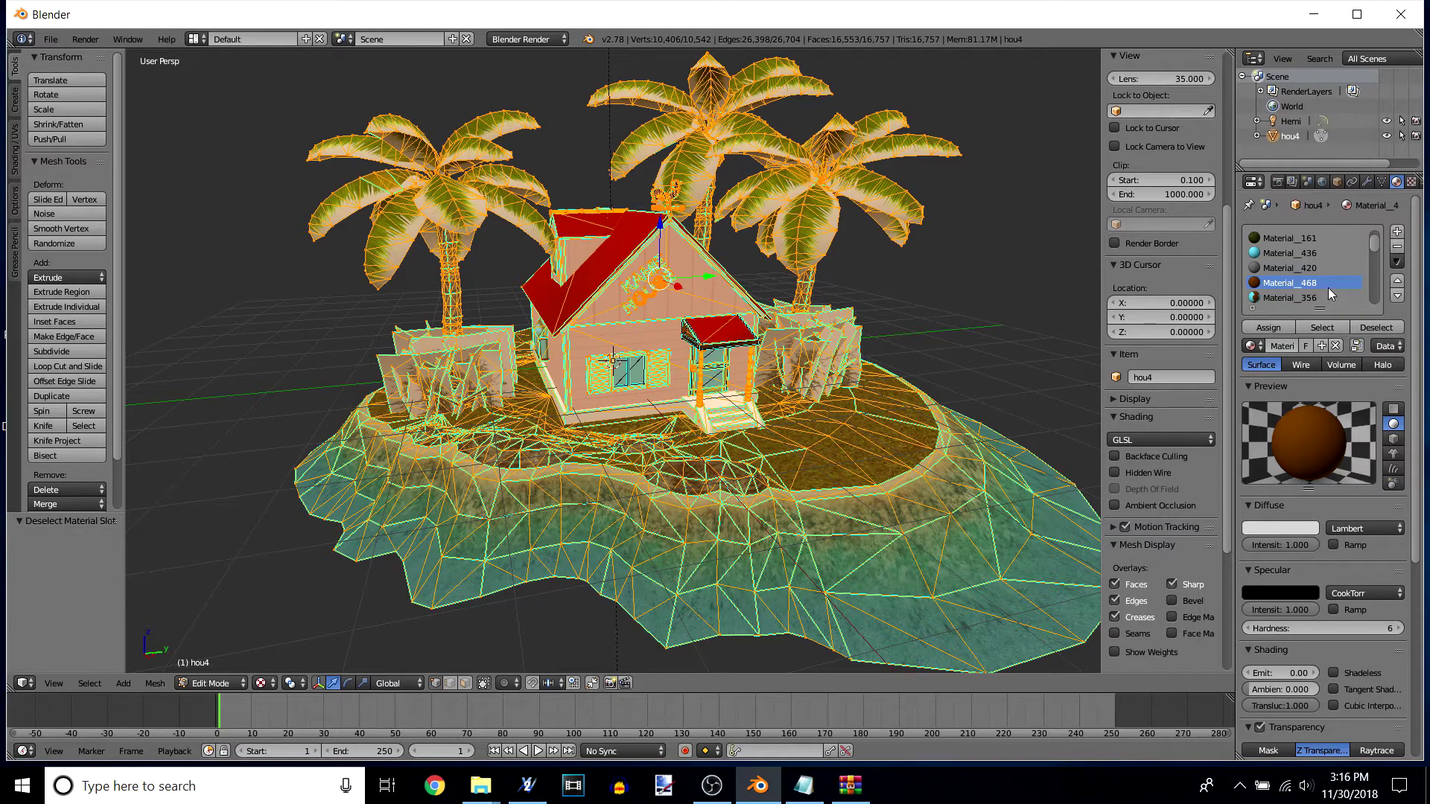
click(1295, 268)
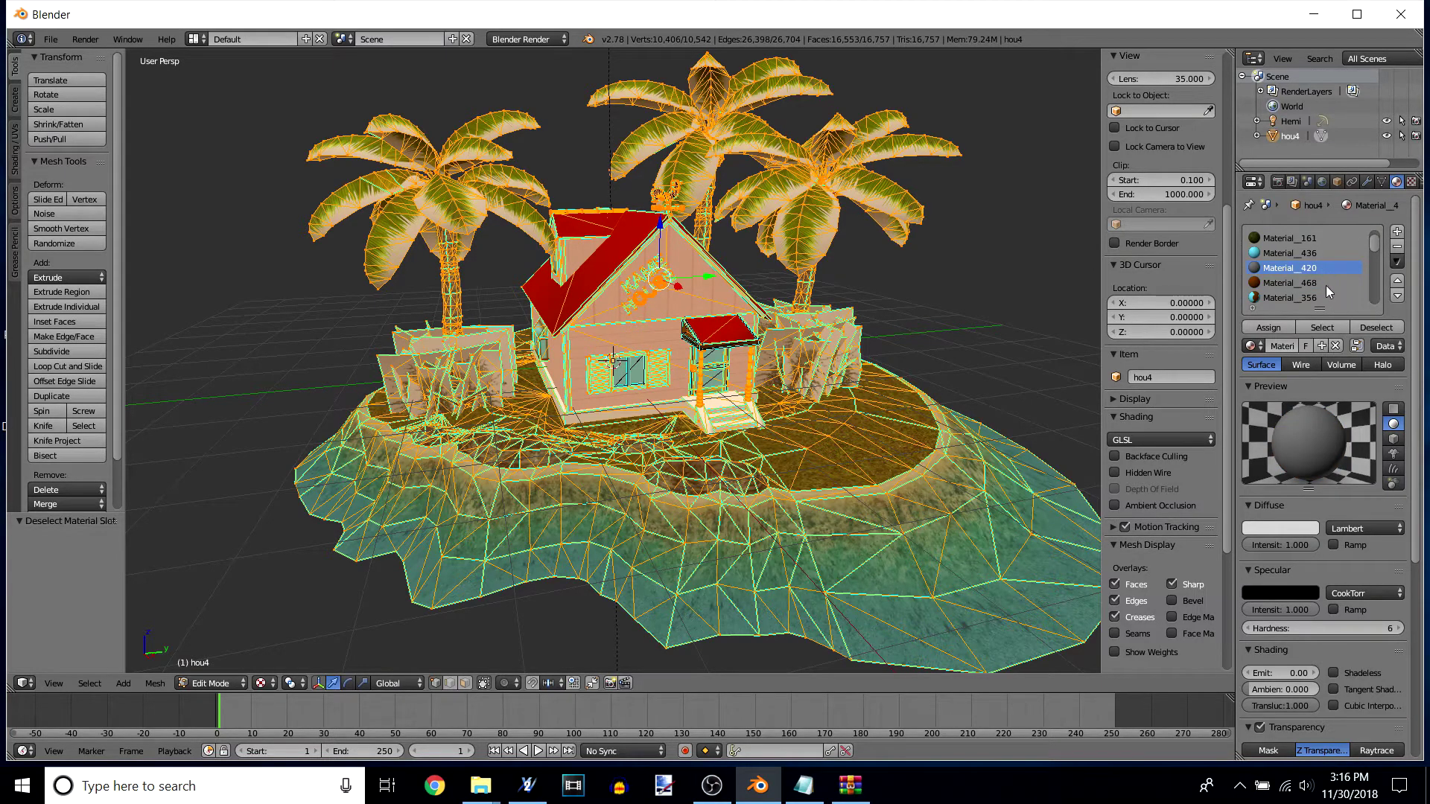
click(1321, 298)
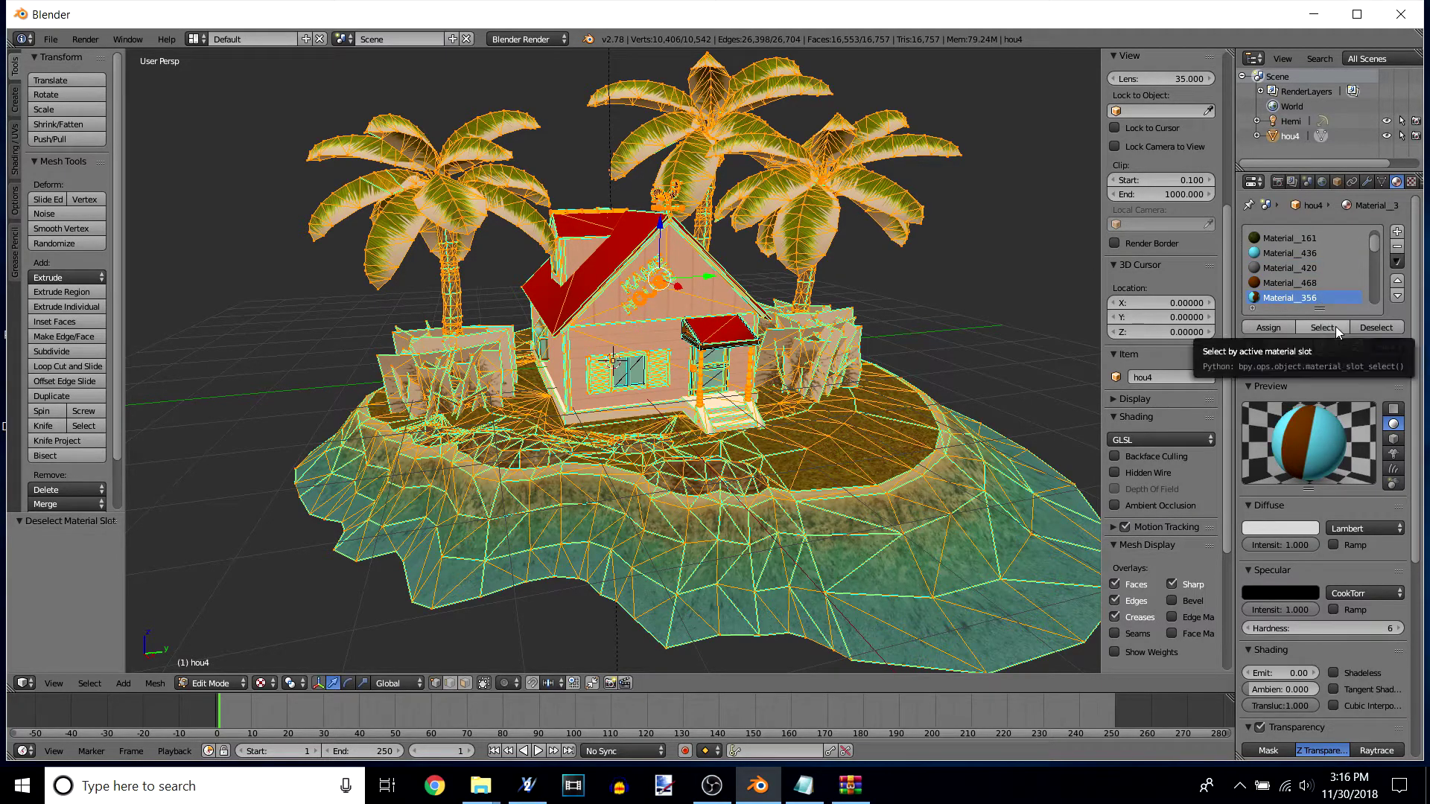
click(1335, 327)
click(1369, 325)
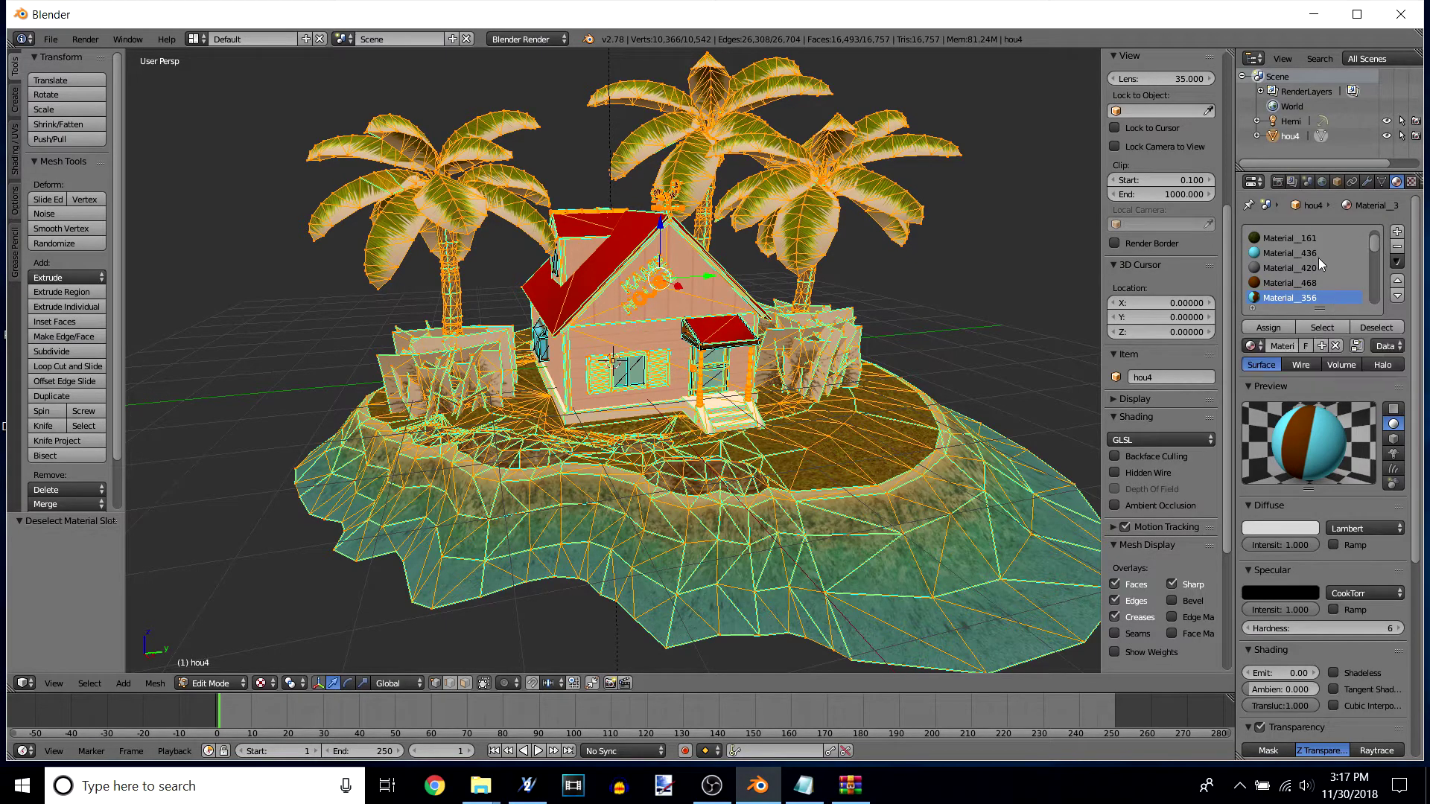
Step: Deselect and reselect the faces of Material__564 and of Material__596 to identify which parts of the model use them
scroll(1316, 271, down, 2)
click(1316, 283)
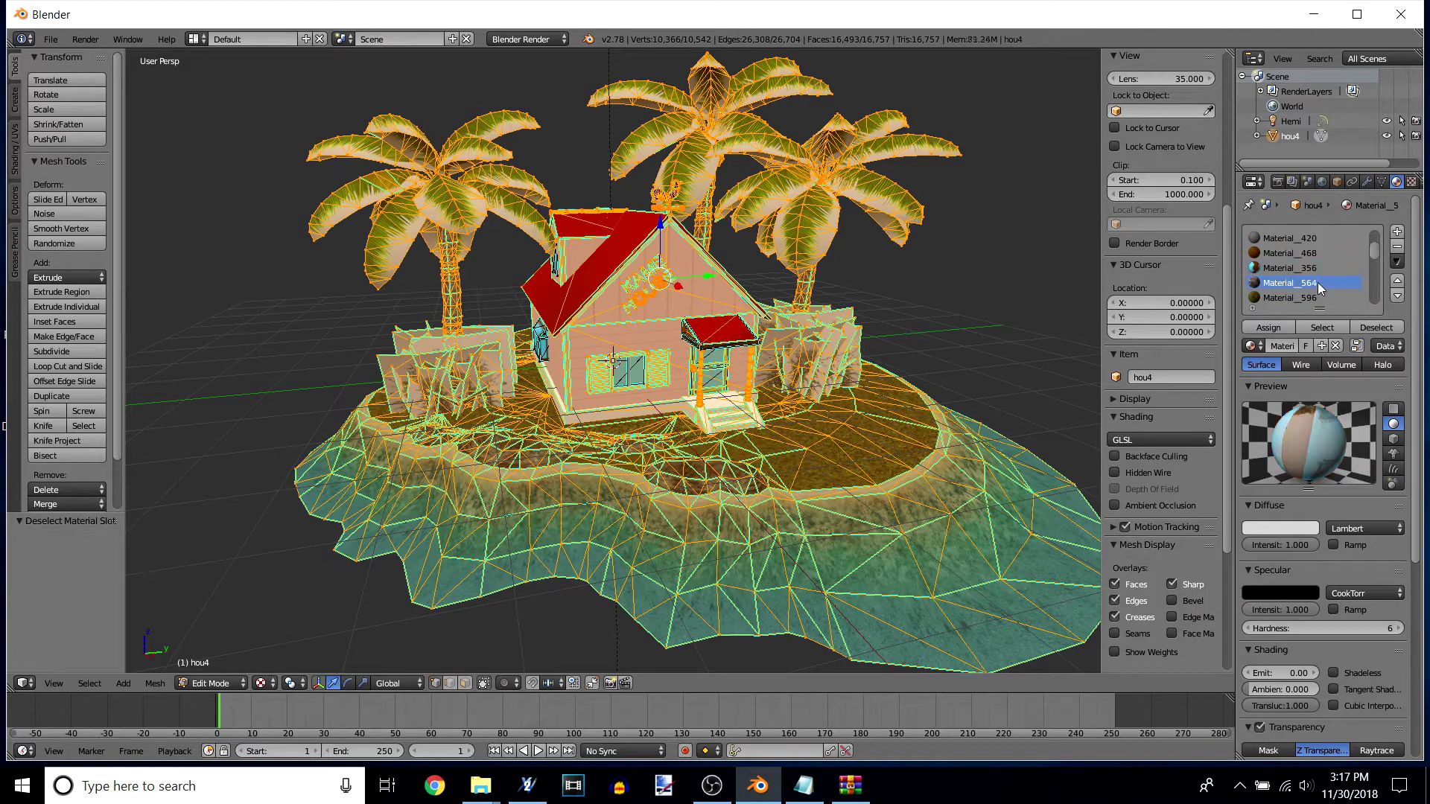
click(1339, 328)
click(1368, 328)
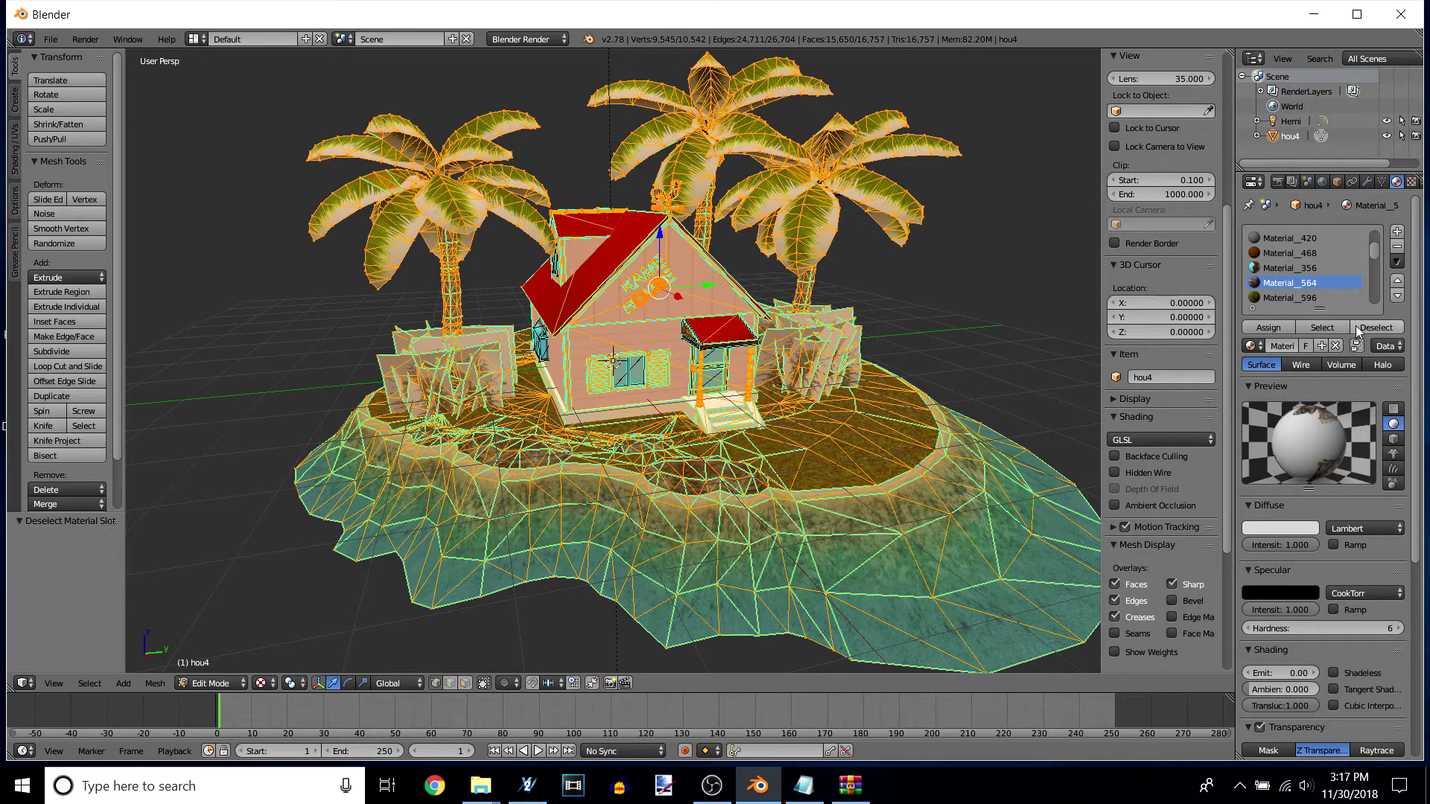
click(1338, 325)
scroll(1317, 250, down, 1)
click(1321, 283)
click(1368, 324)
click(1342, 325)
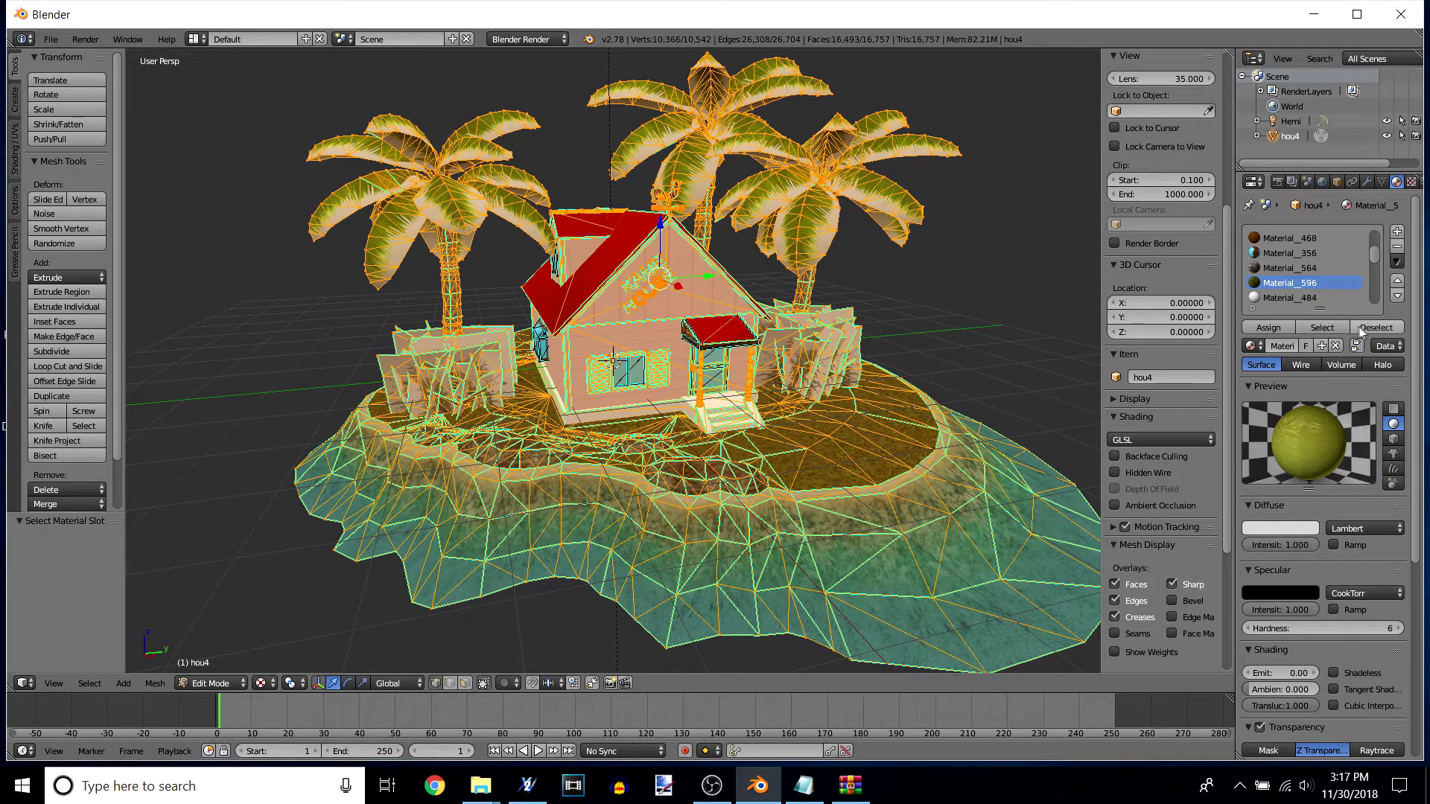
Step: Check which faces use Material__484 and leave them out of the mesh selection
scroll(1324, 253, down, 1)
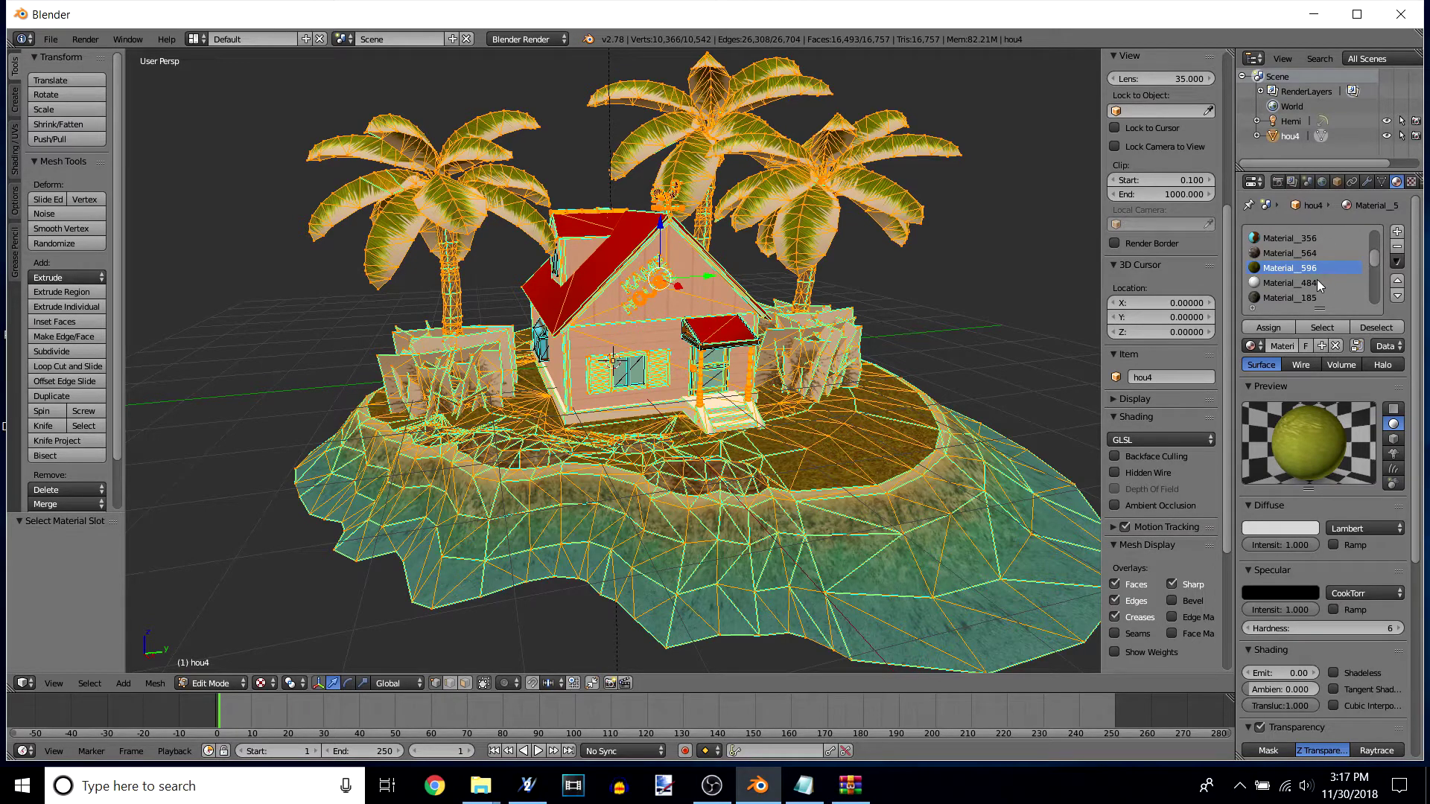
click(1318, 285)
click(1355, 325)
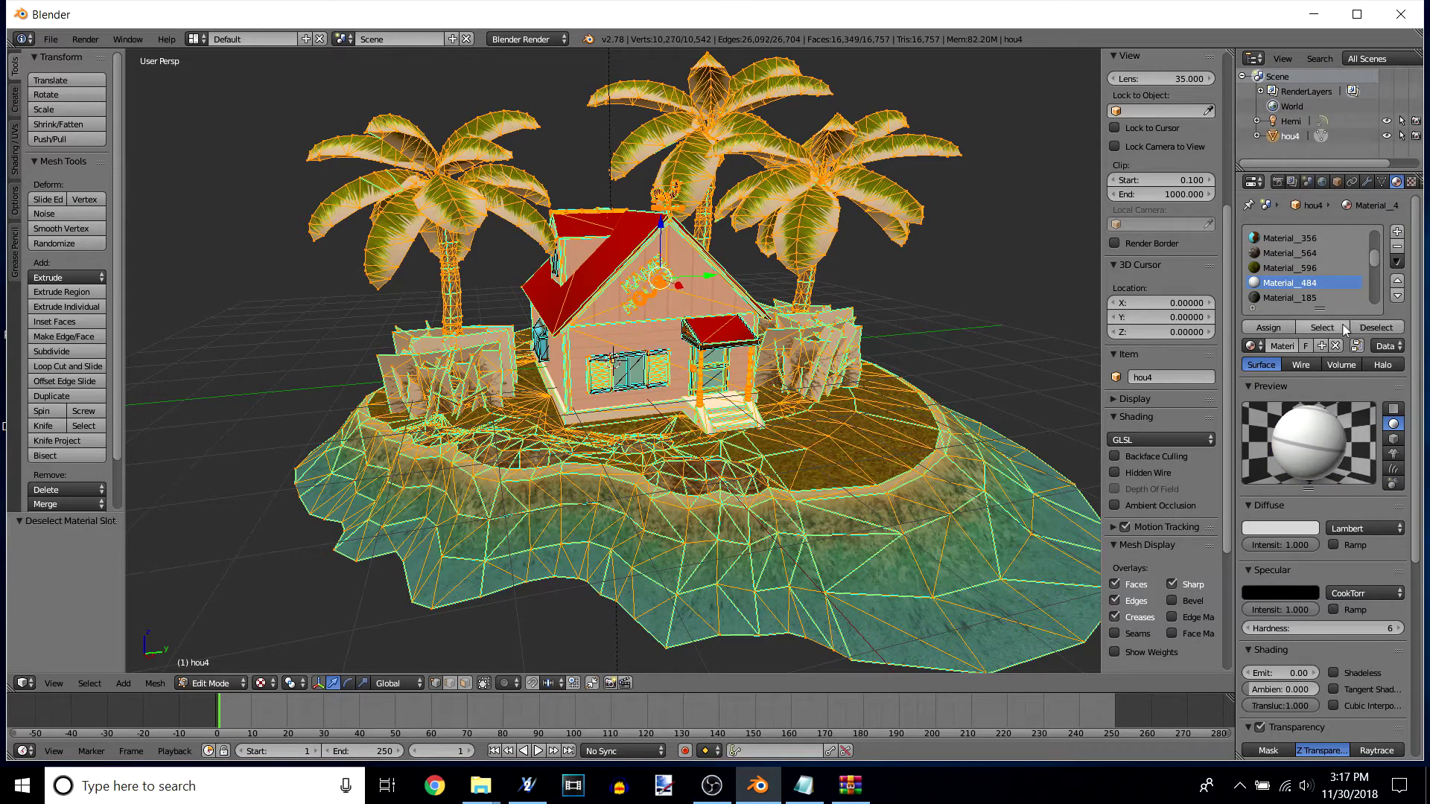
click(1342, 327)
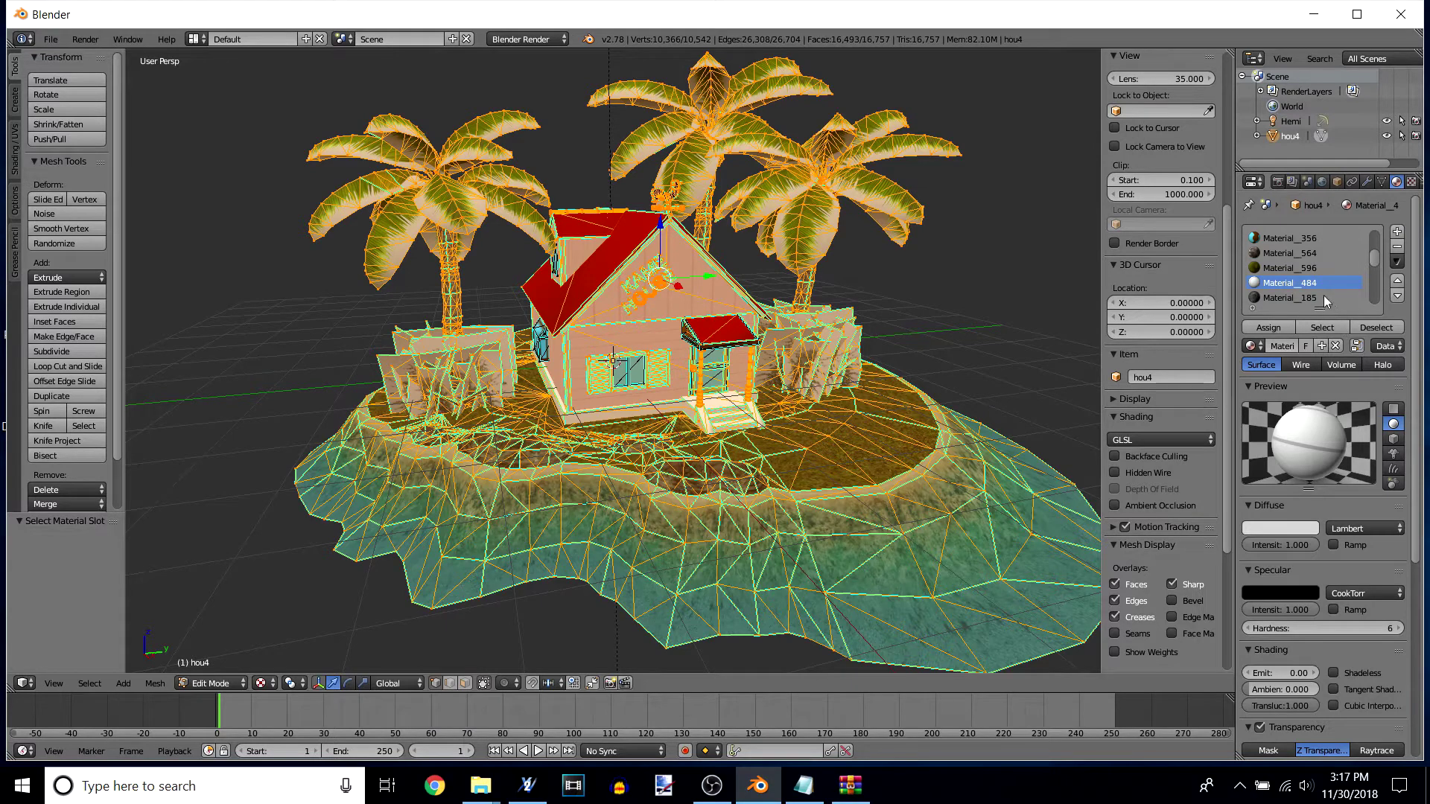
click(1375, 327)
Step: Deselect and reselect the faces of Material__185 and of Material__173 to identify which parts of the model use them
scroll(1319, 264, up, 1)
scroll(1321, 266, down, 3)
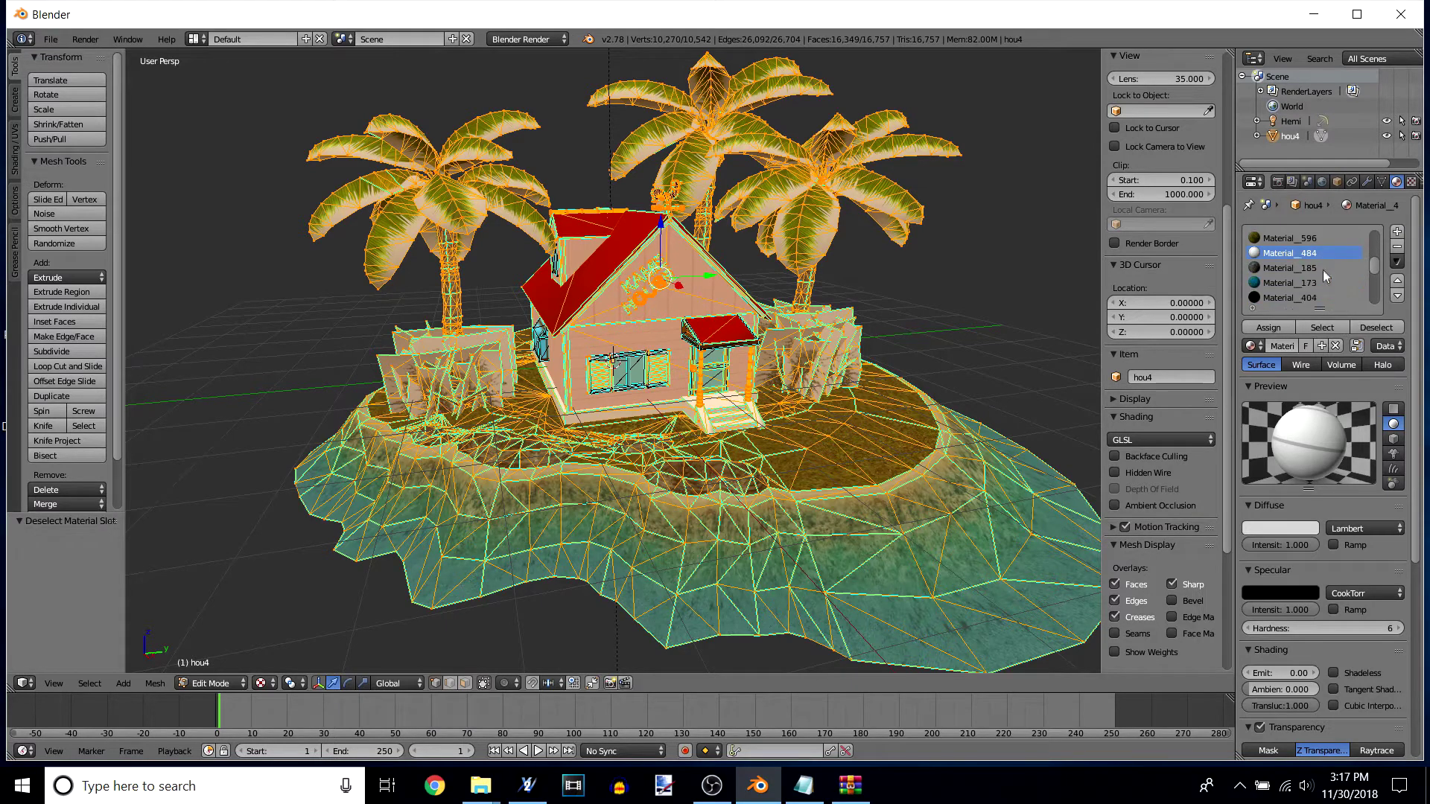
click(1324, 267)
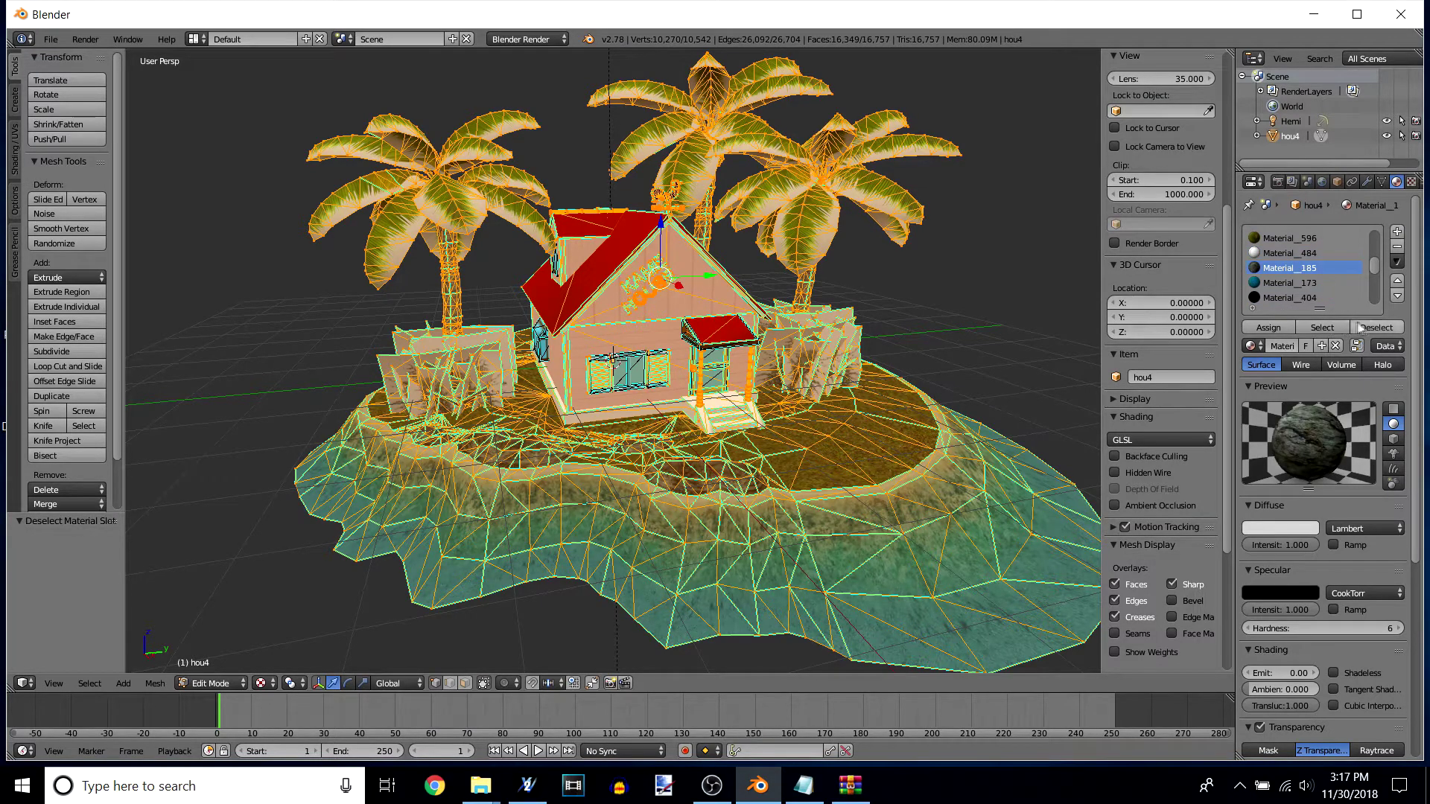
click(1361, 326)
click(1343, 323)
scroll(1318, 275, down, 1)
click(1316, 266)
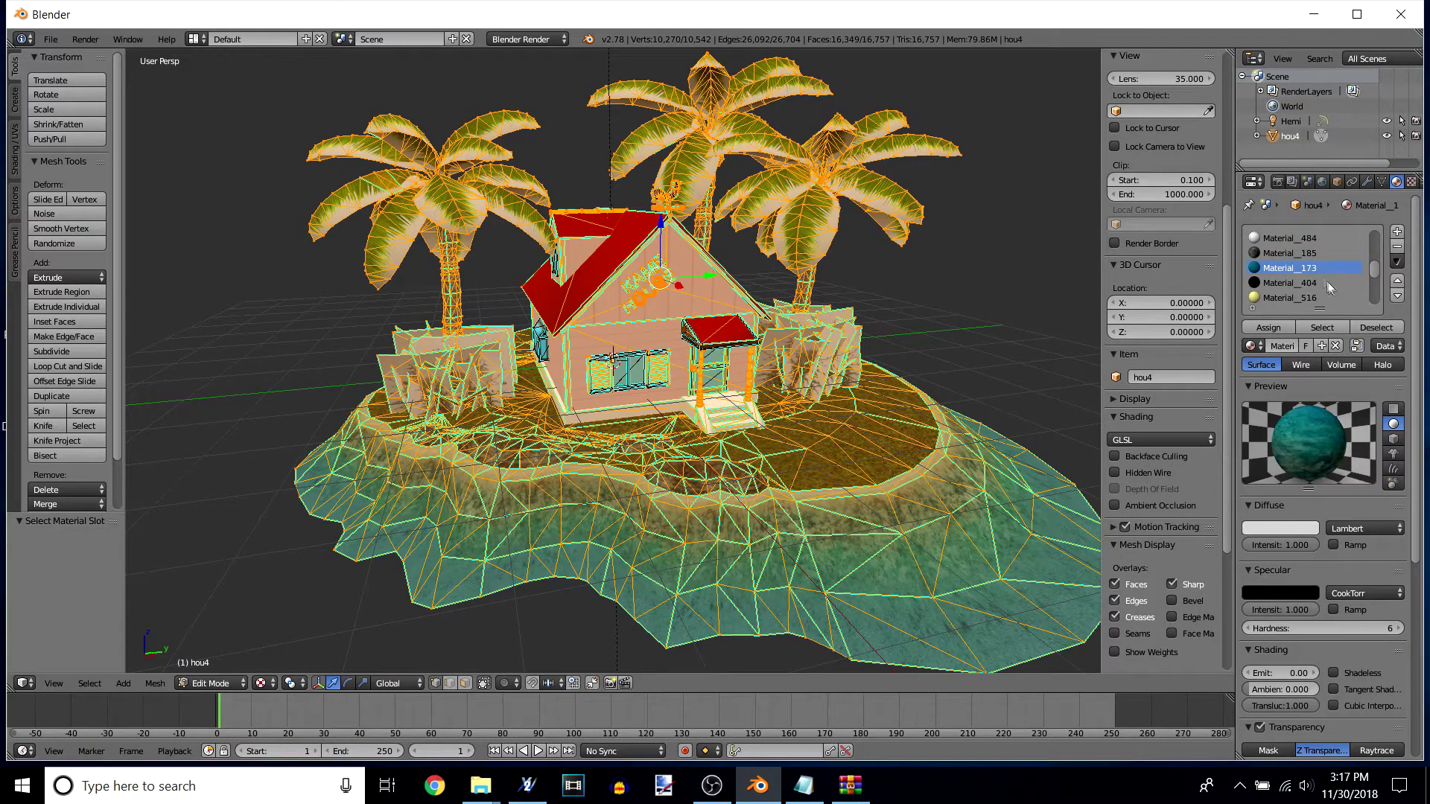
click(1373, 328)
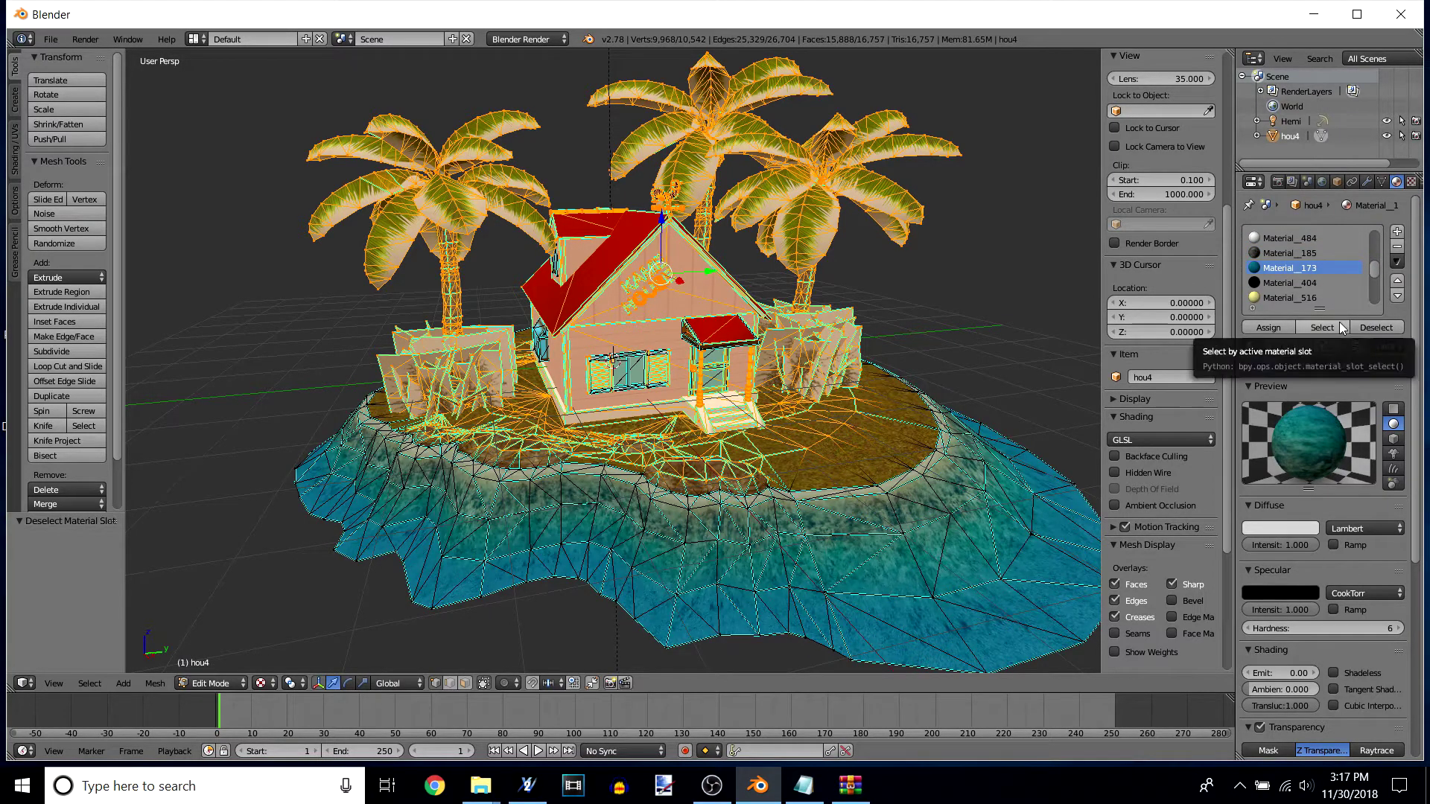
click(1341, 327)
Step: Remove the faces assigned to Material__404, Material__516 and Material__309 from the mesh selection
scroll(1329, 268, down, 1)
click(1329, 268)
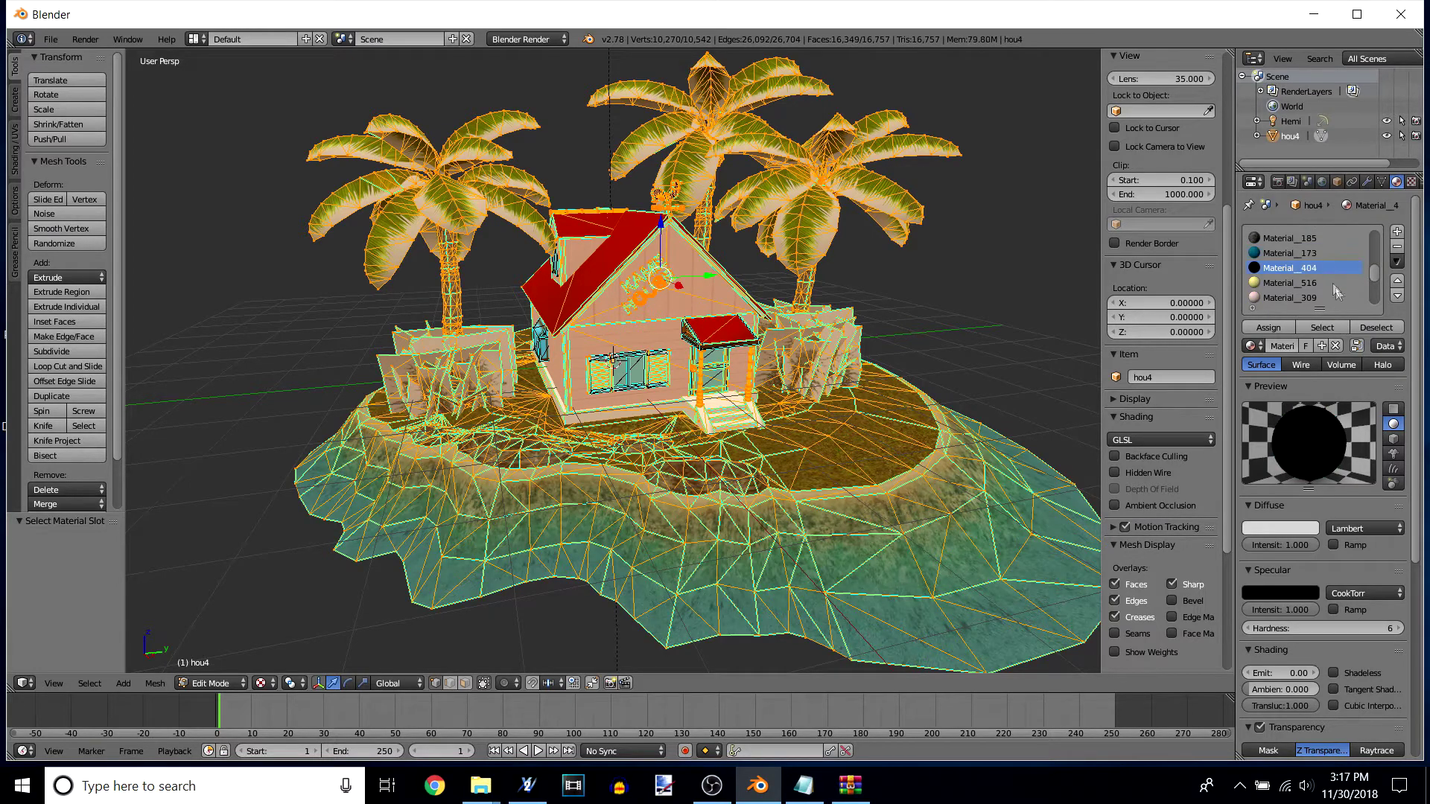
click(1365, 327)
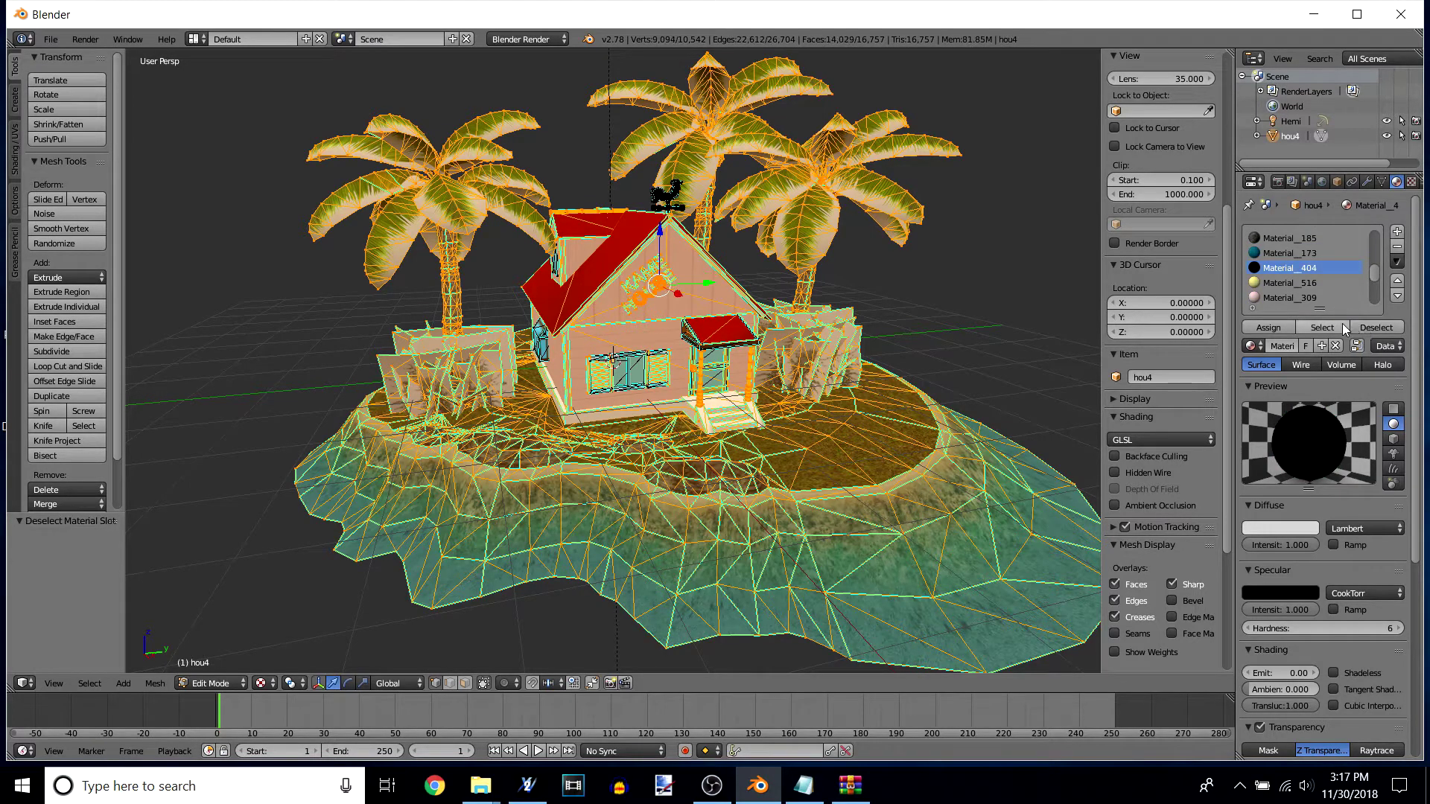
scroll(1320, 267, down, 1)
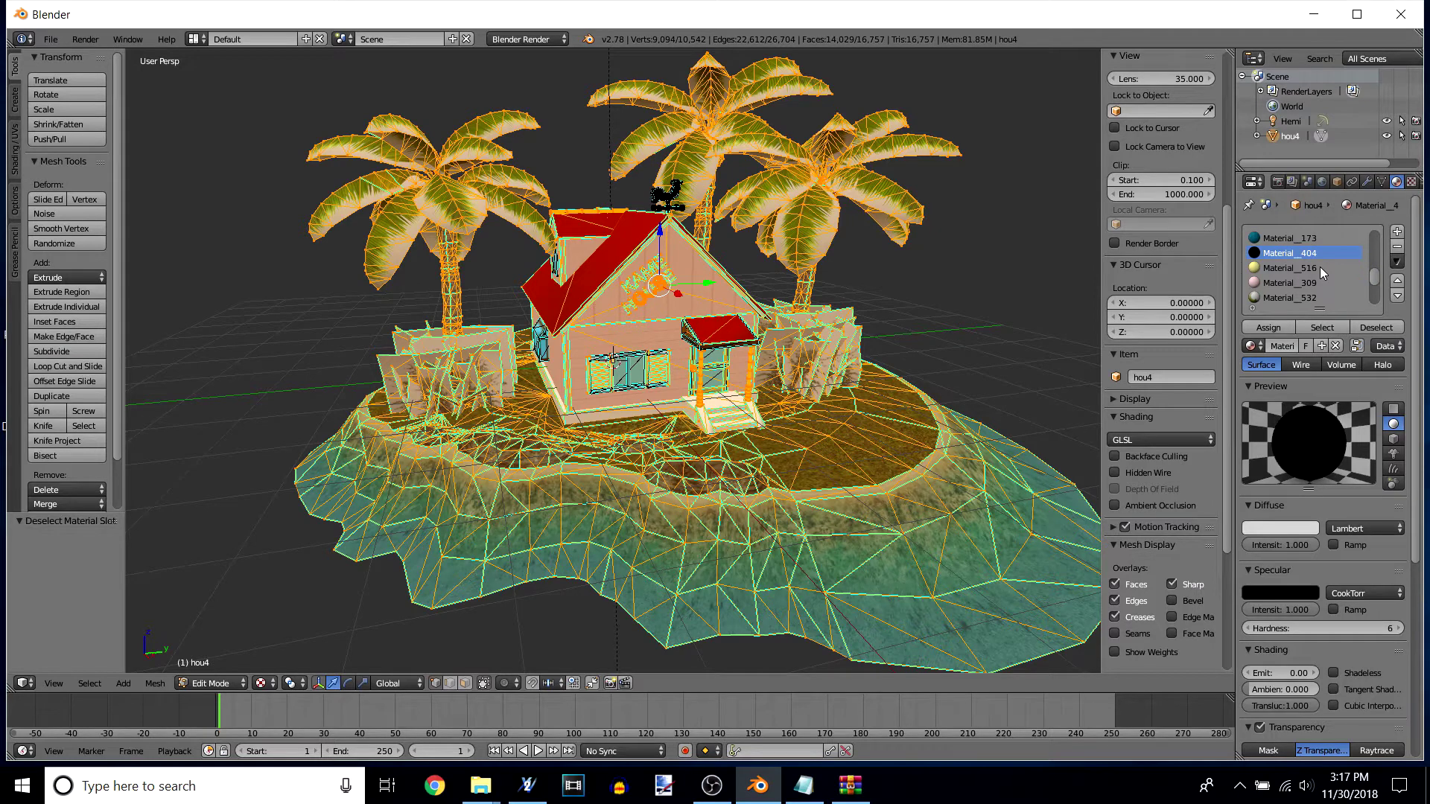
click(1321, 270)
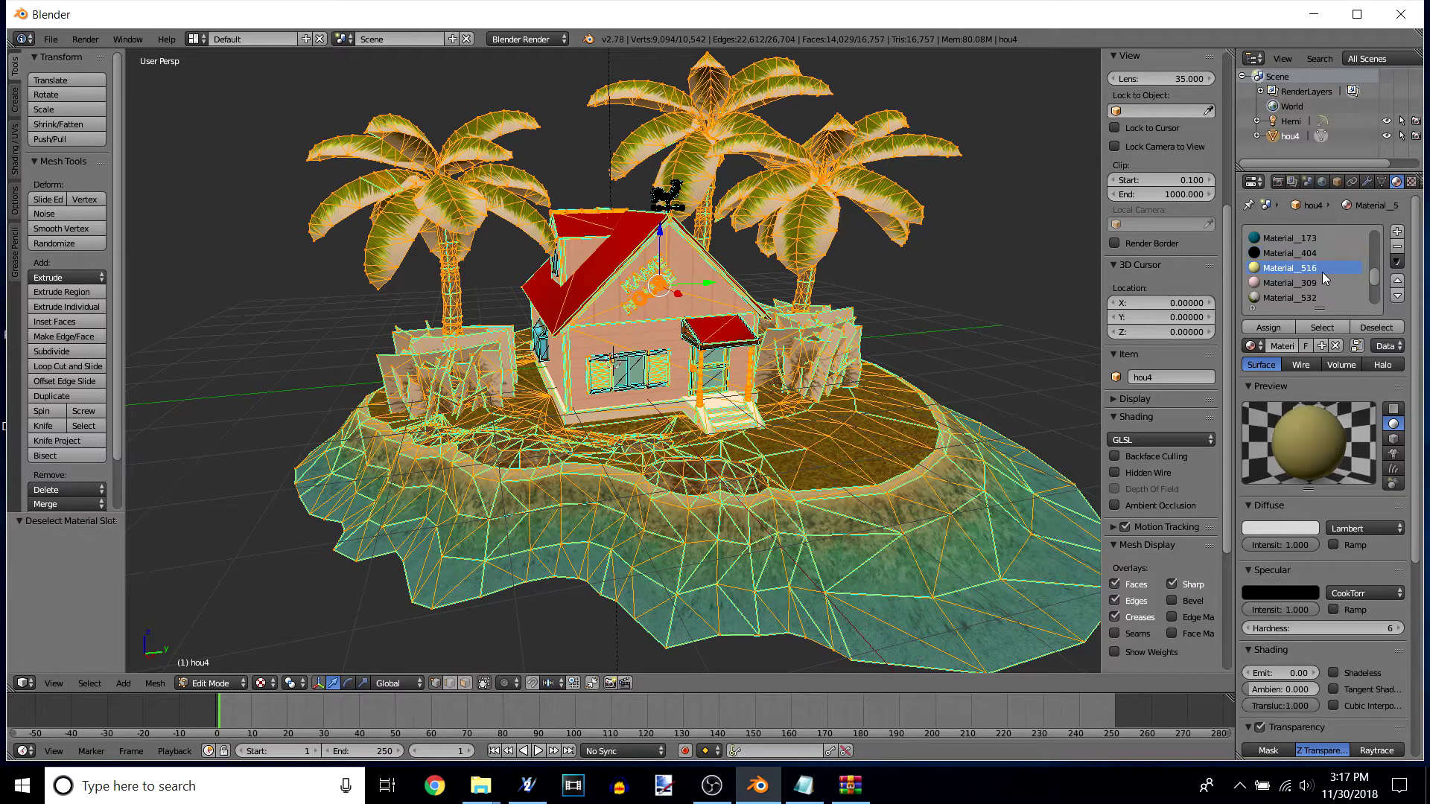
click(1365, 326)
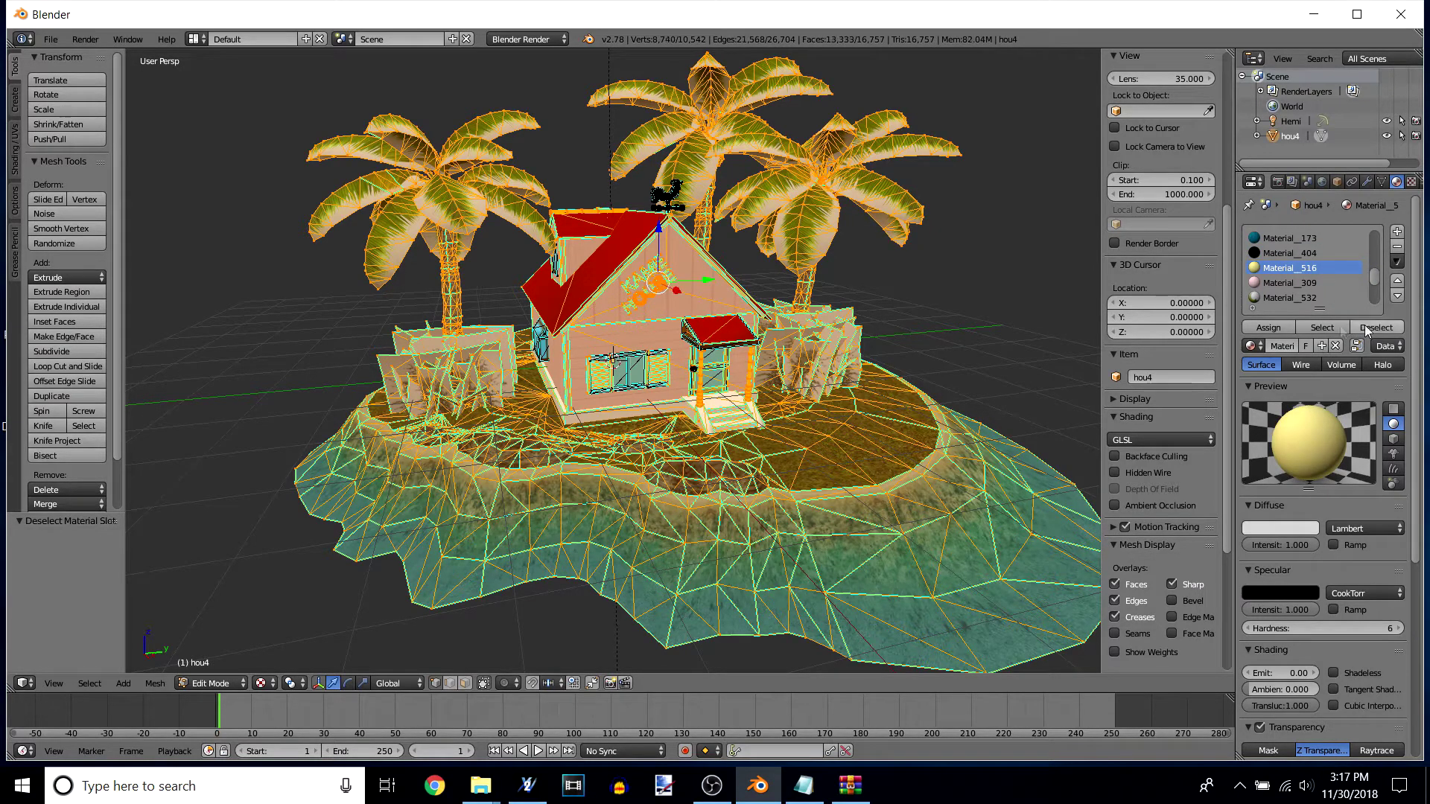
click(1309, 267)
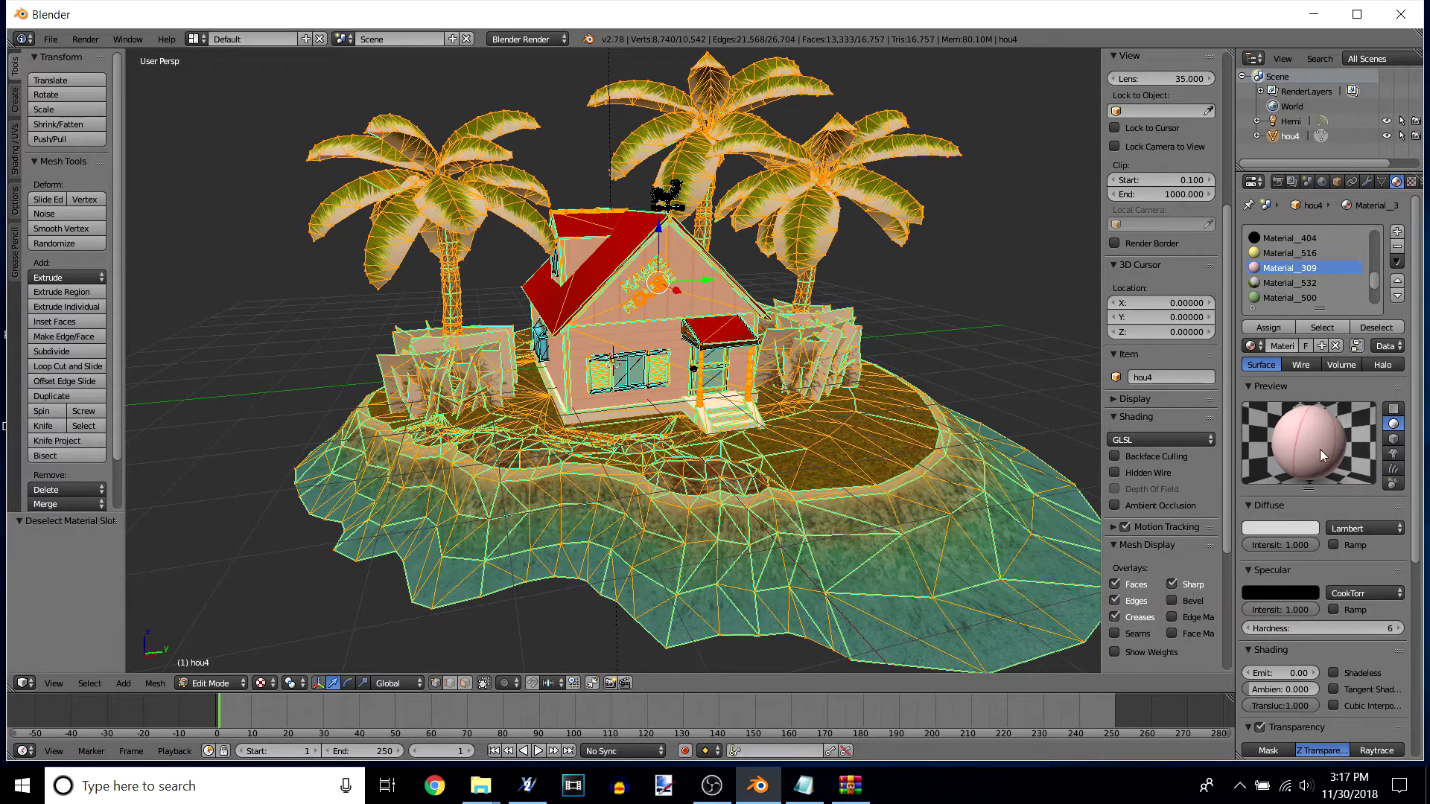
click(1357, 327)
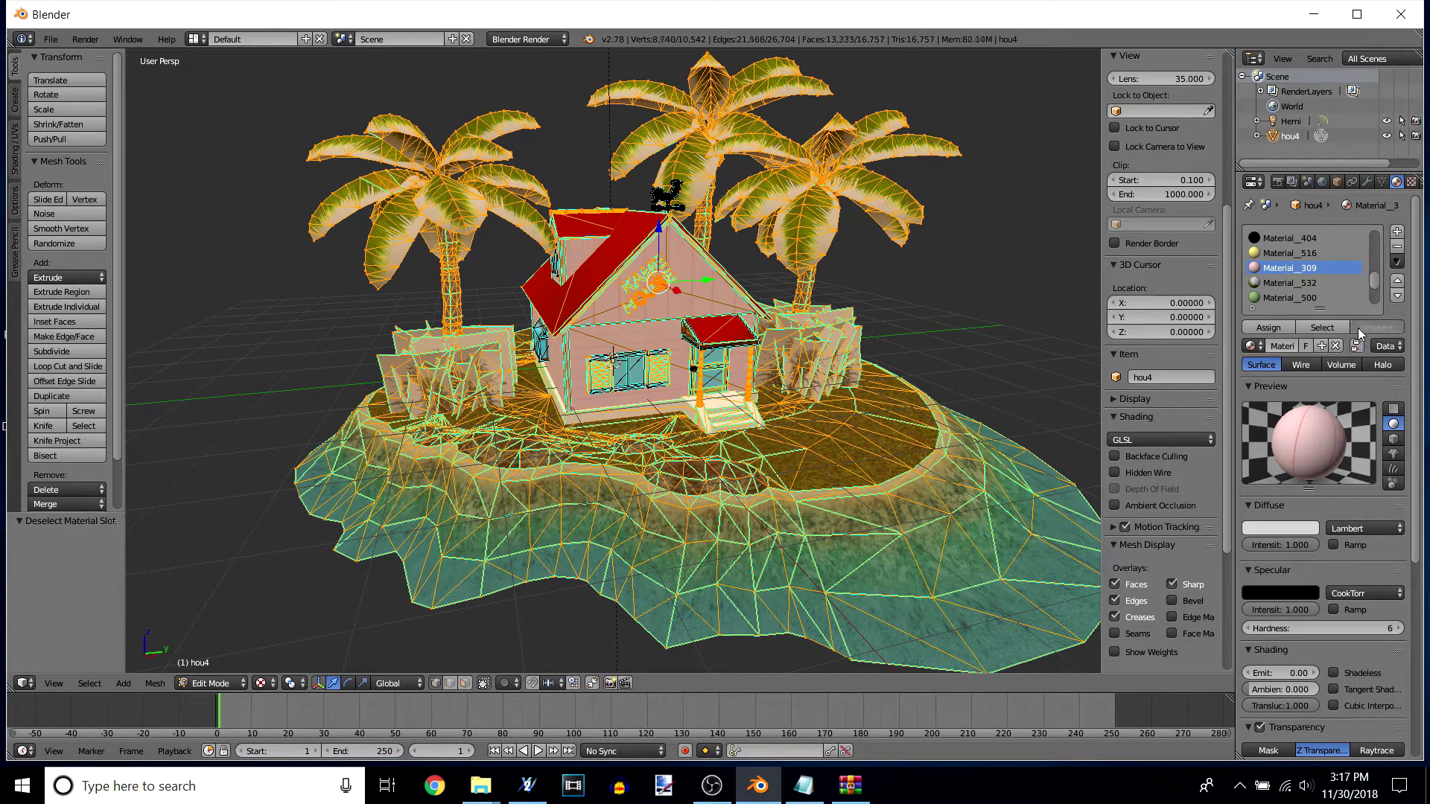
Step: Deselect and reselect the faces assigned to Material__532 to identify which parts of the model use it
scroll(1320, 271, down, 1)
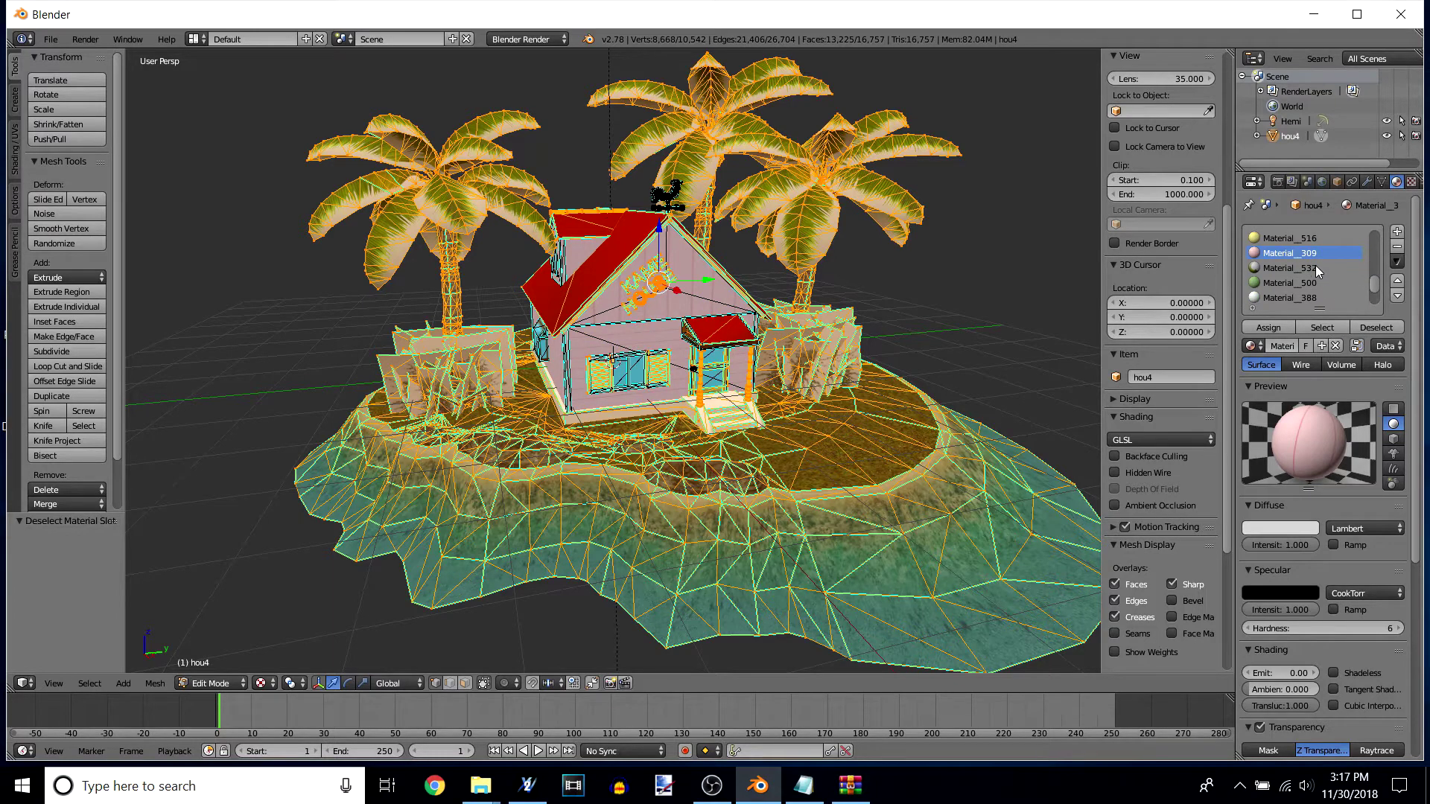
click(1303, 268)
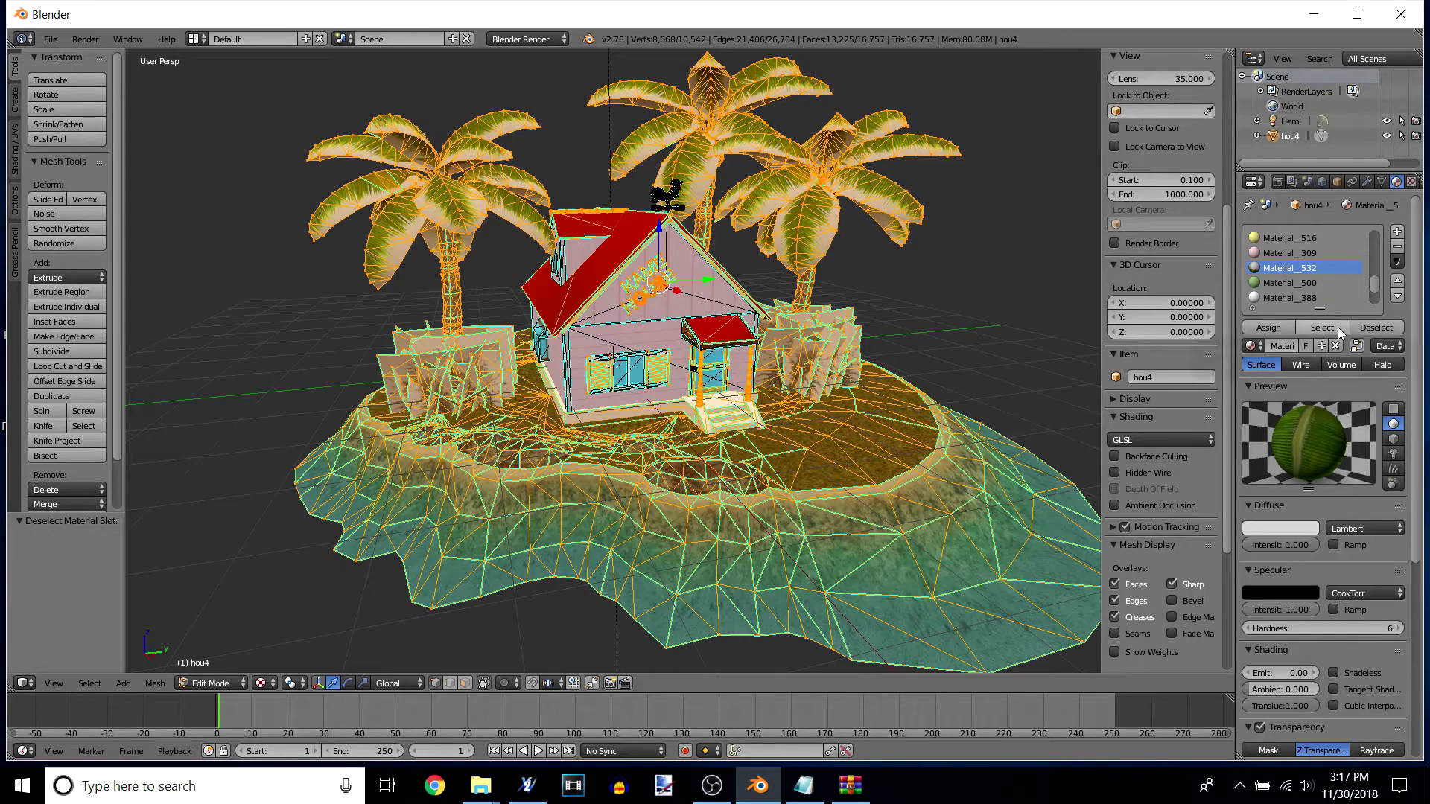
click(1364, 325)
click(1320, 328)
Step: Remove the faces assigned to Material__500, Material__388 and Material__452 from the mesh selection
scroll(1319, 262, down, 1)
click(1311, 268)
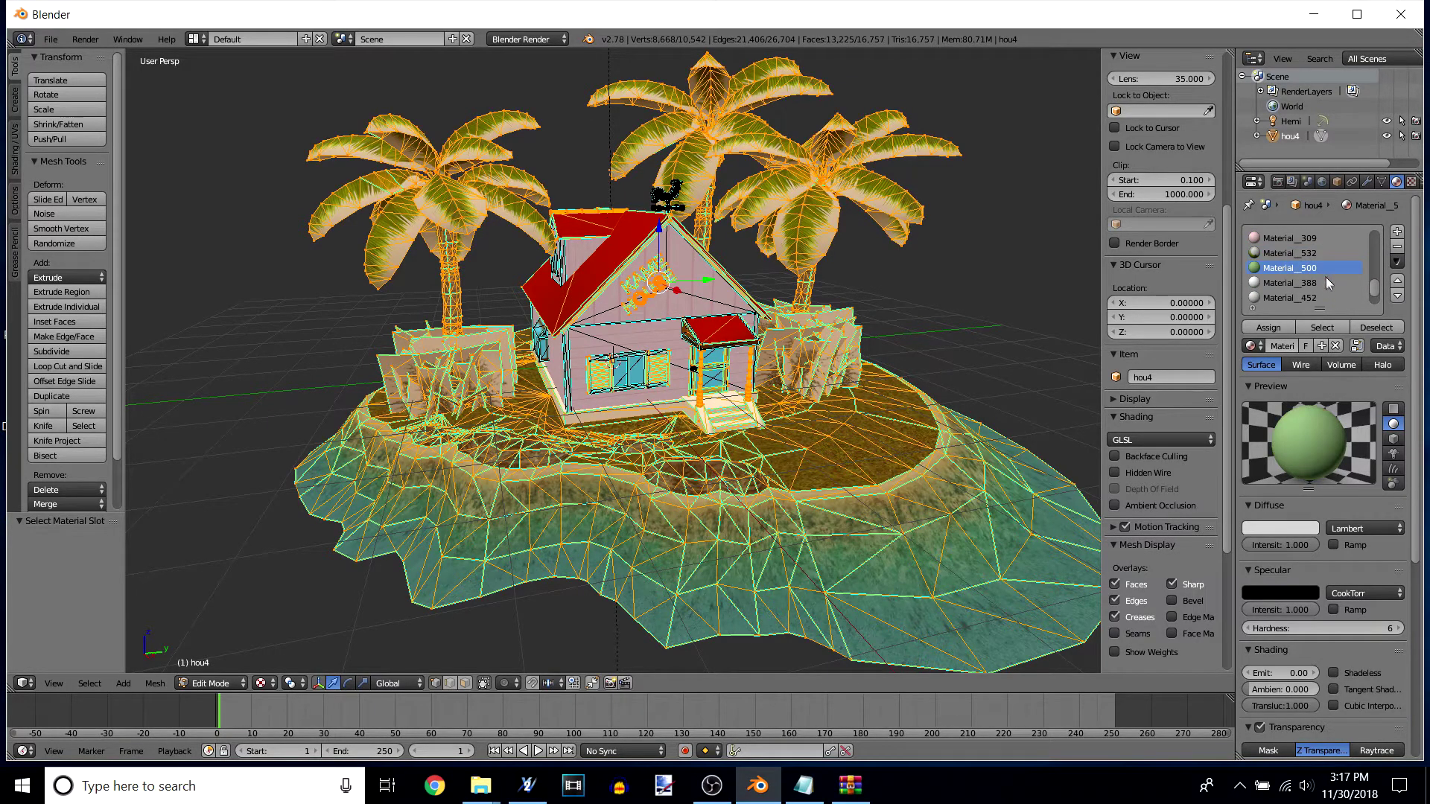
click(1360, 328)
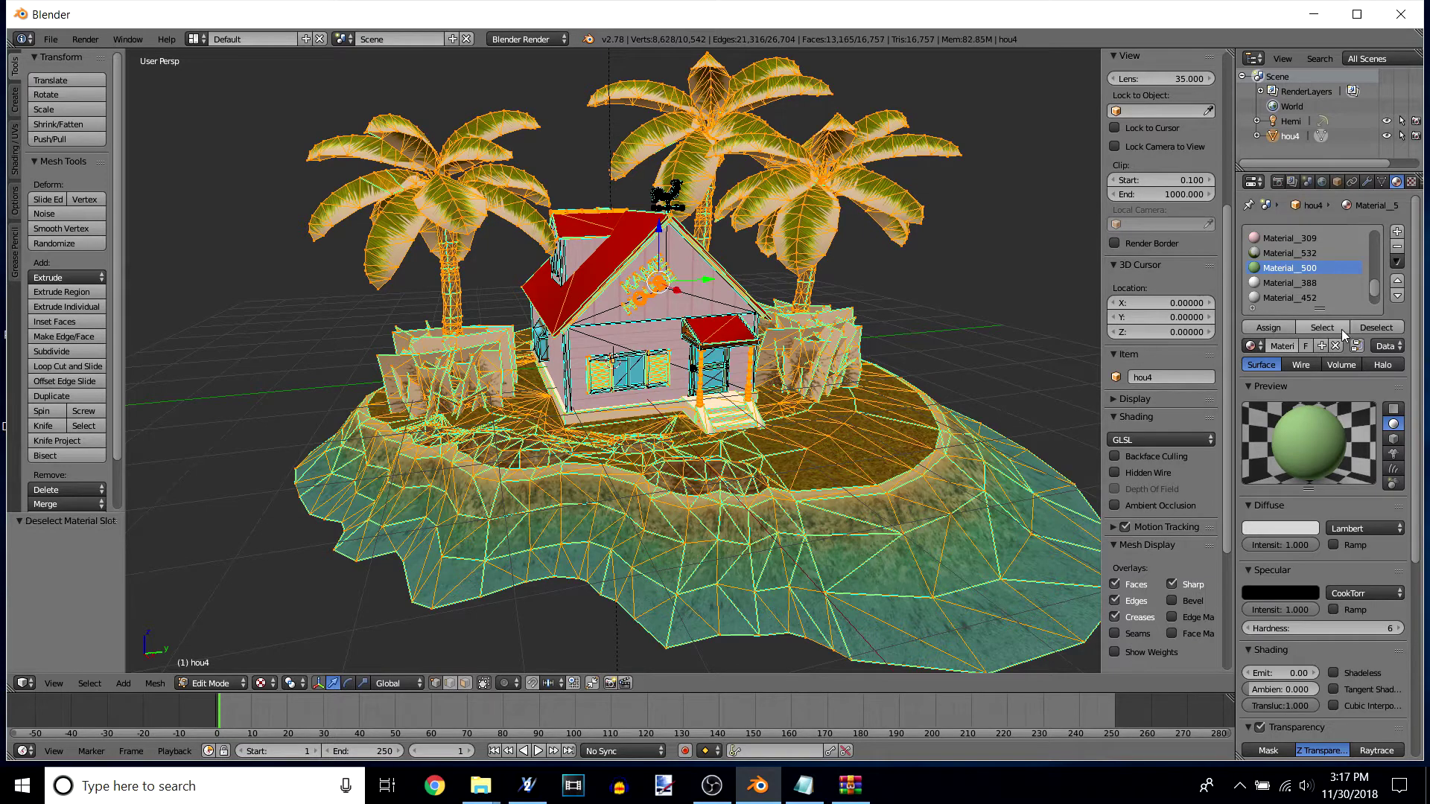
scroll(1326, 273, down, 1)
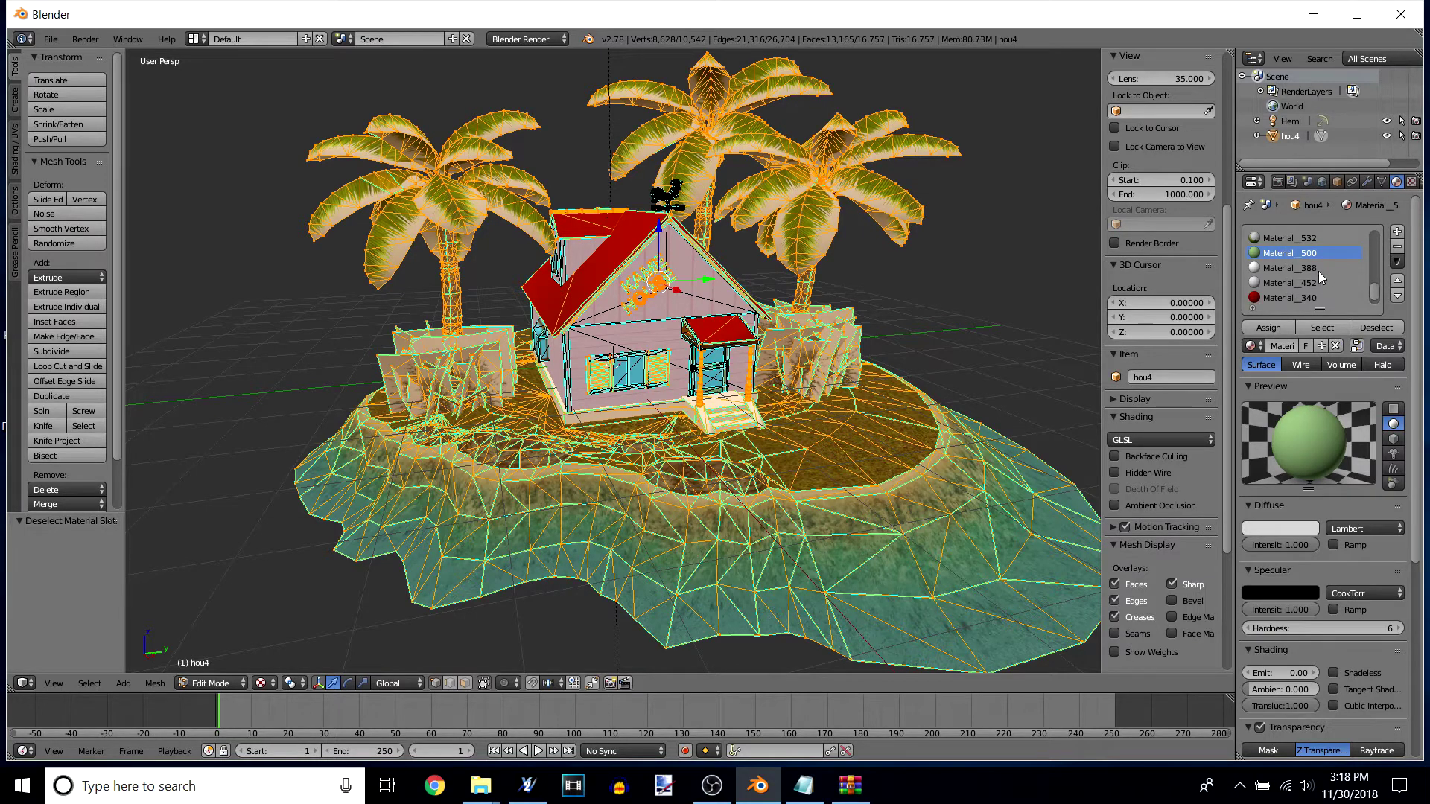
click(1317, 269)
click(1360, 326)
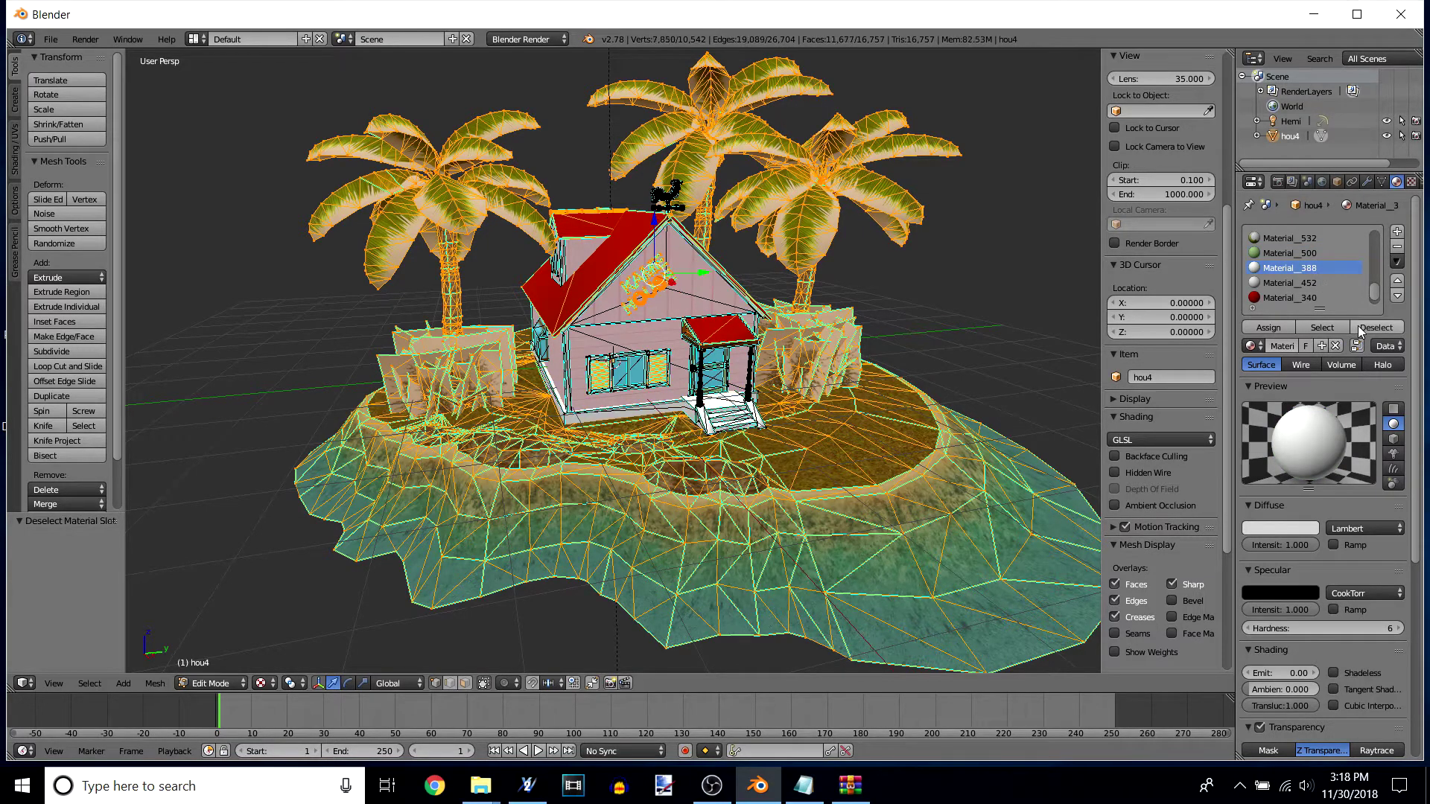
scroll(1305, 266, down, 1)
click(1311, 268)
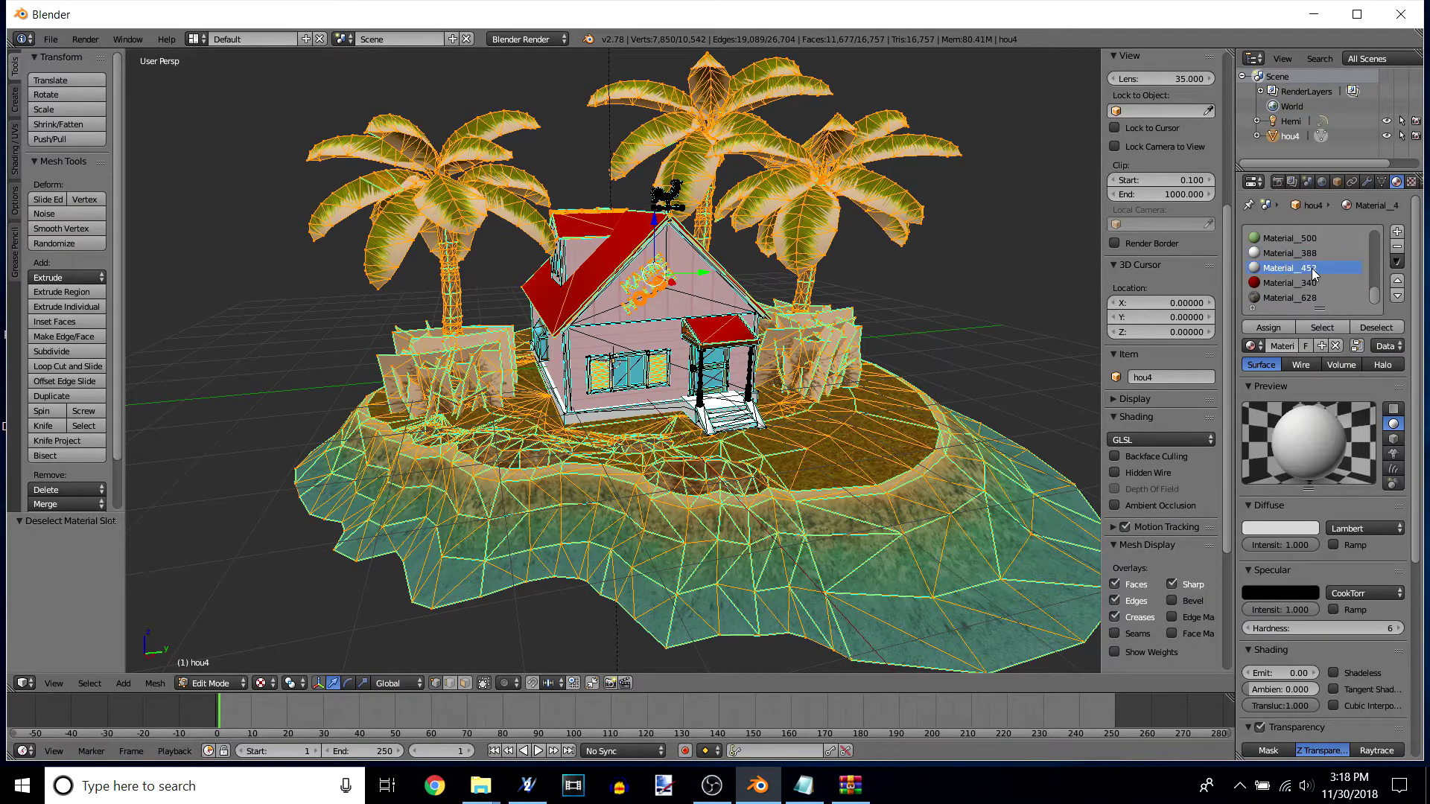
click(1369, 328)
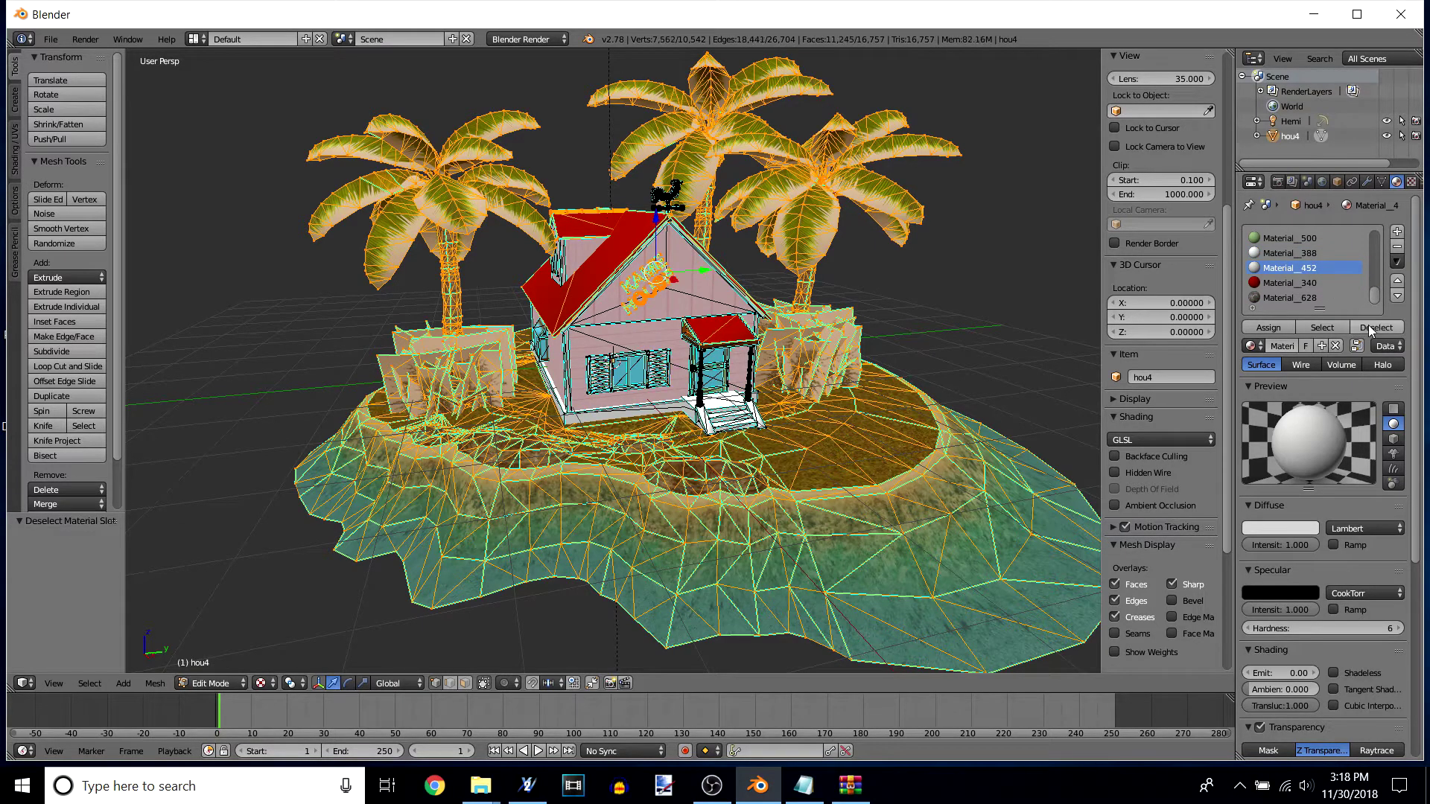
Step: Remove the faces of Material__340 from the mesh selection, and deselect and reselect those of Material__628 to identify their part of the model
click(1315, 282)
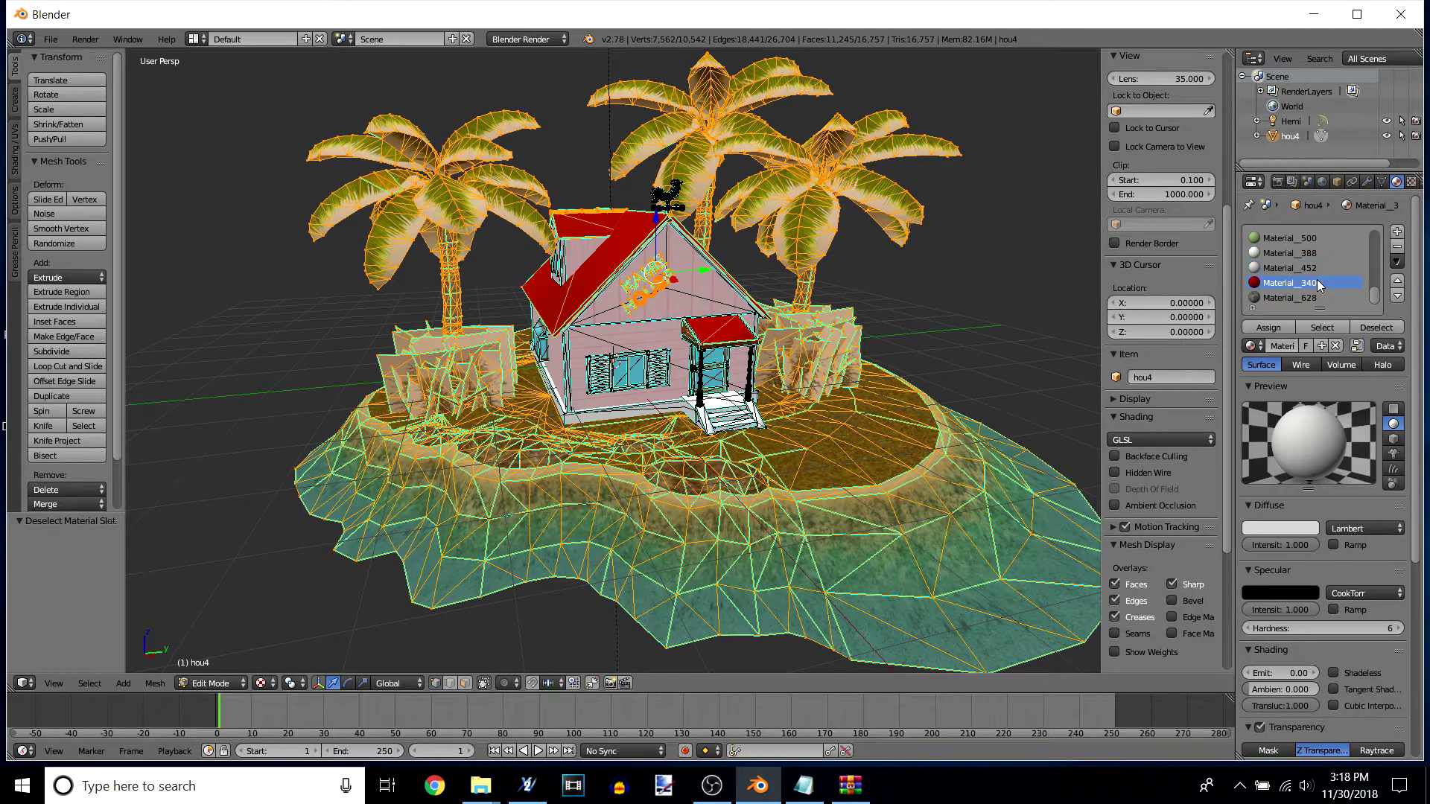
click(1361, 327)
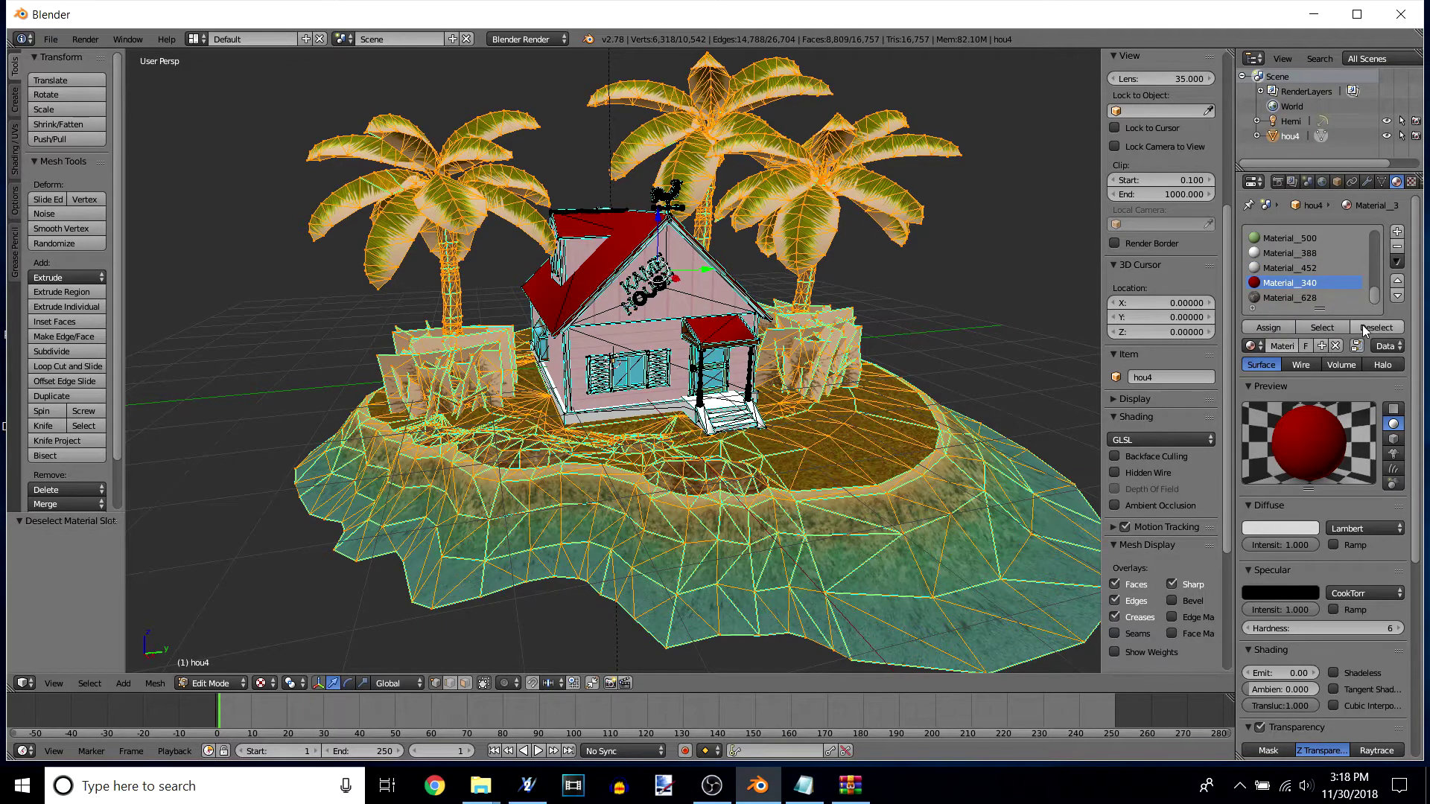
click(1312, 296)
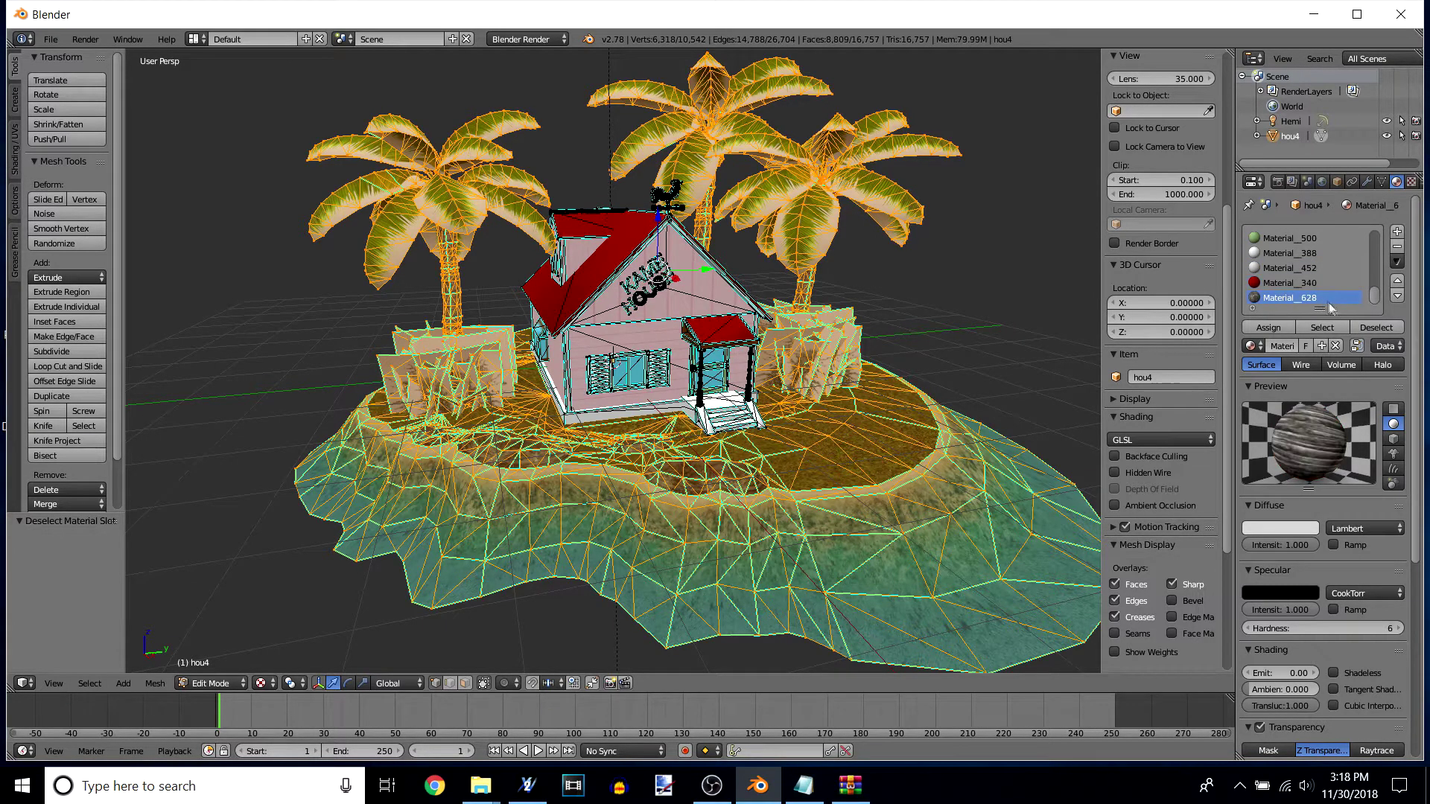
click(1367, 329)
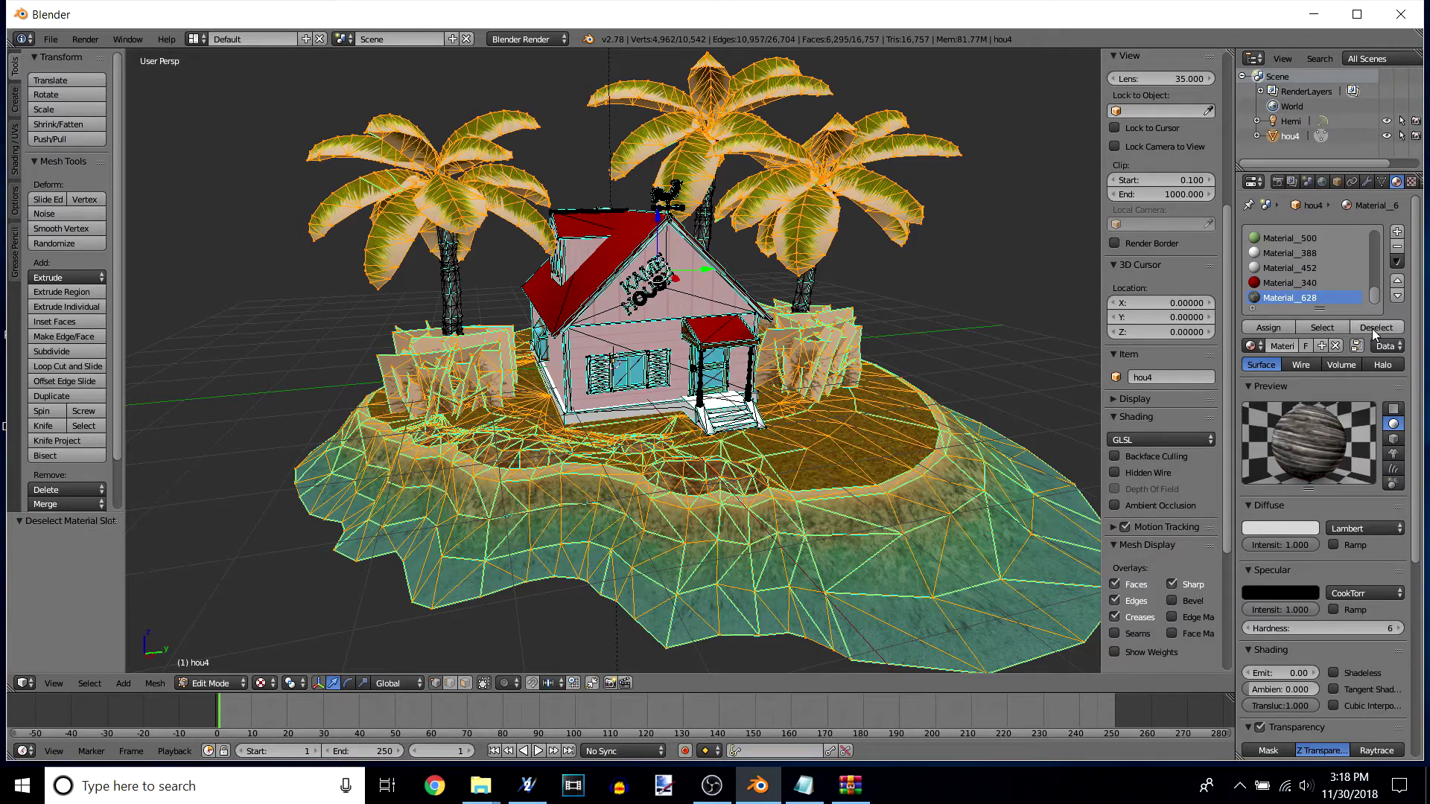
click(1333, 326)
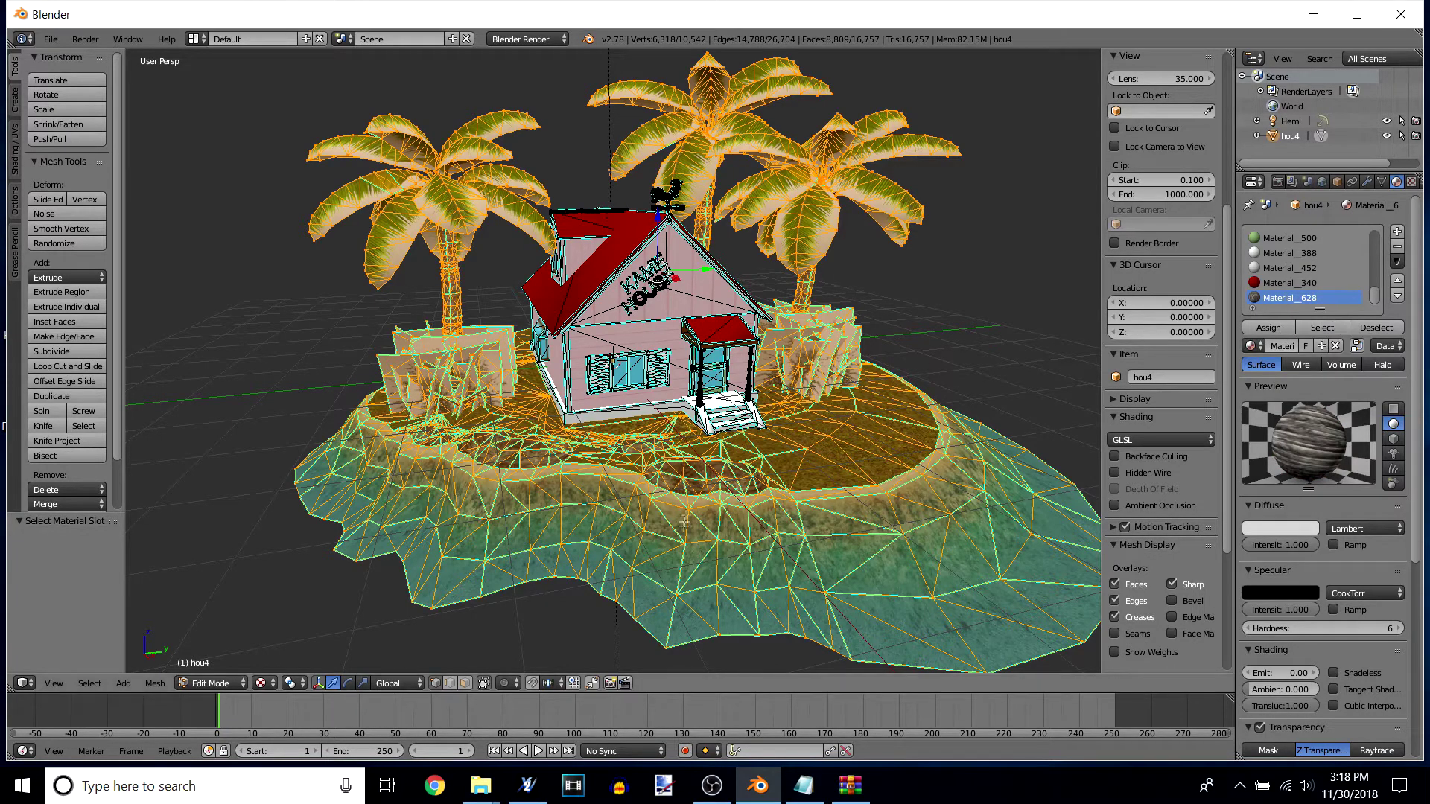
Step: Check that no house faces are selected and delete the vertices of the selected island, palm trees and bushes
scroll(645, 452, up, 5)
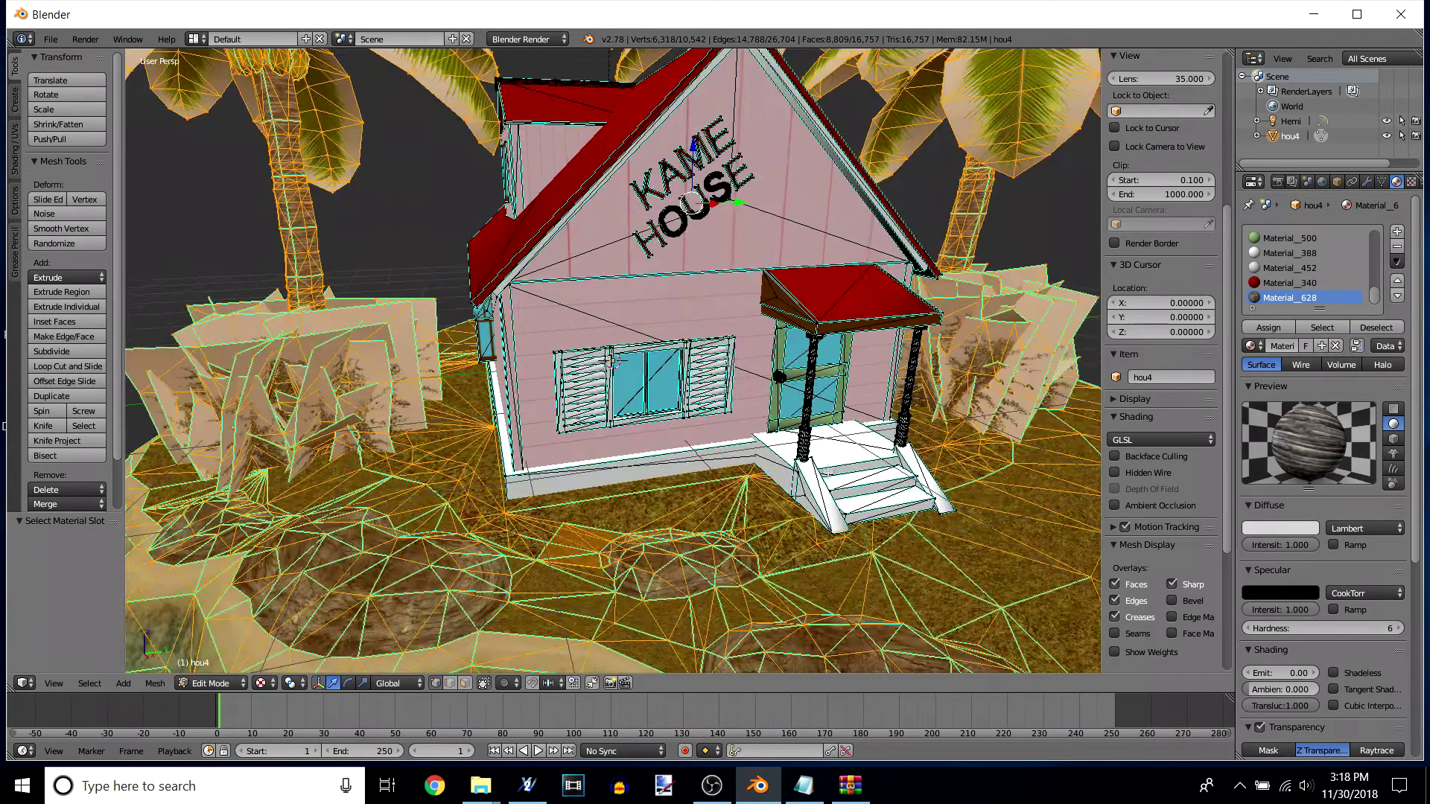
scroll(762, 400, down, 2)
scroll(760, 406, up, 2)
scroll(759, 410, down, 1)
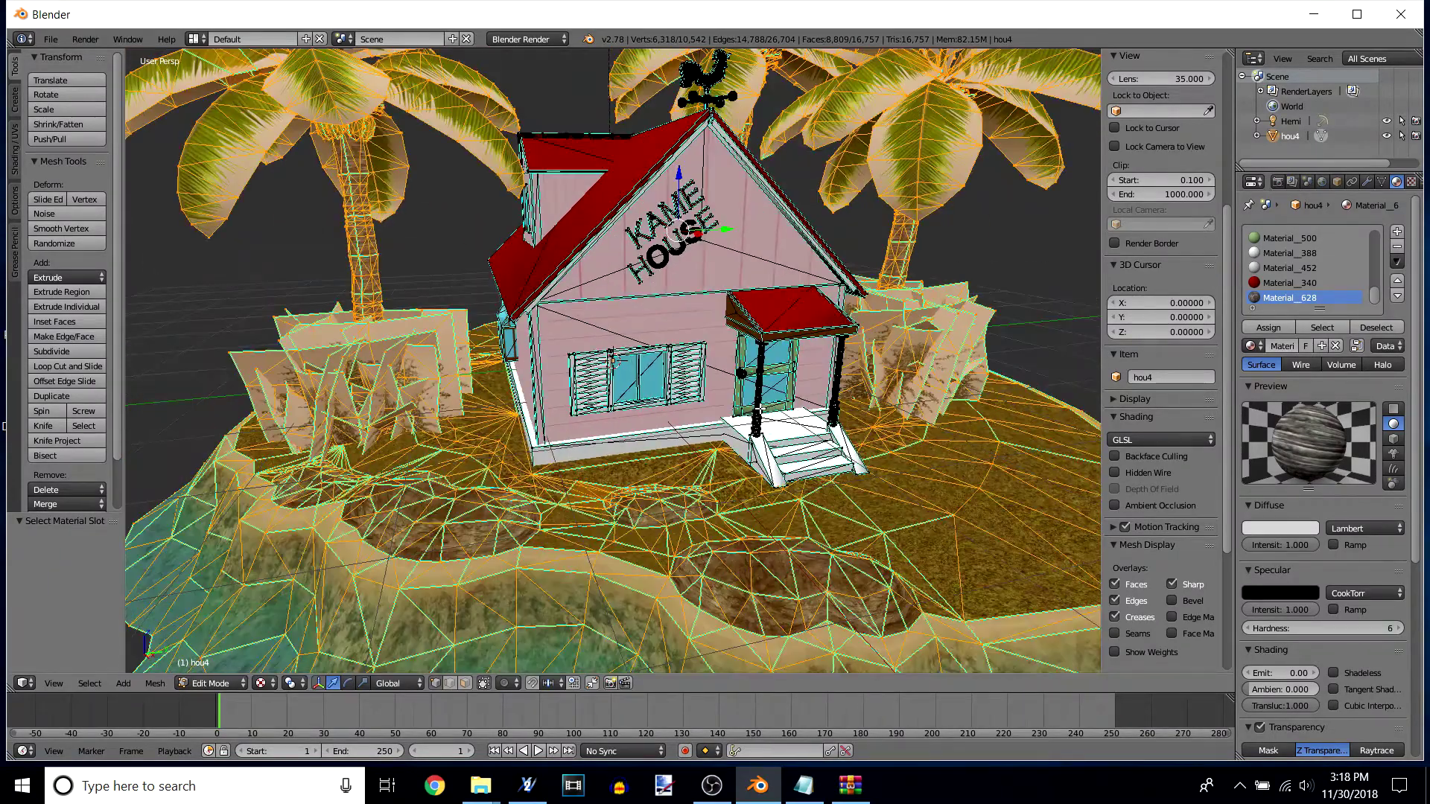
scroll(615, 363, up, 2)
scroll(615, 362, down, 2)
middle_drag(807, 392, 141, 409)
scroll(616, 363, up, 3)
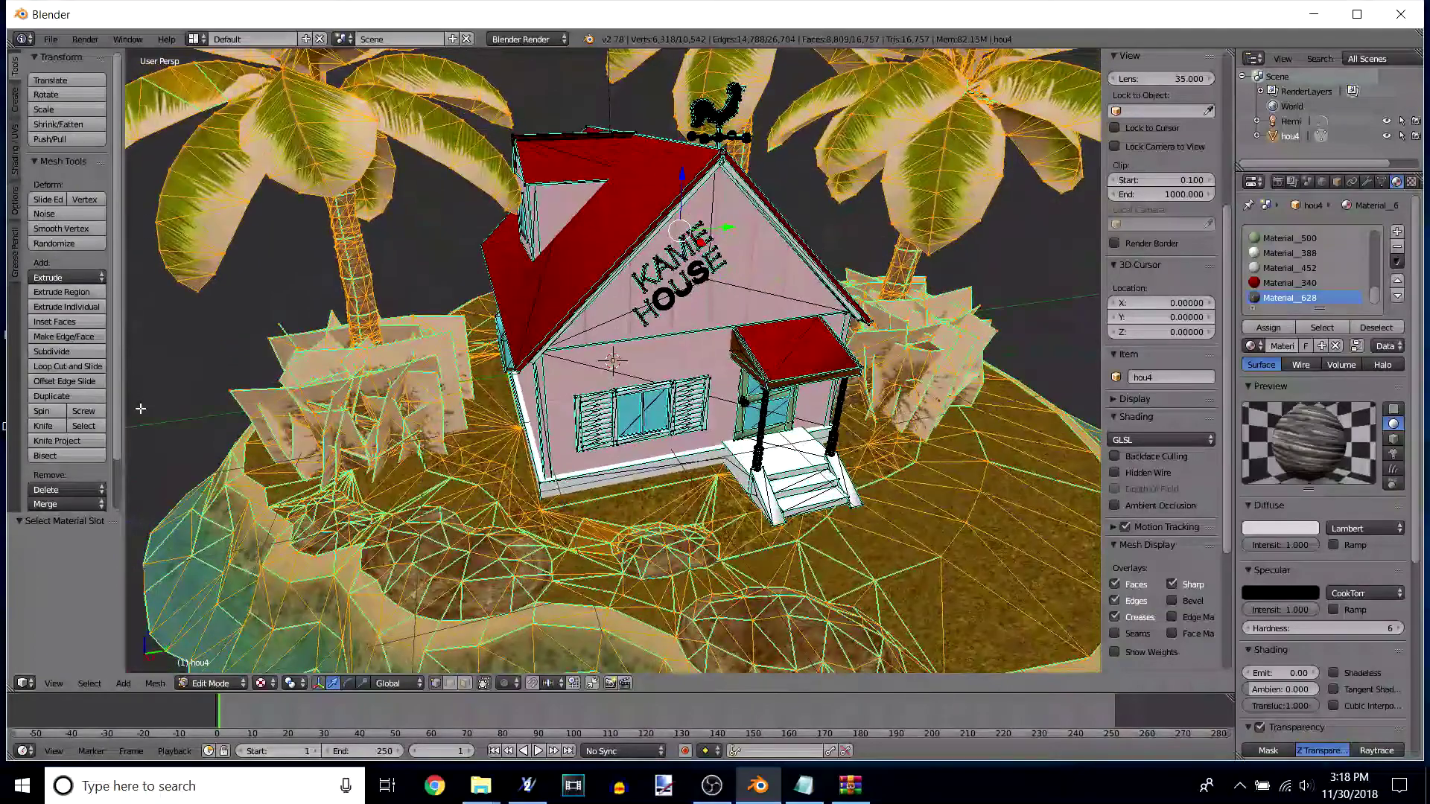
scroll(581, 456, down, 3)
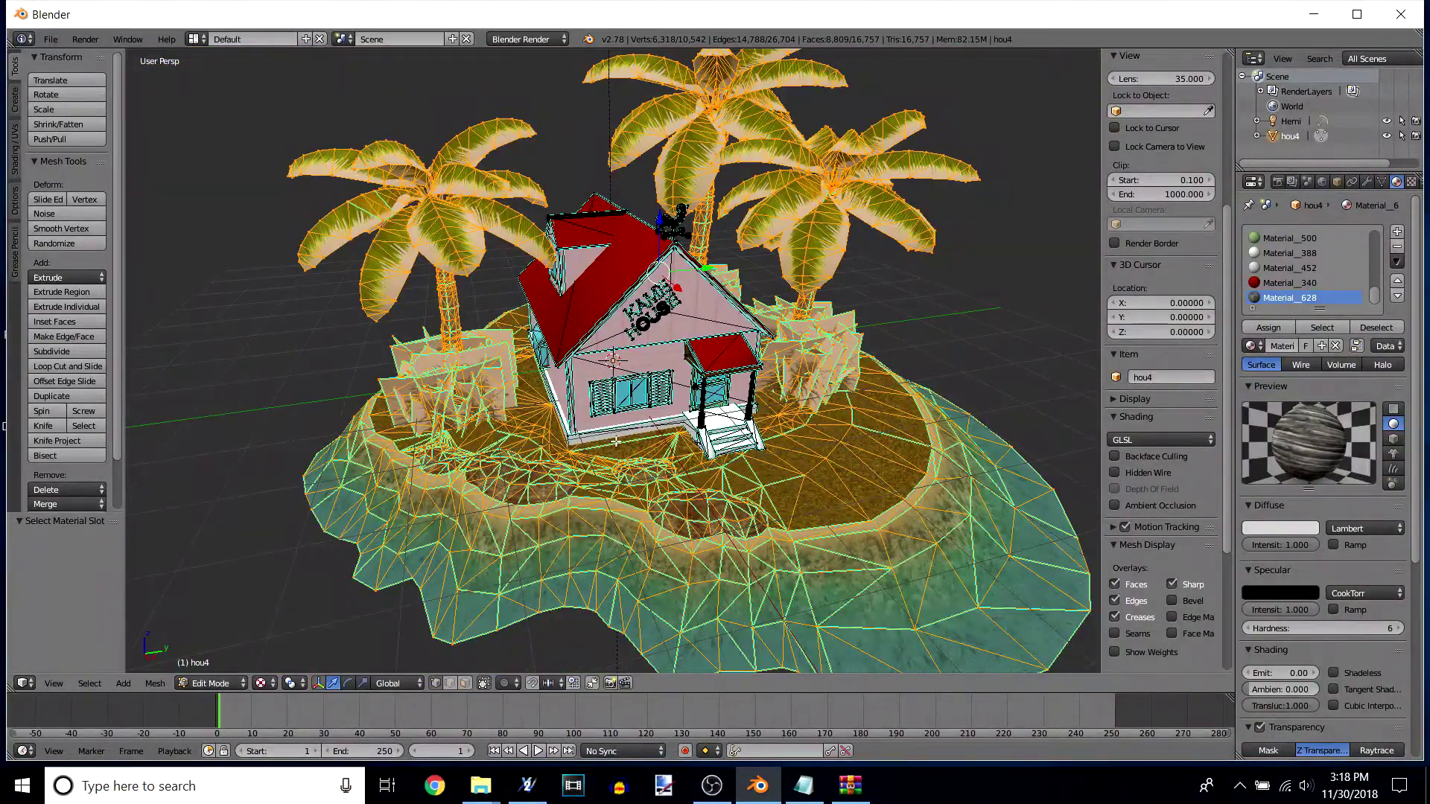
key(x)
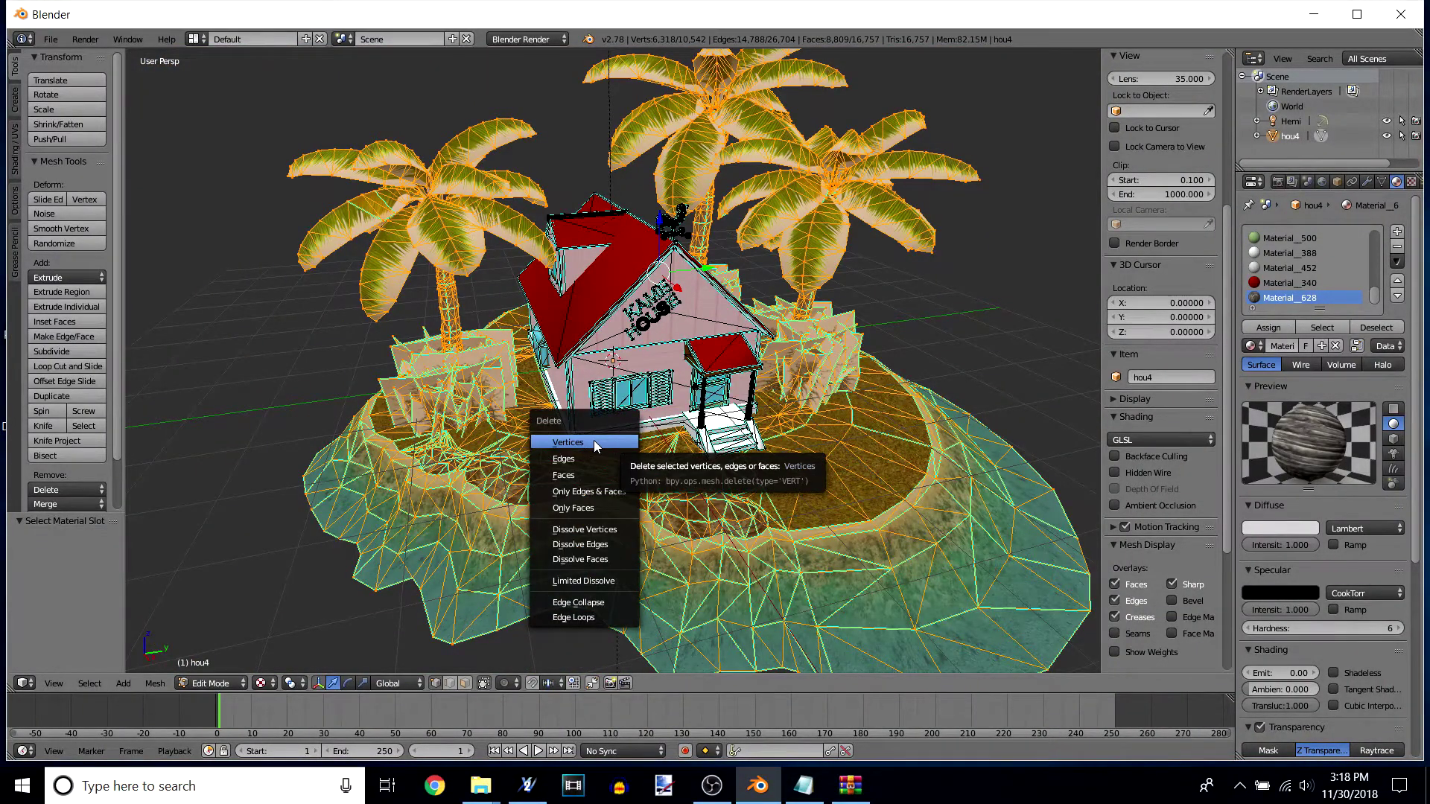
click(593, 441)
Step: Return the remaining house mesh to Object Mode and rename the hou4 object as house
middle_drag(767, 579, 730, 498)
scroll(740, 440, up, 2)
scroll(748, 442, down, 1)
middle_drag(737, 525, 772, 565)
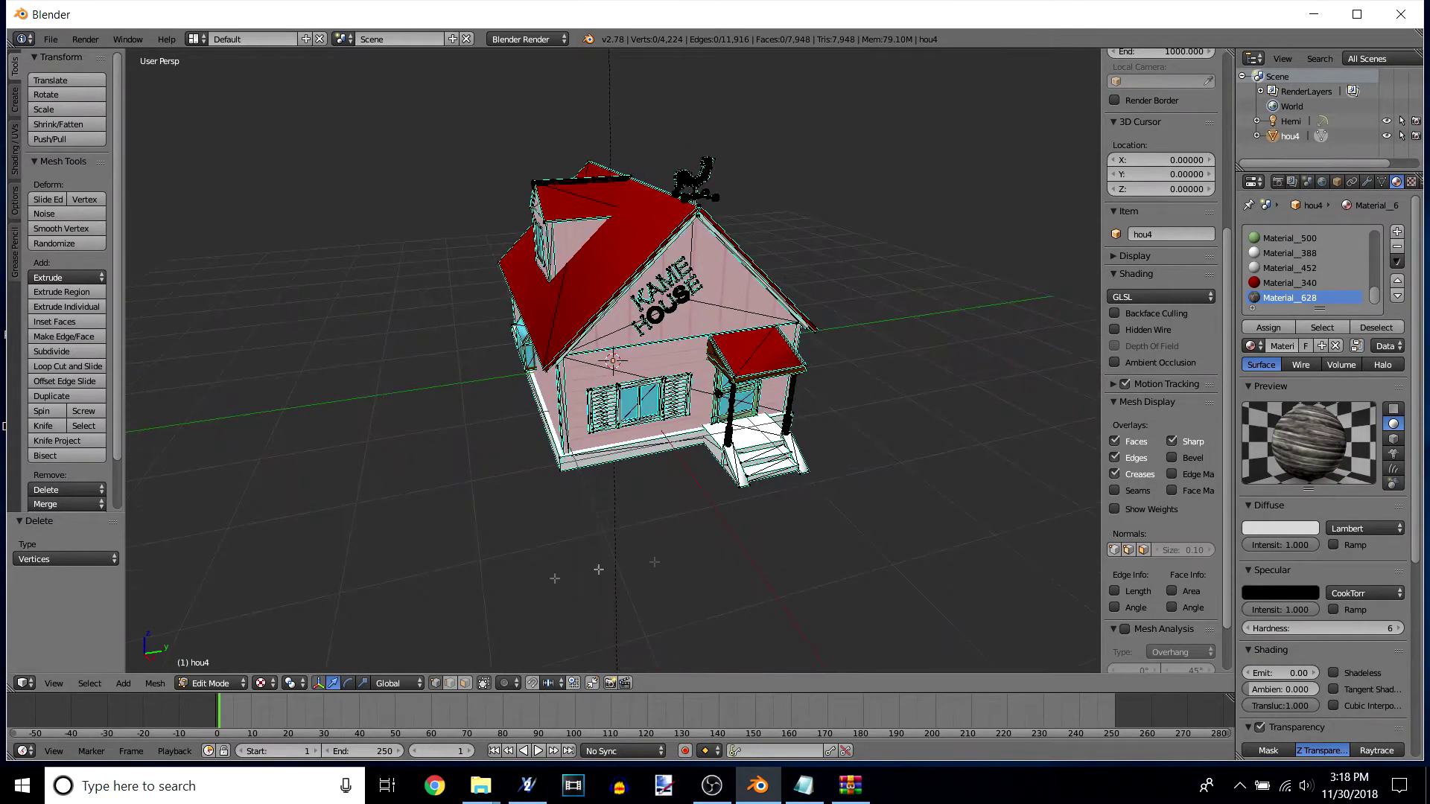
click(213, 683)
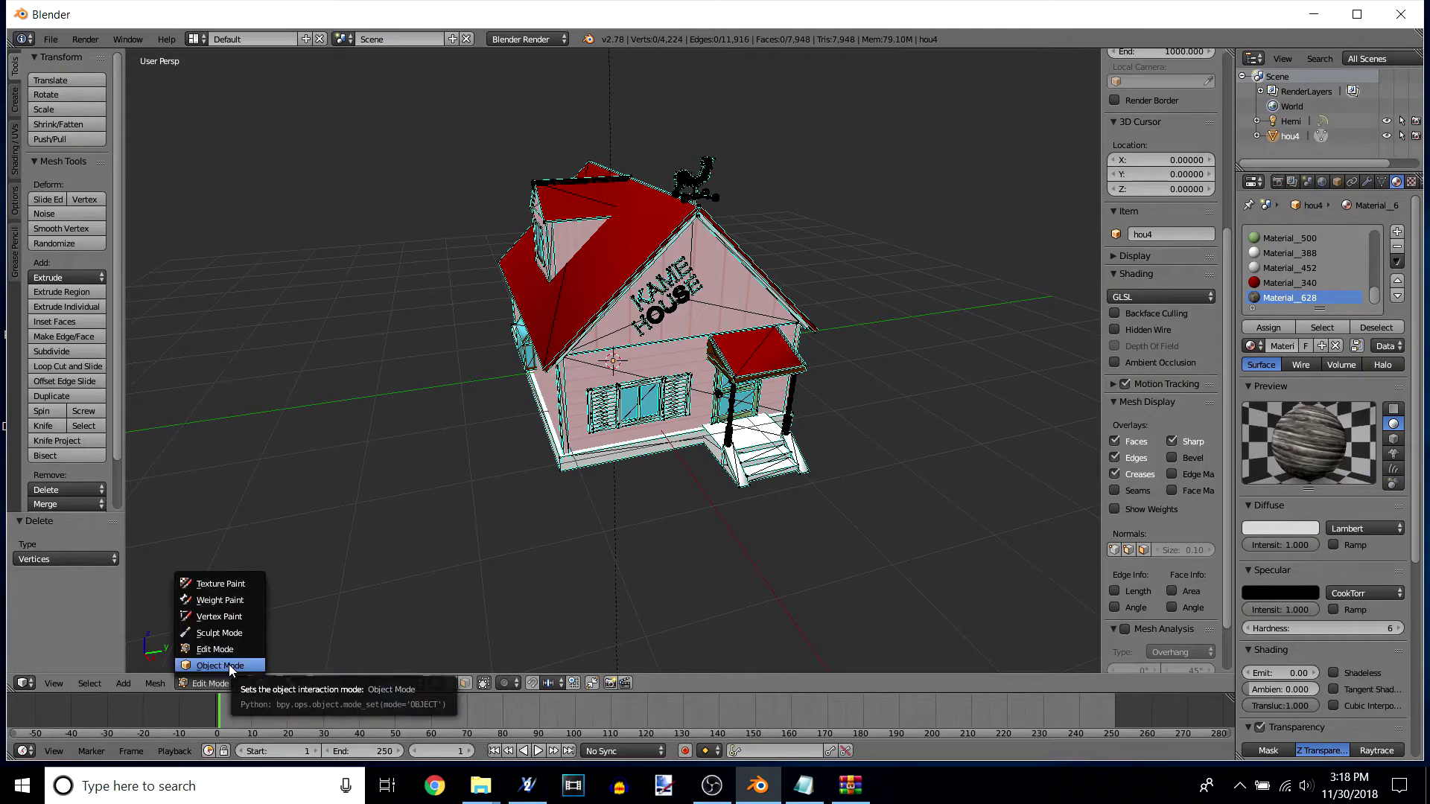
click(229, 664)
mouse_move(810, 499)
middle_down()
mouse_move(747, 481)
mouse_move(788, 476)
mouse_move(799, 516)
middle_up()
scroll(790, 491, up, 4)
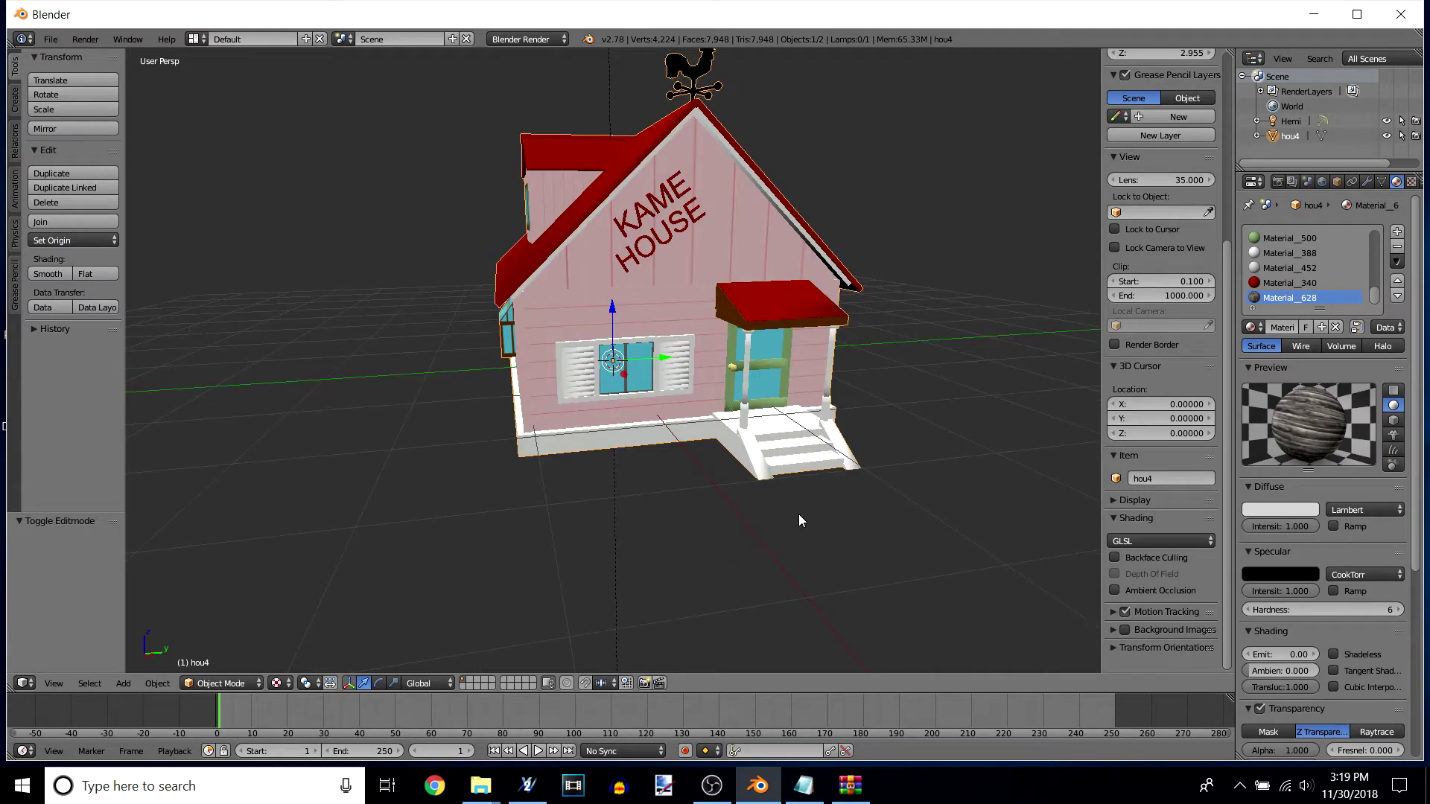
double_click(1294, 135)
text(house)
key(Return)
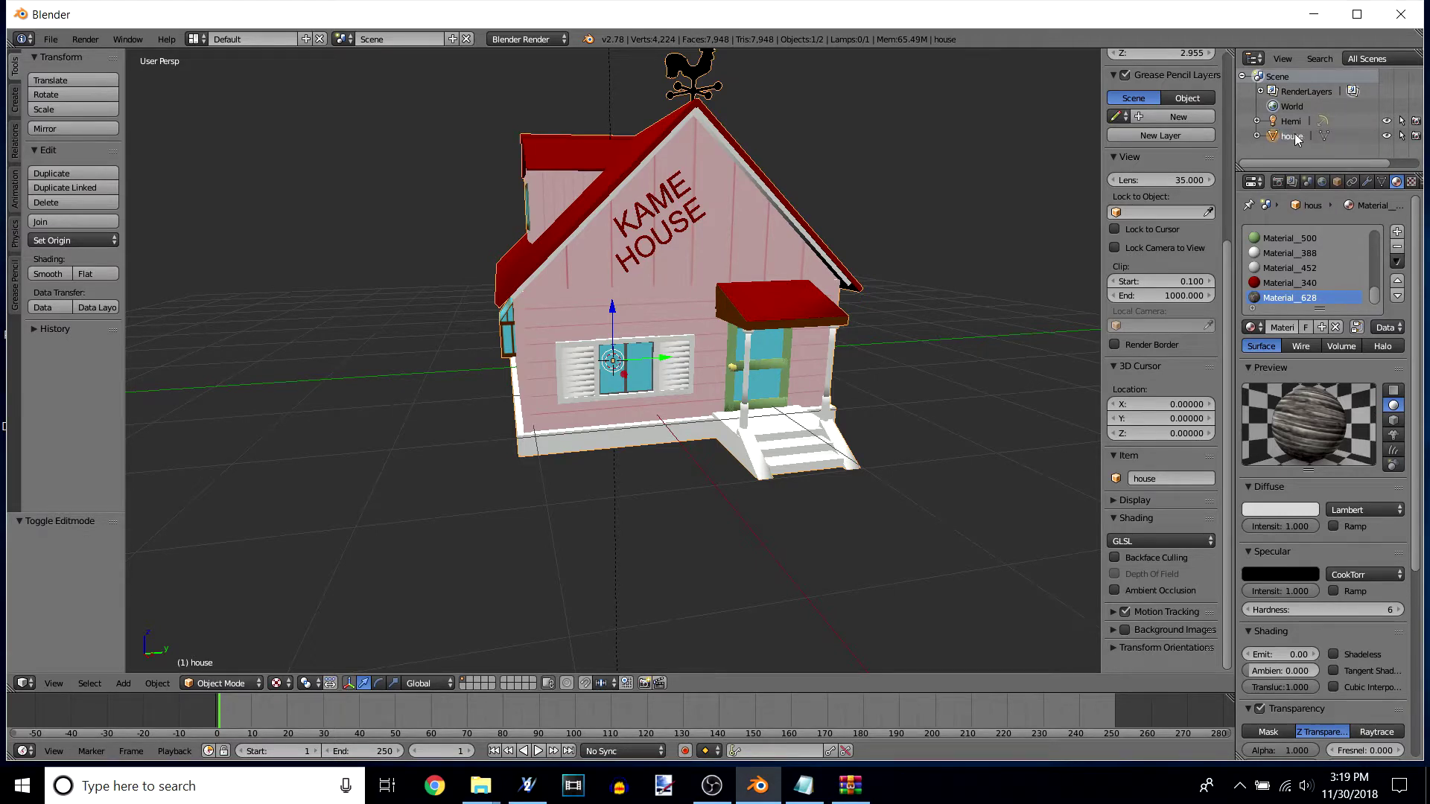
Step: Rename the mesh data inside the house object as house
click(1256, 137)
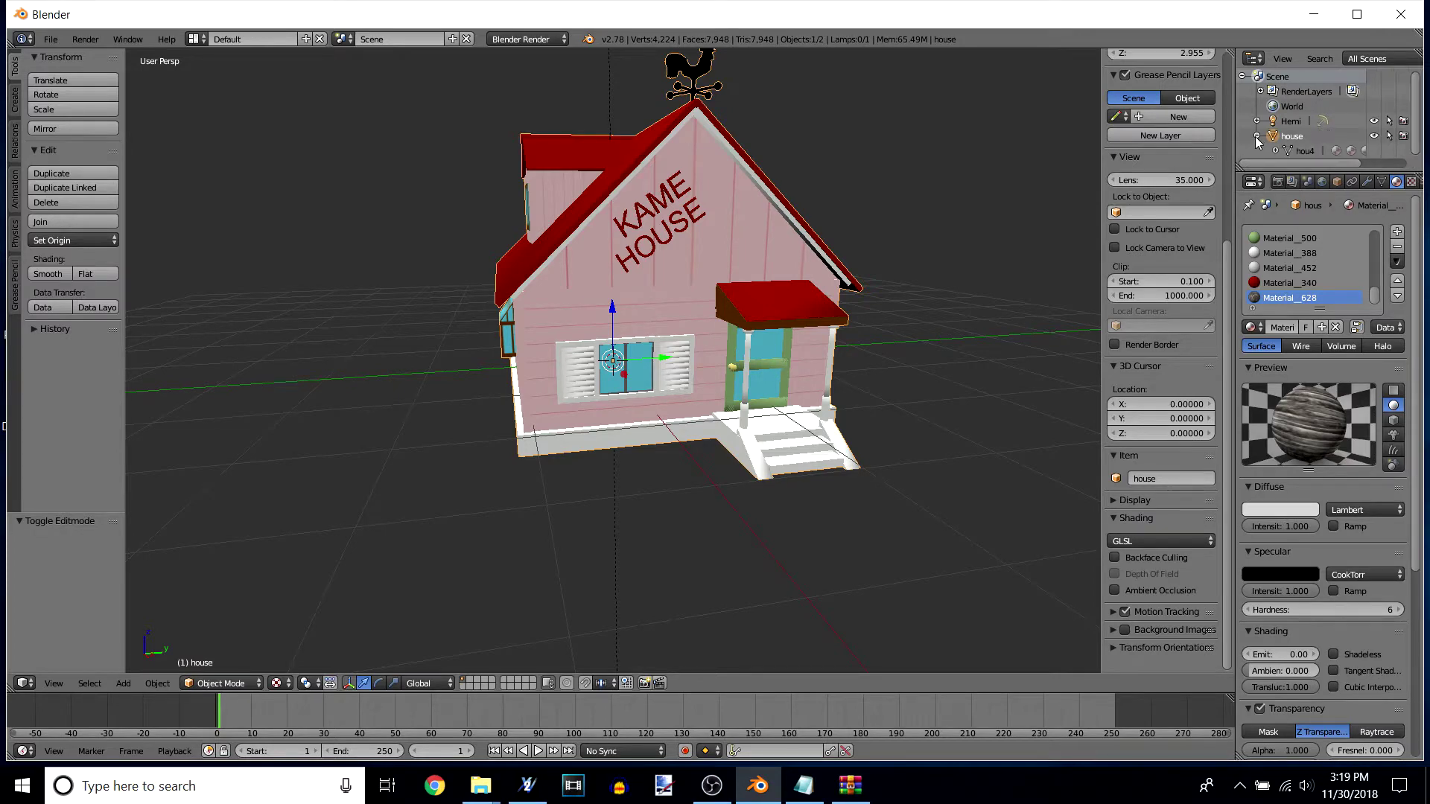
double_click(1303, 152)
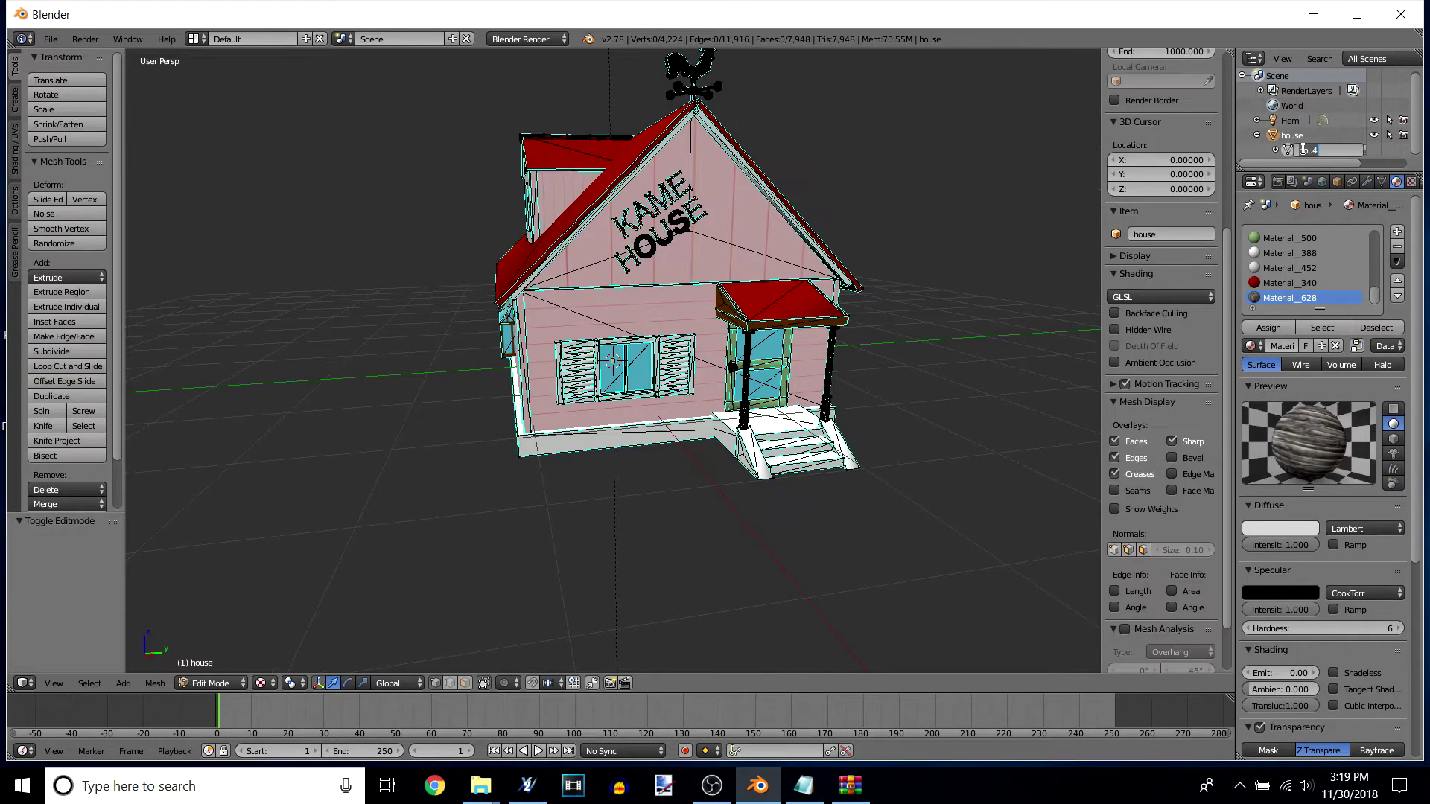
text(house)
key(Return)
Step: Expand the house mesh data in the outliner to review its materials, and return the model to Object Mode
click(1276, 151)
scroll(1323, 116, down, 3)
scroll(1325, 113, down, 8)
scroll(1325, 114, up, 10)
middle_drag(774, 414, 685, 413)
scroll(1325, 119, down, 2)
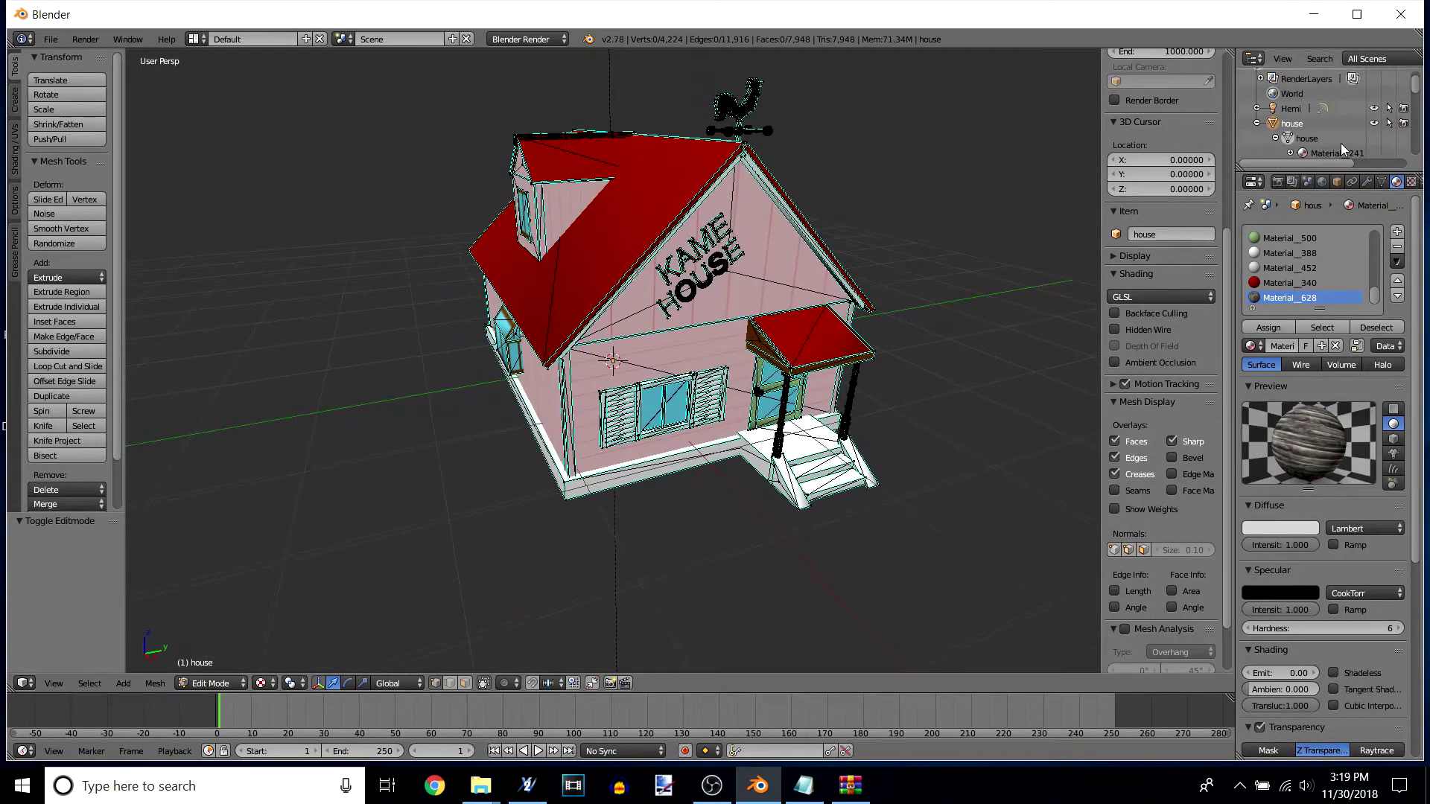
scroll(1347, 135, down, 2)
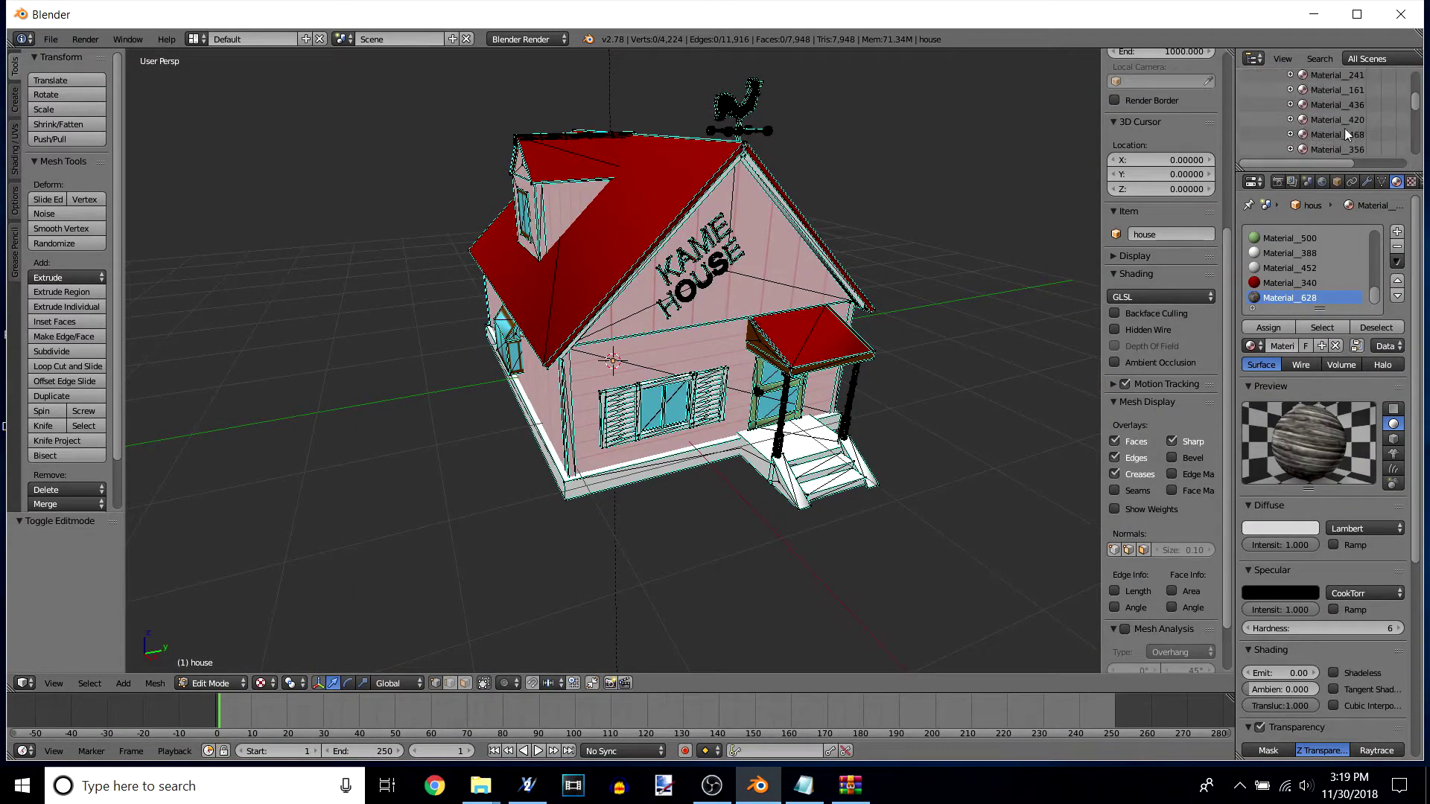
click(211, 683)
click(200, 668)
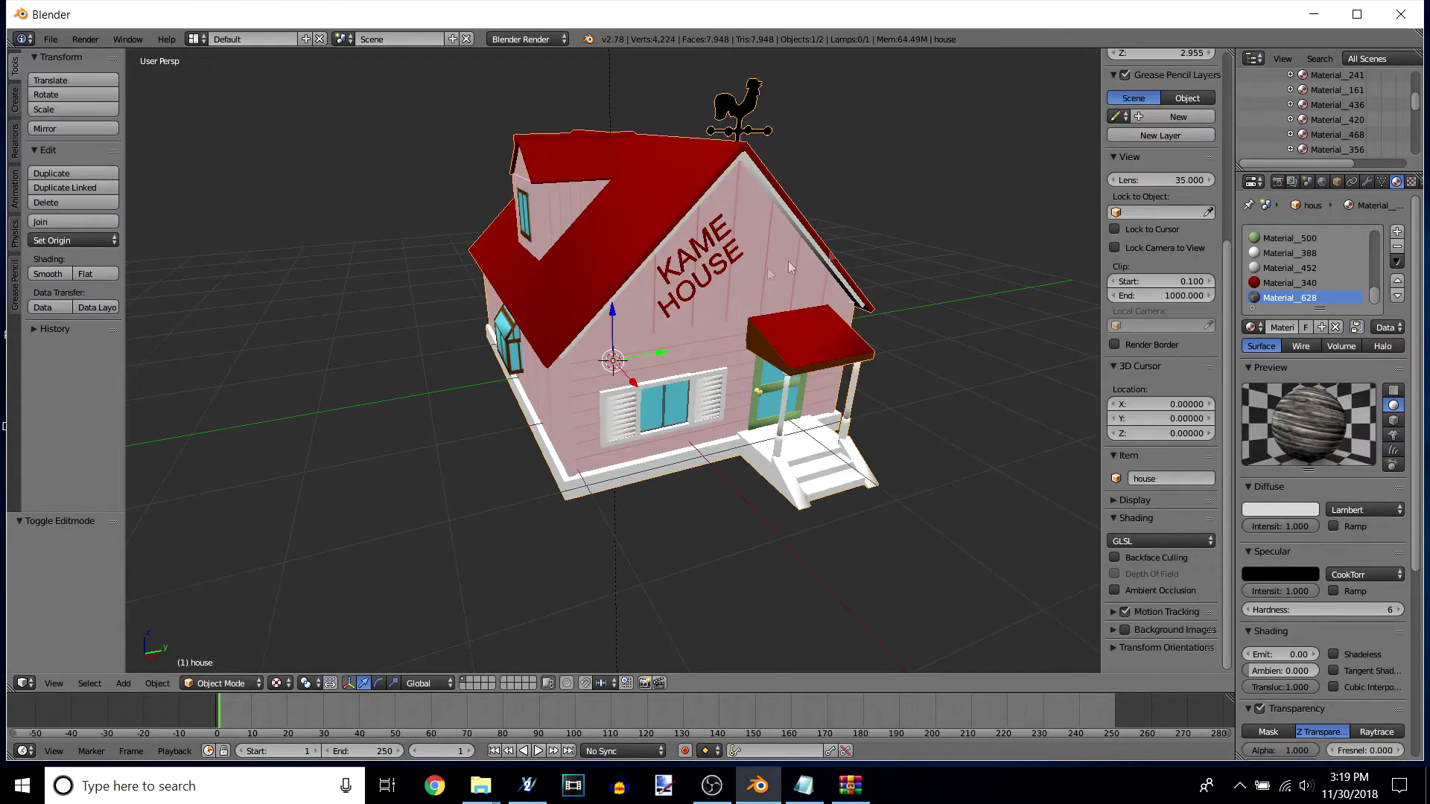
Step: Examine the house's material slots, comparing Material__241 and Material__161 with the remaining model
scroll(1387, 103, up, 4)
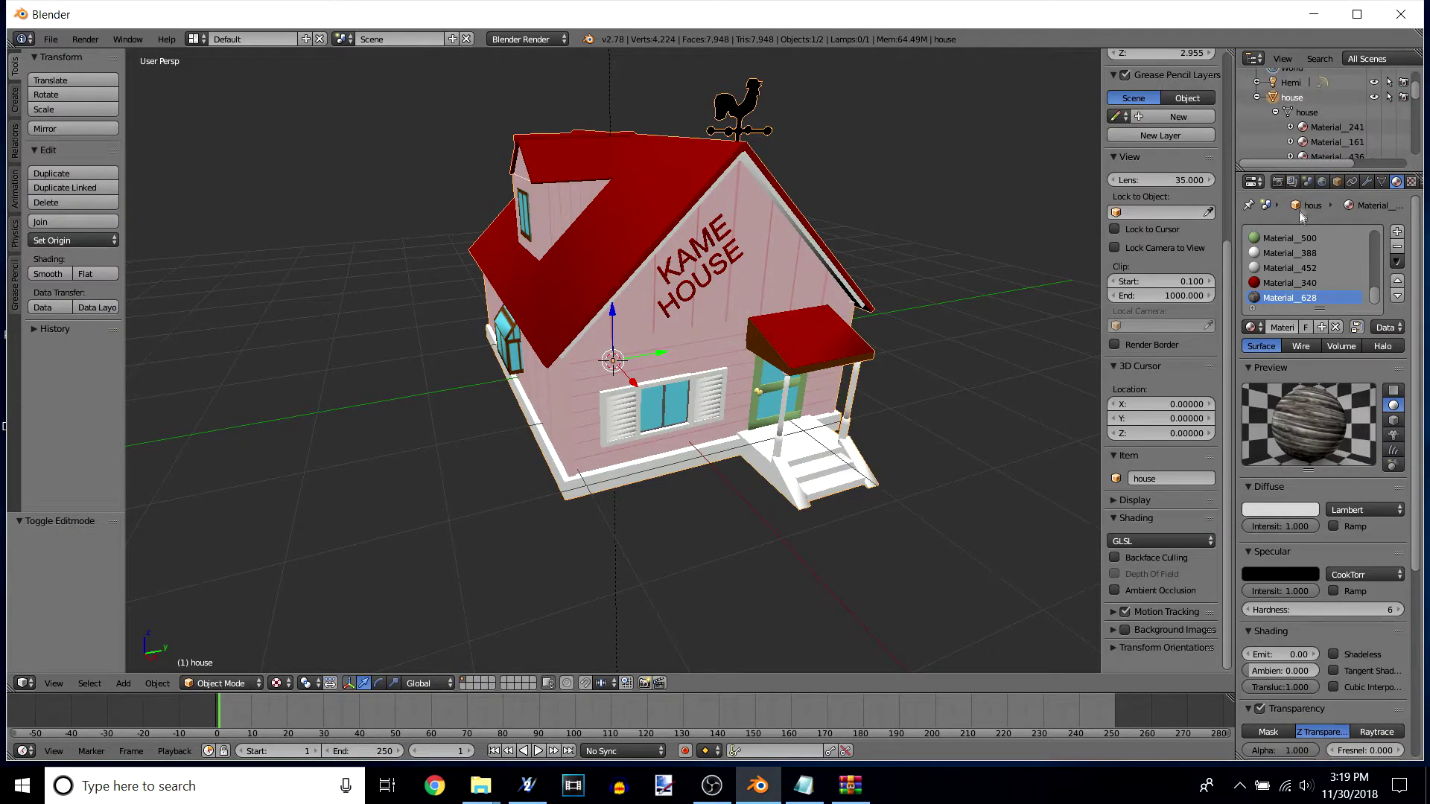
scroll(1347, 263, up, 5)
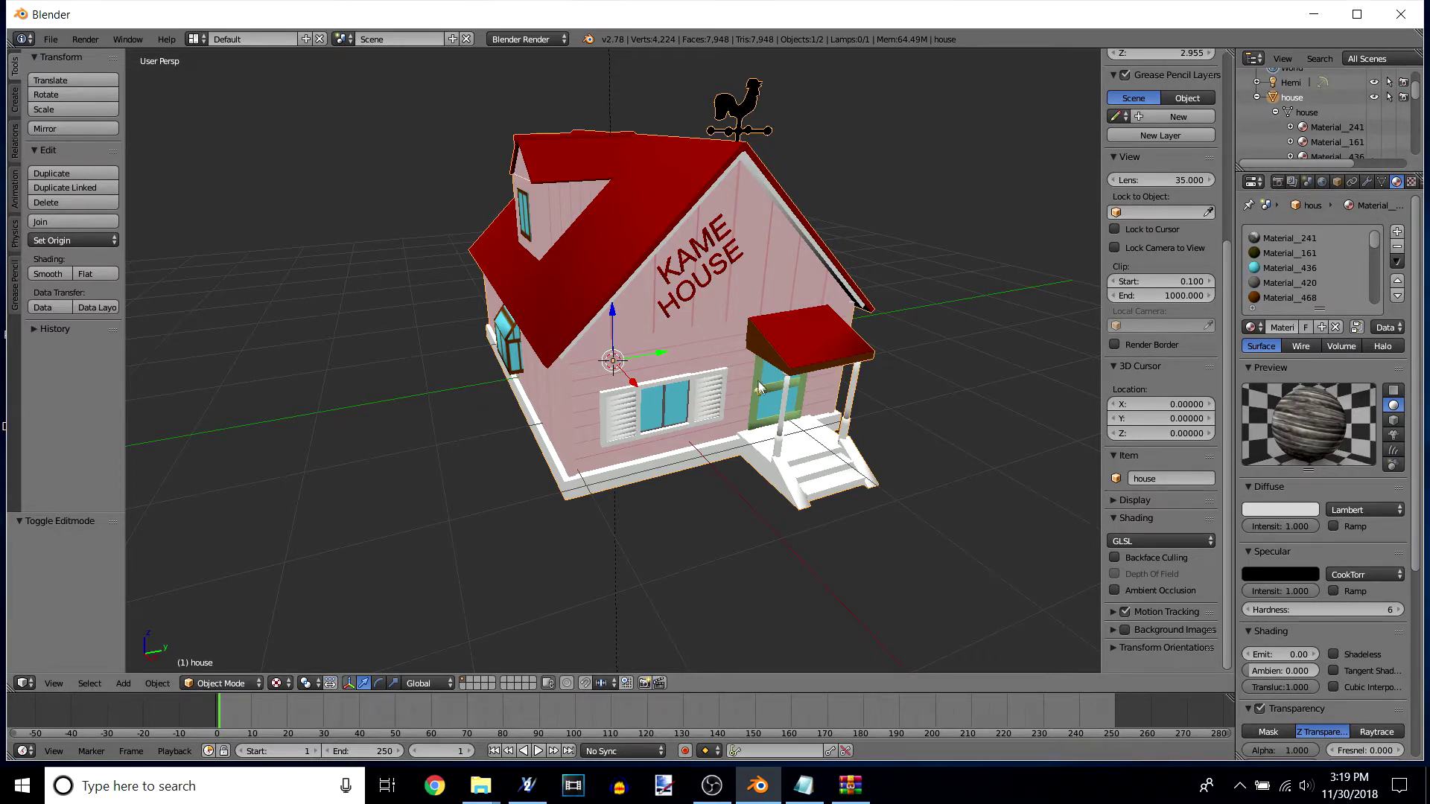
mouse_move(776, 393)
middle_down()
mouse_move(434, 380)
mouse_move(775, 377)
mouse_move(779, 393)
middle_up()
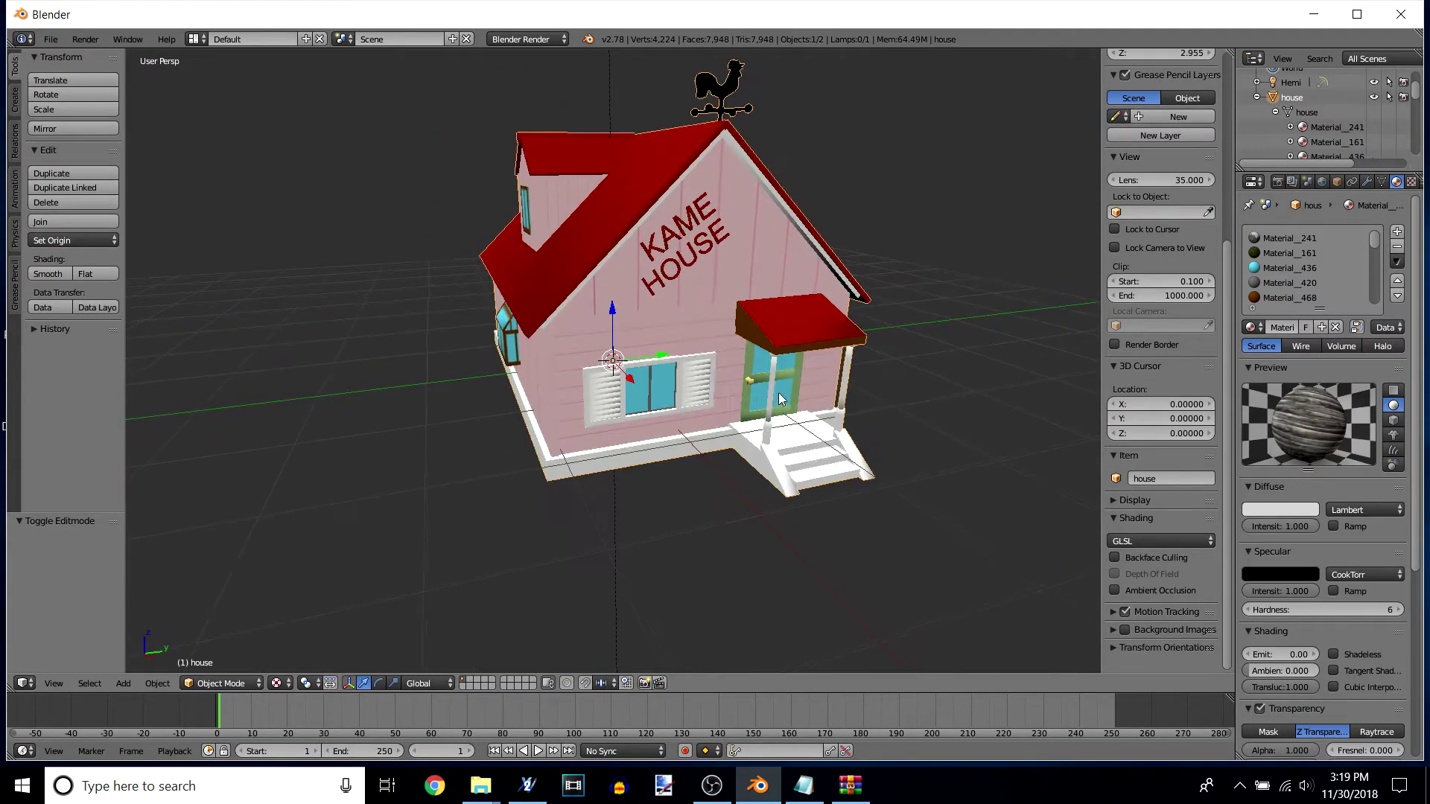
click(1312, 234)
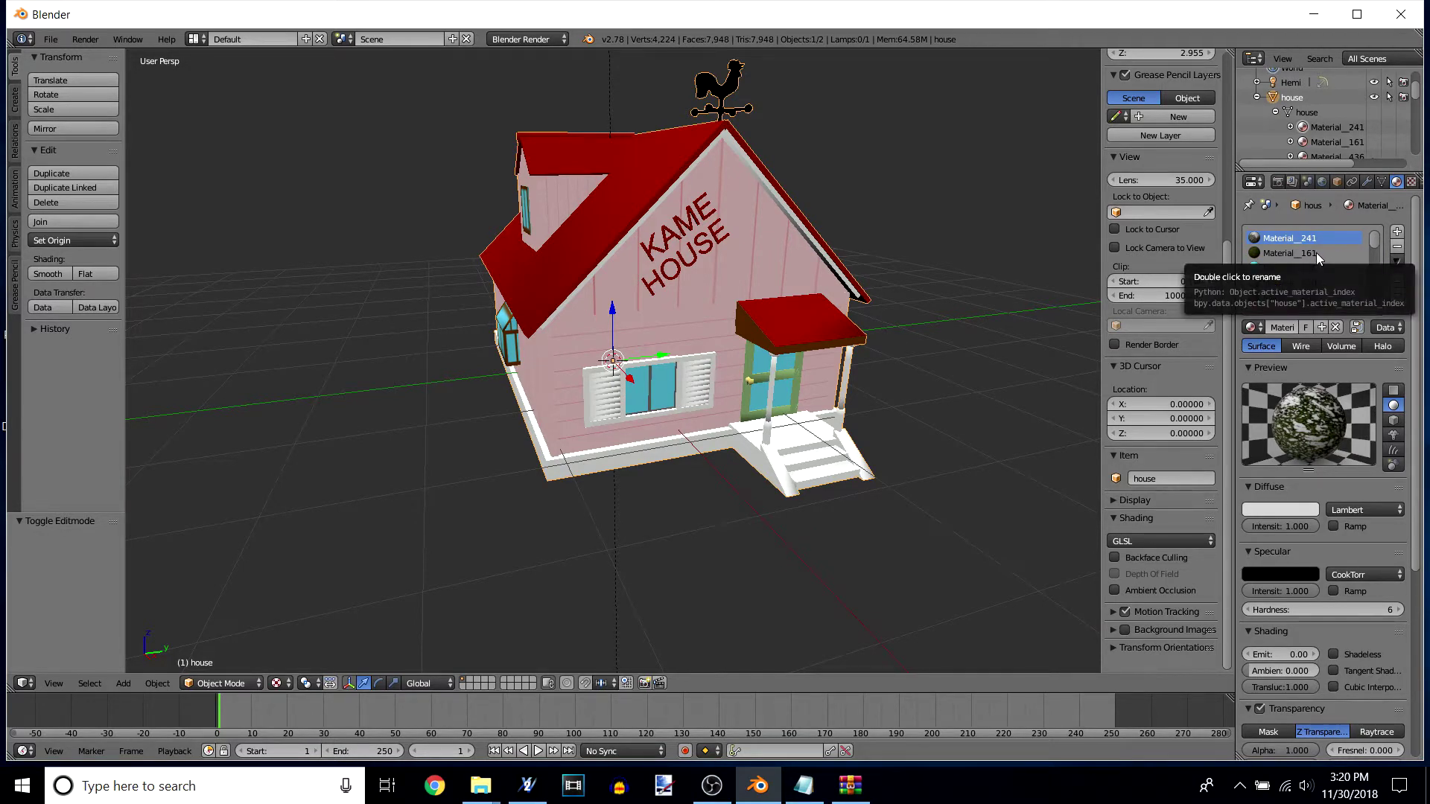
click(1316, 253)
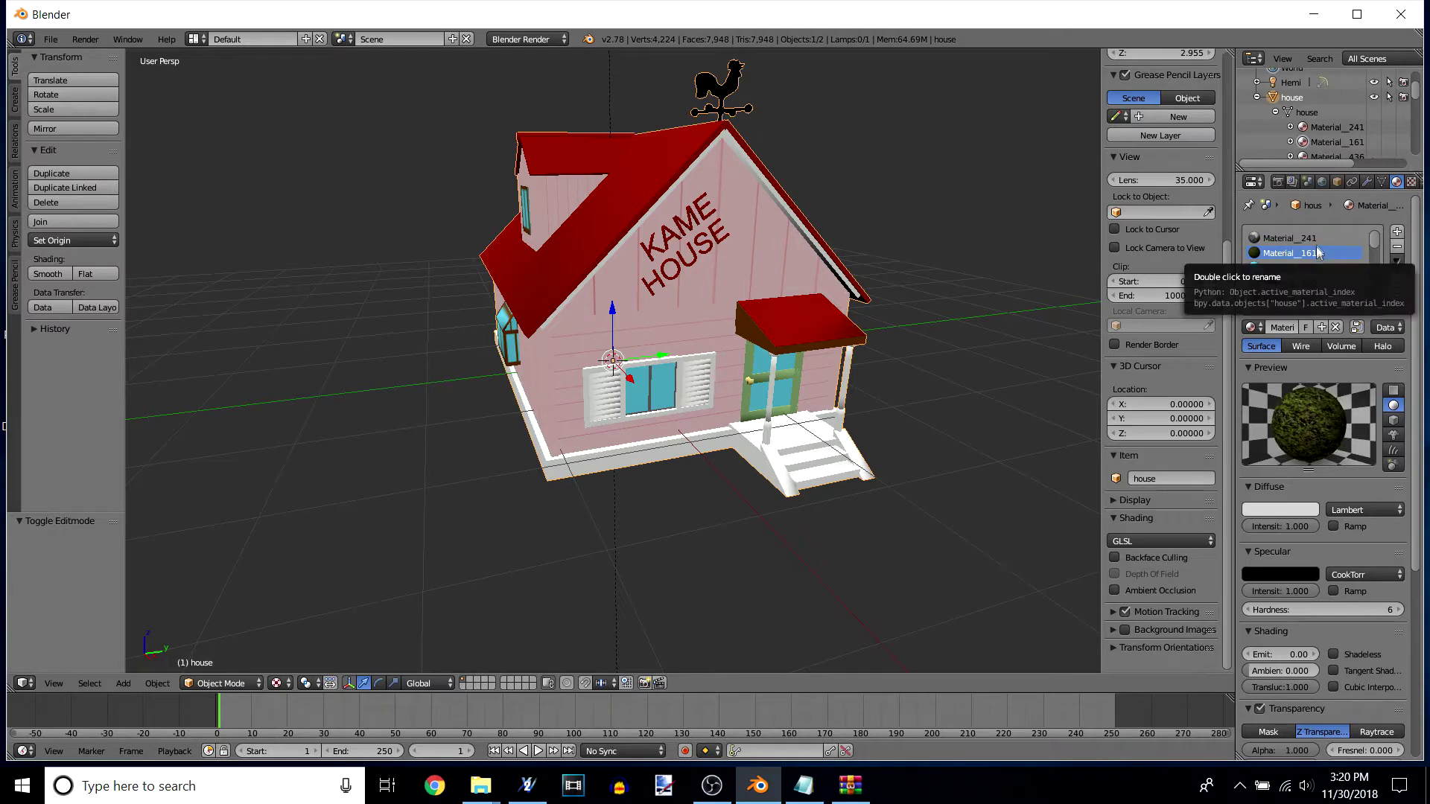
click(1316, 240)
mouse_move(809, 375)
middle_down()
mouse_move(355, 405)
mouse_move(444, 345)
mouse_move(624, 275)
mouse_move(782, 374)
middle_up()
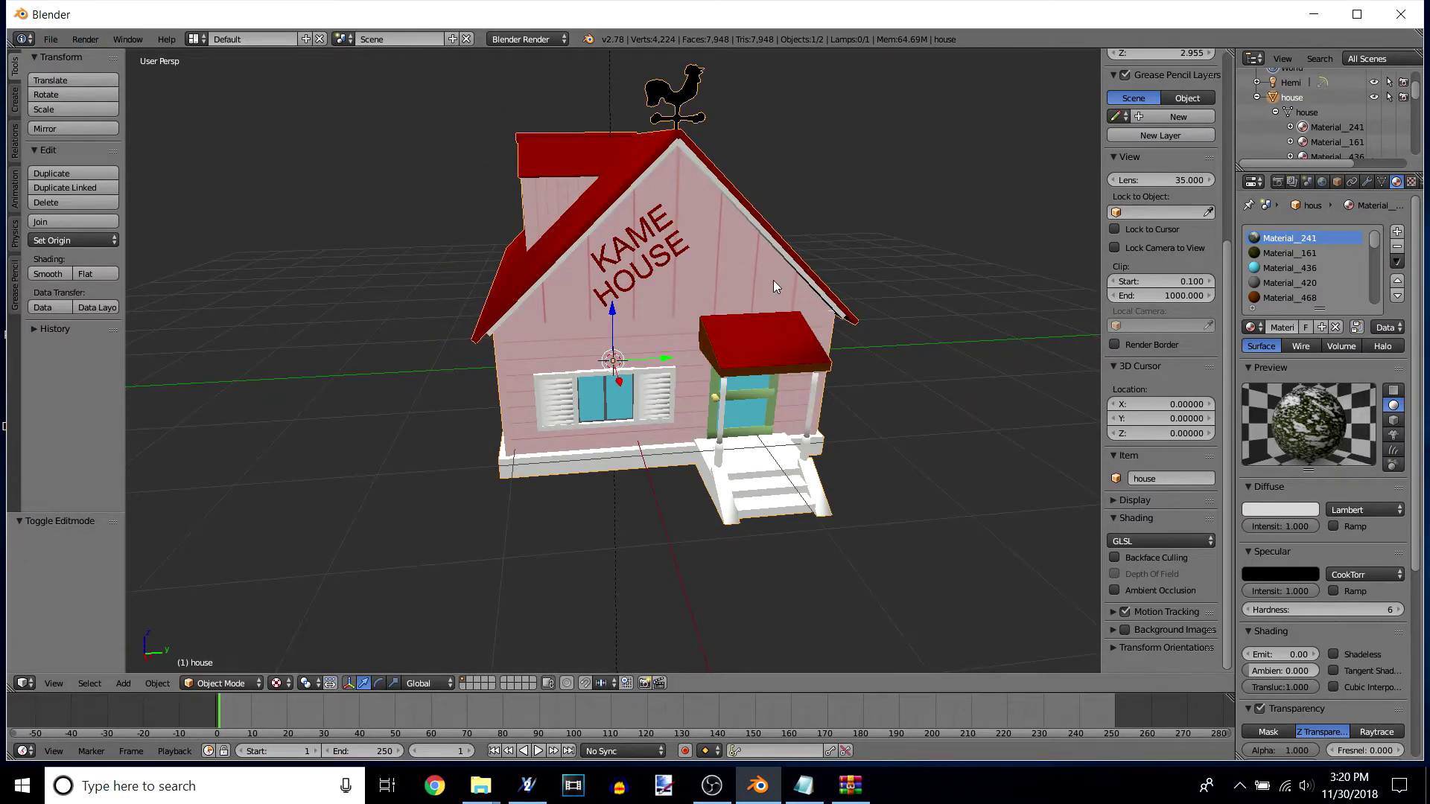
Step: Clear the object selection and select every object in the scene
key(a)
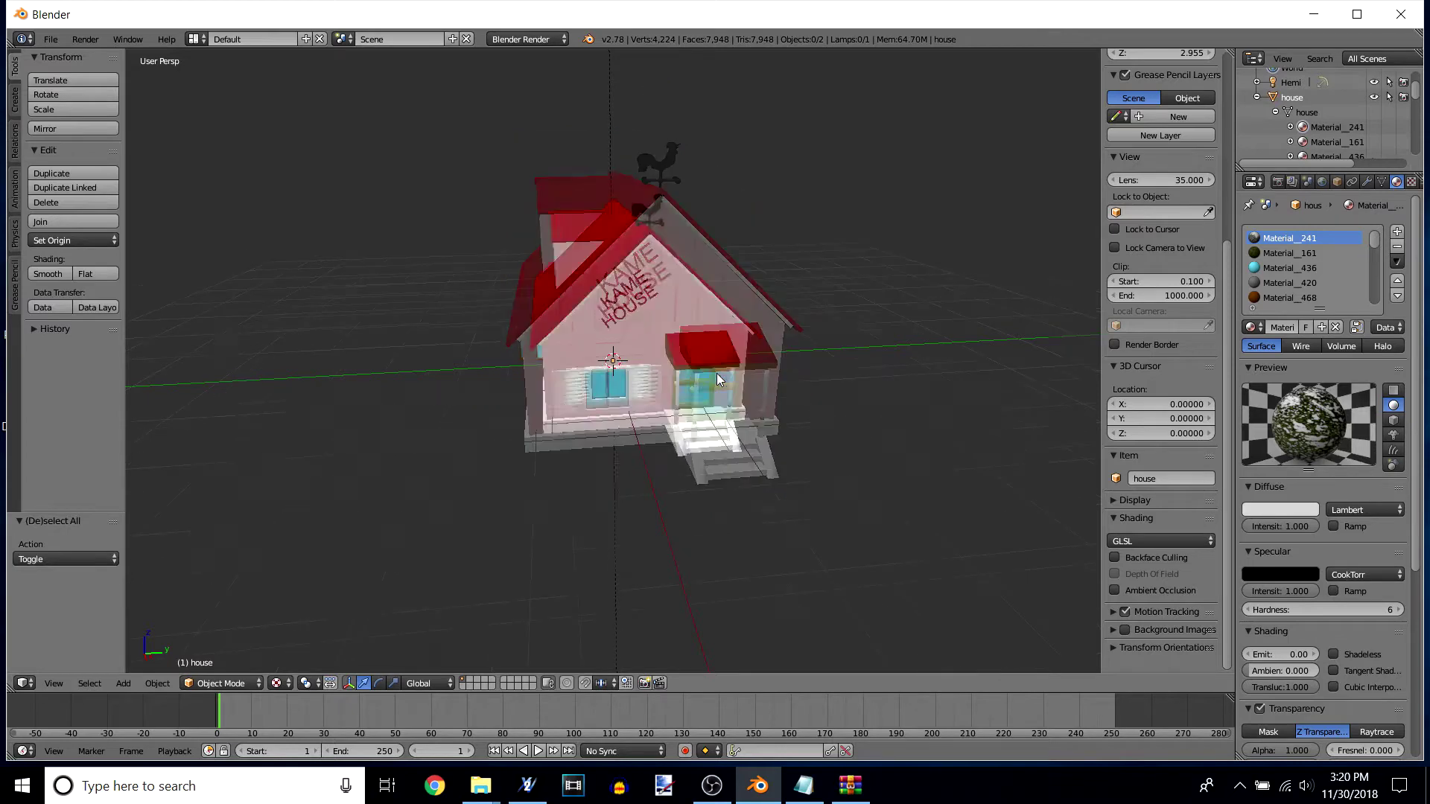
mouse_move(737, 530)
middle_down()
mouse_move(722, 519)
mouse_move(753, 513)
middle_up()
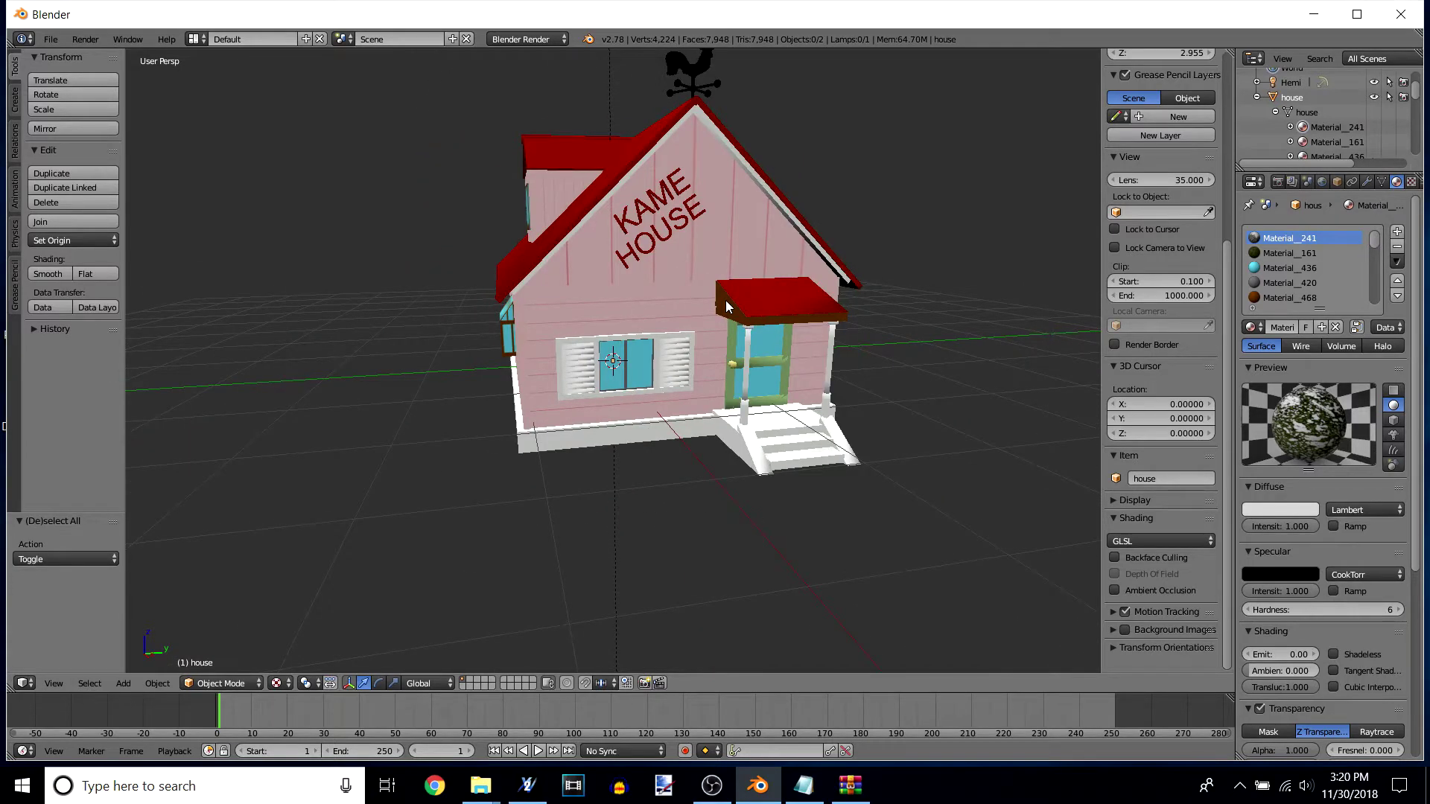
key(a)
middle_drag(725, 301, 804, 446)
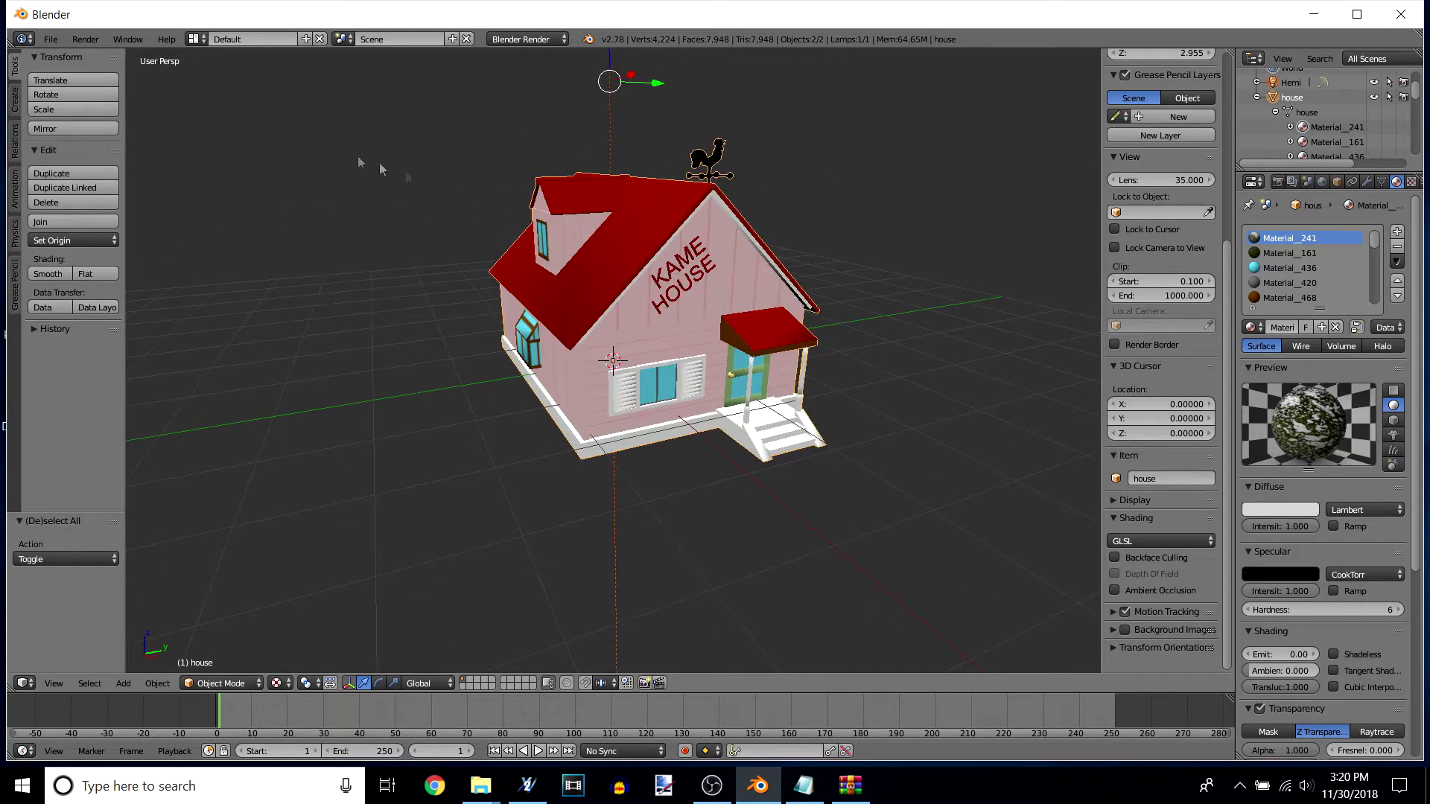
Step: Start an FBX export of the scene and choose the HOUSE PROJECT folder as its destination
click(46, 40)
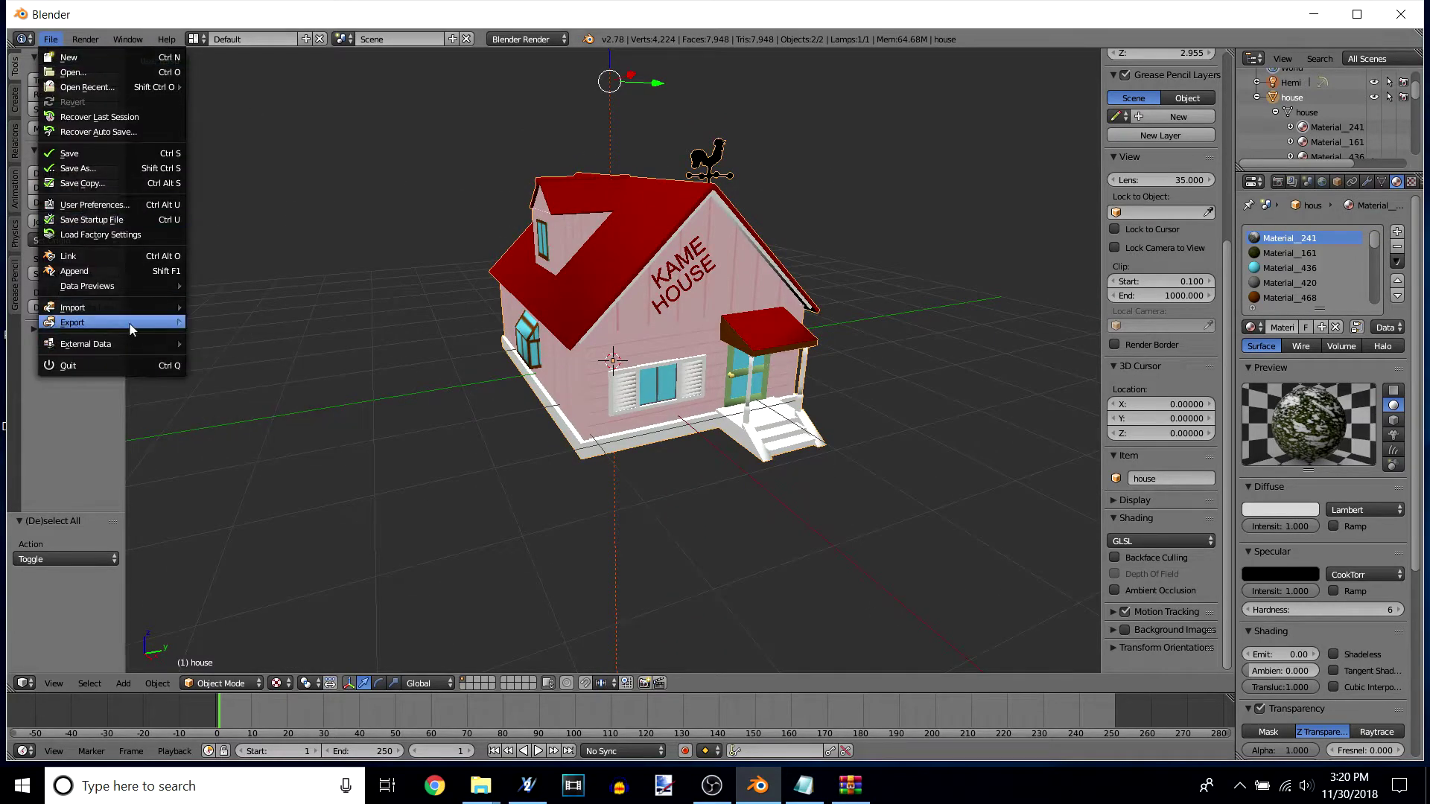
mouse_move(131, 322)
click(252, 368)
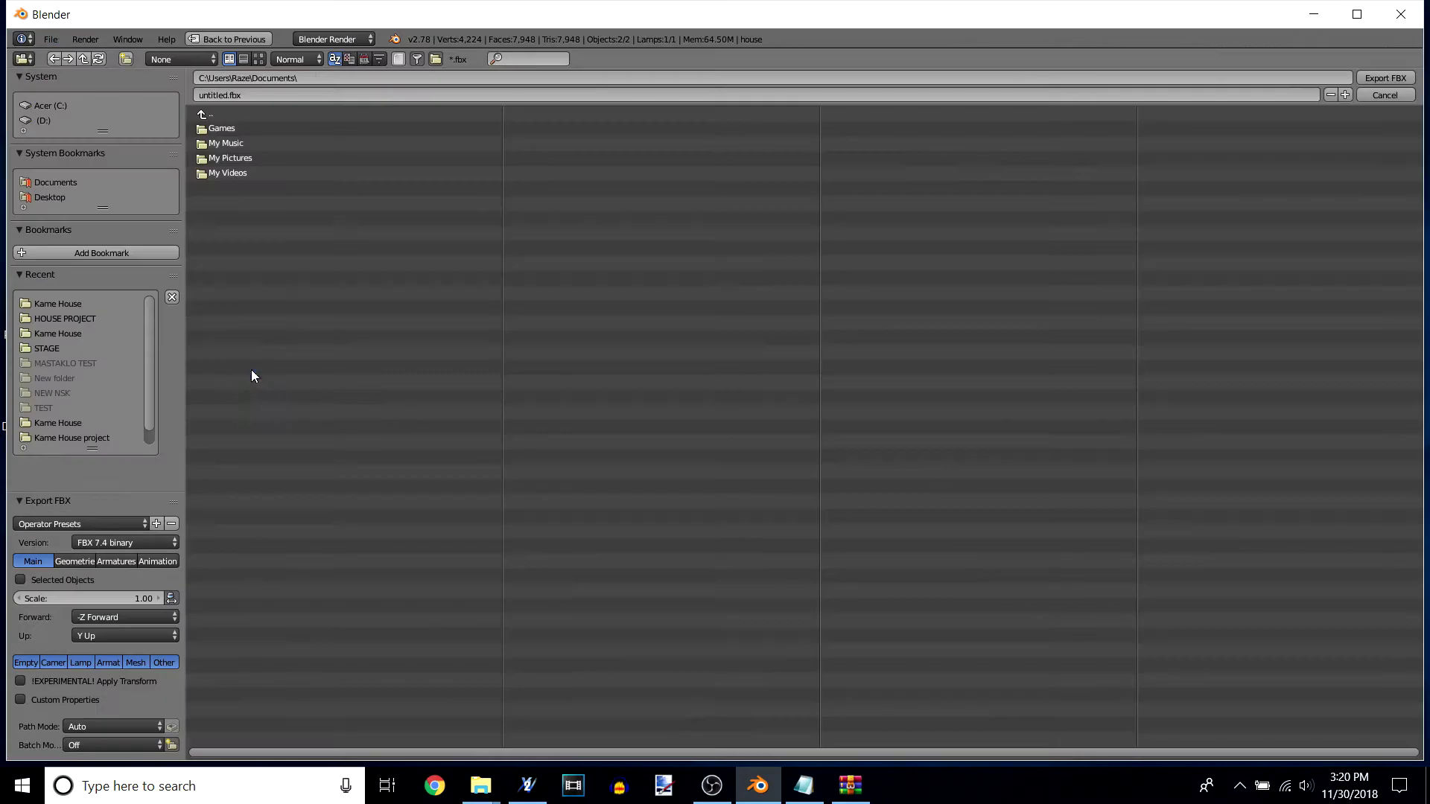
click(78, 319)
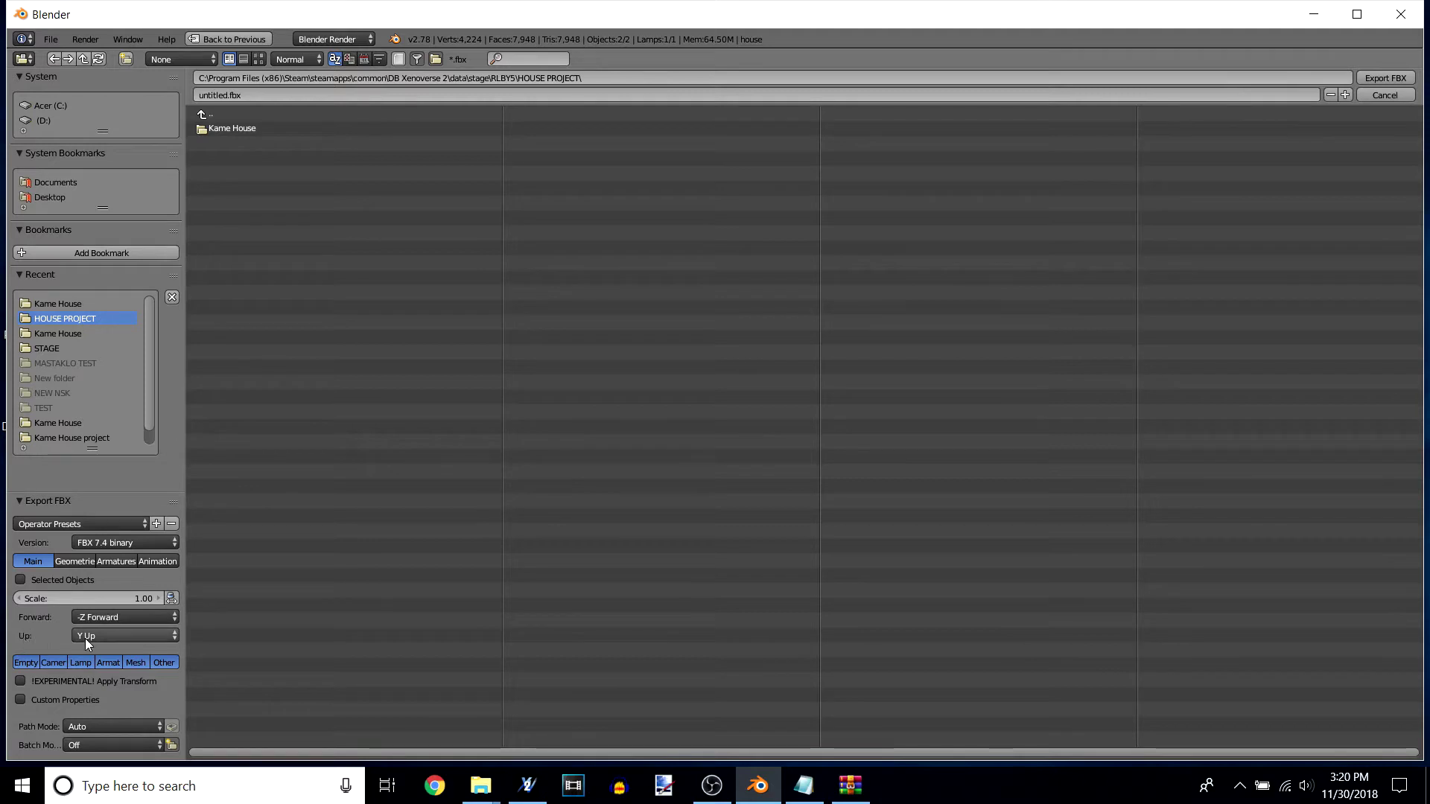
Step: Toggle the second checkbox in the FBX armature export settings and return to the main export settings
click(115, 565)
click(21, 598)
click(31, 564)
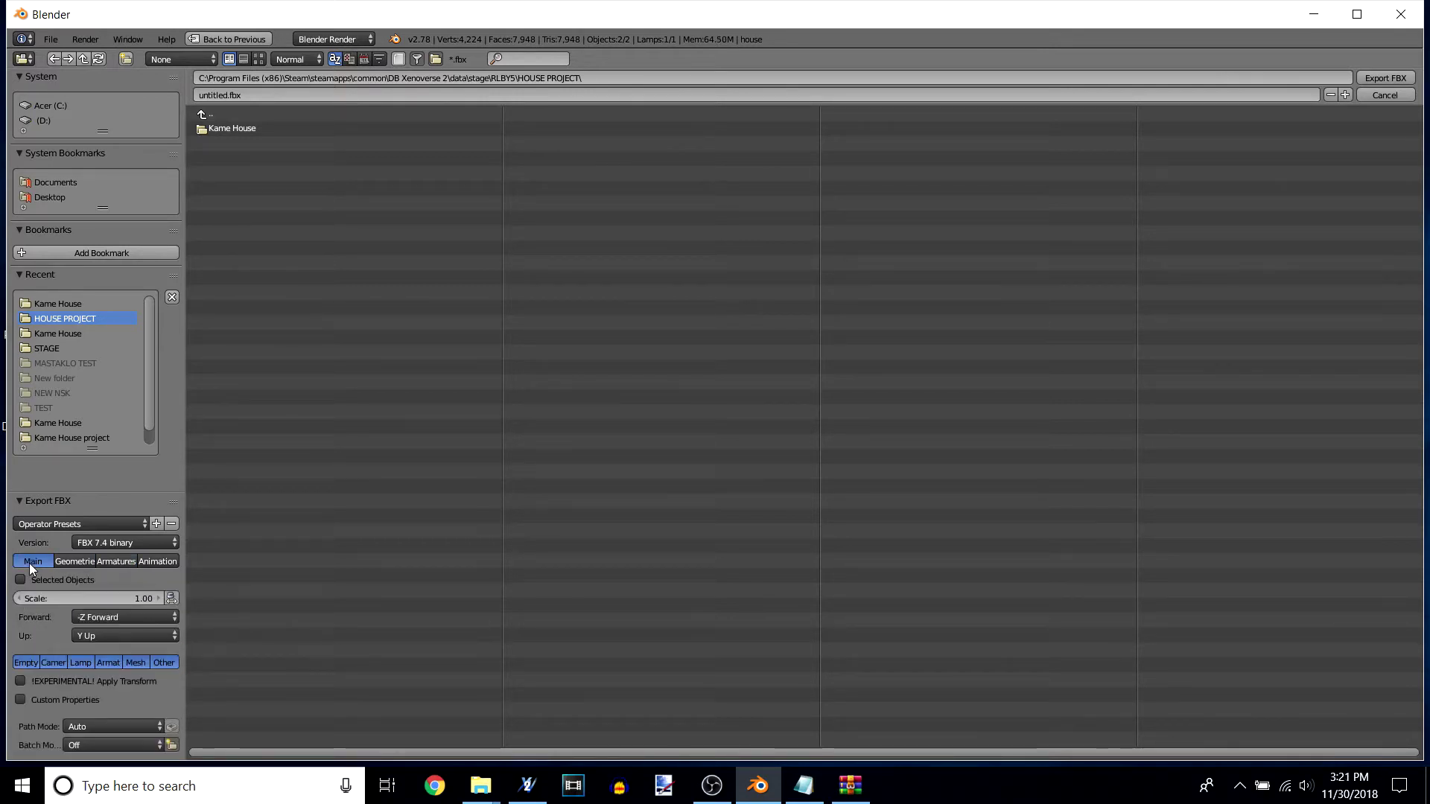
Step: Name the export file RLBY5_house.emd.fbx and export the FBX into the HOUSE PROJECT folder
drag(226, 96, 172, 92)
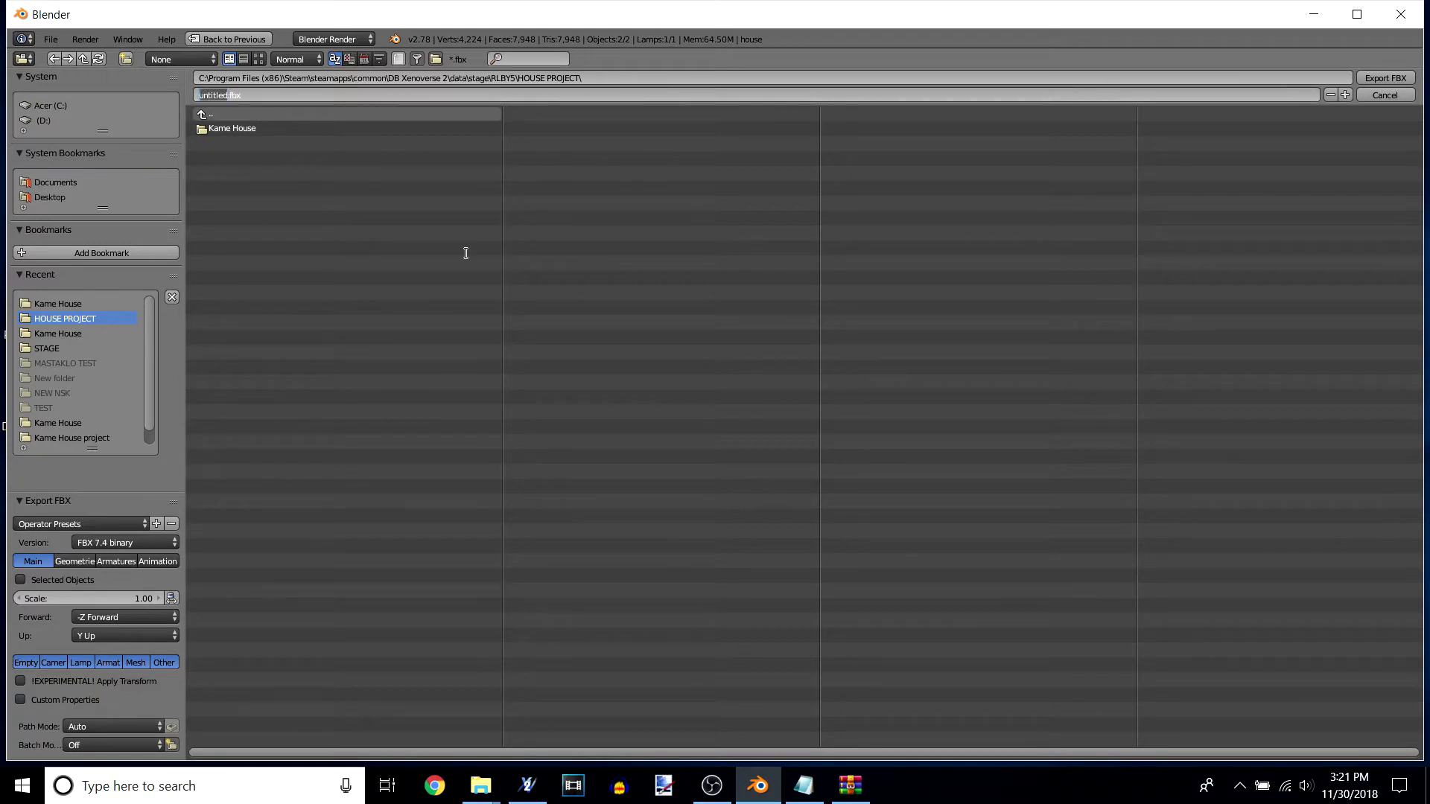
key(Caps_Lock)
key(Caps_Lock)
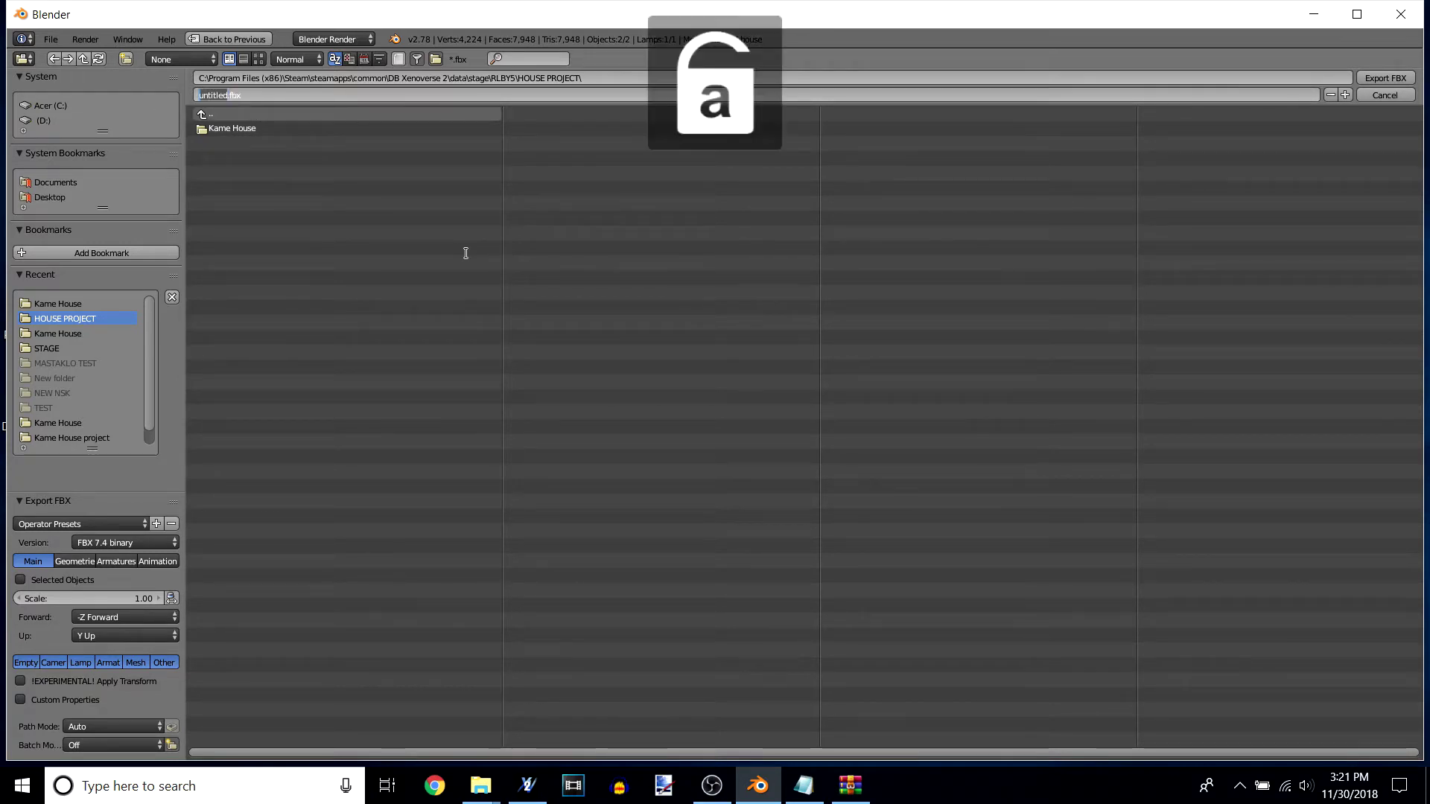
text(emd)
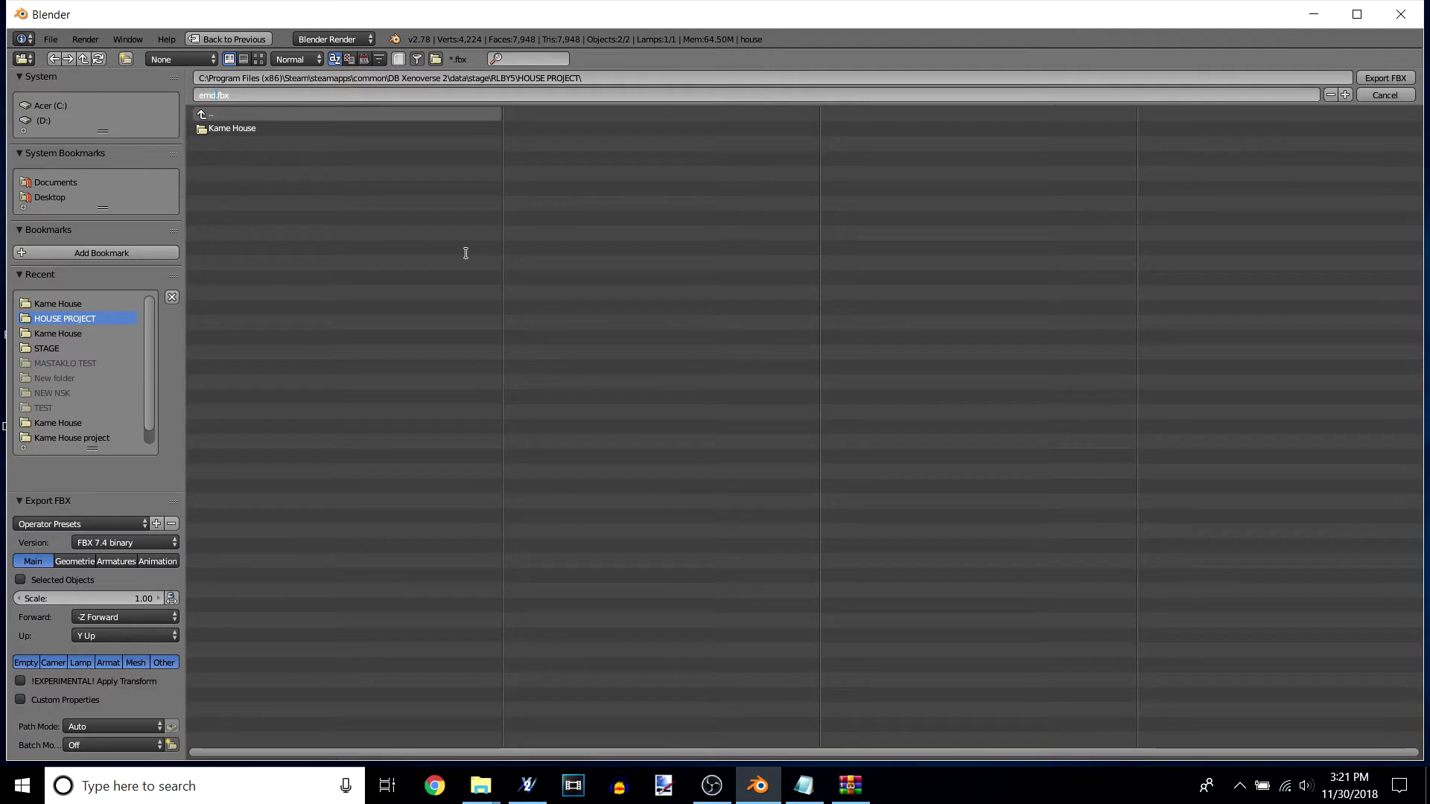
key(Home)
key(Caps_Lock)
text(RLBY5_)
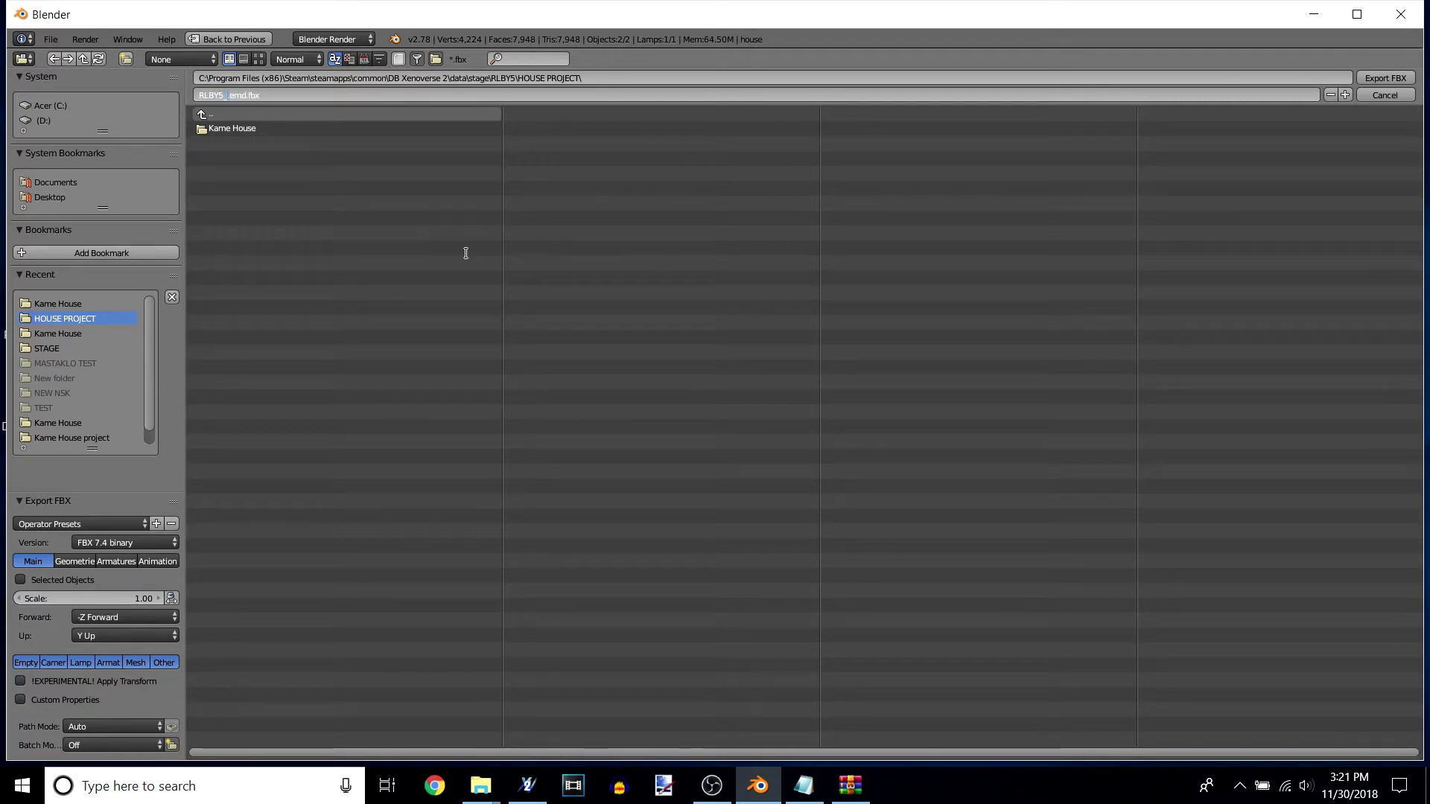
key(Caps_Lock)
text(house)
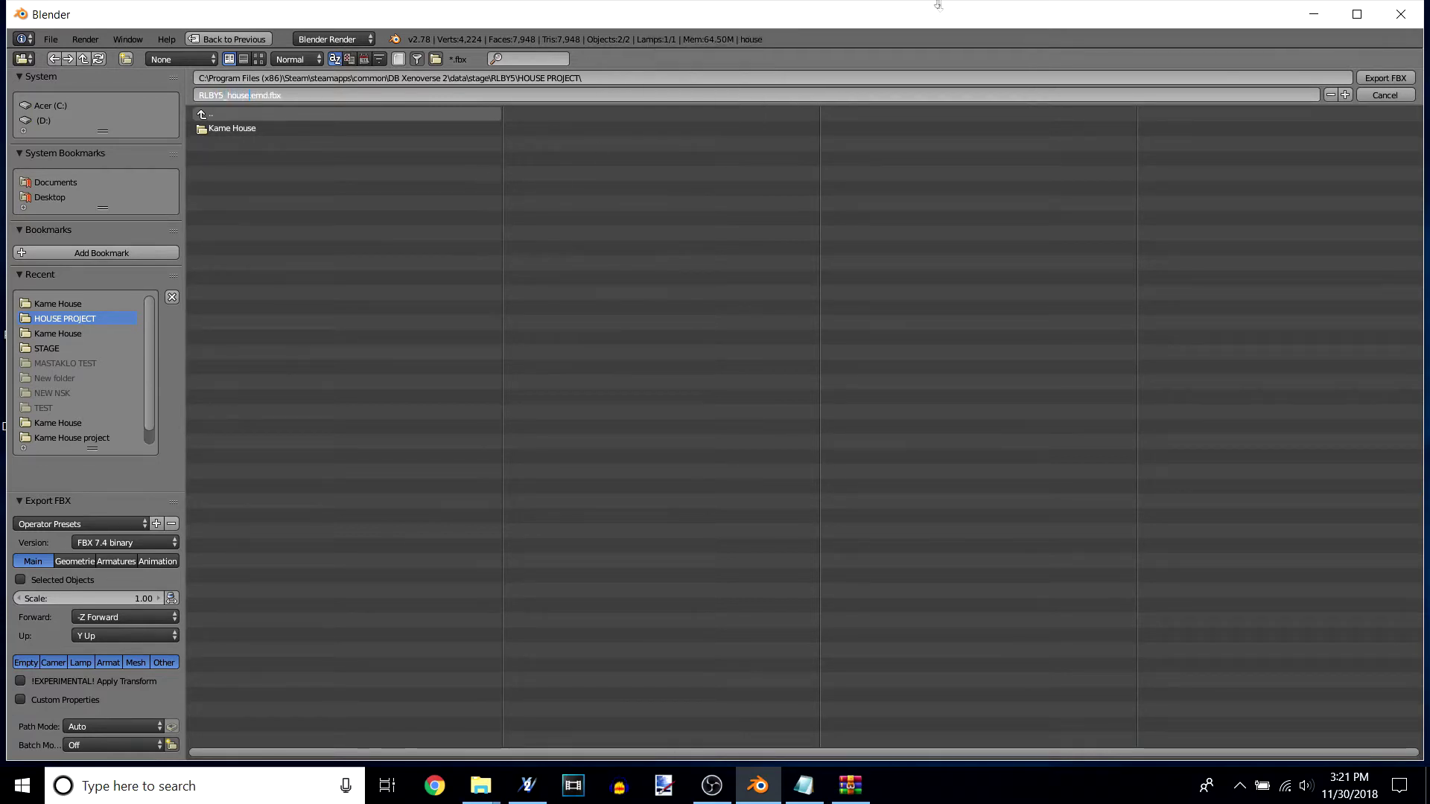
key(Return)
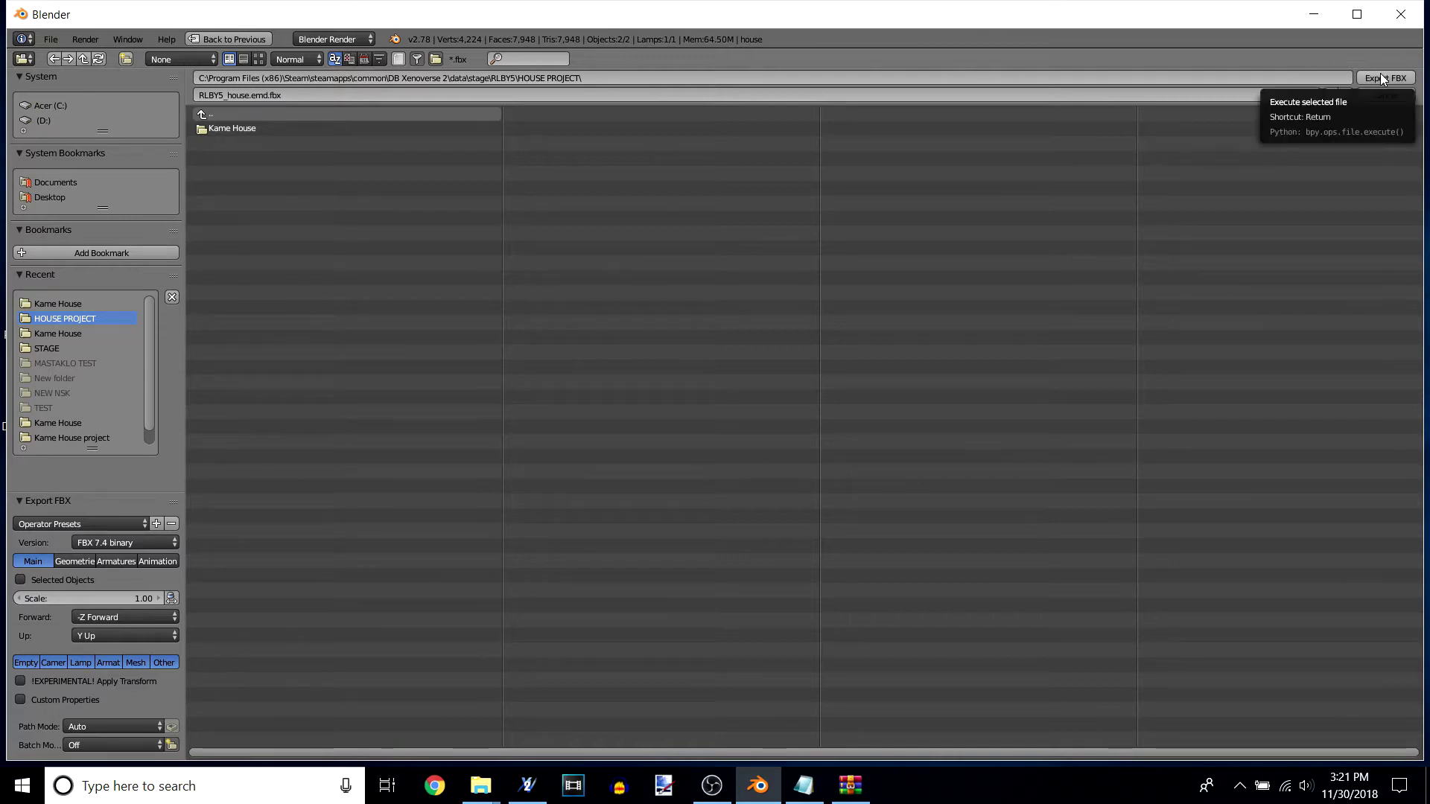
click(1380, 76)
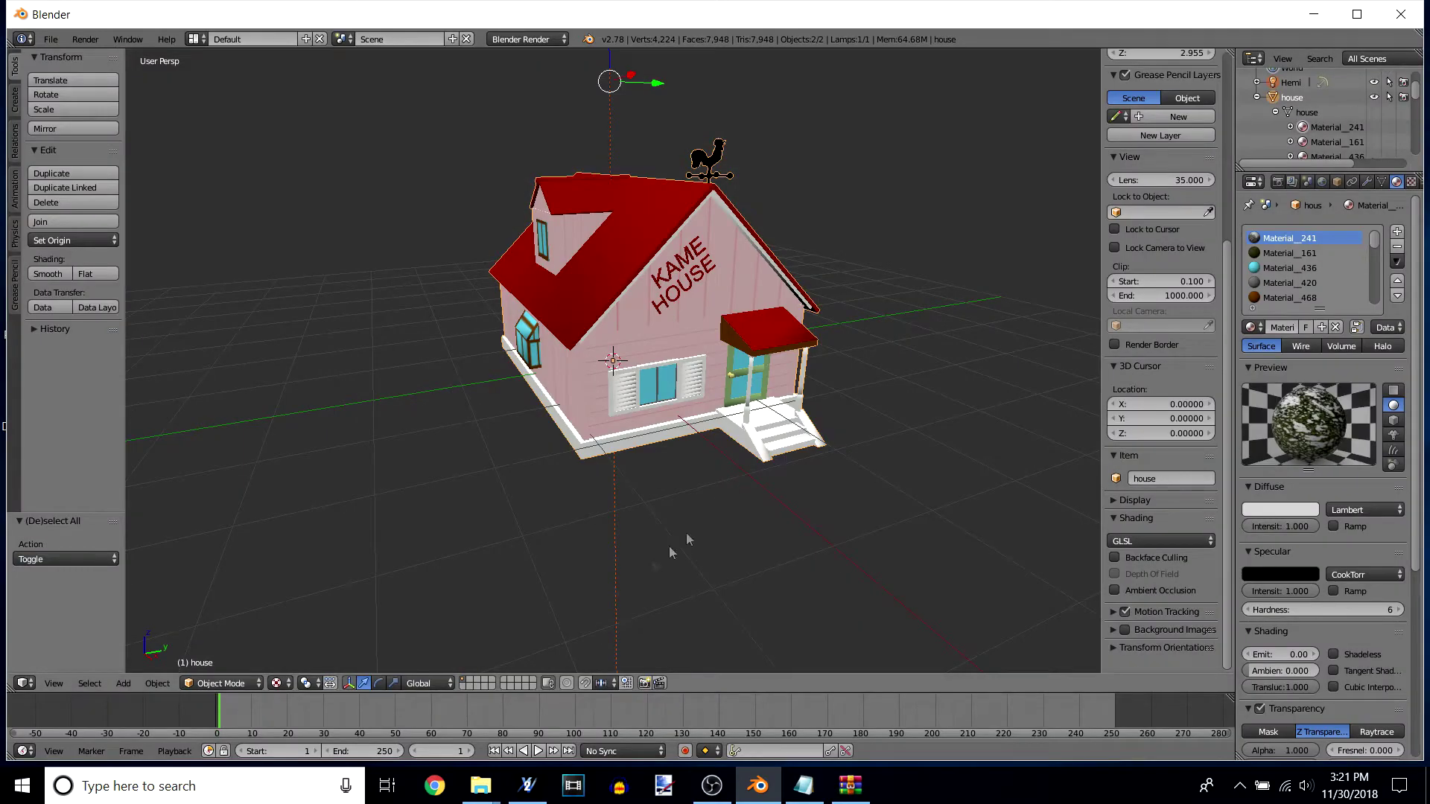
Step: Switch to File Explorer, check the exported RLBY5_house.emd.fbx in the HOUSE PROJECT folder, and uncover the Xenoviewer folder window
mouse_move(481, 786)
click(387, 704)
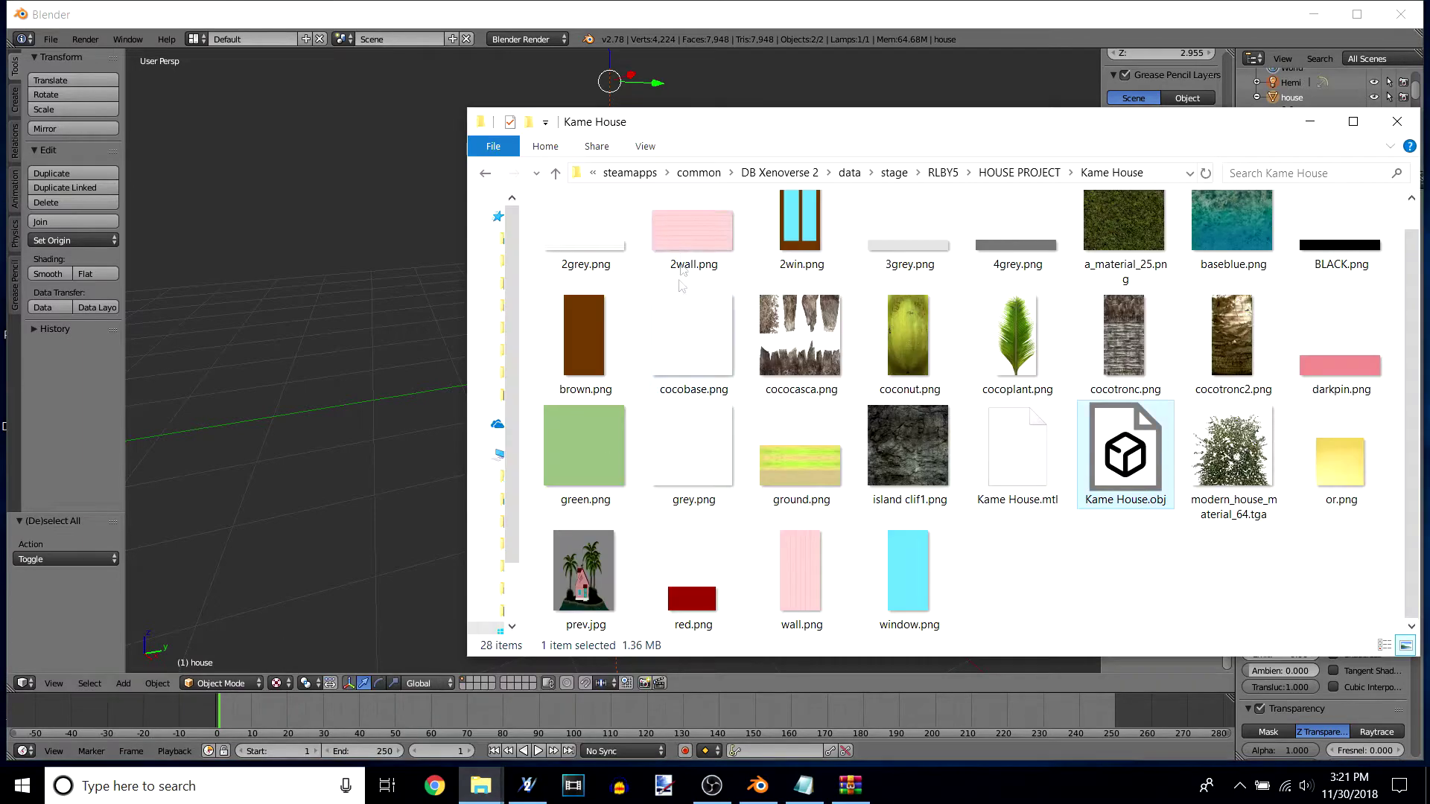
click(1019, 172)
click(624, 272)
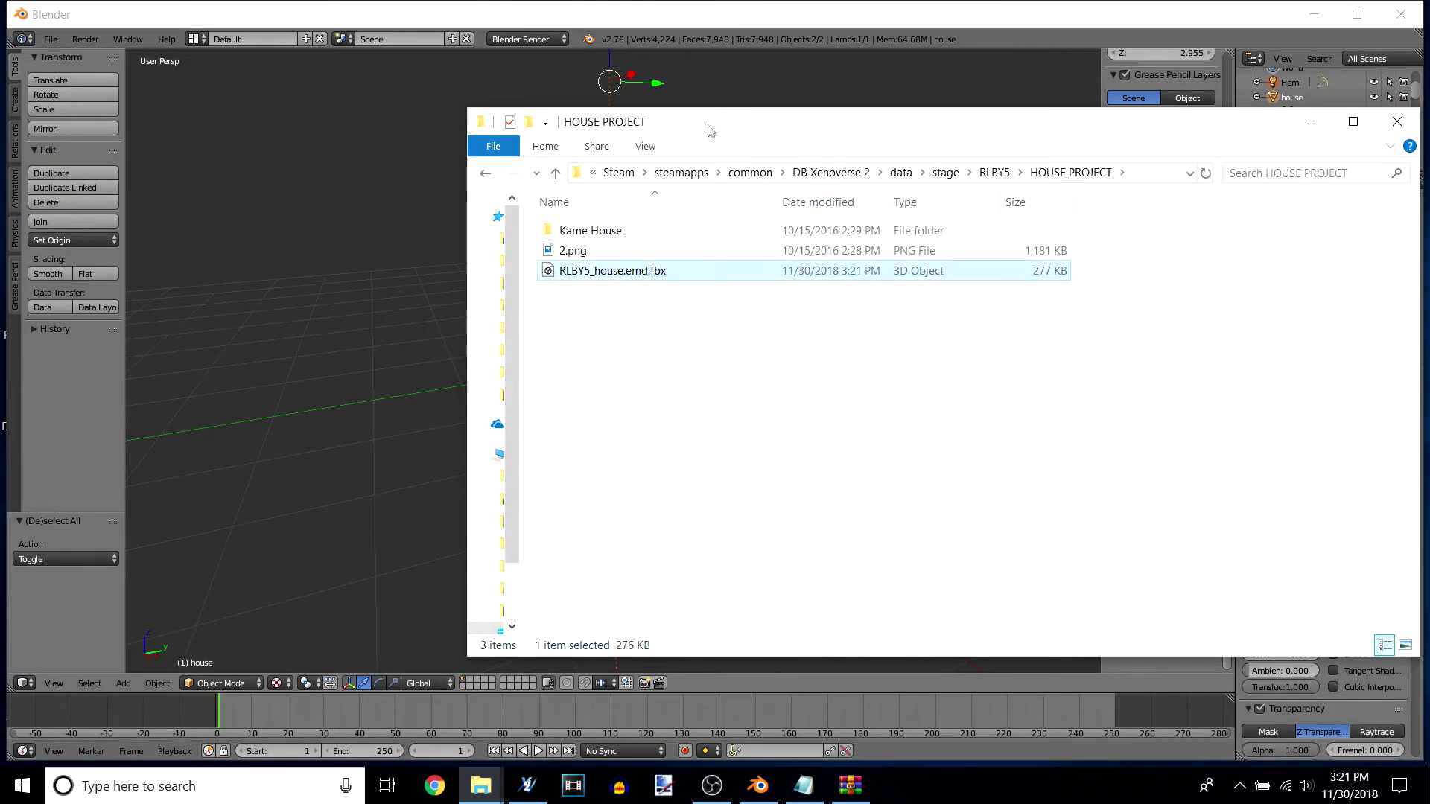
drag(707, 128, 299, 129)
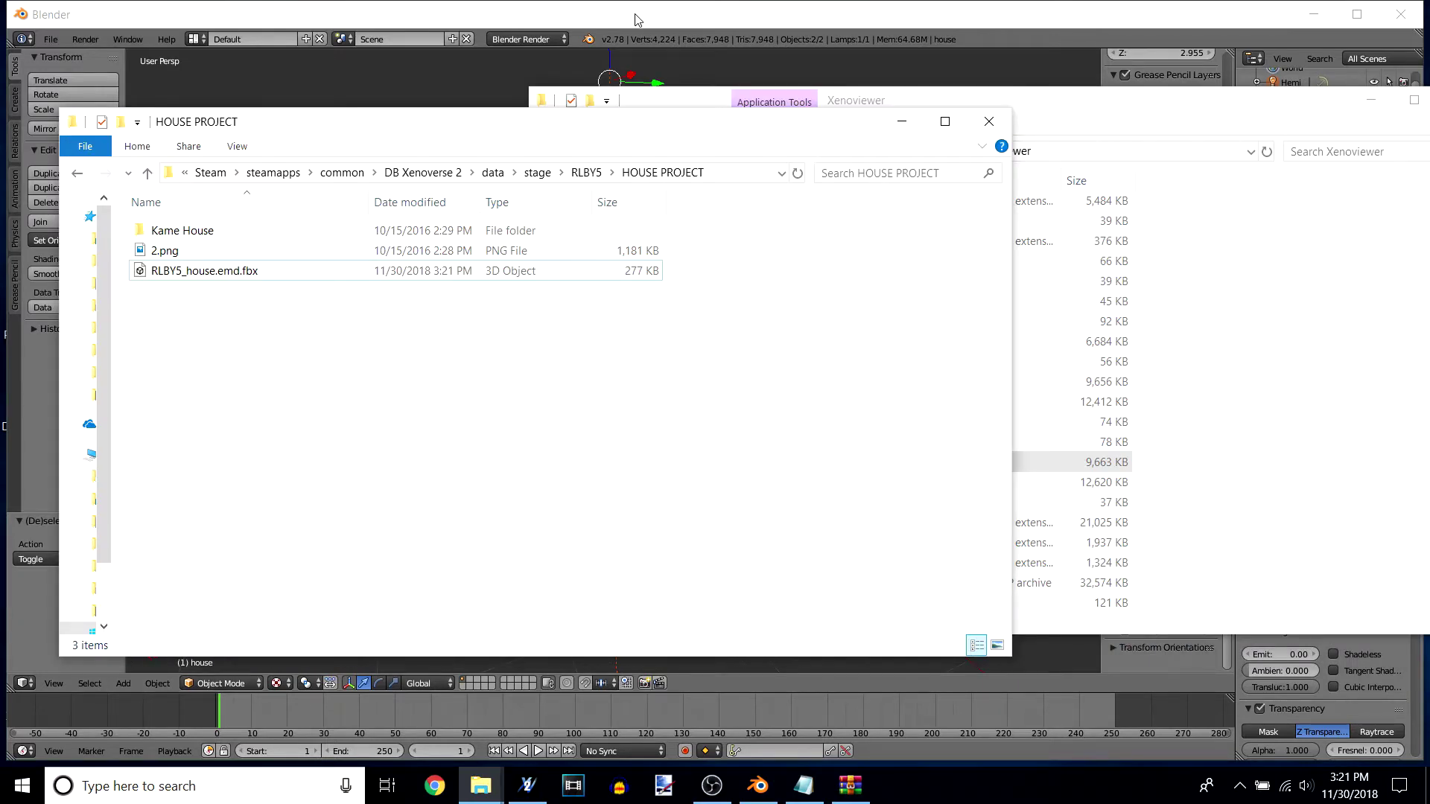
Step: Go up to the game's stage folder and open the MAglc stage folder
click(595, 173)
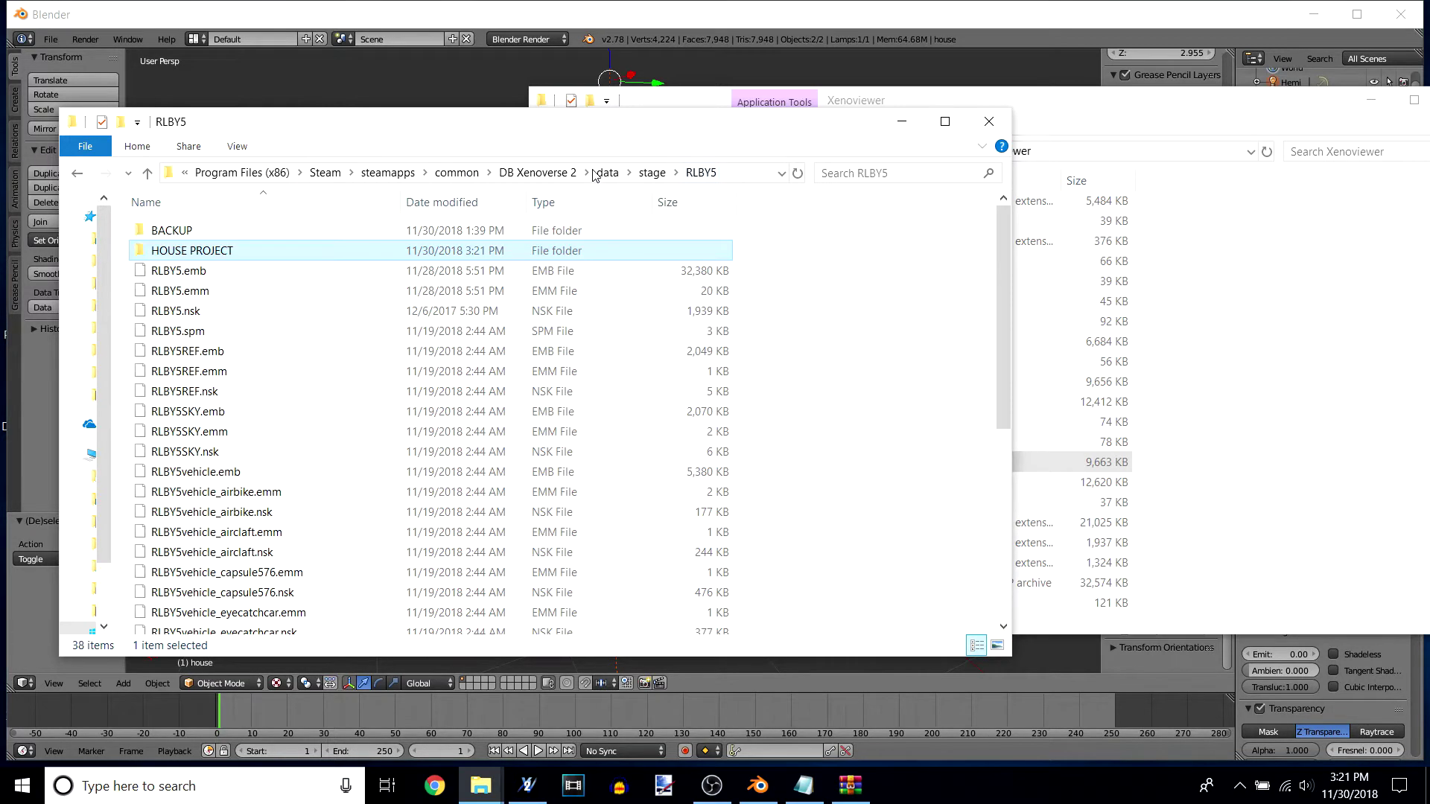
click(651, 173)
scroll(278, 536, down, 3)
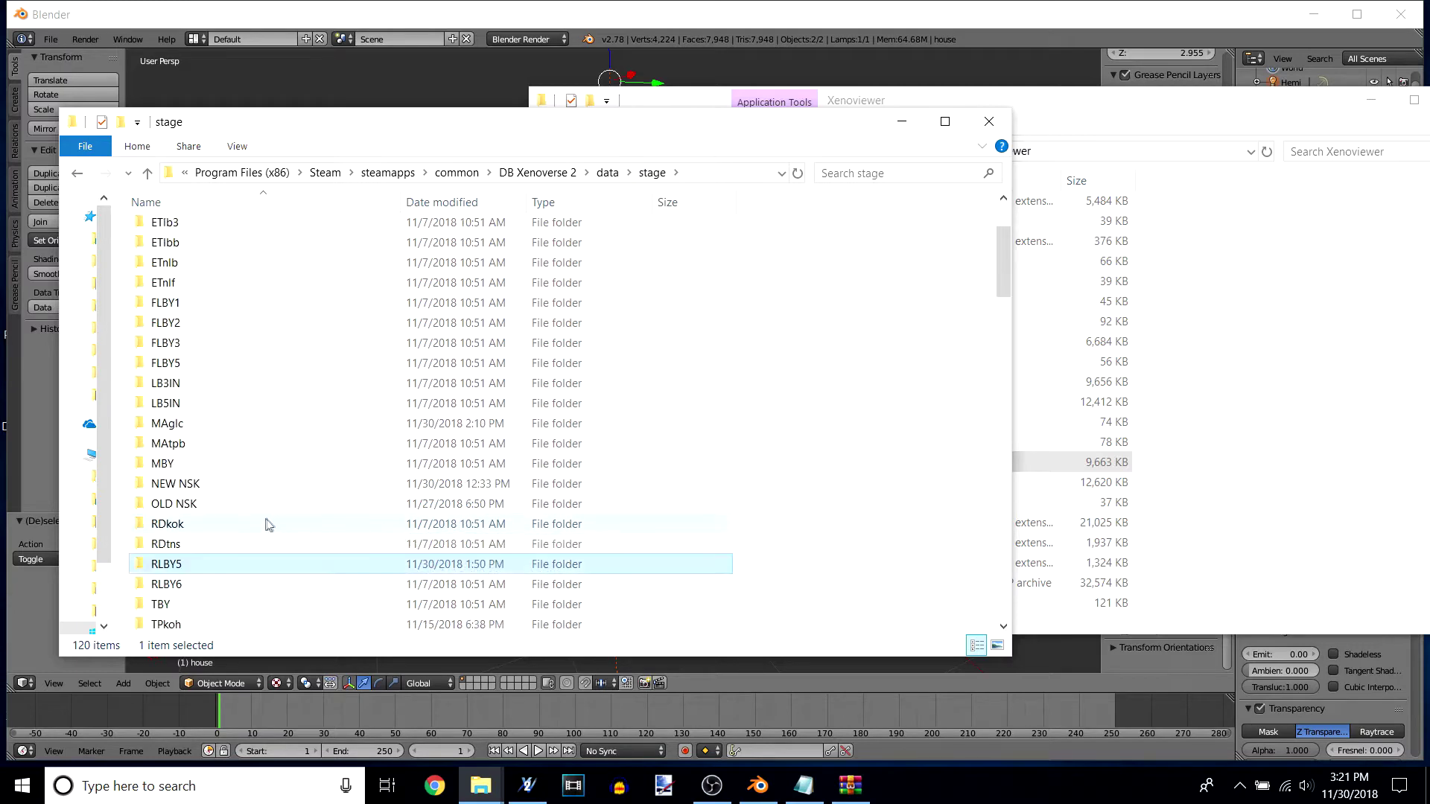
scroll(227, 417, up, 2)
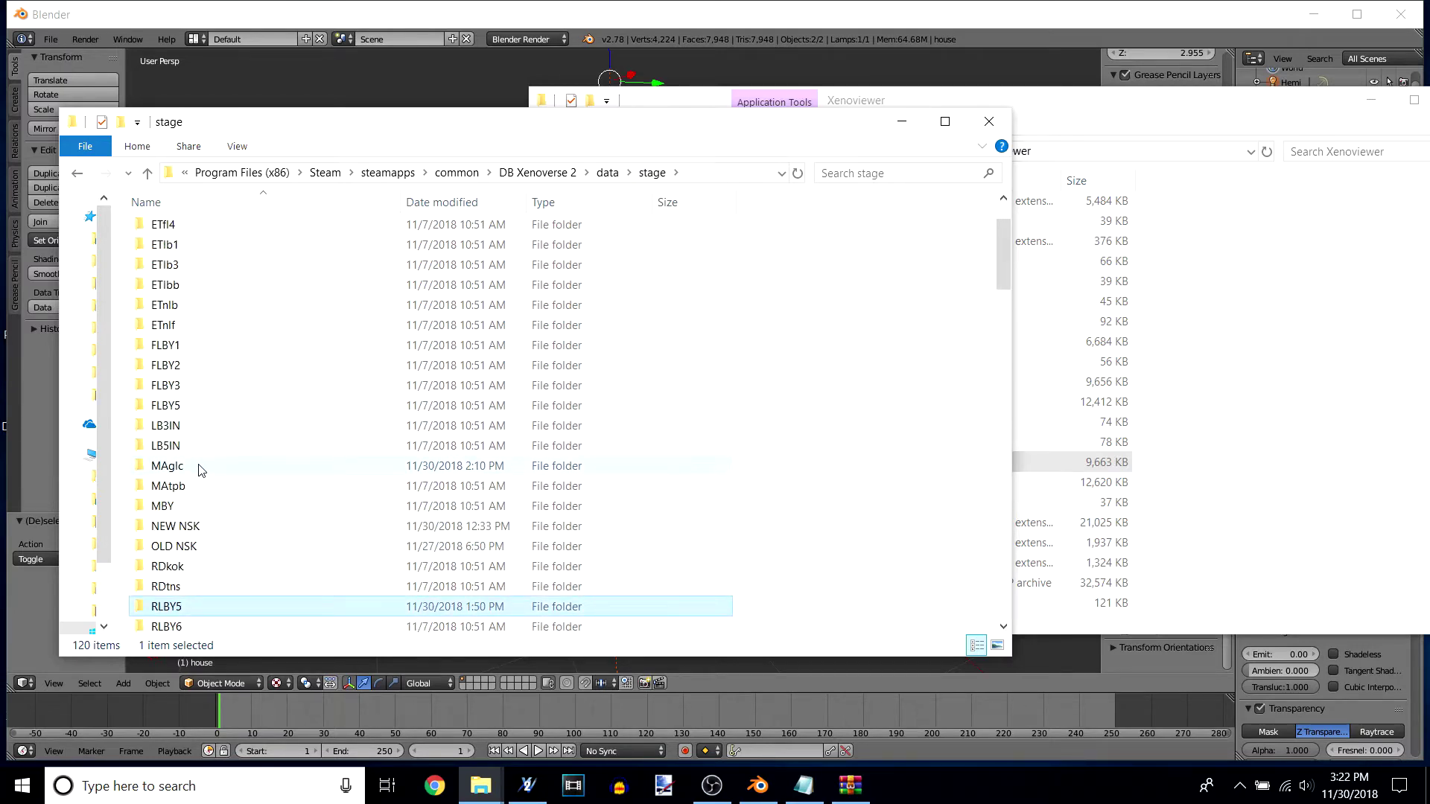
mouse_move(199, 469)
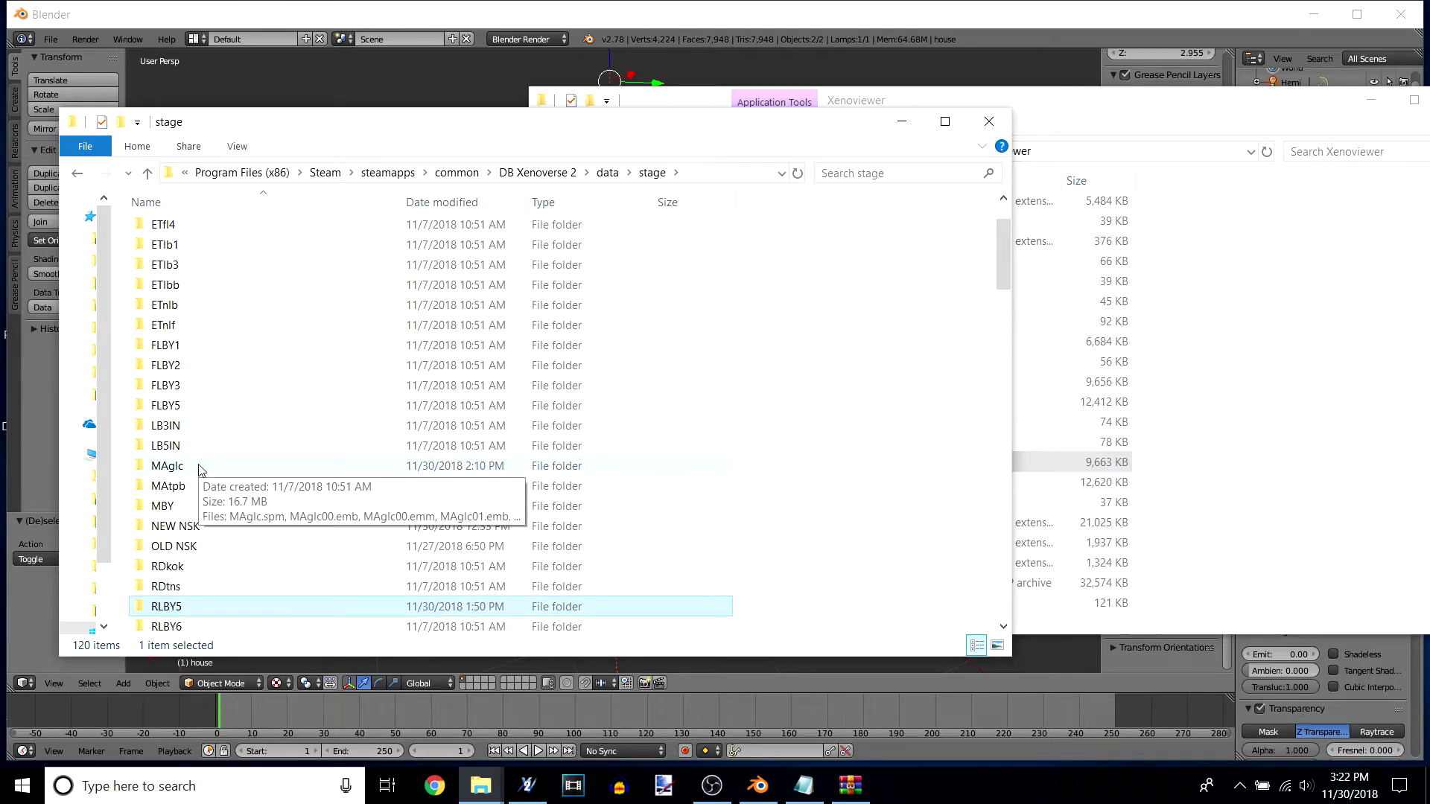
double_click(199, 470)
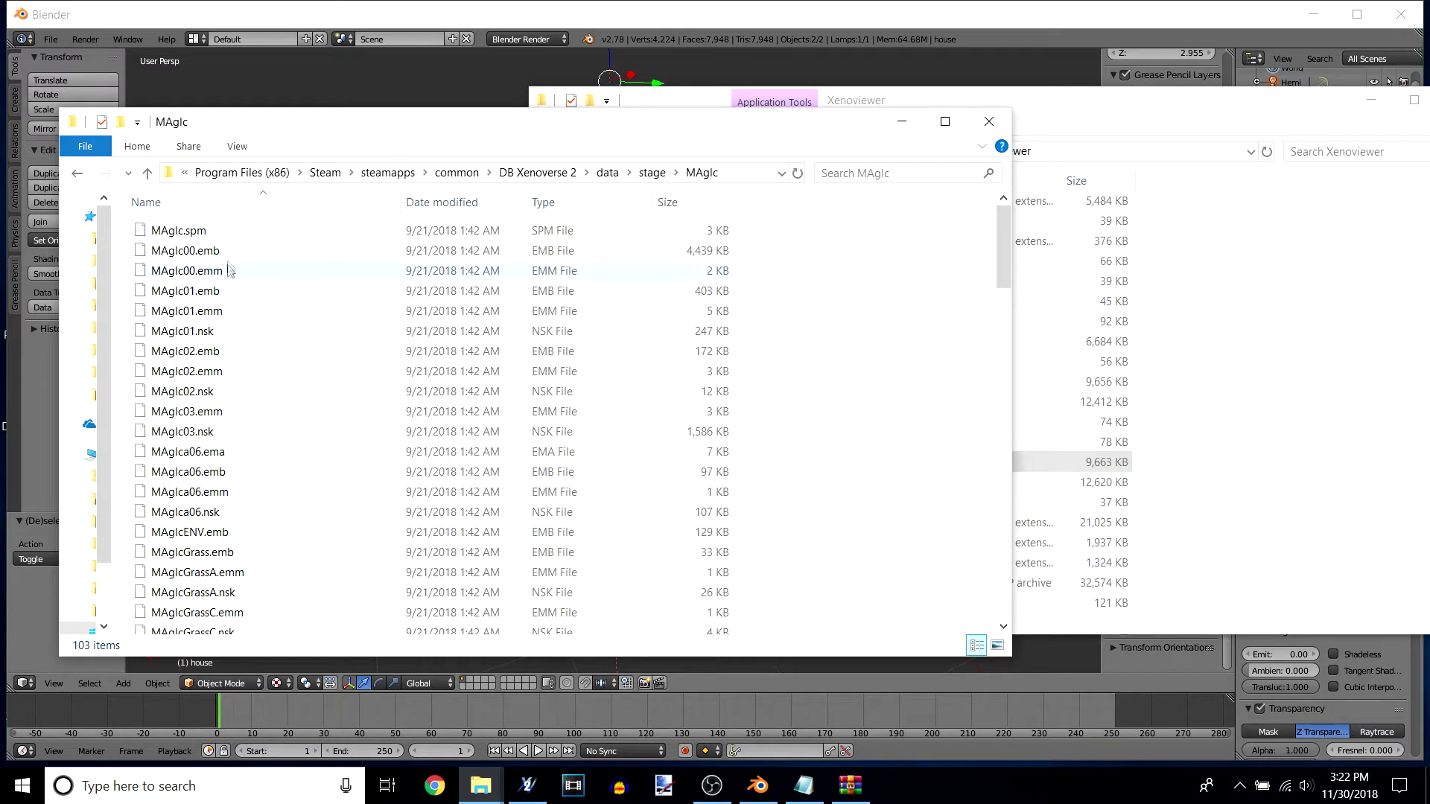
Step: Unpack MAglc01.nsk by opening it with nskpack.exe from the Xenoviewer folder
click(220, 333)
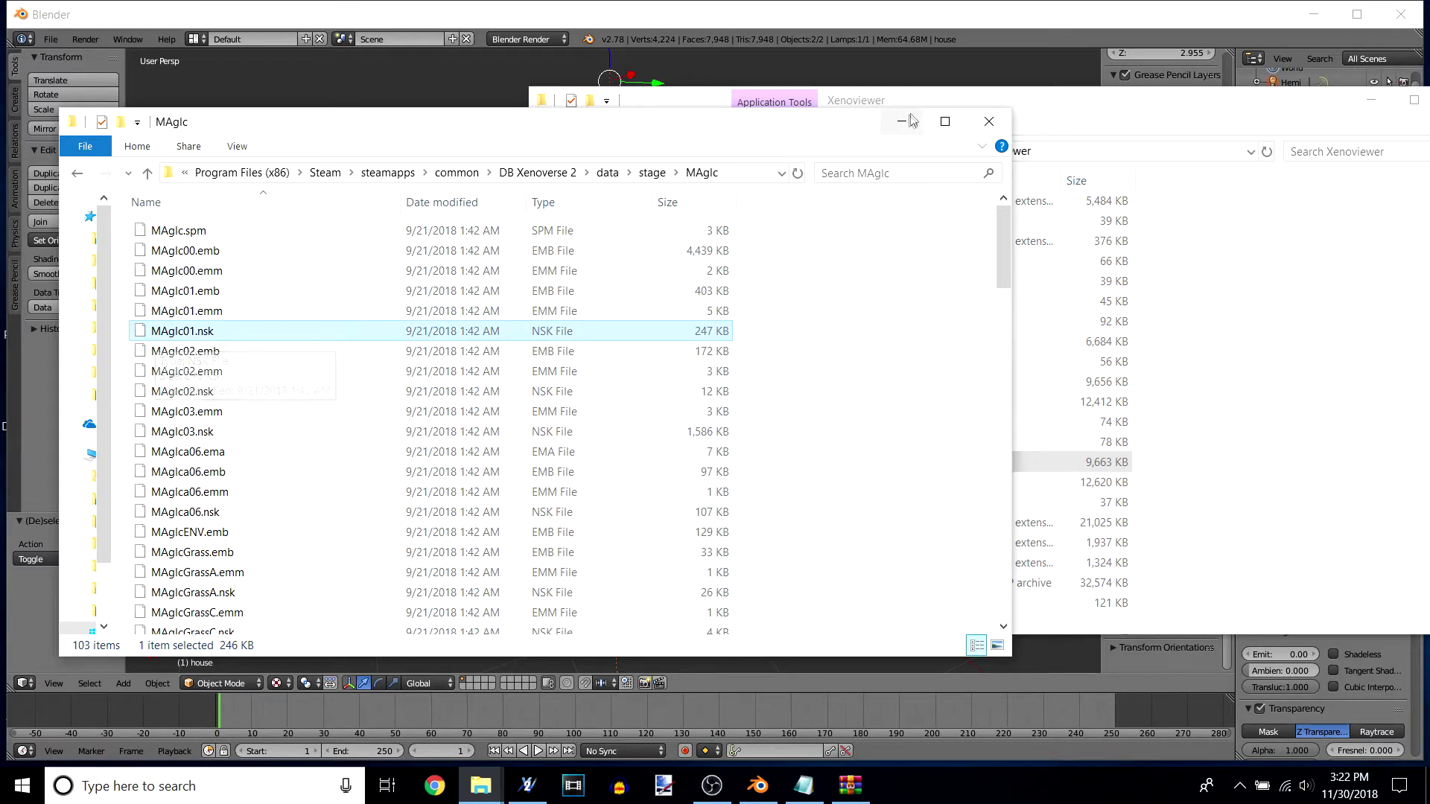
click(1076, 108)
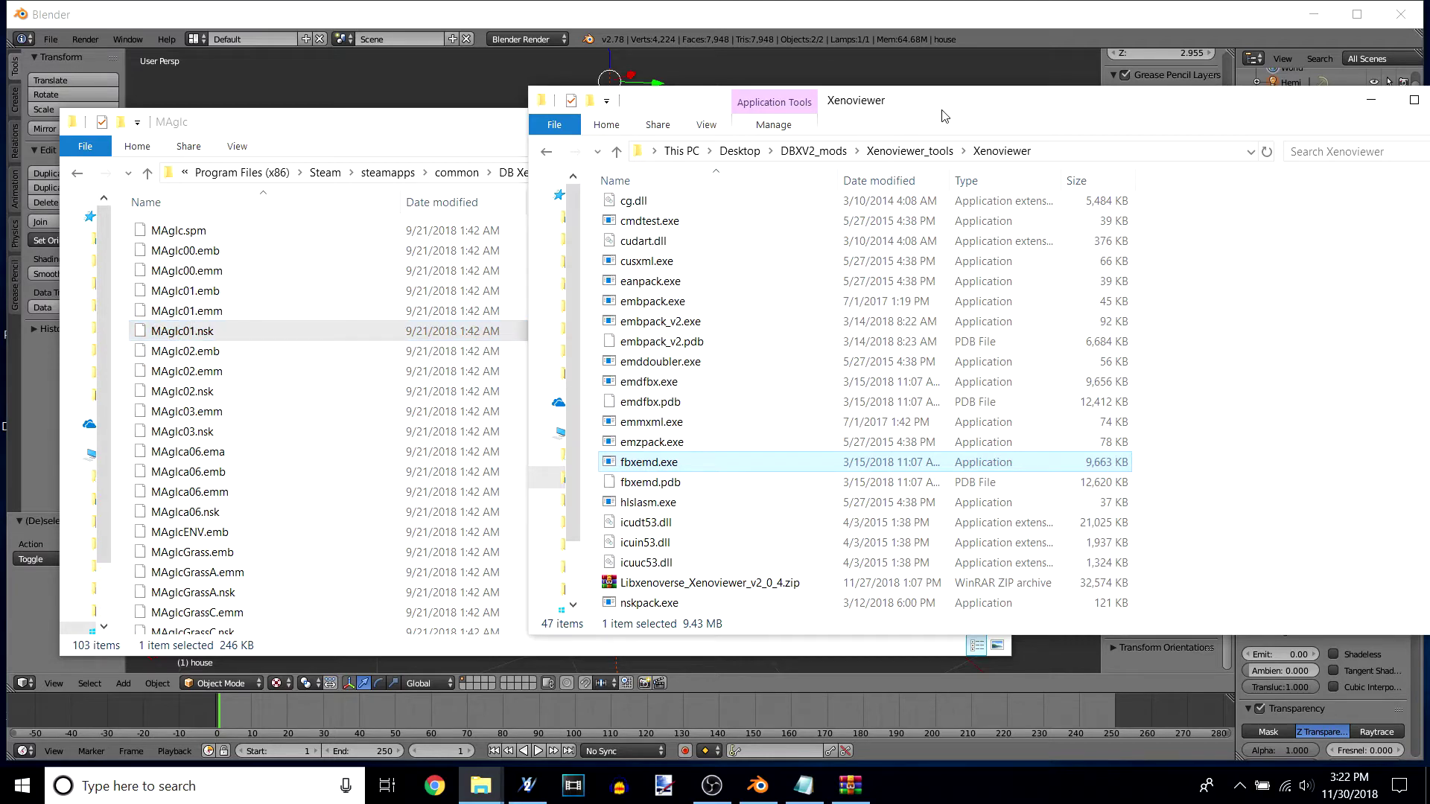
scroll(656, 447, down, 4)
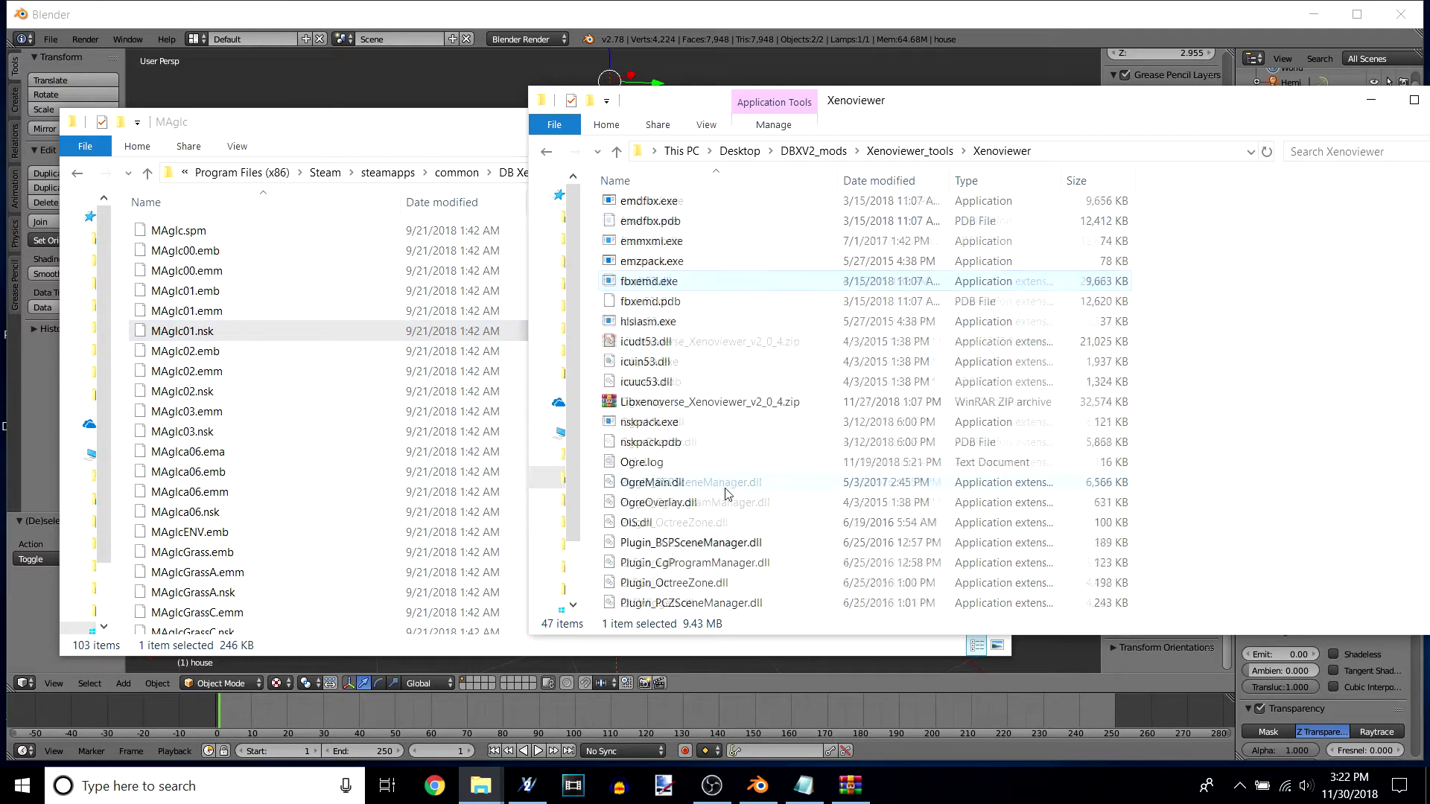
click(193, 333)
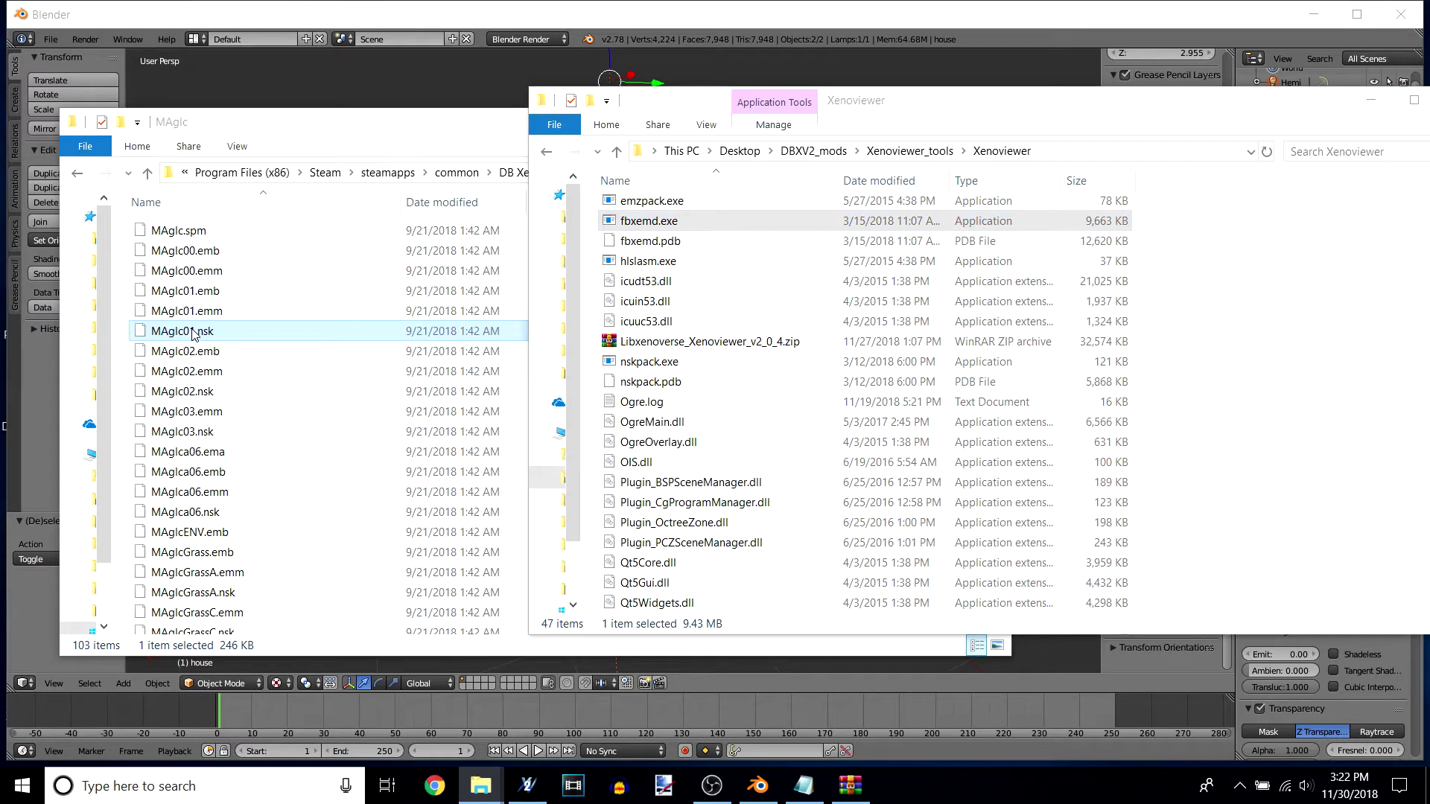
drag(192, 333, 676, 367)
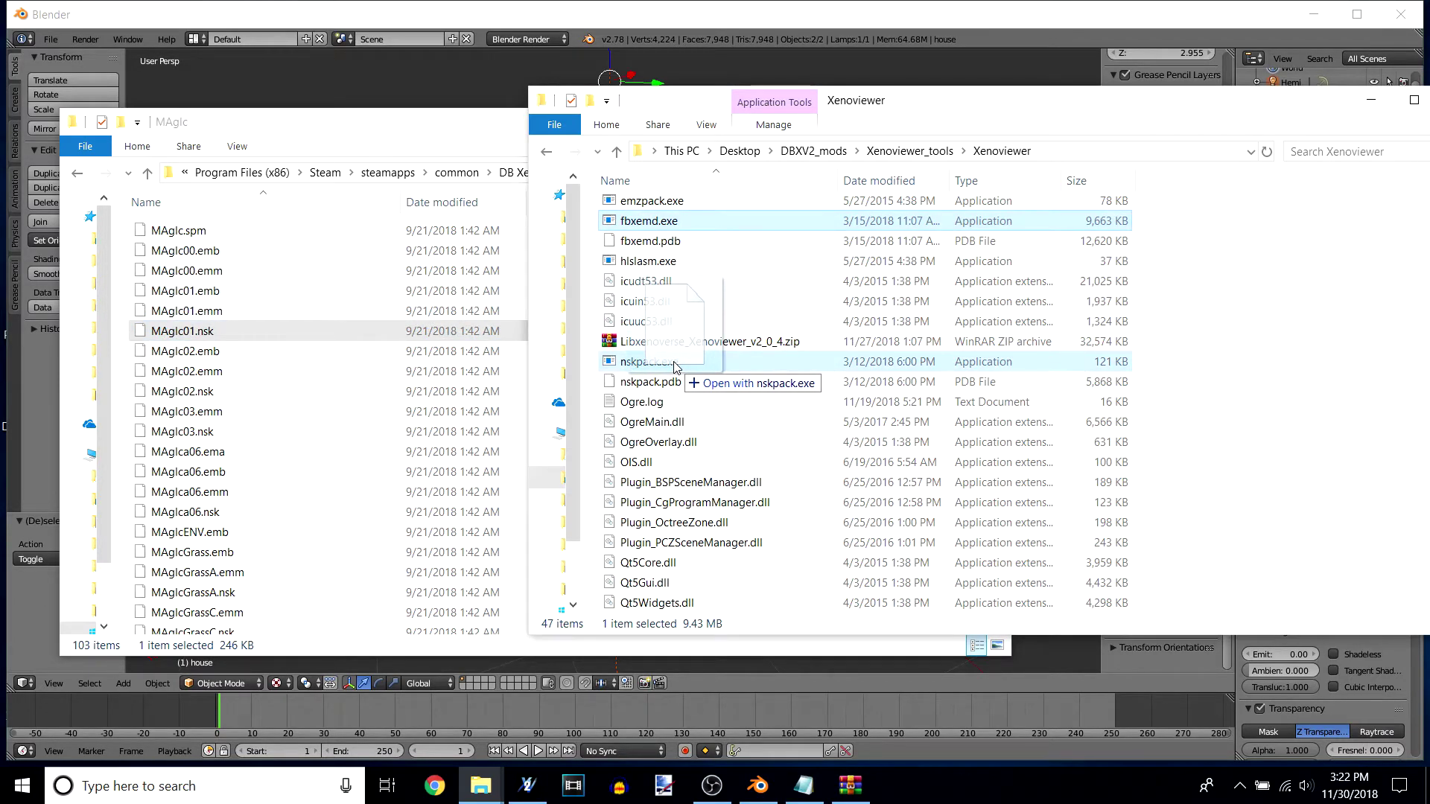
drag(676, 365, 676, 367)
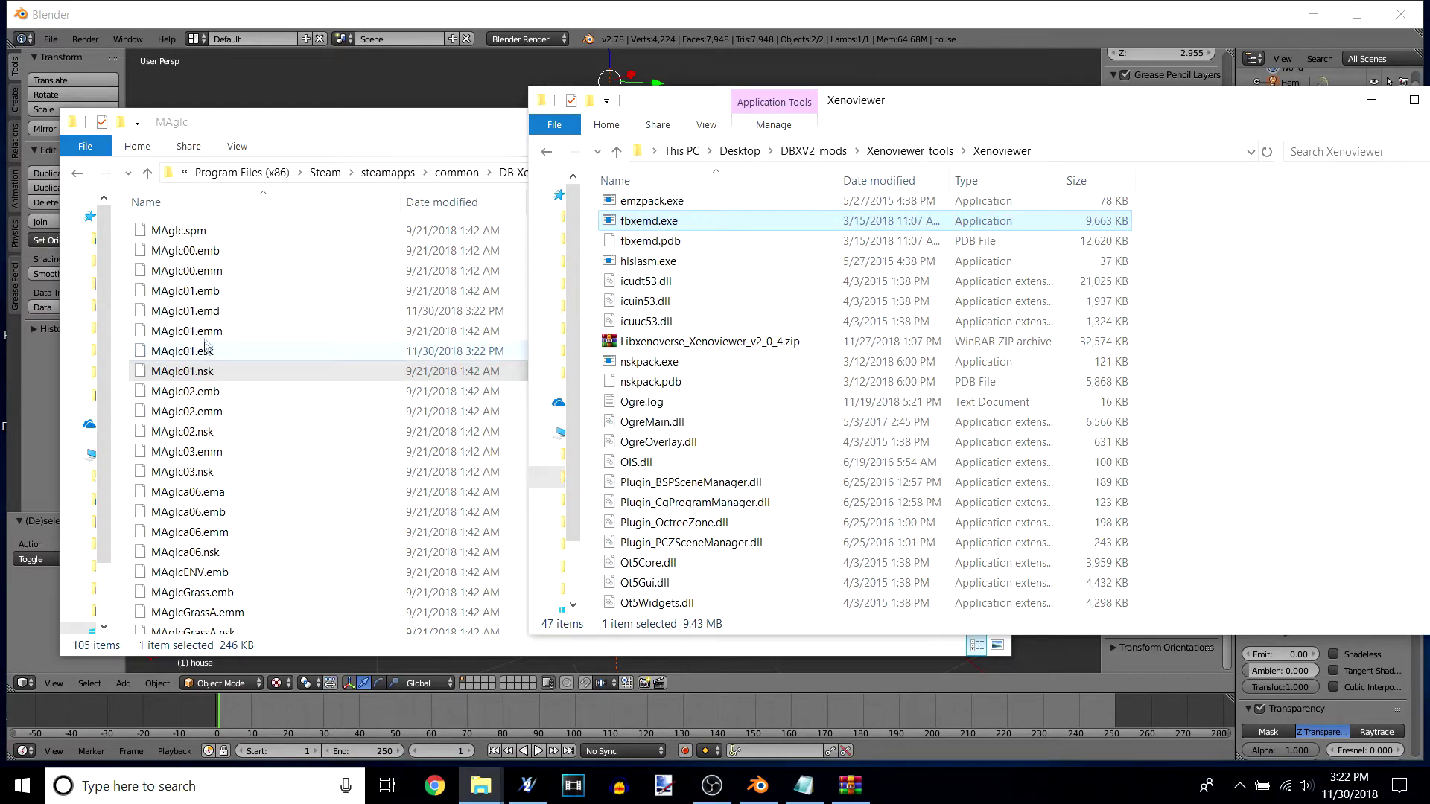
Step: Convert the unpacked MAglc01.emd and MAglc01.esk to FBX with emdfbx.exe and select the resulting MAglc01.emd.fbx
click(214, 318)
ctrl+click(230, 351)
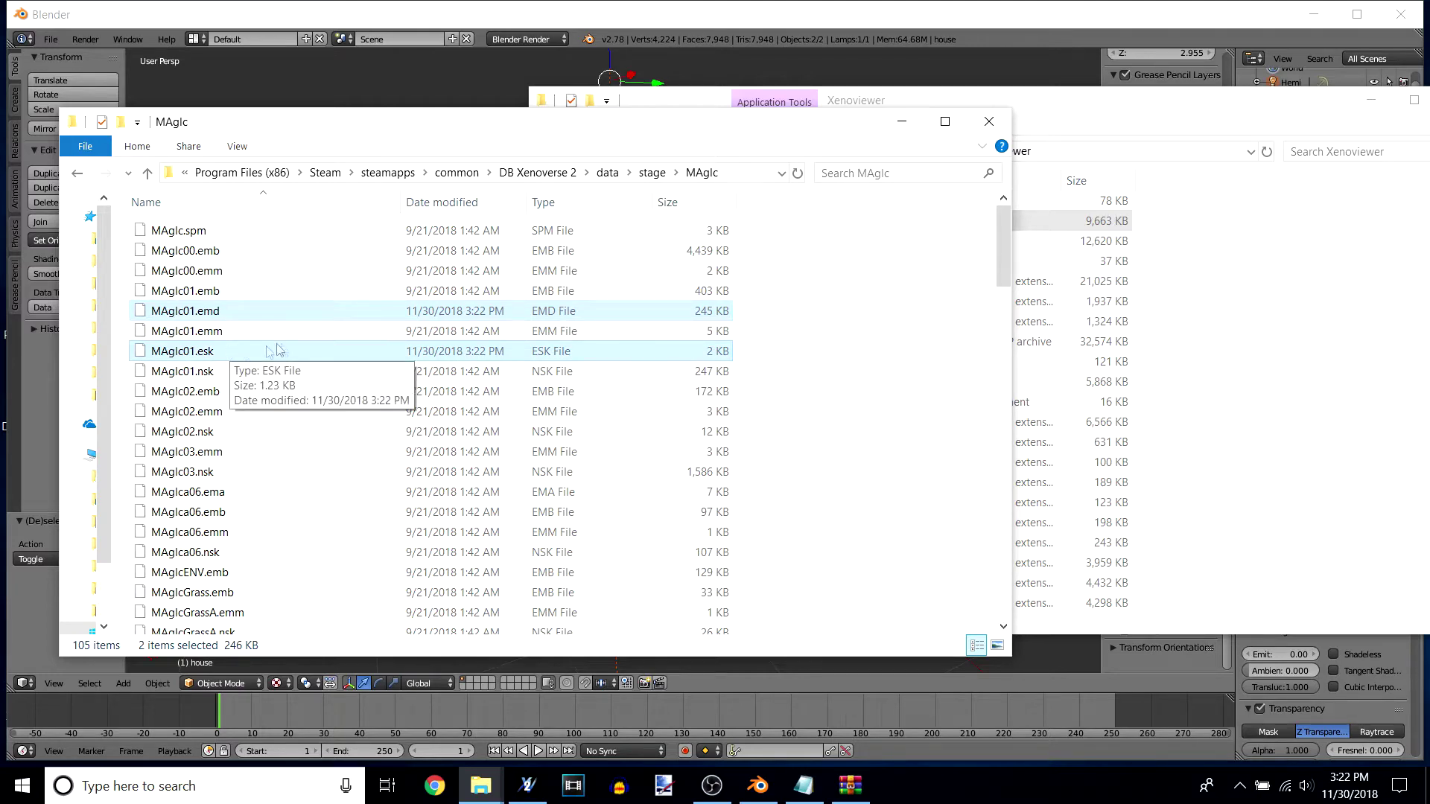
click(1065, 121)
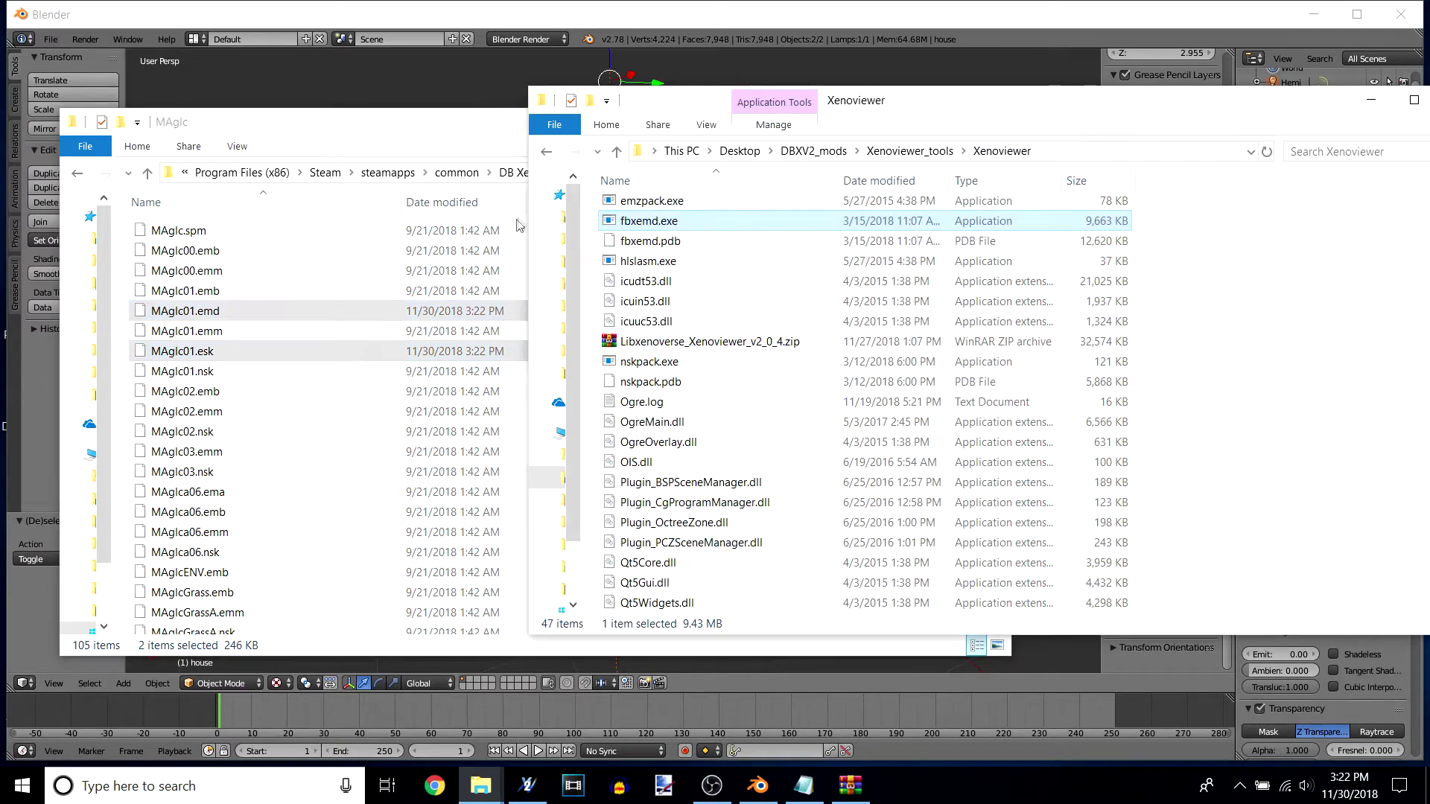
scroll(737, 354, up, 4)
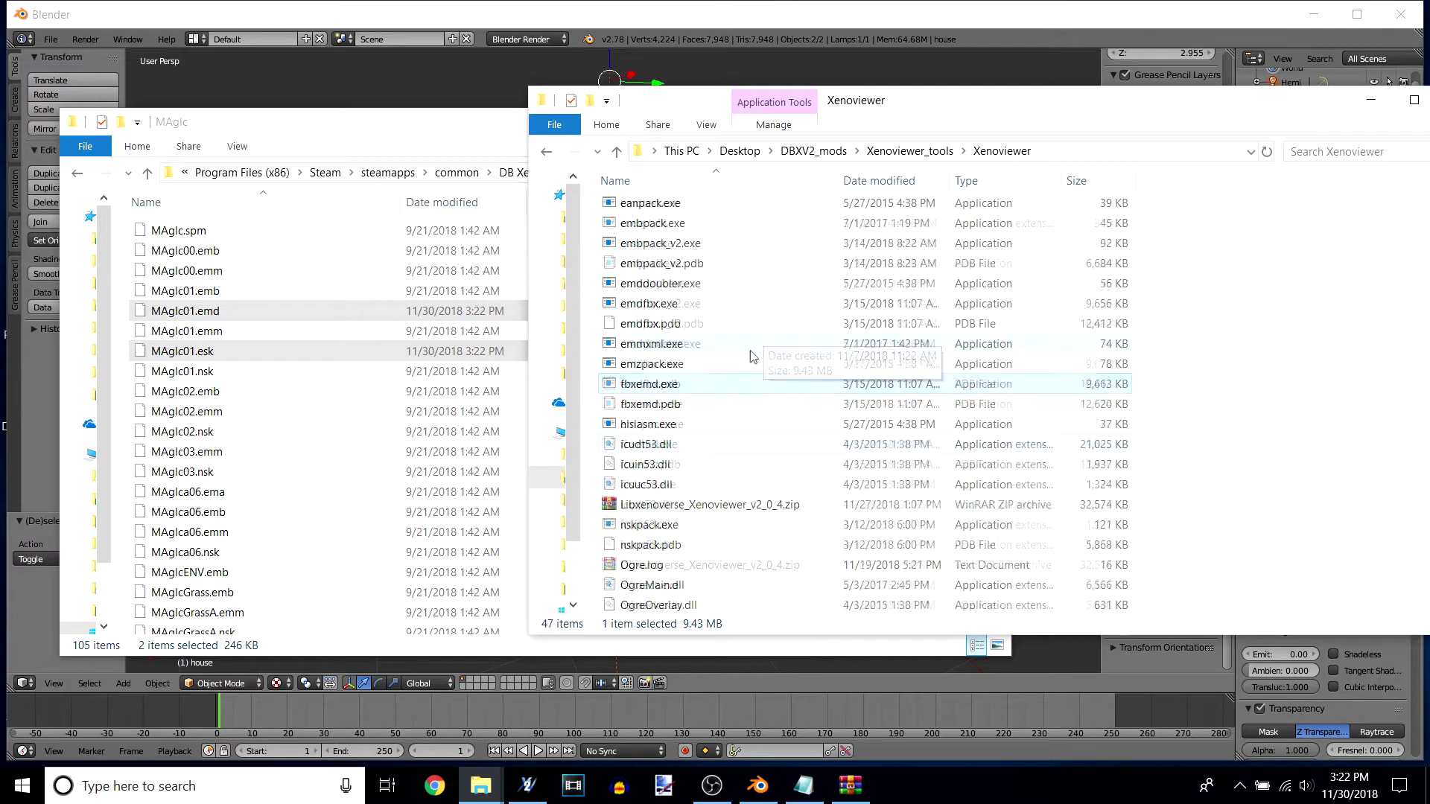
drag(220, 313, 669, 364)
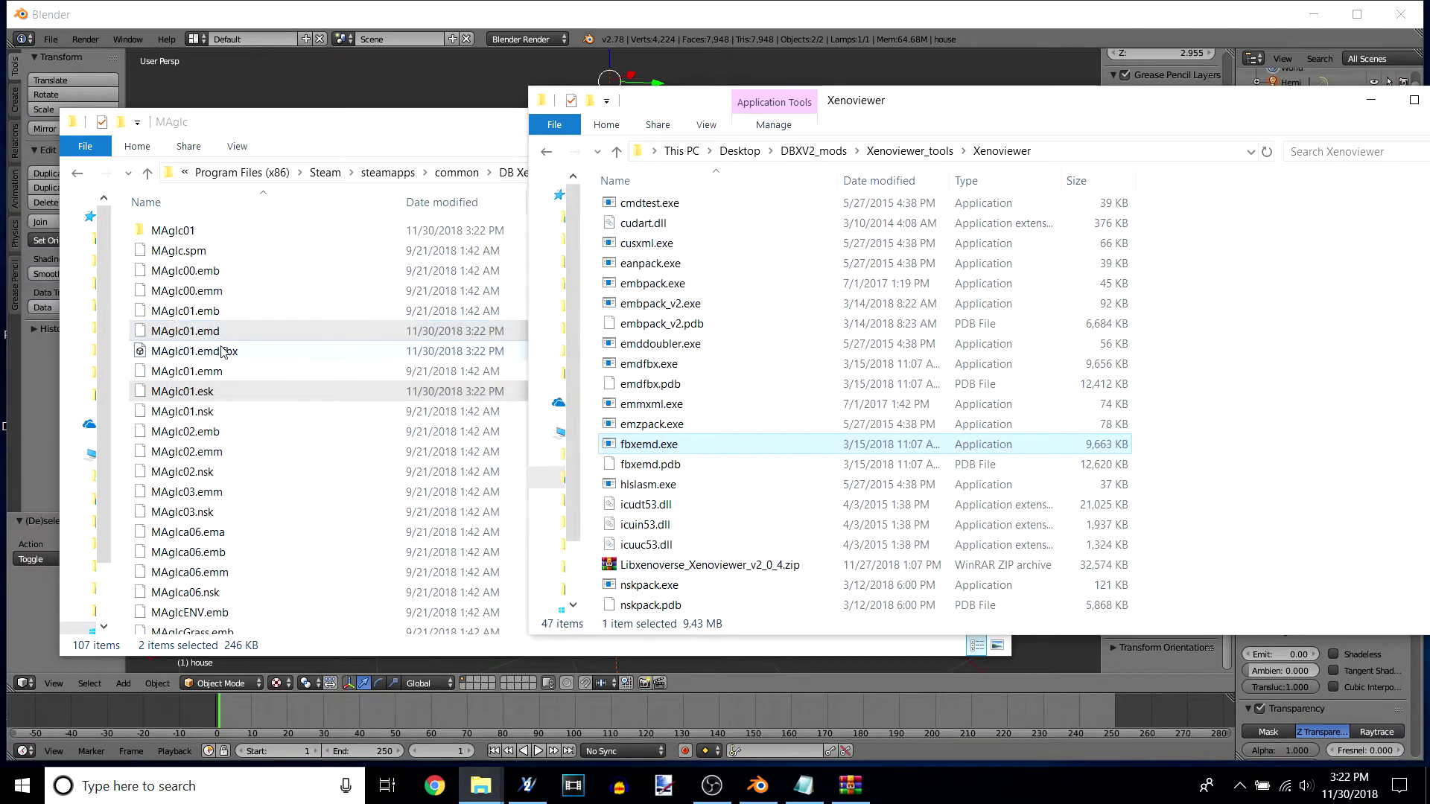
click(222, 351)
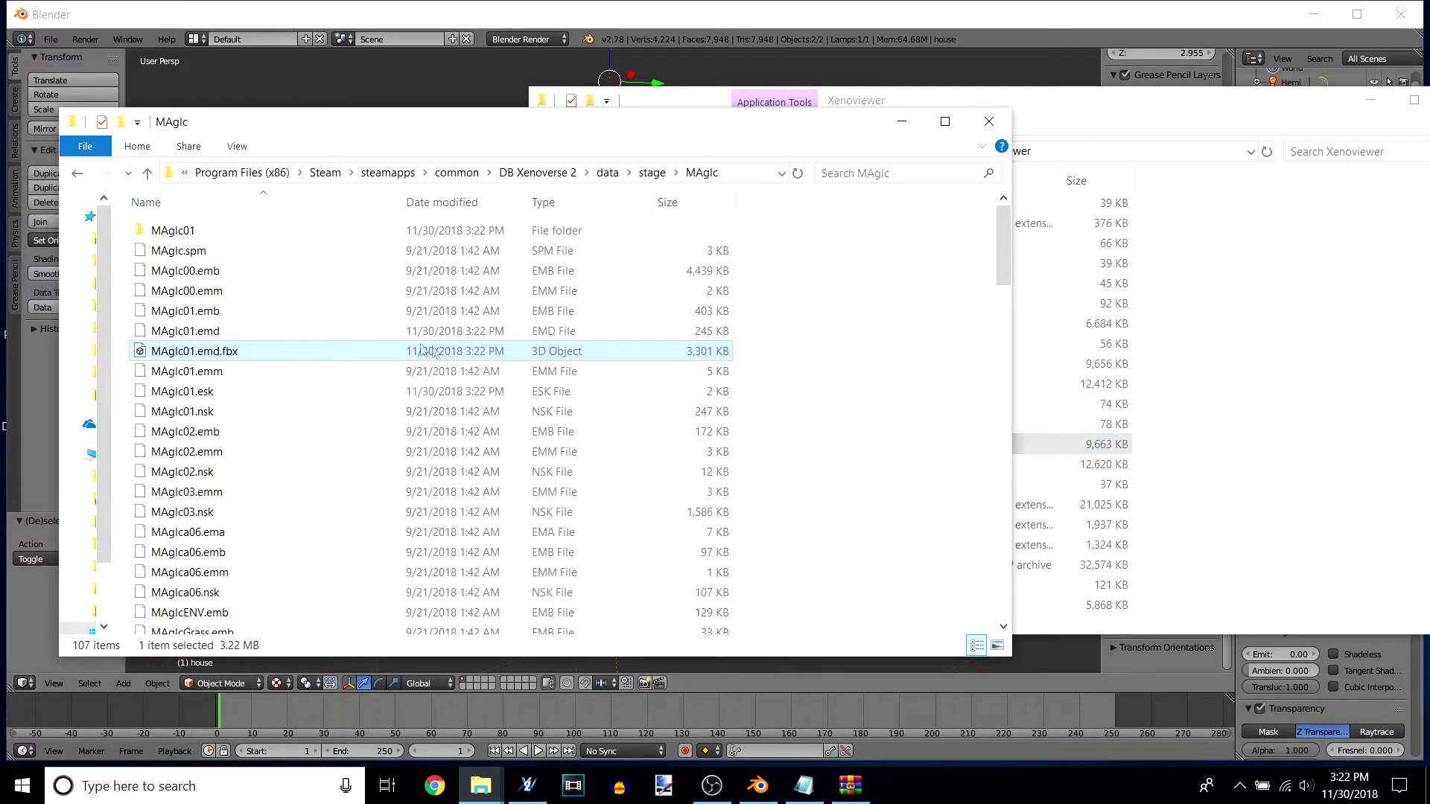
Step: Open a second Blender window and delete all the default objects from its scene
right_click(758, 796)
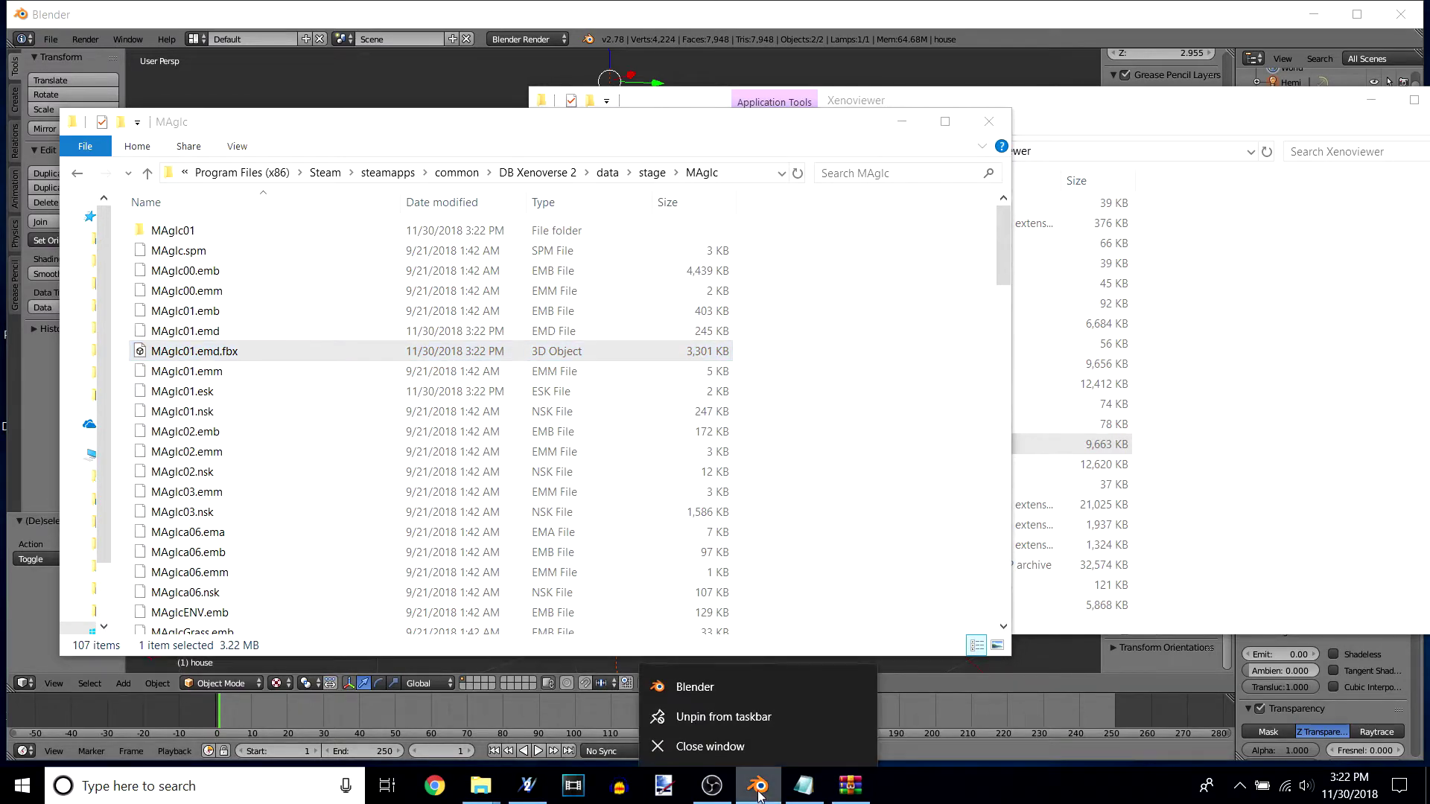
click(752, 685)
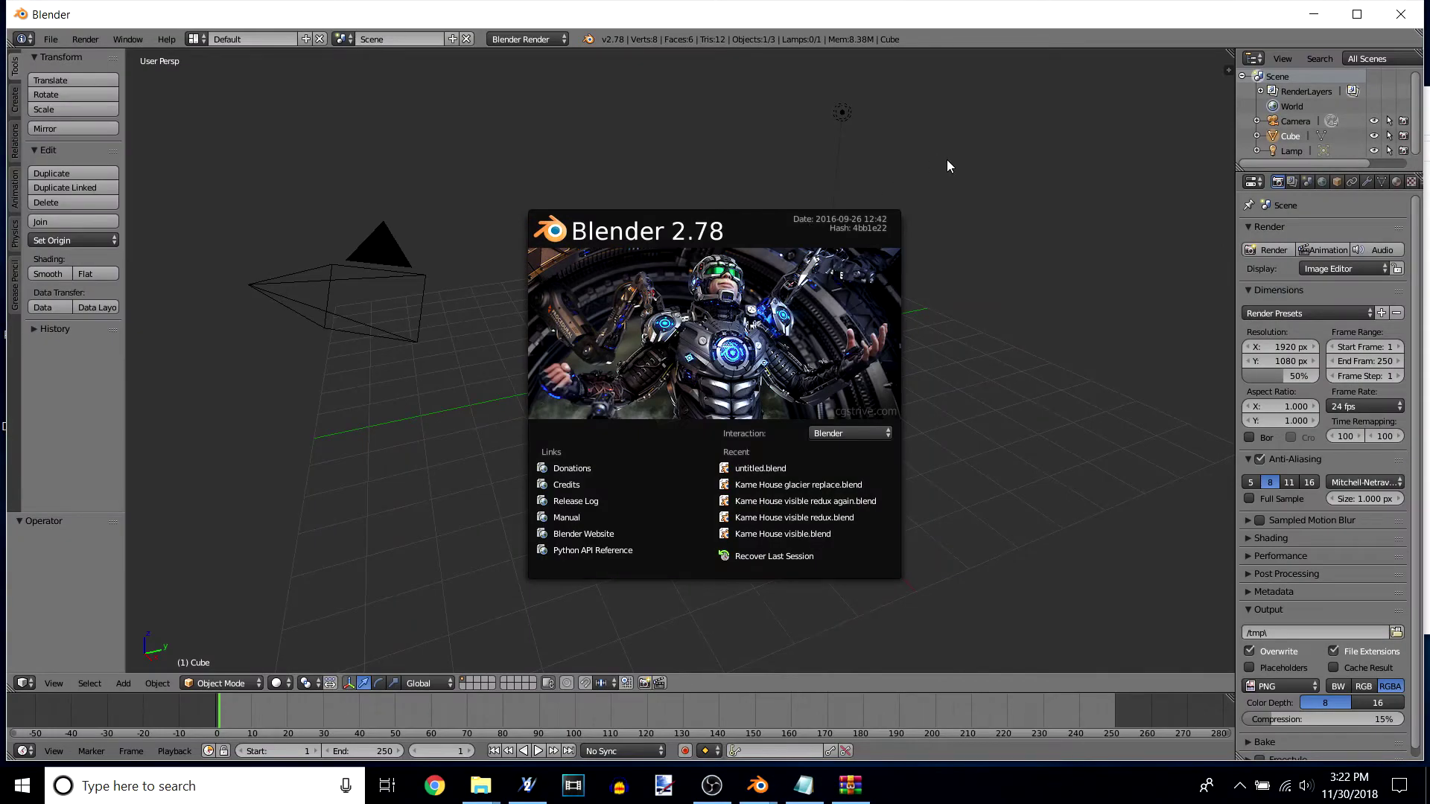
click(734, 160)
key(a)
key(a)
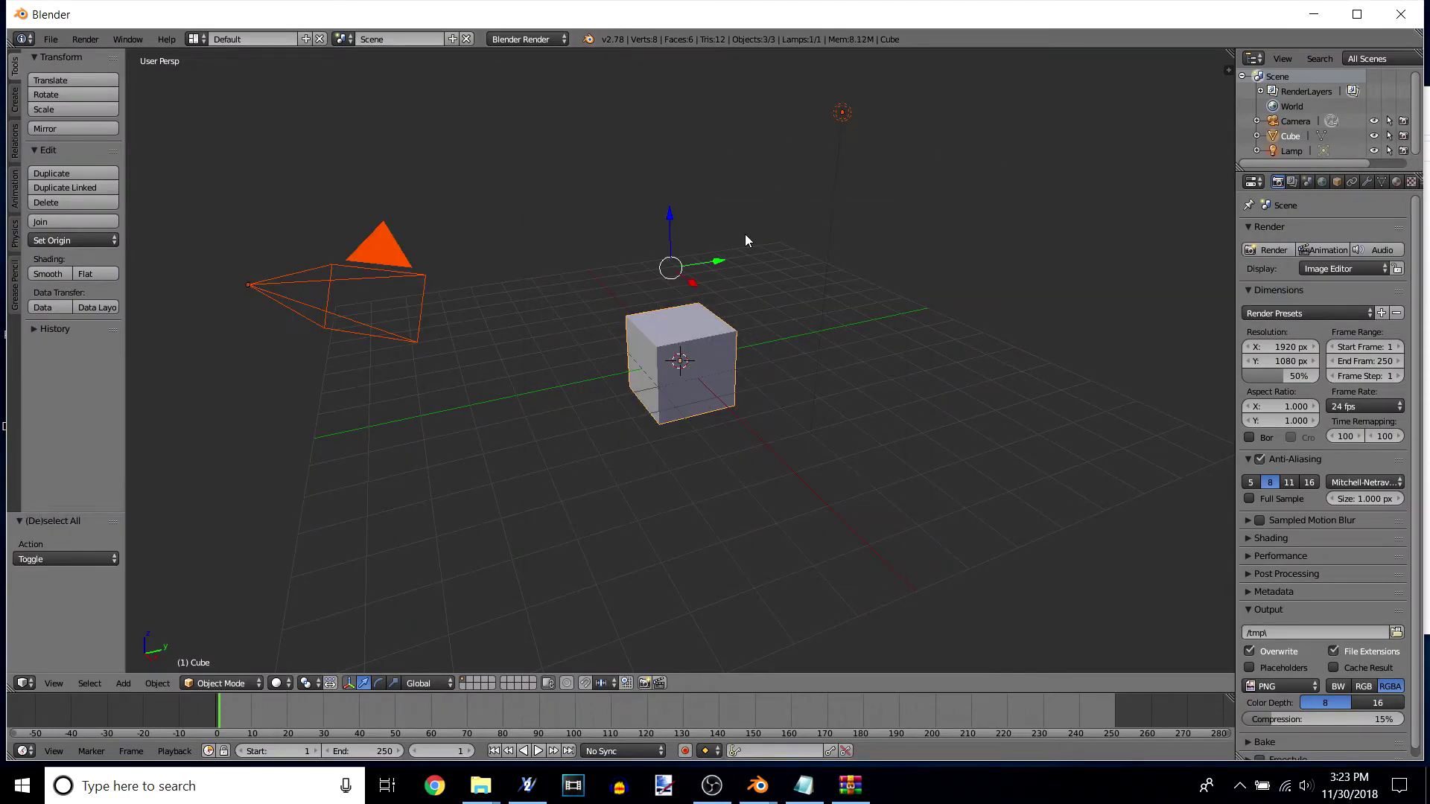
key(x)
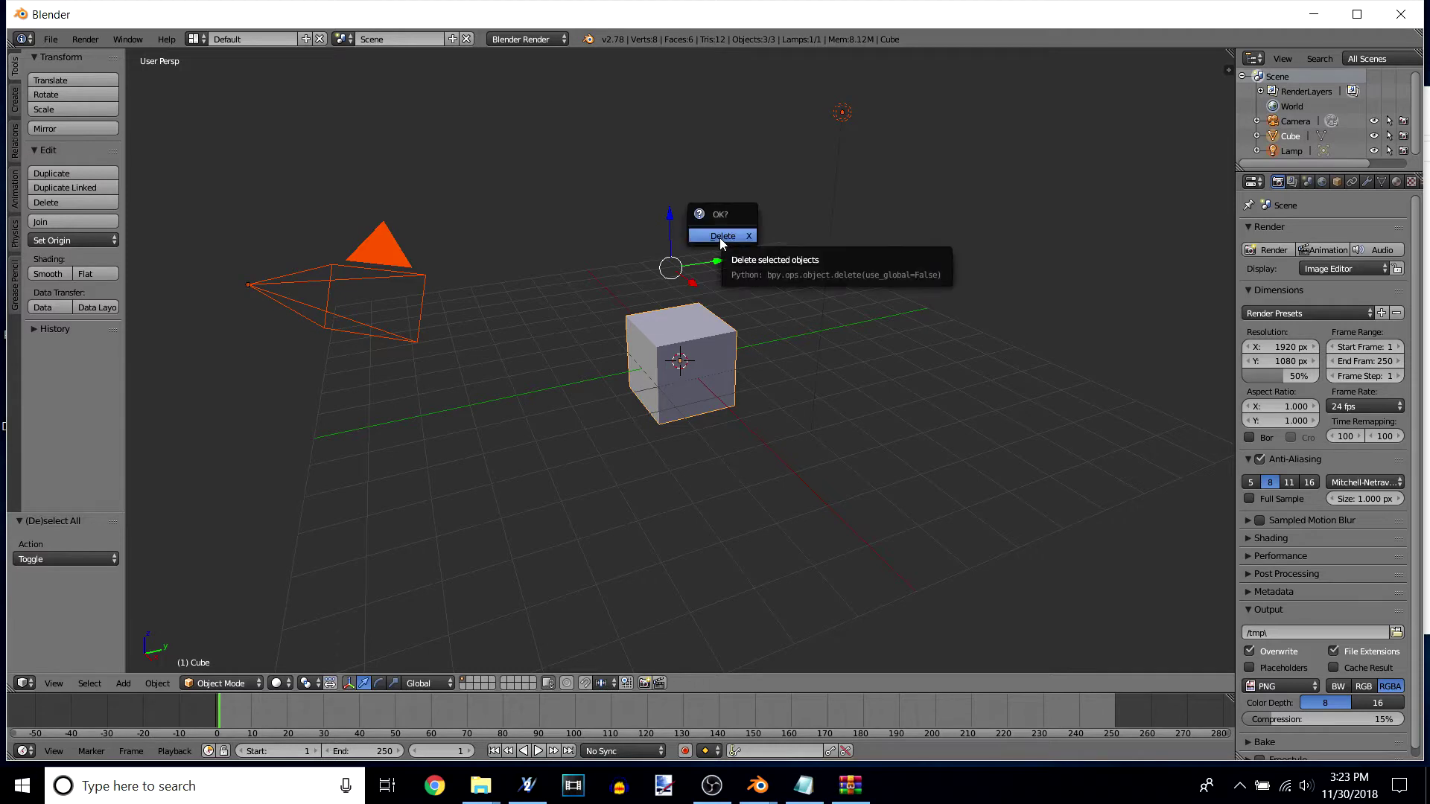
click(721, 236)
Step: Import MAglc01.emd.fbx from the MAglc folder inside the game's stage directory as FBX
click(51, 39)
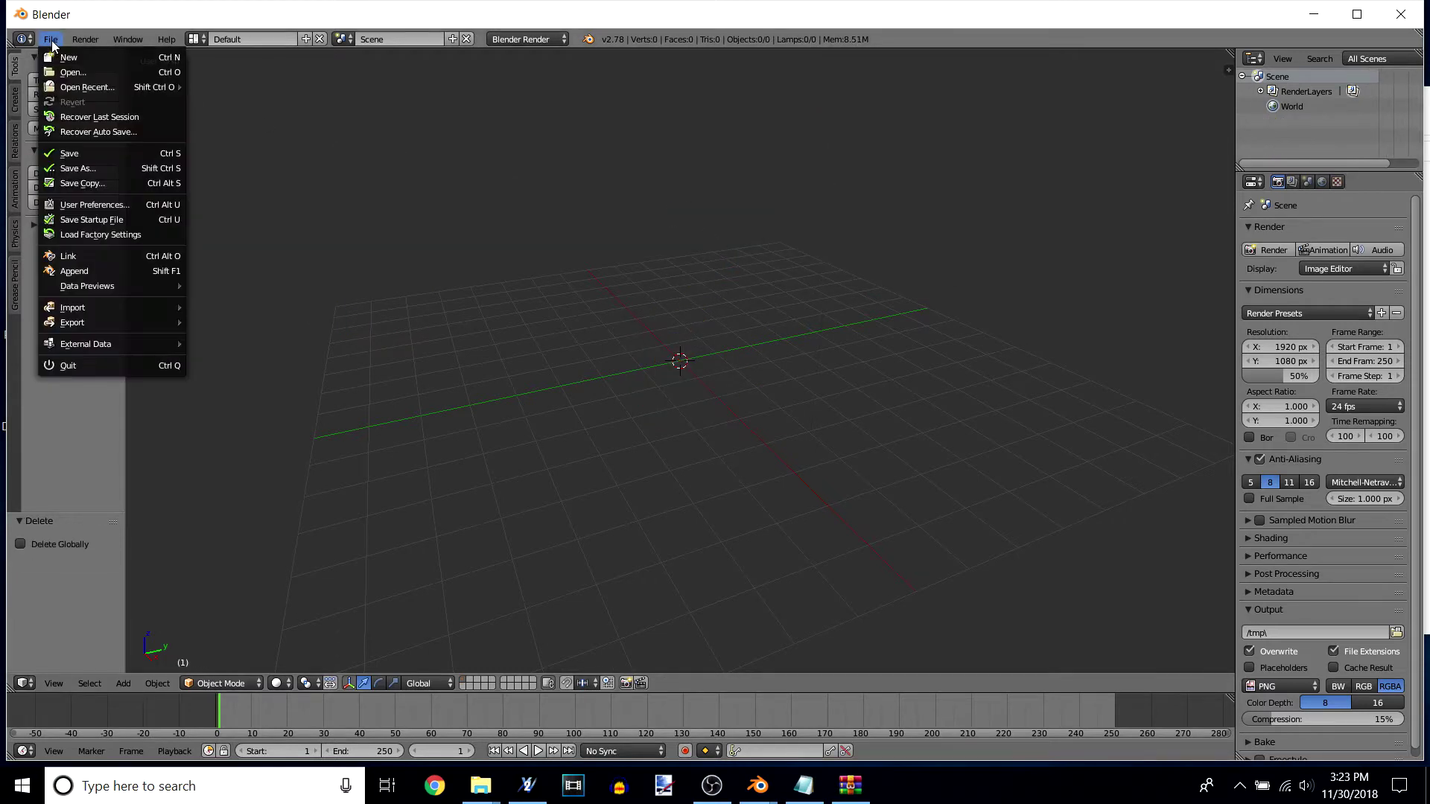
mouse_move(149, 309)
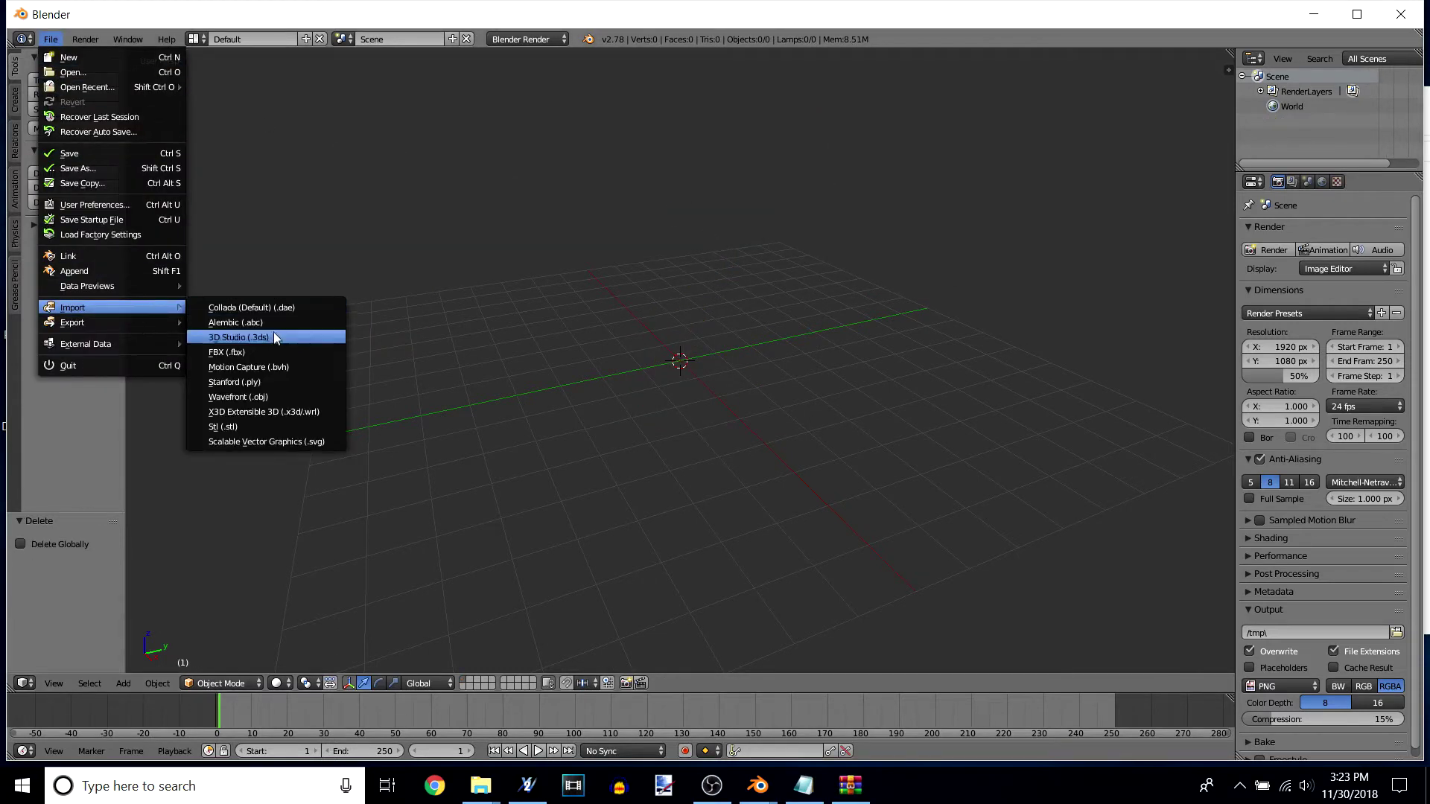
click(262, 354)
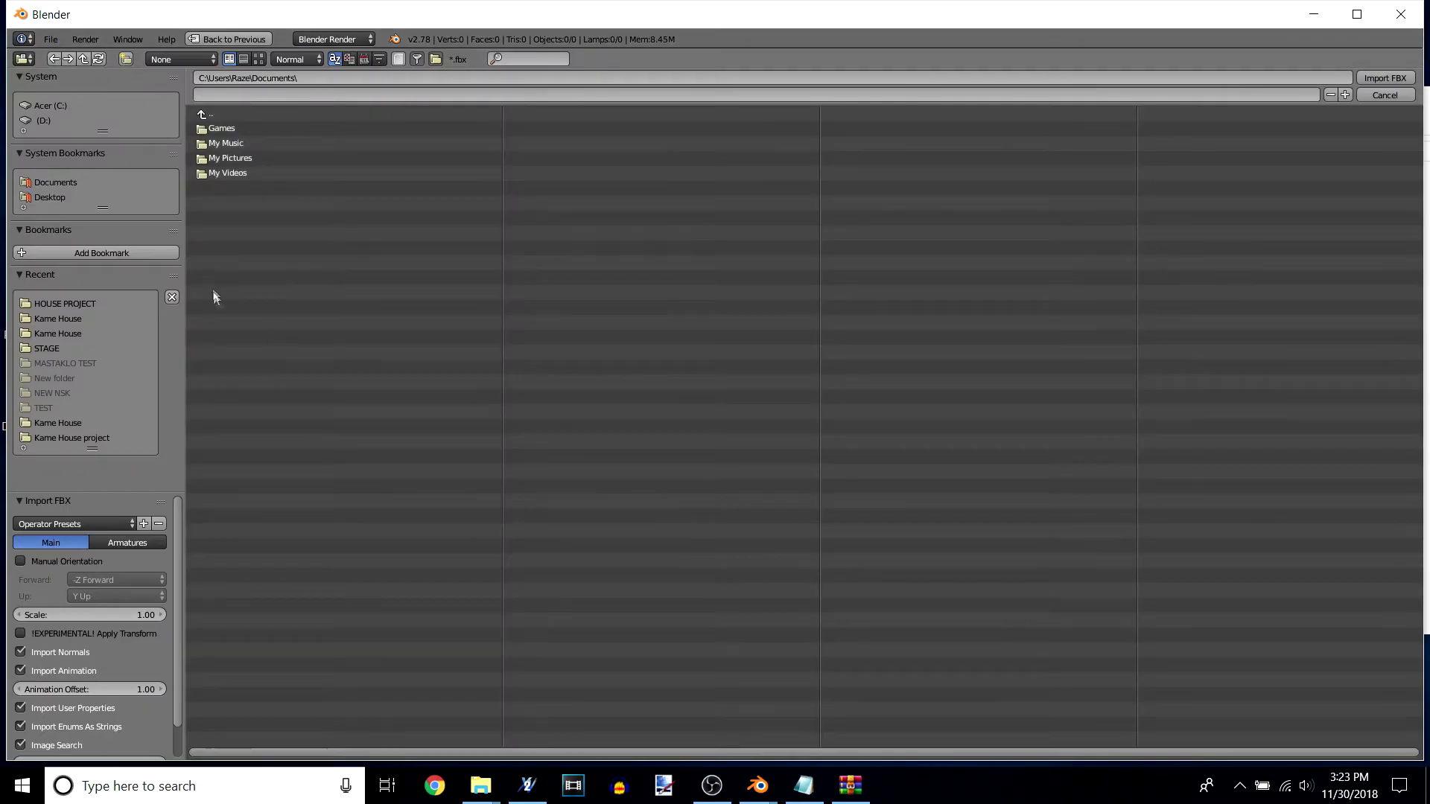
click(79, 303)
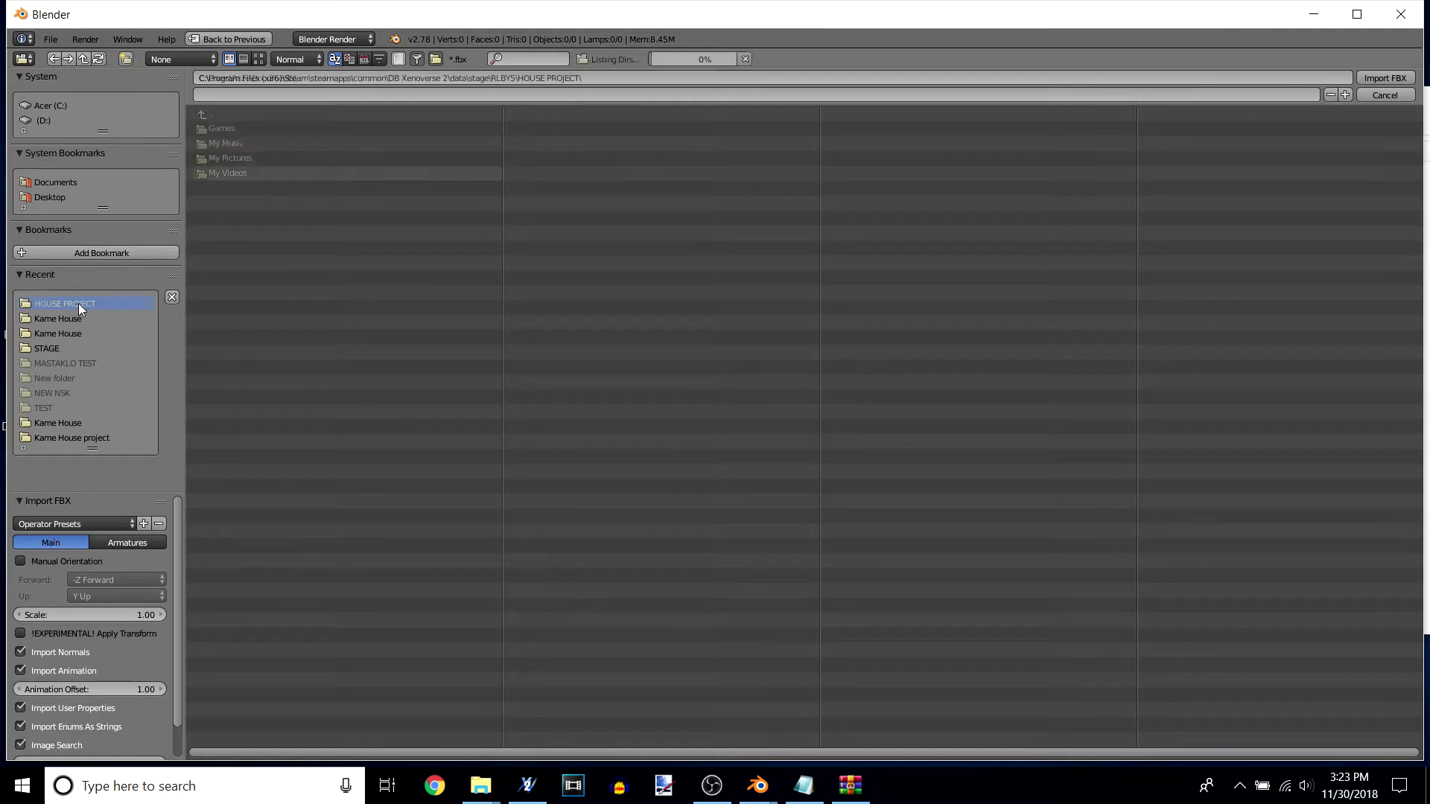
click(207, 113)
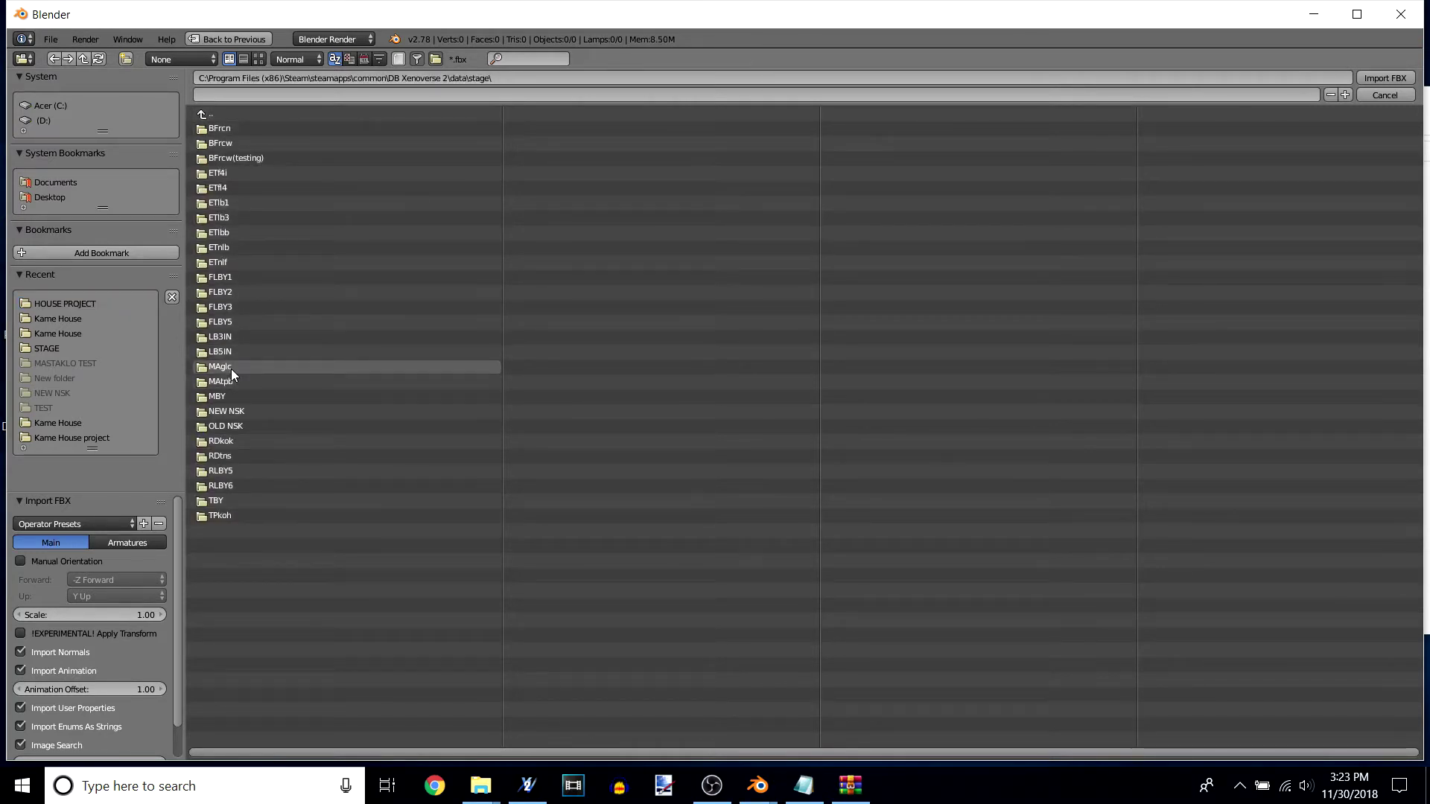
click(231, 369)
click(253, 142)
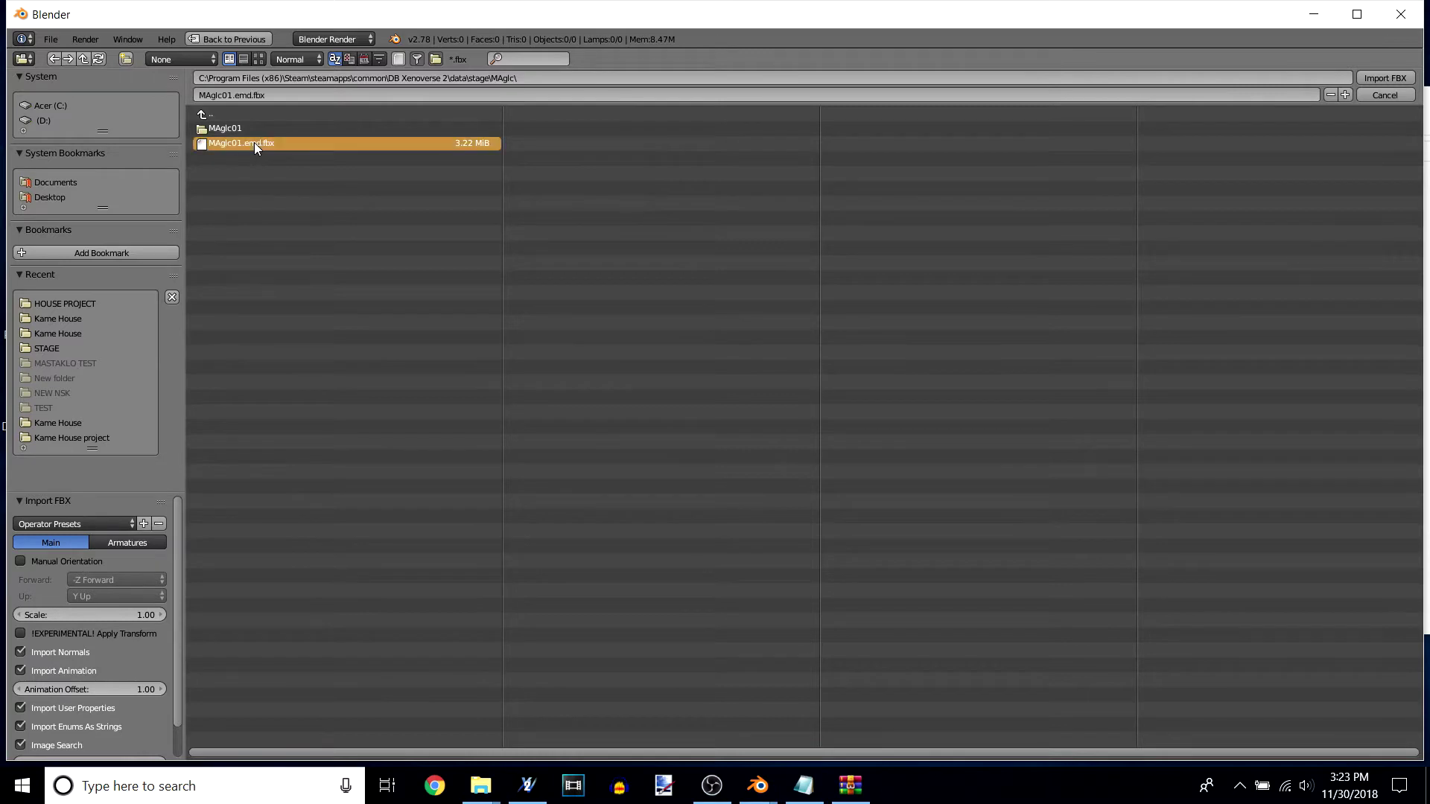
click(1380, 77)
middle_drag(824, 377, 776, 359)
scroll(772, 356, down, 8)
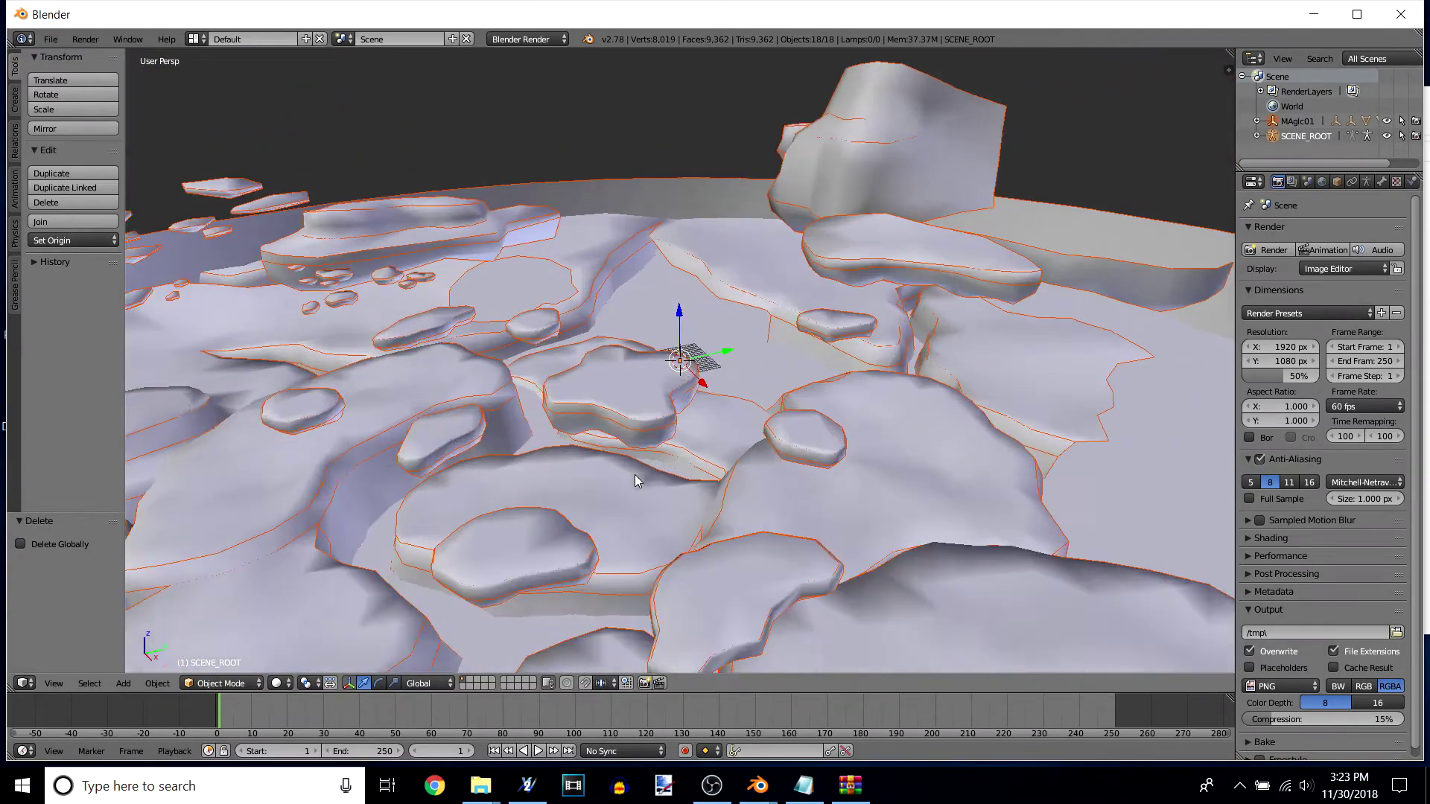
Step: Look over the imported stage terrain and expand the MAglc01 hierarchy down to the BFtenA15_Parasol objects
middle_drag(635, 475, 819, 443)
middle_drag(914, 477, 1012, 517)
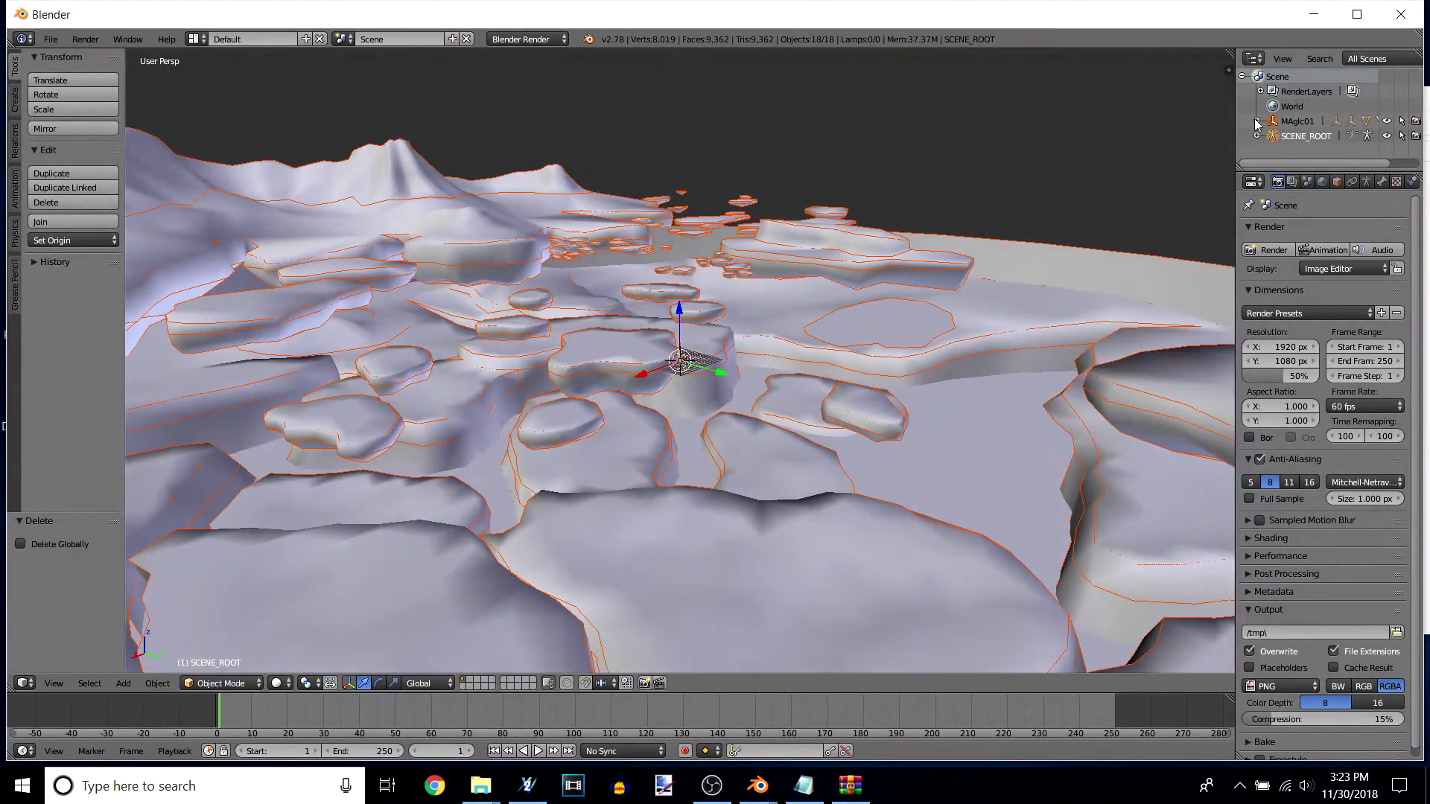
middle_drag(668, 495, 810, 527)
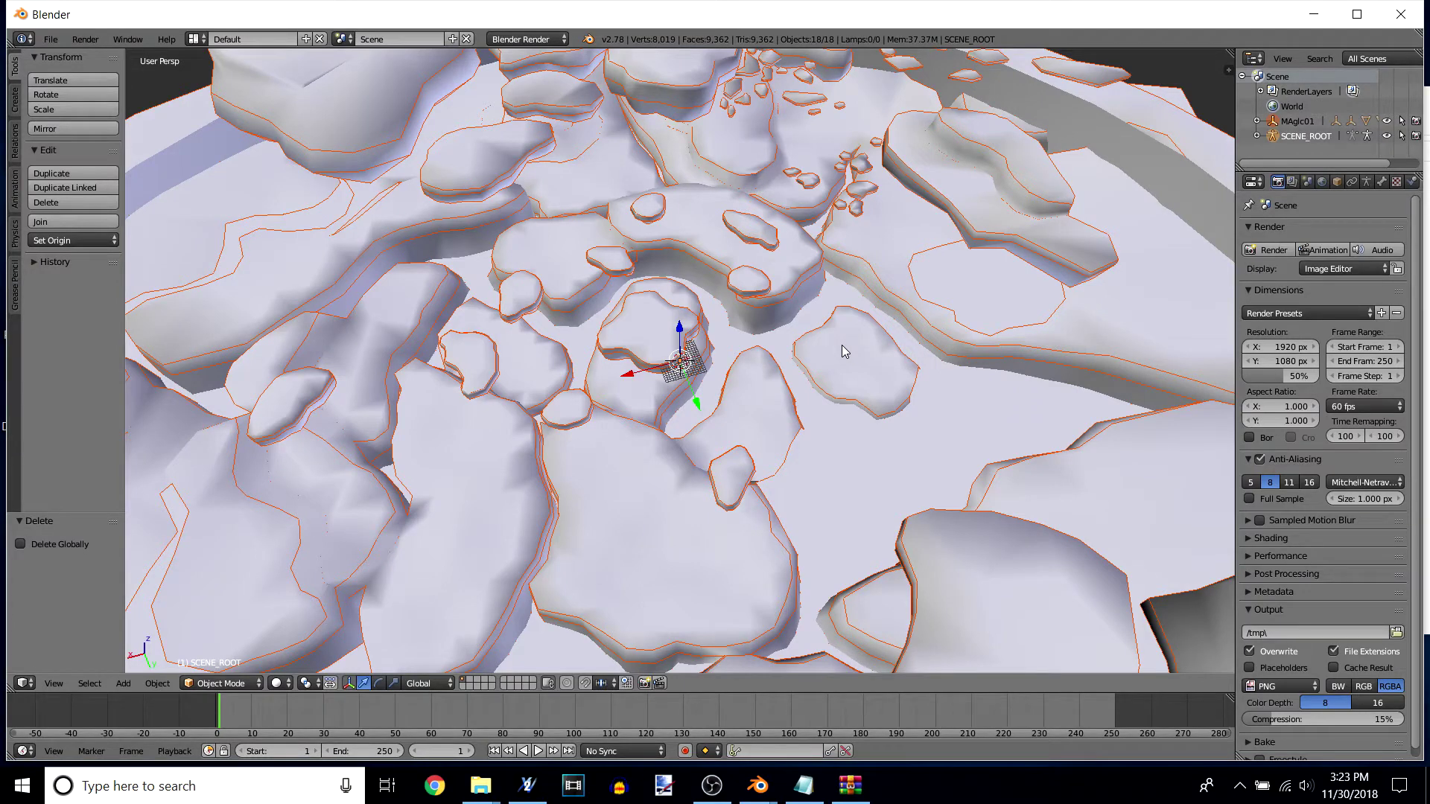
click(1257, 121)
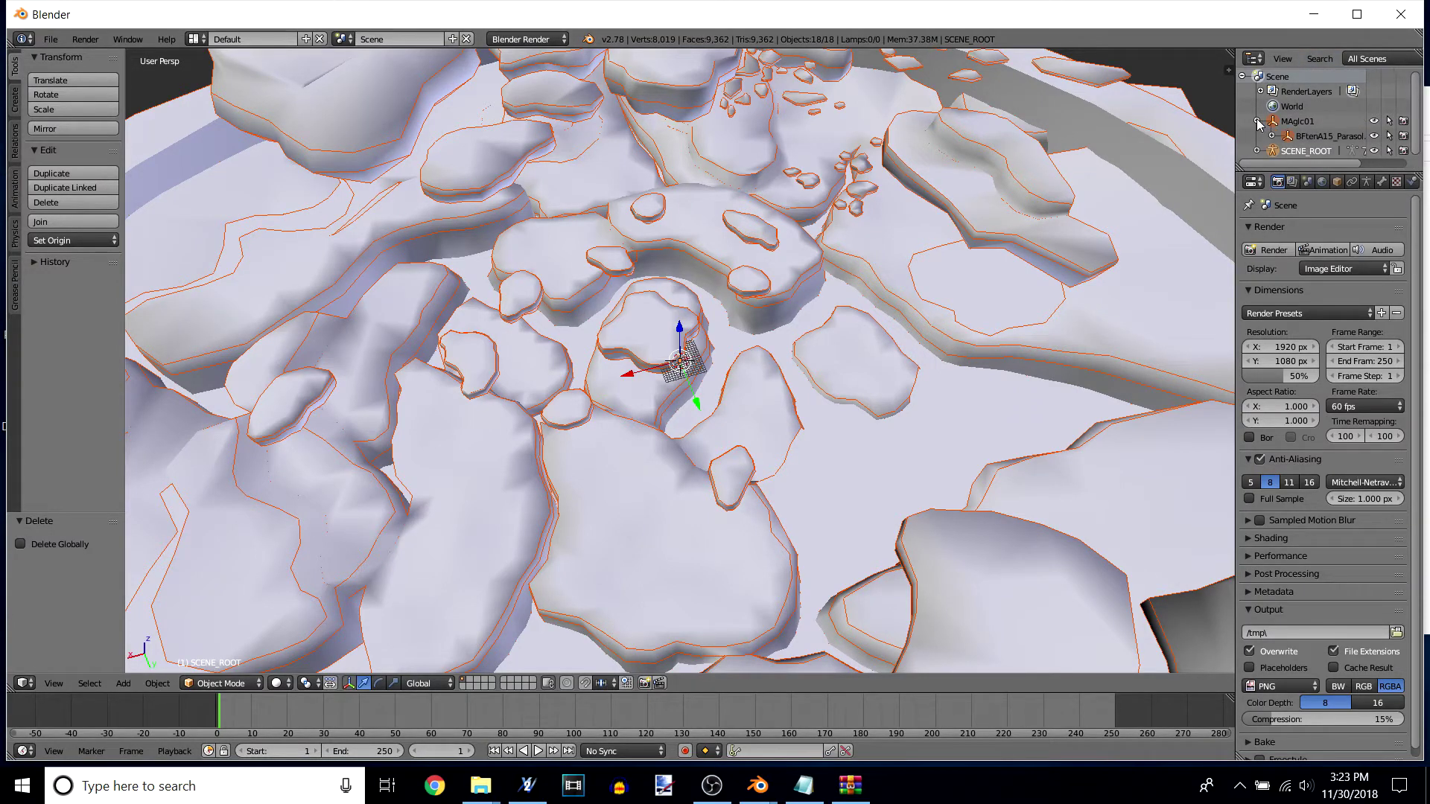
click(1273, 136)
scroll(1318, 125, down, 1)
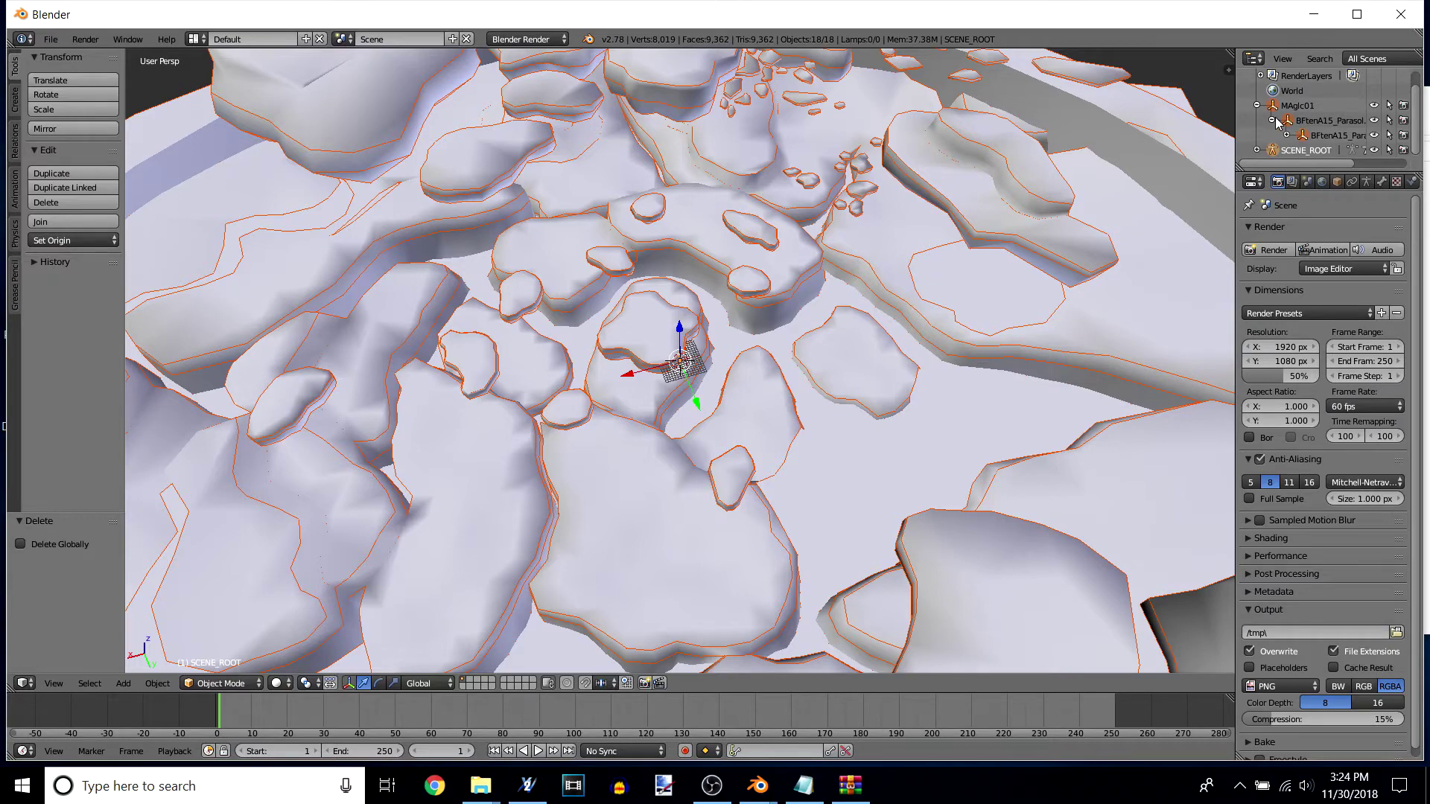
middle_drag(1042, 246, 901, 332)
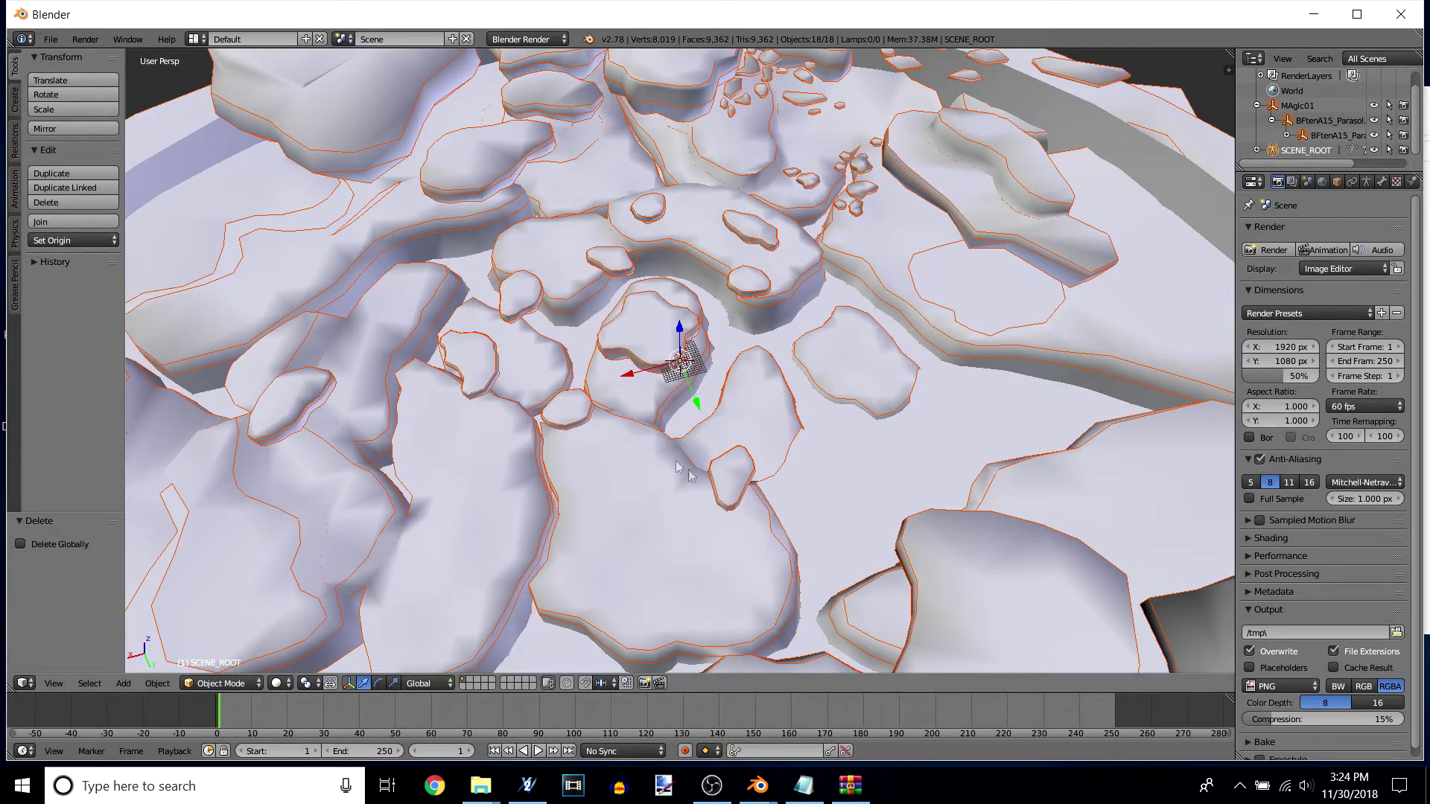
mouse_move(757, 441)
middle_down()
mouse_move(721, 387)
mouse_move(716, 311)
mouse_move(726, 369)
mouse_move(732, 351)
mouse_move(784, 352)
mouse_move(745, 447)
mouse_move(752, 485)
mouse_move(789, 372)
mouse_move(802, 401)
mouse_move(741, 434)
middle_up()
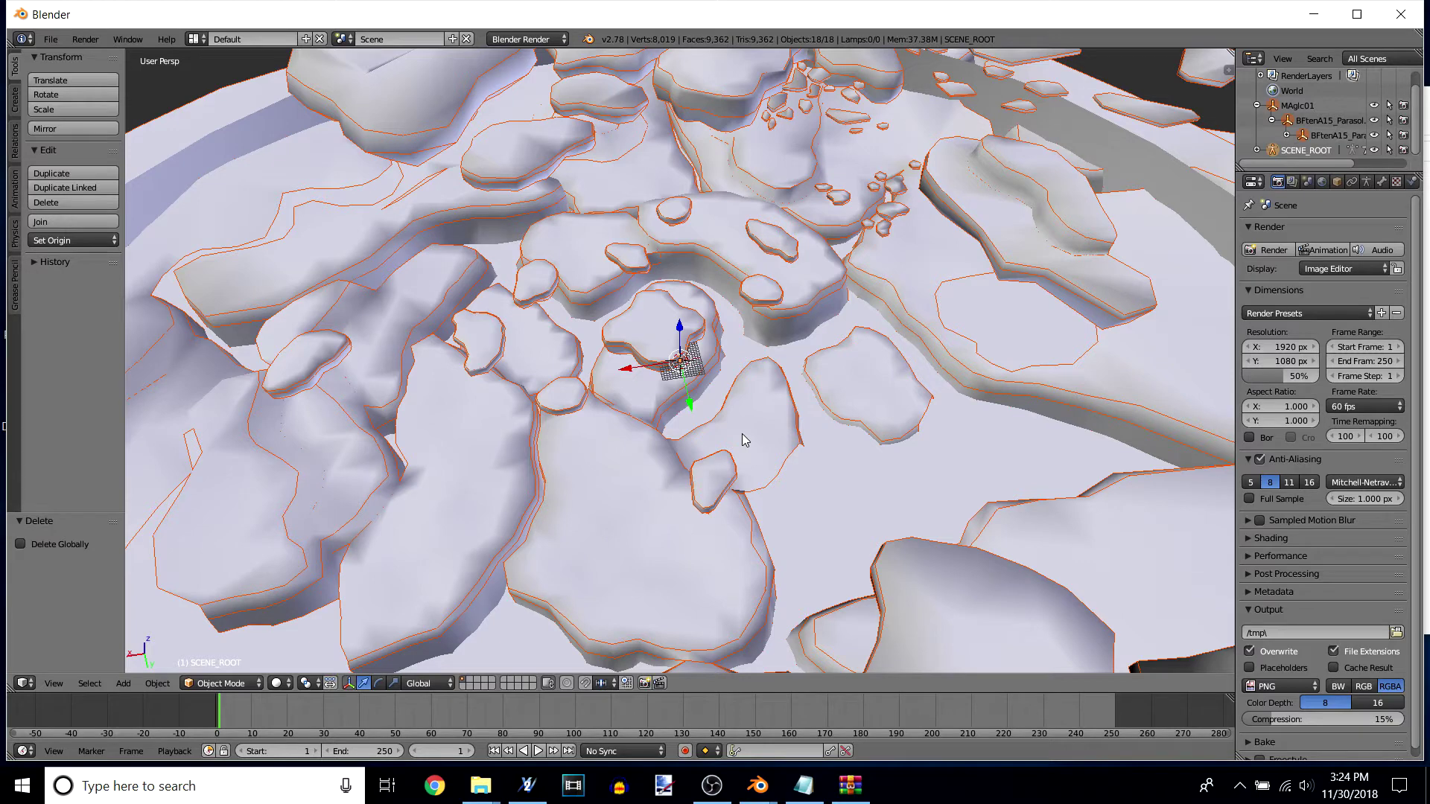
Step: Rename the root empty MAglc01 as RLBY5_house
click(1326, 121)
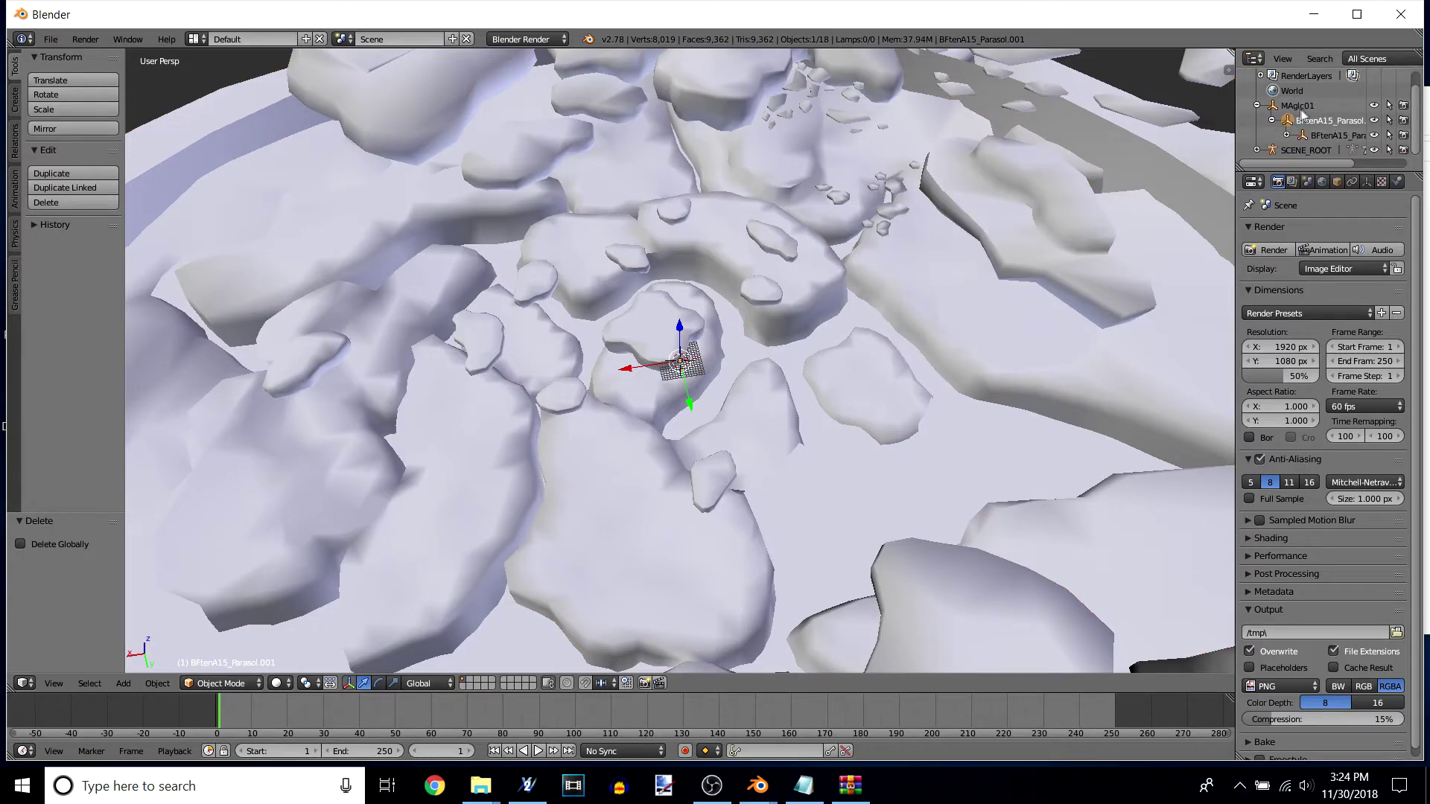
double_click(1296, 105)
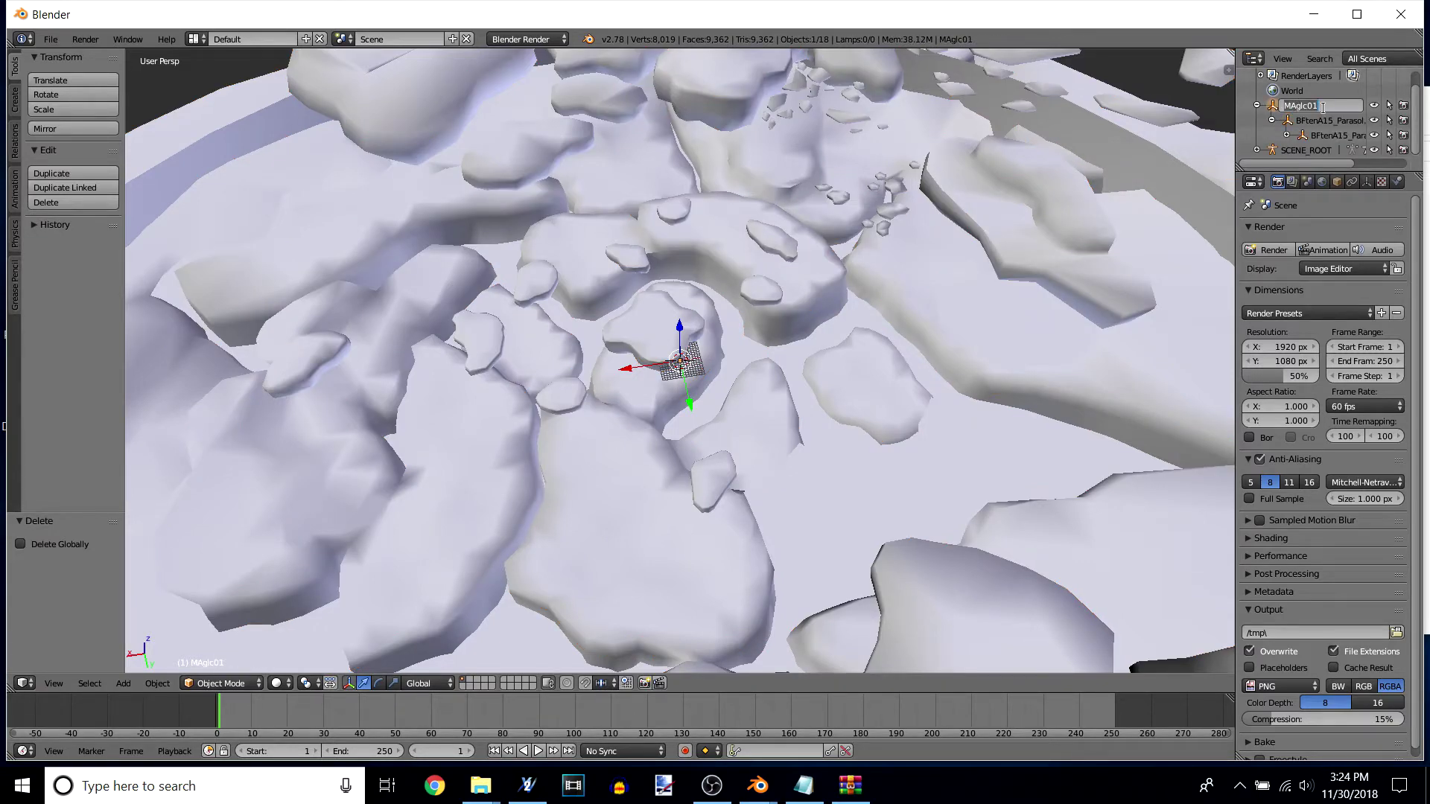
key(Caps_Lock)
text(RLBYS)
key(Caps_Lock)
text(_ho)
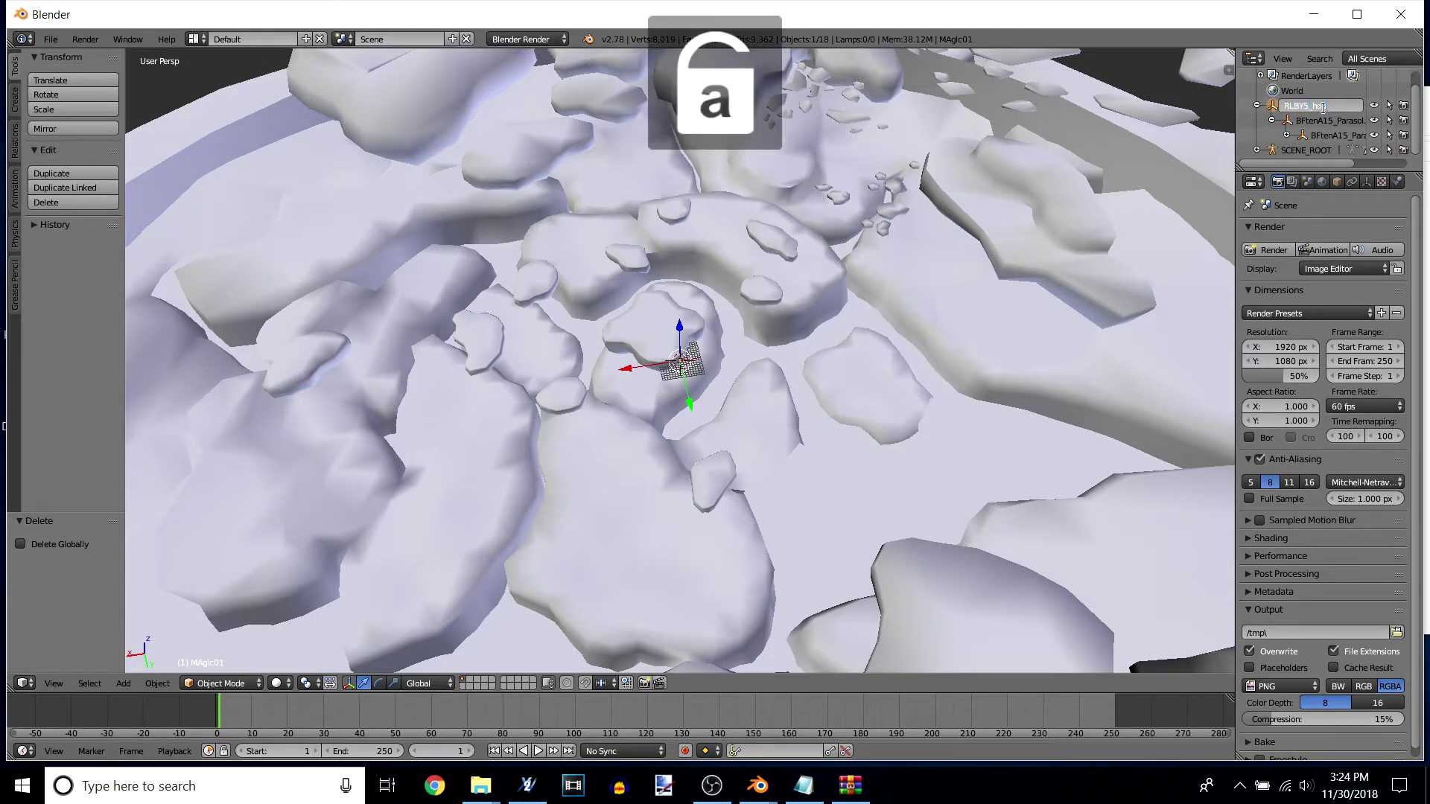
text(use)
key(Return)
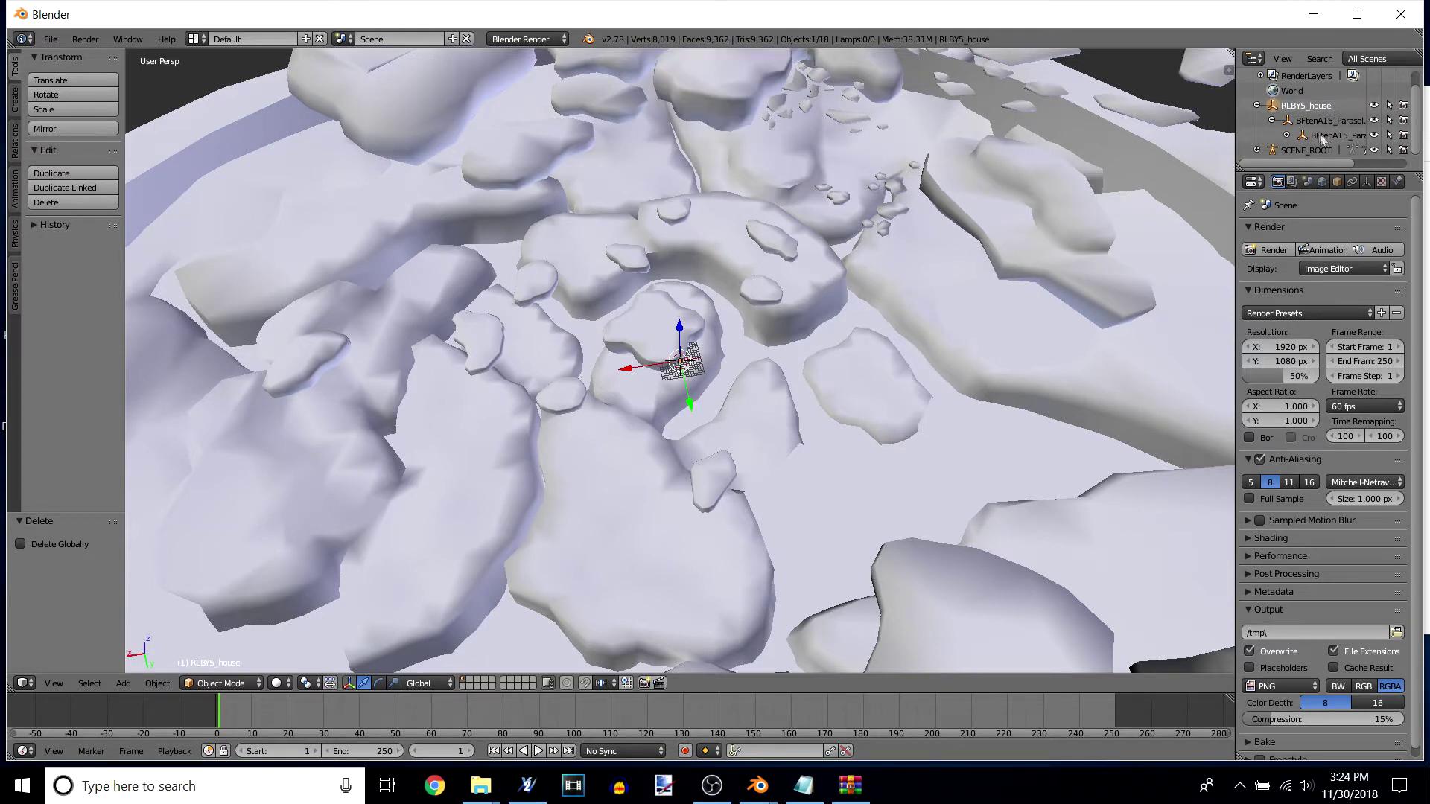
Step: Select the BFtenA15_Parasol.001 empty and widen the outliner so the full object names fit
click(1317, 121)
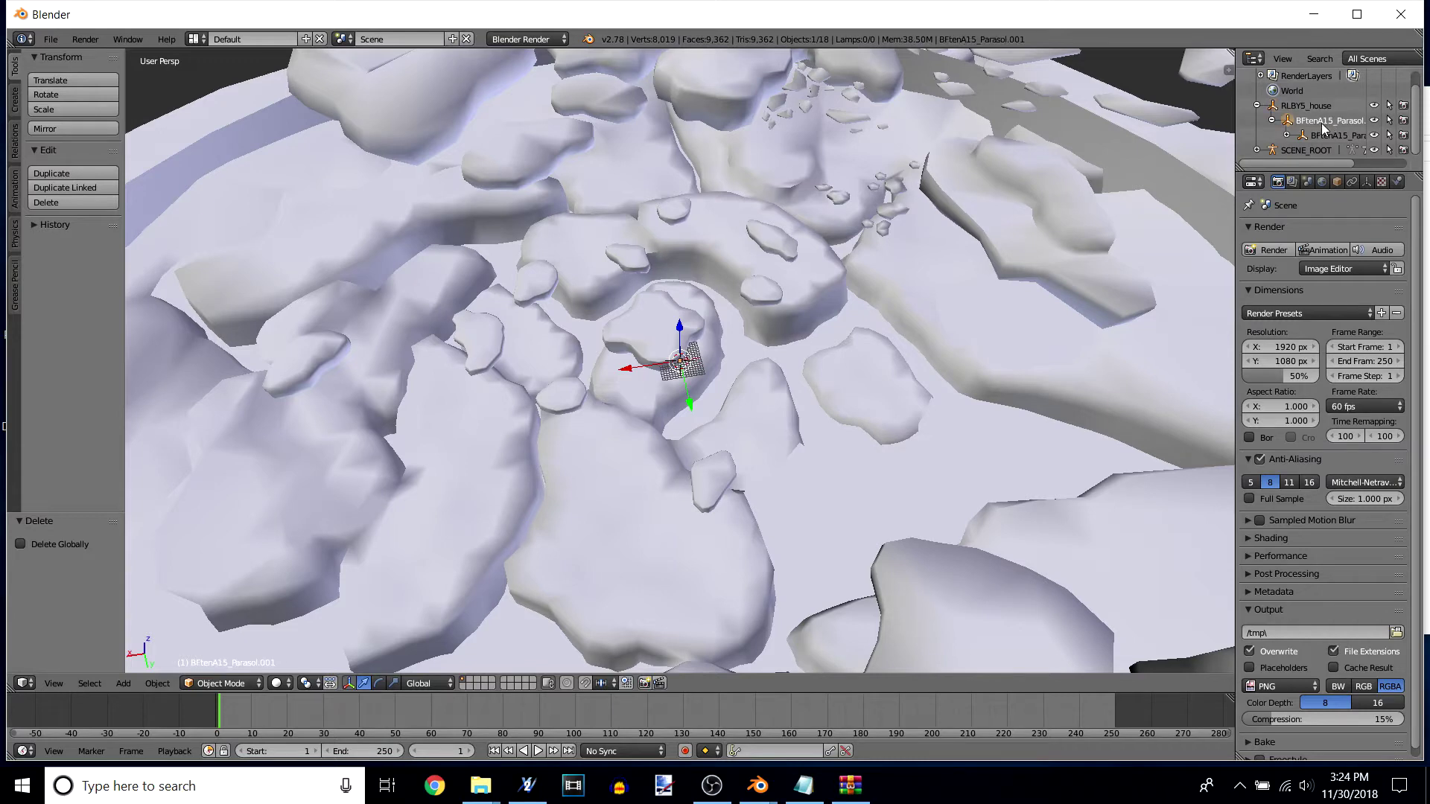
drag(1233, 130, 1158, 141)
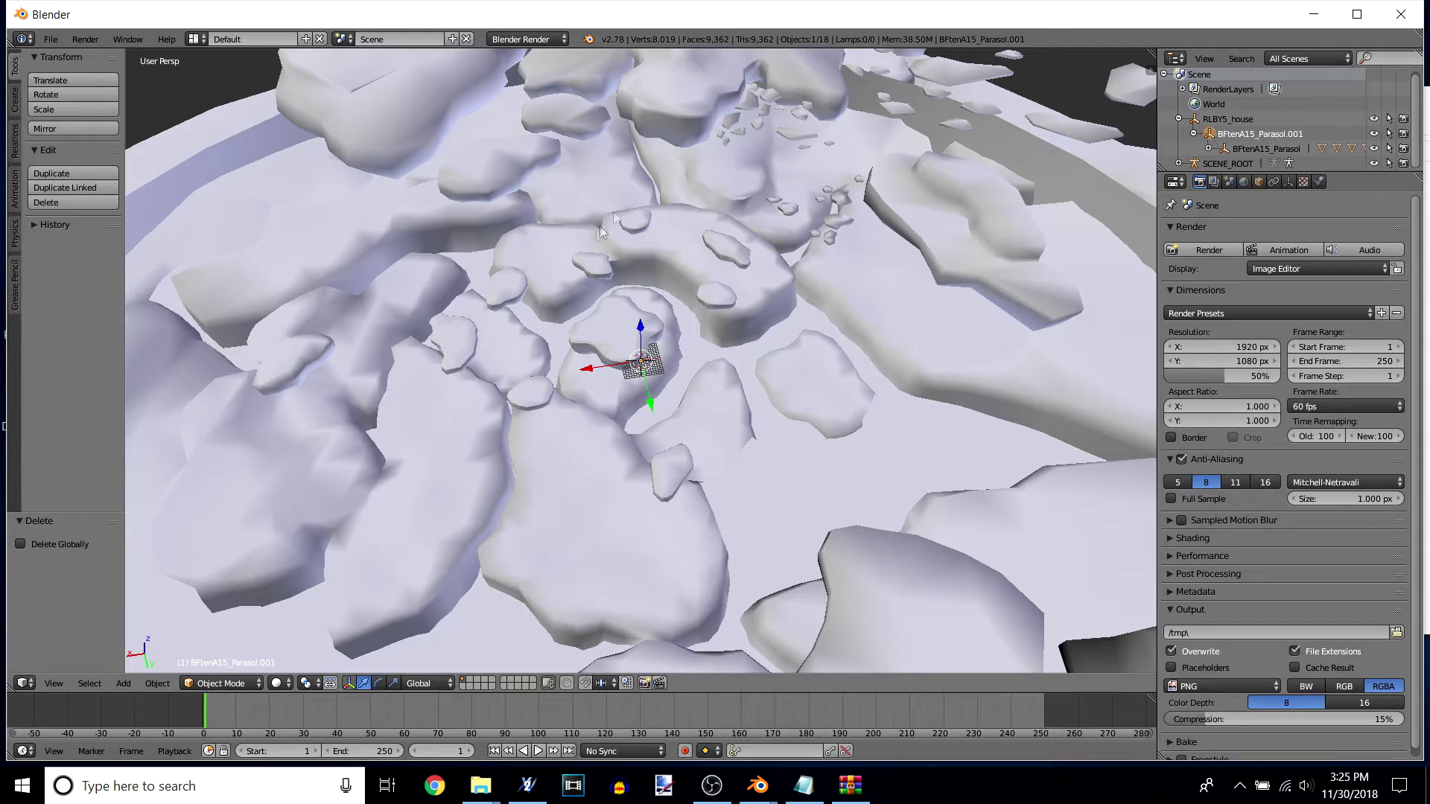
double_click(1267, 134)
double_click(1299, 134)
drag(1193, 132, 1182, 132)
click(1291, 135)
drag(1289, 134, 1150, 124)
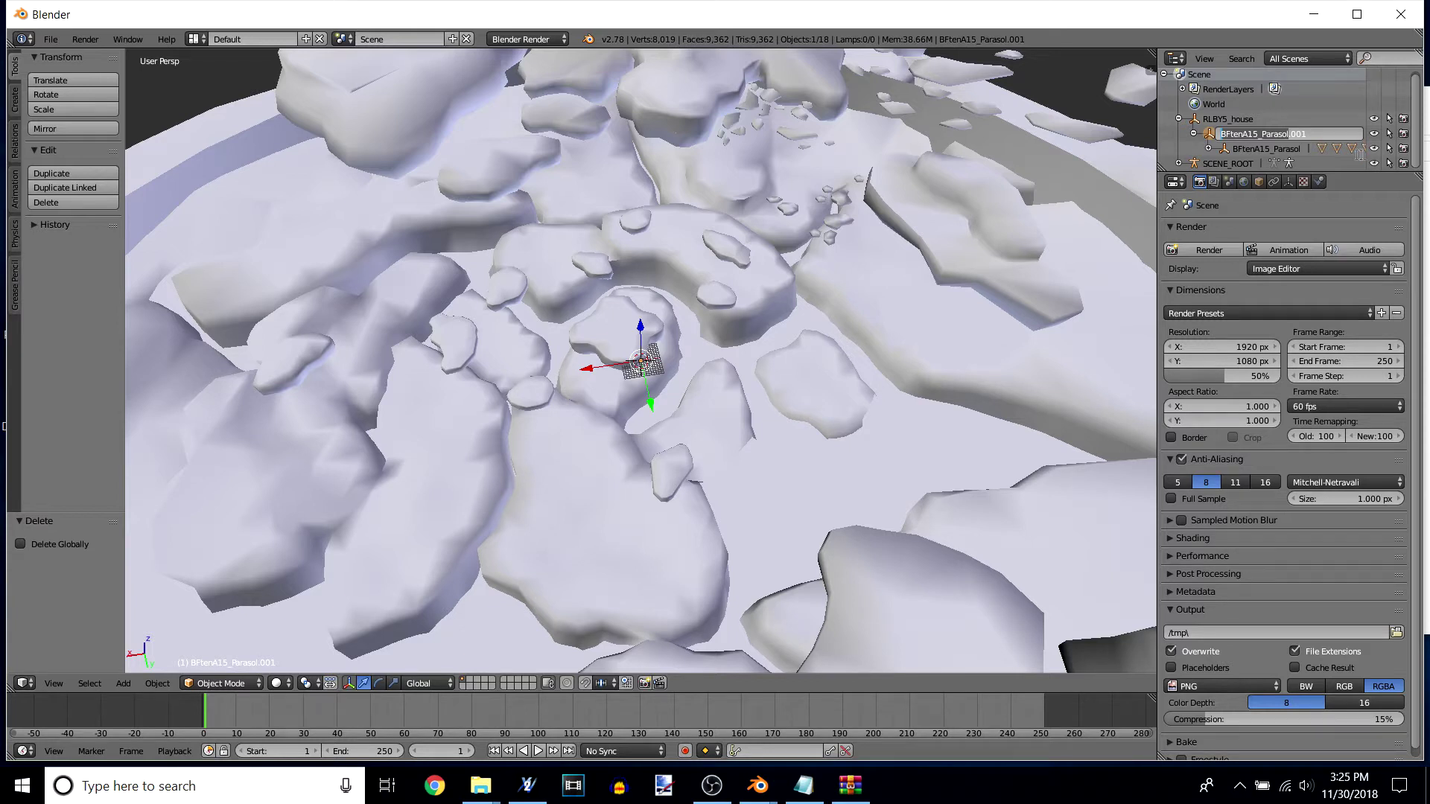
click(1273, 148)
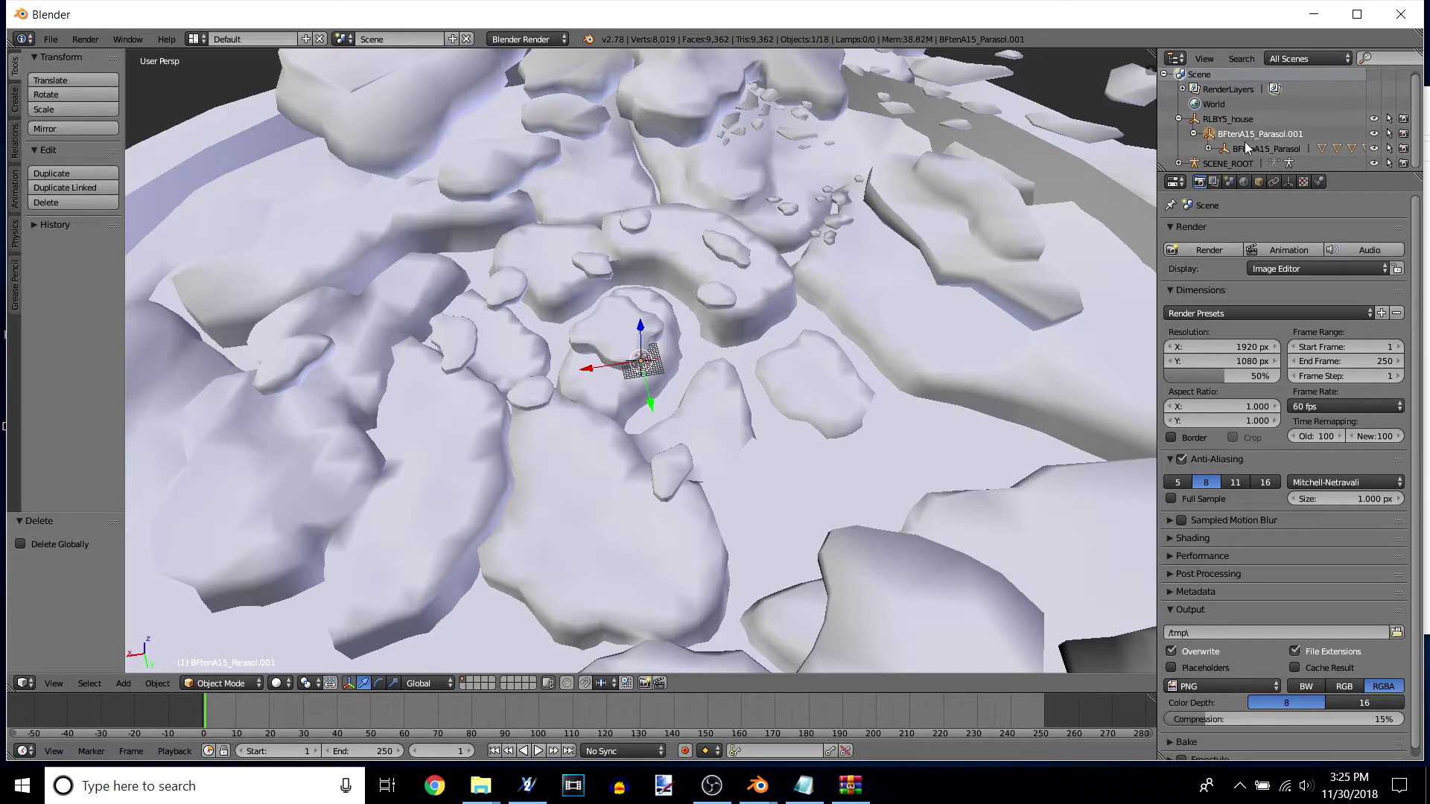
Step: Expand BFtenA15_Parasol to list its submeshes and select submesh 000
click(1208, 148)
scroll(1252, 134, down, 1)
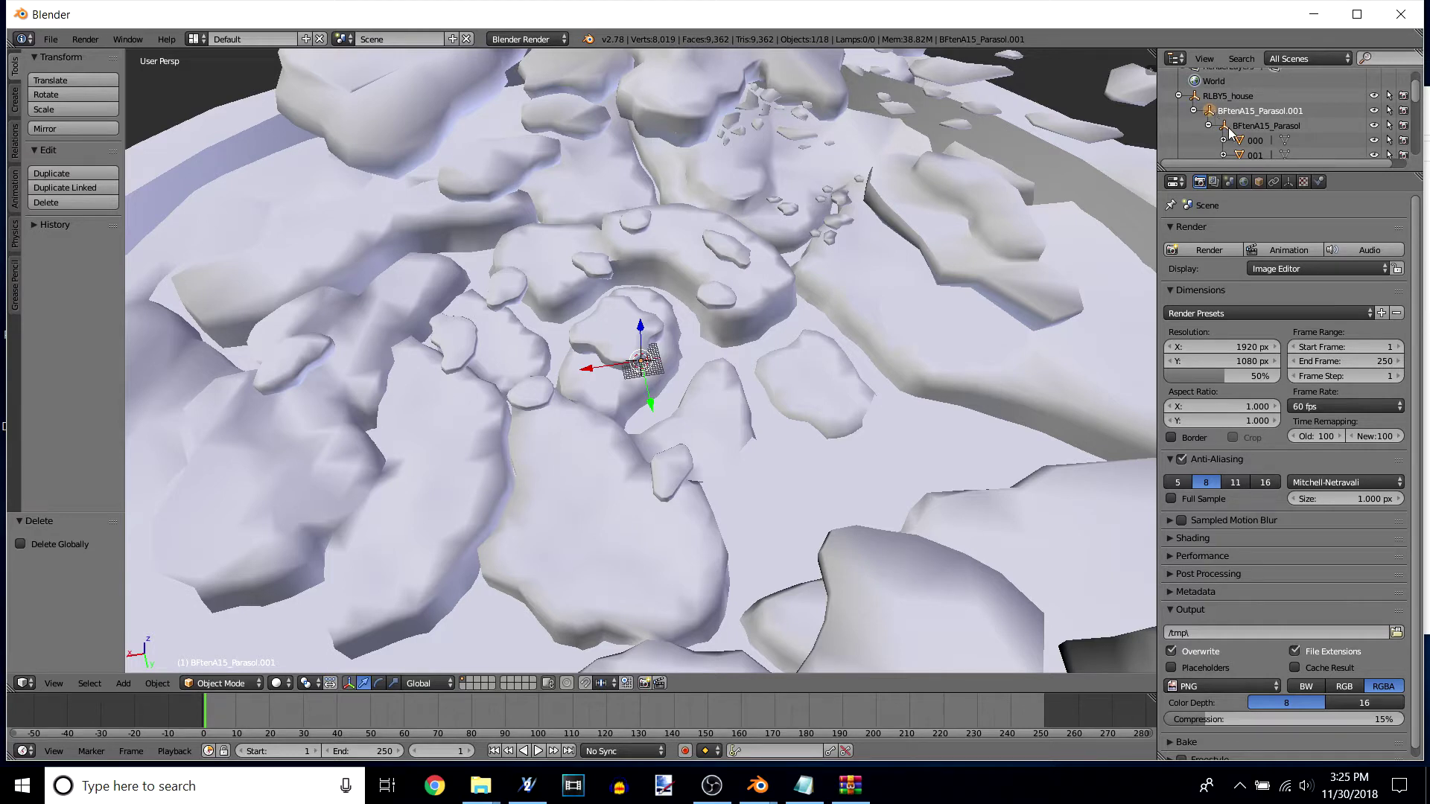
scroll(1240, 118, down, 2)
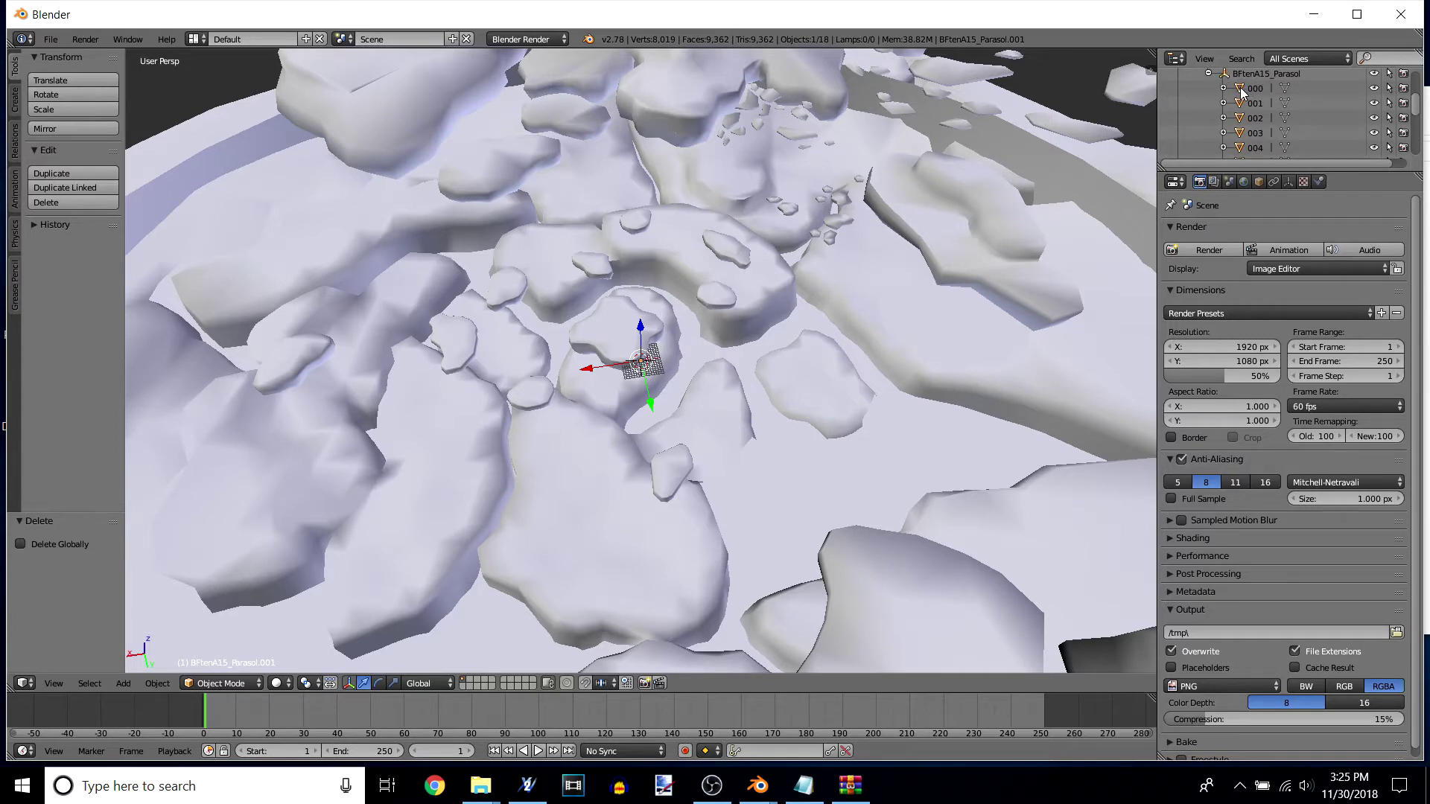
key(shift+a)
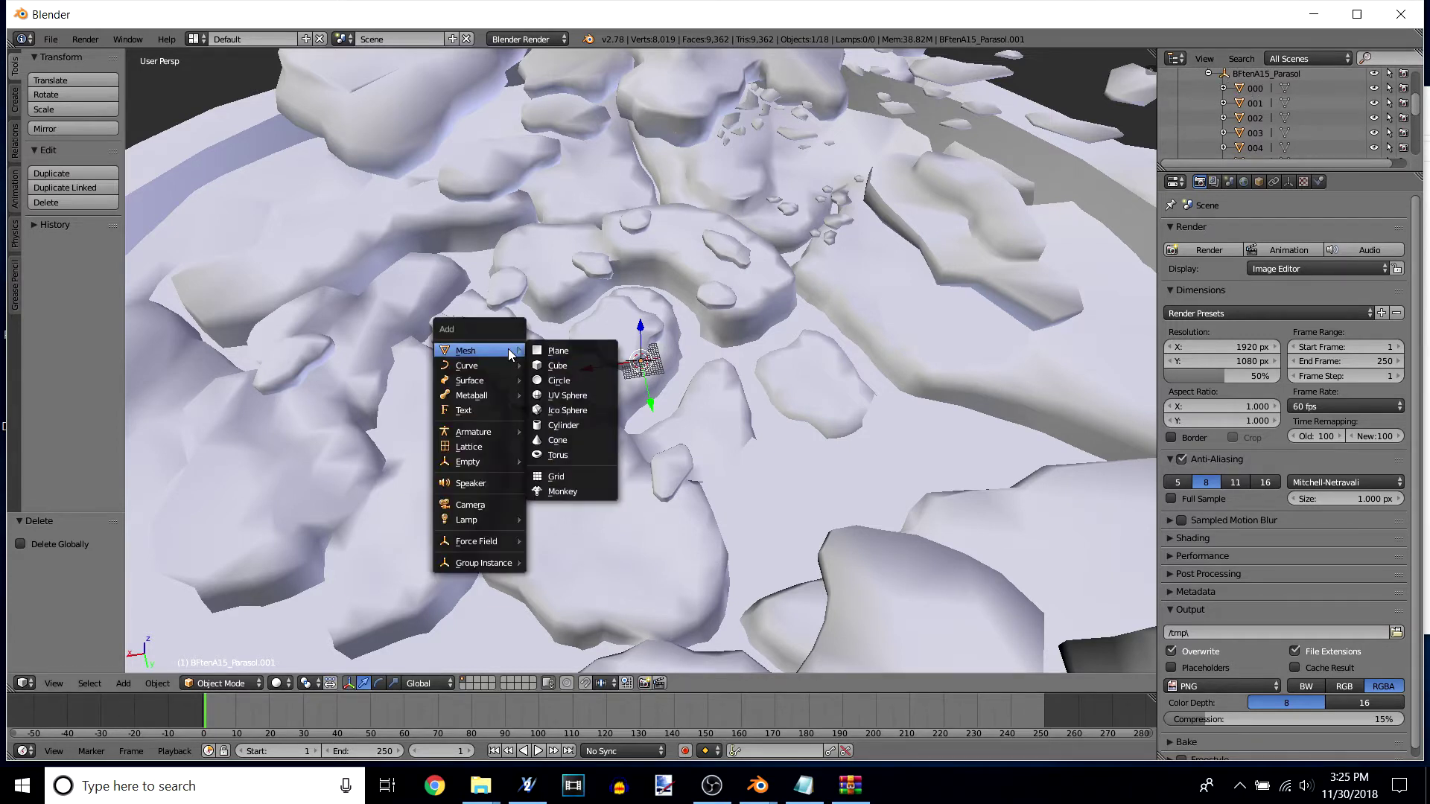
click(1256, 89)
scroll(1260, 116, up, 1)
scroll(1260, 117, down, 2)
scroll(1258, 116, up, 3)
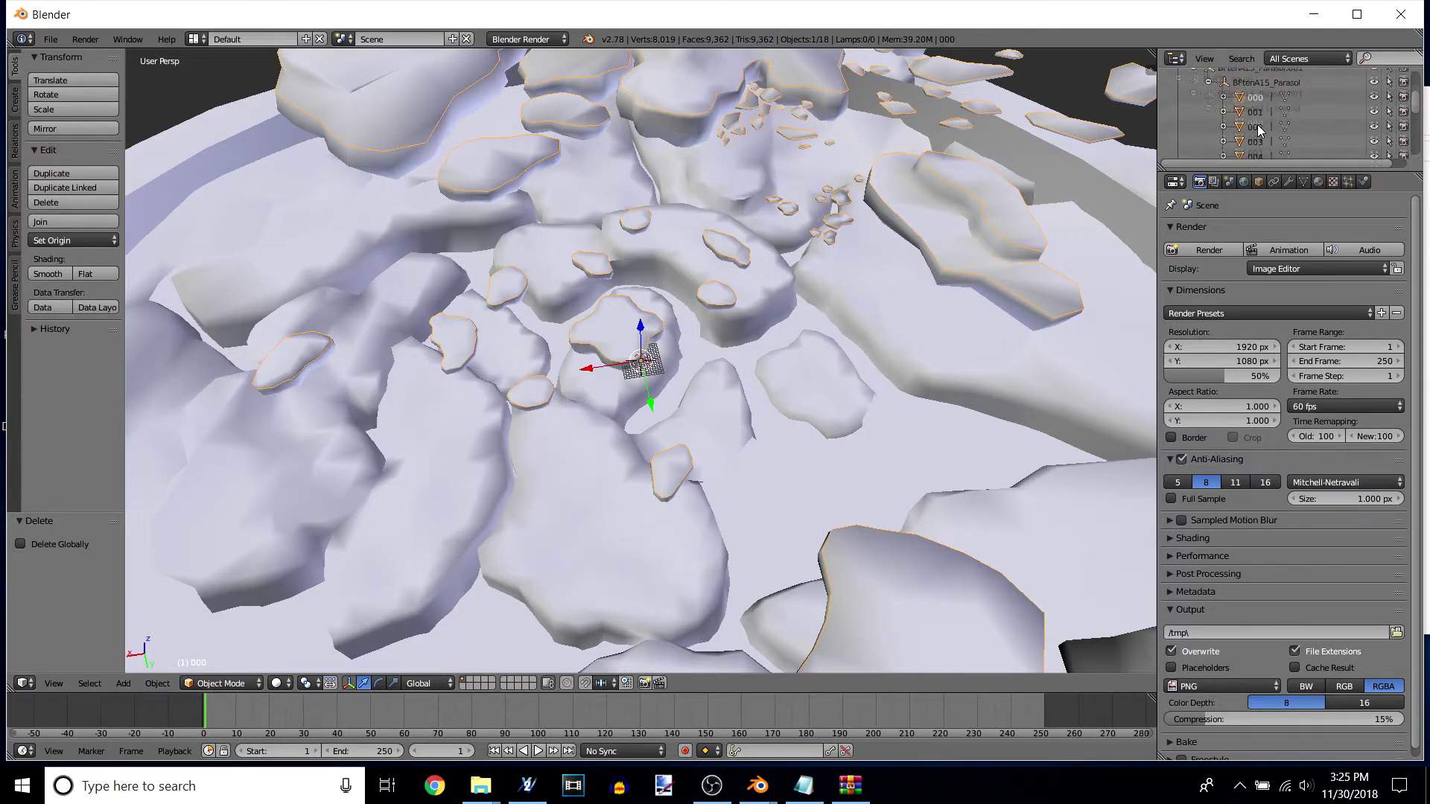
scroll(1254, 128, down, 1)
Step: Open the mesh data of submesh 000 in Edit Mode and examine its texture and material settings
click(1224, 124)
scroll(1267, 131, down, 1)
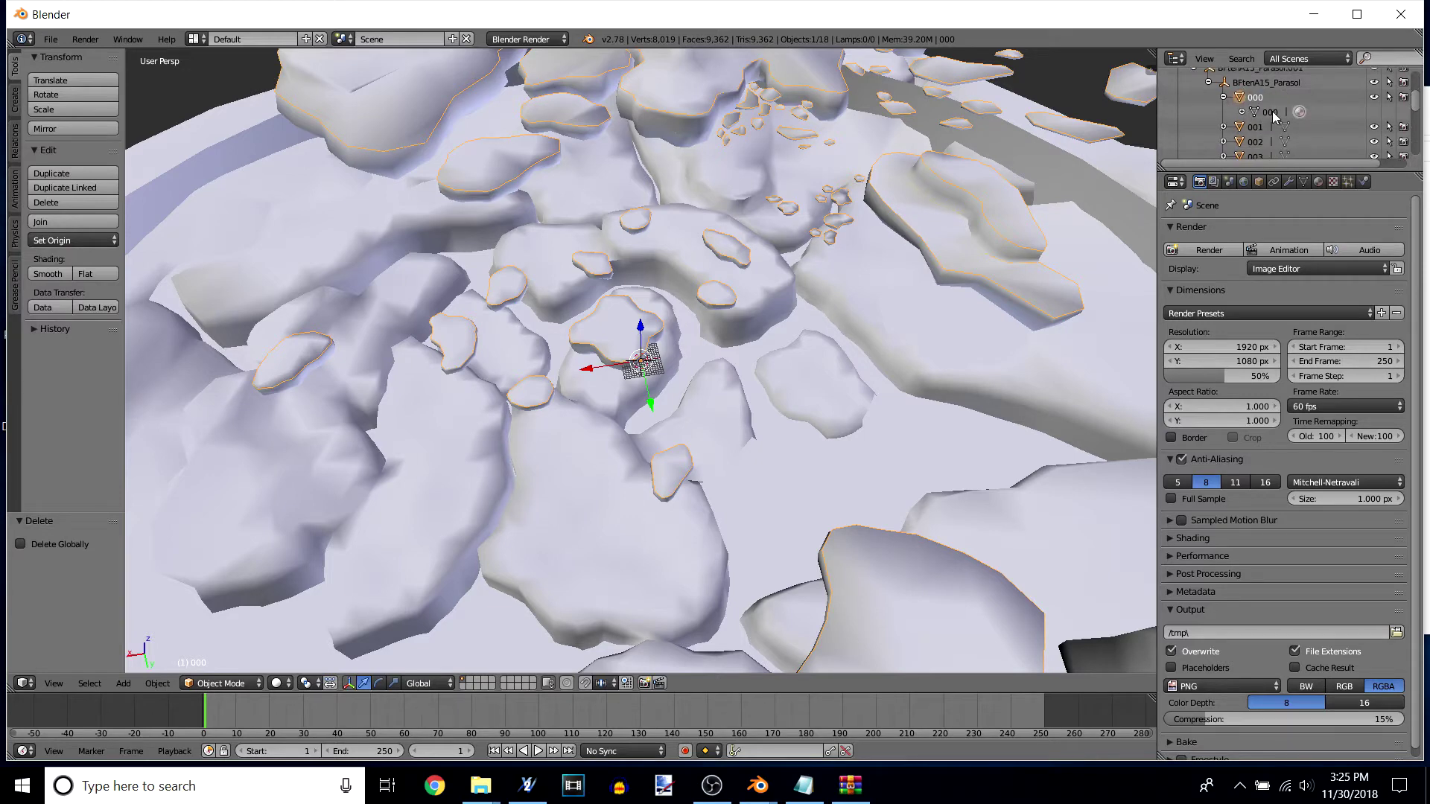
click(1273, 114)
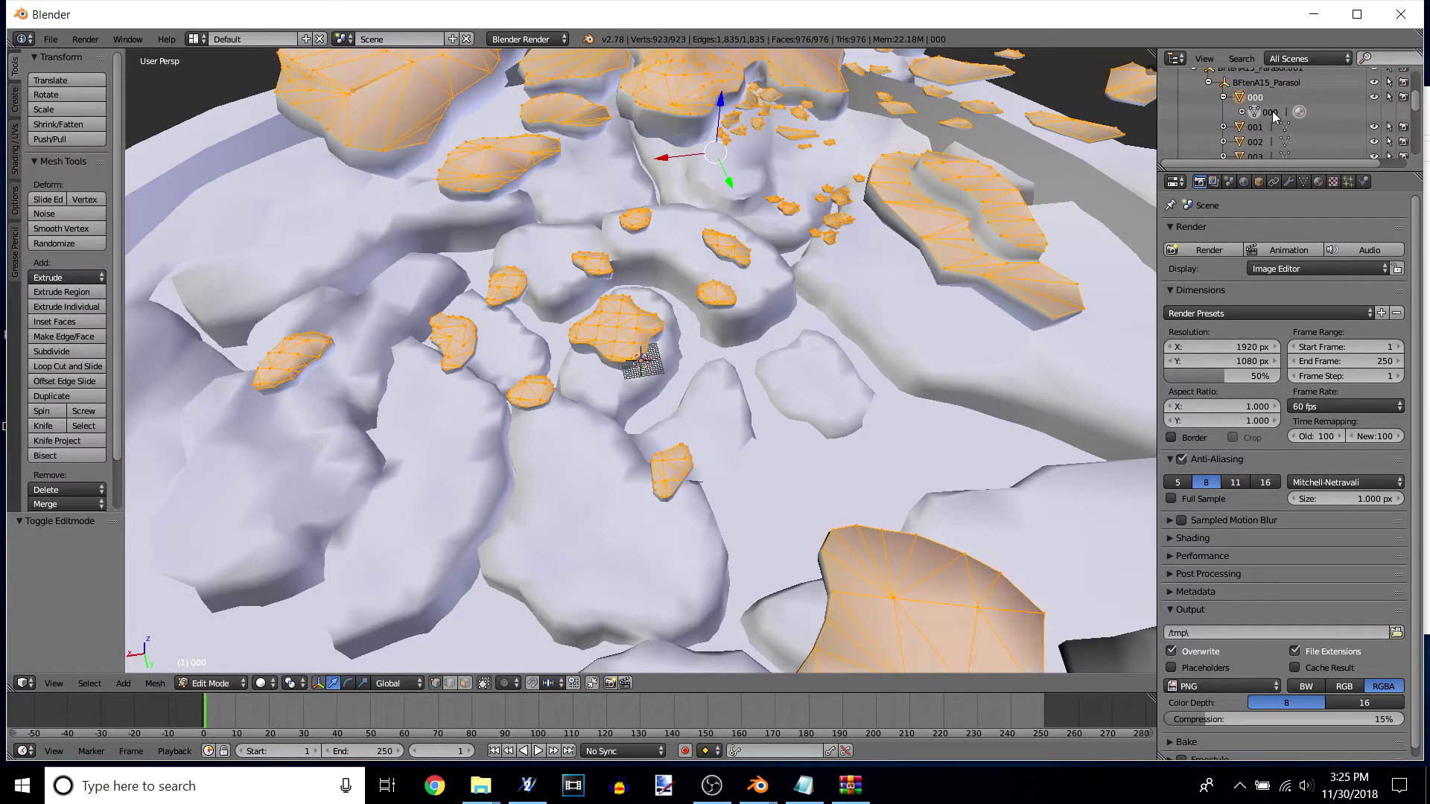
click(1318, 182)
click(1330, 182)
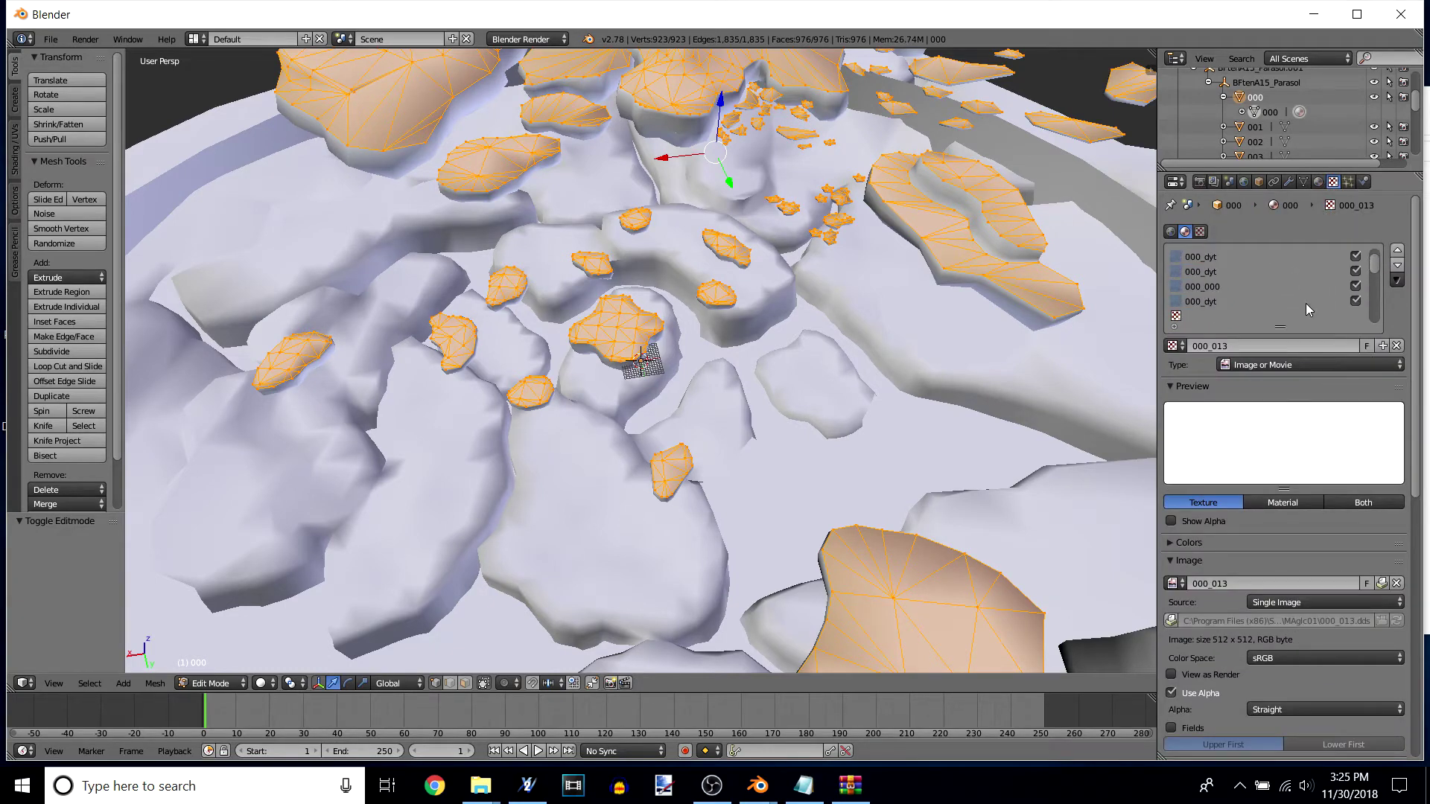
click(1318, 182)
click(1224, 97)
scroll(581, 491, down, 1)
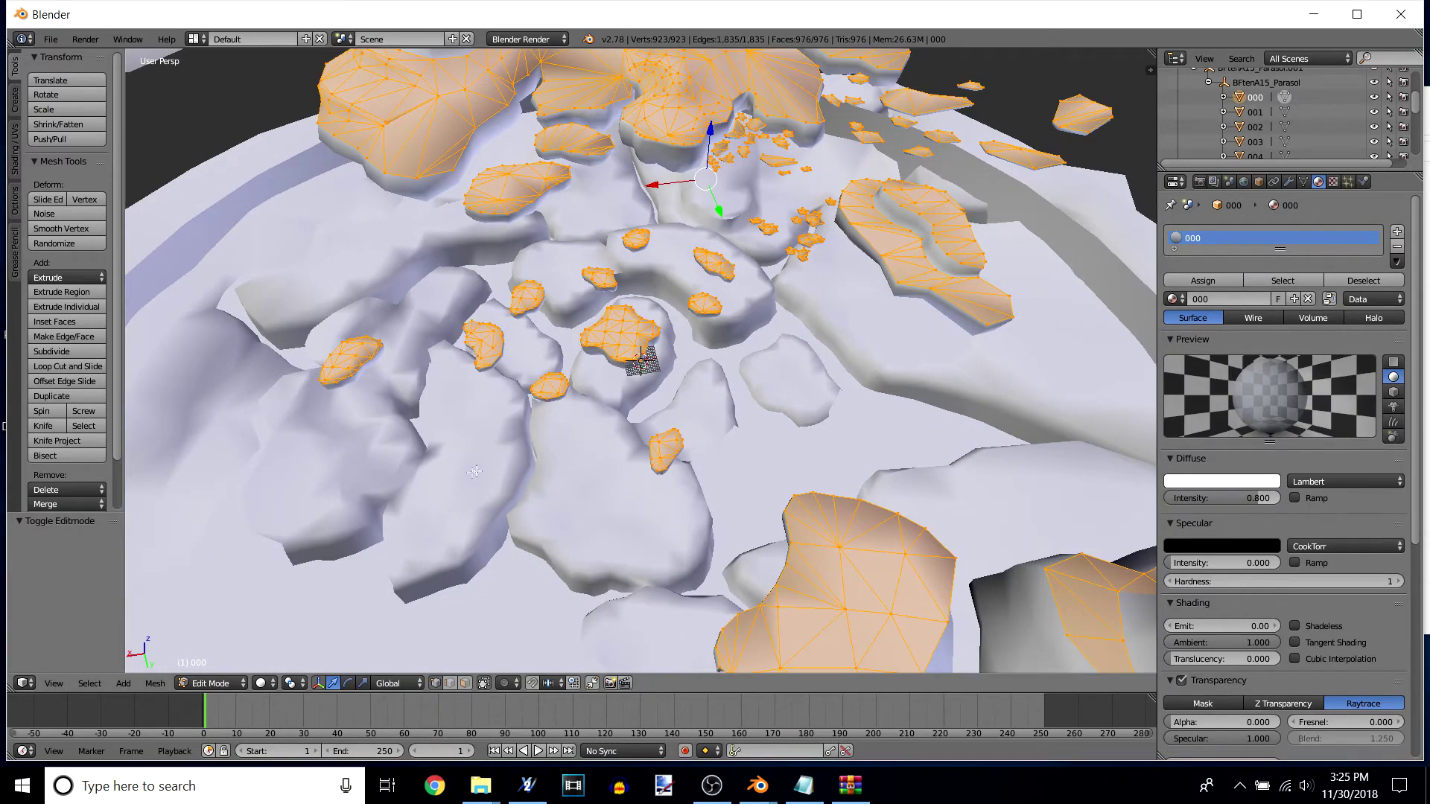
Step: Switch submesh 000 back to Object Mode
mouse_move(577, 503)
middle_down()
mouse_move(575, 428)
mouse_move(582, 479)
middle_up()
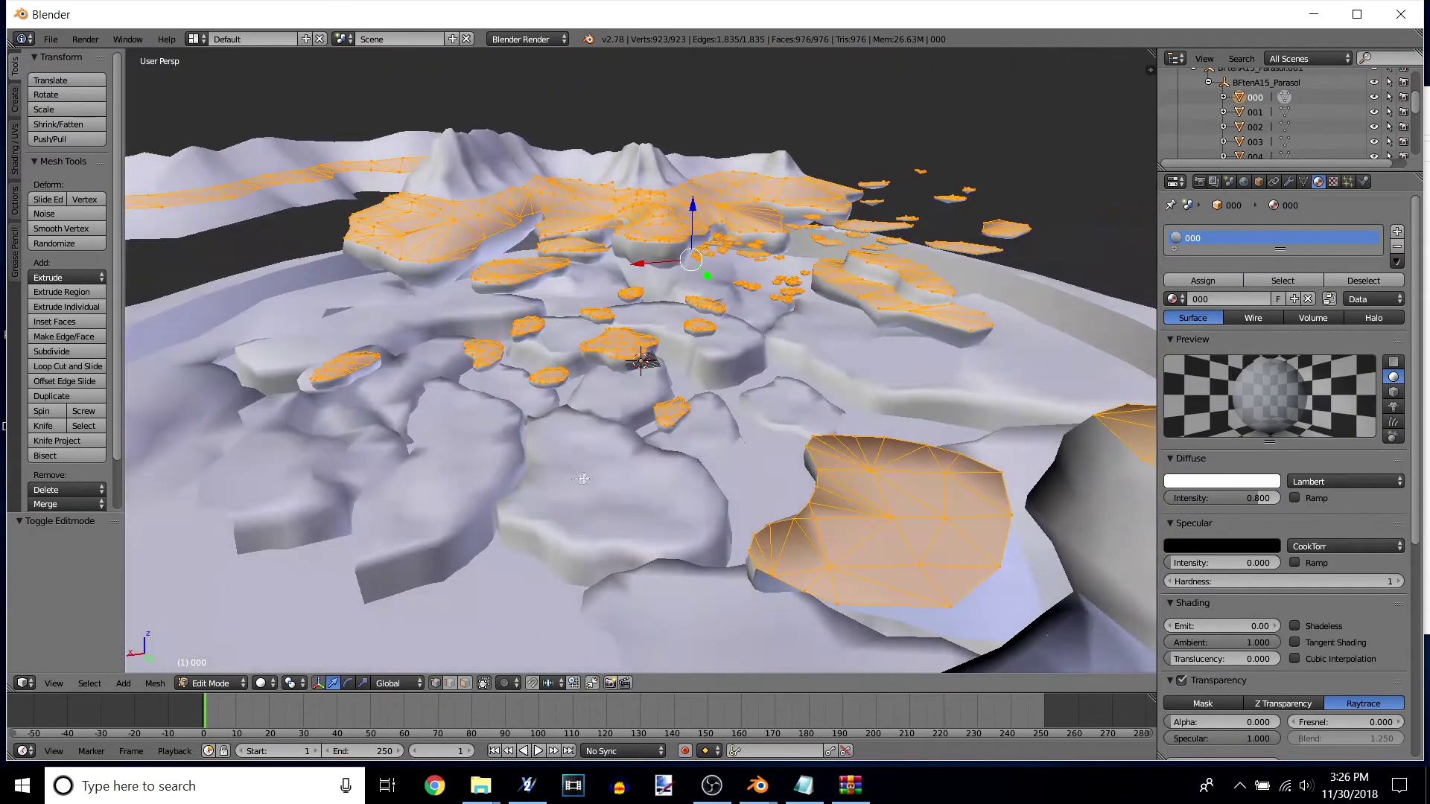
scroll(624, 461, up, 1)
scroll(623, 461, down, 1)
scroll(624, 463, up, 1)
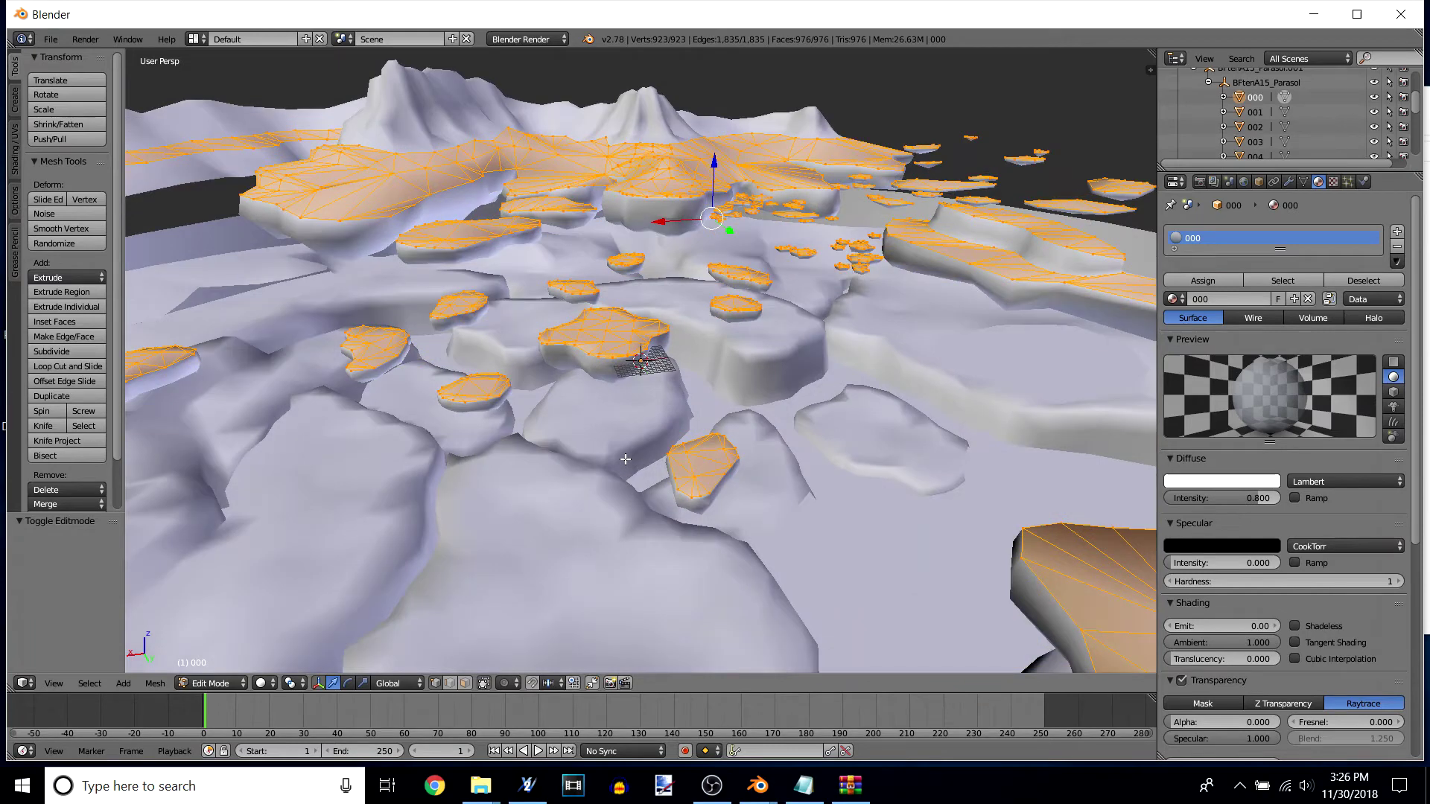
scroll(623, 468, down, 1)
click(221, 683)
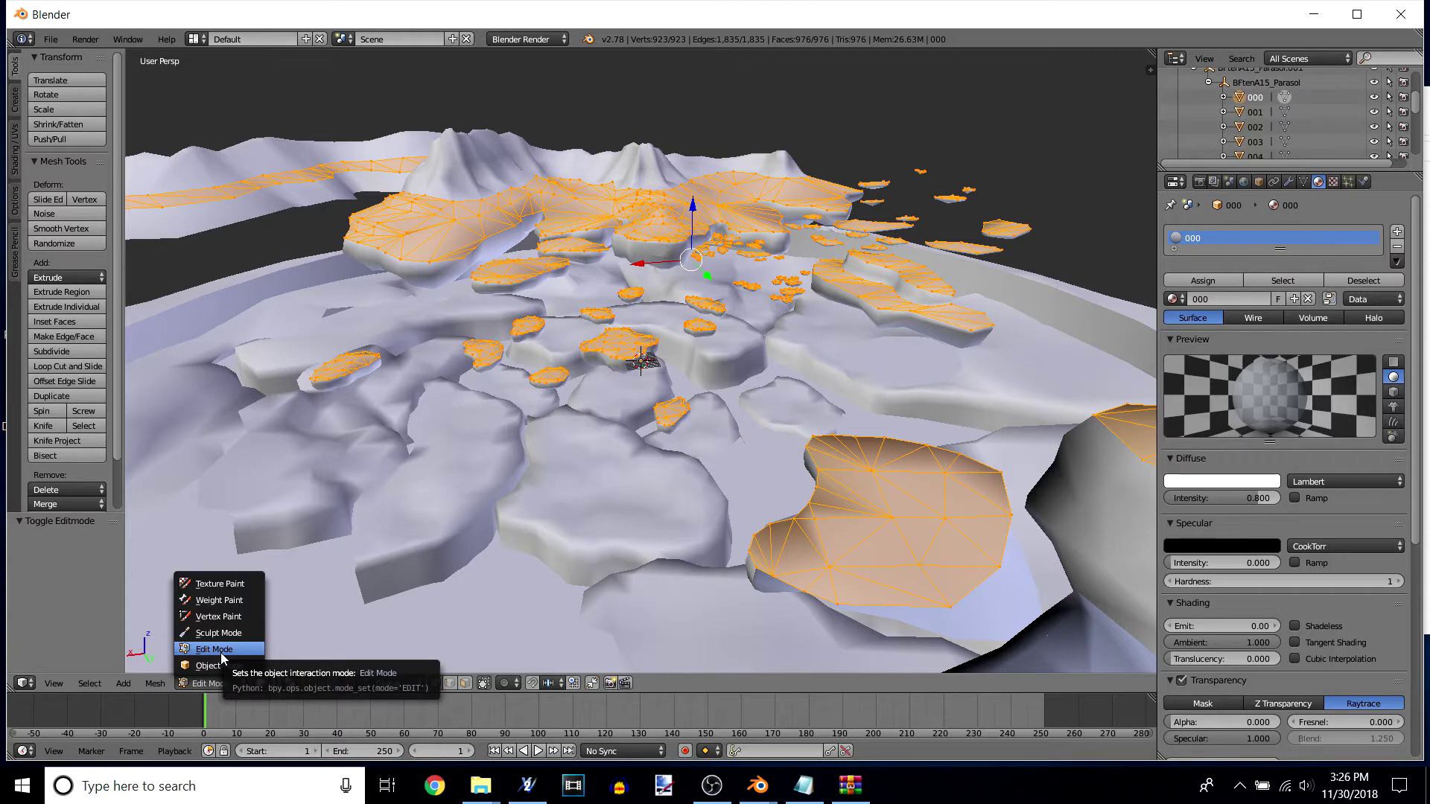
click(221, 661)
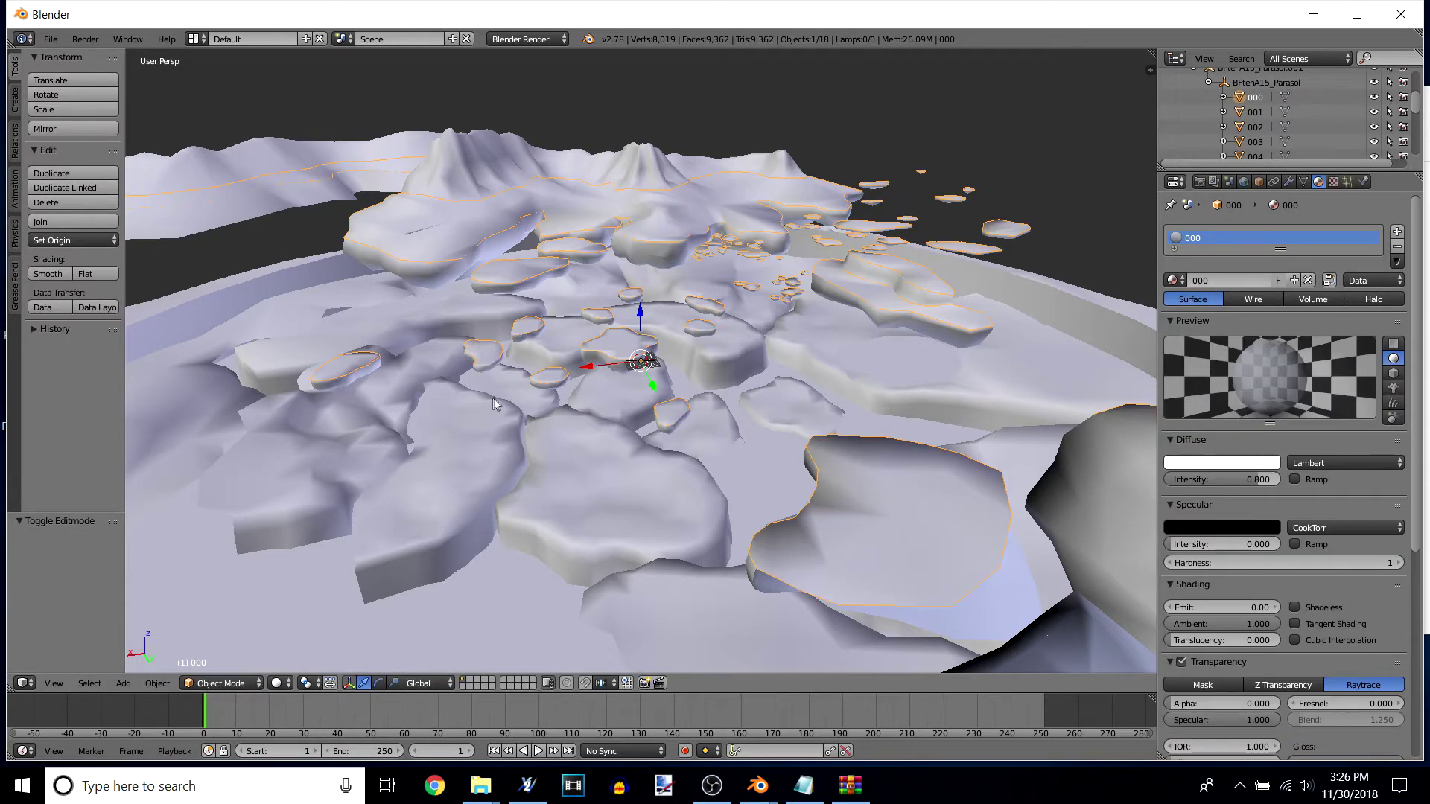
Step: Select the rocky terrain submesh 009 in the viewport
right_click(555, 440)
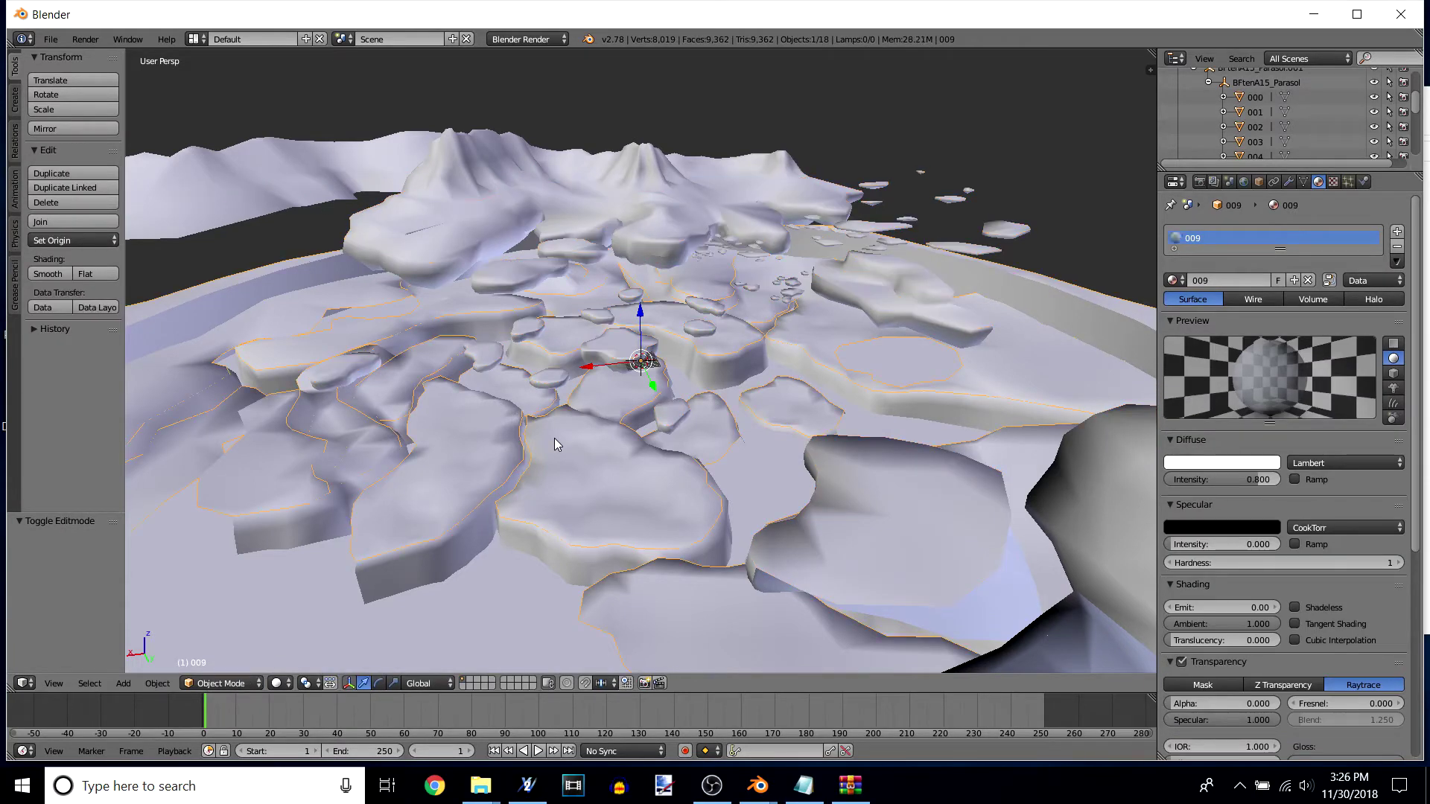
middle_drag(554, 445, 557, 481)
shift+right_click(821, 483)
right_click(594, 435)
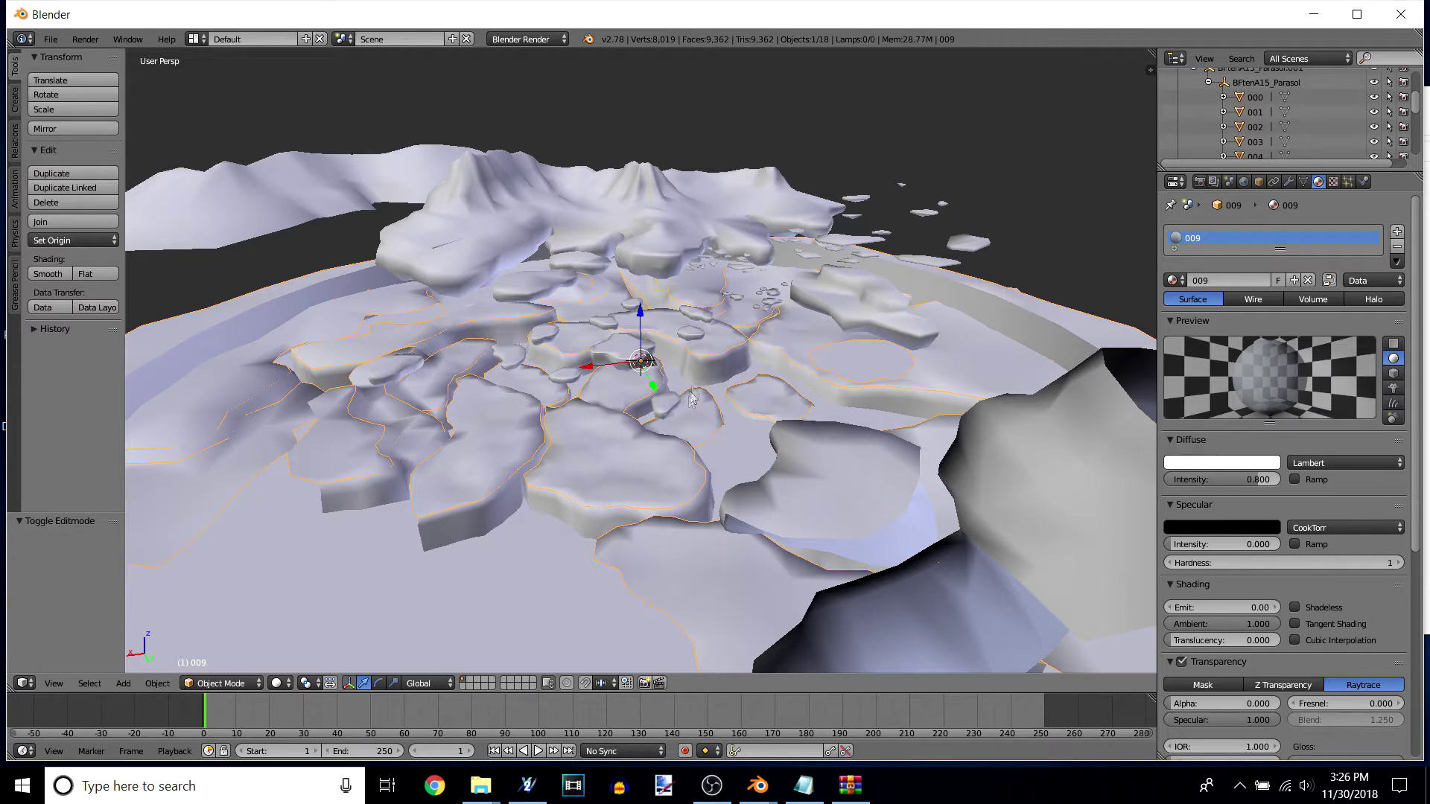
Step: Delete the upper terrain submeshes, including 000, 009, 004, 006 and 003, from the stage model
key(a)
scroll(1251, 119, up, 3)
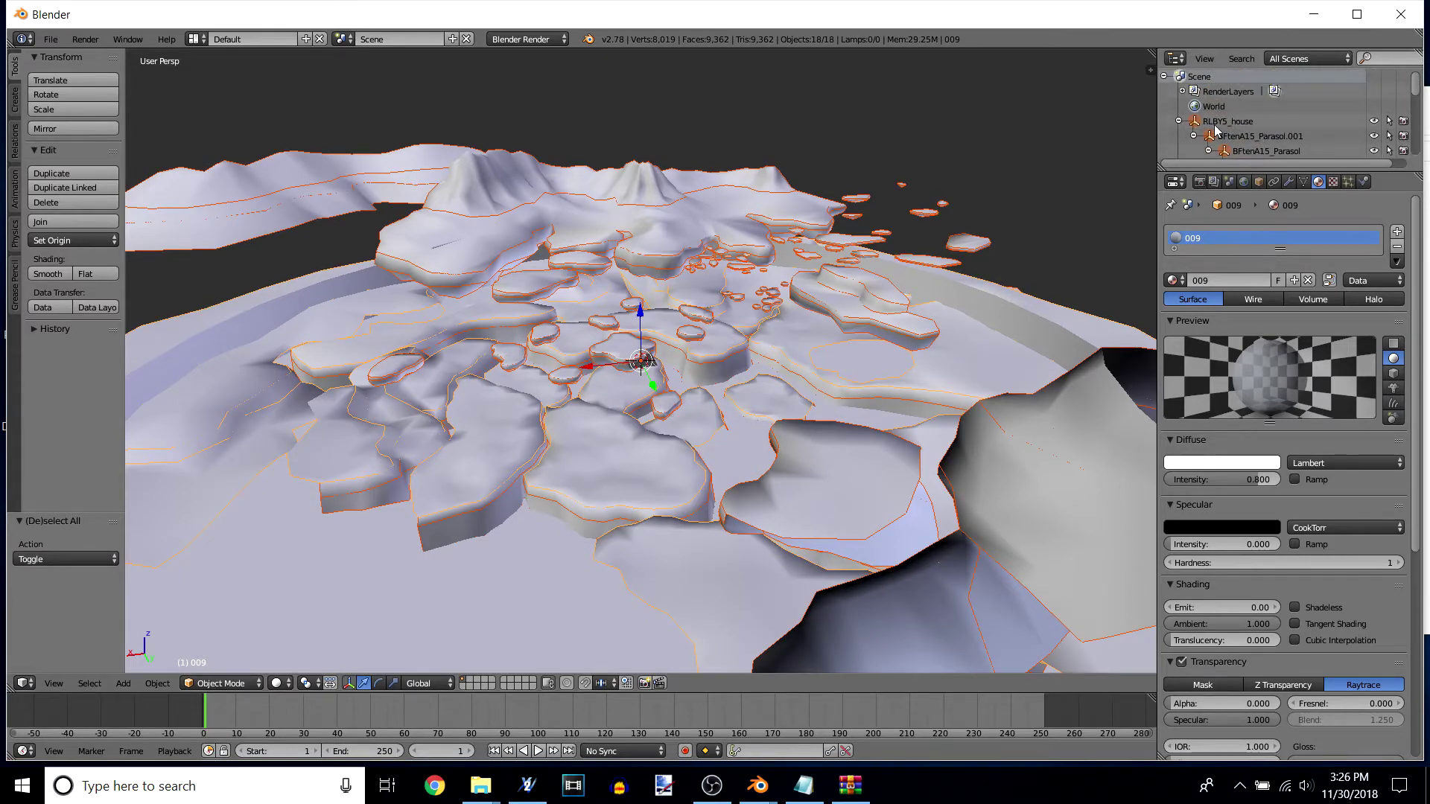
scroll(703, 513, down, 2)
middle_drag(703, 513, 563, 402)
right_click(575, 364)
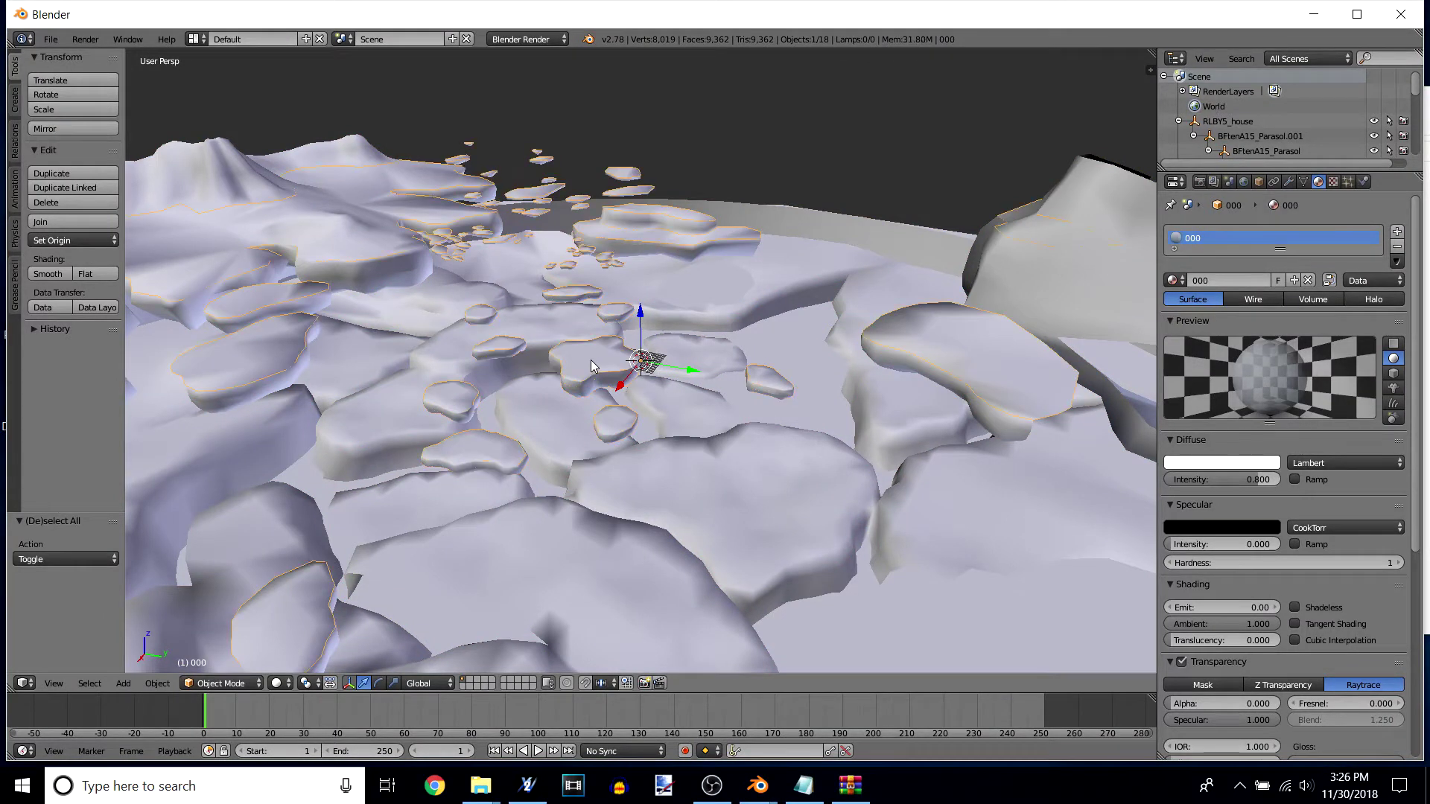
shift+right_click(733, 309)
shift+right_click(732, 304)
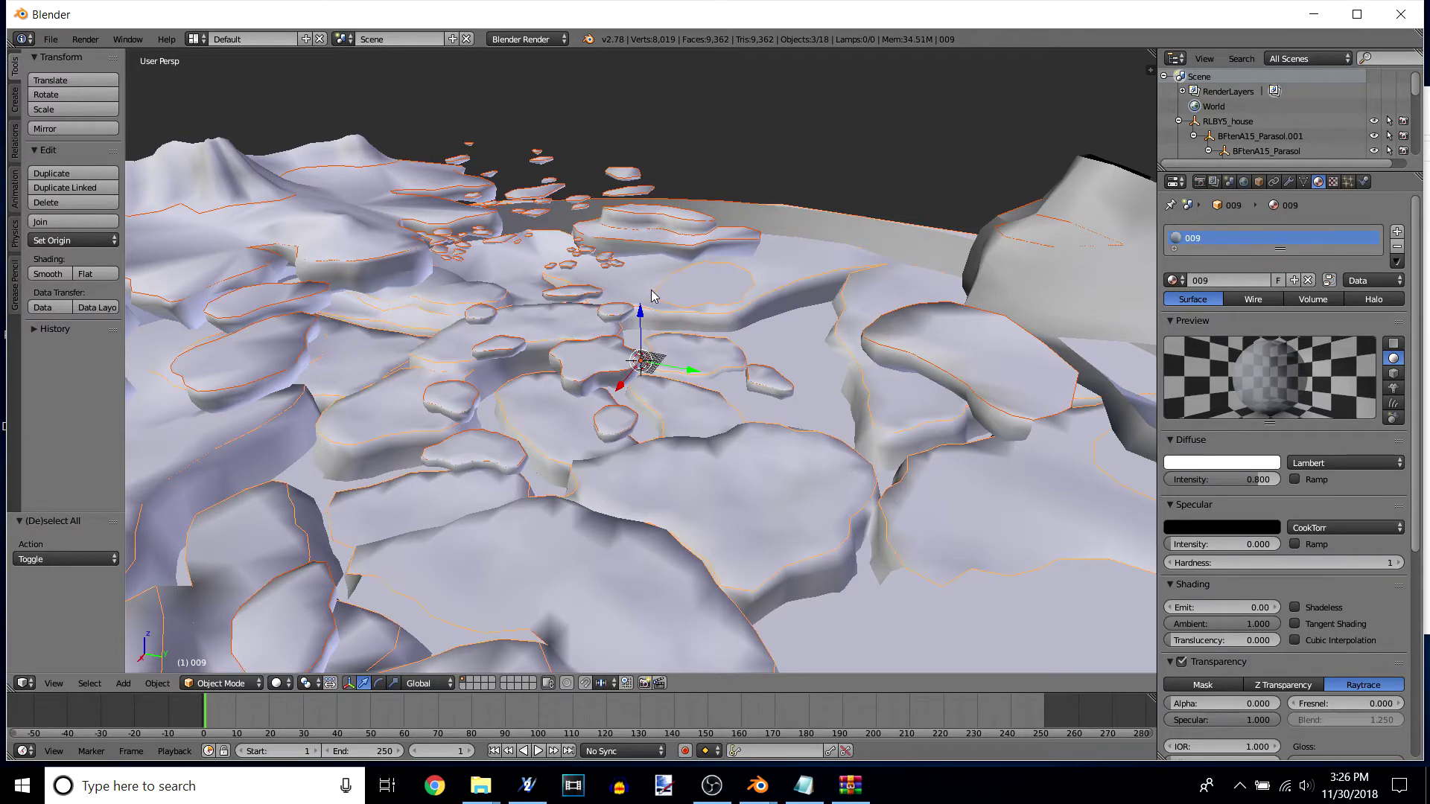
shift+right_click(363, 238)
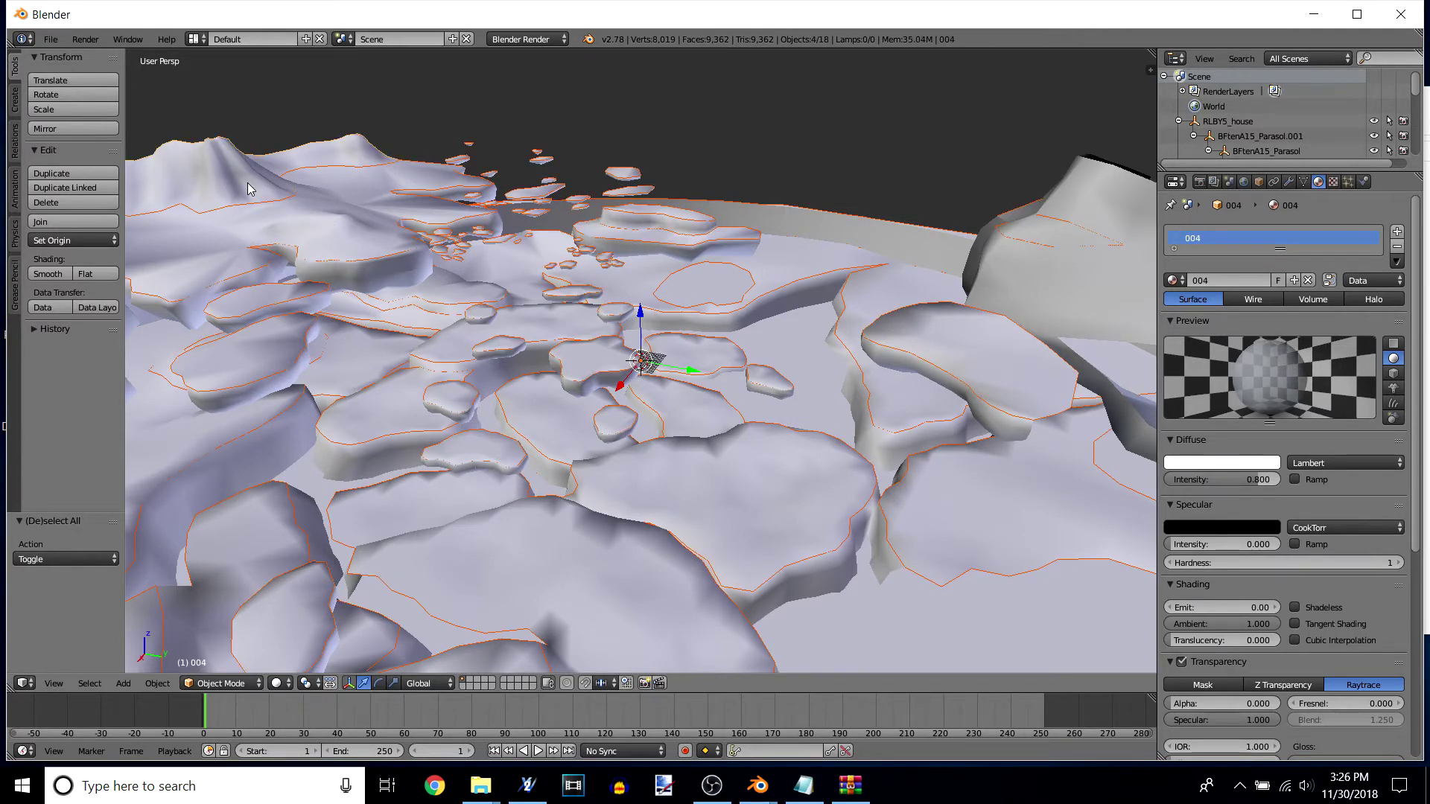
shift+right_click(1060, 257)
shift+right_click(1013, 305)
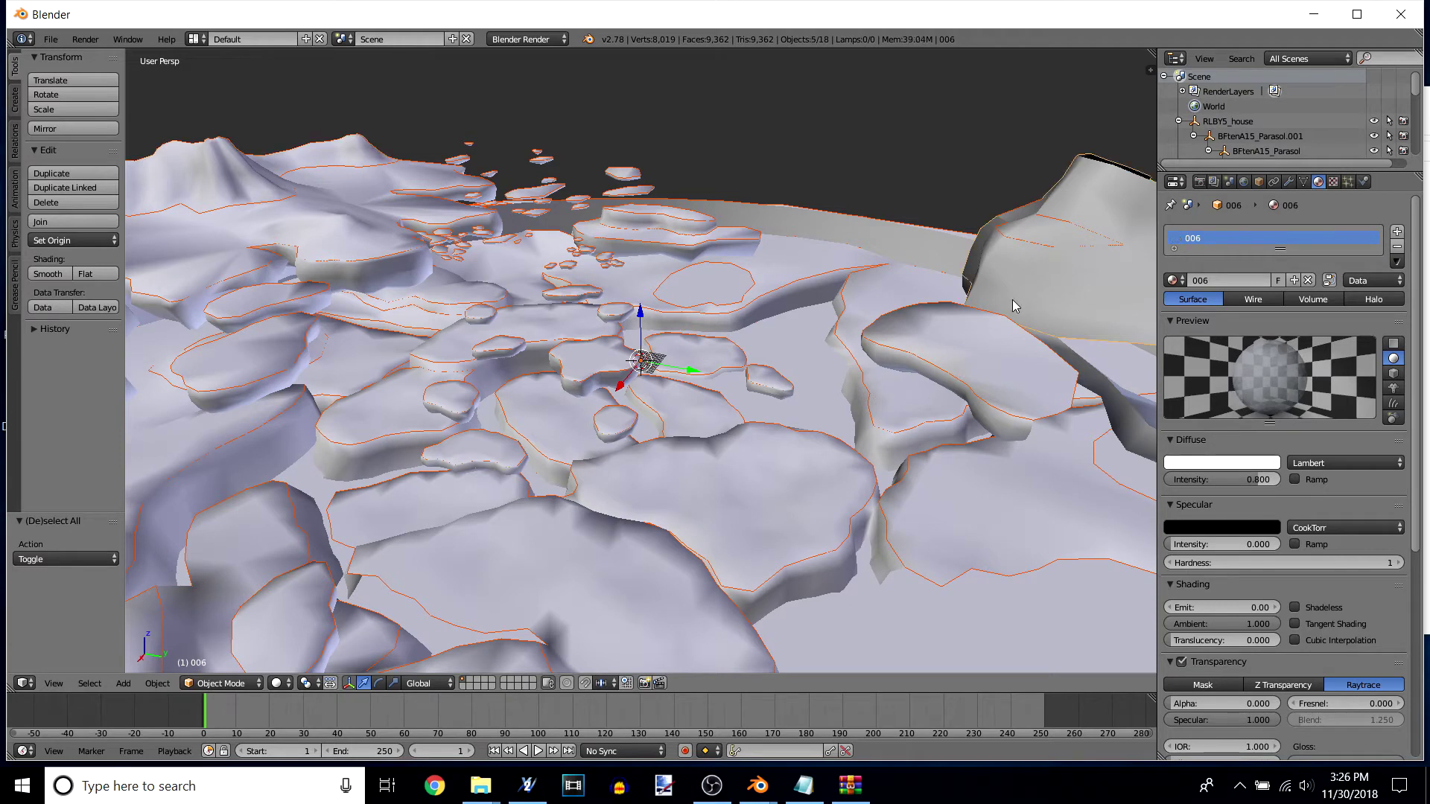
shift+right_click(608, 388)
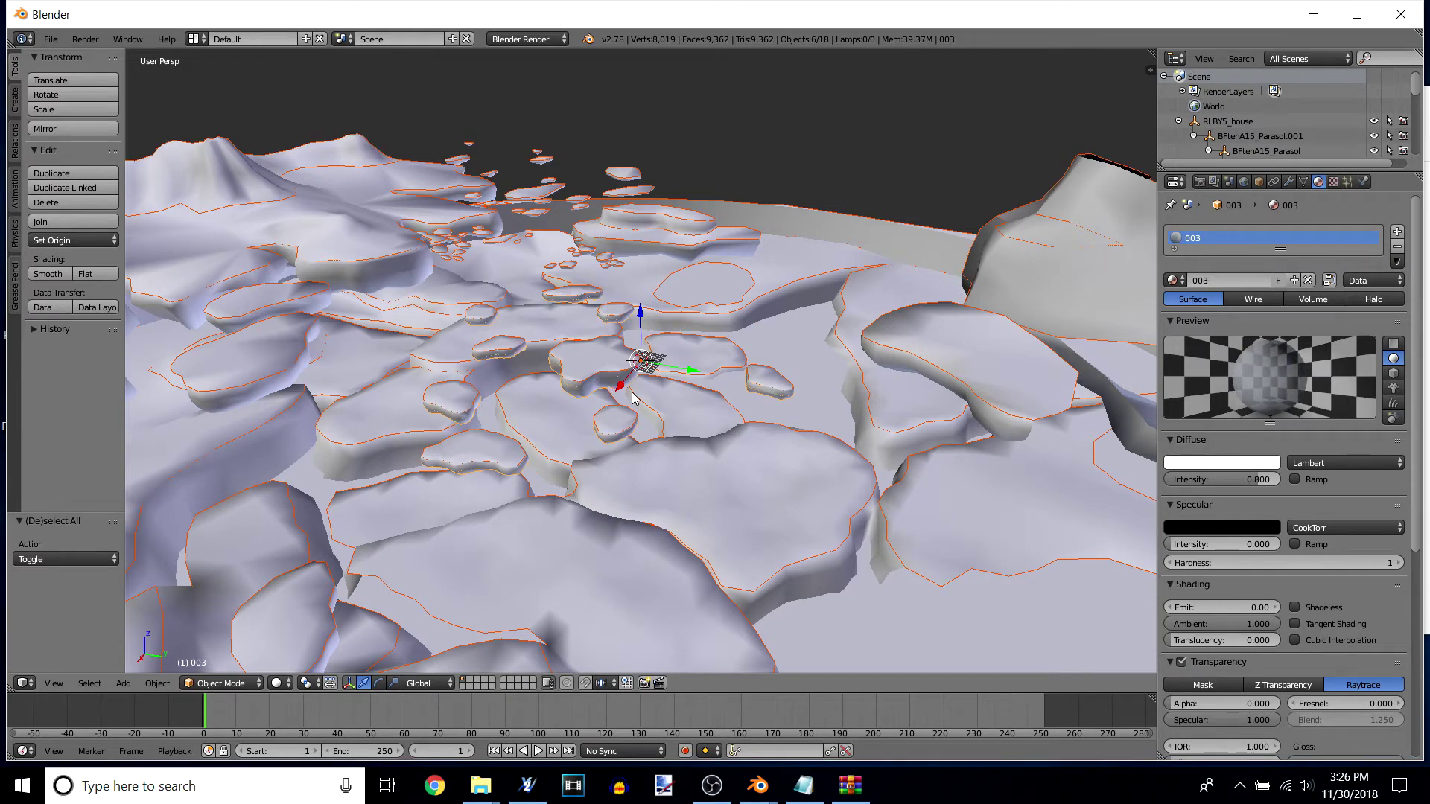
key(x)
click(616, 394)
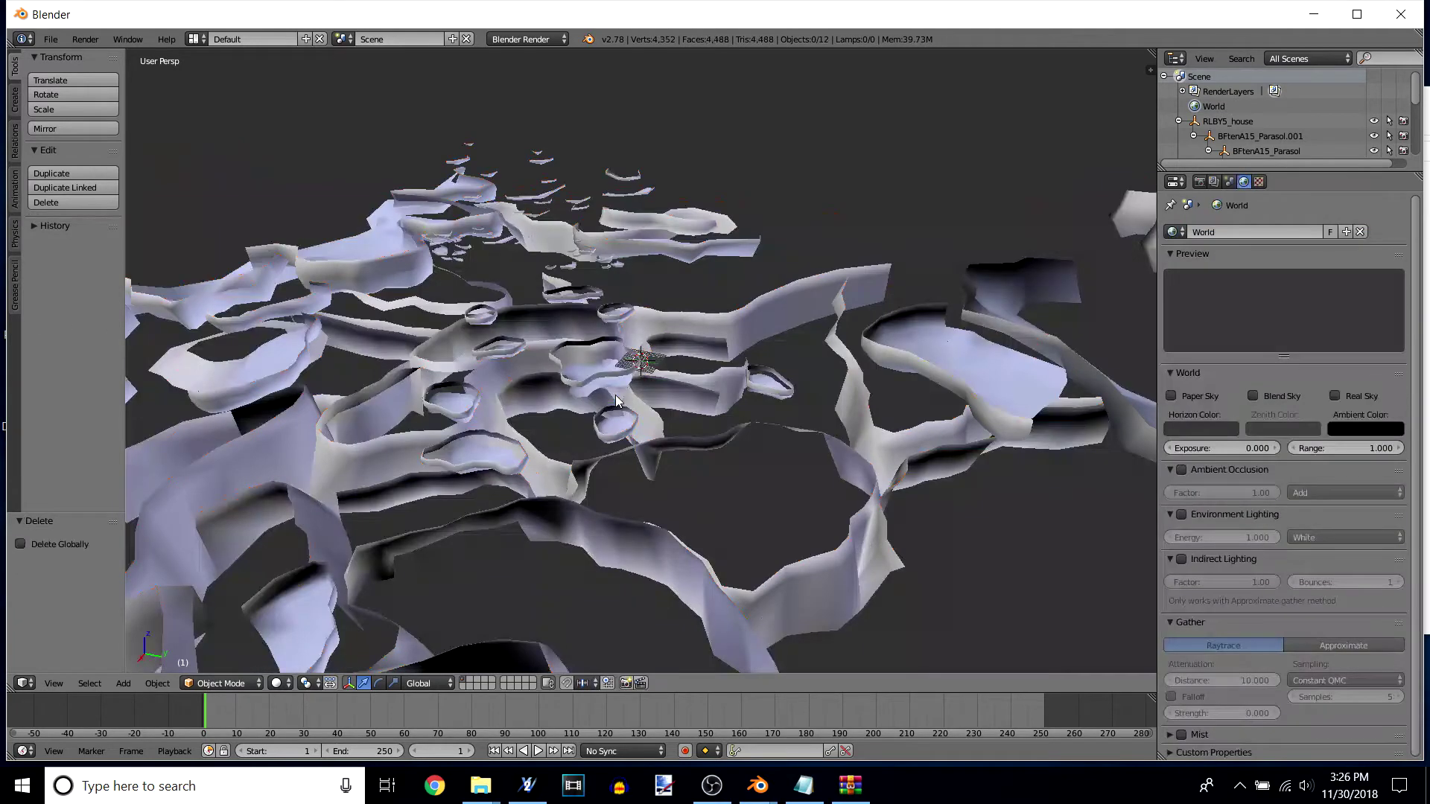
Step: Delete the remaining cliff-wall submeshes, including 001, 010, 008 and 007
right_click(591, 377)
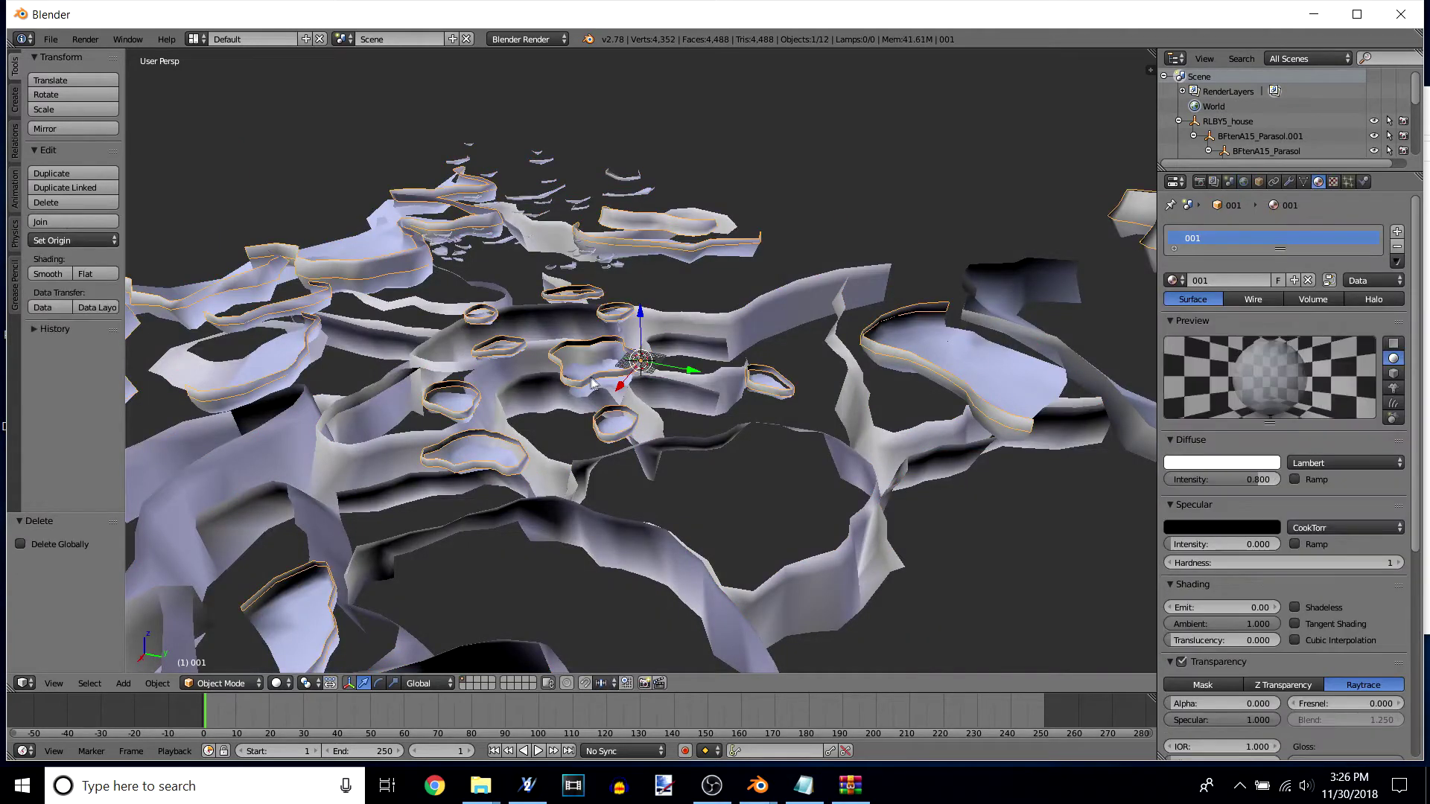
shift+right_click(534, 368)
shift+right_click(461, 365)
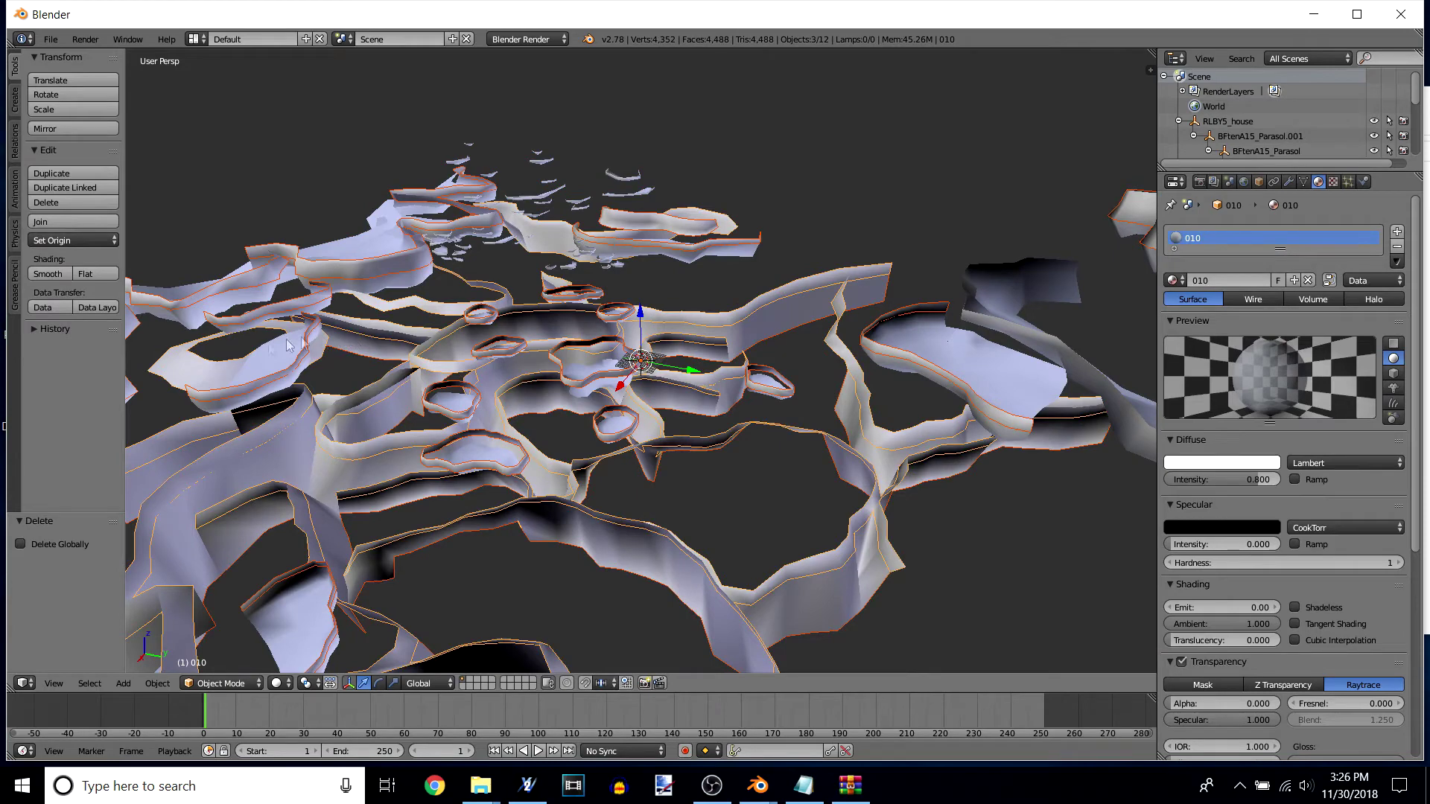
shift+right_click(270, 361)
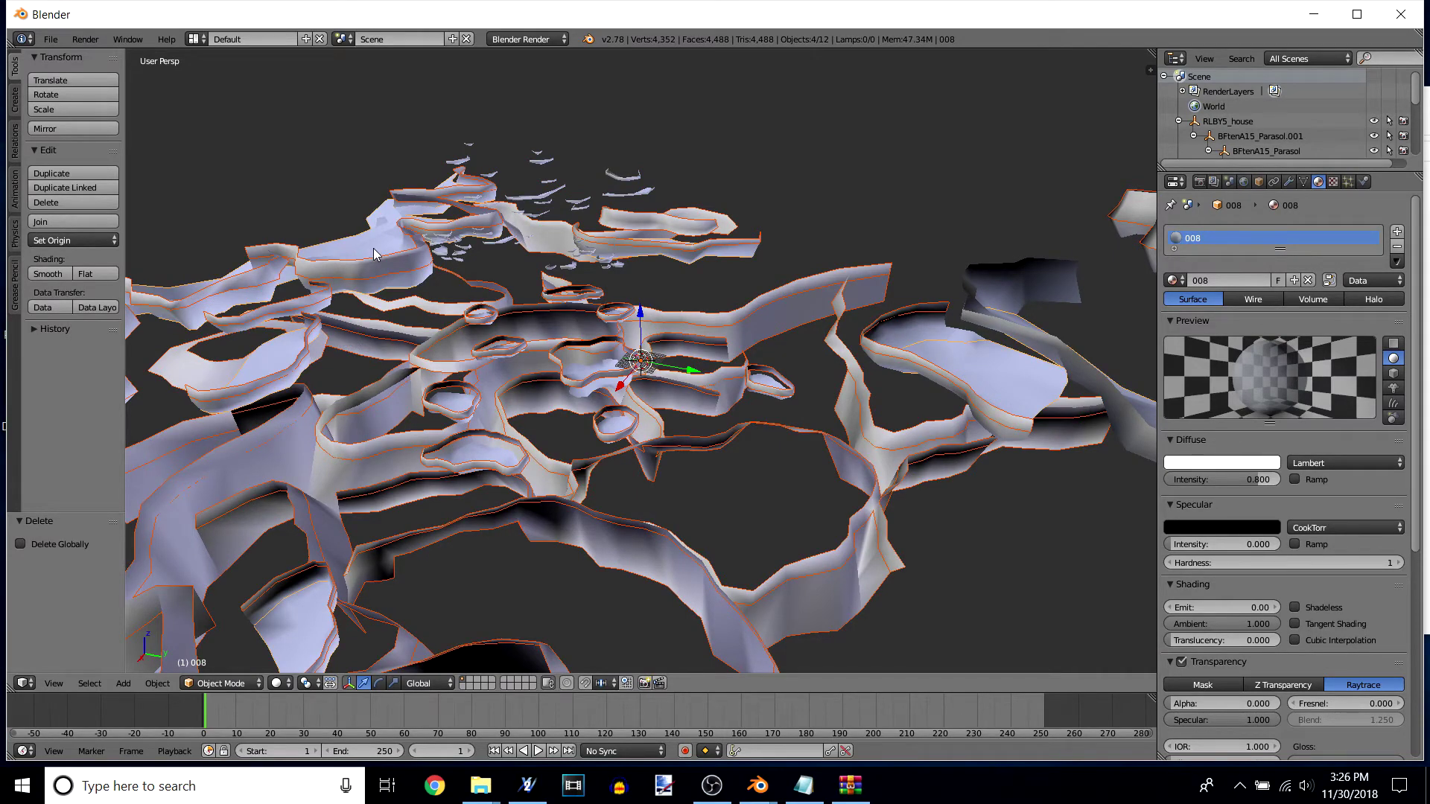
shift+right_click(555, 200)
shift+right_click(556, 201)
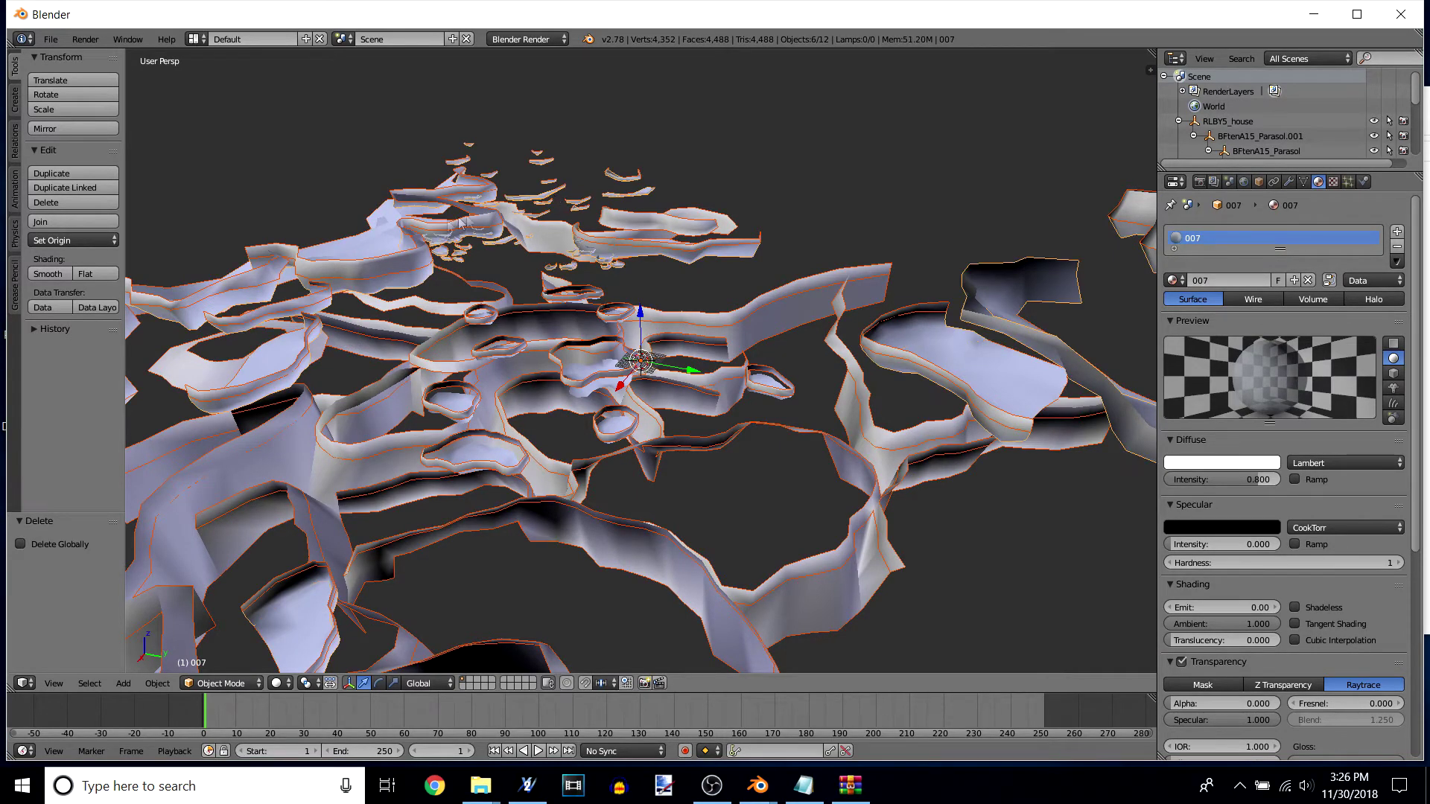
key(x)
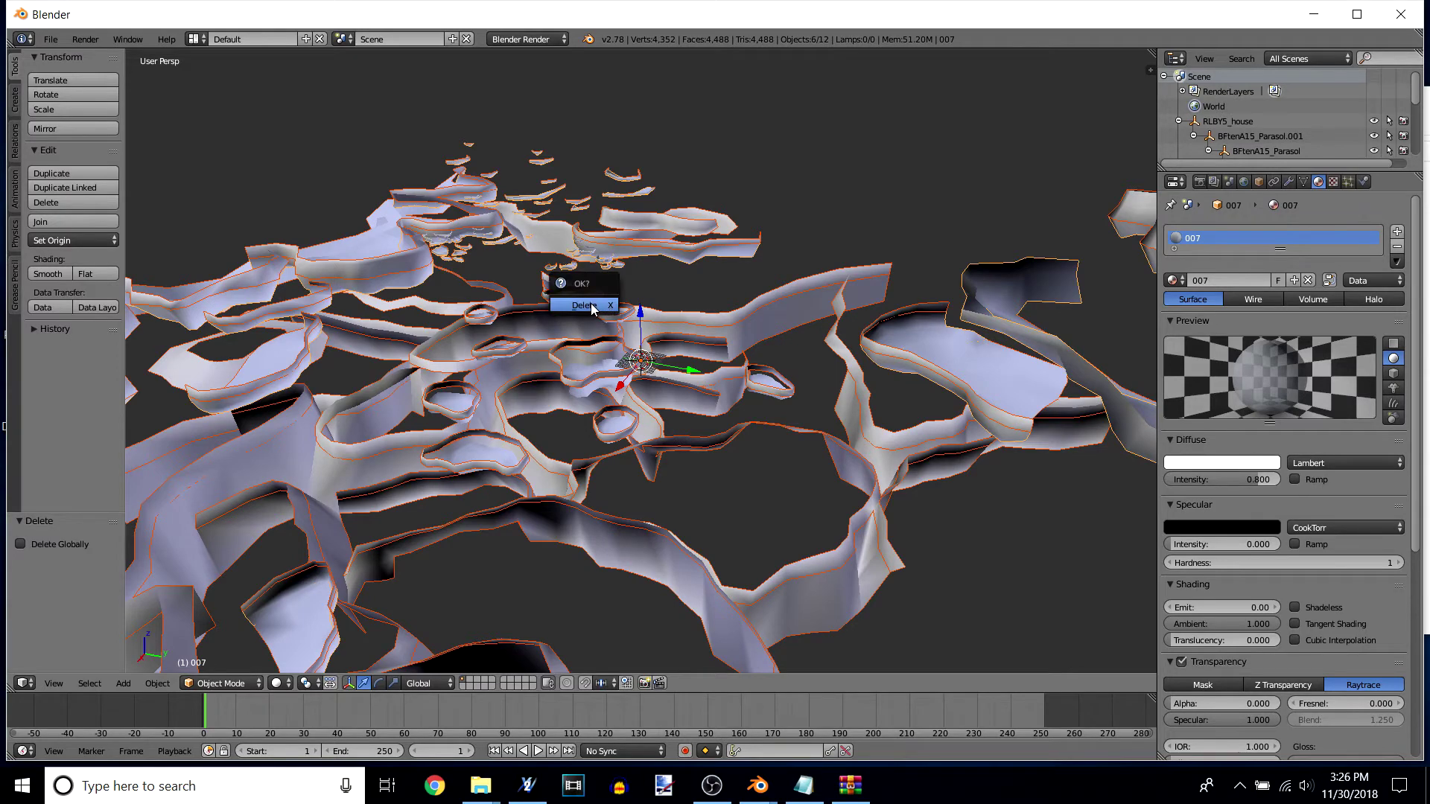
click(590, 307)
Step: Delete submesh 002, the group of small floating rock pieces
right_click(609, 380)
key(x)
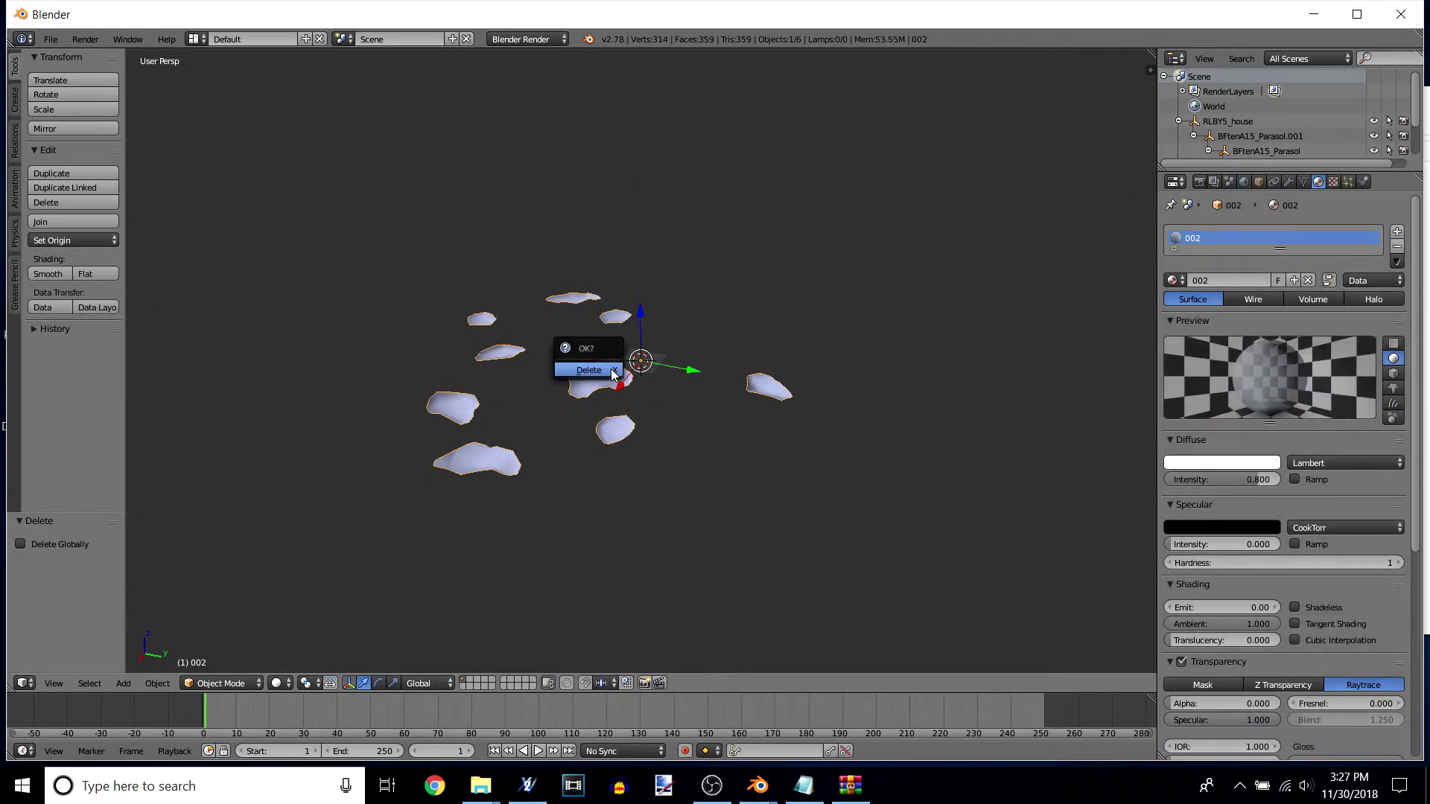
click(589, 371)
Step: Find the distant leftover submesh 005 and delete it, keeping the empties and the SCENE_ROOT armature
scroll(721, 419, up, 3)
scroll(752, 436, down, 11)
scroll(368, 134, up, 8)
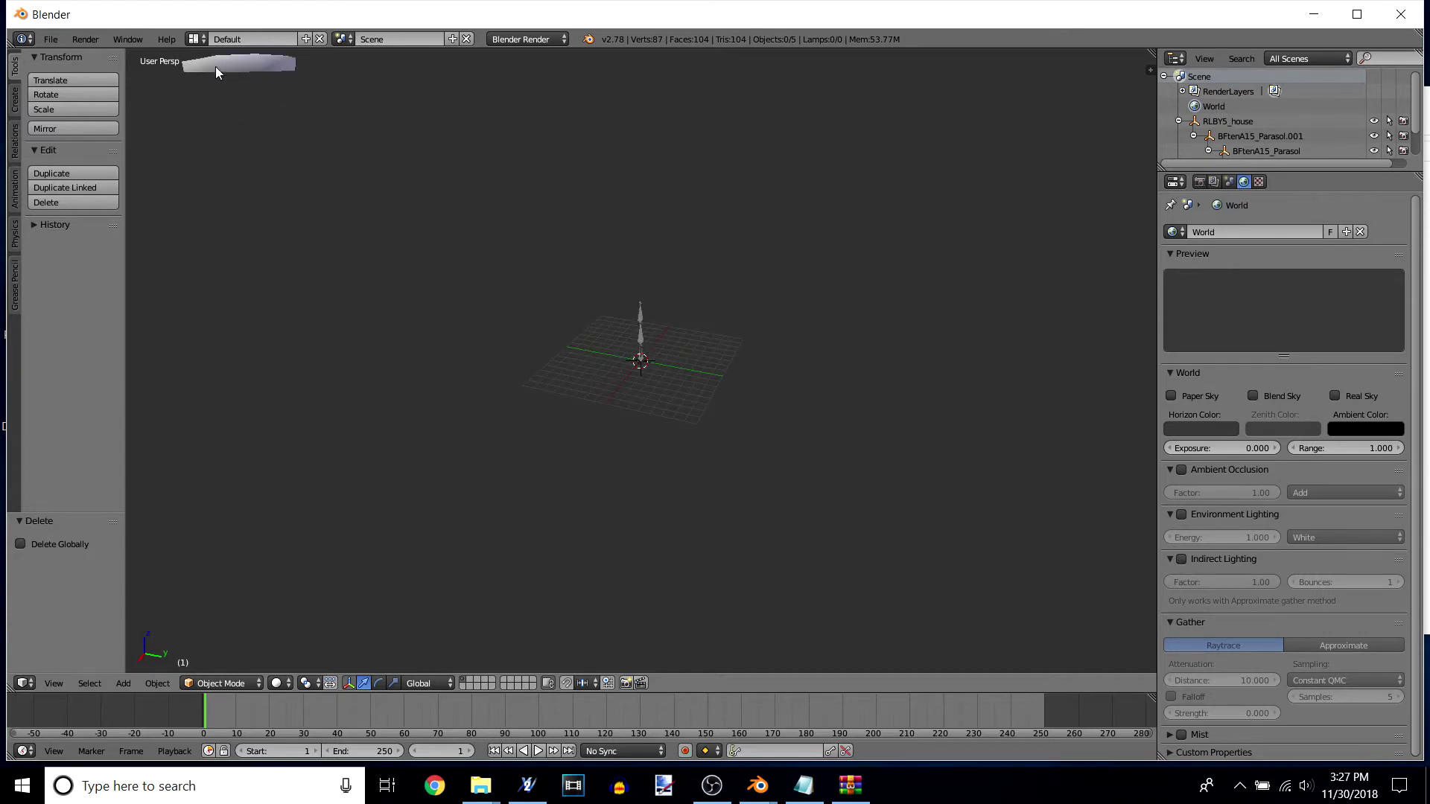
right_click(216, 66)
scroll(283, 112, up, 4)
middle_drag(414, 346, 536, 339)
scroll(1285, 110, down, 2)
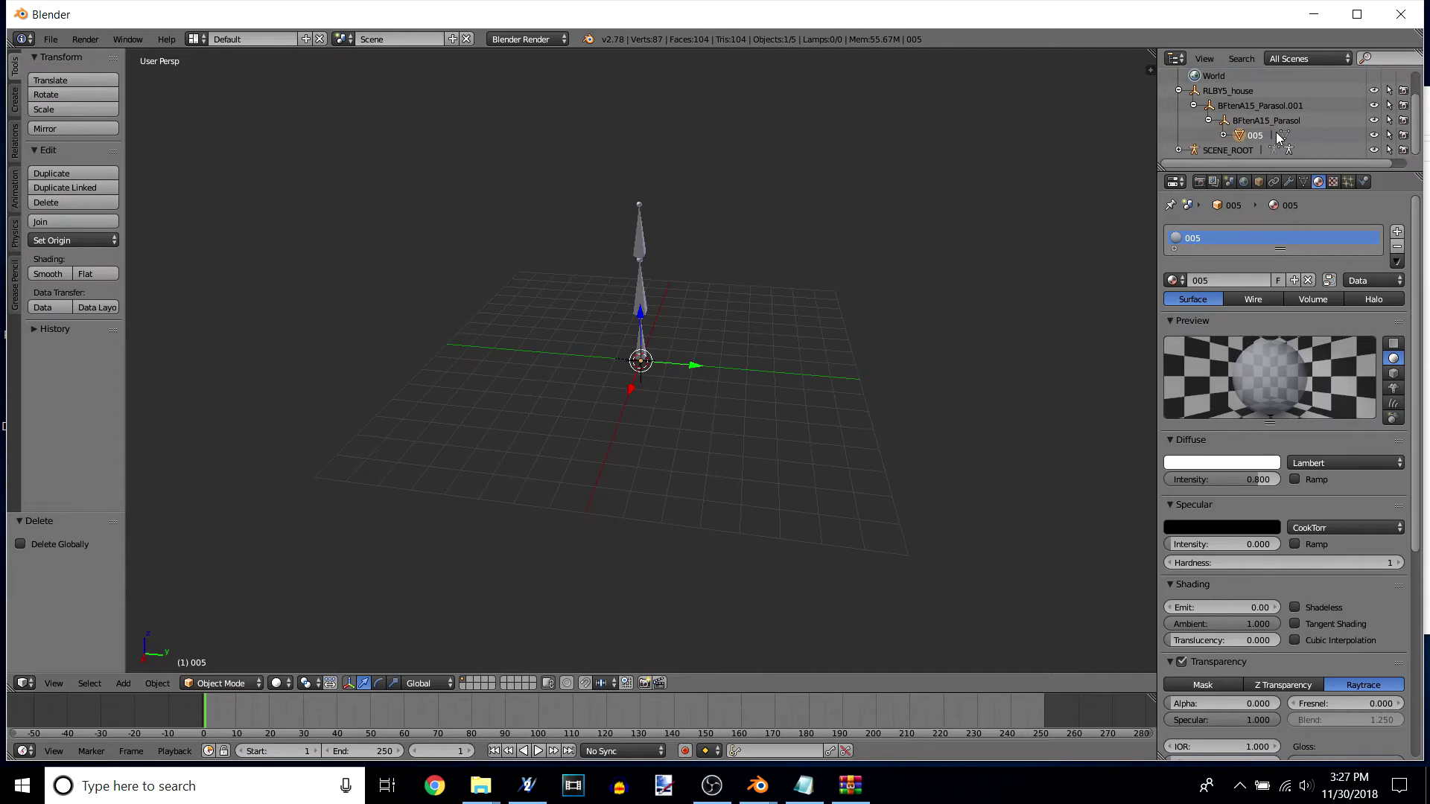
mouse_move(454, 435)
middle_down()
mouse_move(435, 402)
mouse_move(449, 408)
middle_up()
key(x)
click(361, 319)
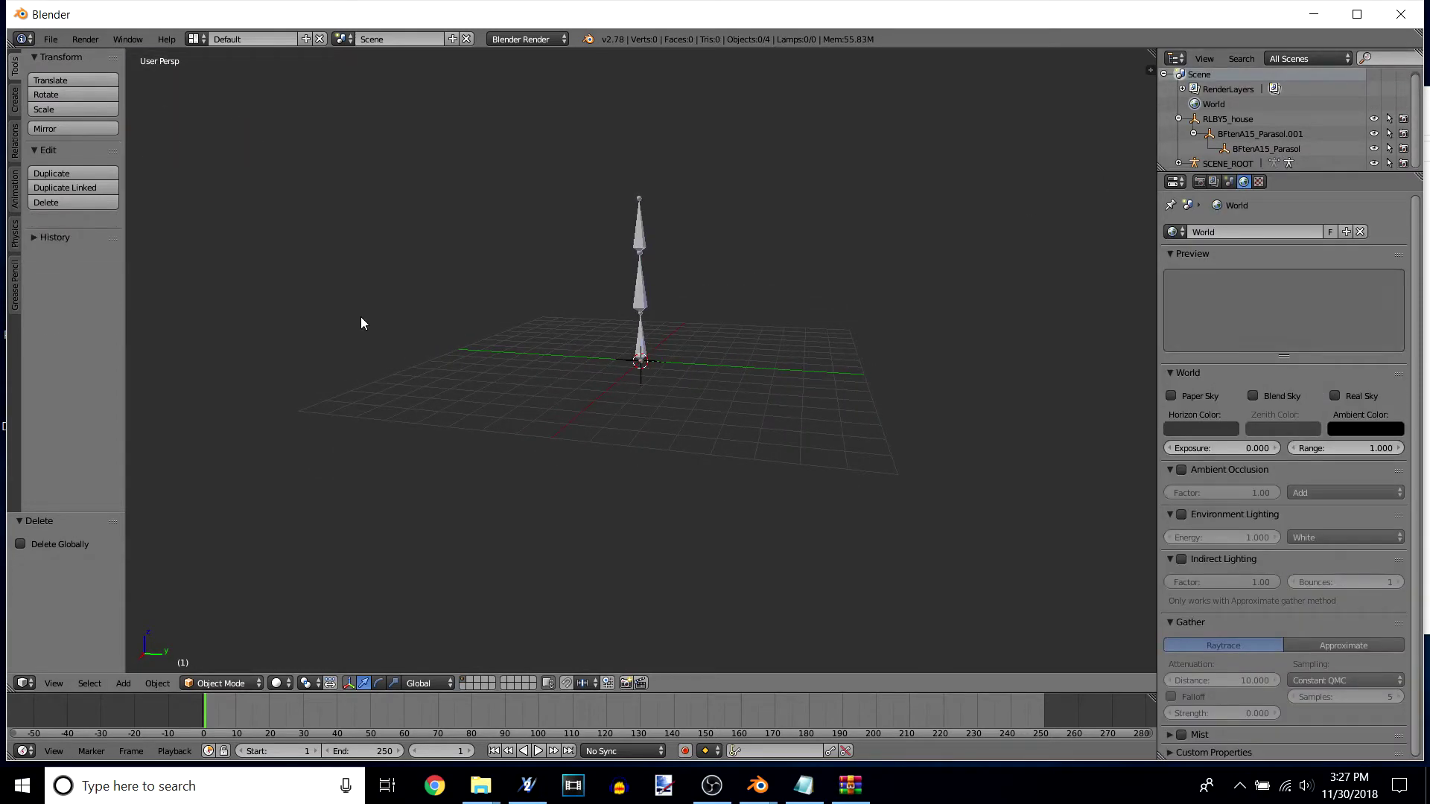
Step: Import RLBY5_house.emd.fbx from the HOUSE PROJECT folder as FBX into the scene
middle_drag(708, 456, 791, 469)
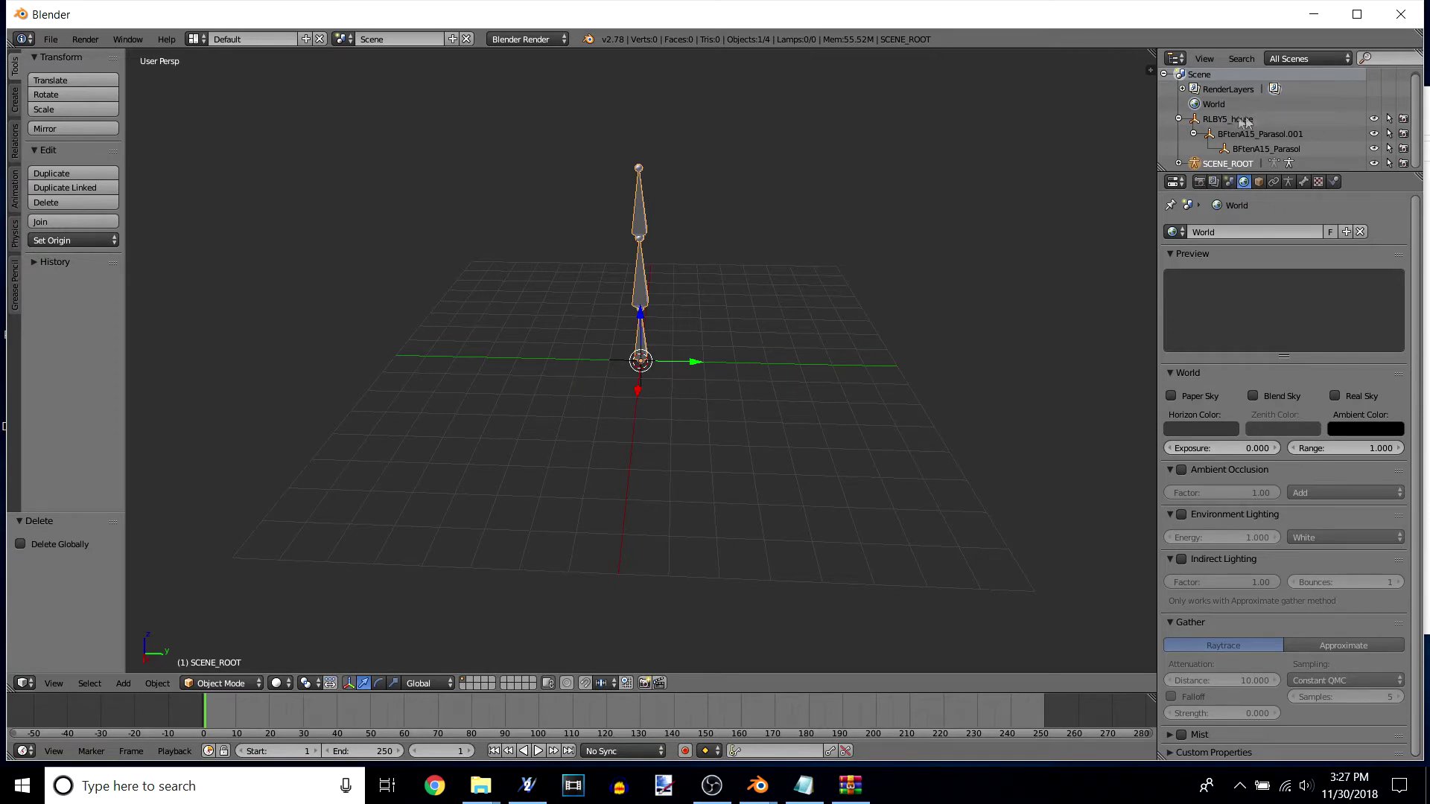
click(50, 39)
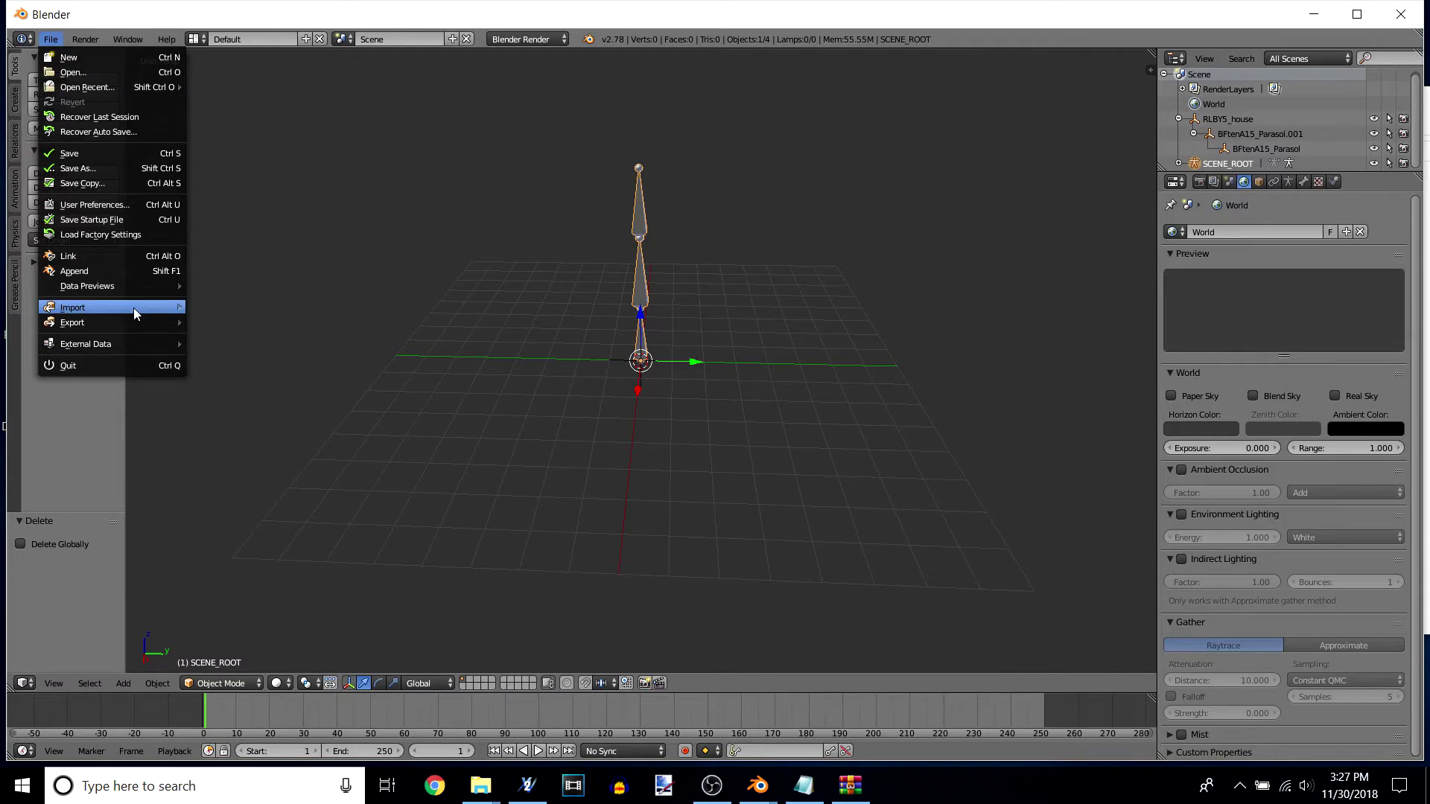
mouse_move(134, 308)
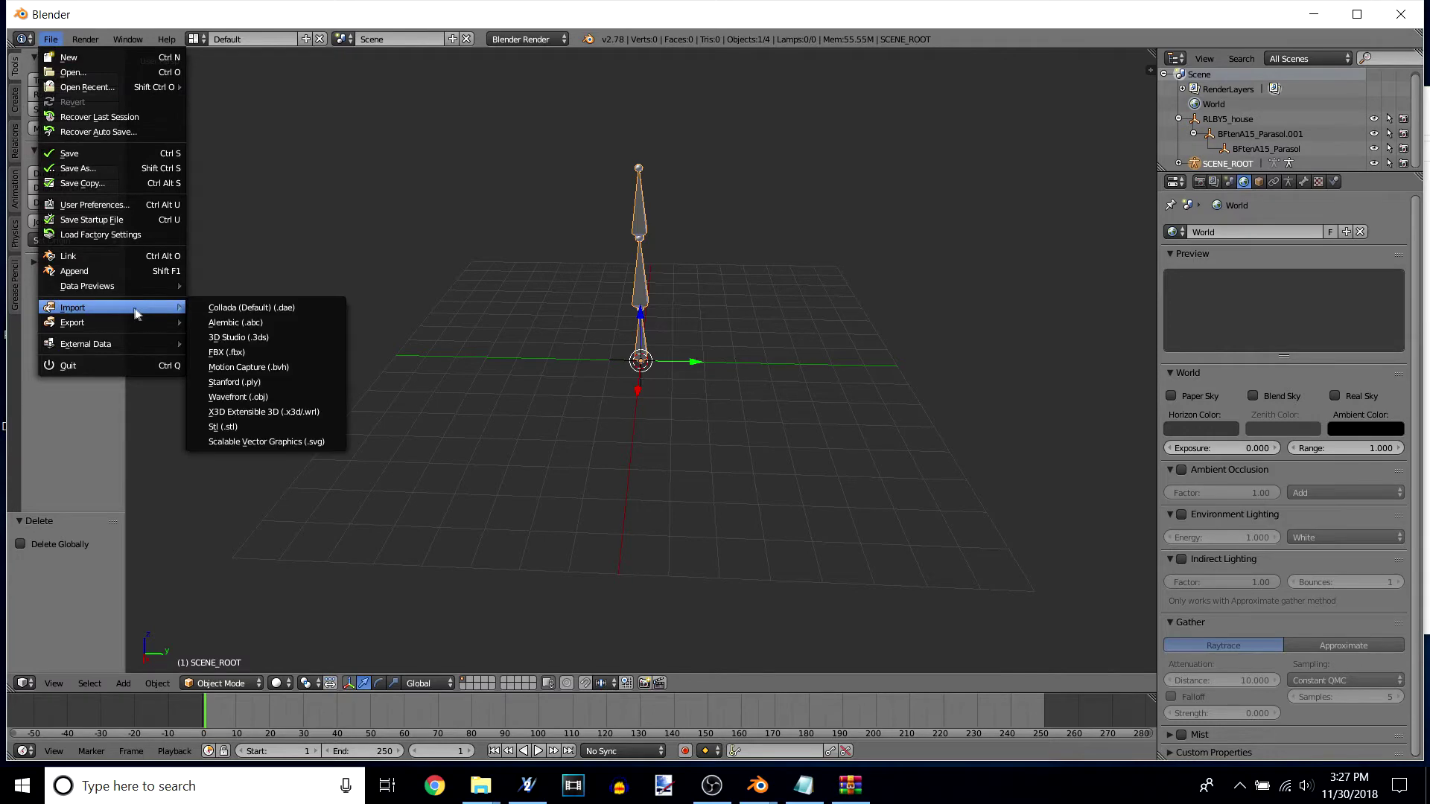
click(250, 350)
click(84, 318)
click(228, 141)
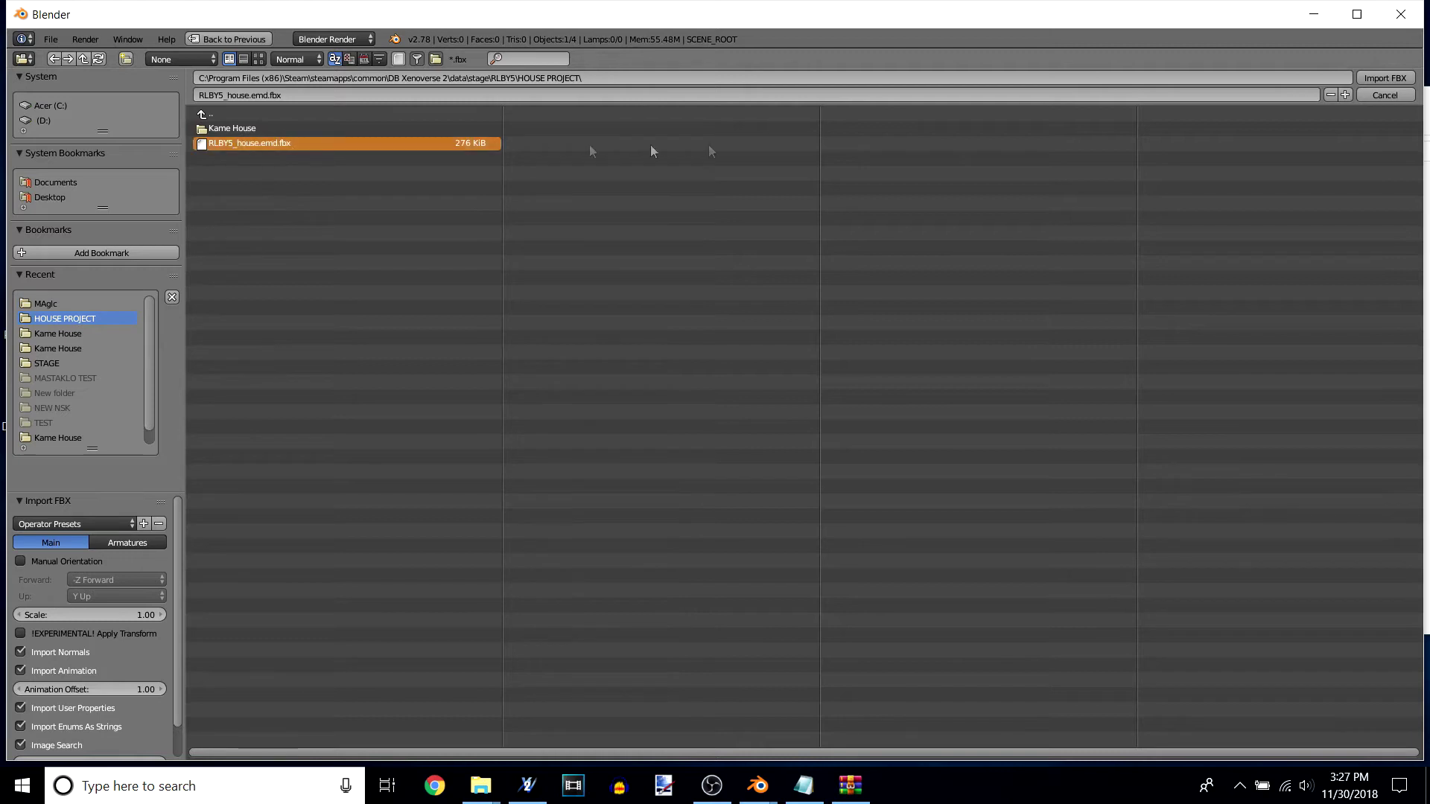
click(1384, 77)
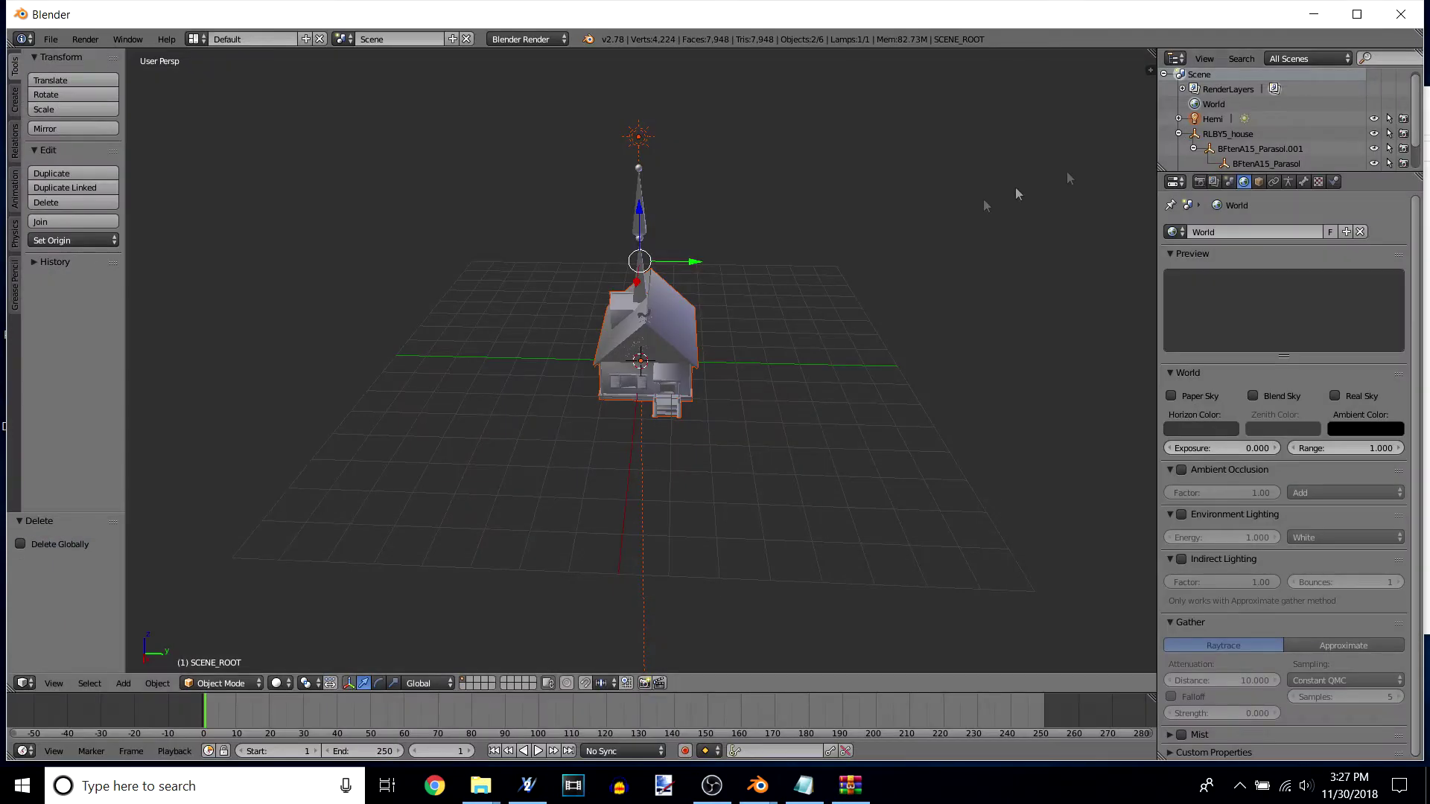
Step: View the imported model up close and select the house object in the scene hierarchy
mouse_move(771, 481)
middle_down()
mouse_move(653, 450)
mouse_move(633, 395)
mouse_move(722, 334)
mouse_move(772, 469)
middle_up()
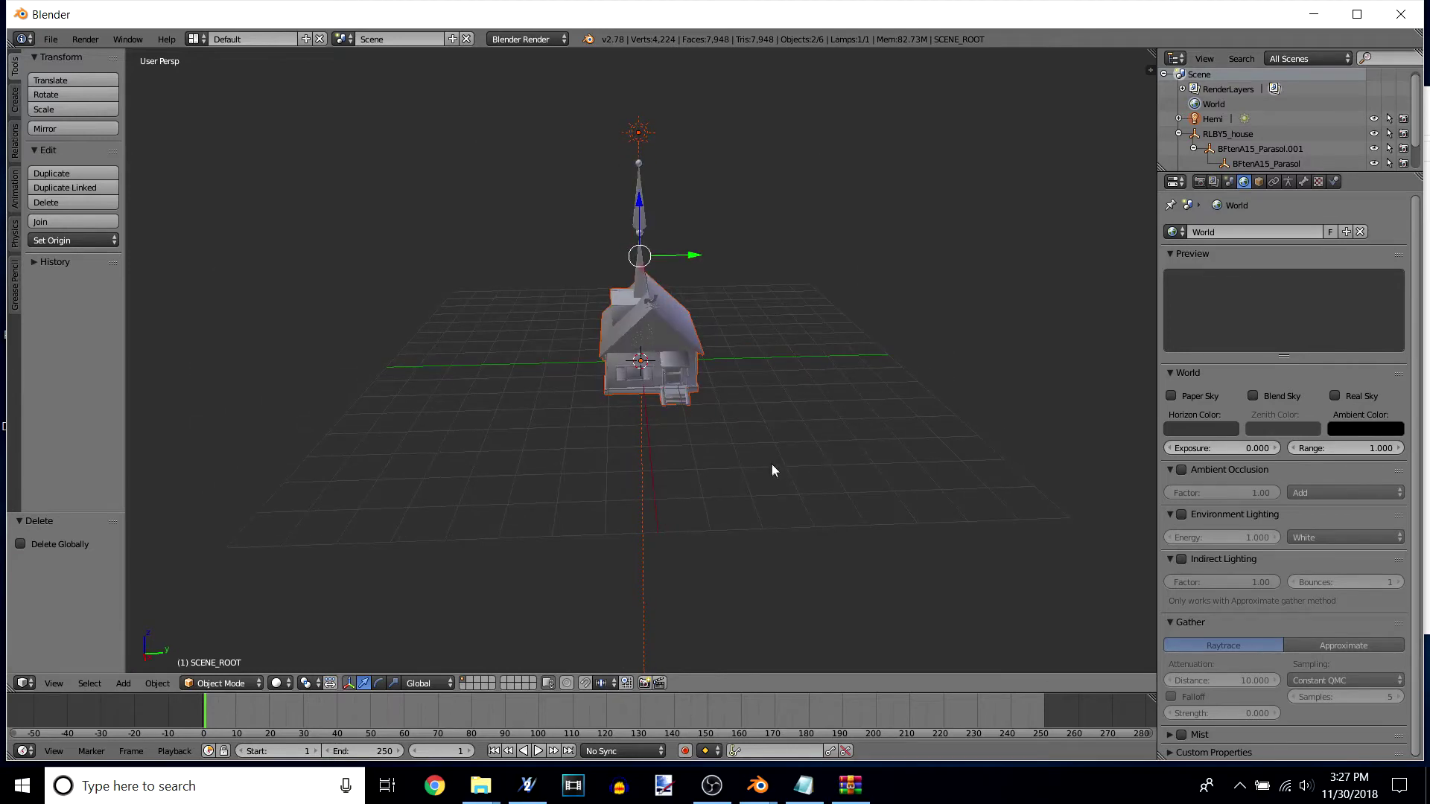
scroll(782, 461, up, 5)
middle_drag(853, 508, 845, 489)
scroll(844, 490, down, 3)
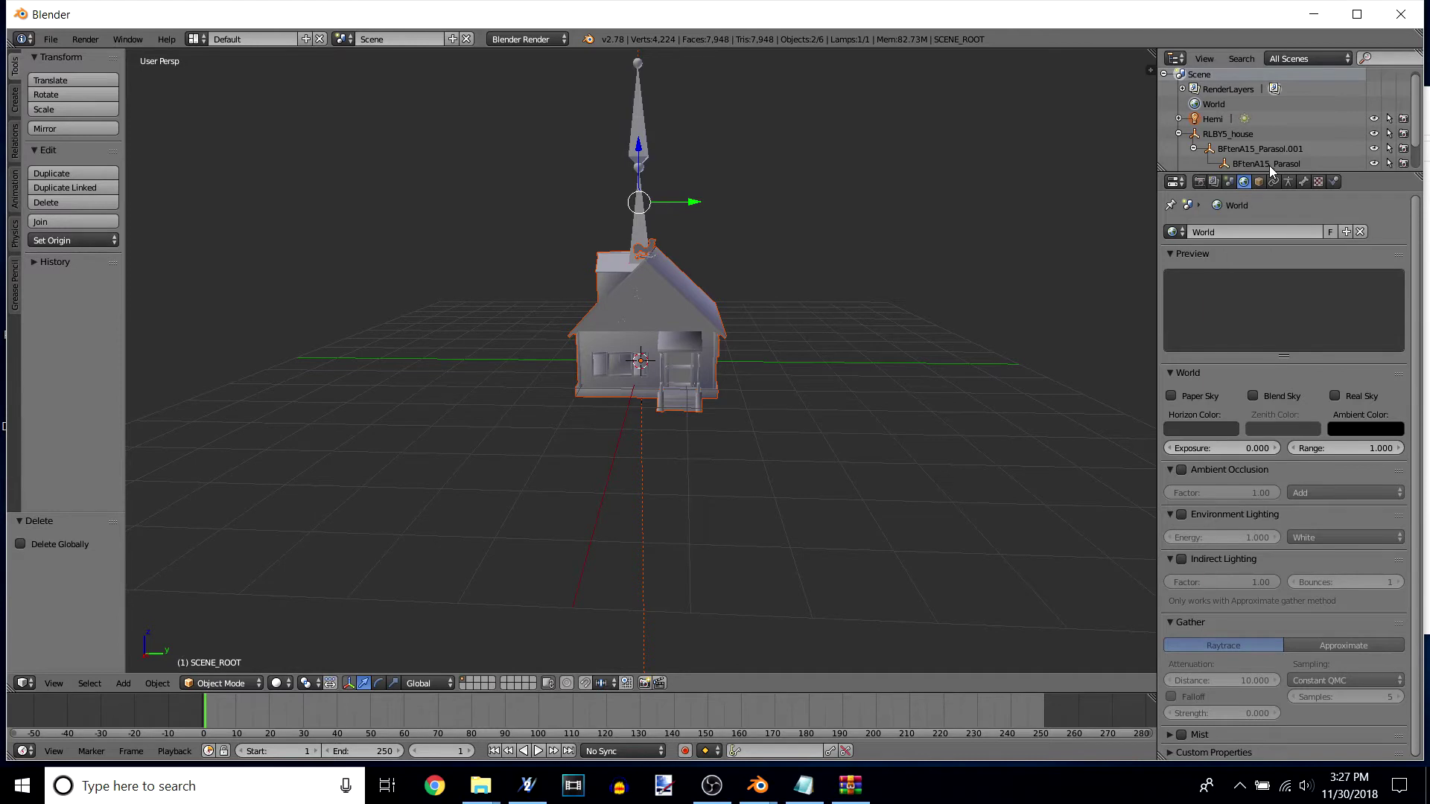
scroll(1267, 156, down, 2)
click(1214, 163)
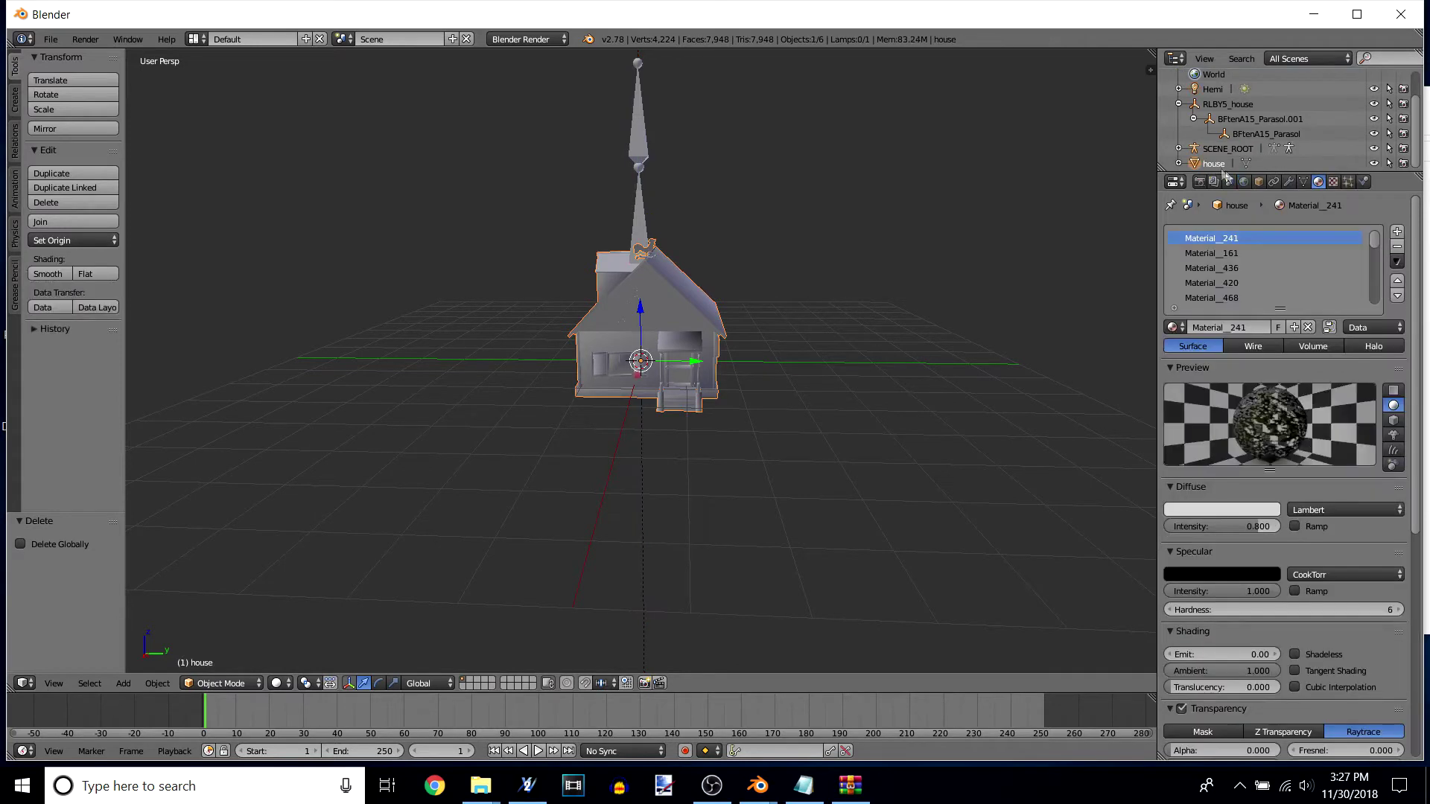
Step: Switch the viewport shading to Texture
click(125, 683)
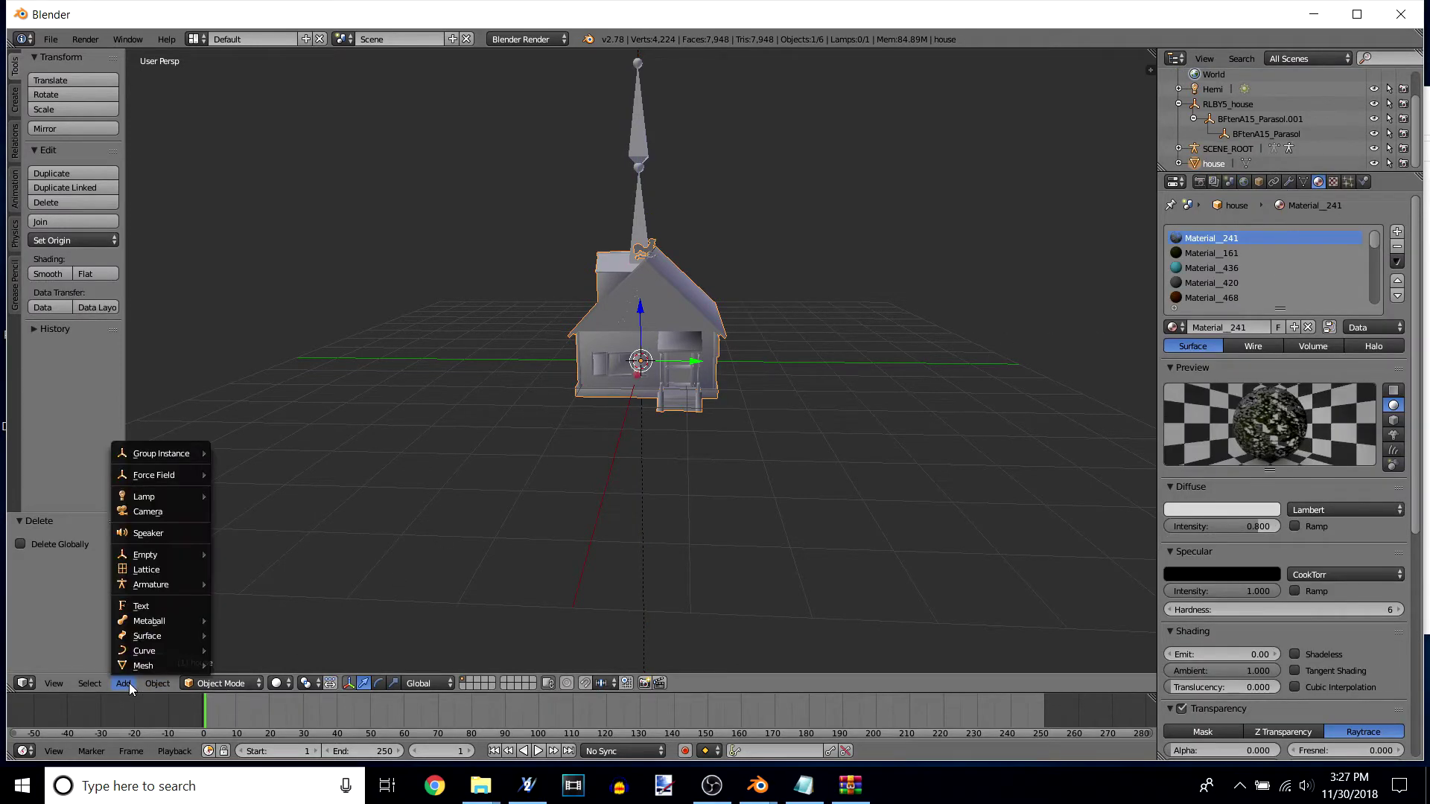
click(277, 684)
click(301, 617)
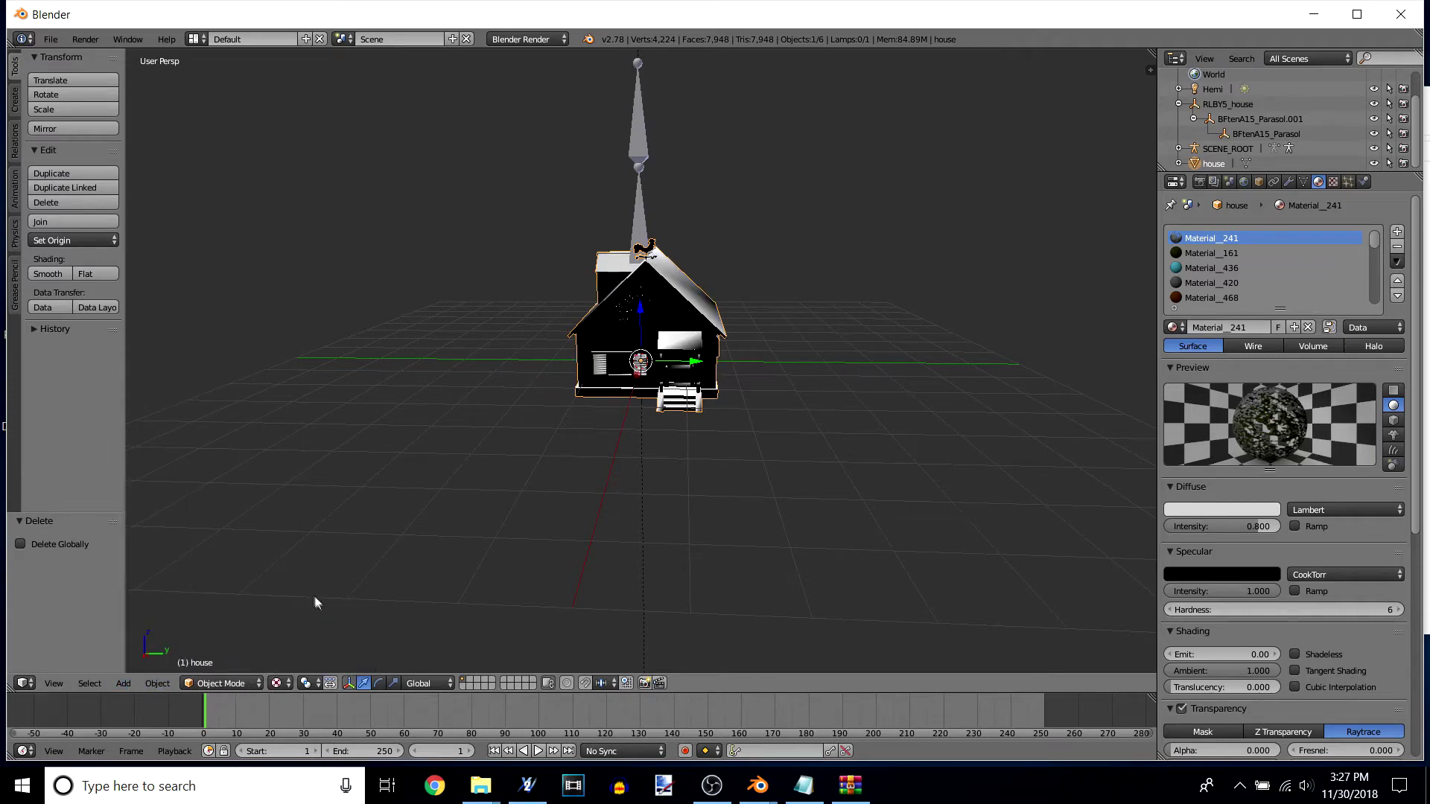
Step: Add a Hemi lamp and move it about 7.55 units up along Z above the house
click(157, 683)
mouse_move(126, 690)
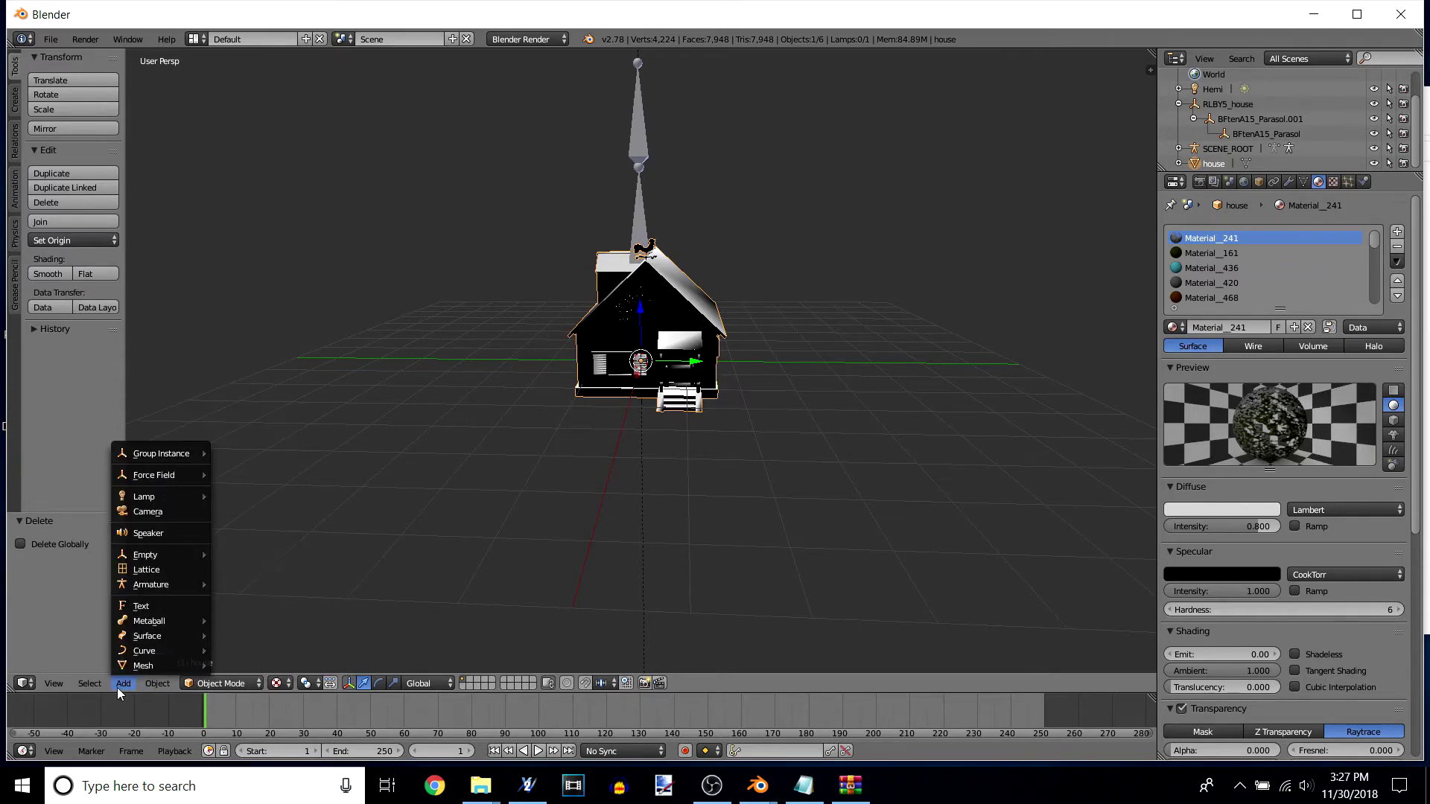
mouse_move(162, 497)
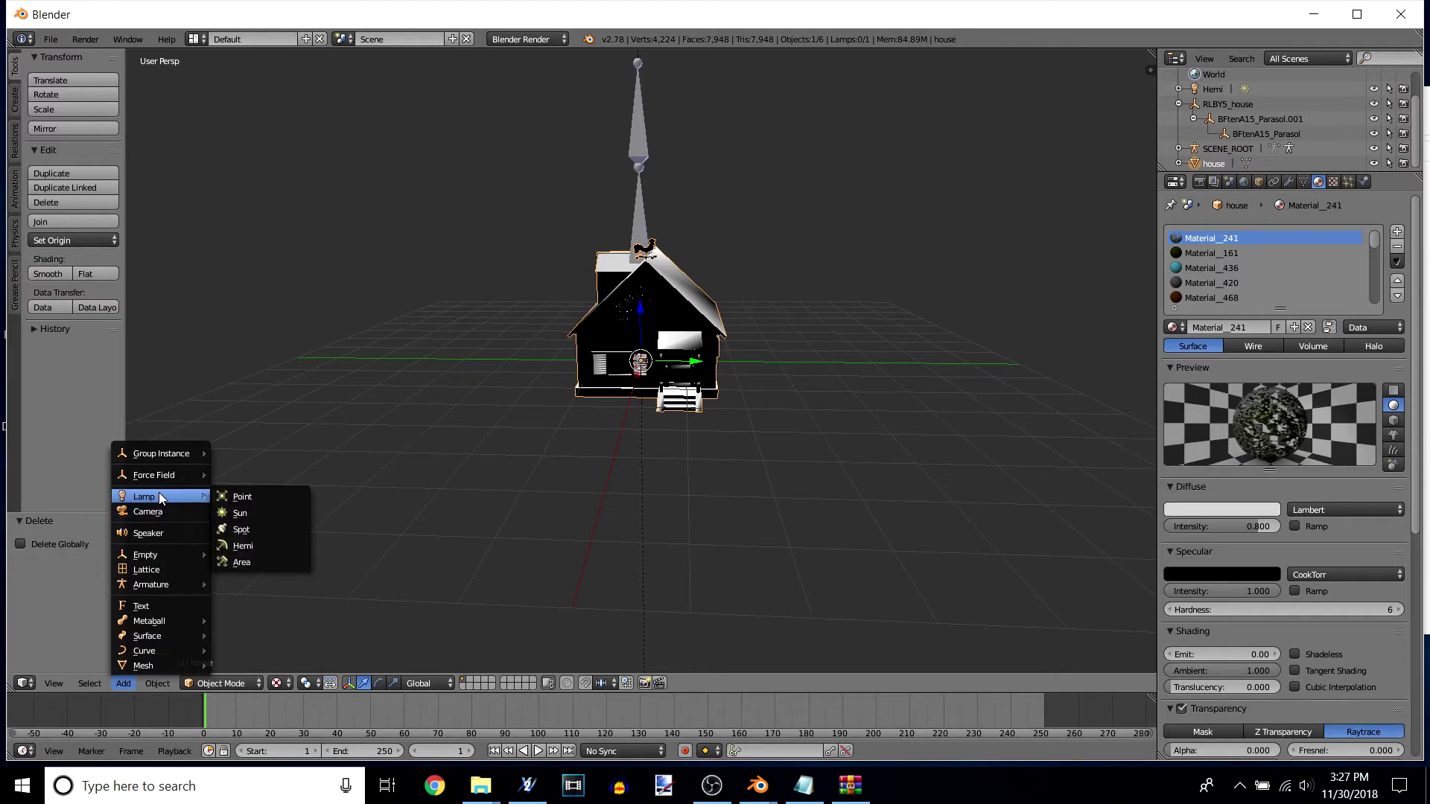
click(251, 545)
drag(645, 335, 629, 559)
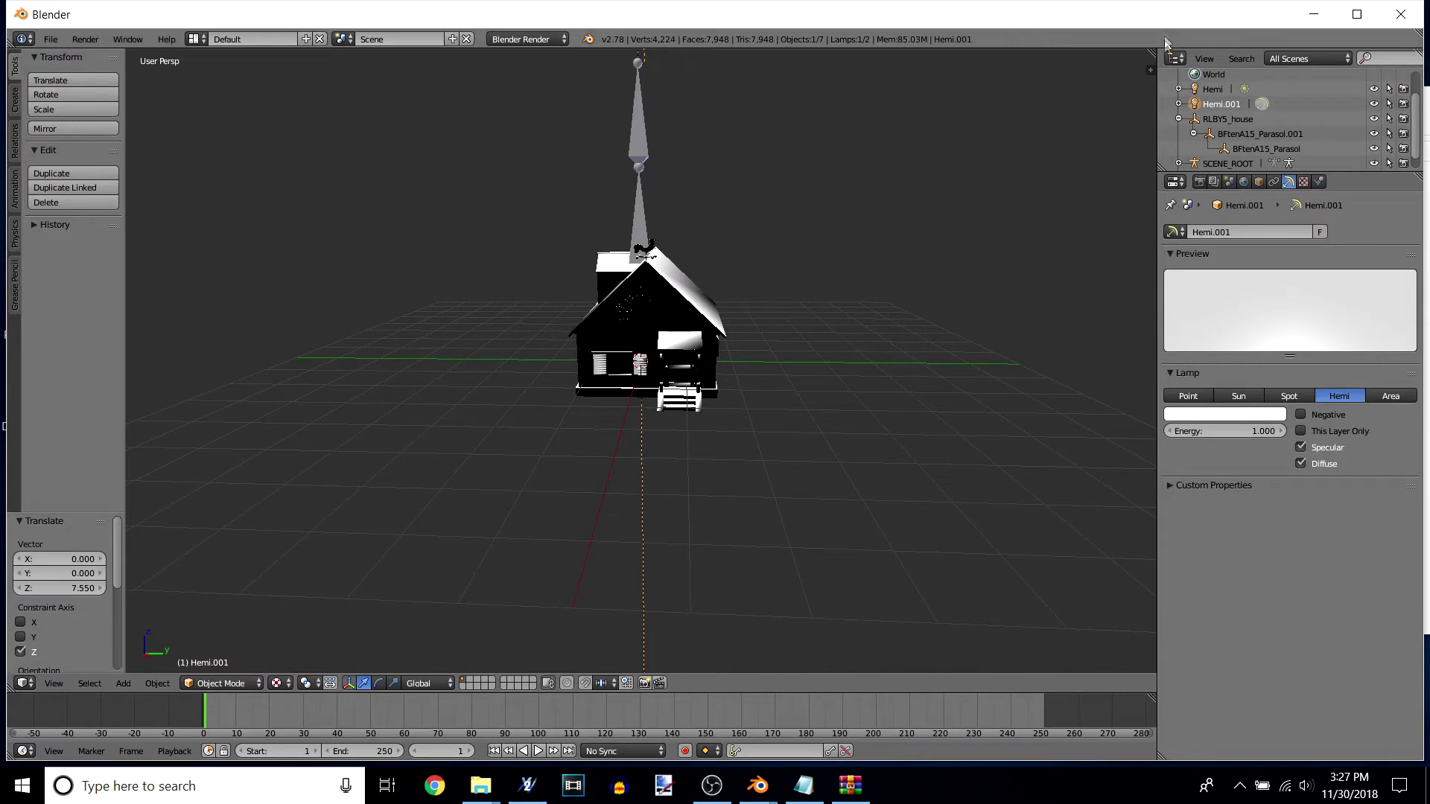
Step: Show the viewport properties and set the shading mode to GLSL
click(1150, 70)
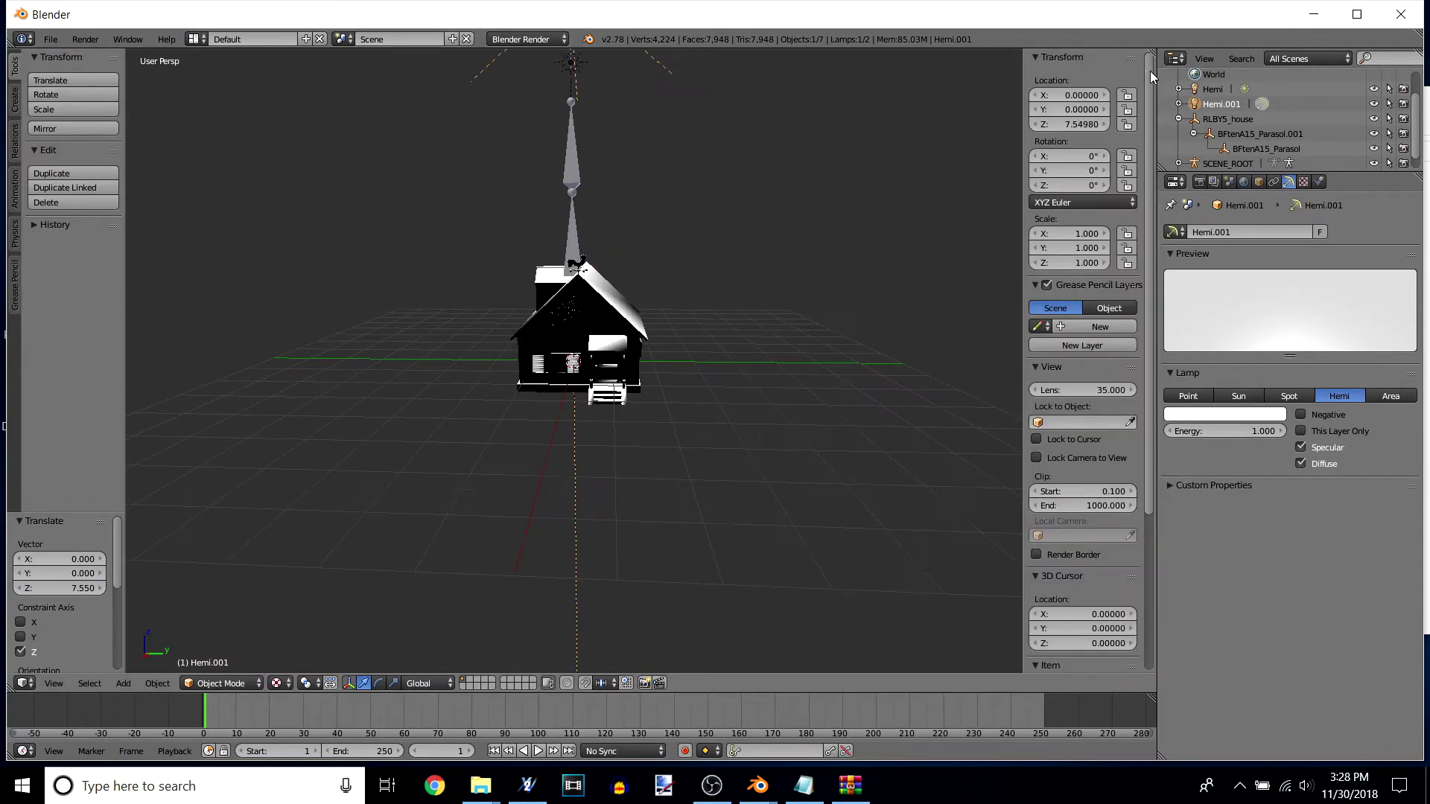
scroll(1110, 538, down, 6)
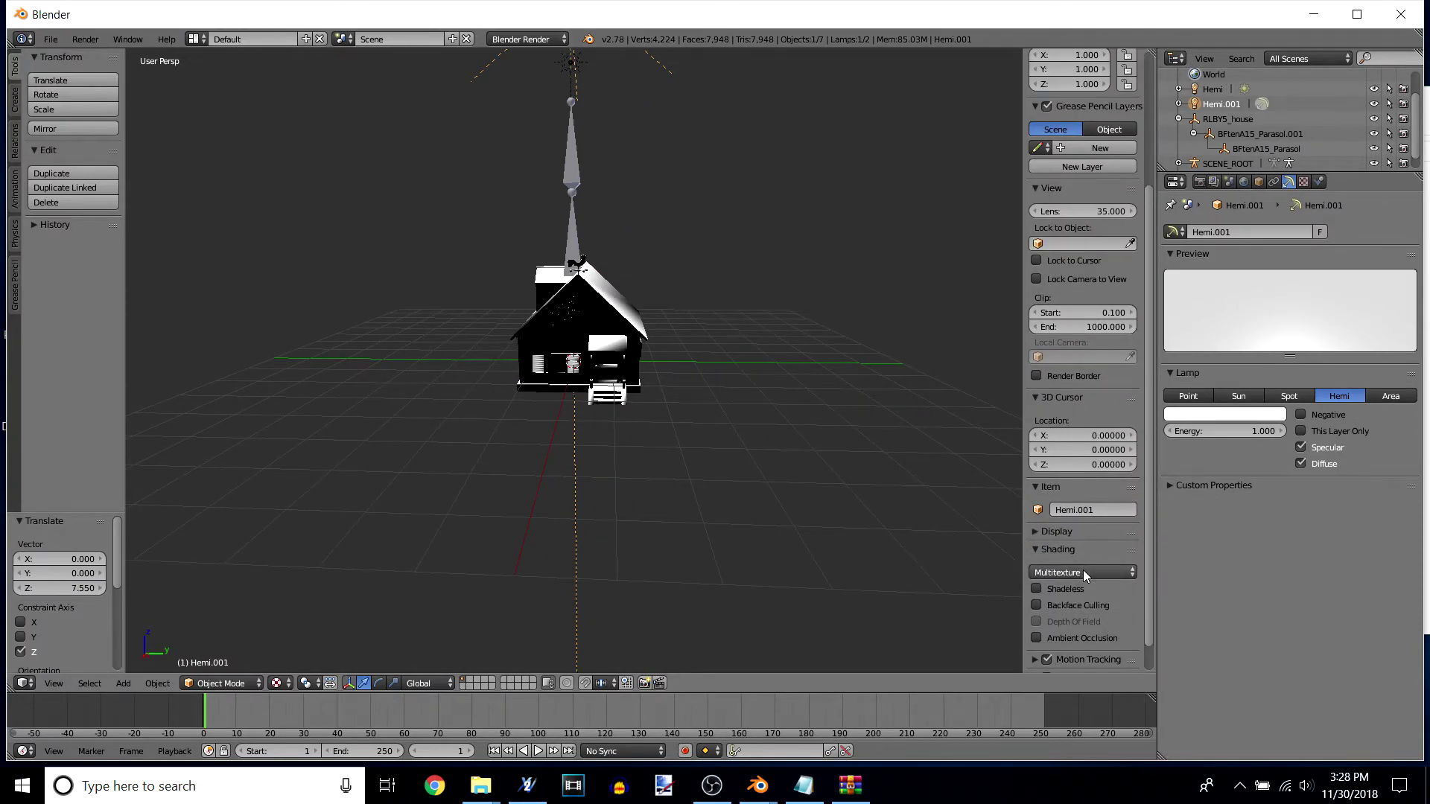
click(1083, 570)
click(1058, 537)
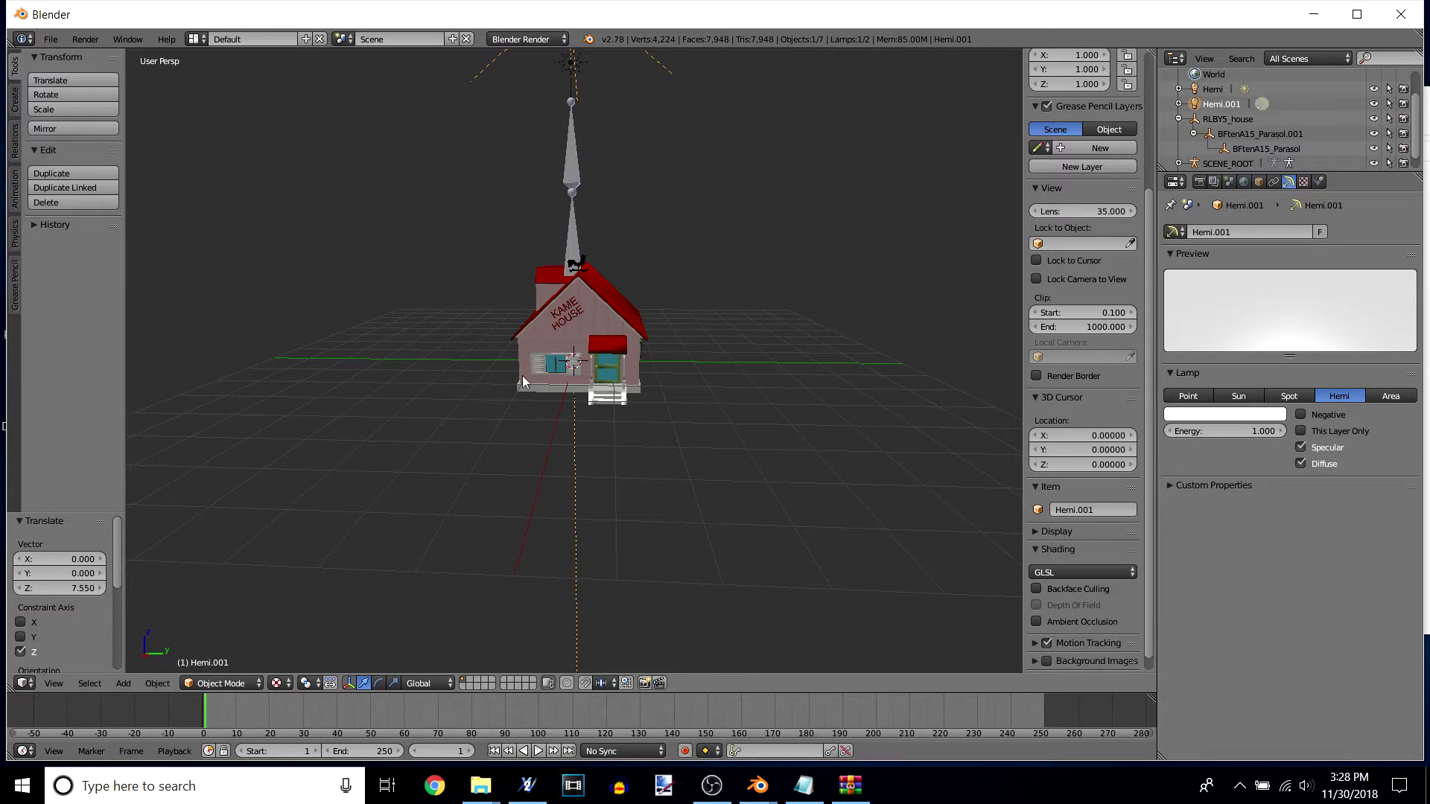
scroll(566, 379, up, 1)
mouse_move(650, 421)
middle_down()
mouse_move(691, 374)
mouse_move(676, 409)
mouse_move(546, 436)
mouse_move(367, 432)
mouse_move(660, 406)
mouse_move(645, 438)
mouse_move(671, 409)
middle_up()
mouse_move(680, 281)
middle_down()
mouse_move(681, 306)
mouse_move(680, 269)
middle_up()
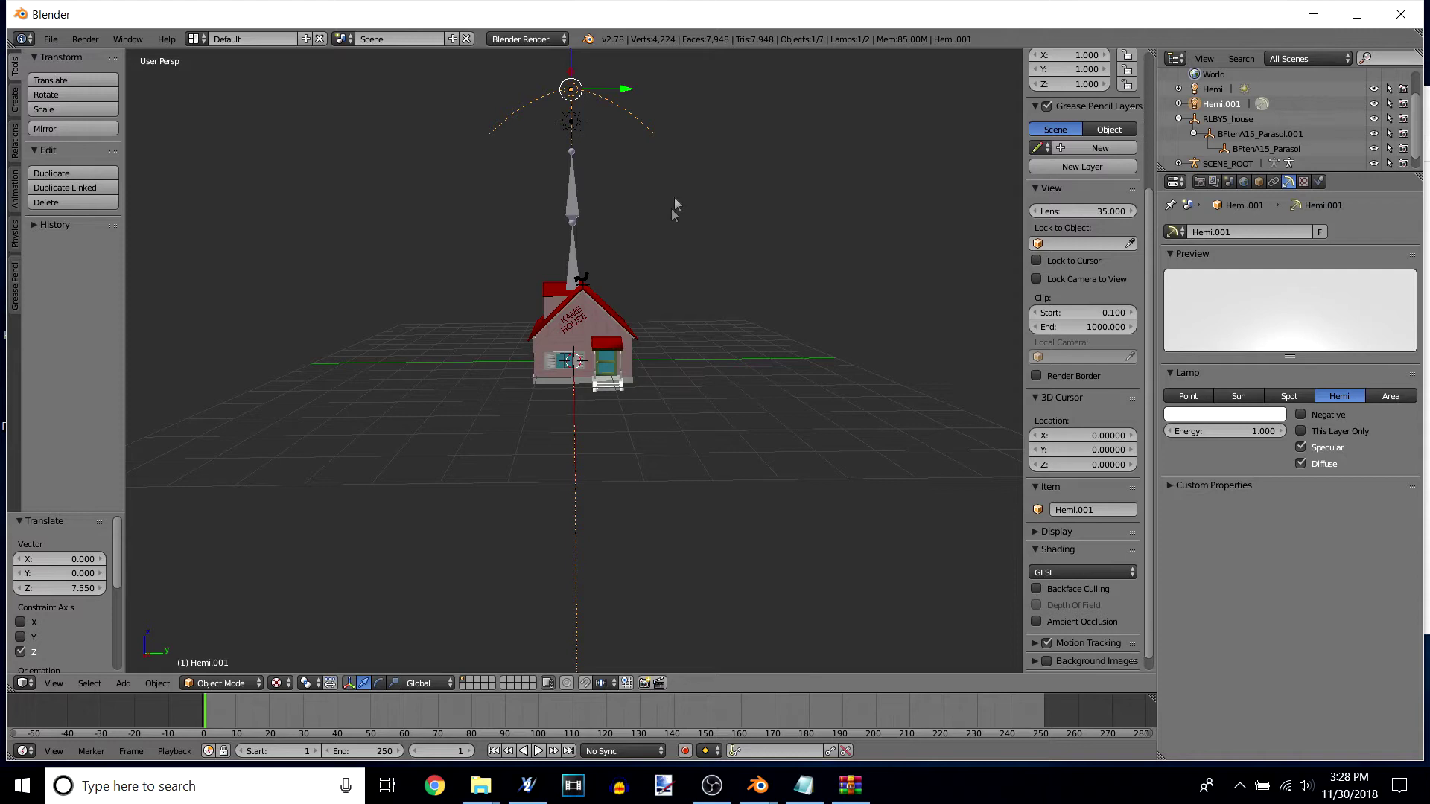
mouse_move(654, 413)
middle_down()
mouse_move(655, 386)
mouse_move(654, 409)
middle_up()
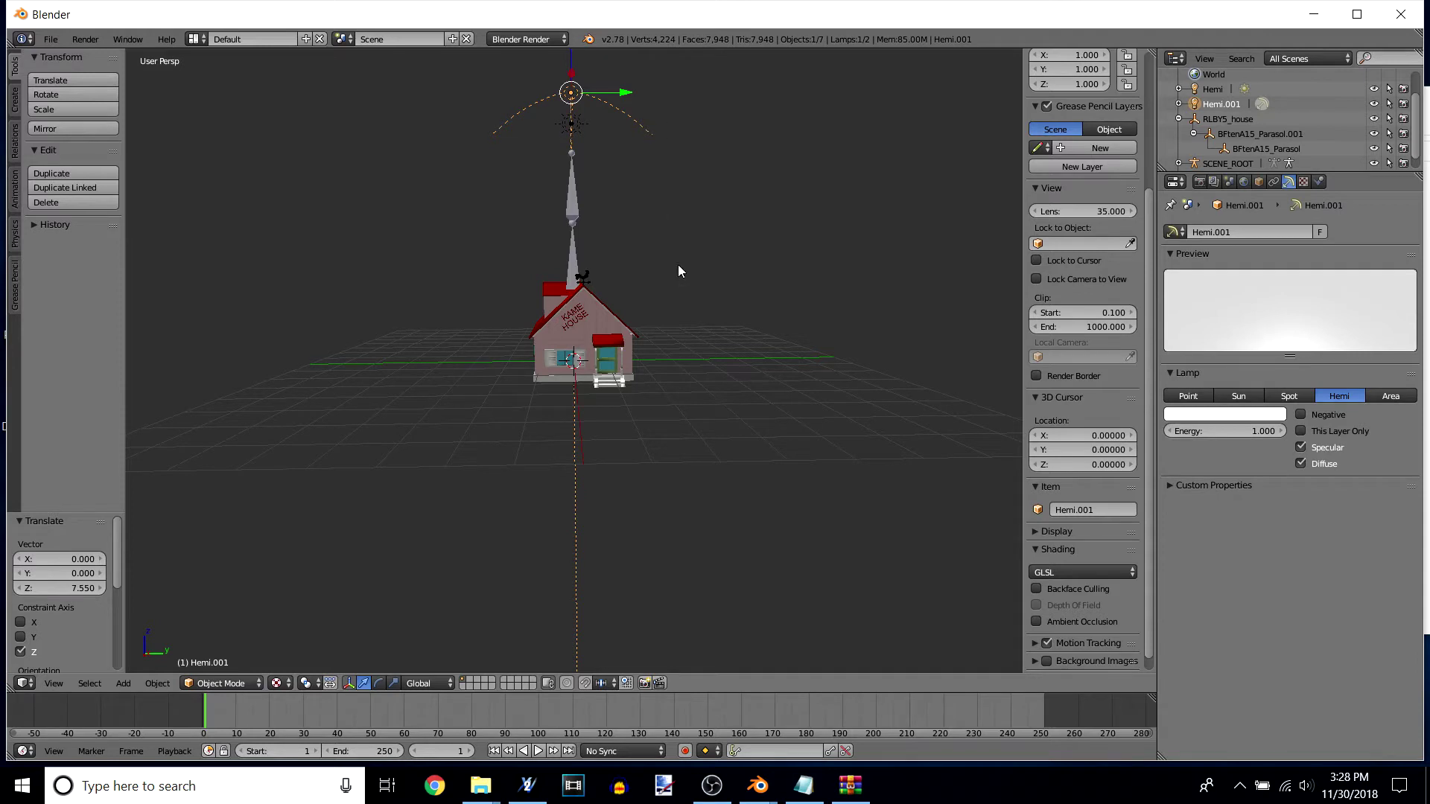
middle_drag(677, 268, 693, 316)
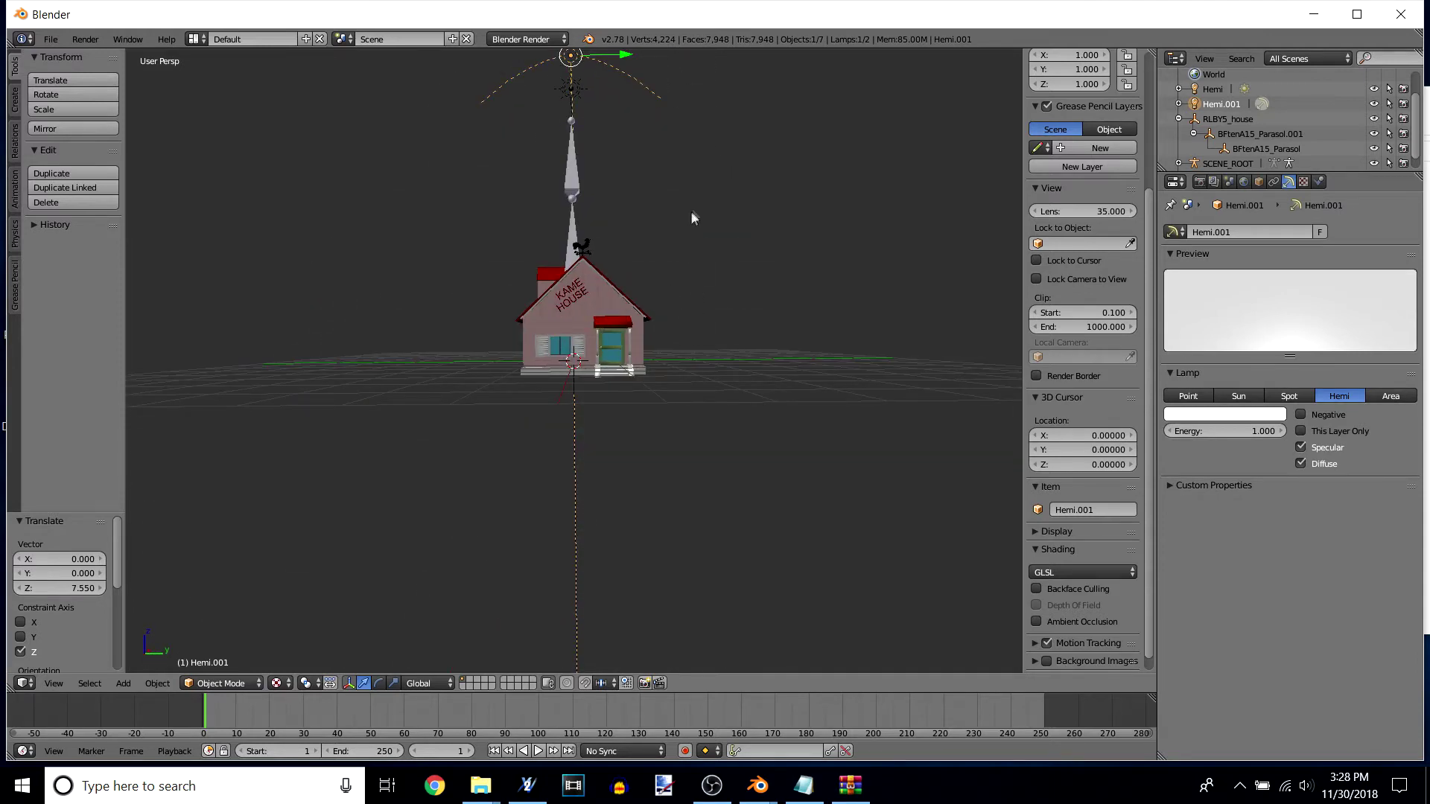
Step: Parent the house mesh to BFtenA15_Parasol in the scene hierarchy and reselect the house
middle_drag(710, 121, 707, 288)
scroll(671, 462, down, 1)
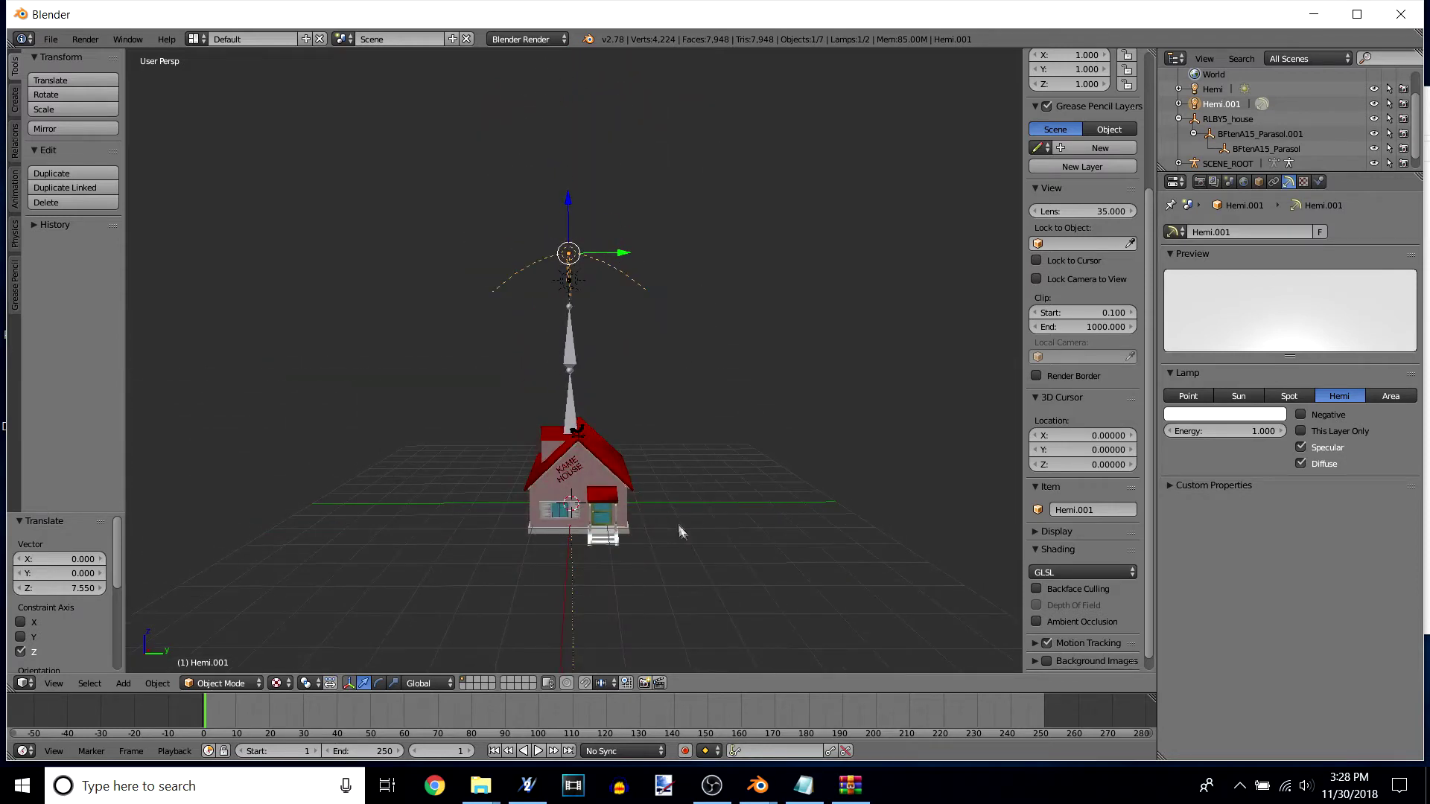
scroll(700, 547, up, 2)
shift+middle_drag(721, 548, 721, 513)
scroll(730, 508, up, 2)
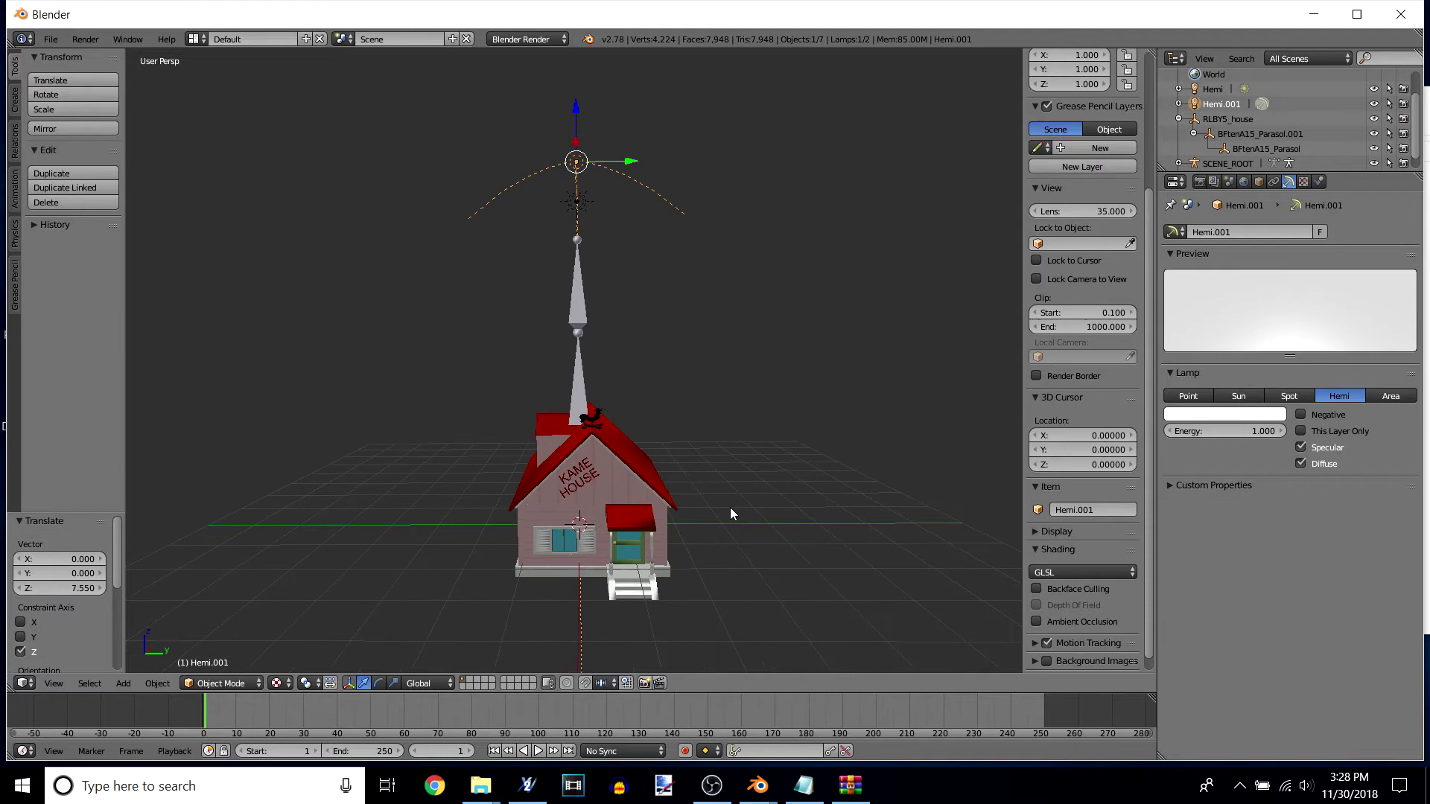
middle_drag(750, 552, 685, 525)
scroll(1239, 135, down, 1)
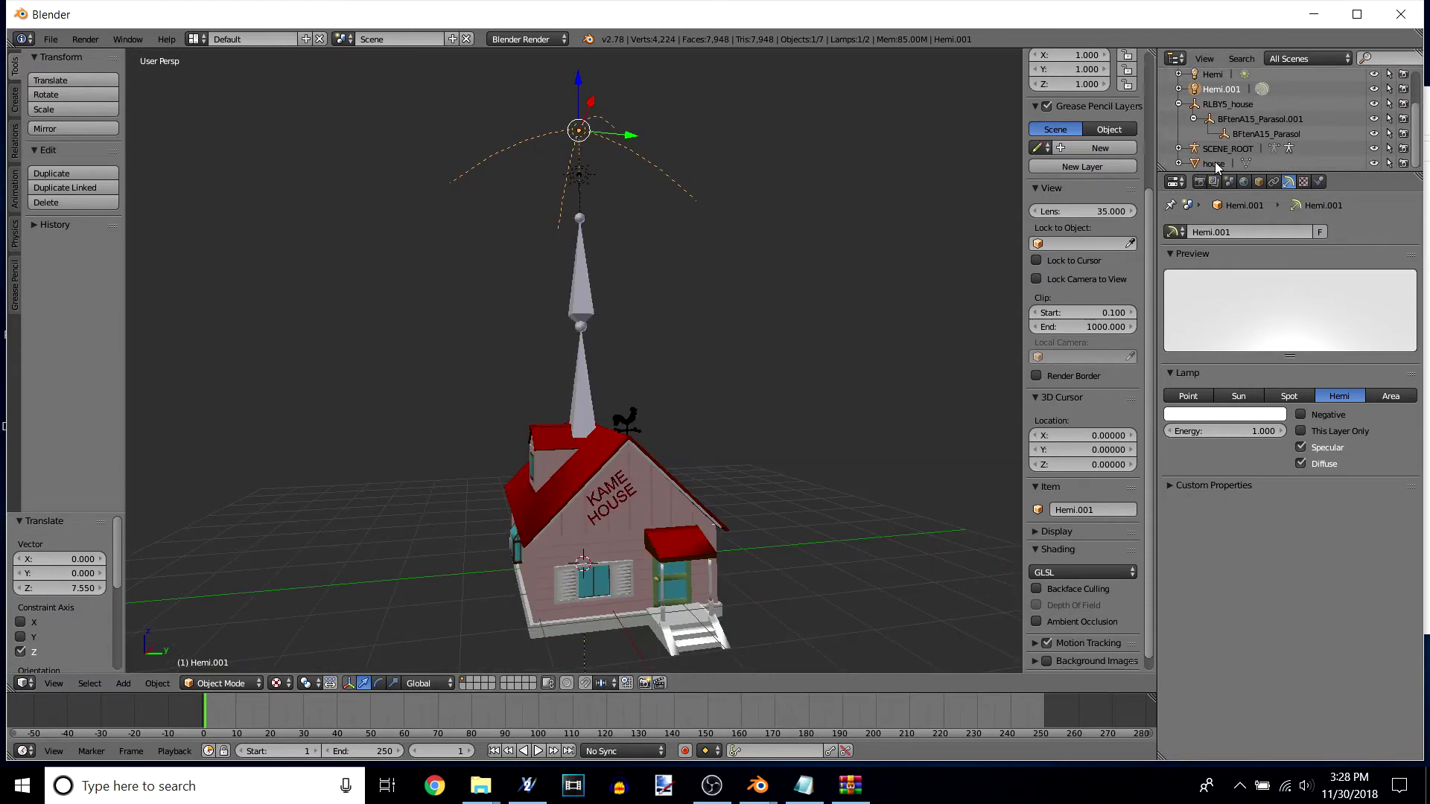
click(1214, 164)
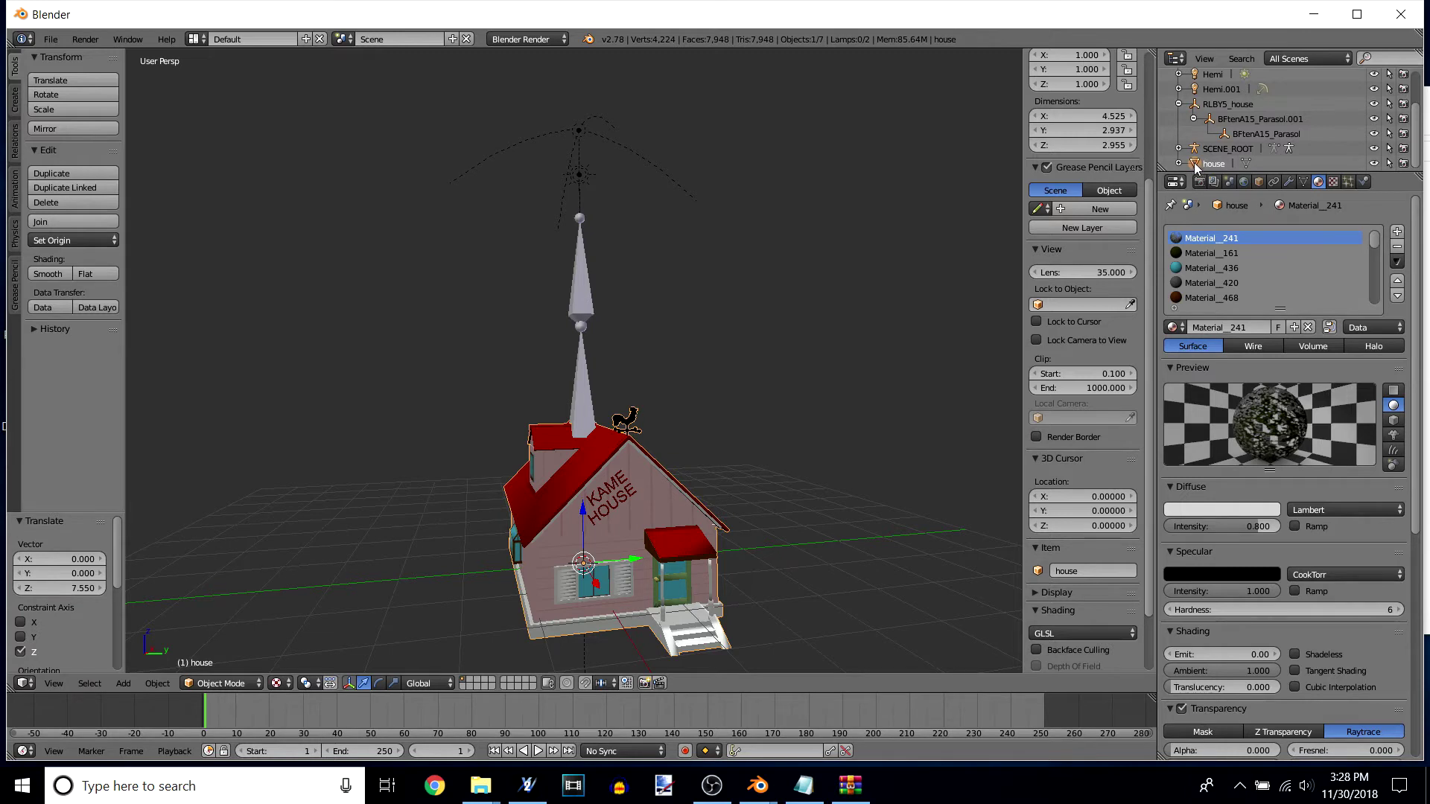
drag(1195, 165, 1243, 140)
drag(1237, 134, 1243, 135)
scroll(1264, 128, down, 2)
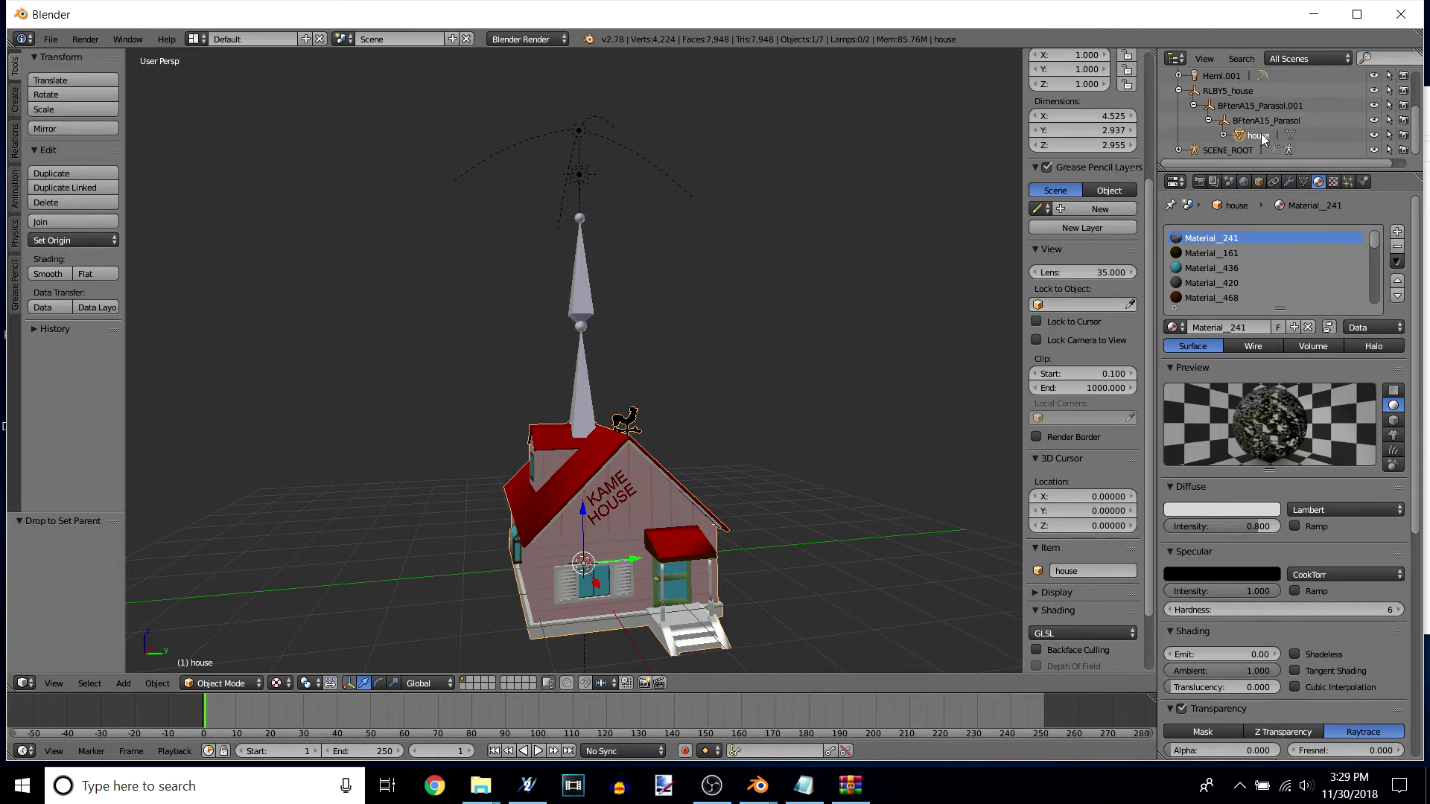
click(1253, 121)
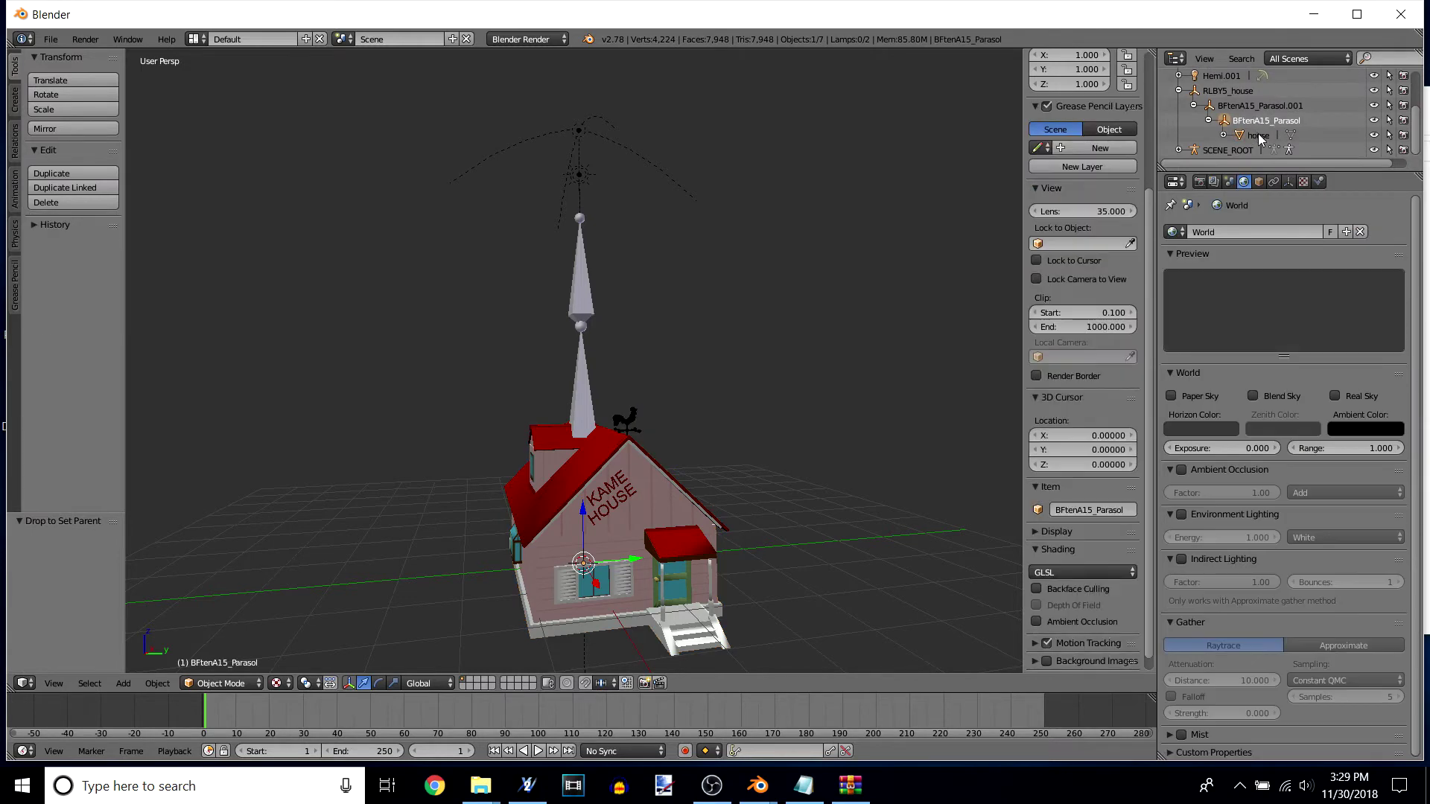
click(1258, 135)
Step: Examine the house model, its material list and the textures assigned to Material__241
scroll(703, 544, up, 2)
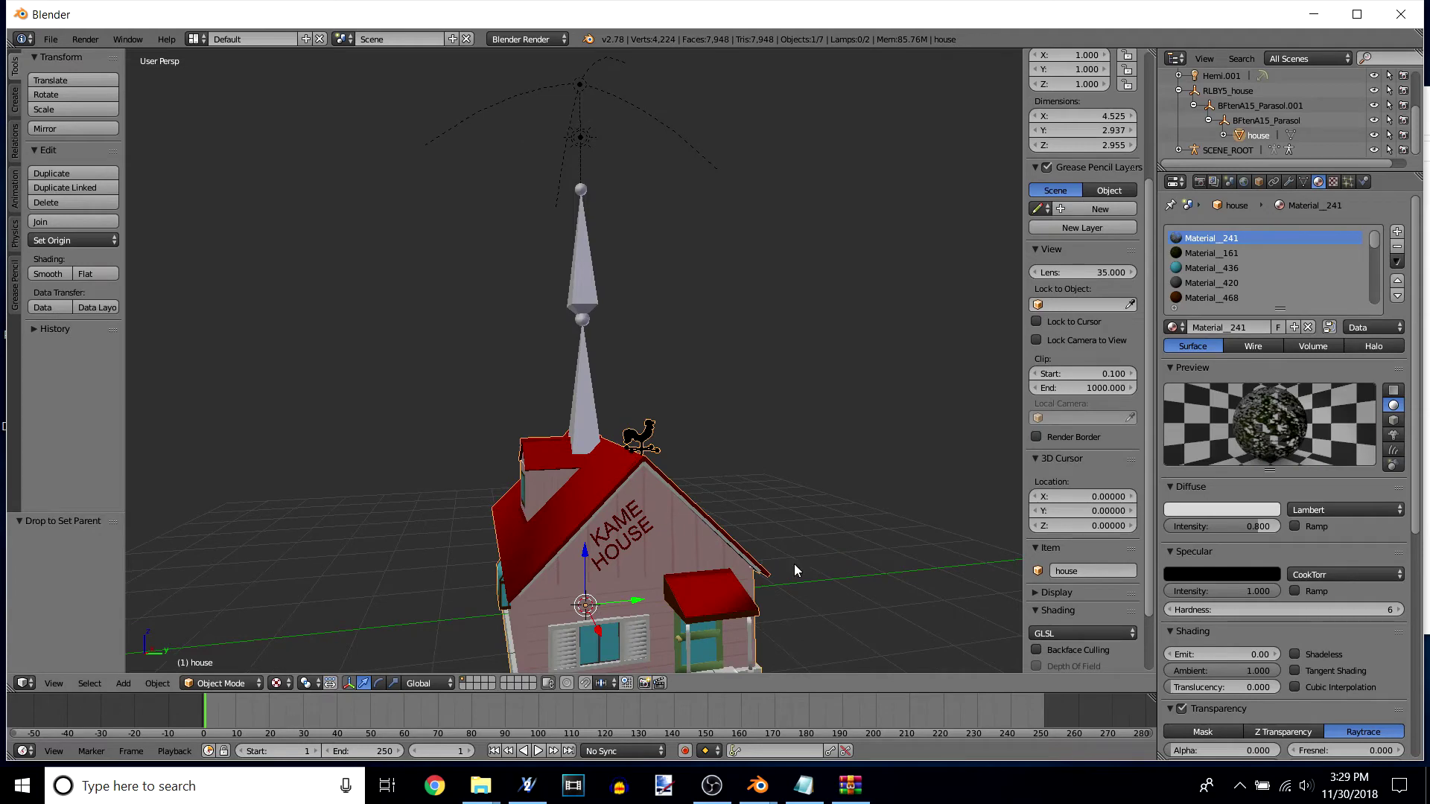
middle_drag(794, 565, 740, 527)
middle_drag(454, 499, 668, 463)
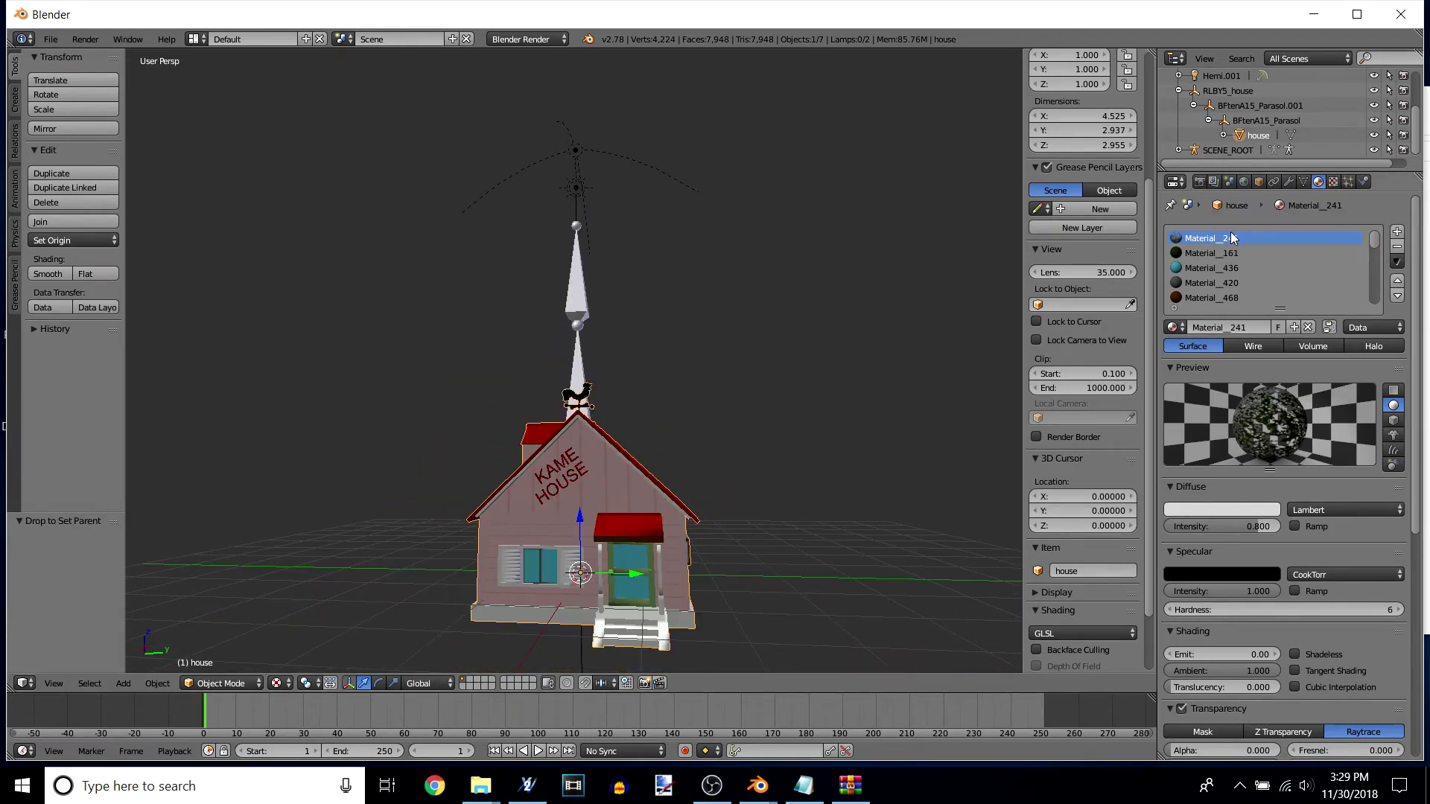
scroll(1219, 251, down, 5)
scroll(1229, 260, up, 5)
click(1328, 183)
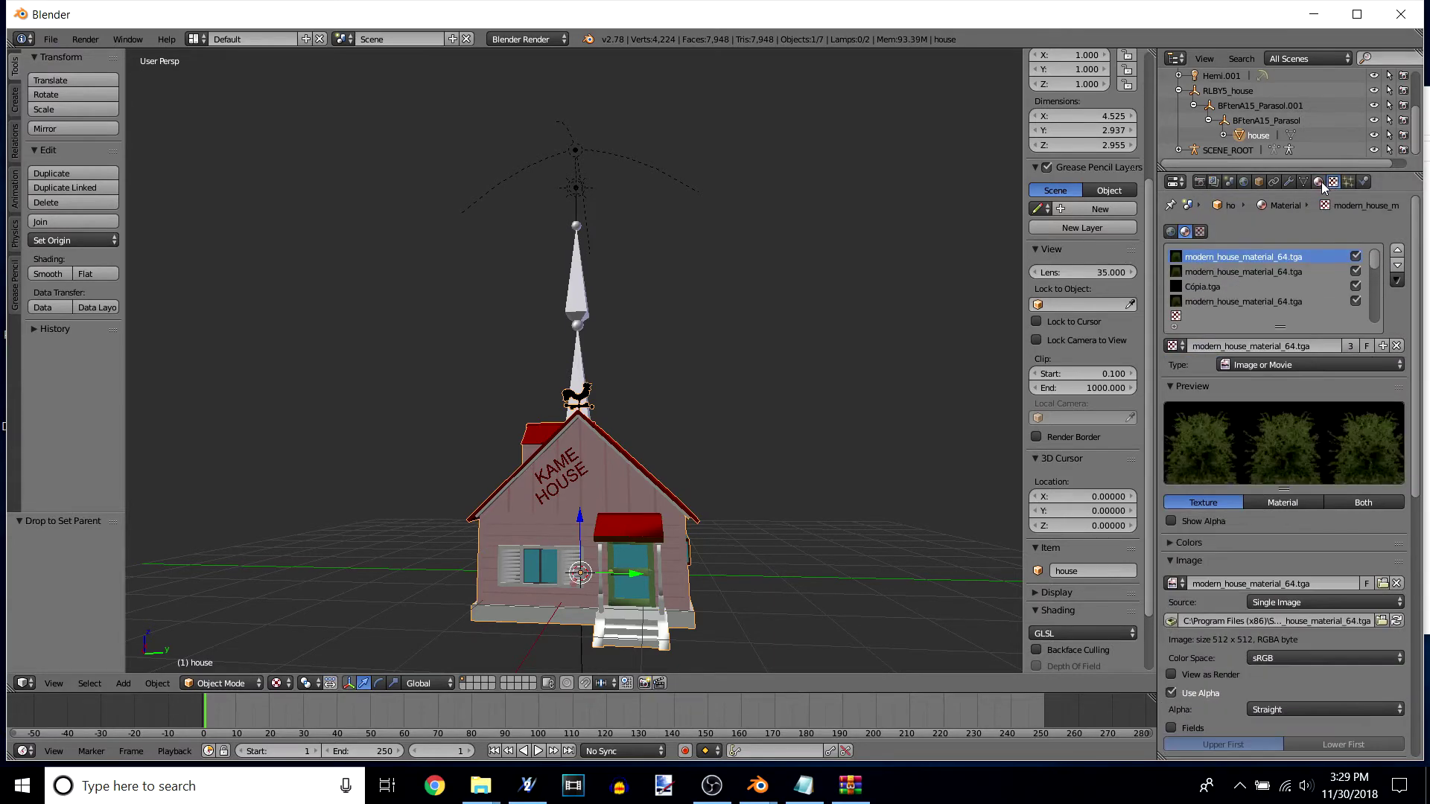
click(1320, 183)
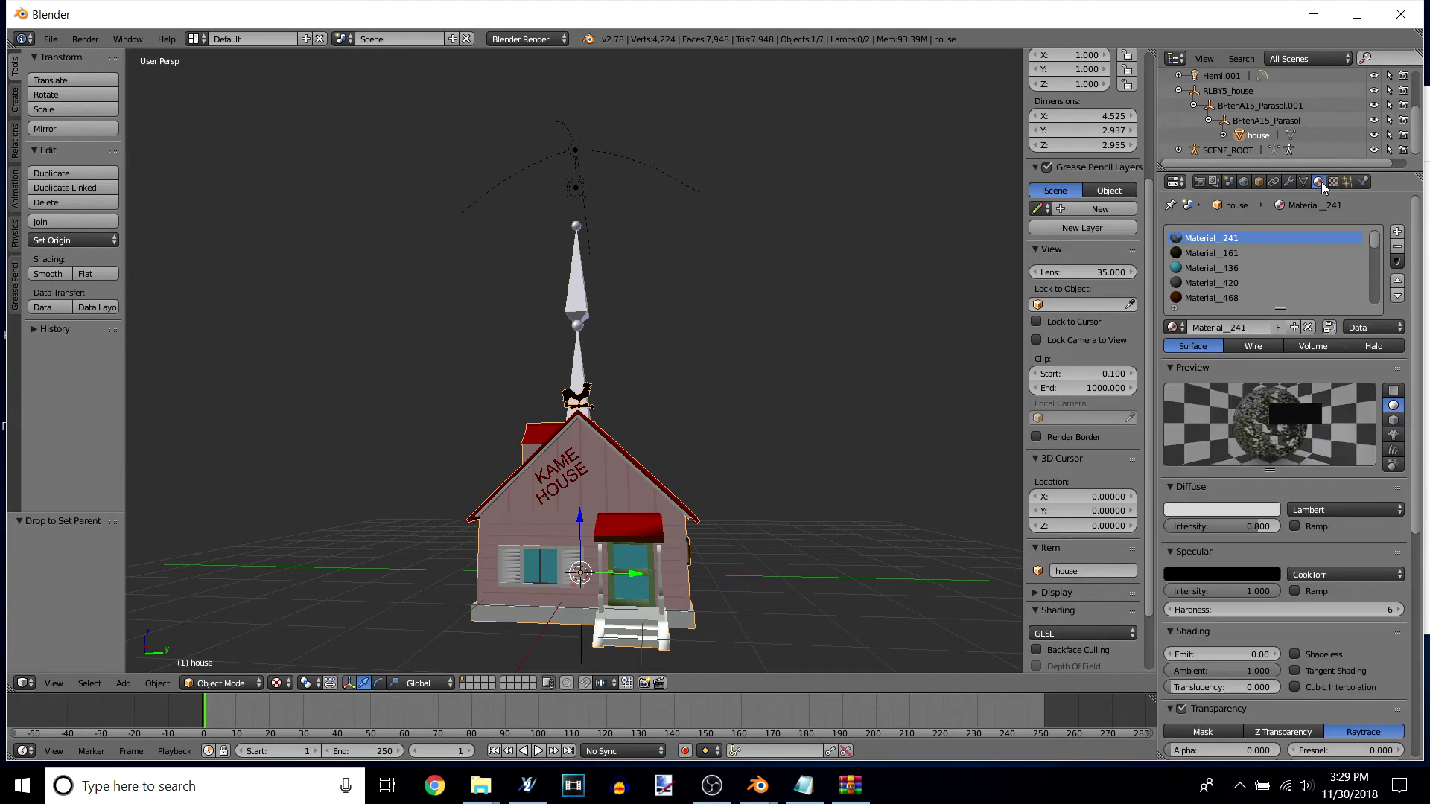
Step: Check in Edit Mode which faces use Material__241, and remove that material slot from the house in Object Mode
click(223, 684)
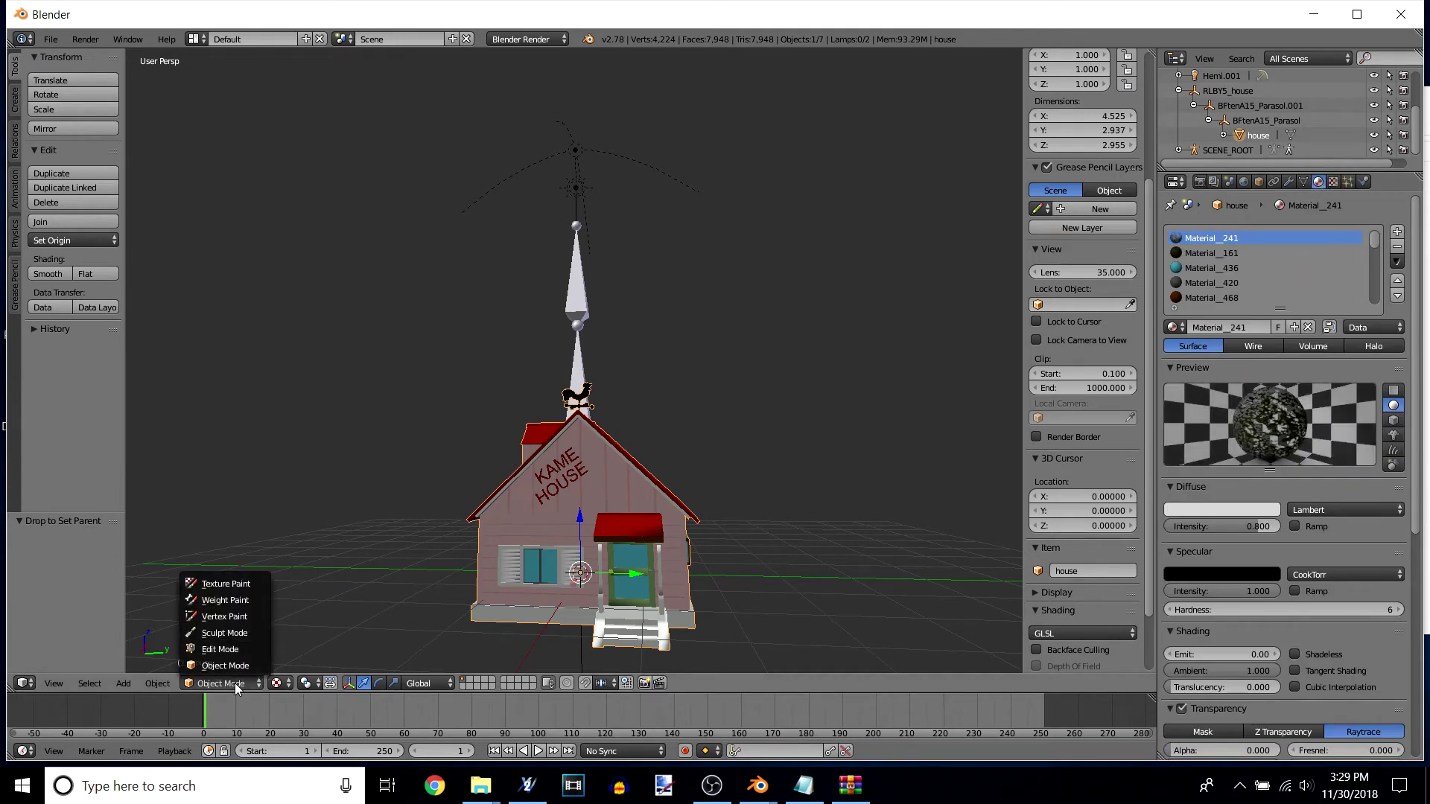
click(230, 650)
middle_drag(447, 566, 525, 536)
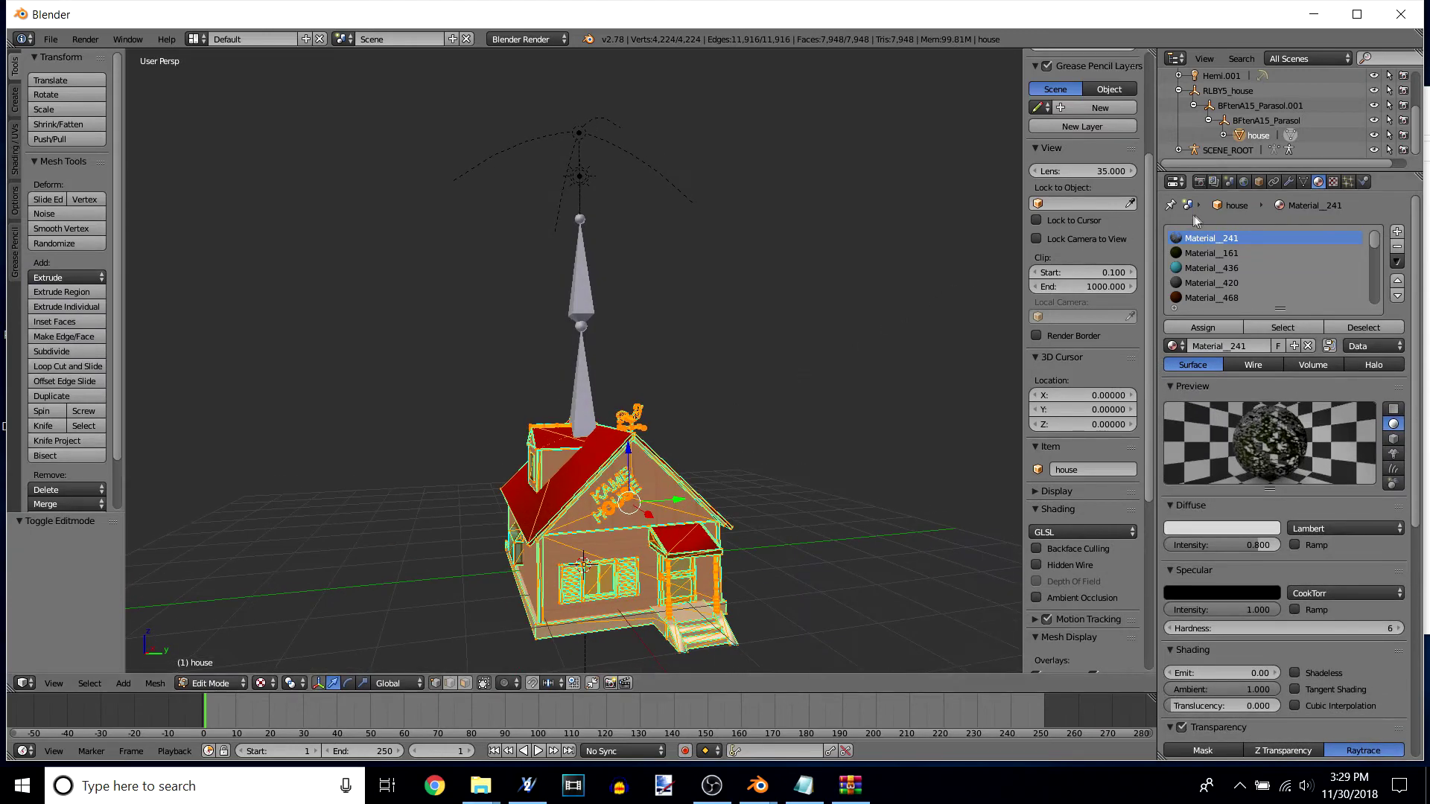
click(1357, 327)
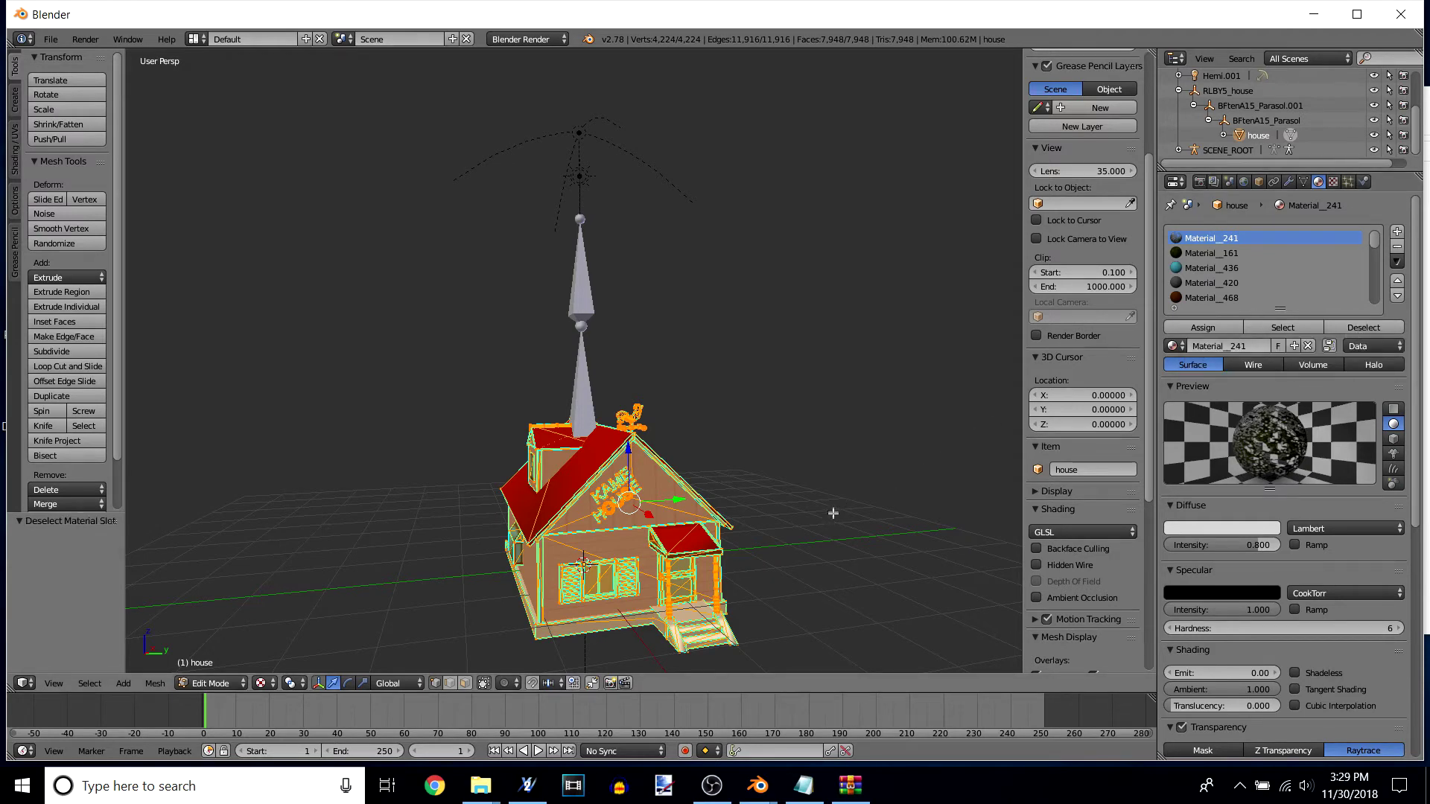
mouse_move(834, 460)
middle_down()
mouse_move(549, 484)
mouse_move(494, 425)
mouse_move(513, 394)
mouse_move(670, 446)
mouse_move(968, 492)
mouse_move(922, 416)
mouse_move(954, 379)
mouse_move(845, 472)
mouse_move(759, 469)
mouse_move(842, 472)
middle_up()
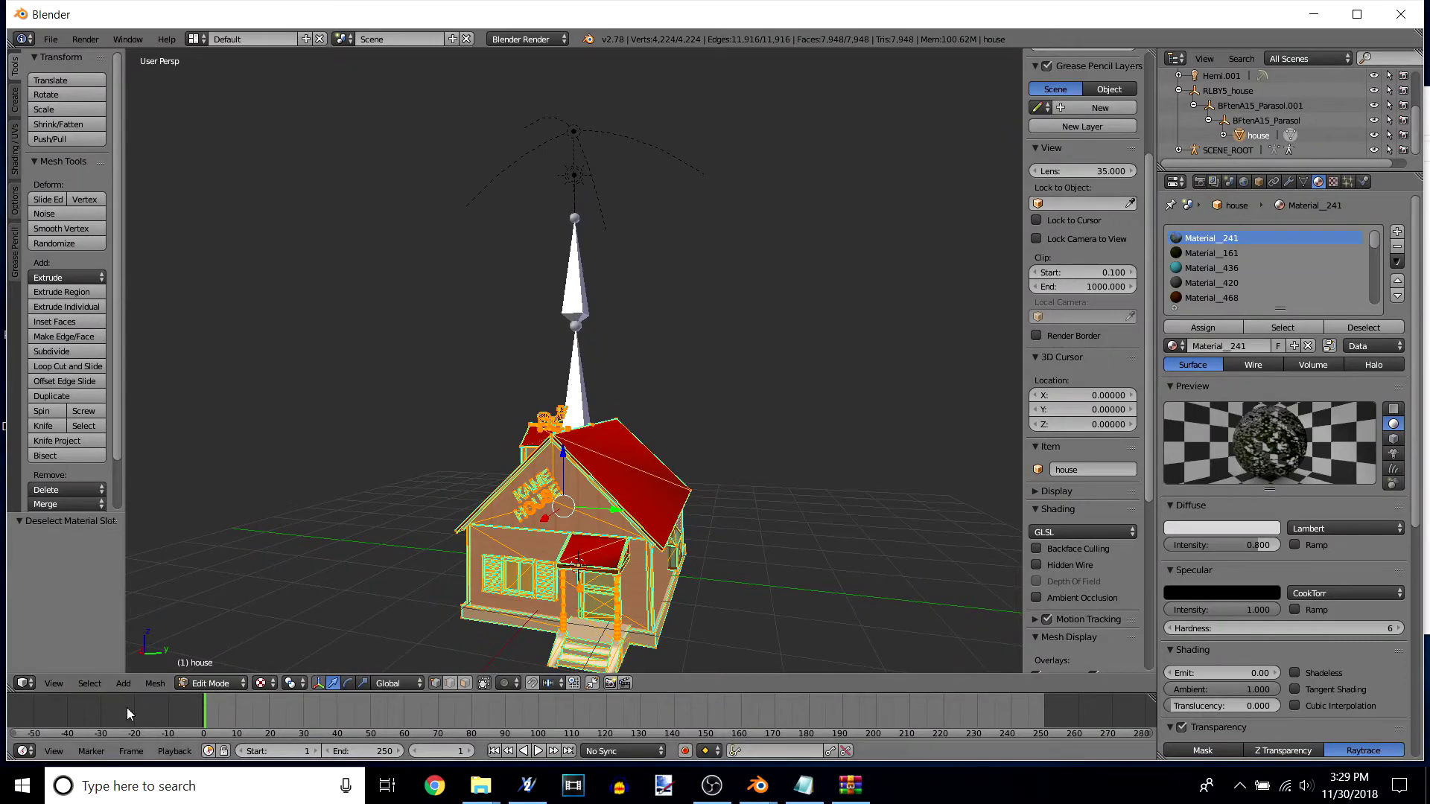
click(210, 683)
click(204, 664)
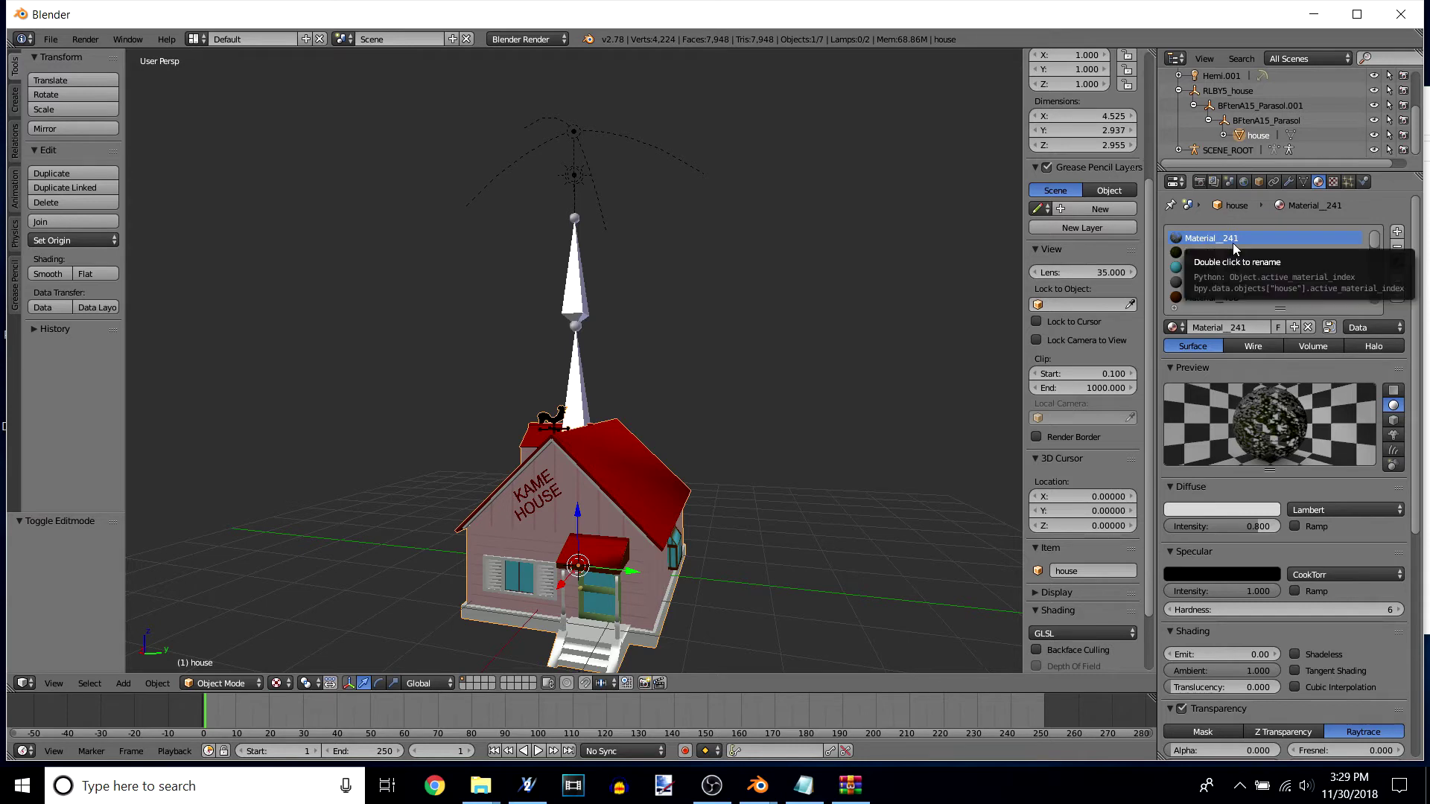
click(1398, 248)
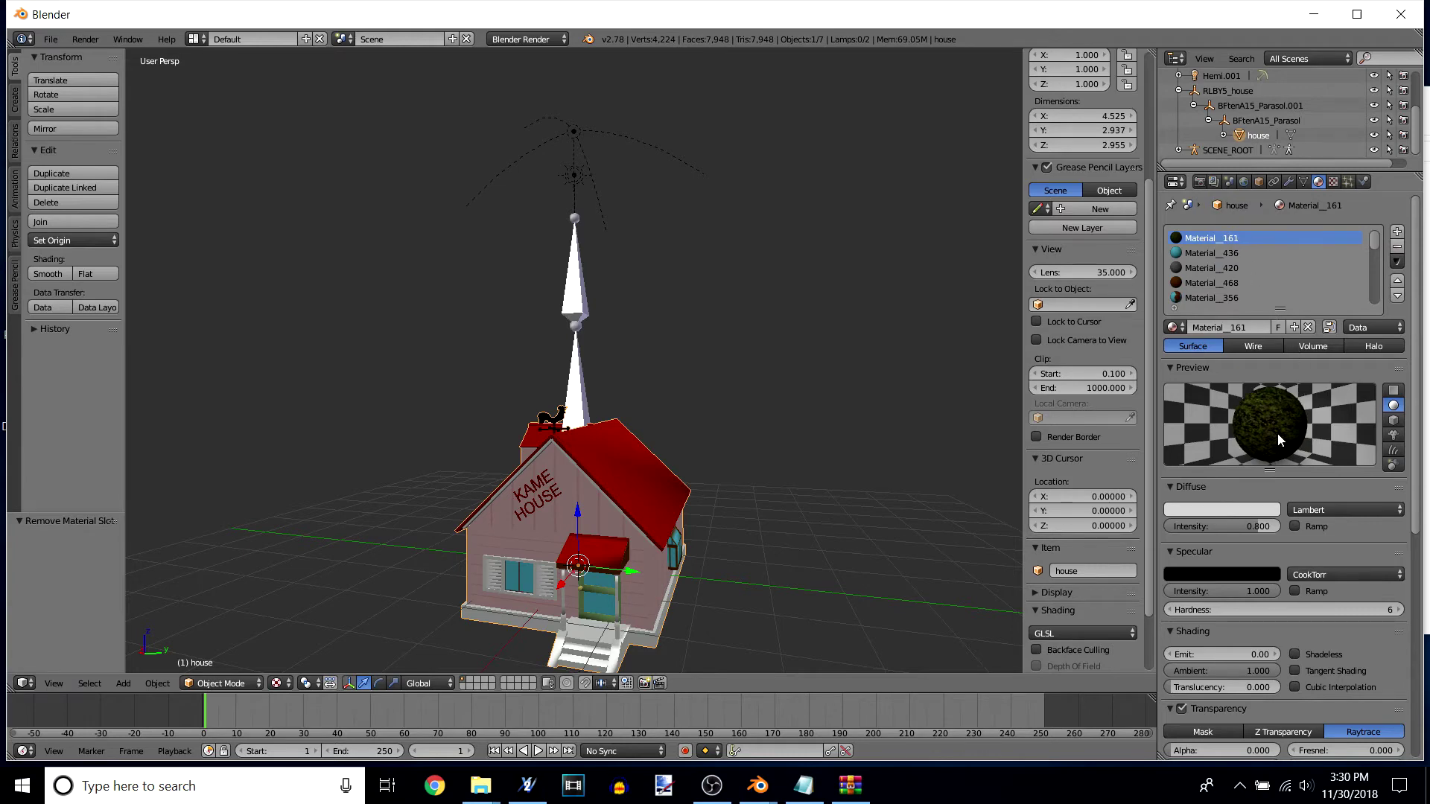
Step: Check in Edit Mode which faces use Material__161, and remove that material slot from the house in Object Mode
click(221, 683)
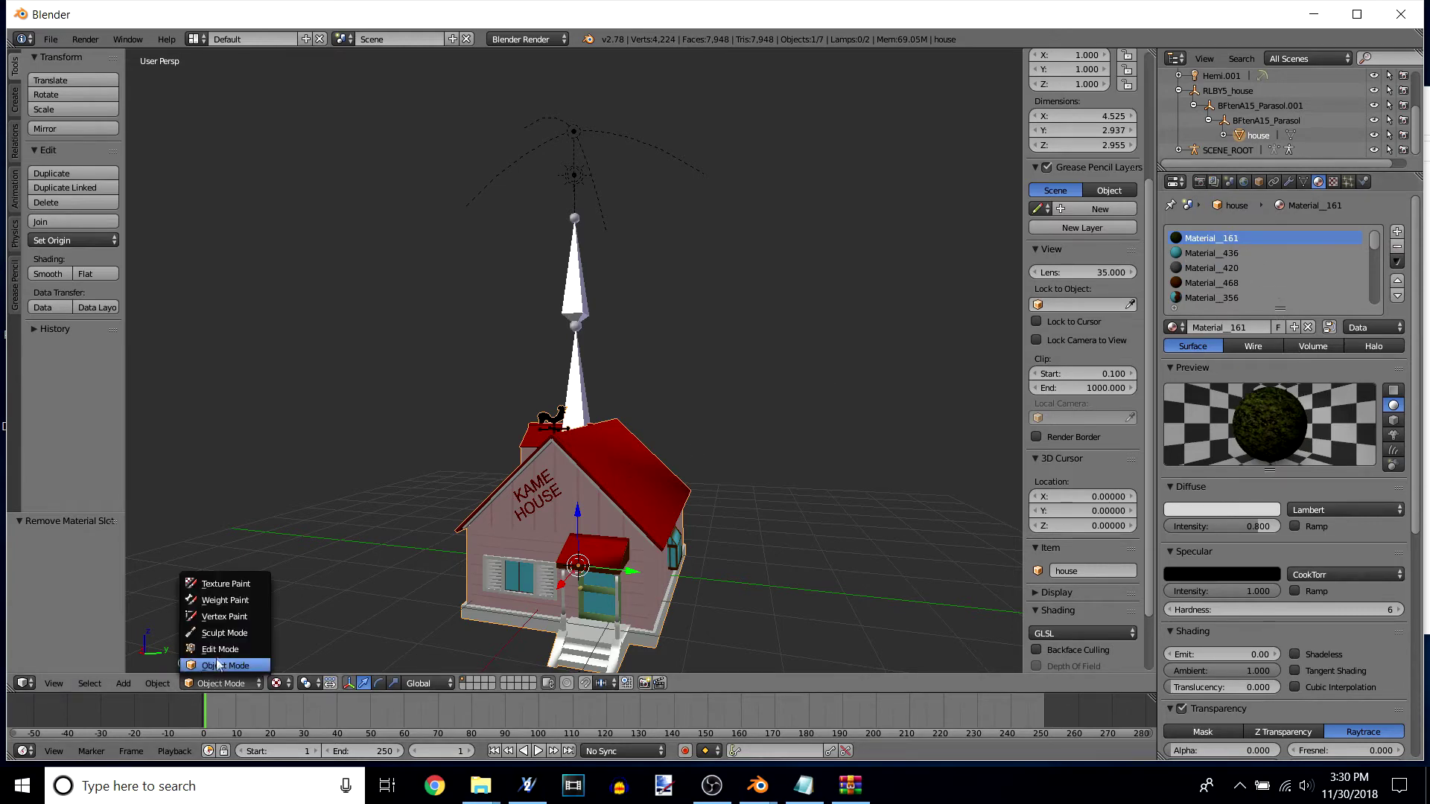
click(217, 650)
click(1353, 332)
middle_drag(691, 587, 248, 662)
click(219, 683)
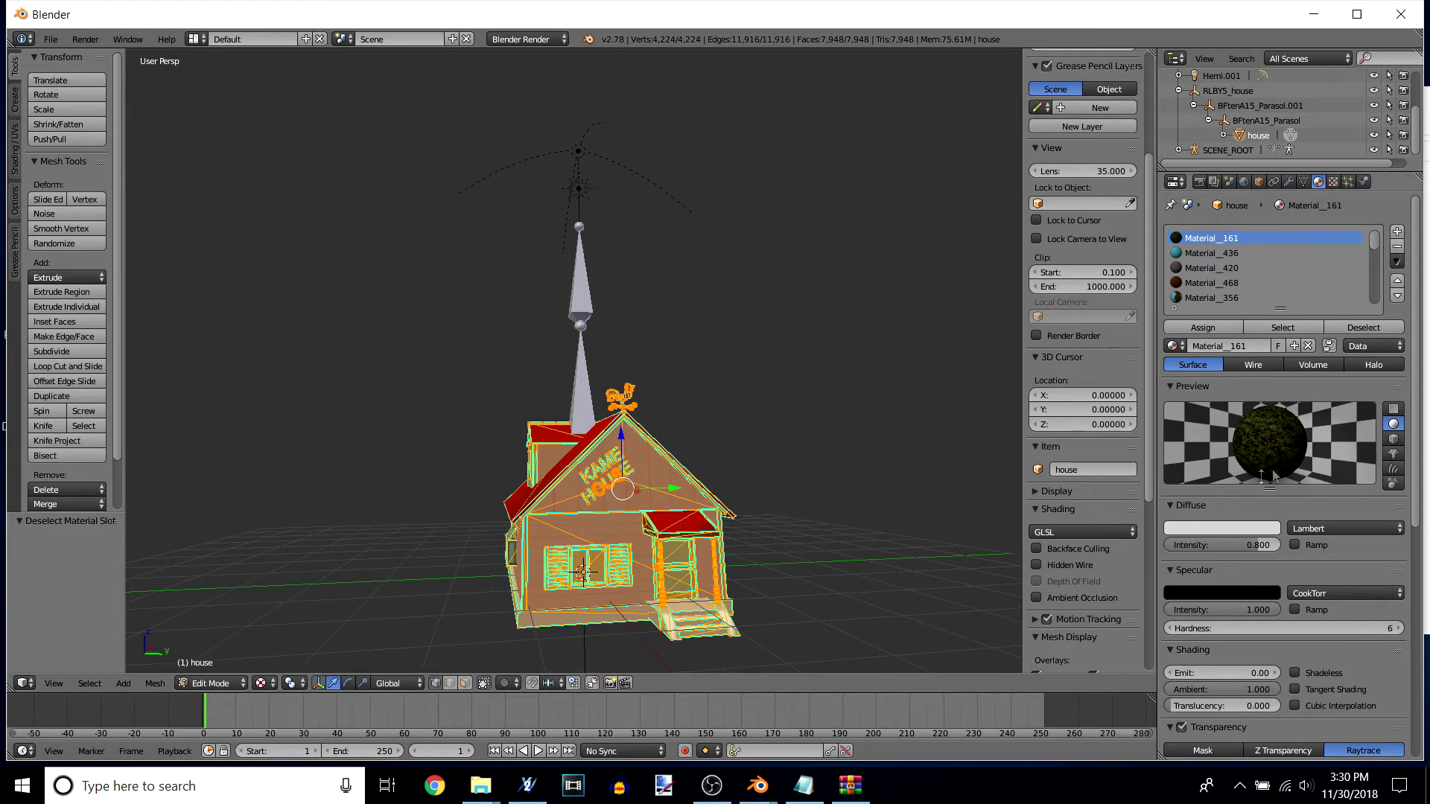
click(1398, 246)
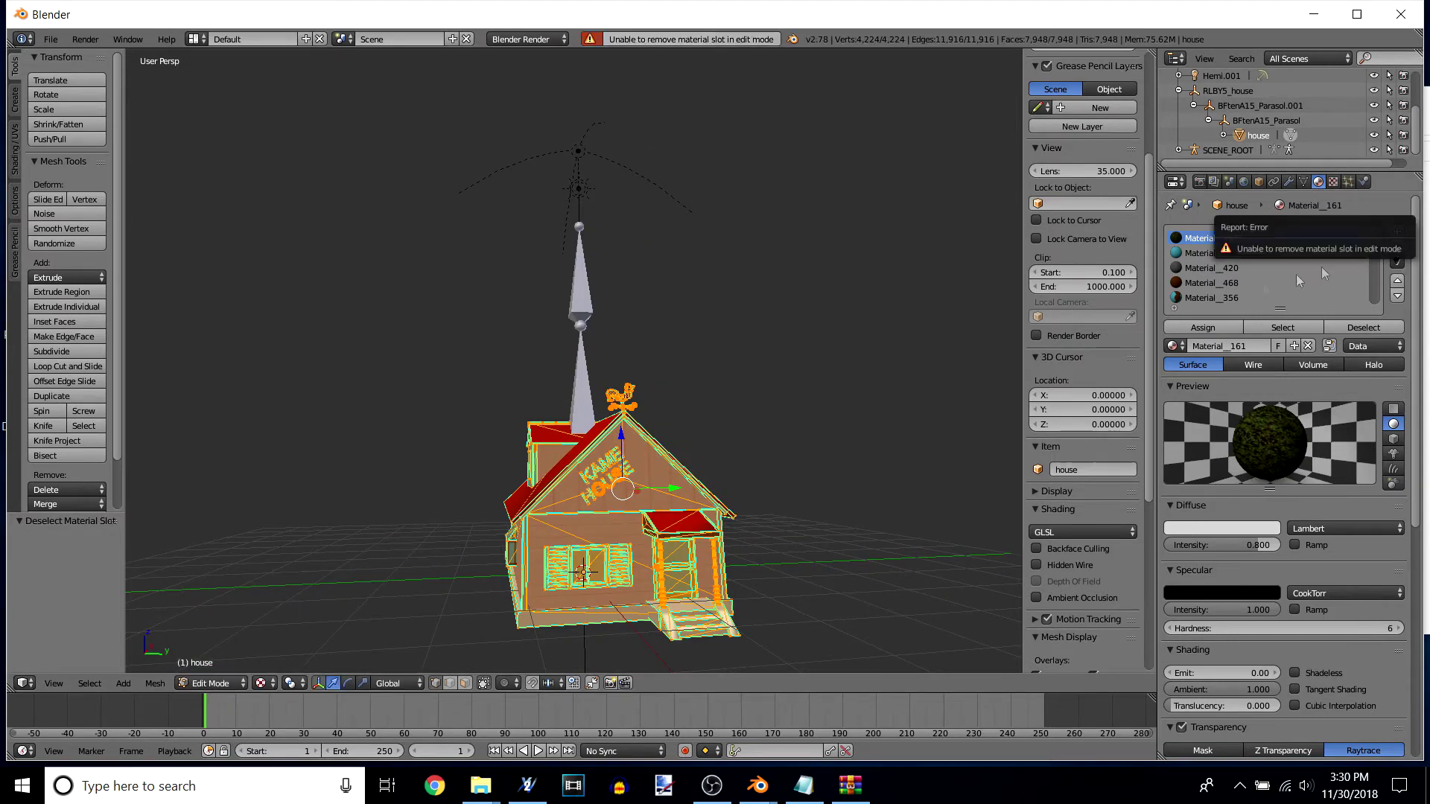
click(214, 683)
click(214, 665)
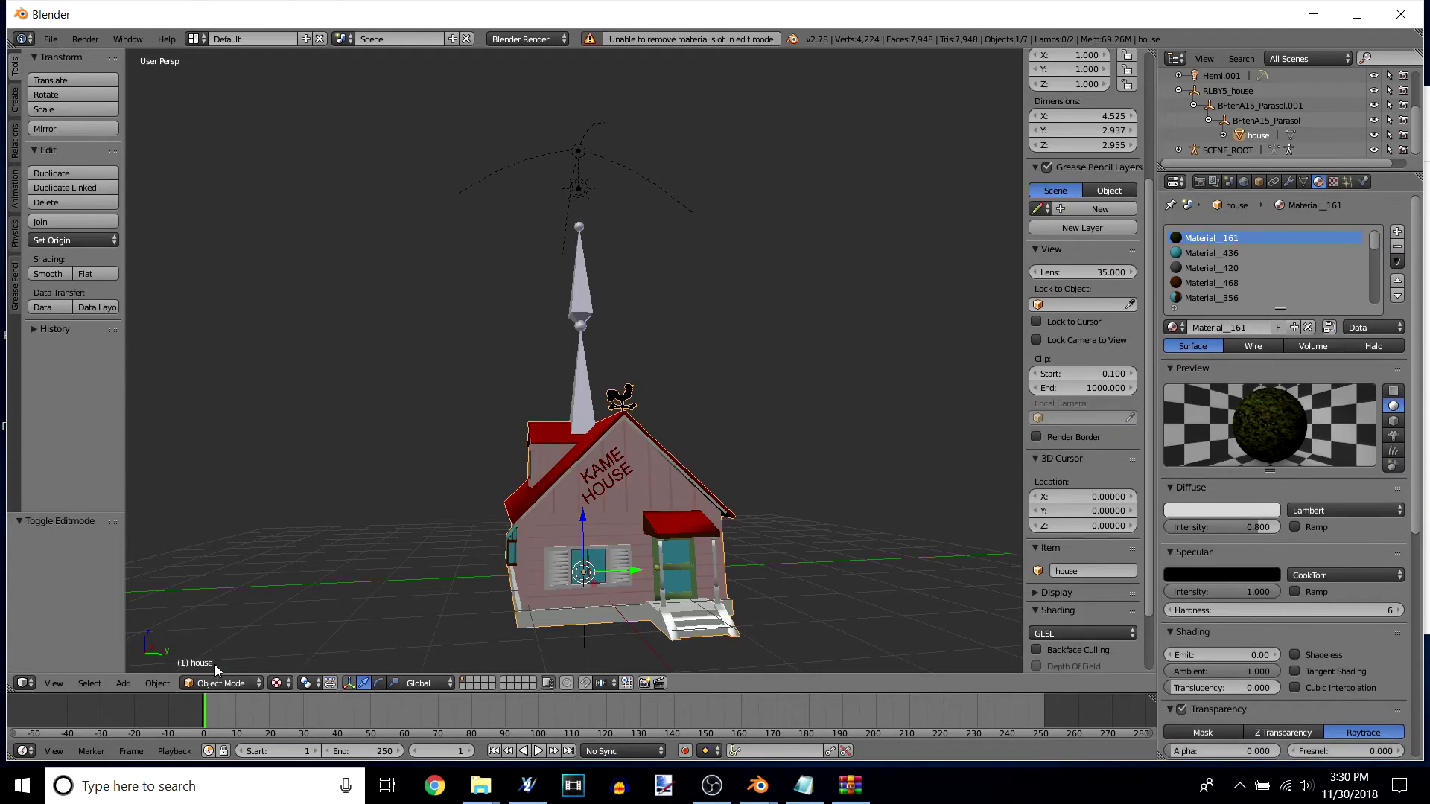
click(1397, 249)
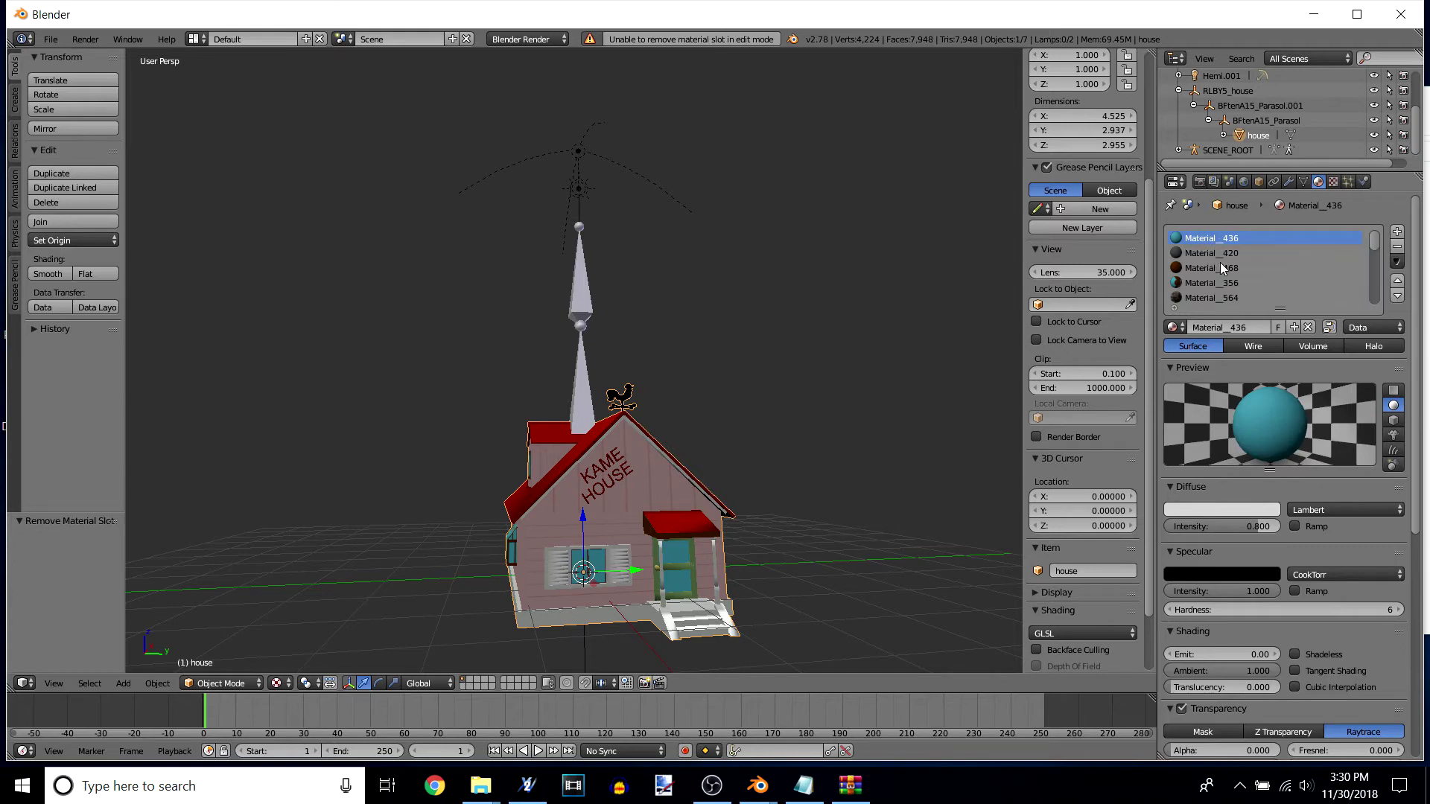
Step: Deselect and reselect the Material__436 faces in Edit Mode to identify them, and rename the material to windowpane
click(221, 683)
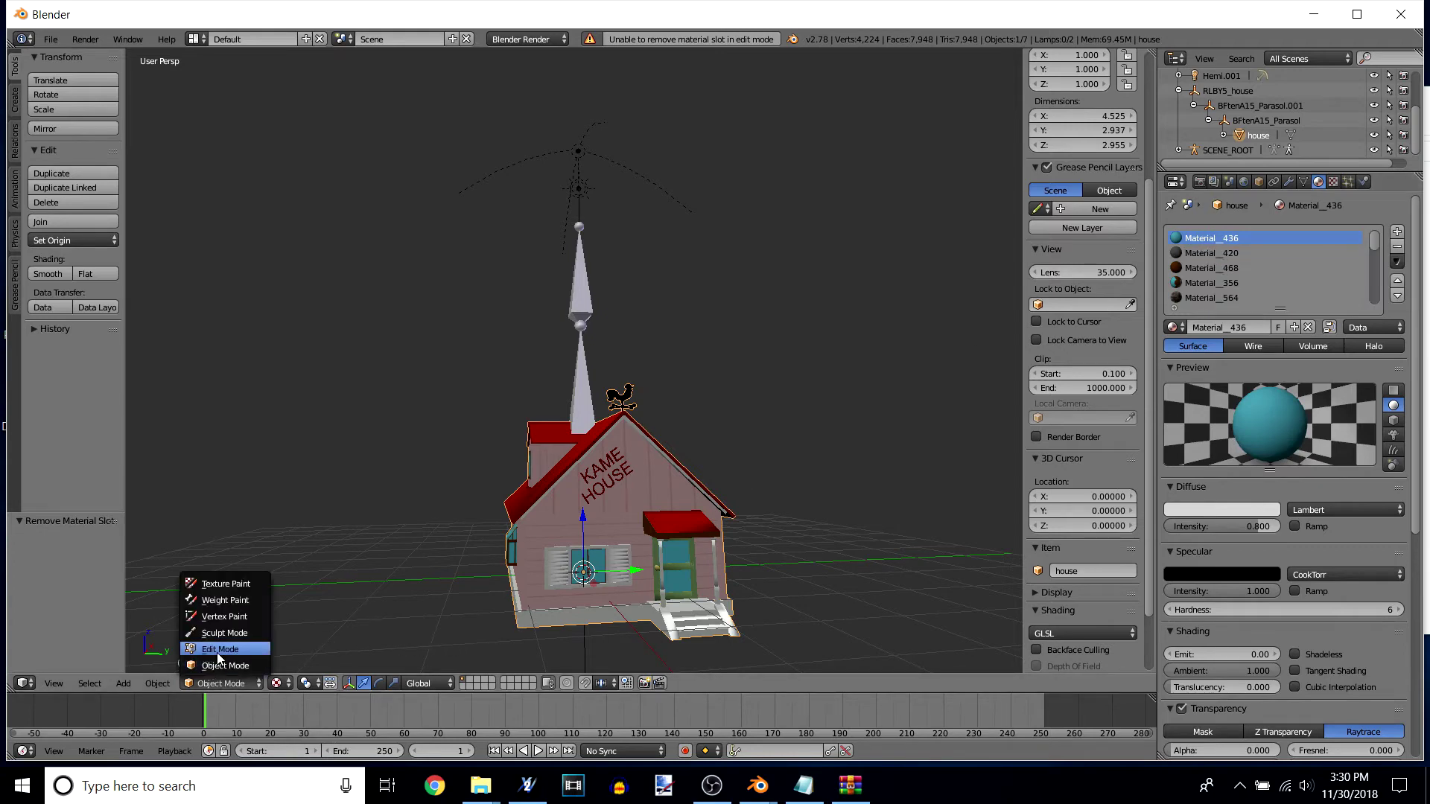
click(217, 653)
click(1374, 329)
click(1293, 329)
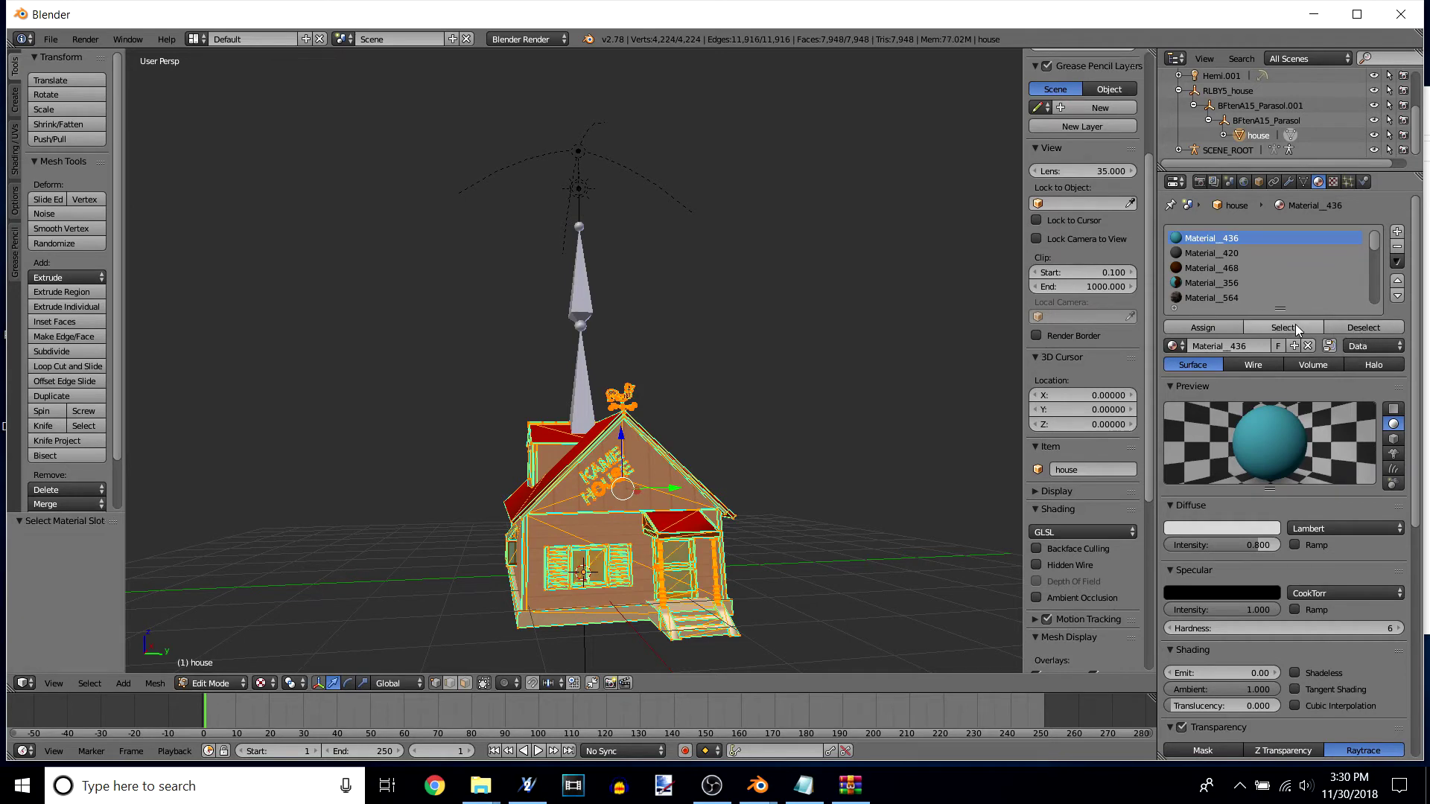
double_click(1230, 238)
text(windowpane)
key(Return)
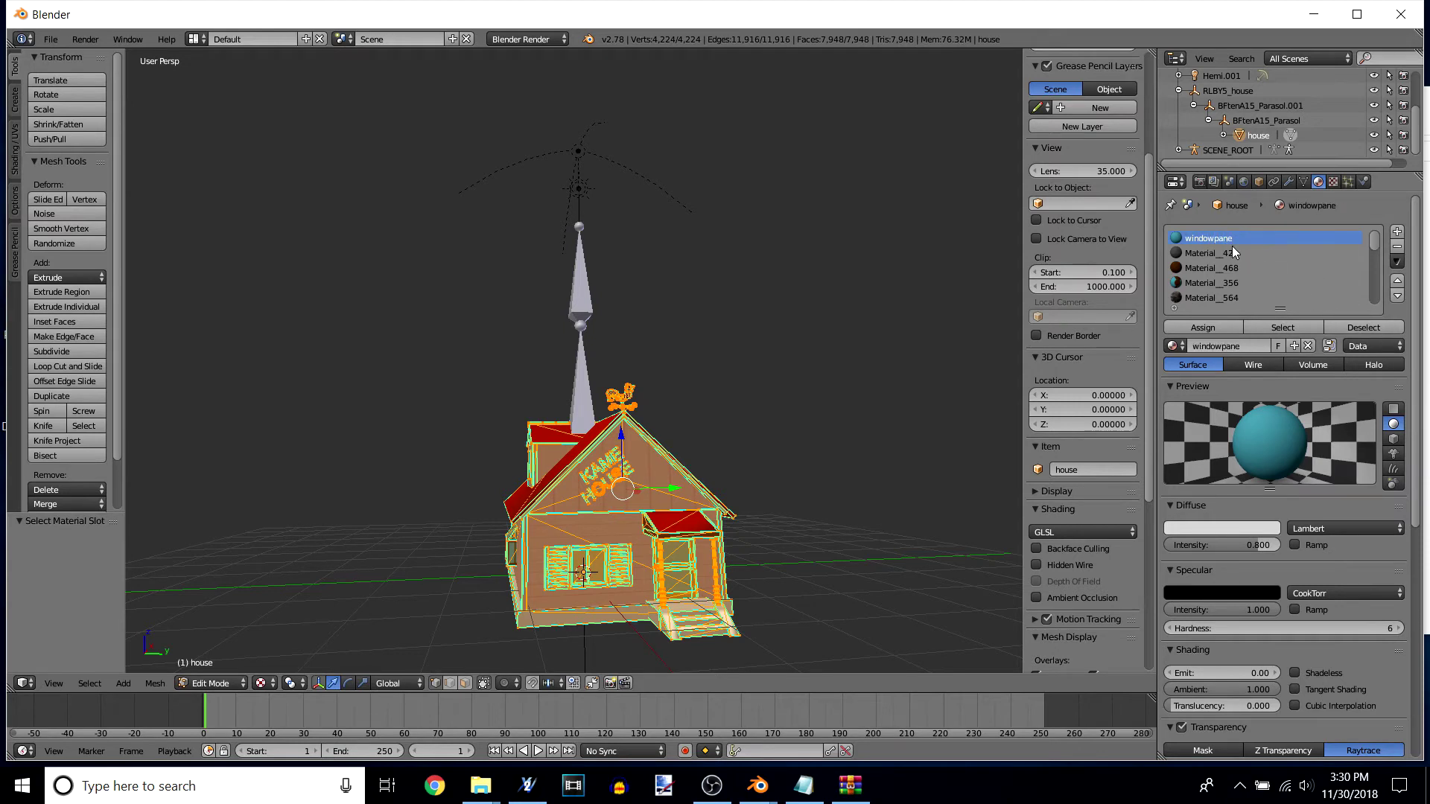
Step: Deselect and reselect the Material__420 faces to identify them, and rename the material to windowframe
click(1229, 253)
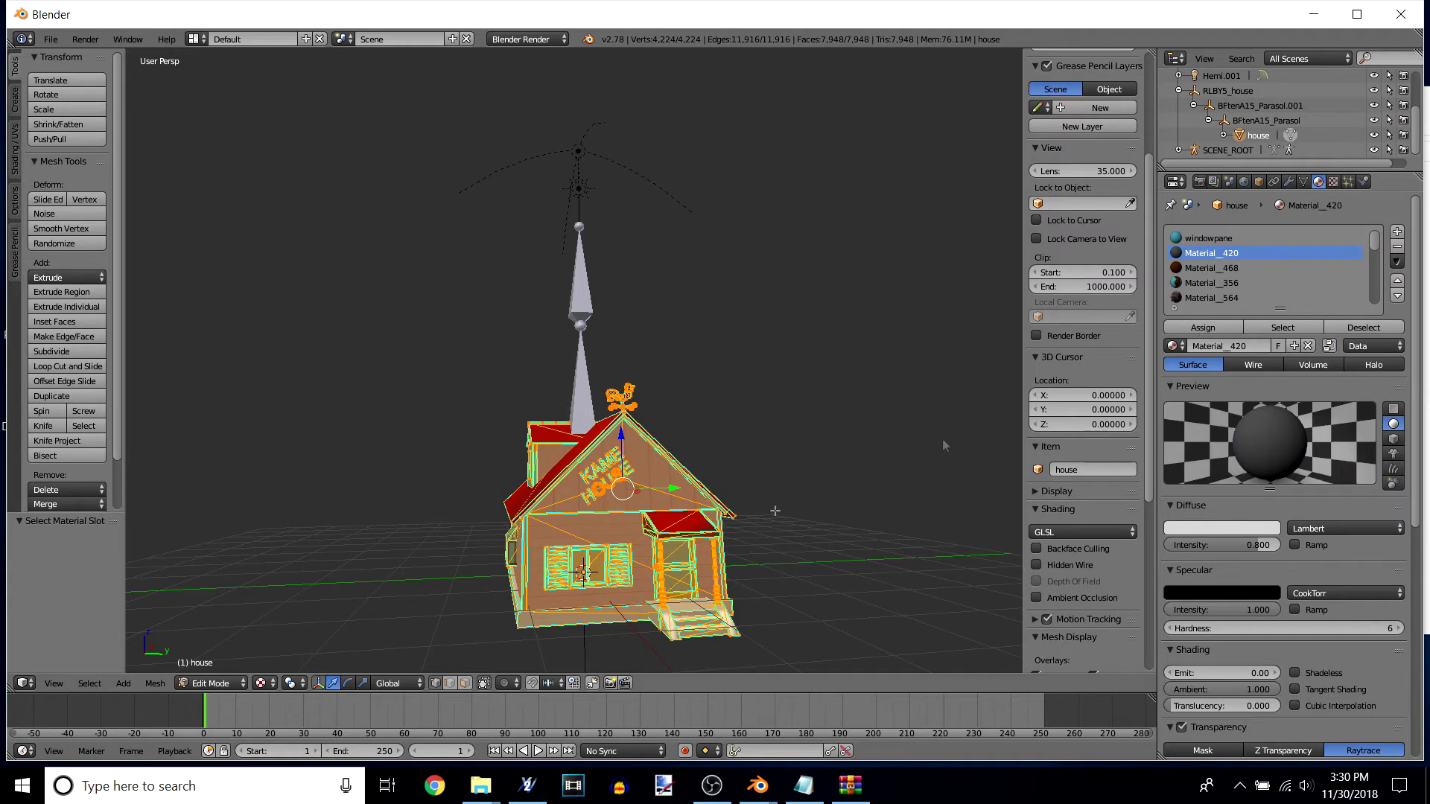
click(203, 683)
click(205, 685)
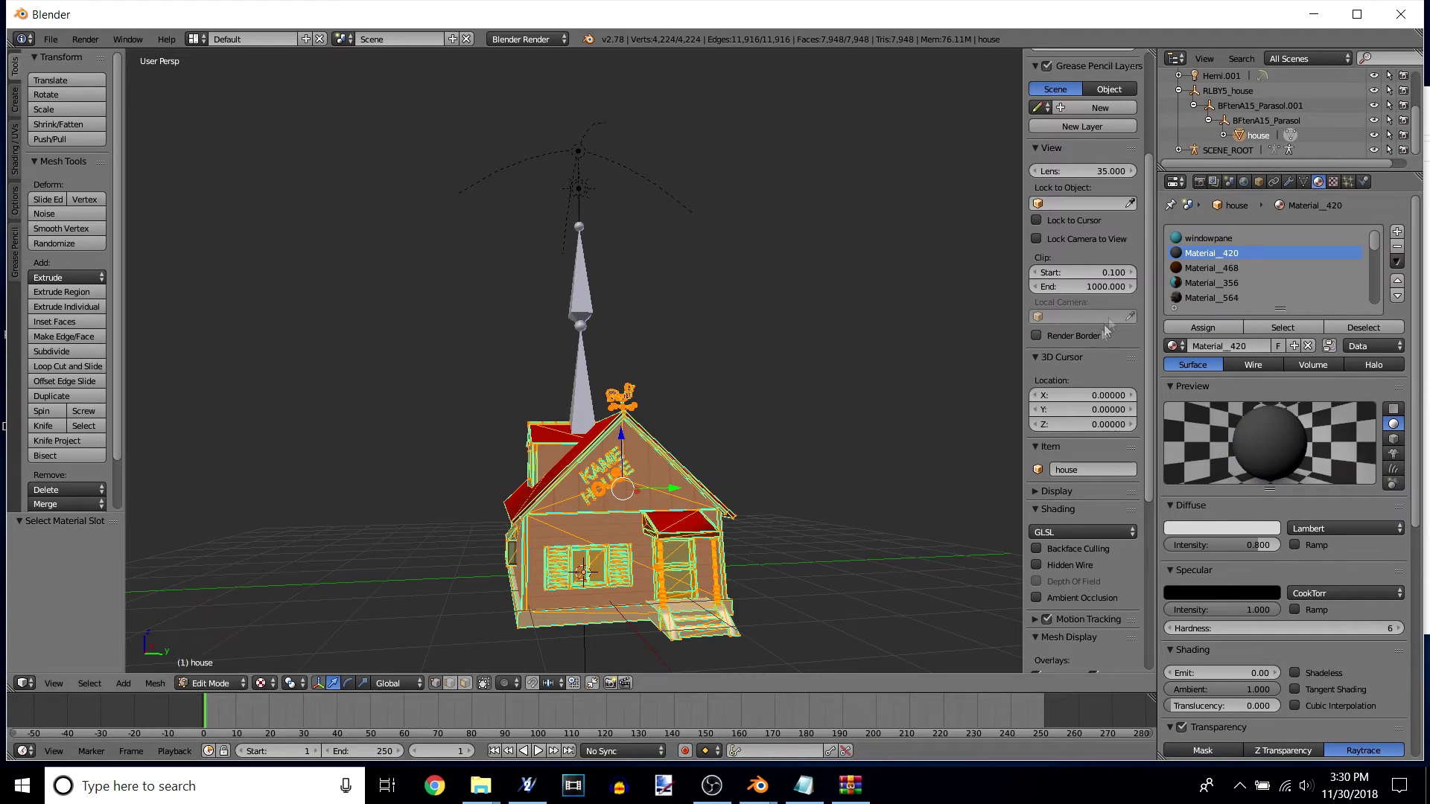
click(1237, 239)
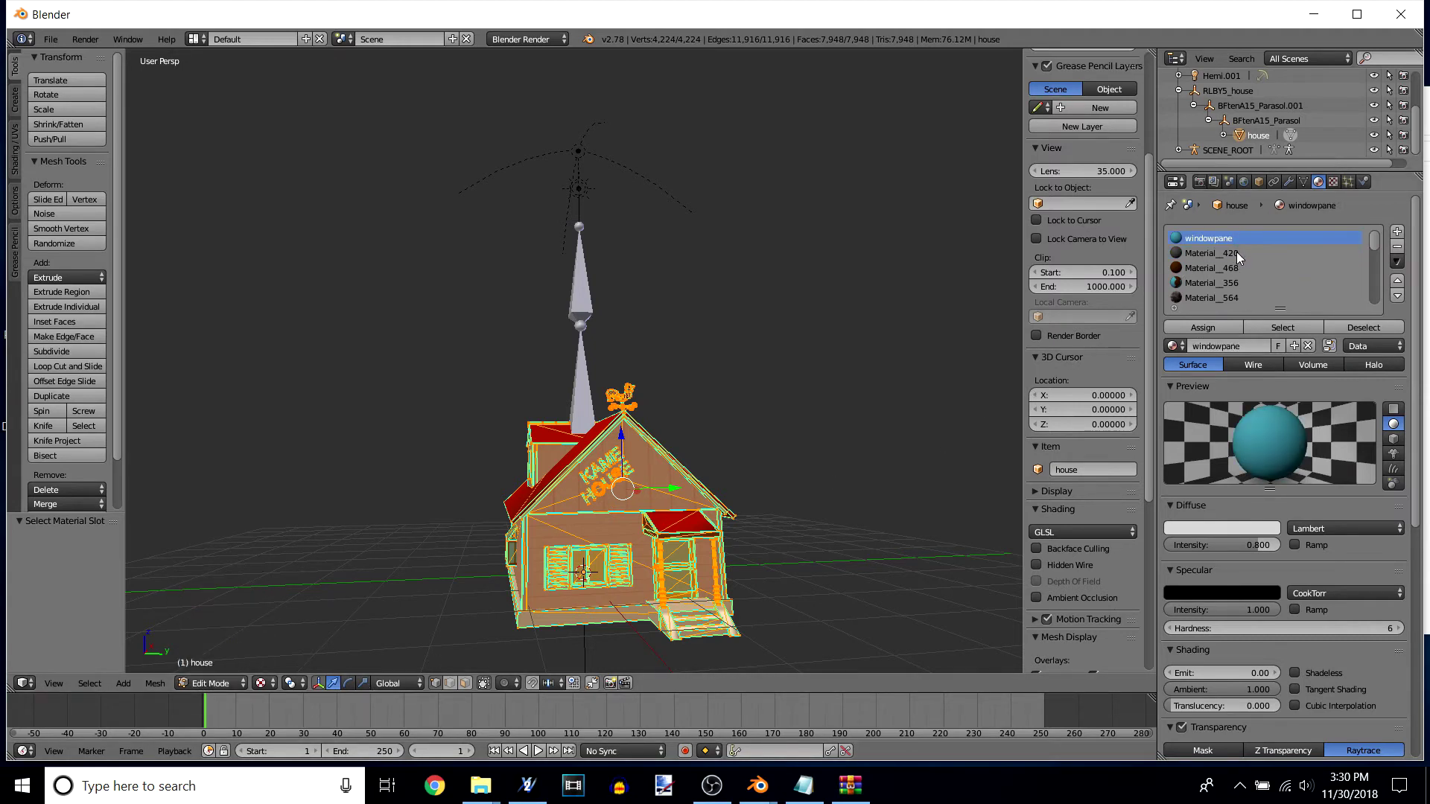
click(1237, 252)
click(1338, 331)
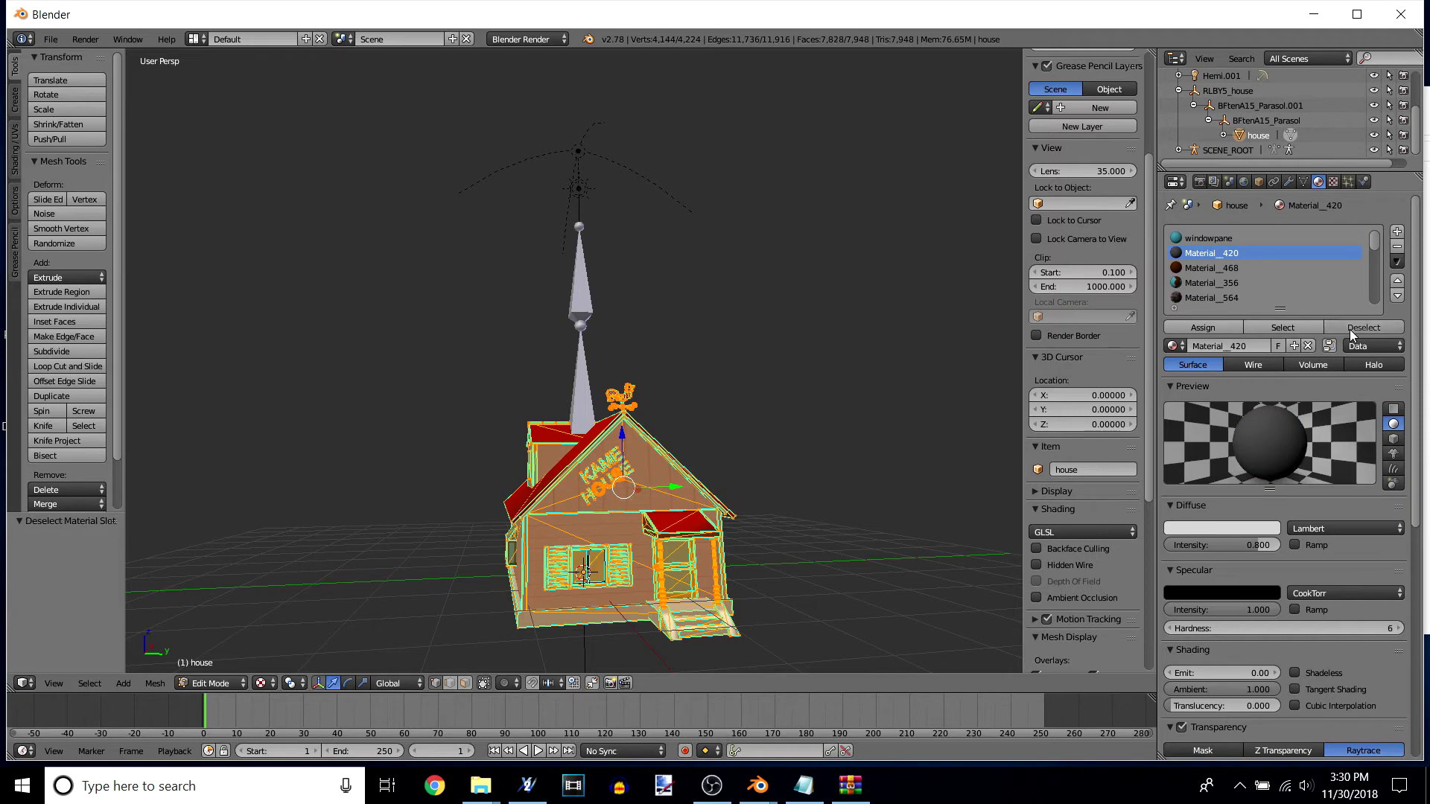
scroll(574, 357, up, 1)
scroll(603, 613, up, 1)
middle_drag(613, 612, 650, 513)
click(1303, 330)
double_click(1235, 253)
text(windowframe)
key(Return)
click(1236, 270)
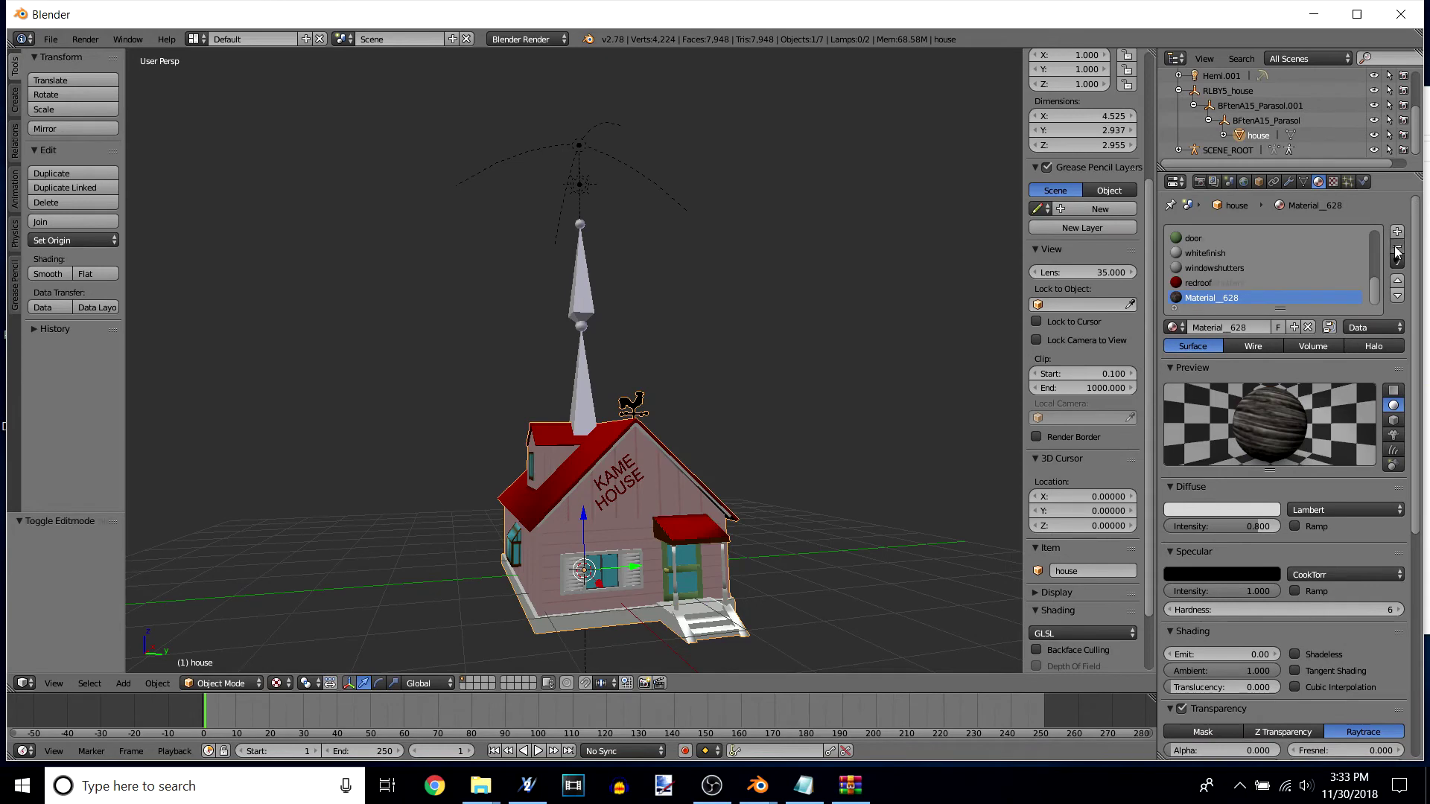
Step: Remove the Material__628 slot from the house and select the windowpane material
click(1397, 247)
scroll(1270, 267, up, 5)
click(1222, 238)
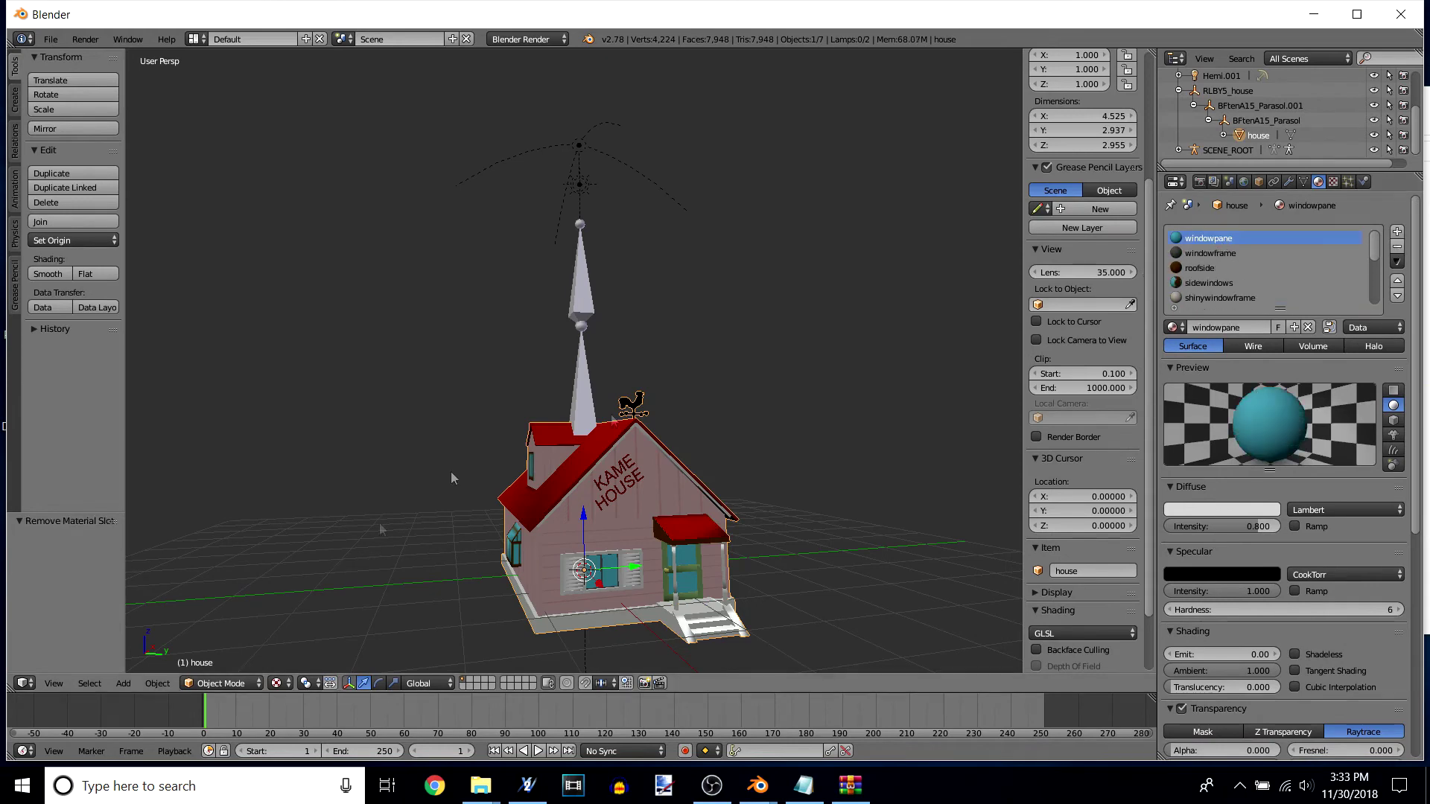
Step: Separate the whole house mesh by material in Edit Mode
middle_drag(734, 415, 749, 463)
click(1223, 135)
scroll(1224, 130, down, 1)
click(1223, 120)
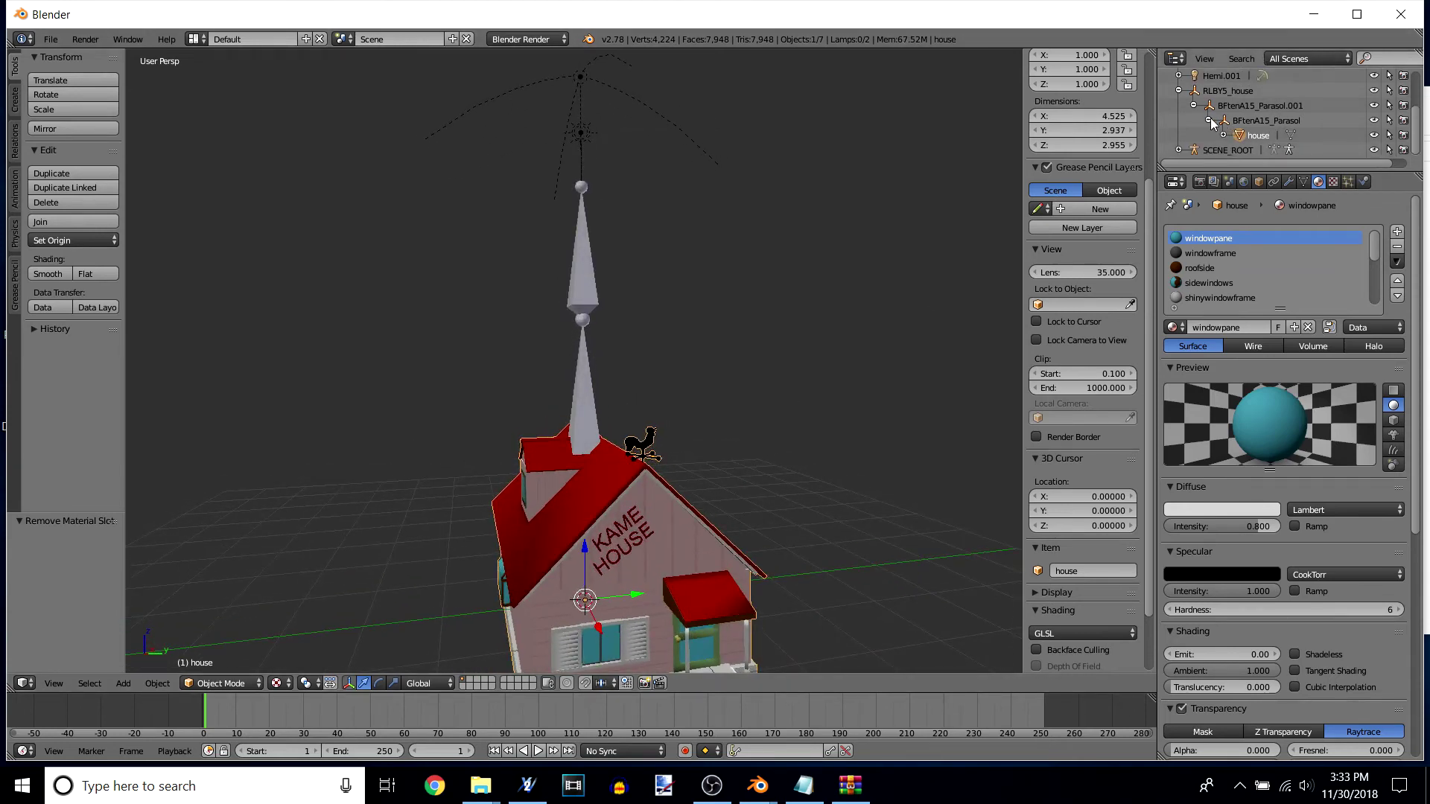
middle_drag(600, 444, 689, 527)
click(208, 683)
click(218, 653)
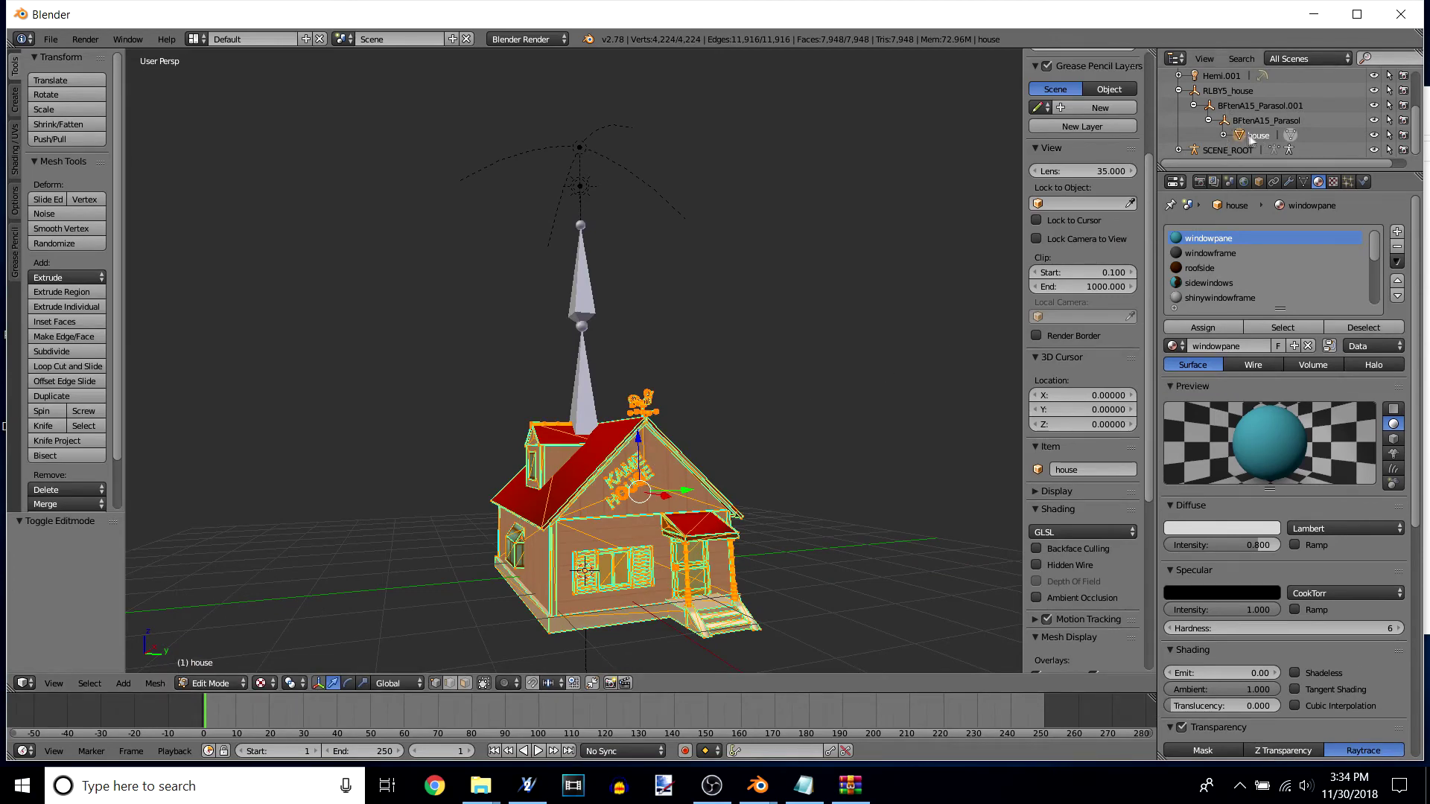
middle_drag(782, 510, 823, 528)
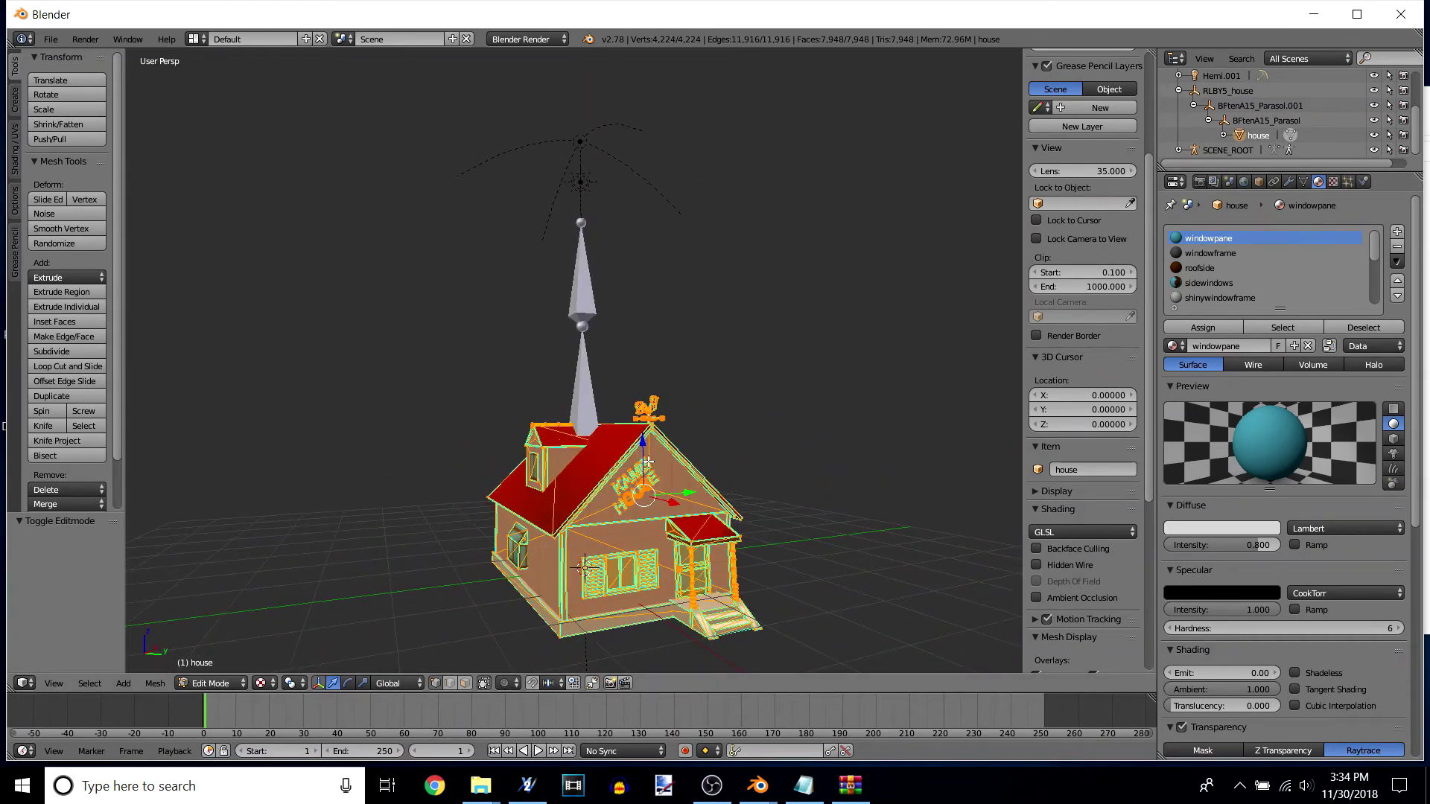
key(p)
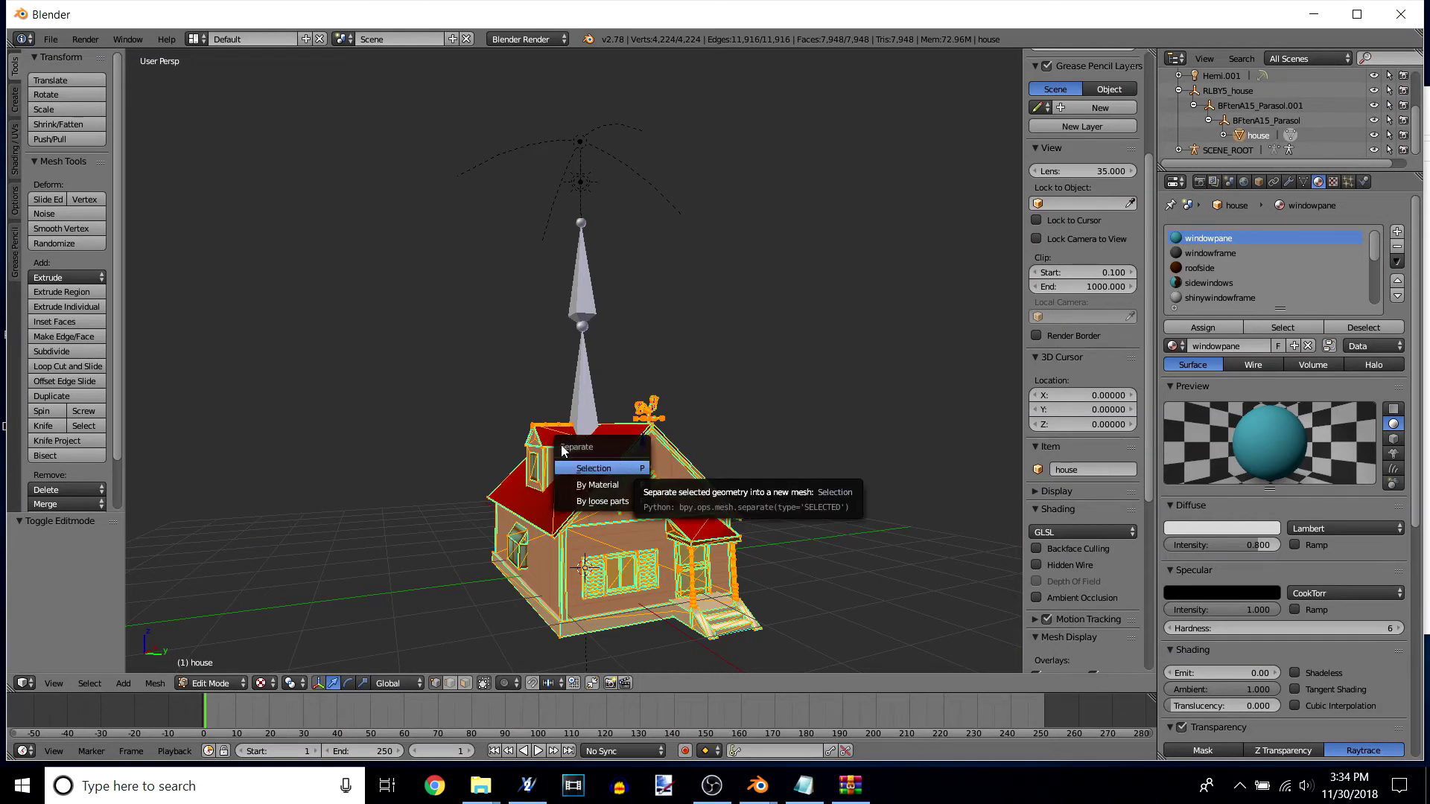
click(614, 485)
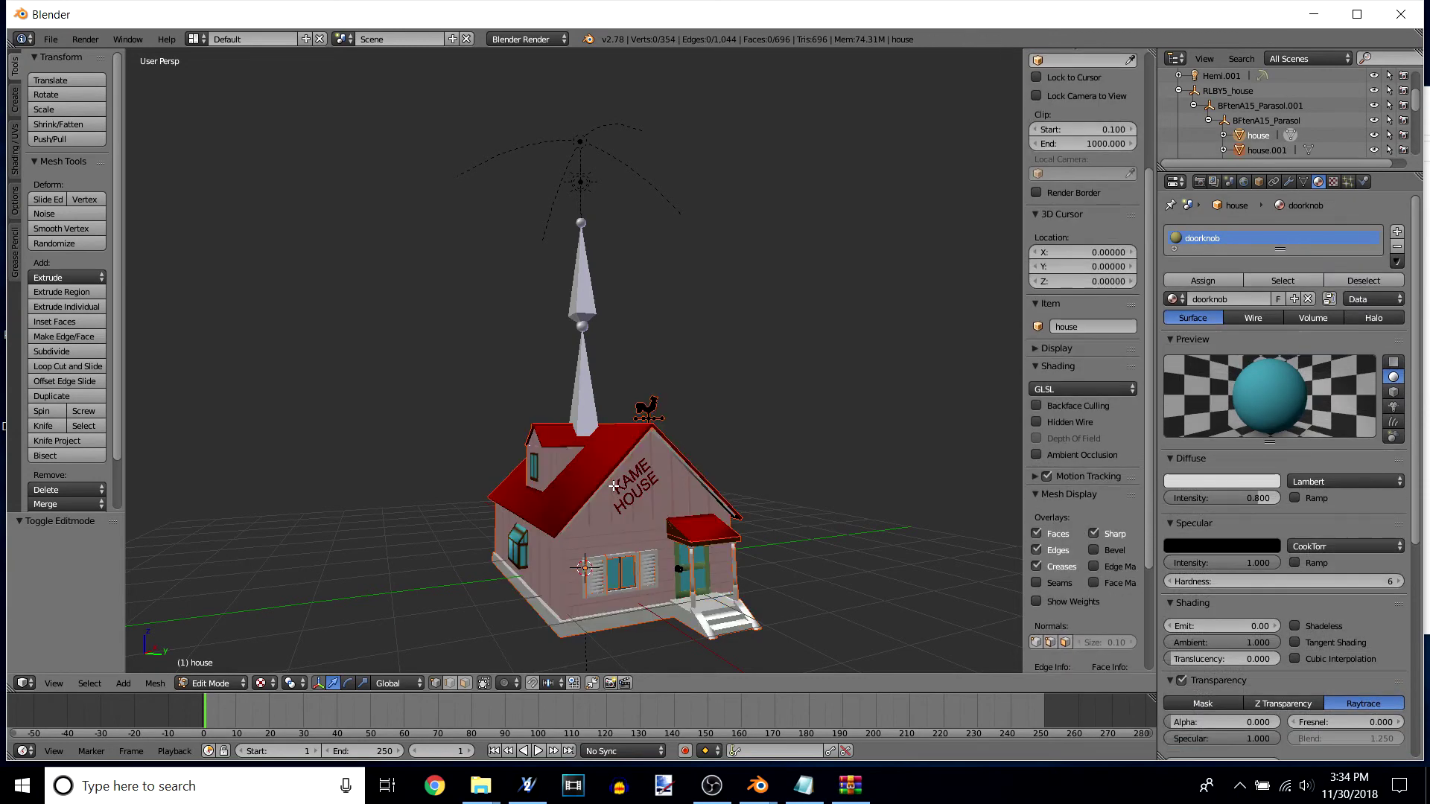
Step: Select the separated house objects one after another in the Outliner to examine which material each one carries
scroll(1299, 110, down, 2)
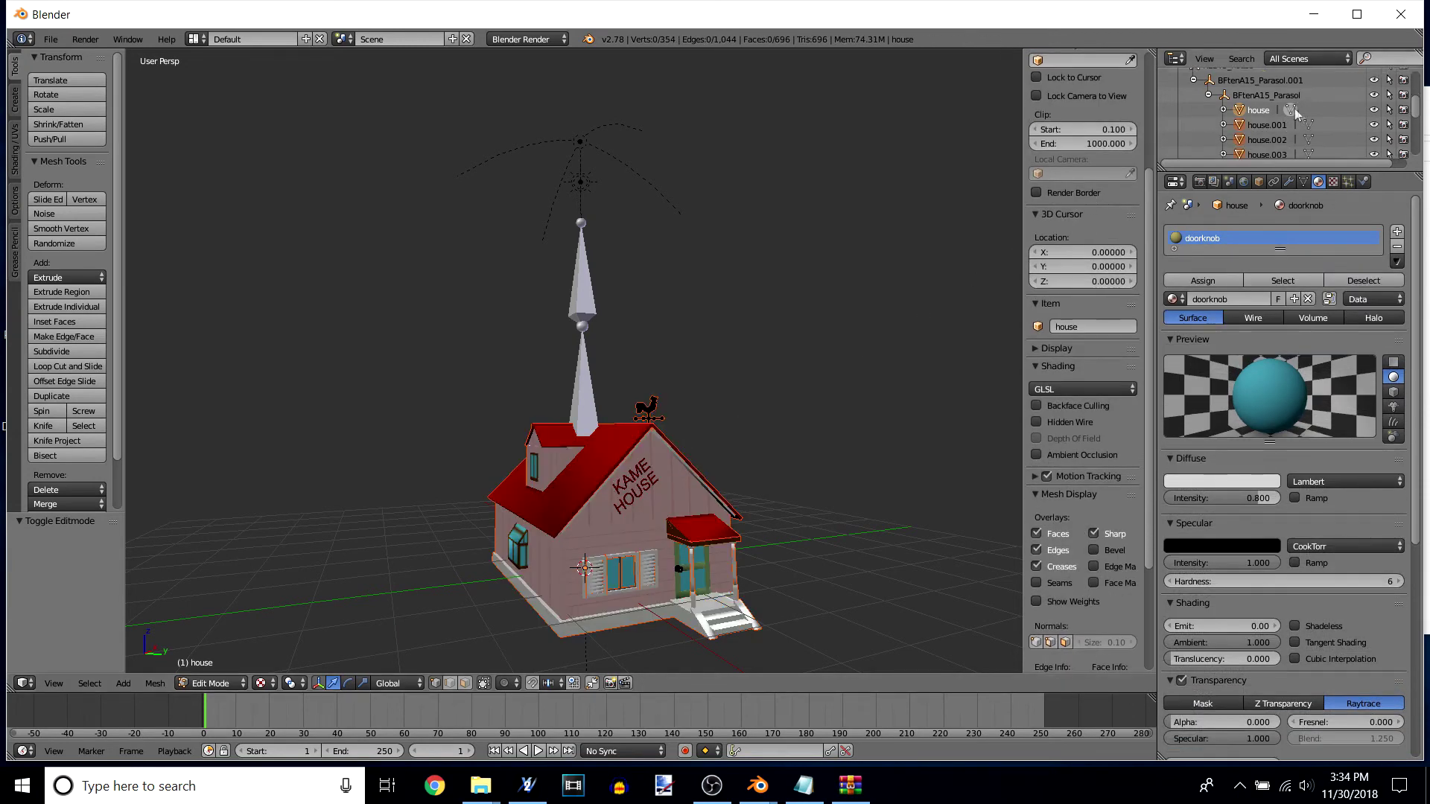
click(1264, 125)
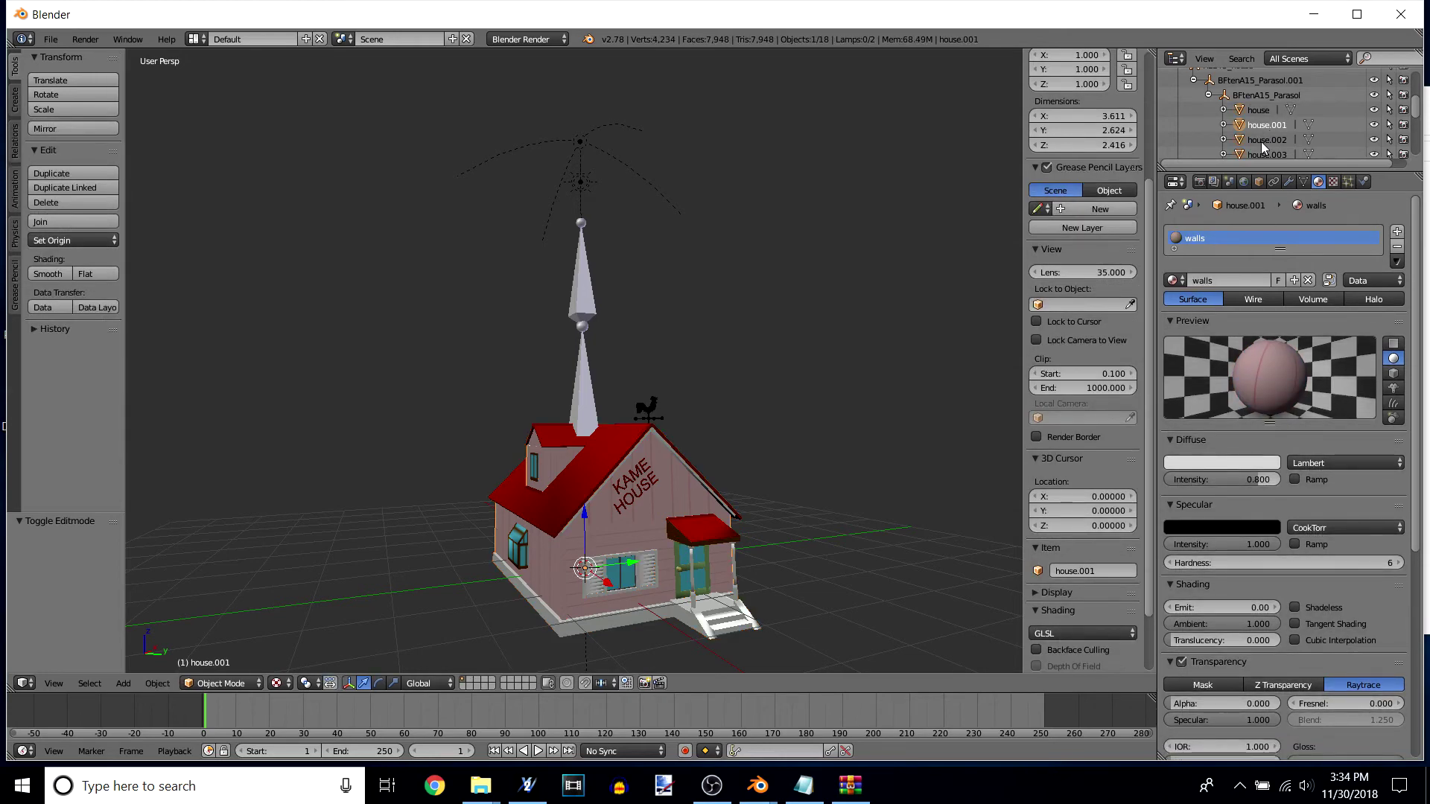
click(1262, 142)
scroll(1262, 141, down, 2)
click(1257, 128)
scroll(1268, 120, down, 2)
click(1268, 120)
click(1267, 131)
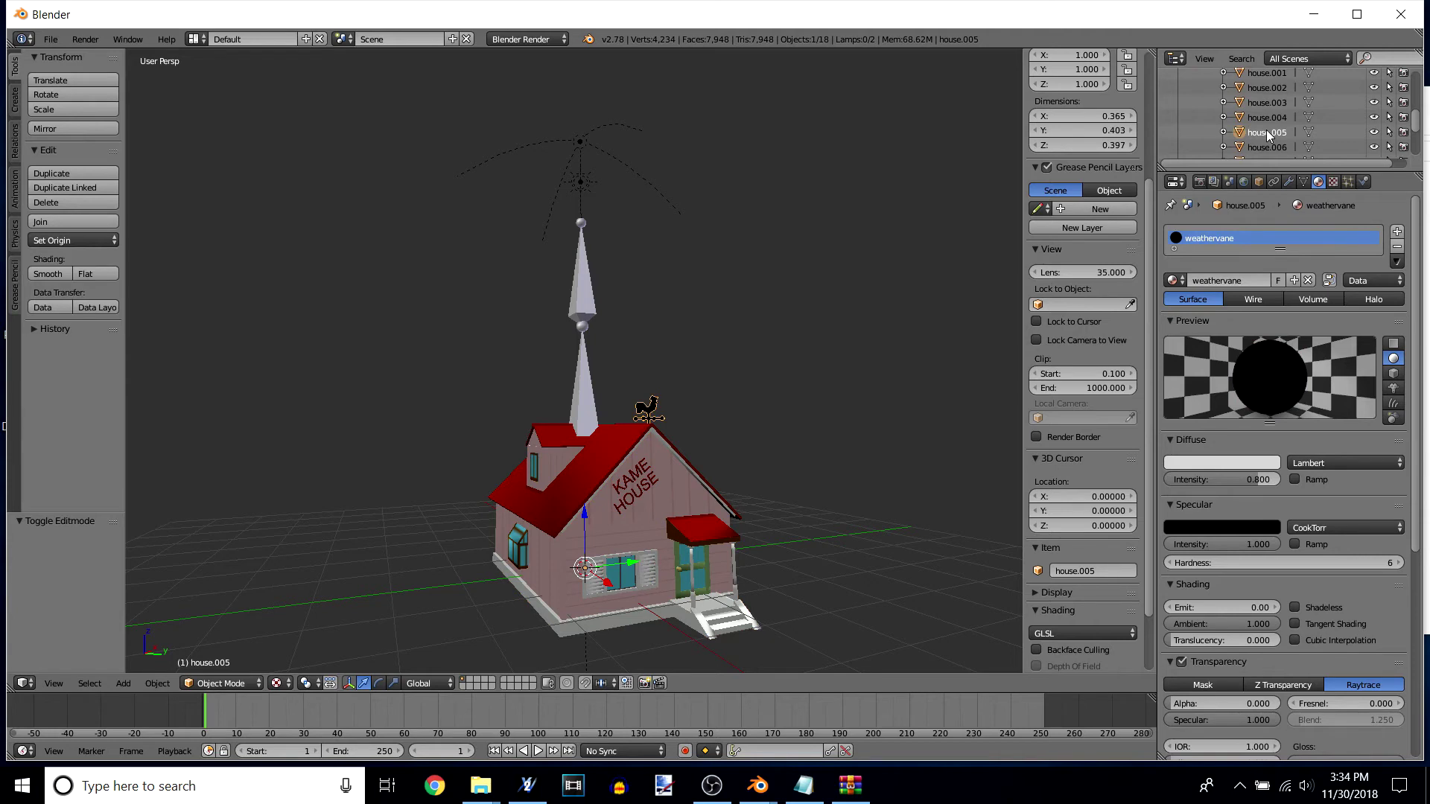
scroll(1266, 129, down, 1)
click(1267, 126)
click(1265, 136)
scroll(1267, 129, down, 1)
click(1268, 128)
scroll(1268, 128, down, 2)
click(1268, 105)
click(1268, 123)
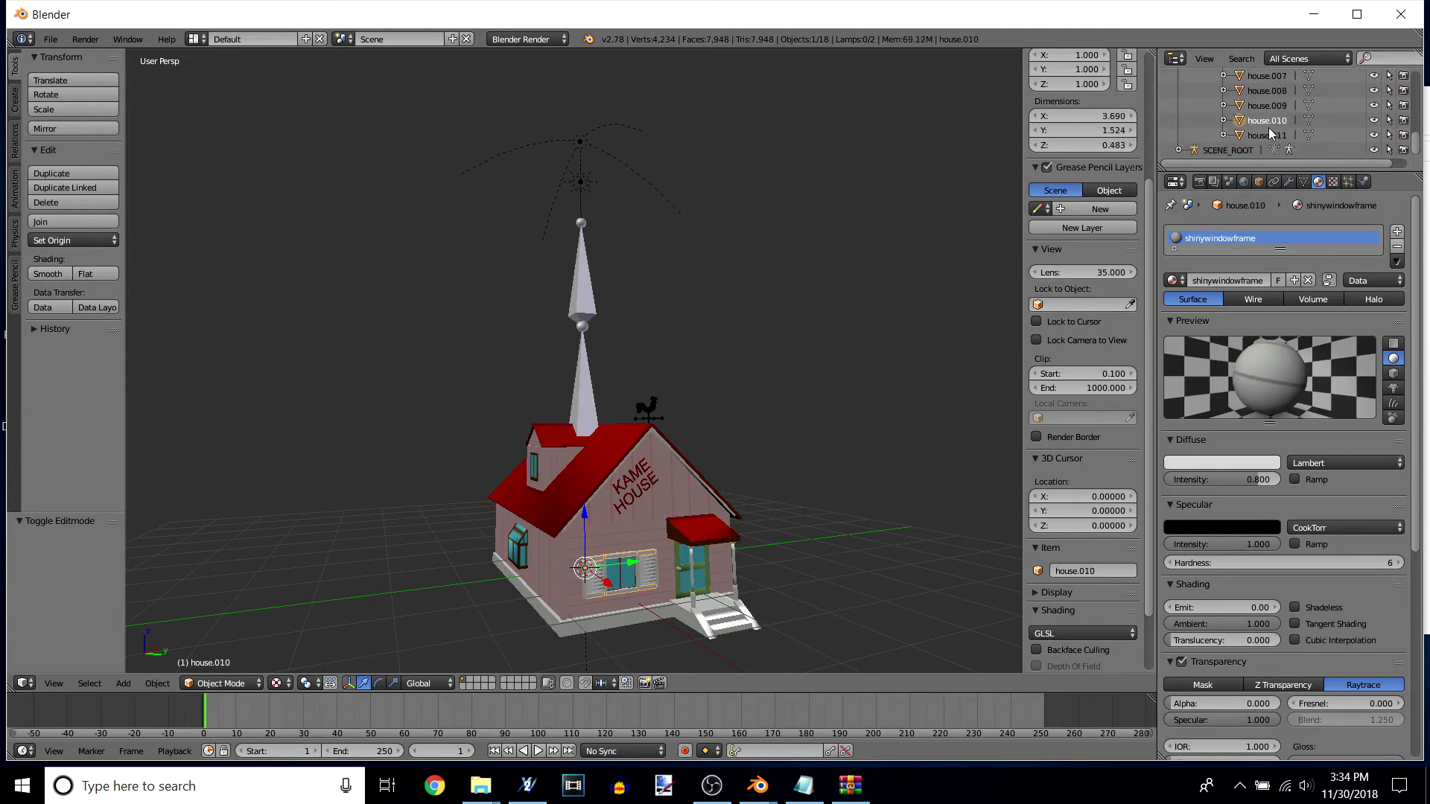
click(1271, 134)
scroll(1272, 127, up, 5)
Step: Rename the separated house objects after their materials, including doorknob, walls, redroof, roofside and door
click(1263, 103)
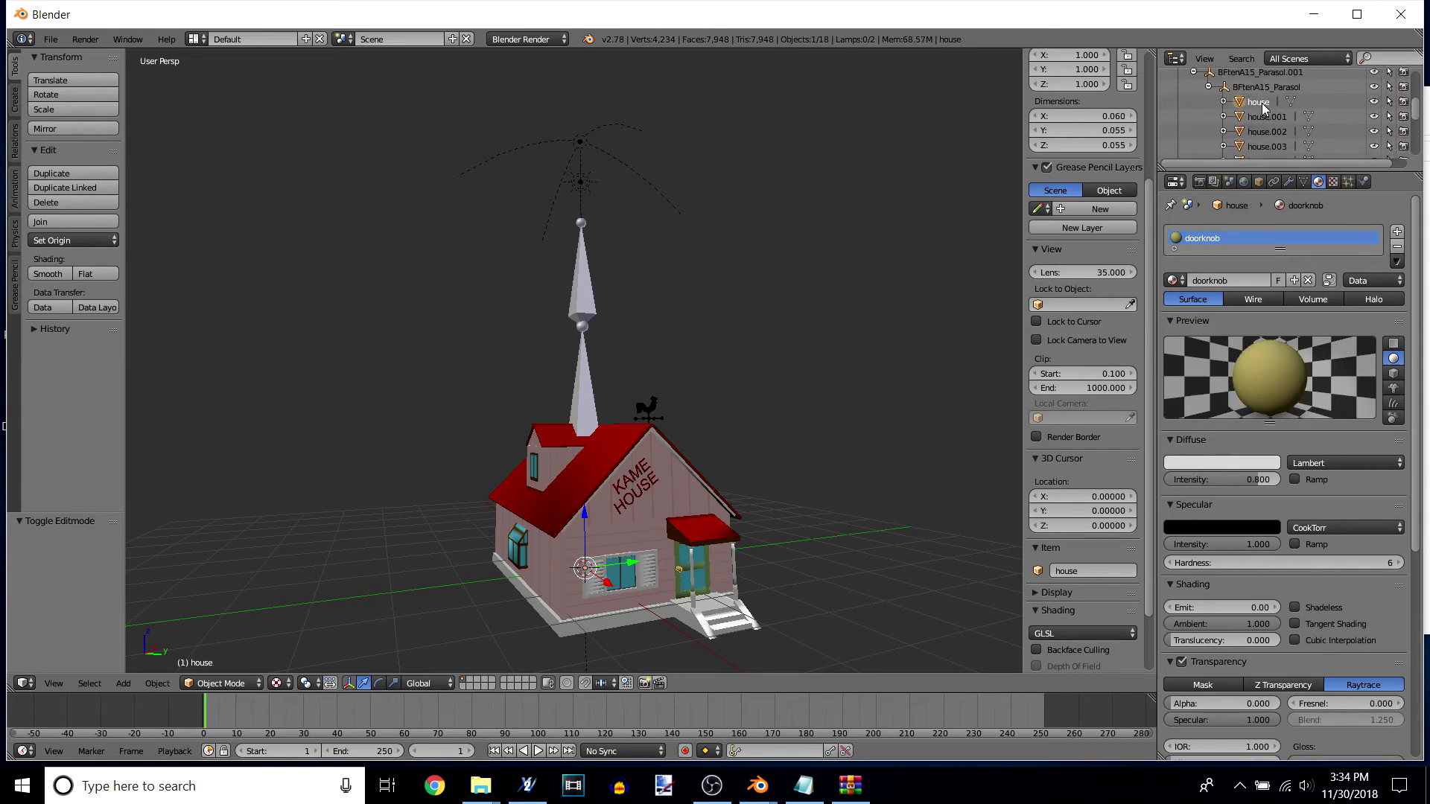
double_click(1261, 102)
text(do)
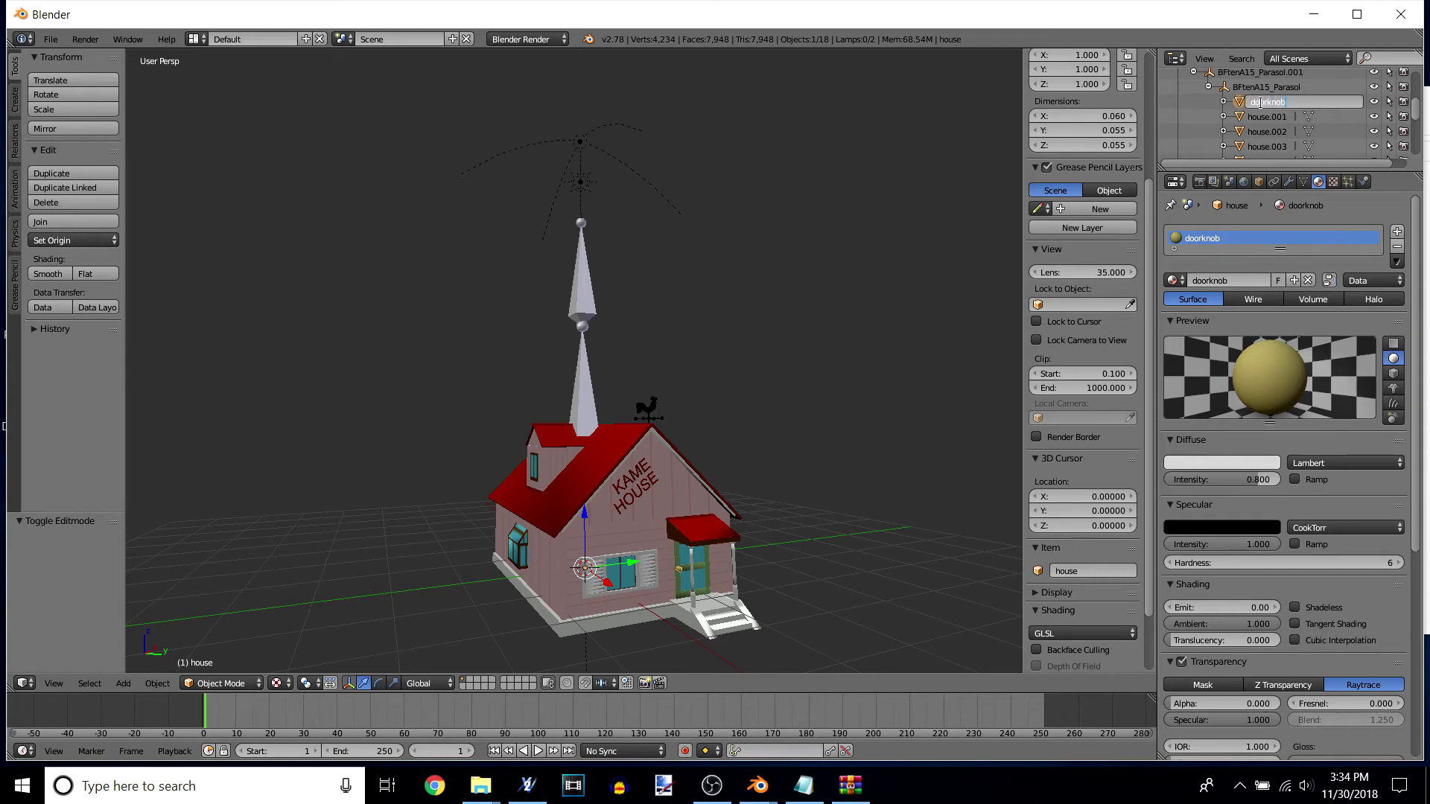
text(orknob)
key(Return)
click(1266, 116)
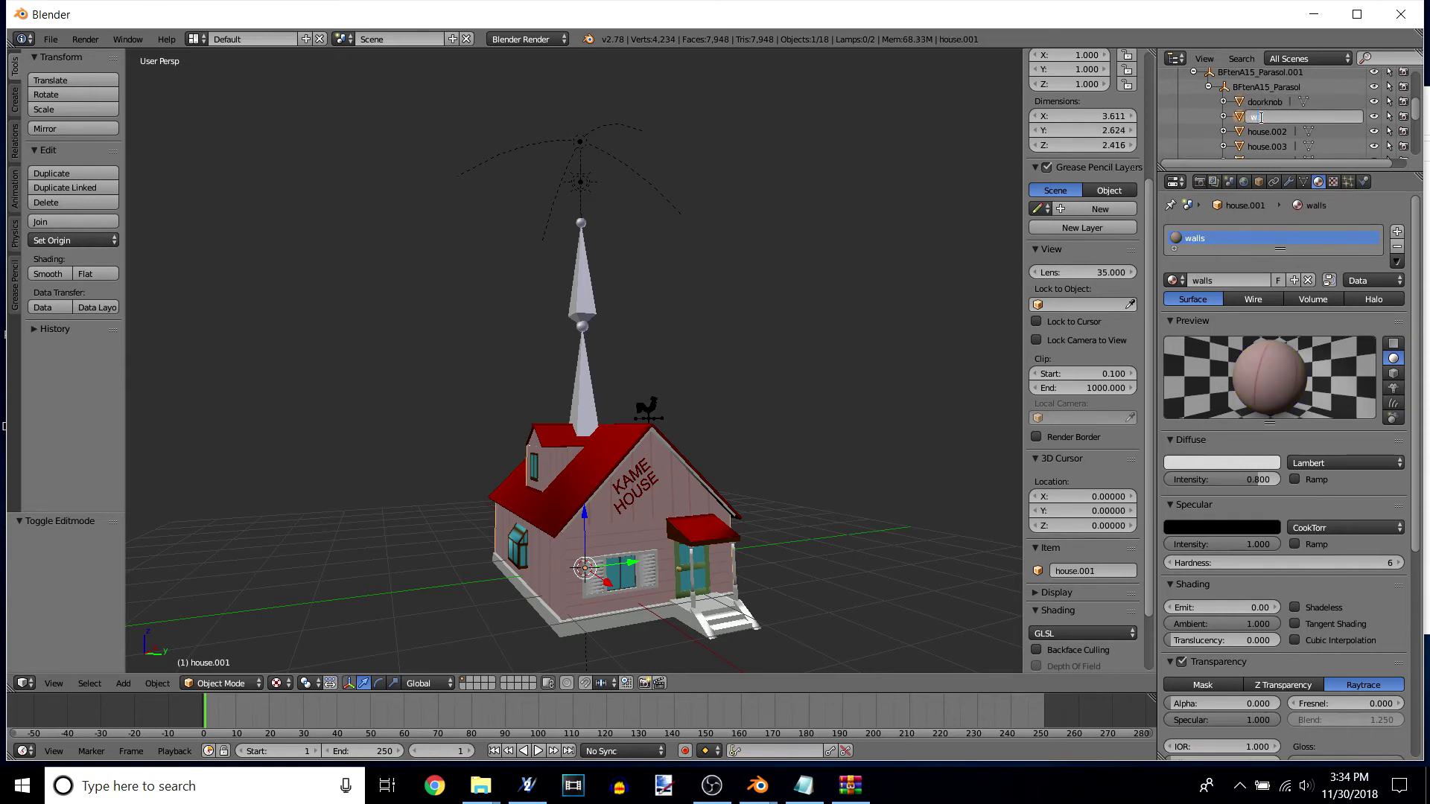
double_click(1263, 117)
text(redroof)
key(Return)
click(1266, 117)
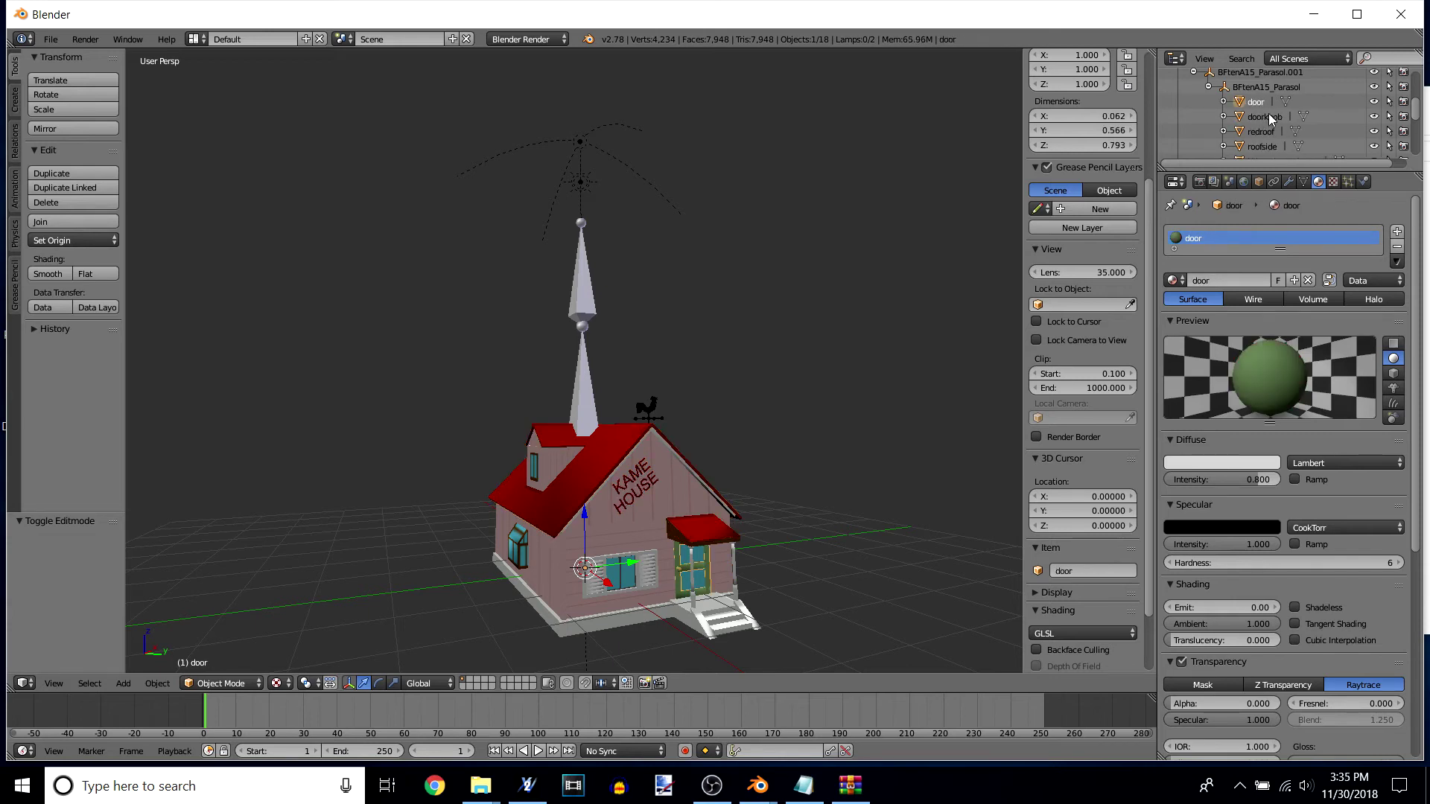
scroll(1278, 114, up, 3)
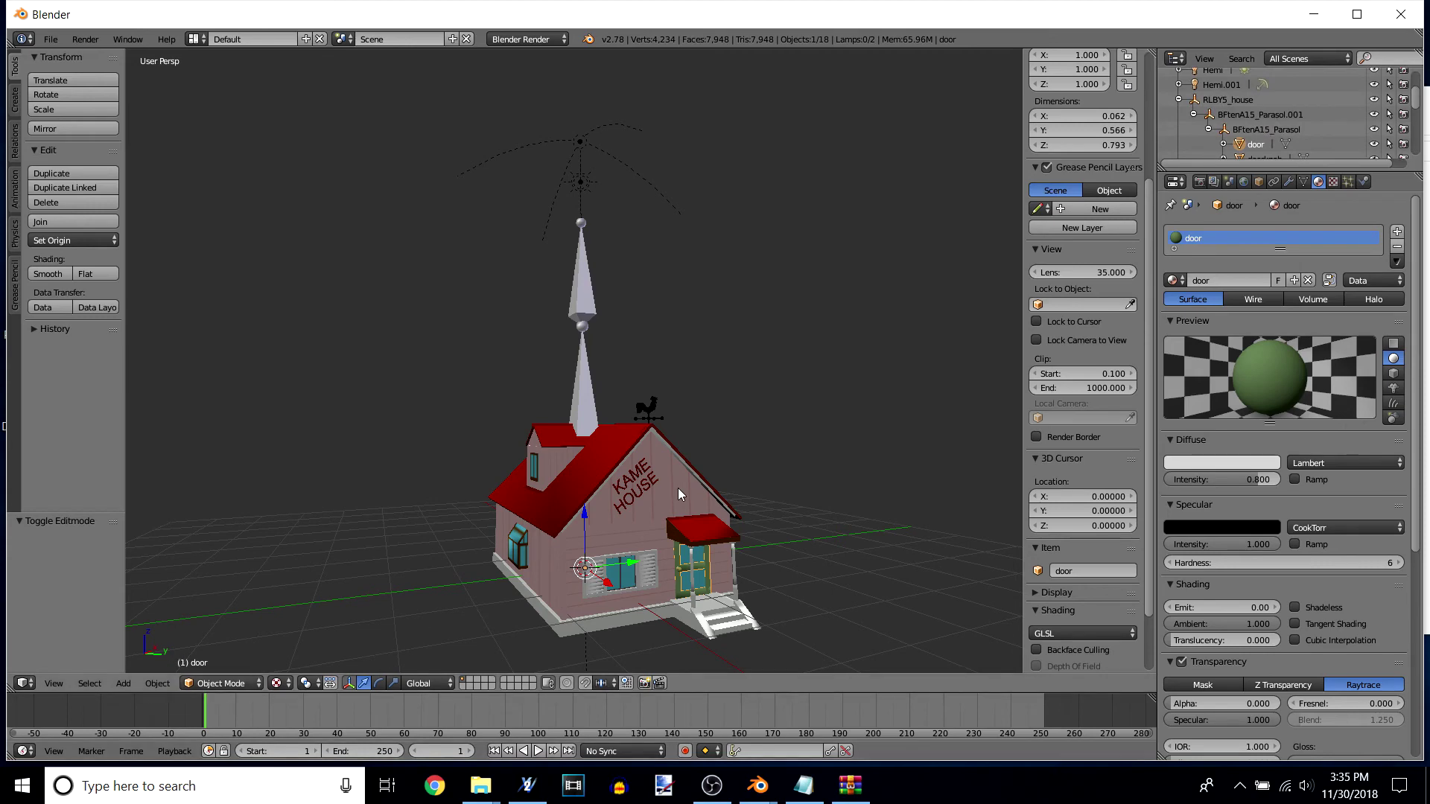
Step: Delete the two lamps above the house, Hemi and Hemi.001
right_click(726, 547)
middle_drag(726, 548, 695, 570)
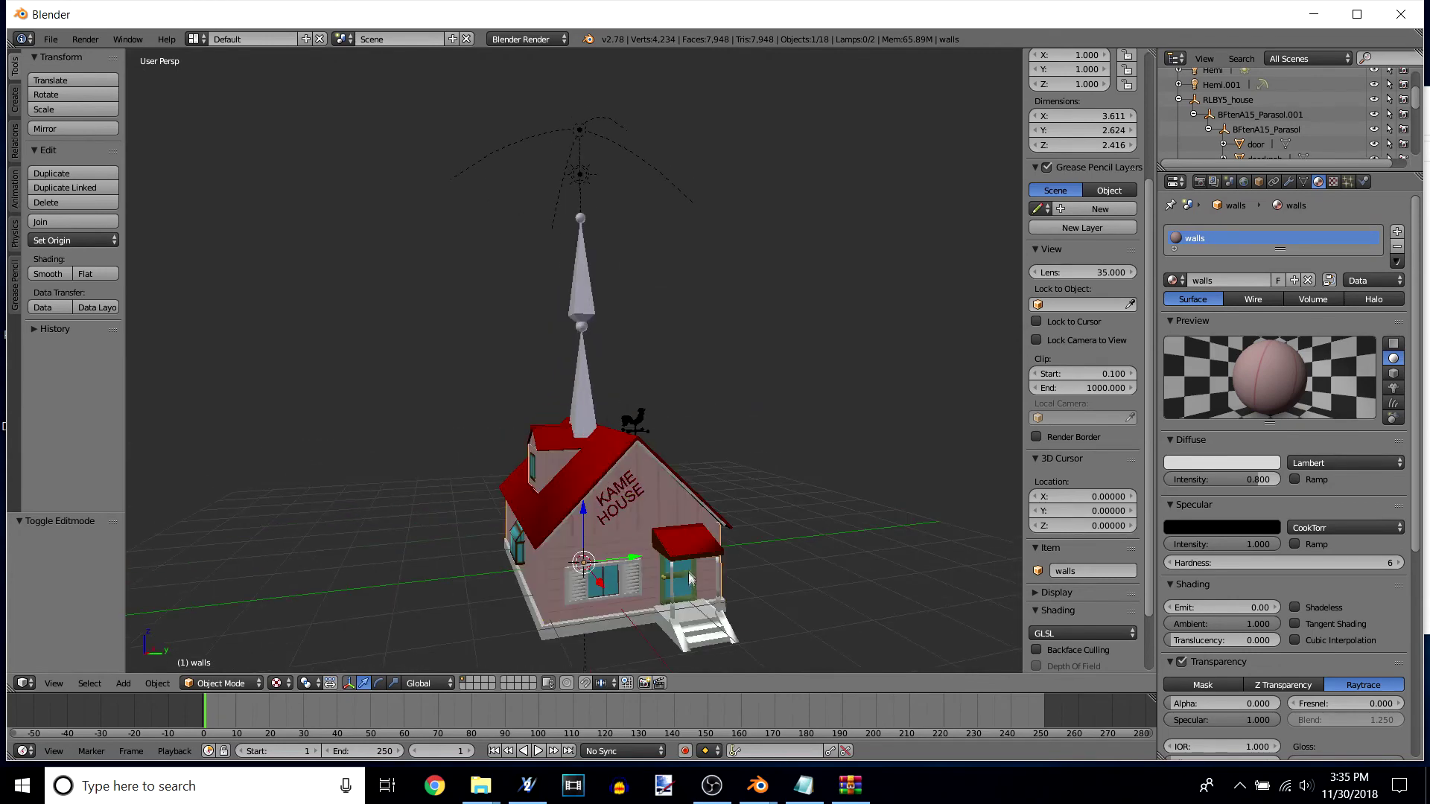
right_click(578, 146)
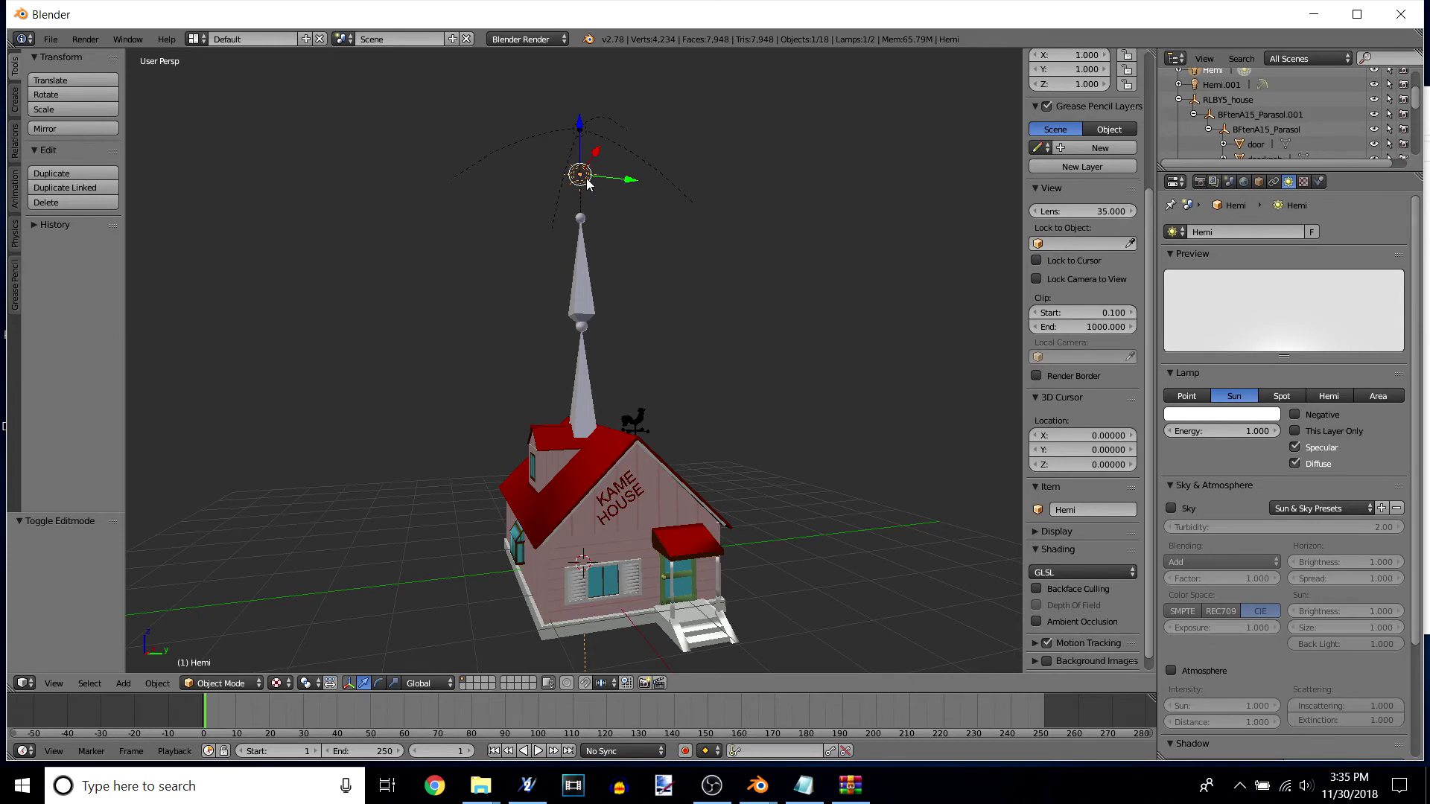
right_click(580, 133)
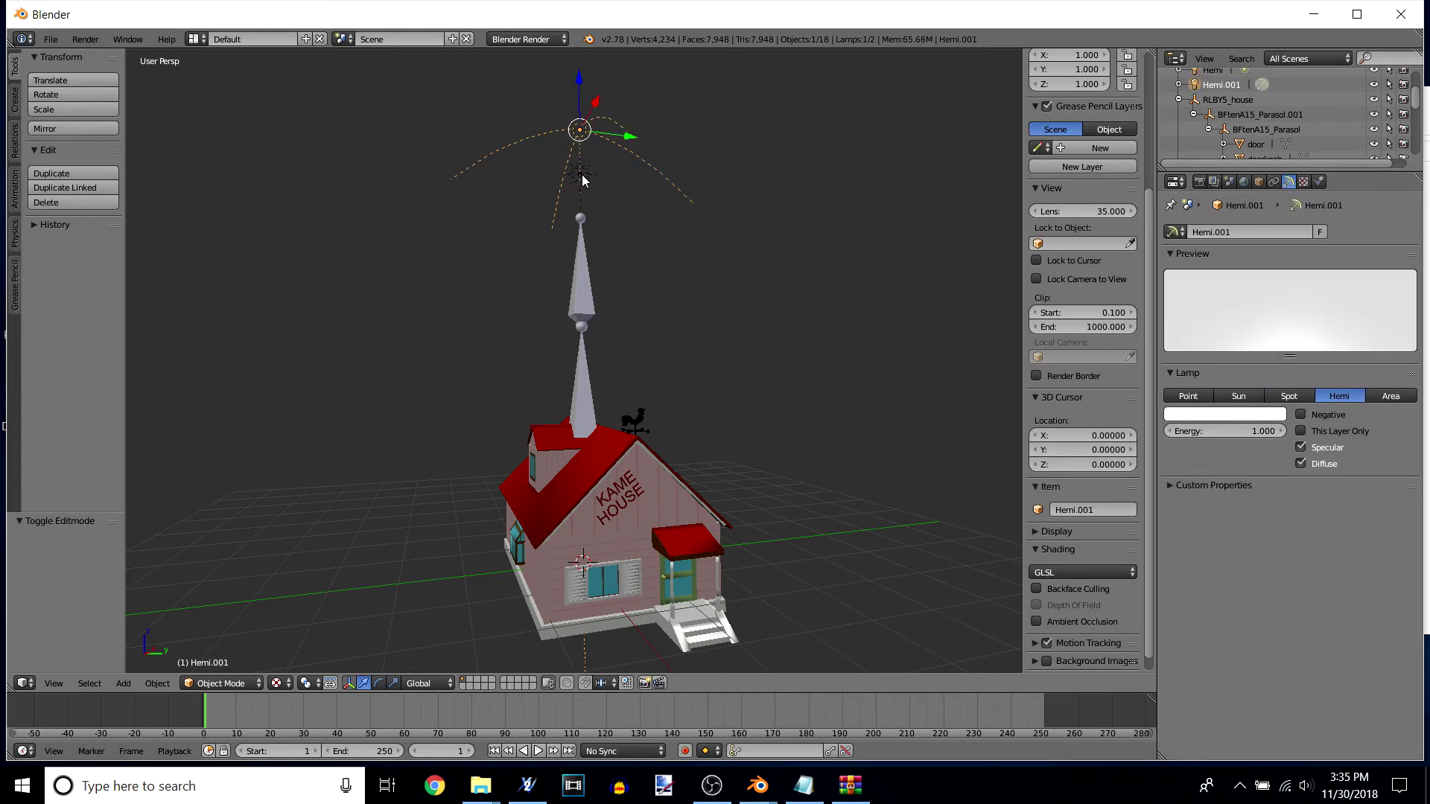
shift+right_click(583, 178)
middle_drag(670, 290, 591, 183)
right_click(588, 105)
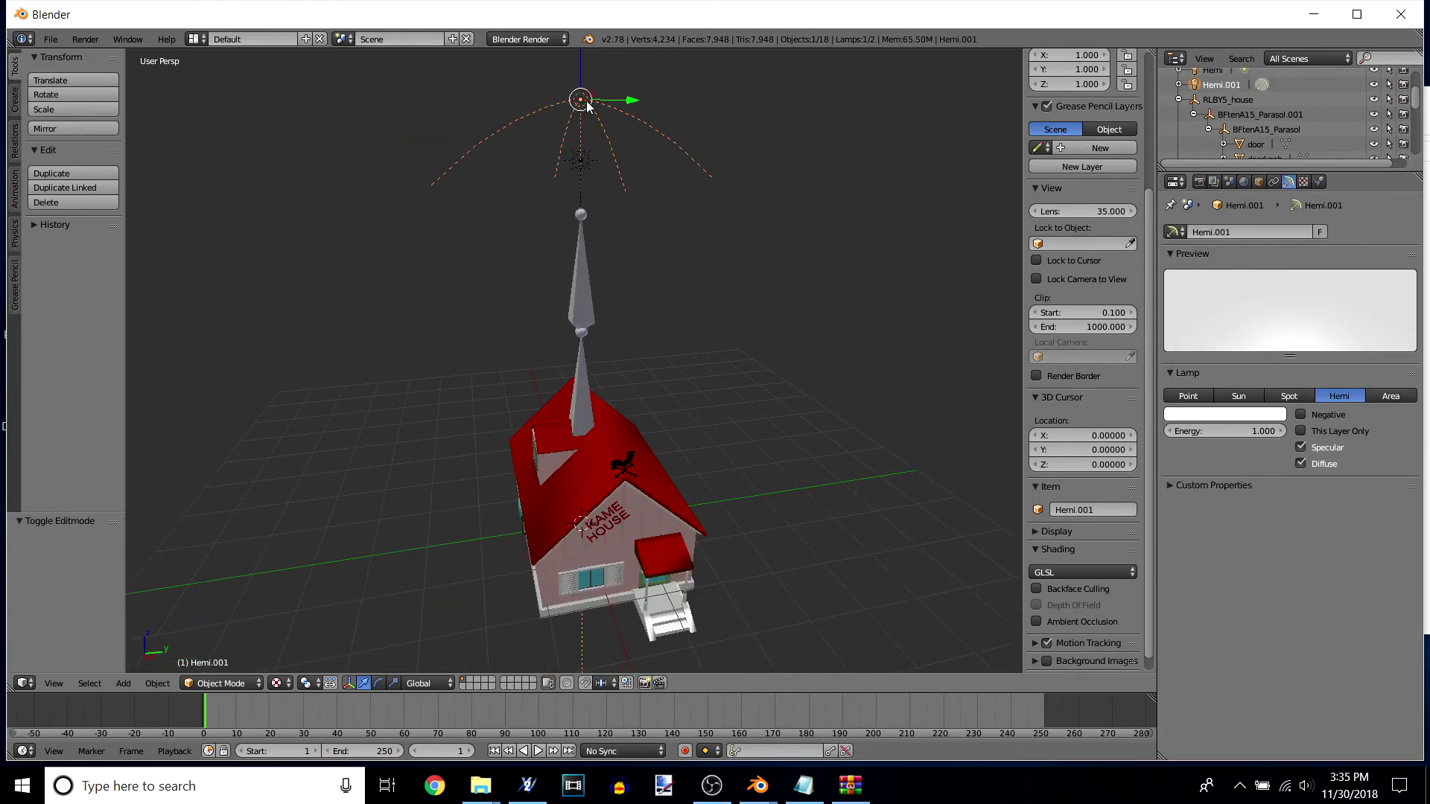
shift+right_click(581, 164)
key(x)
click(570, 167)
middle_drag(784, 595, 695, 470)
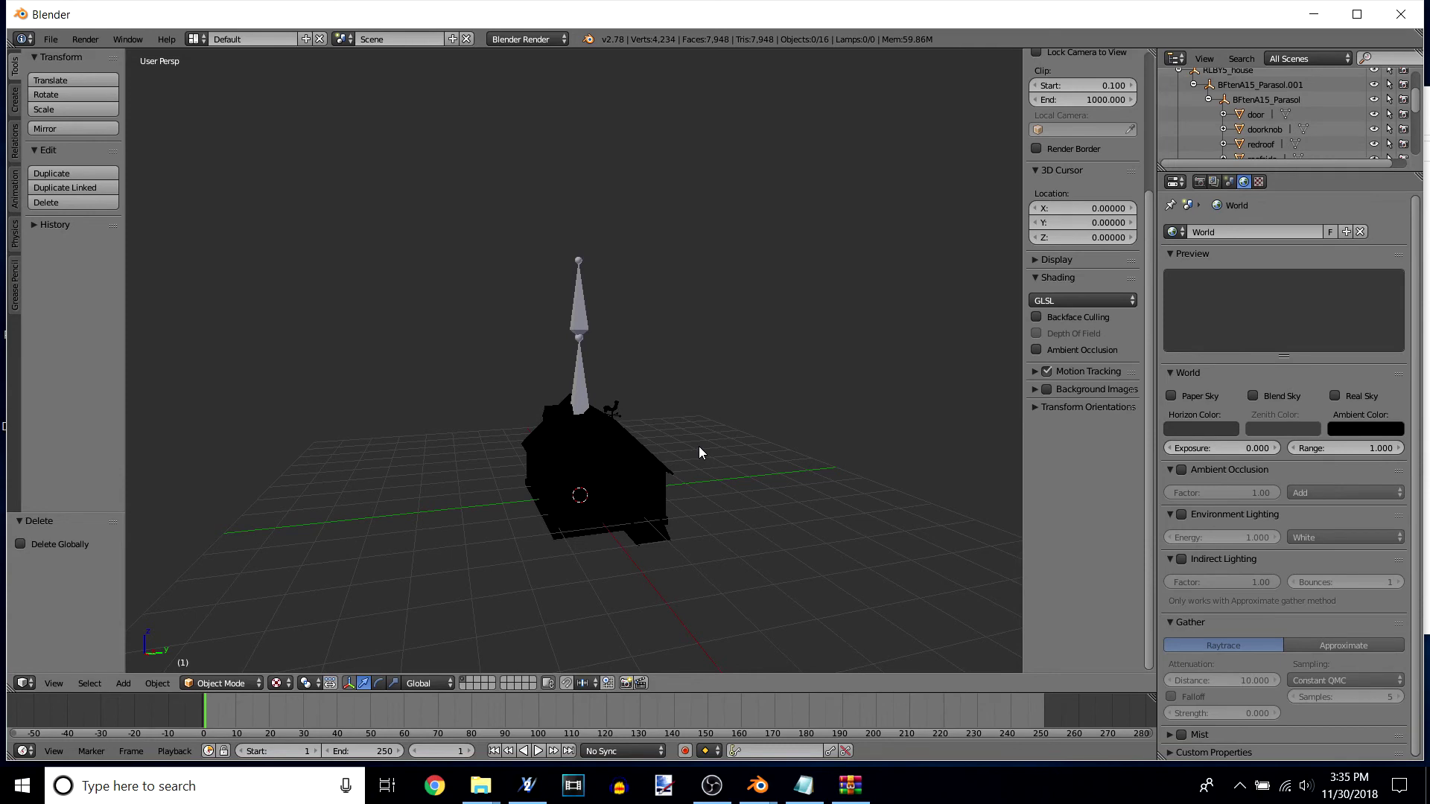
Step: Select every object in the scene and start an FBX export into the HOUSE PROJECT folder
key(a)
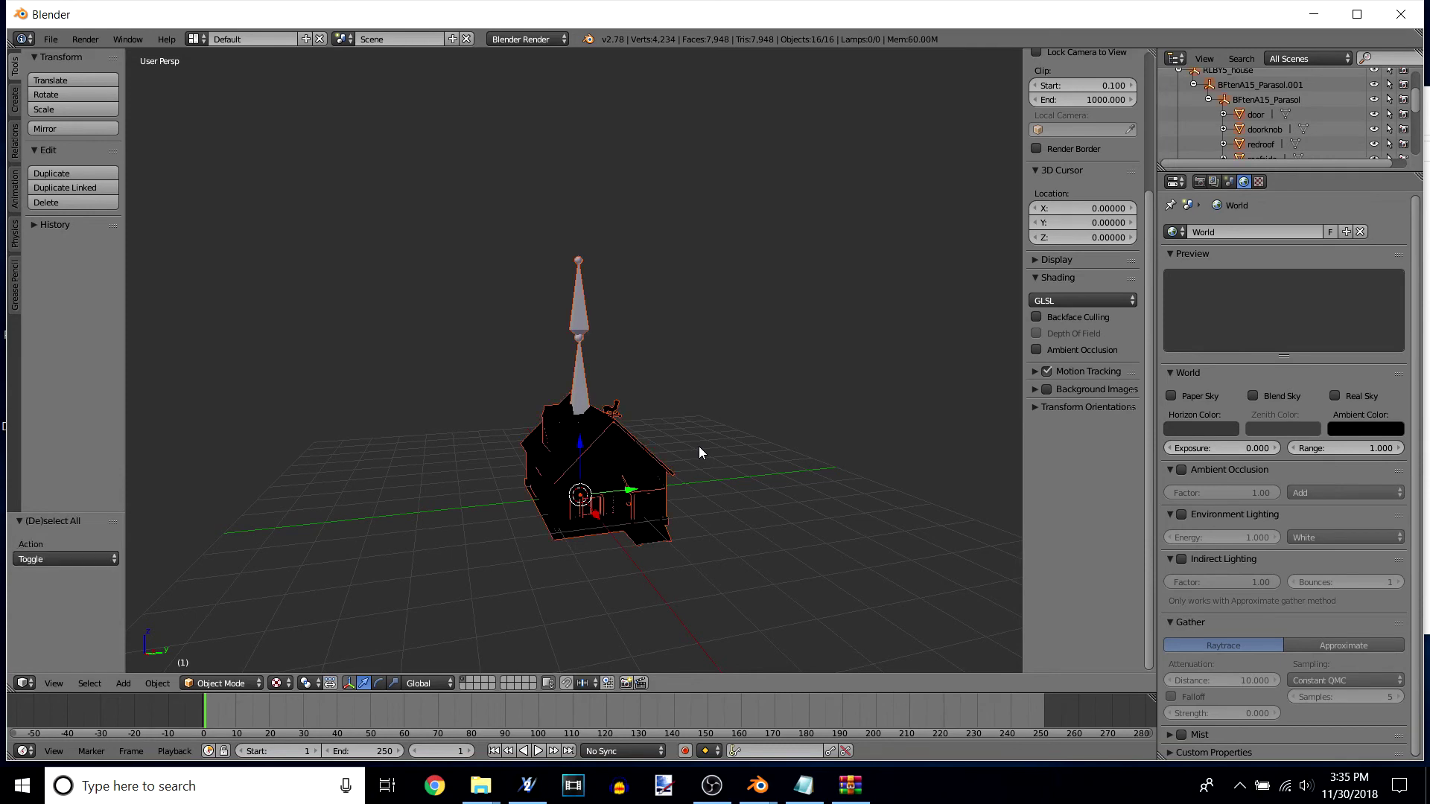
click(50, 39)
mouse_move(128, 323)
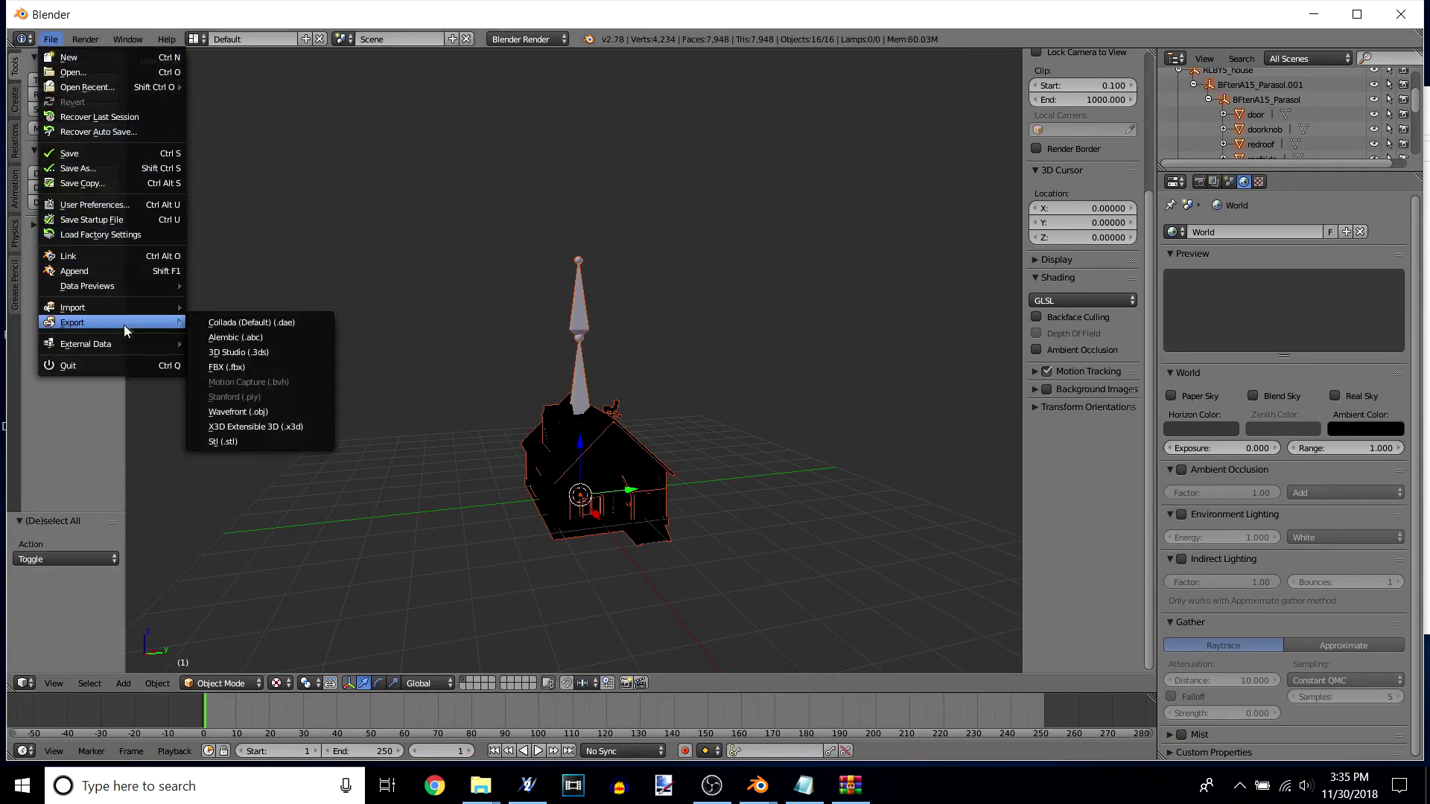
click(229, 368)
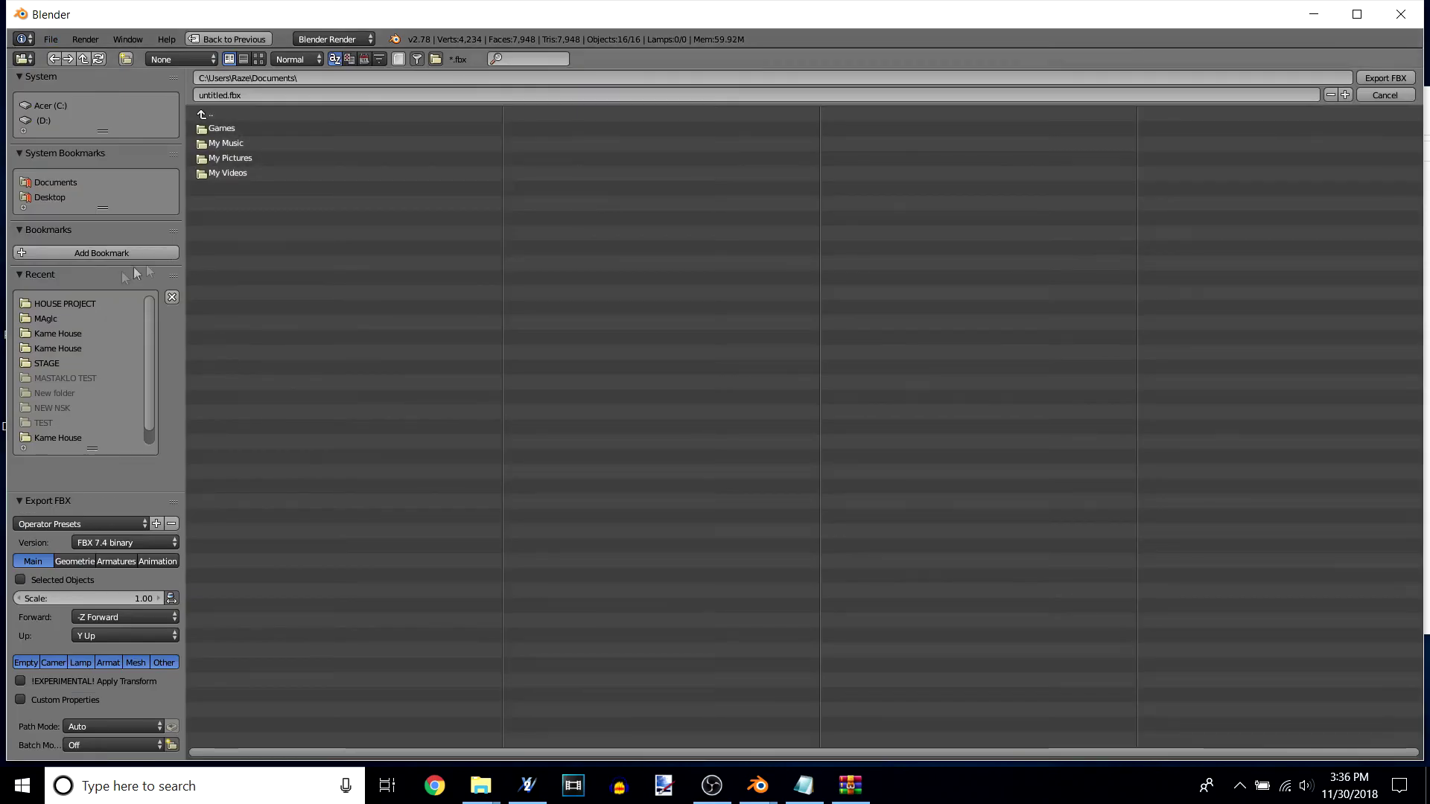
click(75, 303)
Step: Name the export file RLBY5_house1.emd.fbx, review the armature options and export the FBX
click(248, 143)
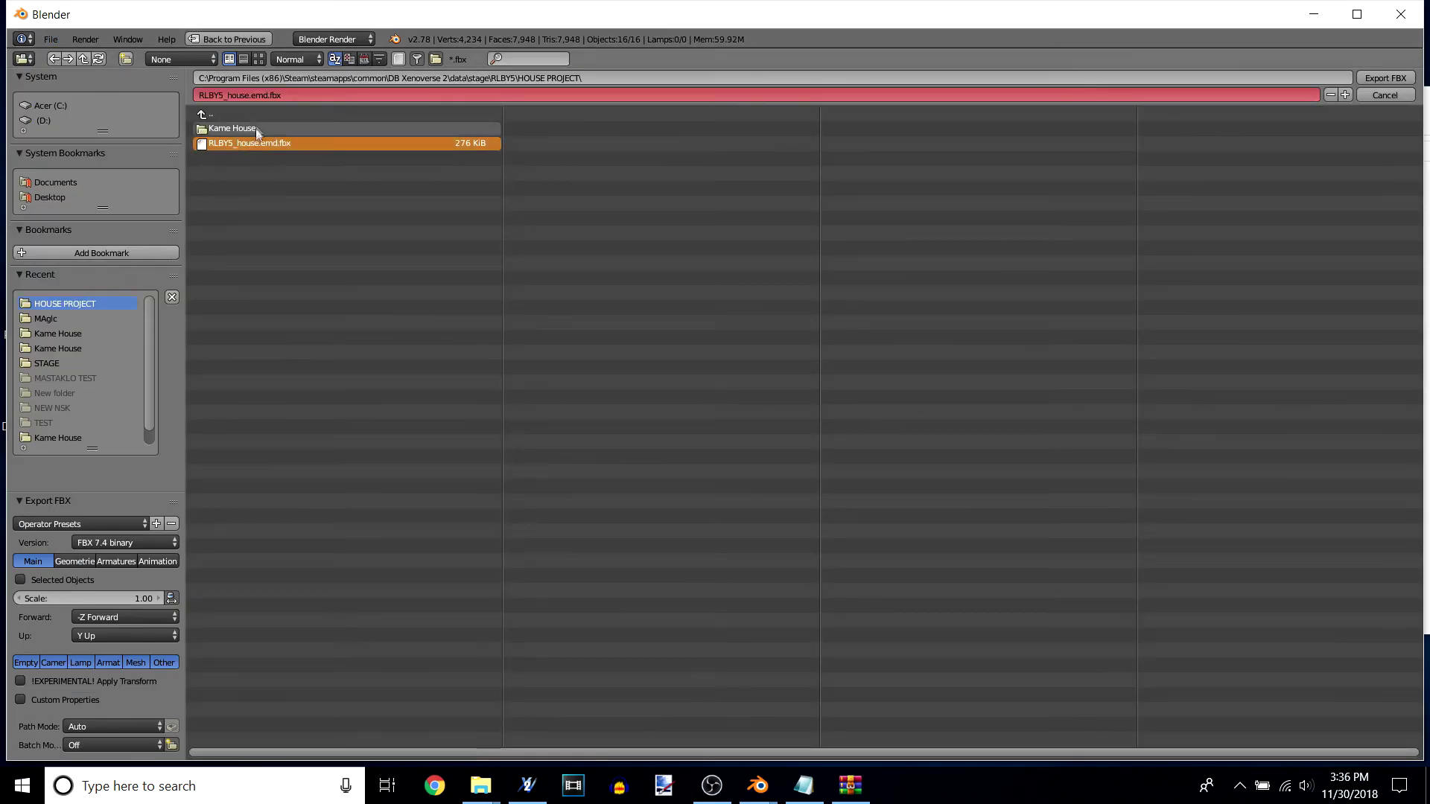
click(248, 96)
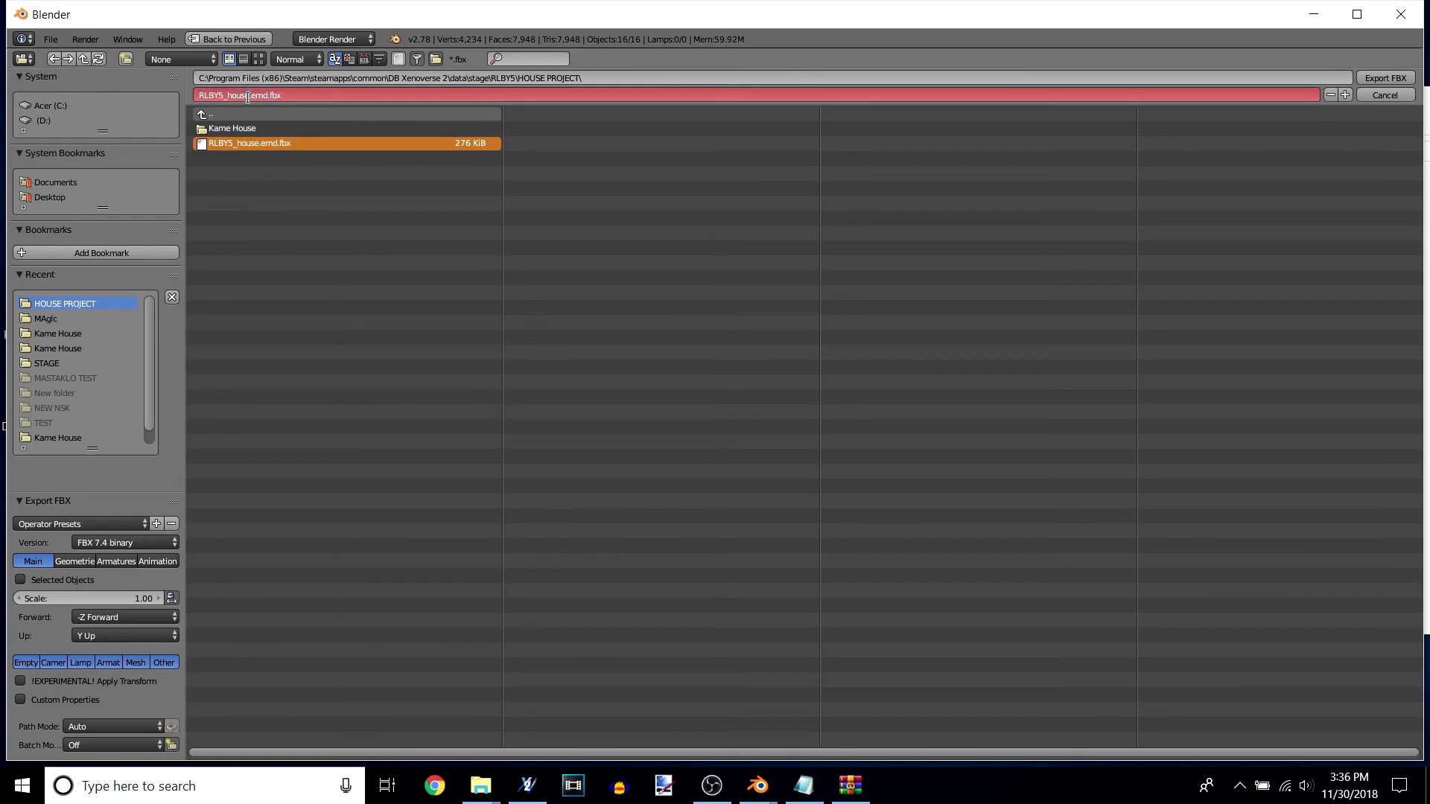
click(261, 147)
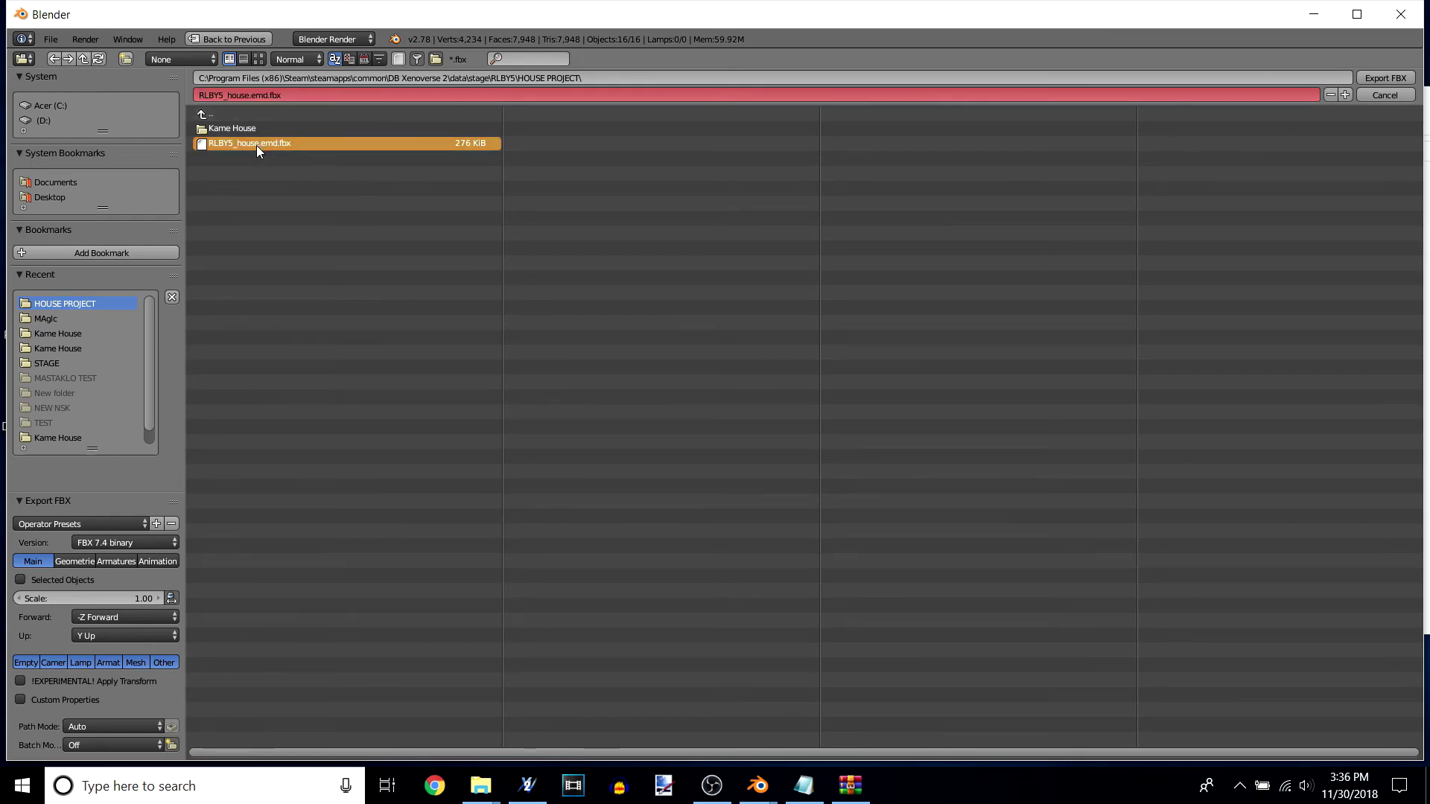
text(1)
key(Return)
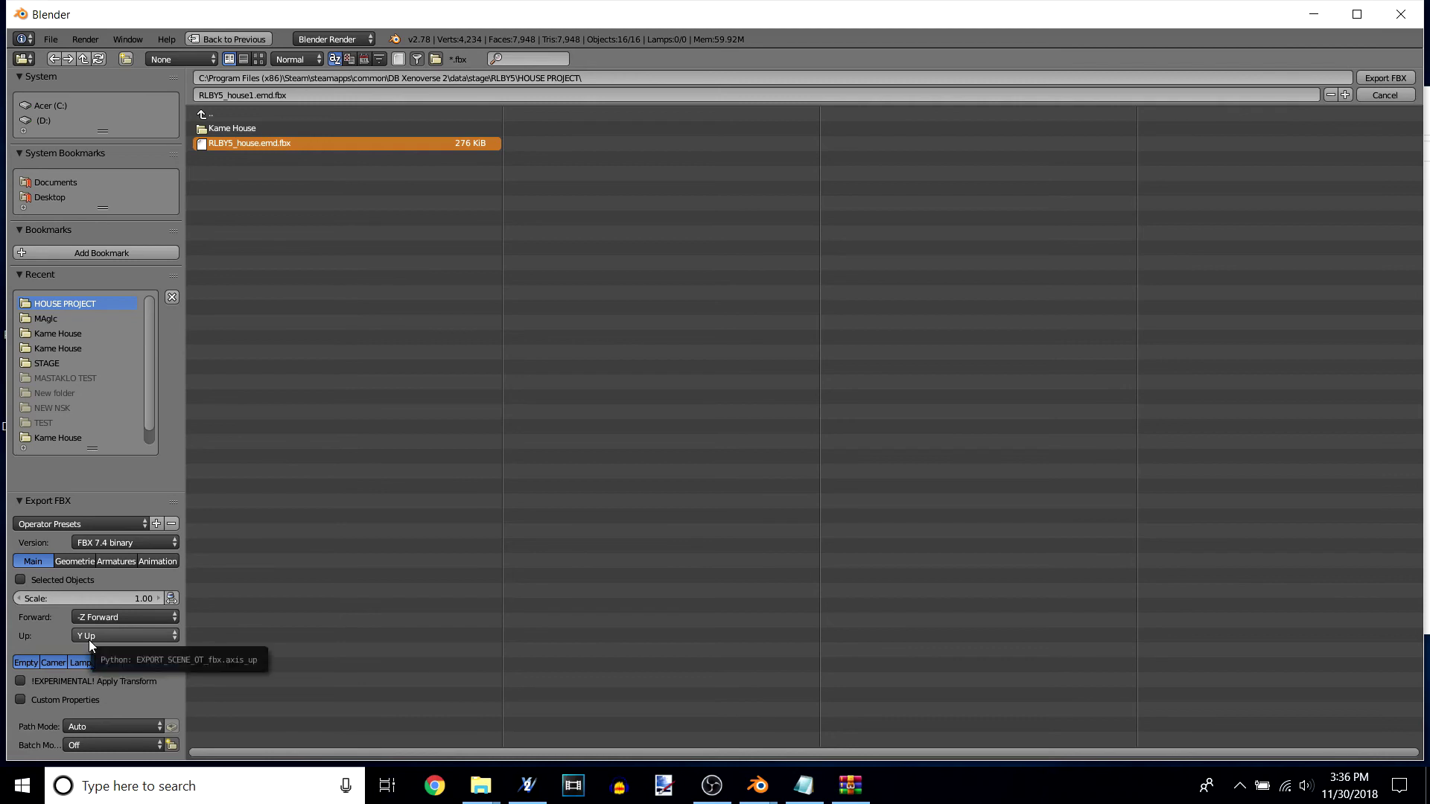
click(110, 561)
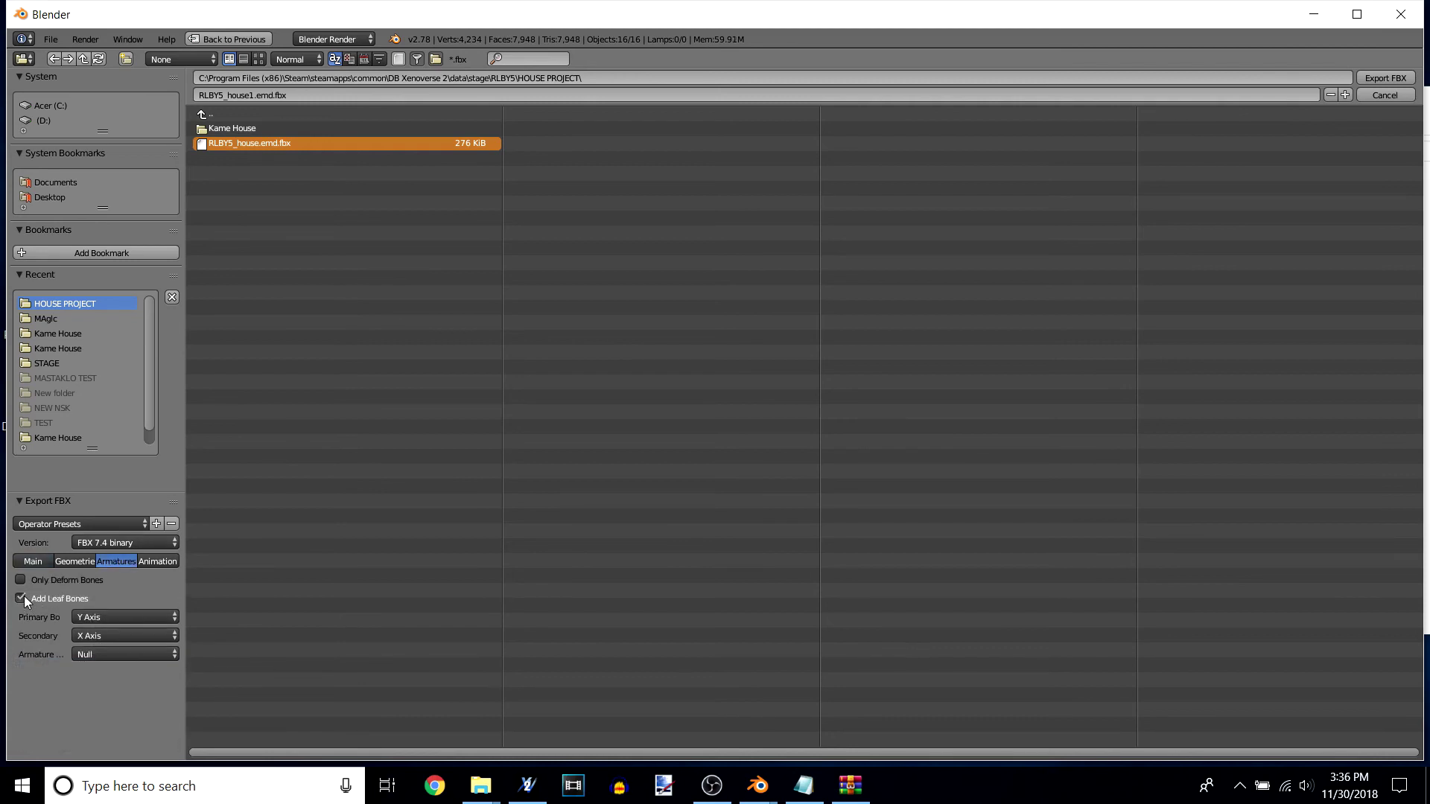
click(32, 563)
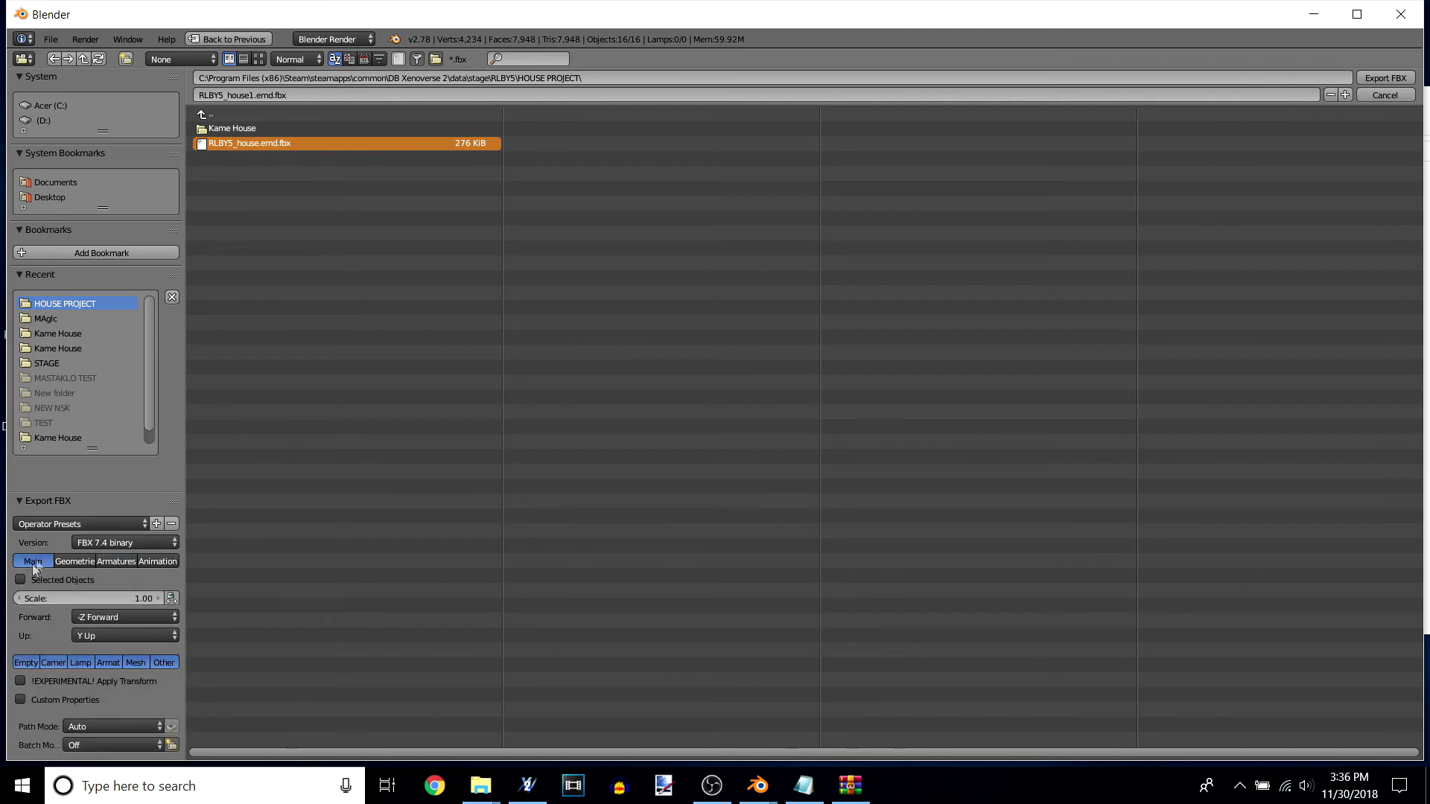
click(1387, 77)
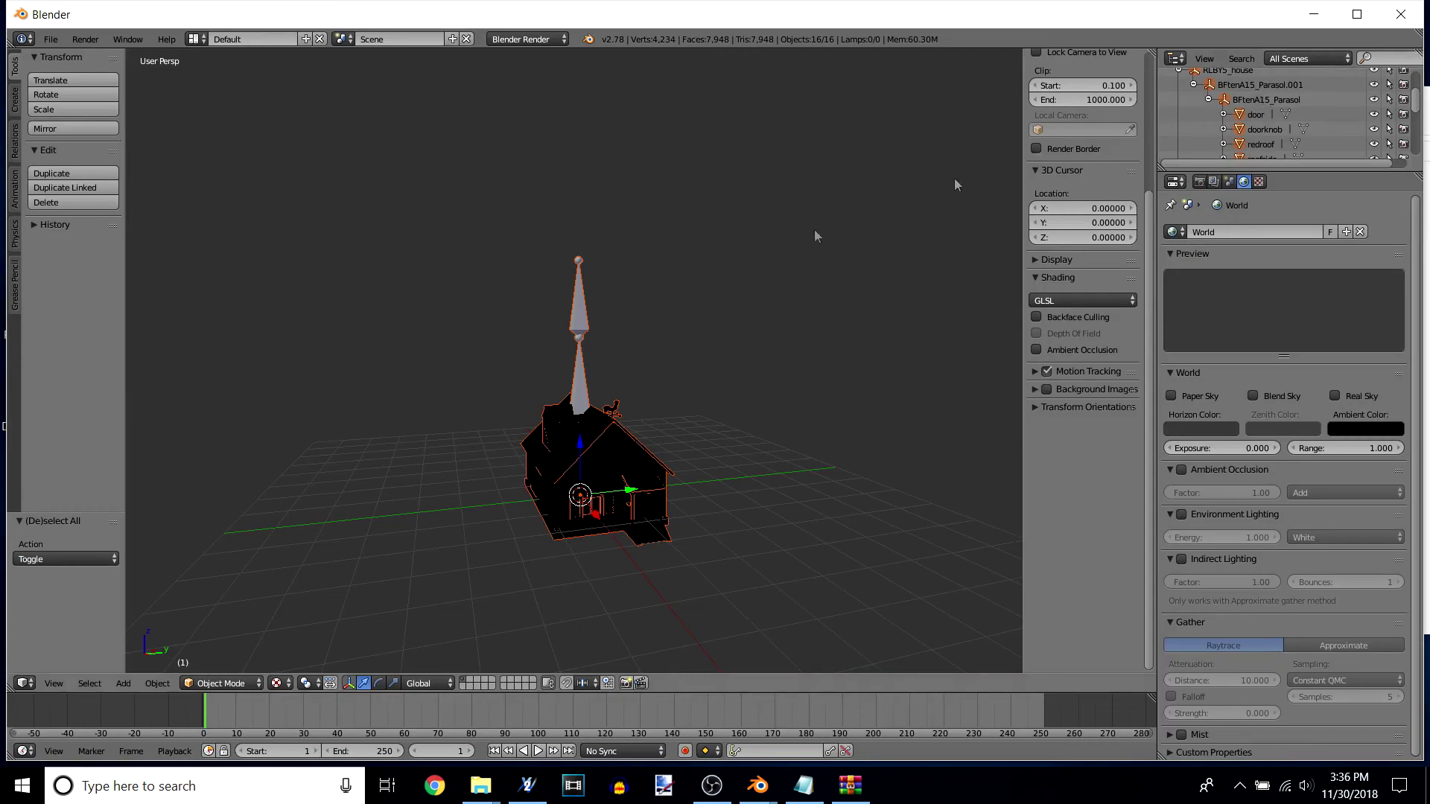
Step: Switch to File Explorer, open stage\RLBY5\HOUSE PROJECT and select the exported RLBY5_house1.emd.fbx
mouse_move(480, 786)
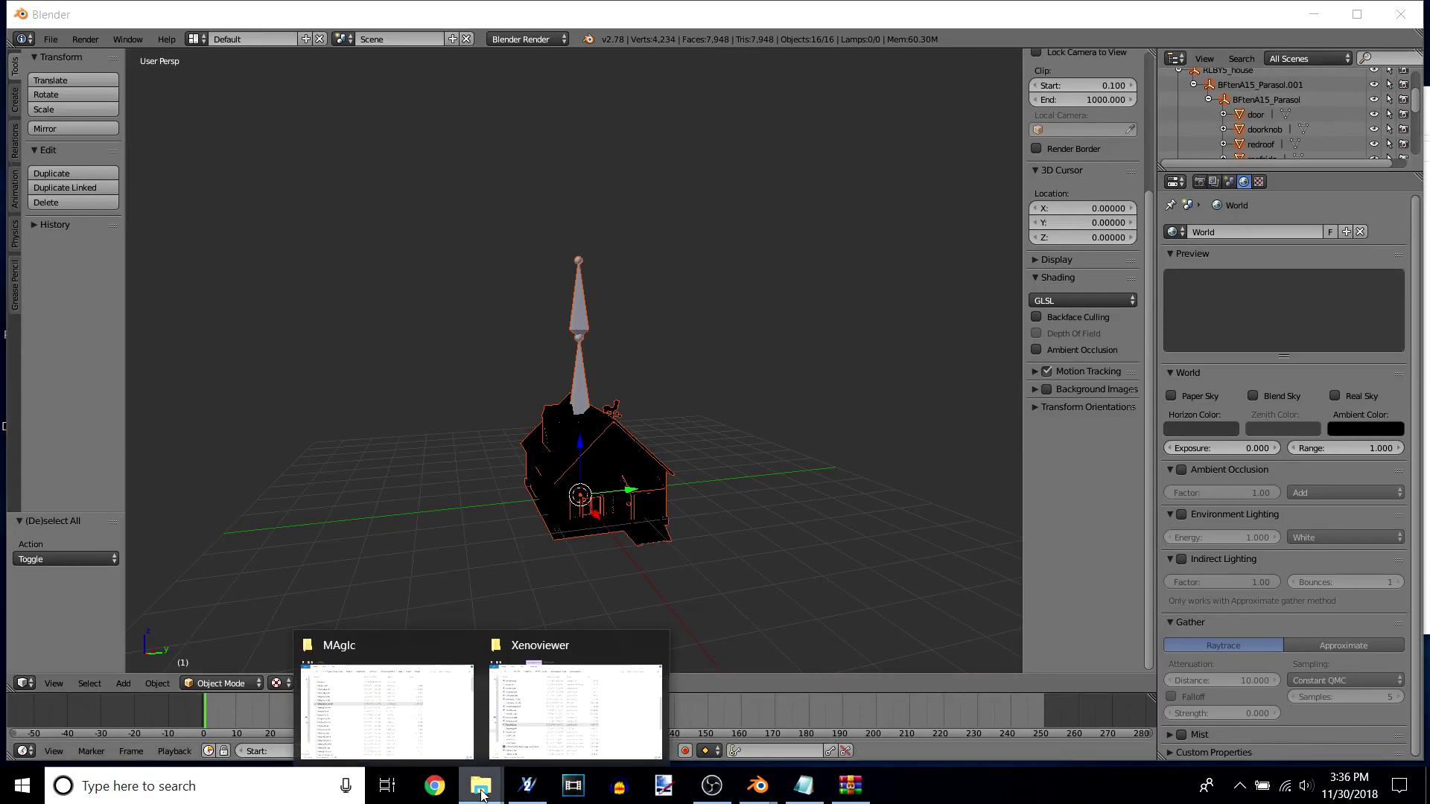
click(477, 739)
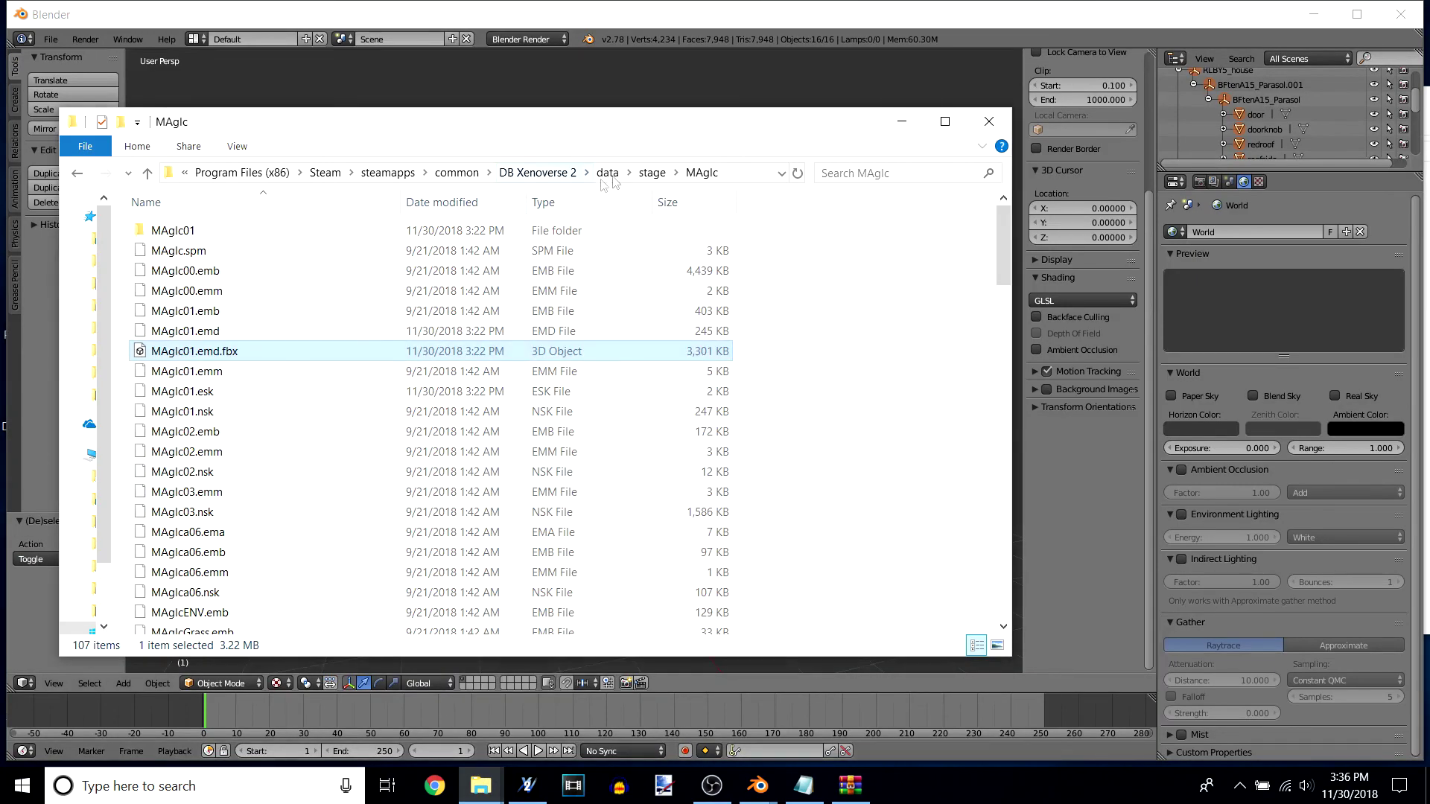
click(653, 172)
scroll(198, 547, down, 2)
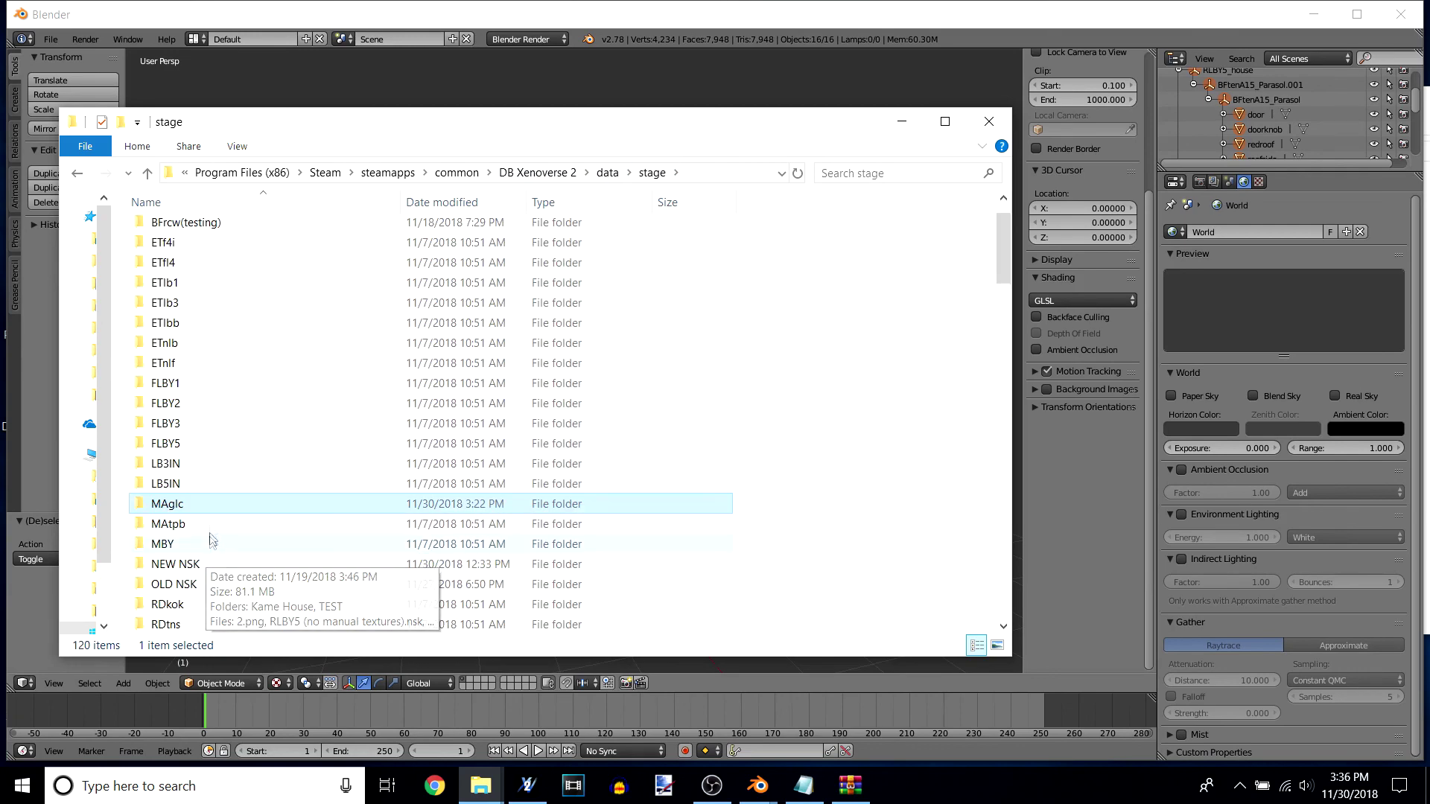
double_click(186, 584)
double_click(179, 250)
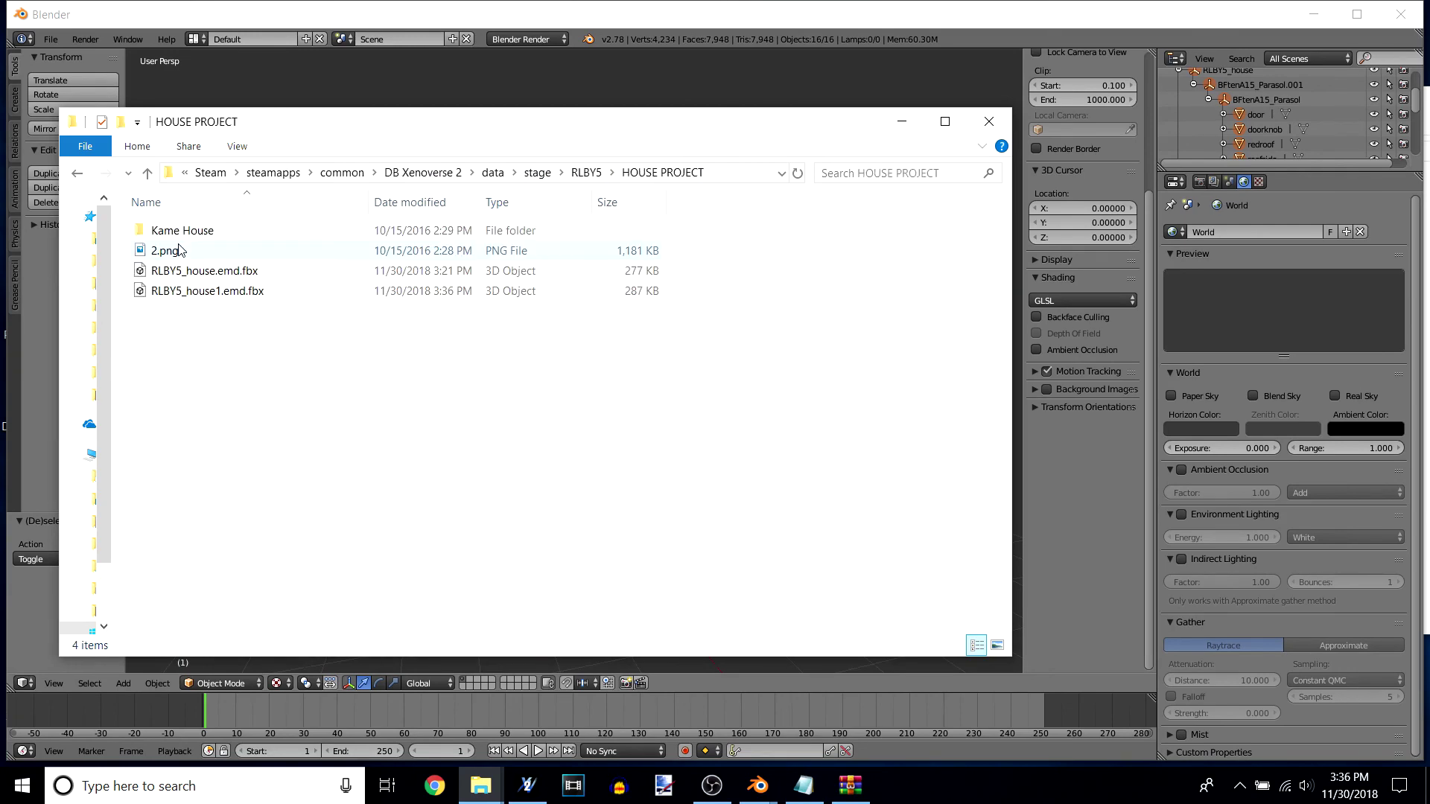
click(212, 280)
click(227, 291)
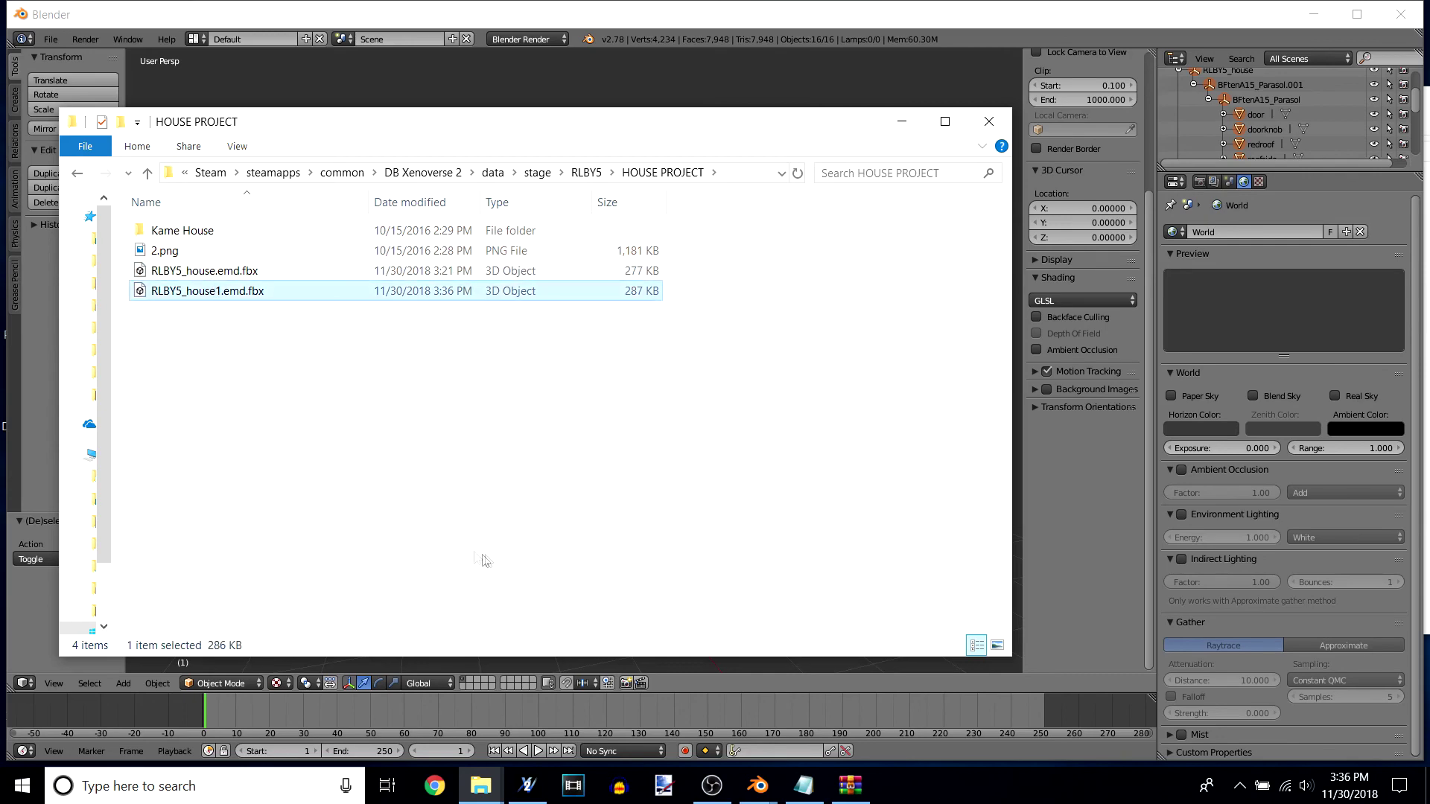
Step: Convert RLBY5_house1.emd.fbx to EMD by passing it to fbxemd.exe in the Xenoviewer folder
mouse_move(481, 786)
click(575, 704)
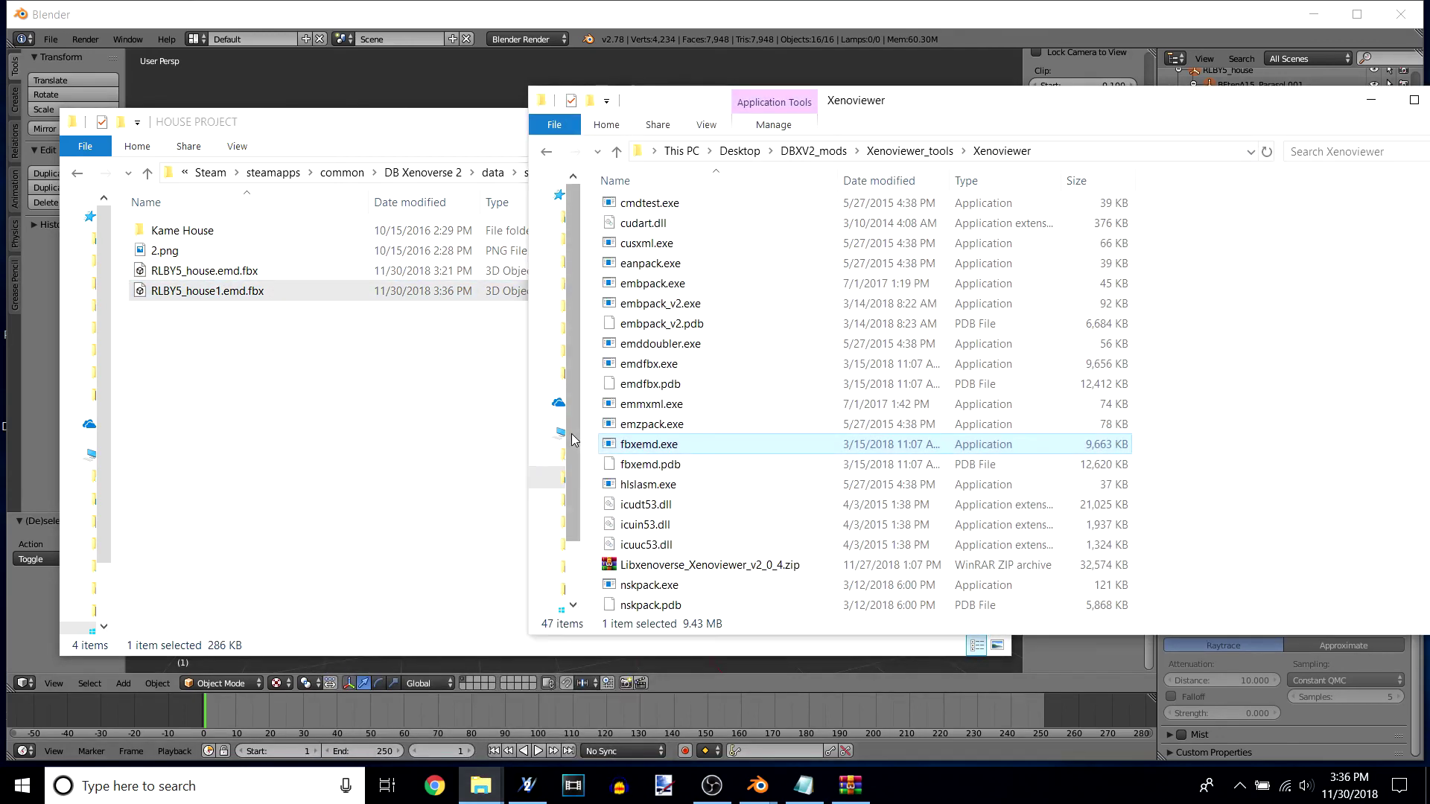
drag(237, 298, 650, 449)
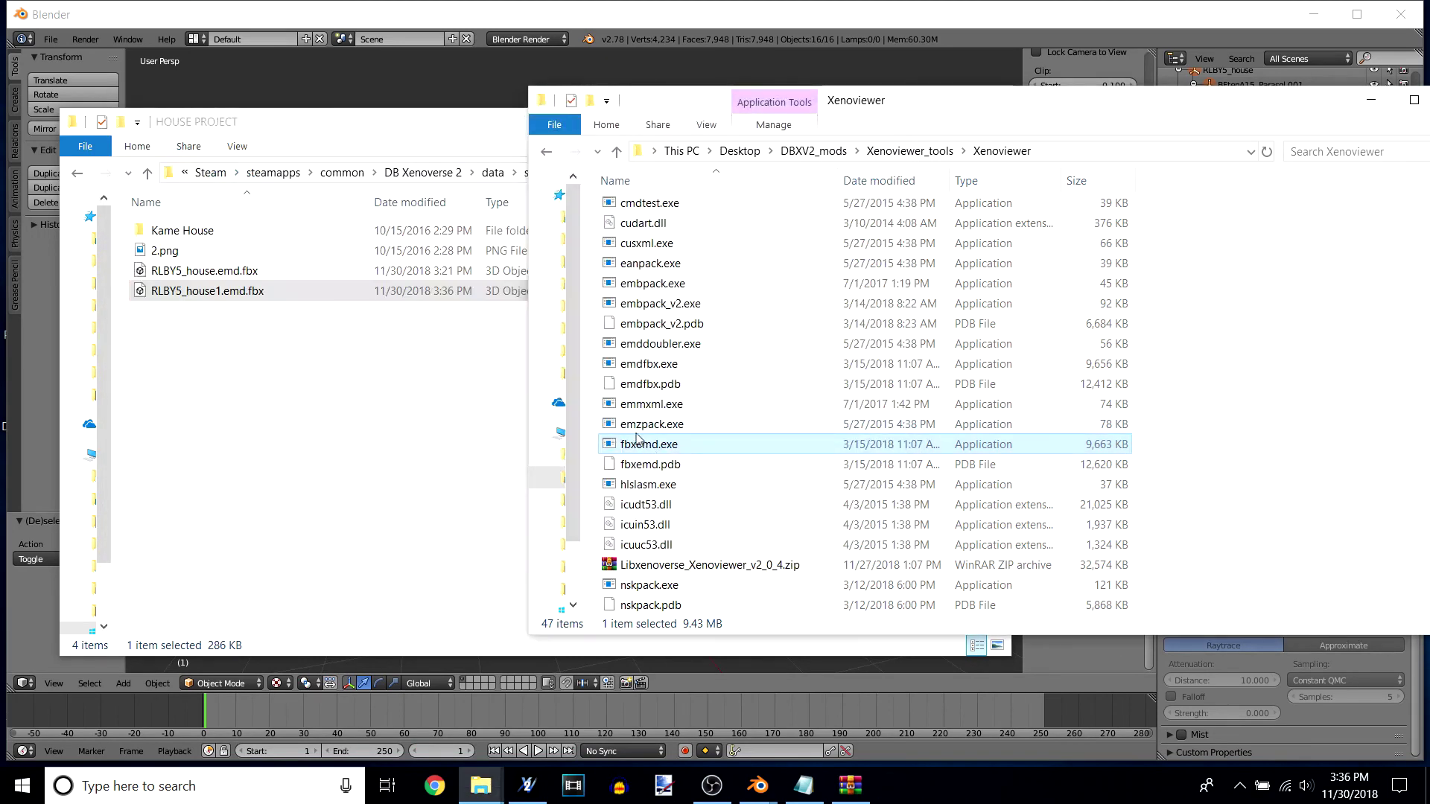
Step: Delete RLBY5_house1.emd.fbx.esk from the HOUSE PROJECT folder and select RLBY5_house.emd
click(231, 274)
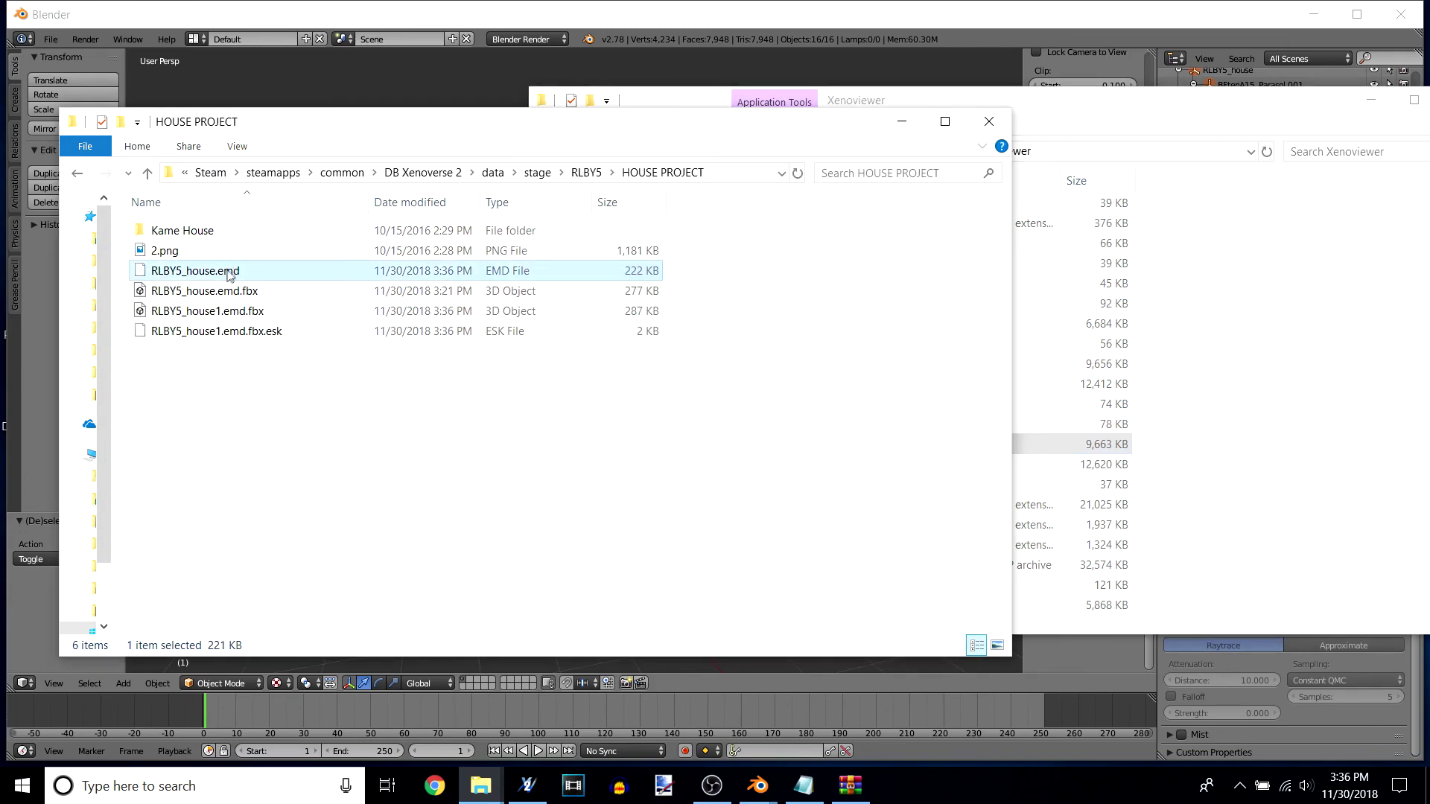
click(261, 344)
click(255, 333)
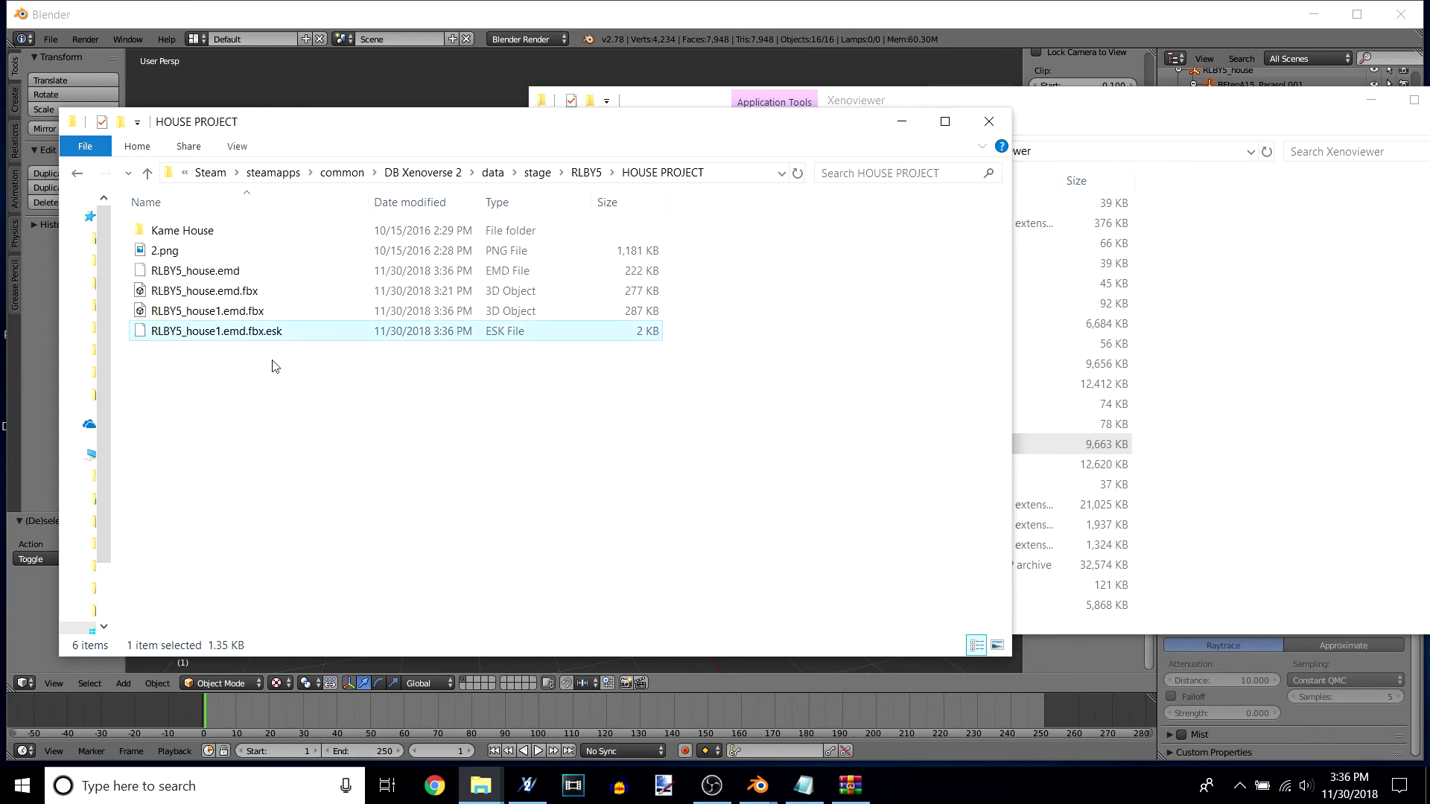
key(Delete)
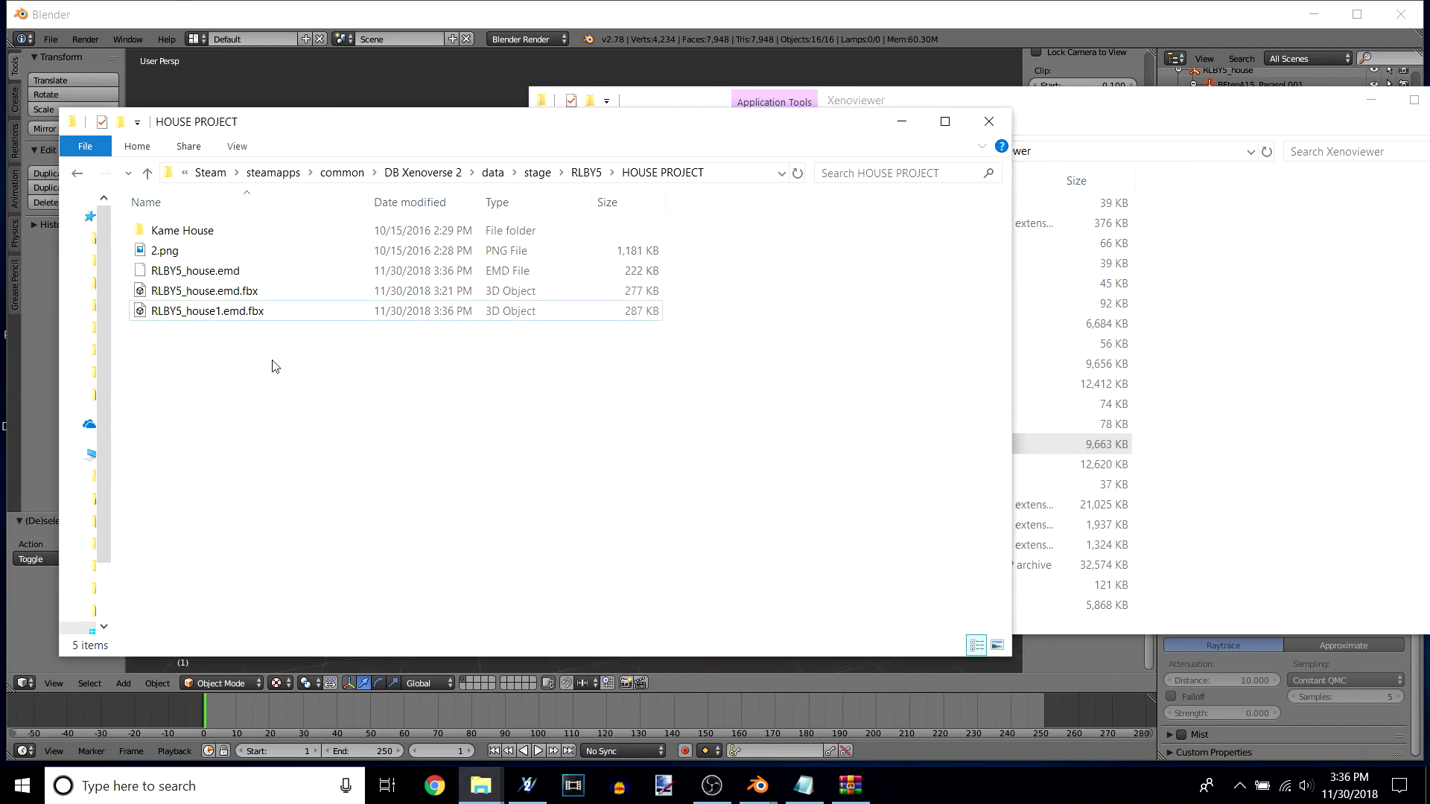
click(215, 278)
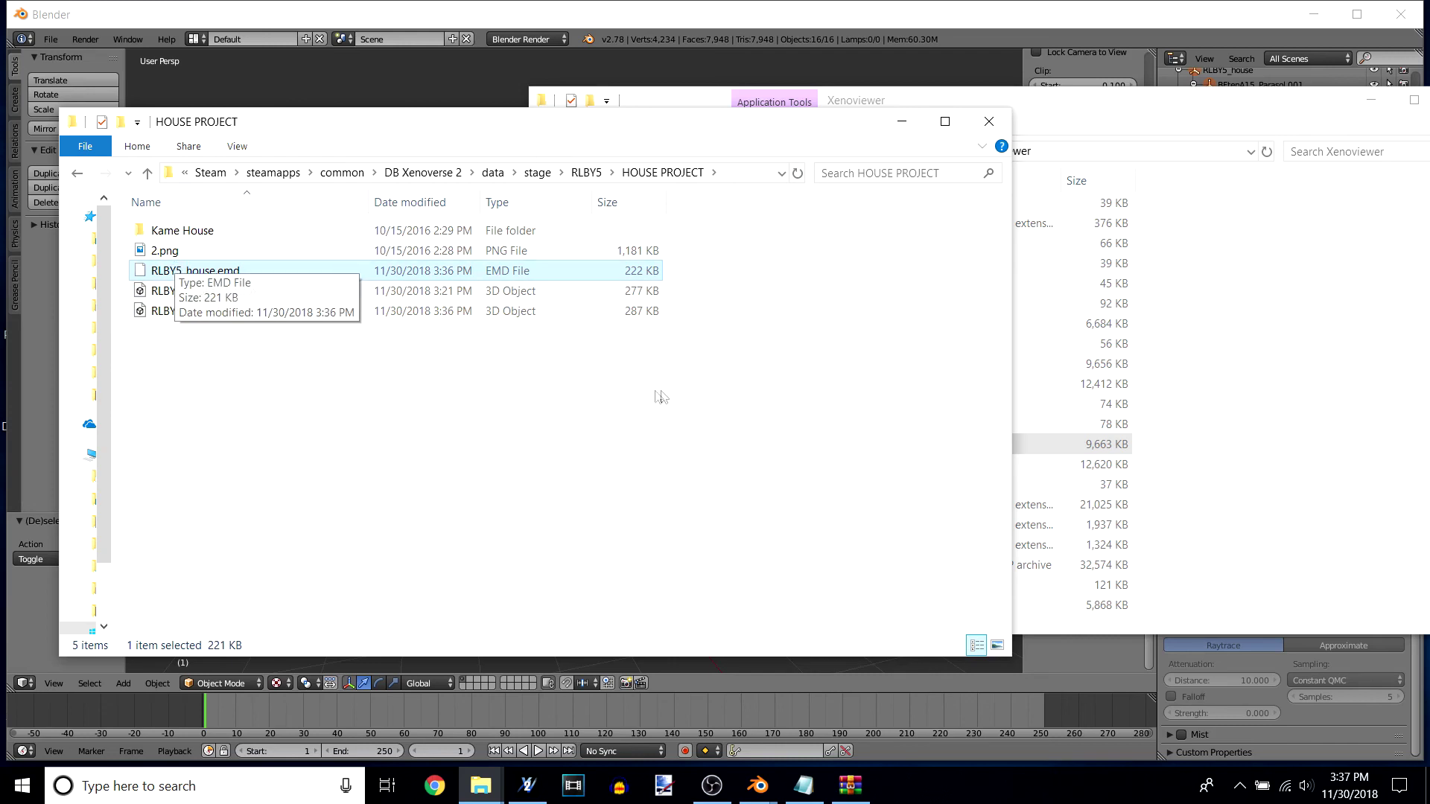
Step: Copy MAglc01.esk from the stage\MAglc folder into the stage\RLBY5\HOUSE PROJECT folder
click(537, 172)
double_click(190, 486)
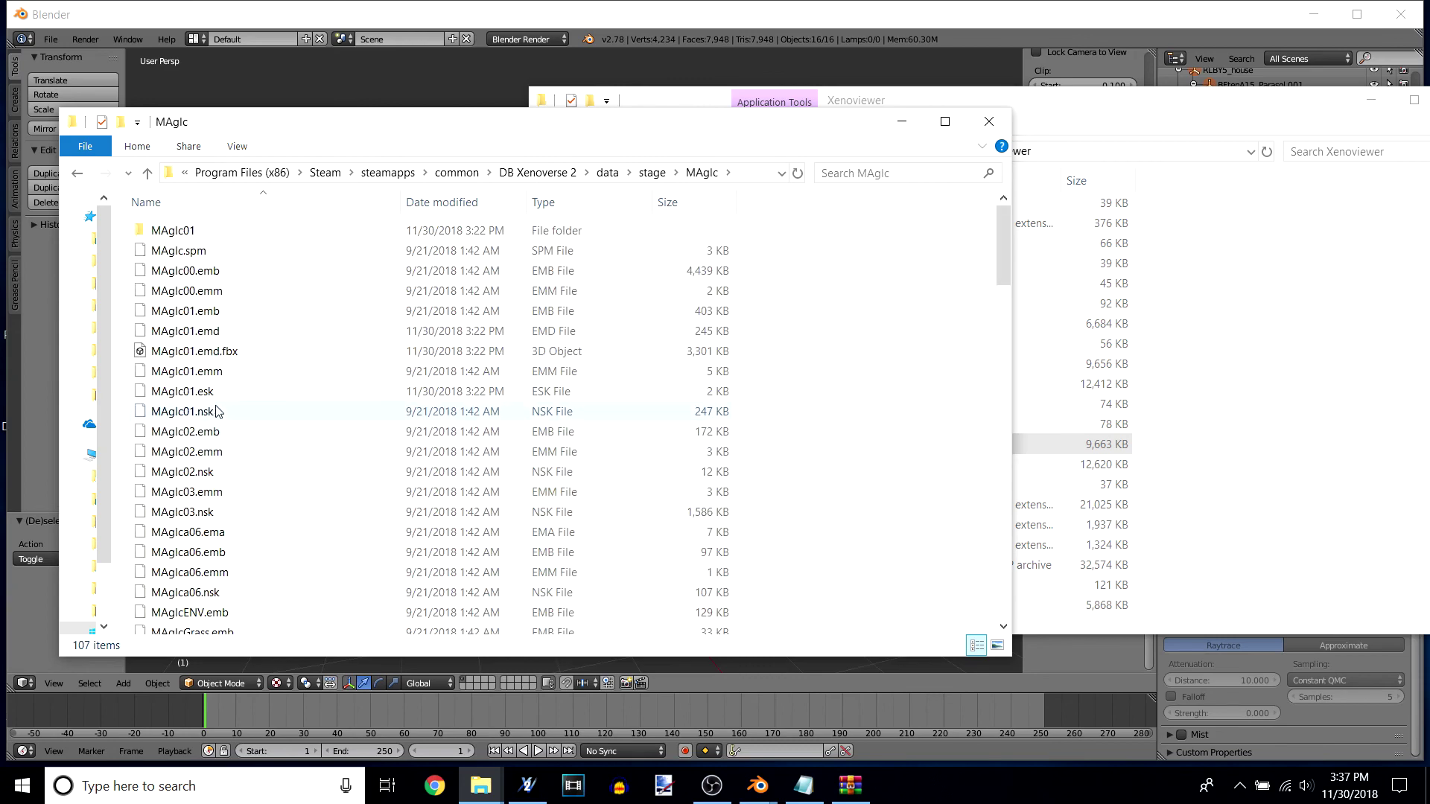
right_click(211, 395)
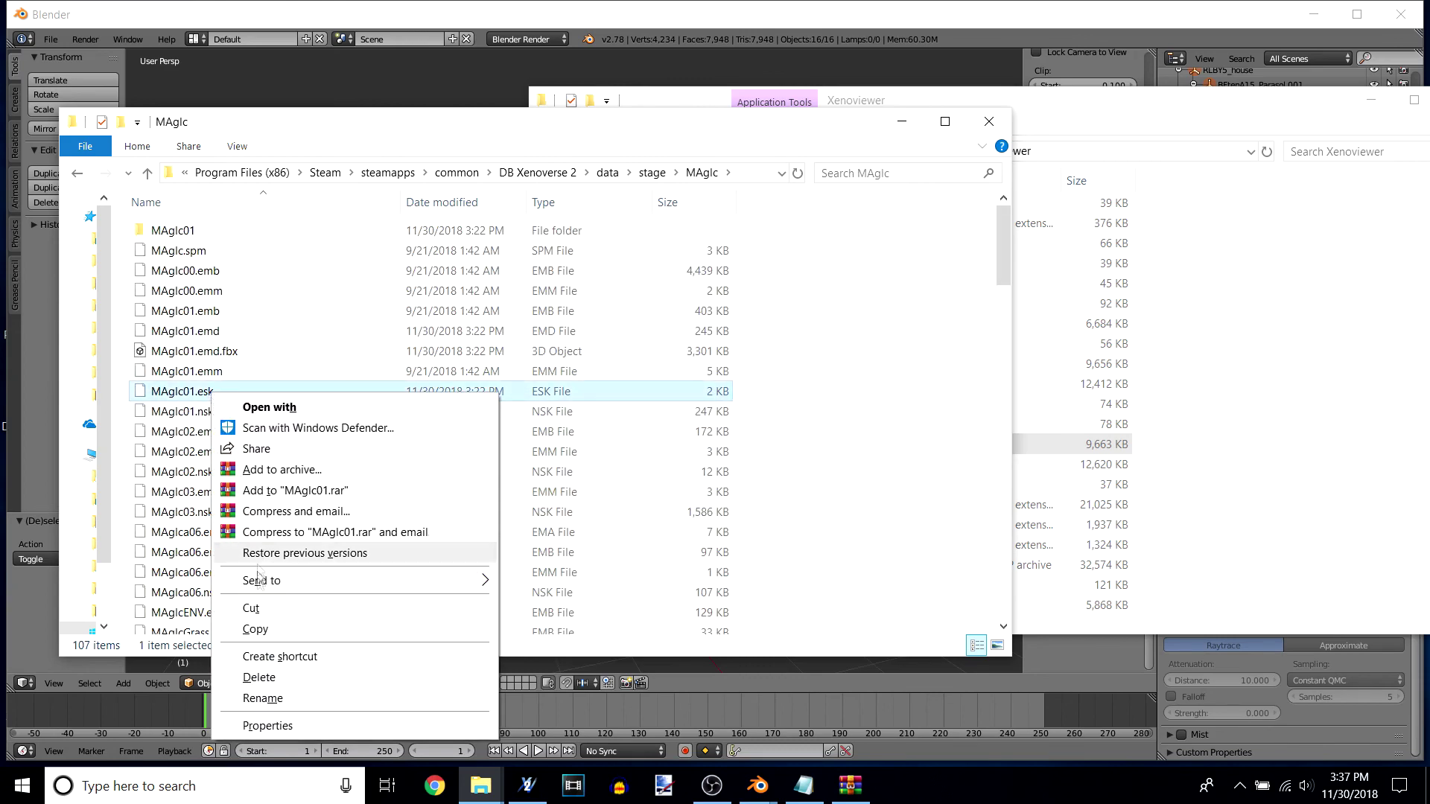
click(257, 629)
click(76, 174)
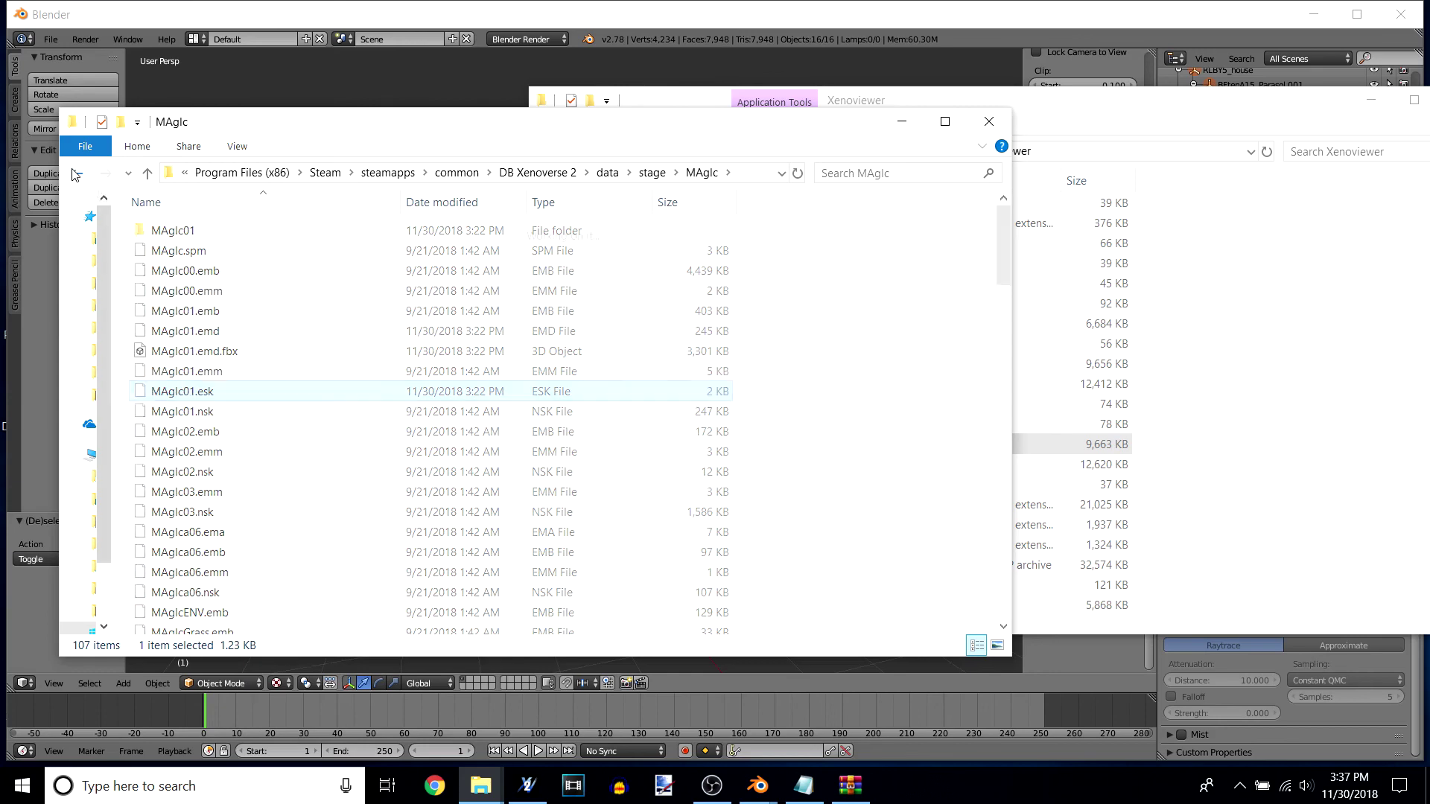
click(76, 174)
right_click(231, 356)
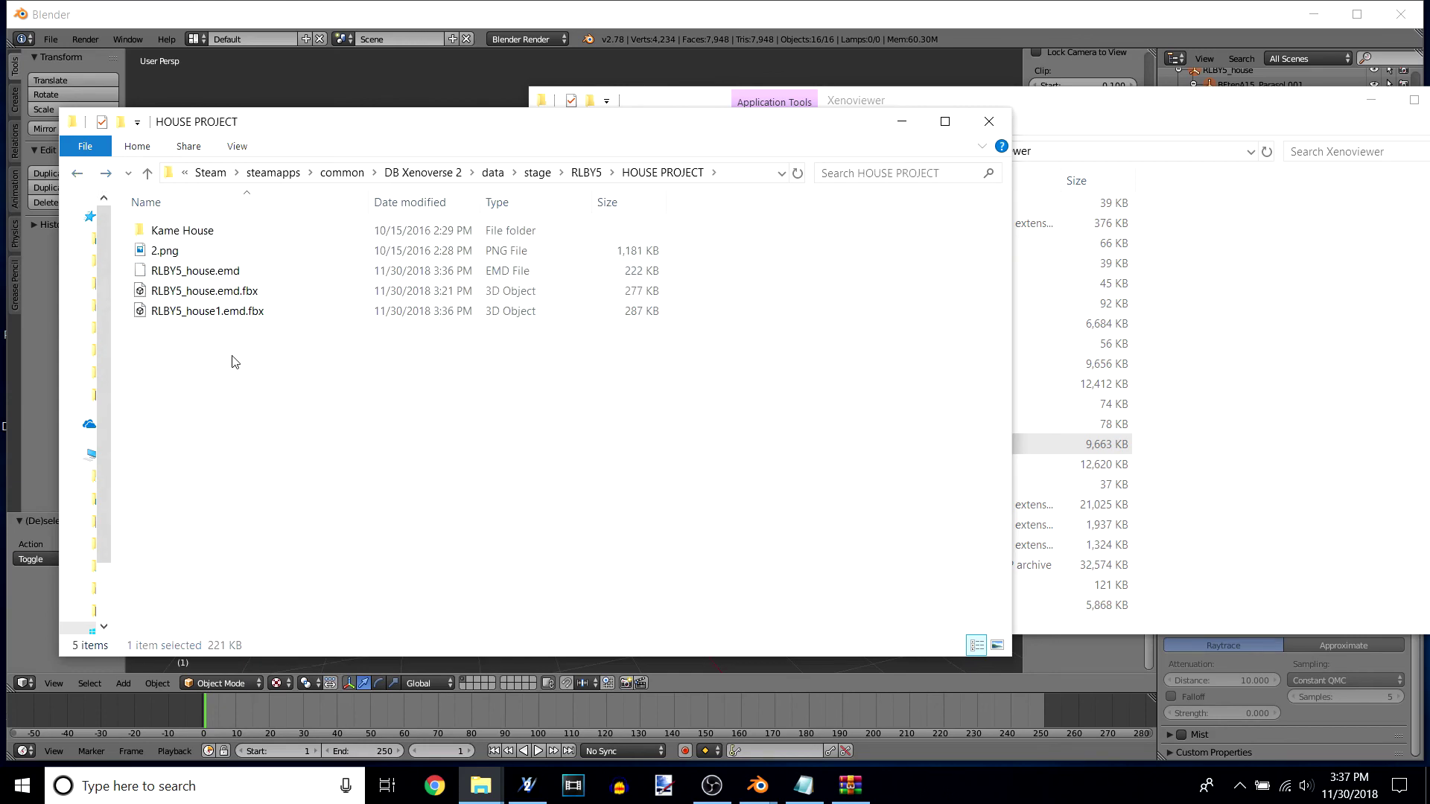
click(302, 485)
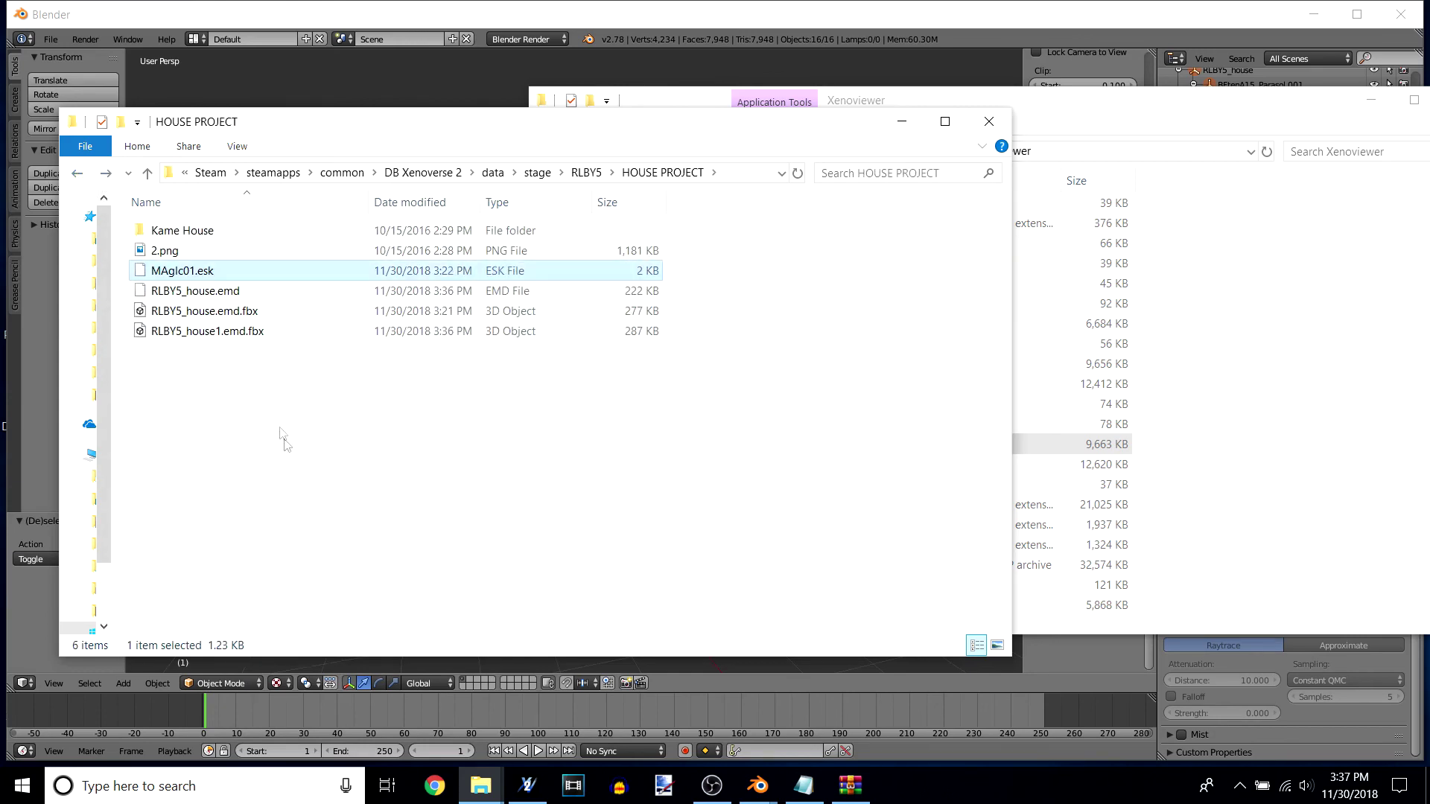
Step: Rename the copied MAglc01.esk in HOUSE PROJECT as RLBY5_house.esk
click(182, 271)
key(Caps_Lock)
text(RLBY5_)
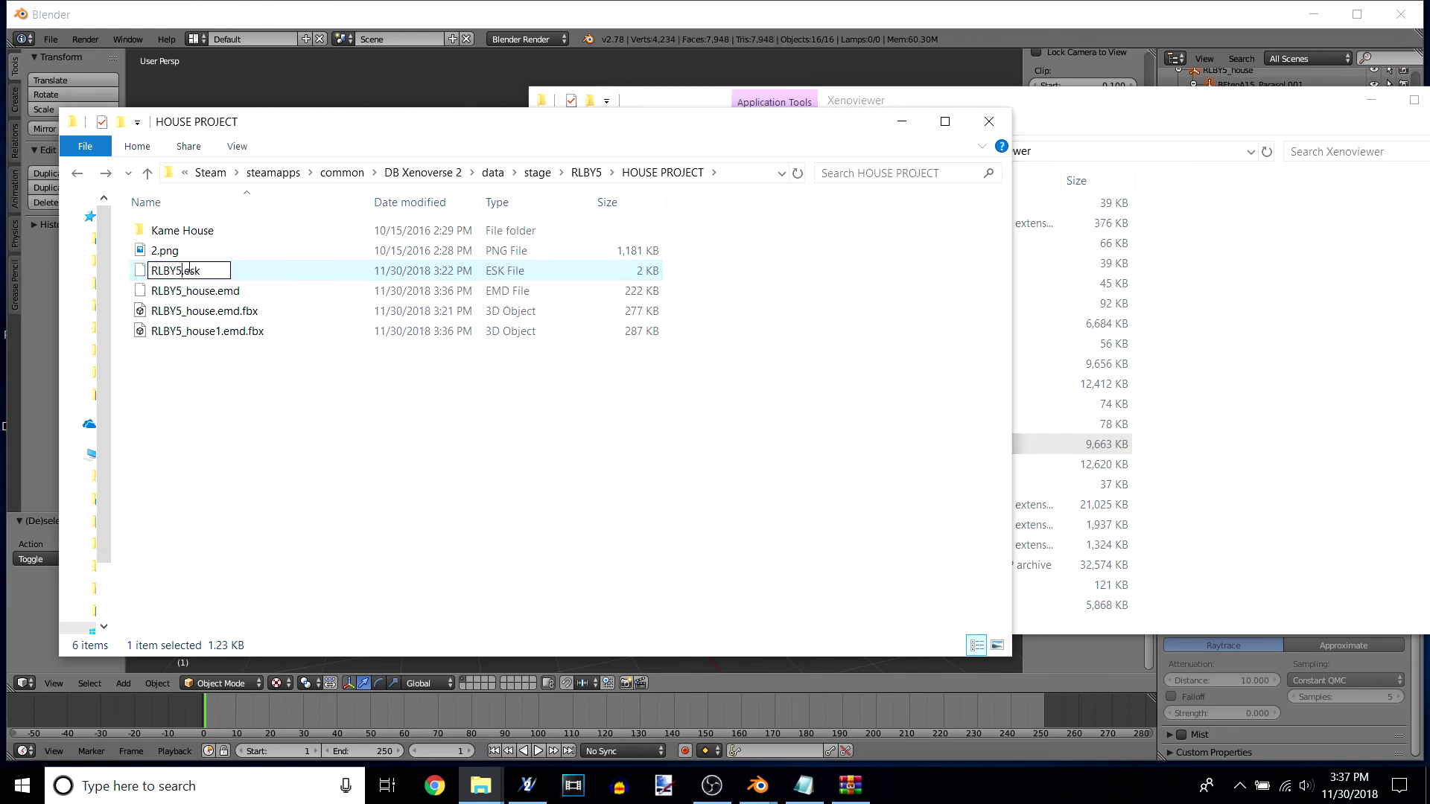
key(Caps_Lock)
text(house)
key(Return)
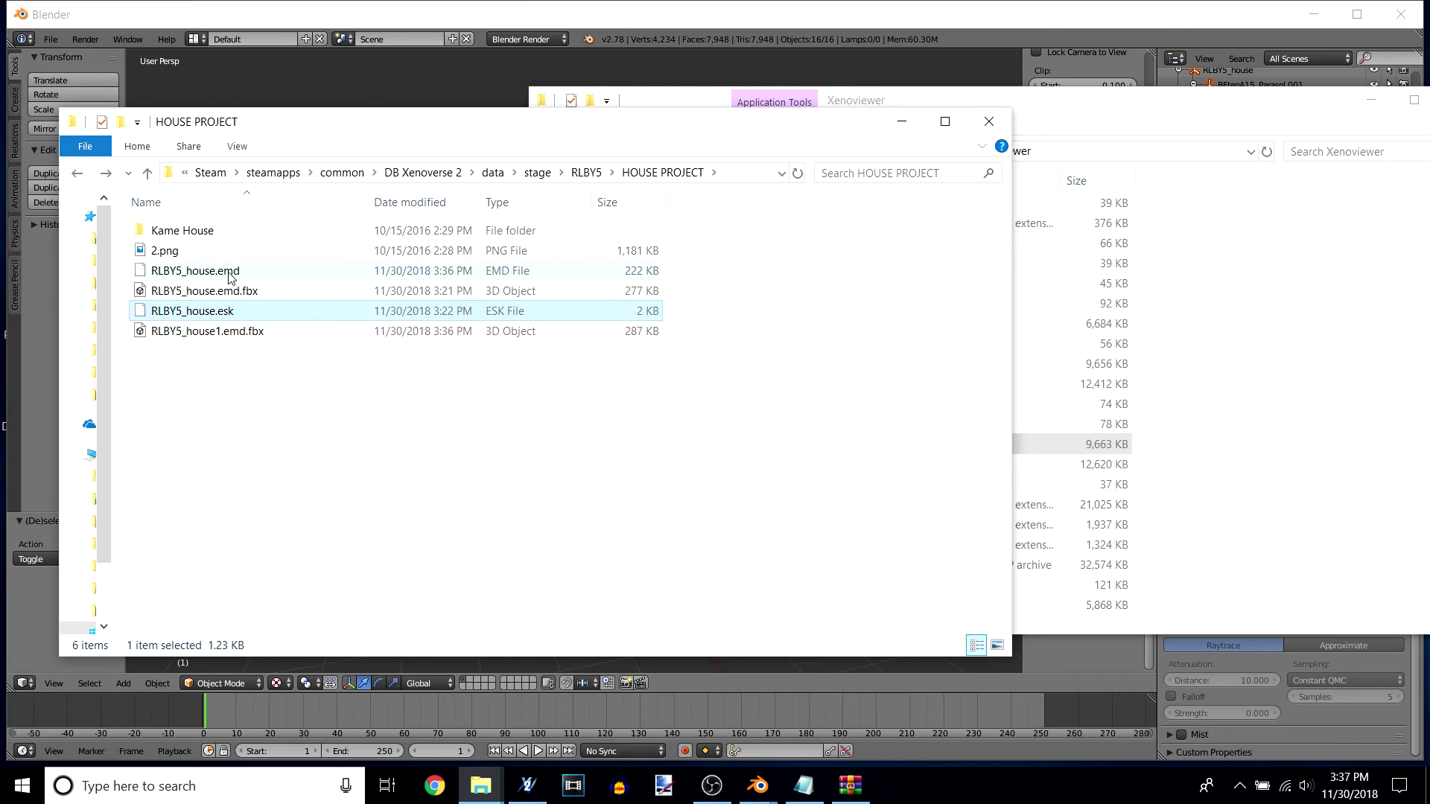
Step: Convert RLBY5_house.emd to XML by passing it to XenoXmlConverter.exe in Xv2_XML_Serializer, and select RLBY5_house.emd.xml
click(223, 276)
key(alt+Tab)
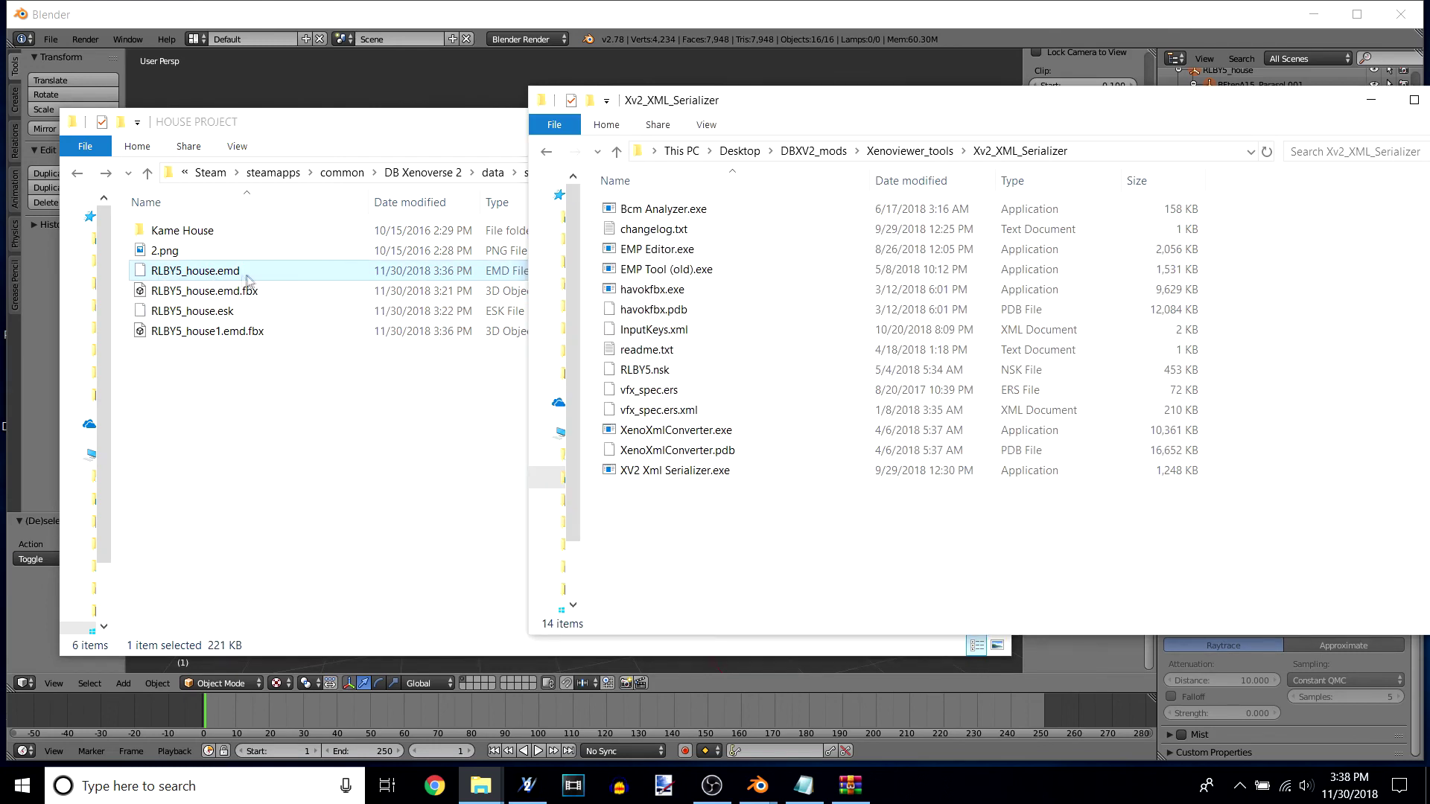
drag(231, 281, 682, 439)
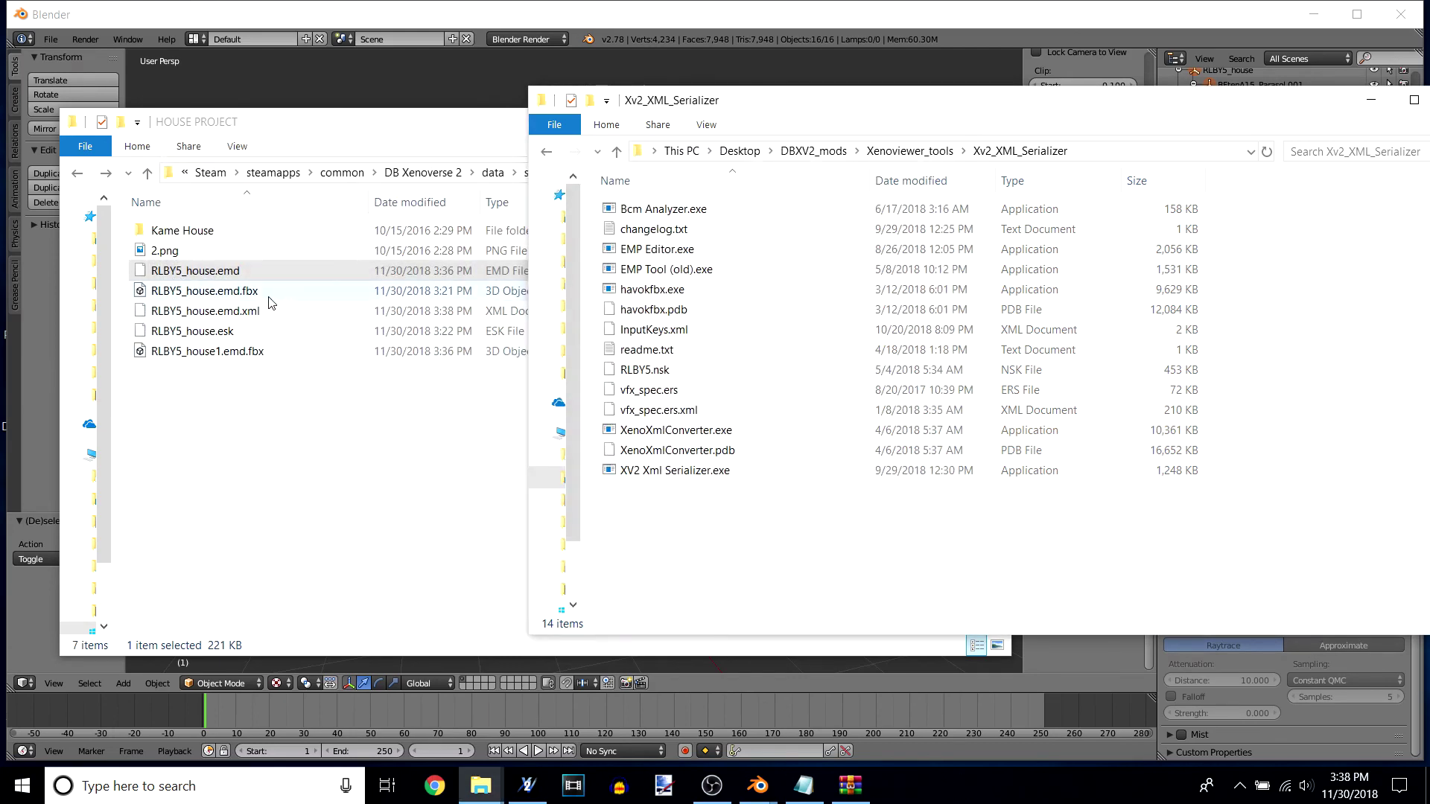
click(230, 317)
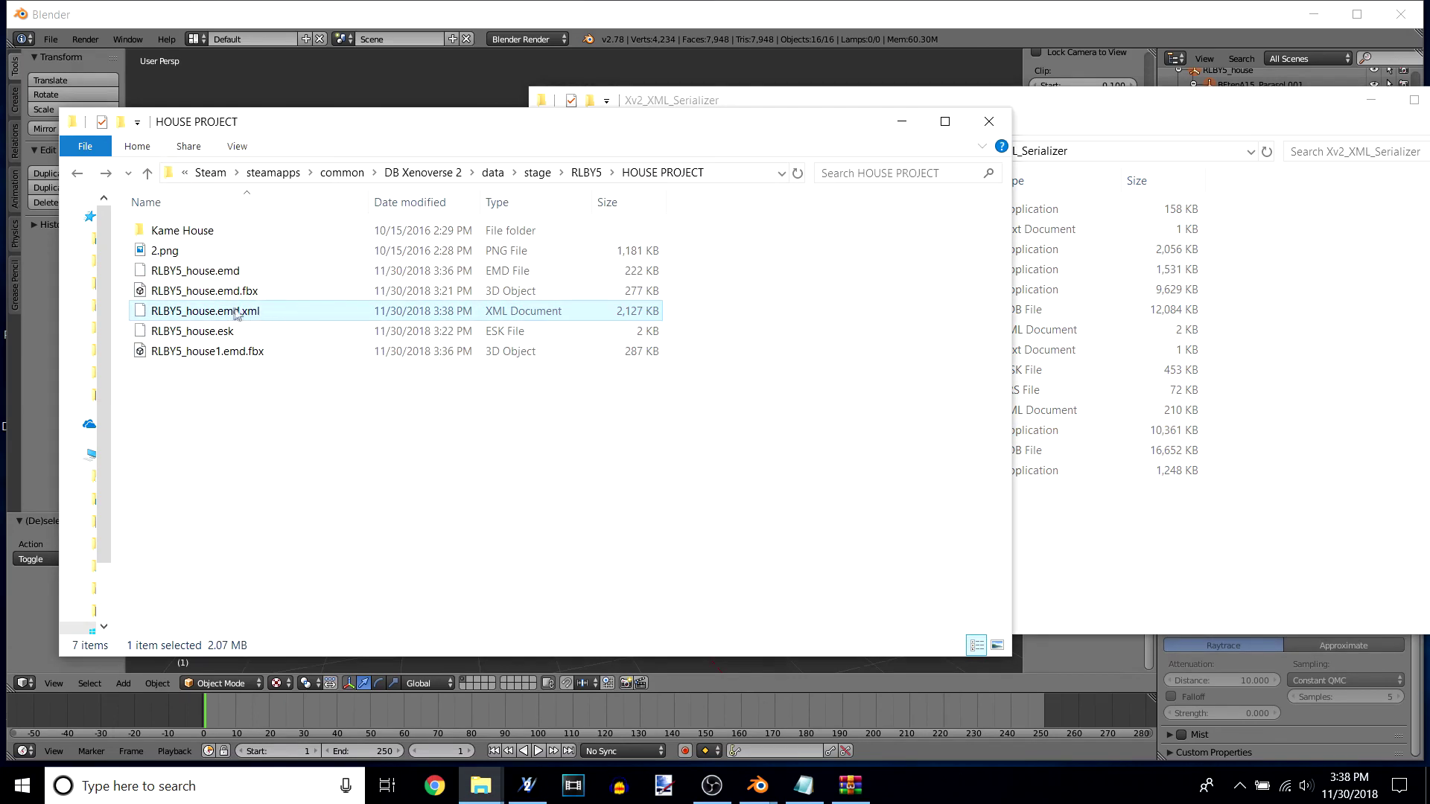